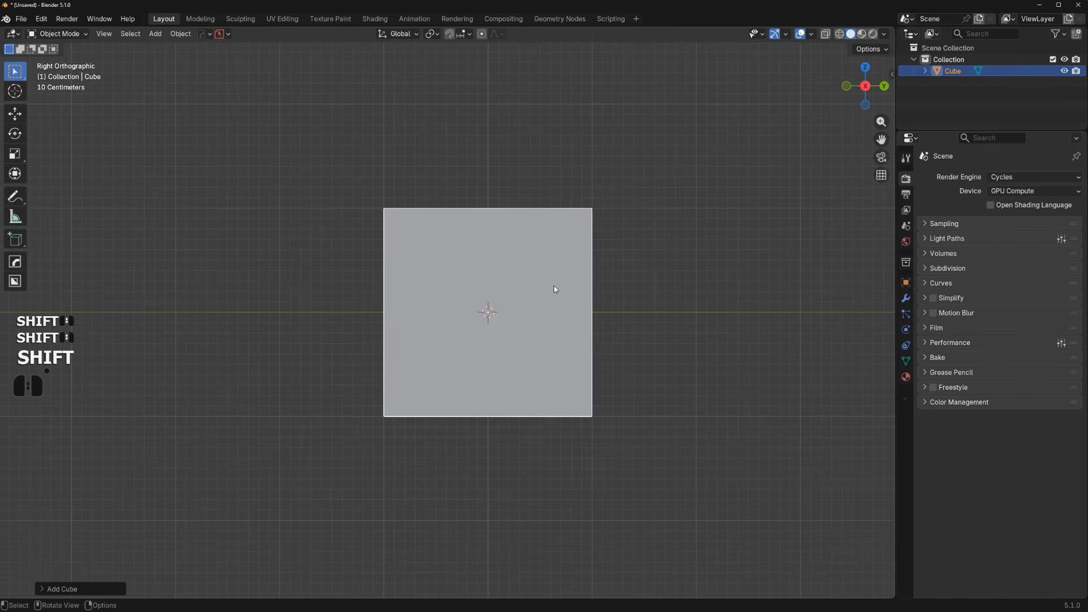
Activate the BoxCutter tool and set its cutting shape to Ngon
key("d")
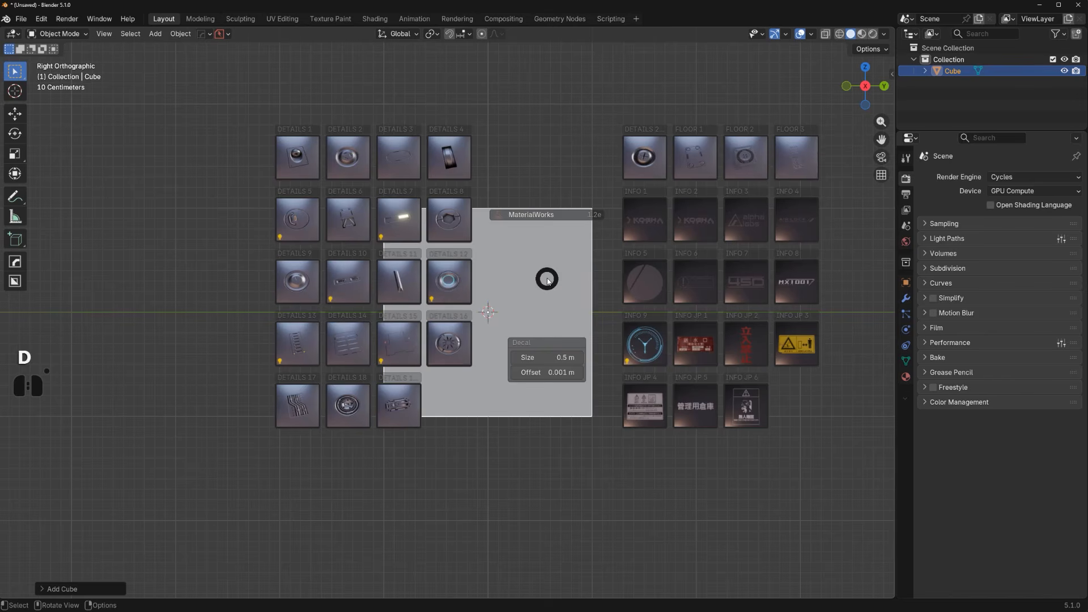
key("alt+w")
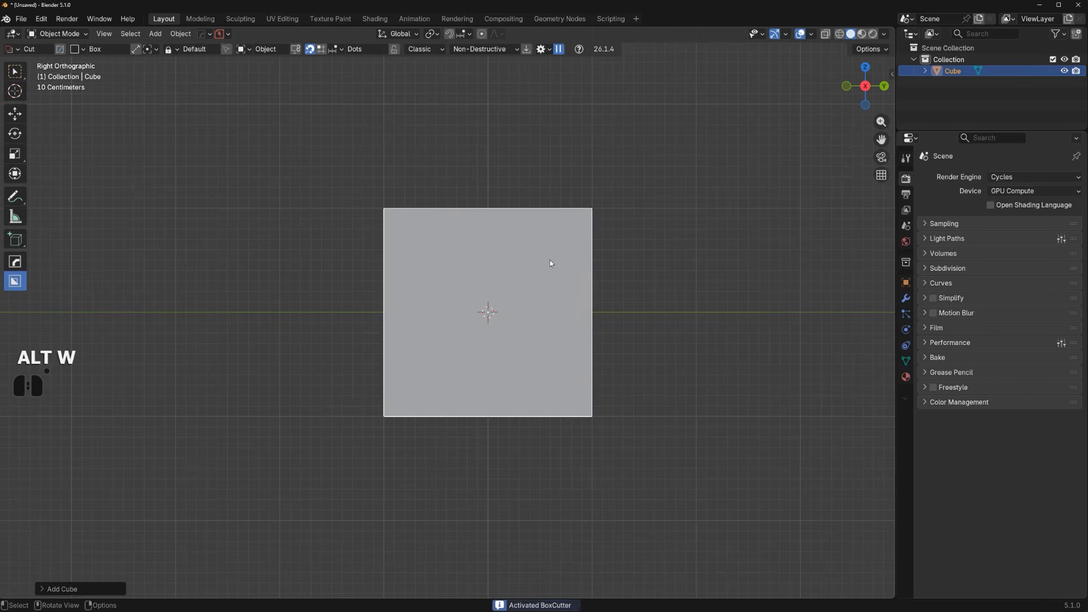
key("d")
left_click(543, 277)
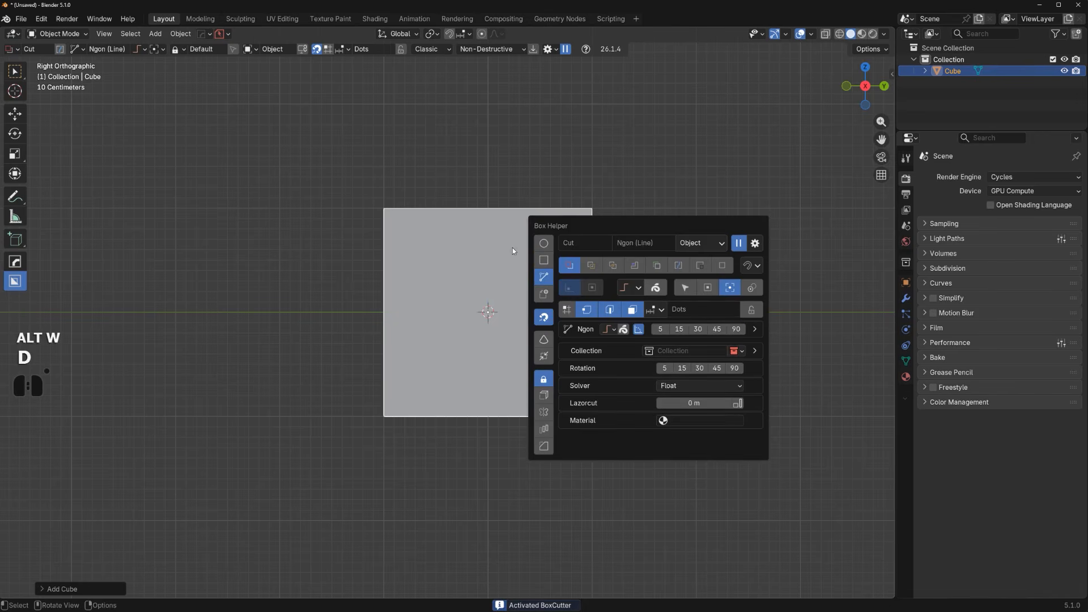
Switch the BoxCutter Ngon from line mode to a filled closed shape
middle_click_drag(485, 257, 482, 254, "shift")
left_click_drag(459, 180, 434, 296)
key("d")
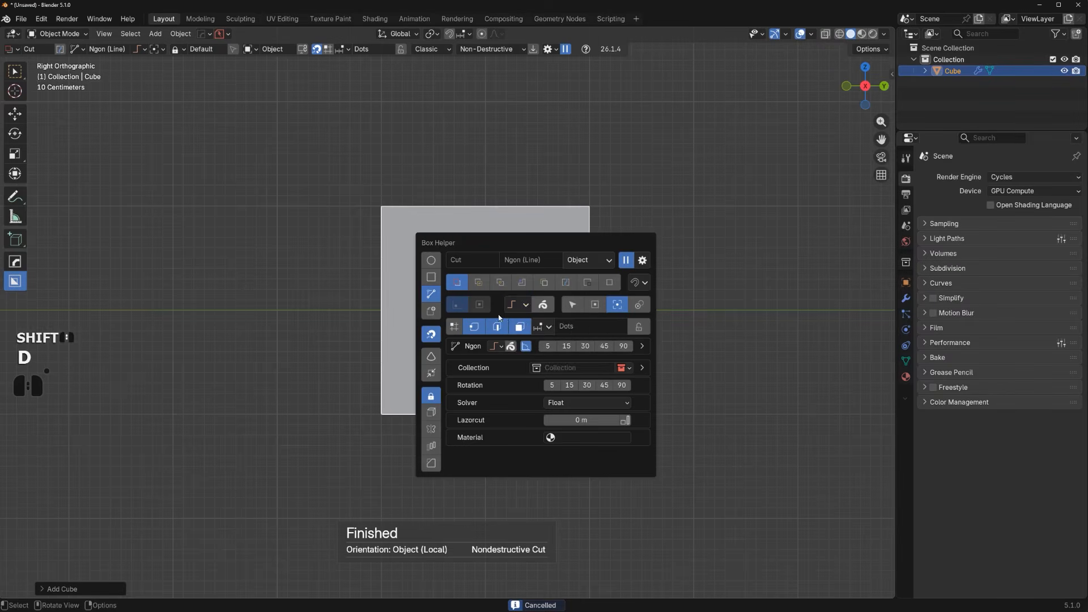
left_click(520, 306)
left_click(529, 335)
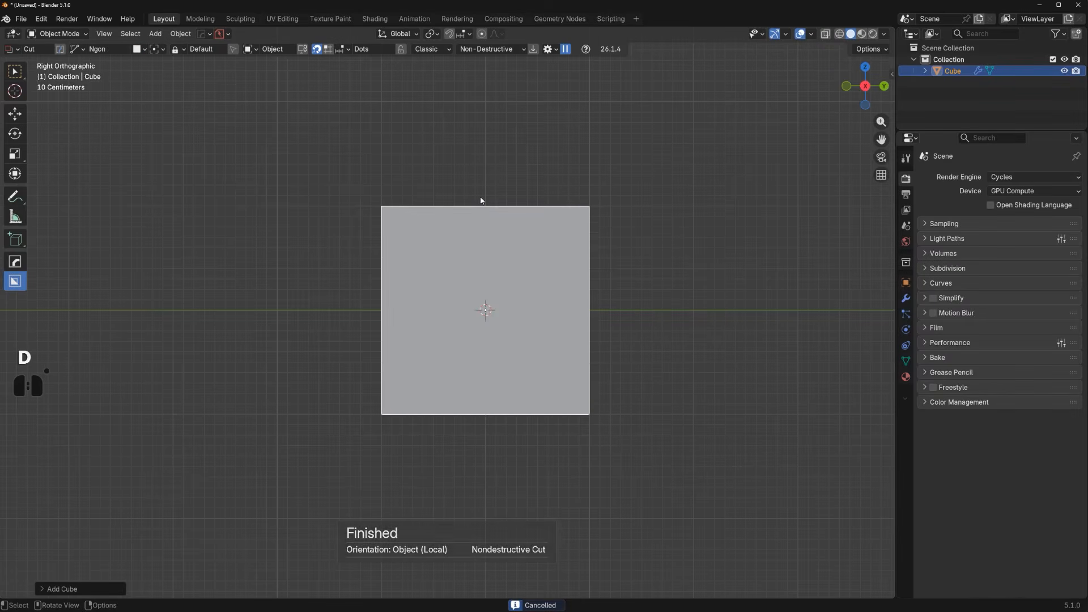
left_click_drag(463, 182, 434, 300)
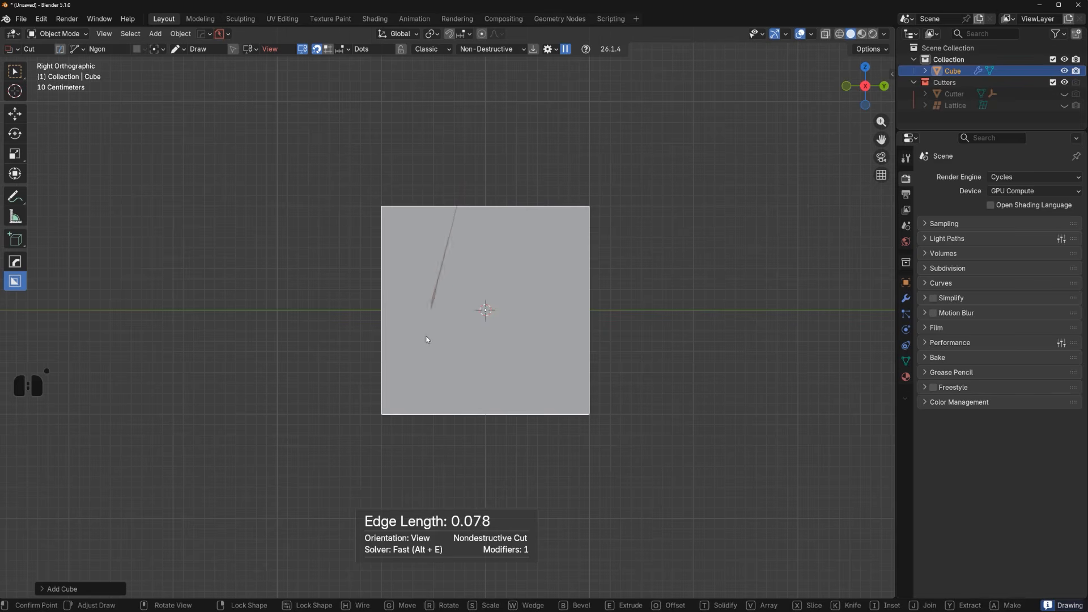
right_click(423, 394)
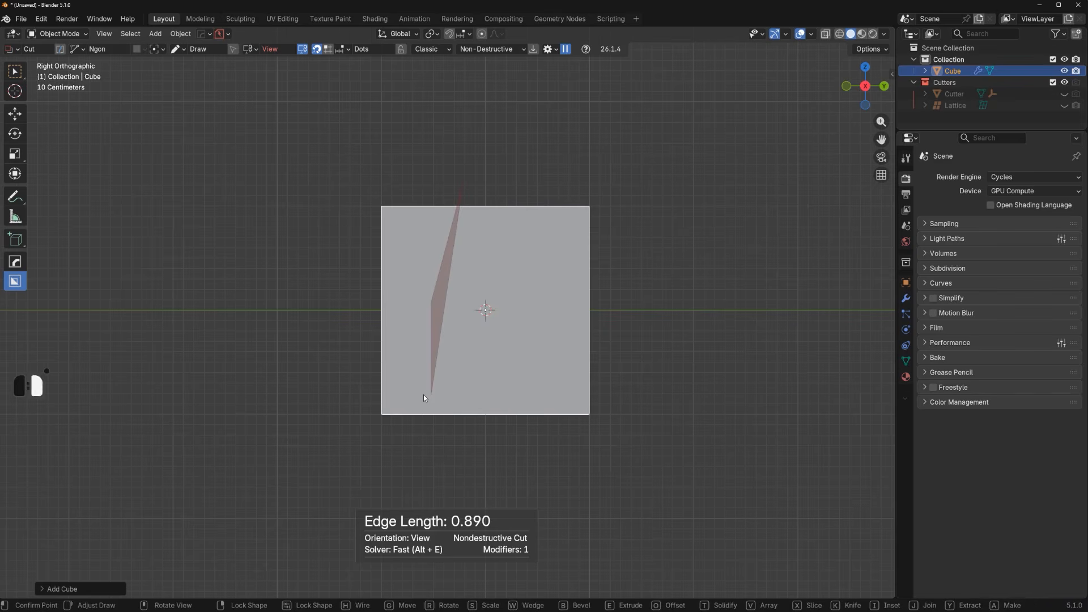
key("d")
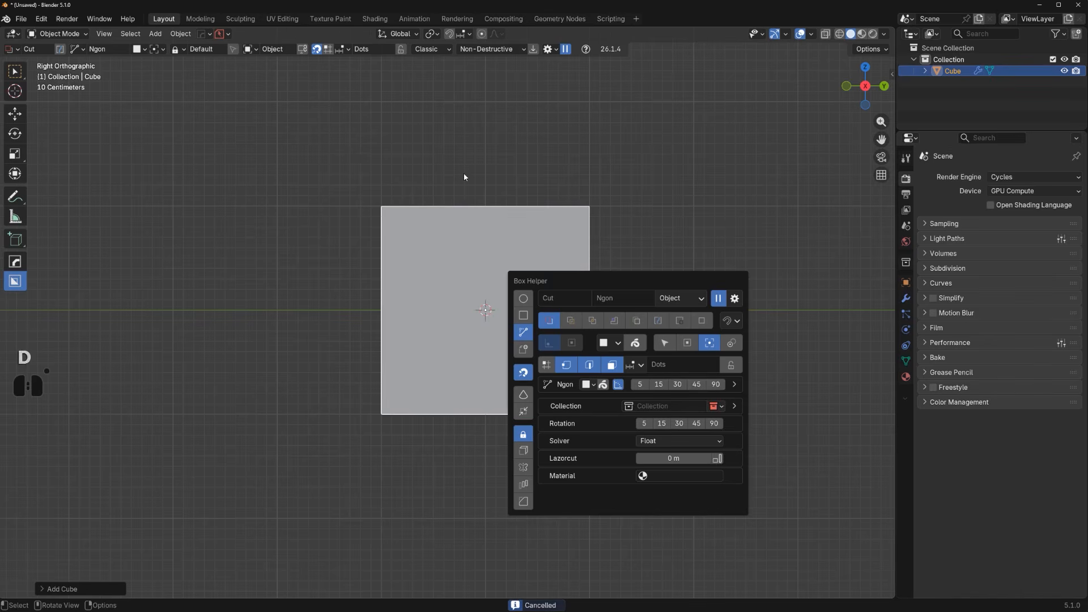
left_click(429, 301)
Cut away the cube's -Y side with an ngon whose edge bends near mid-height, leaving a steeper slope on the lower half
left_click_drag(472, 171, 425, 308)
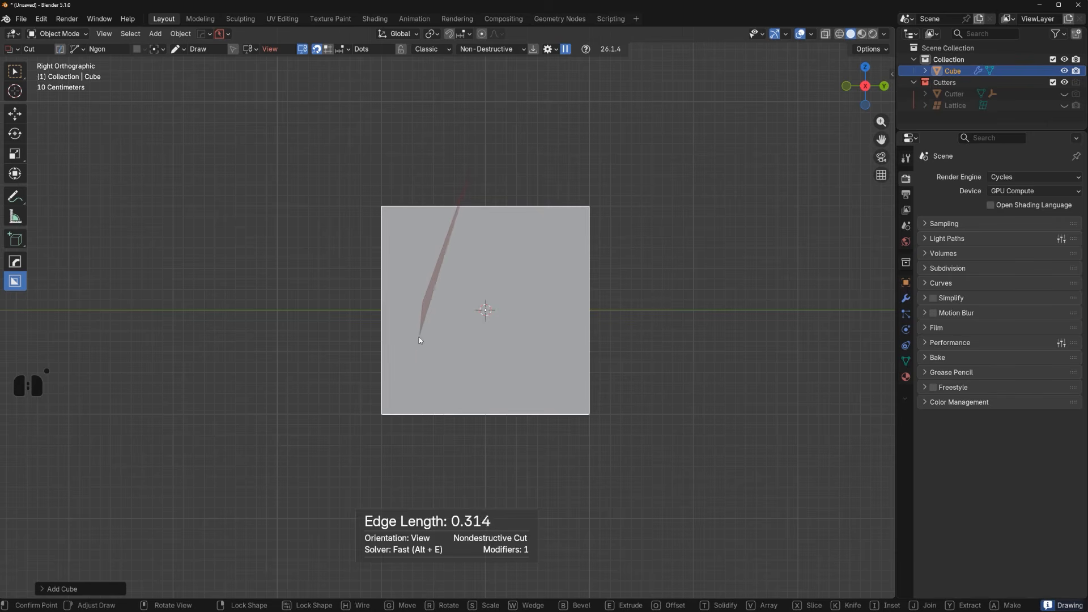
left_click(407, 439)
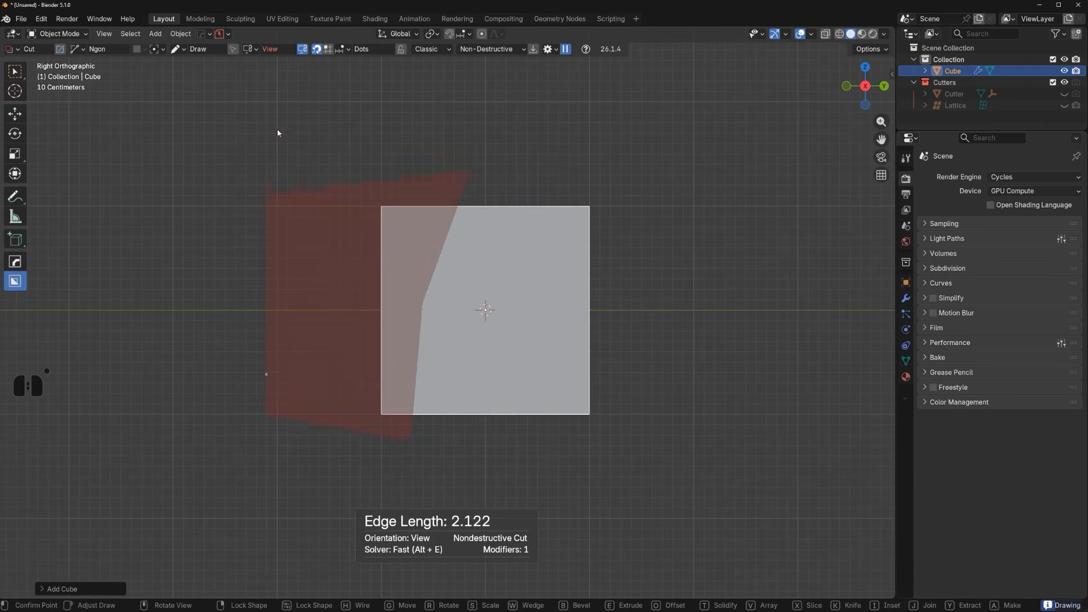
key("space")
Cut the +Y side with an ngon so it slopes from the top to a peak just above mid-height and back in to the base
middle_click_drag(496, 238, 474, 230, "shift")
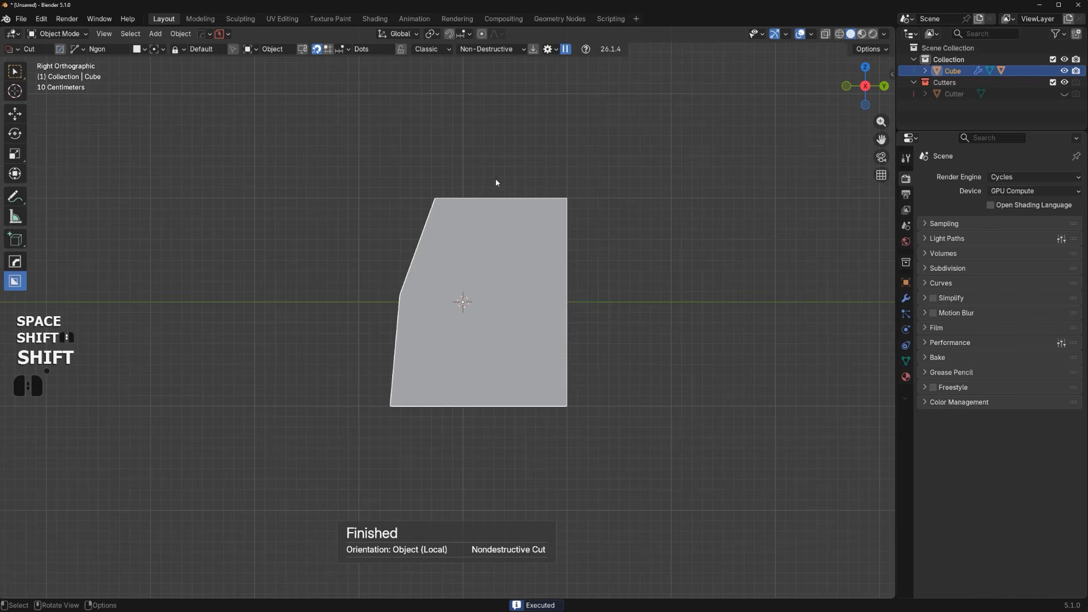
left_click_drag(496, 182, 557, 272)
left_click(448, 433)
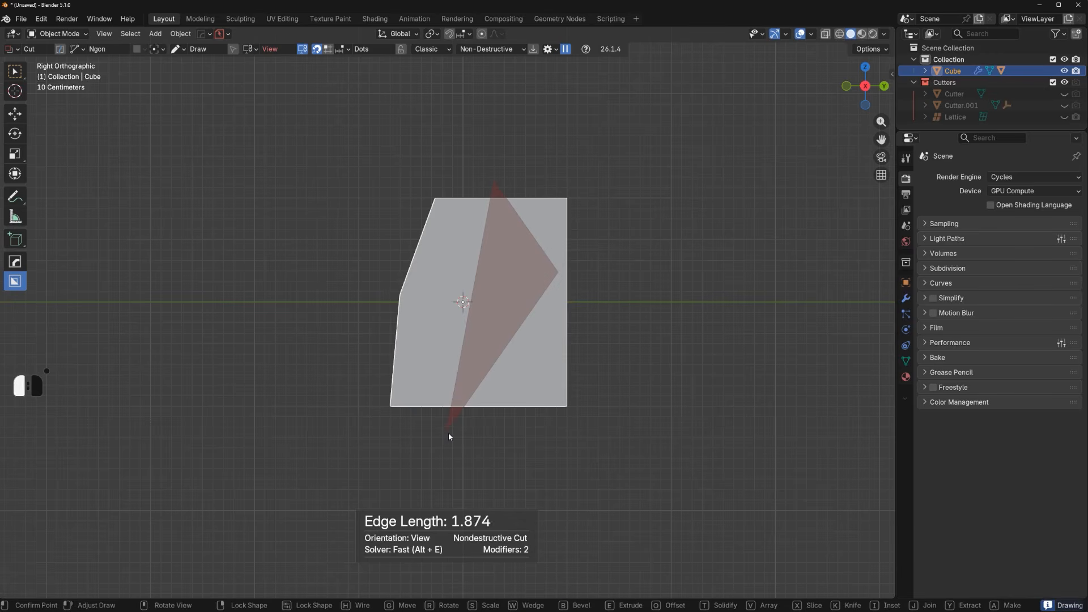
key("space")
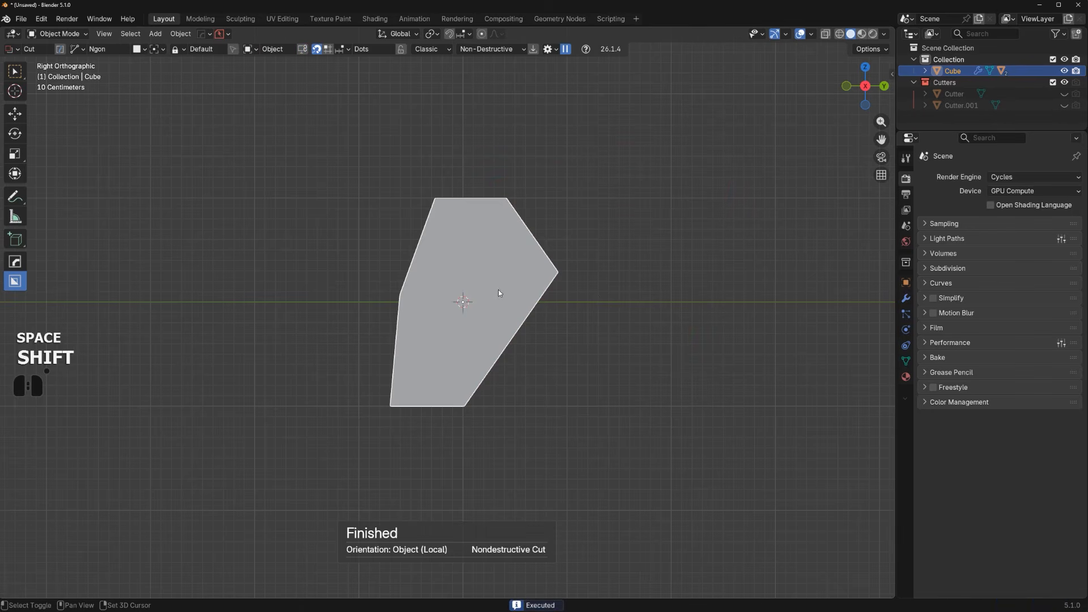
Narrow the block along the X axis to about 0.70 of its width
mouse_move(537, 278)
middle_mouse_down("shift")
mouse_move(563, 277)
mouse_move(538, 274)
middle_mouse_up("shift")
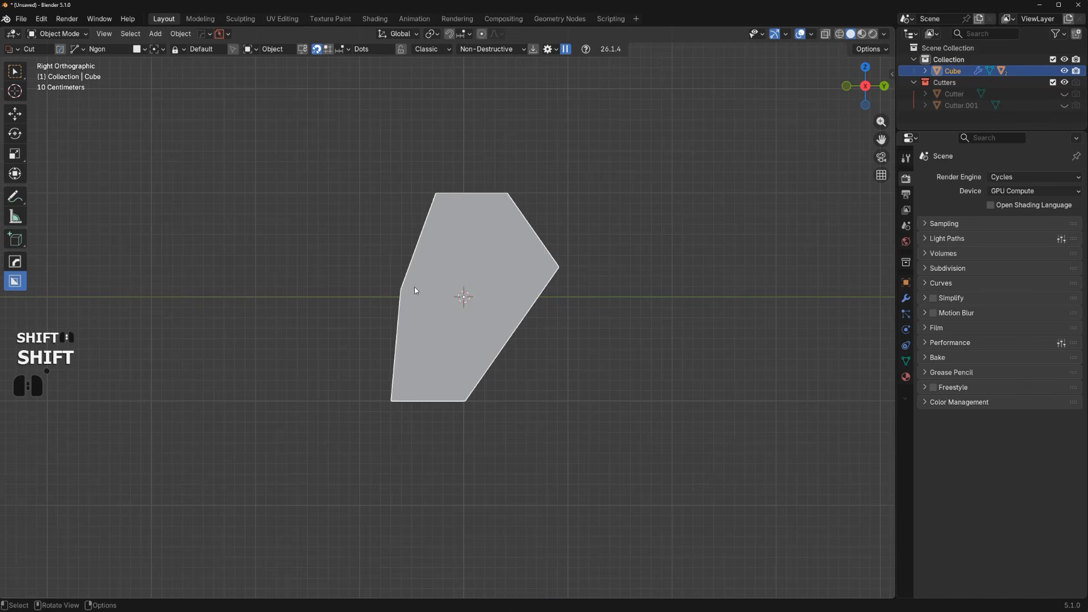
middle_click_drag(414, 290, 514, 324, "alt")
key("s")
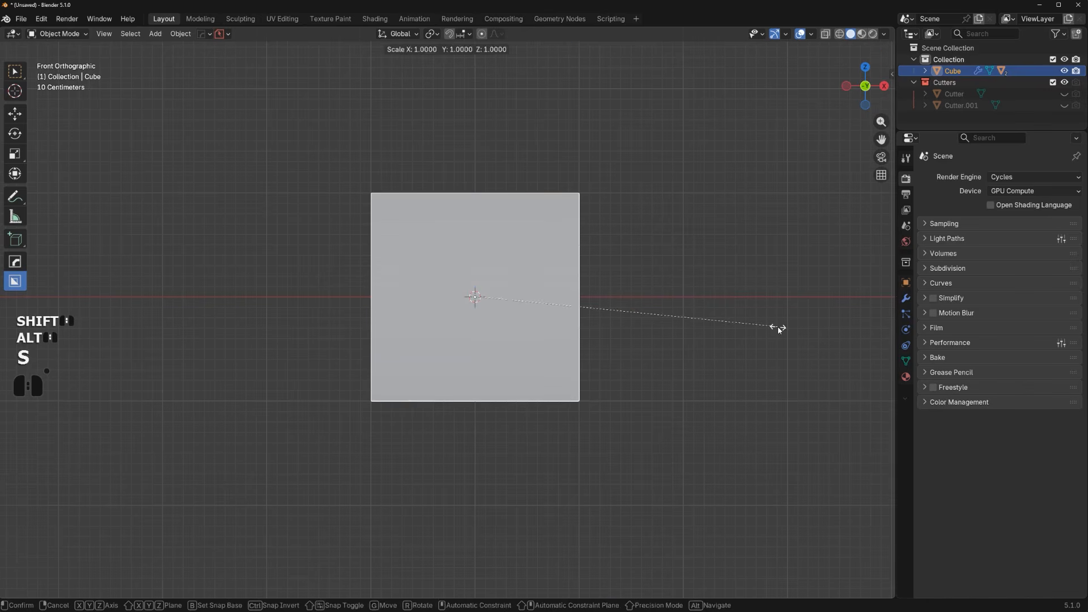
key("x")
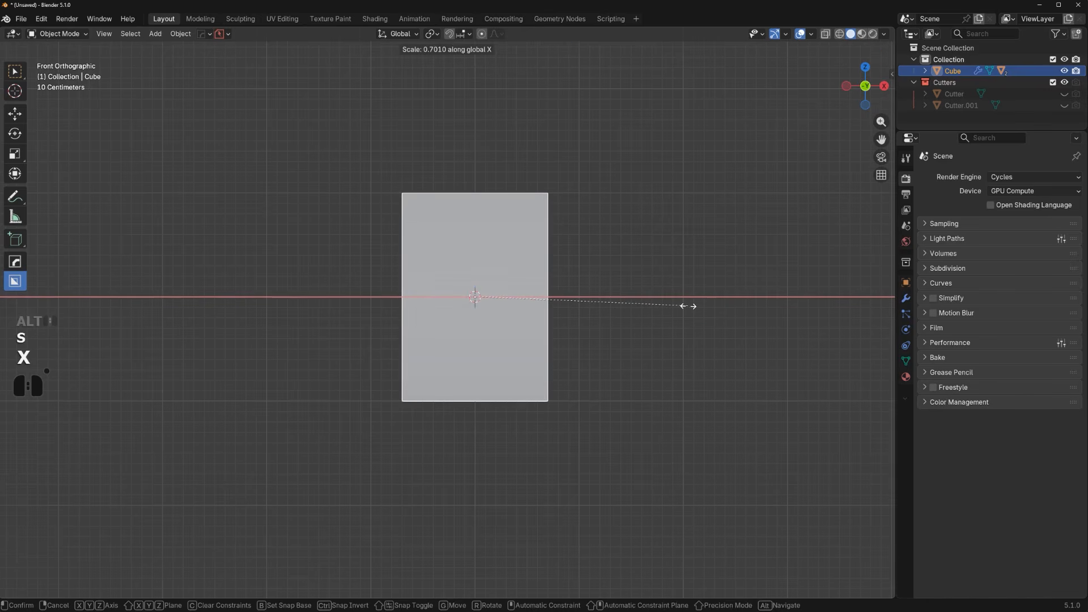
left_click(687, 306)
middle_click_drag(557, 229, 545, 258)
key("Tab")
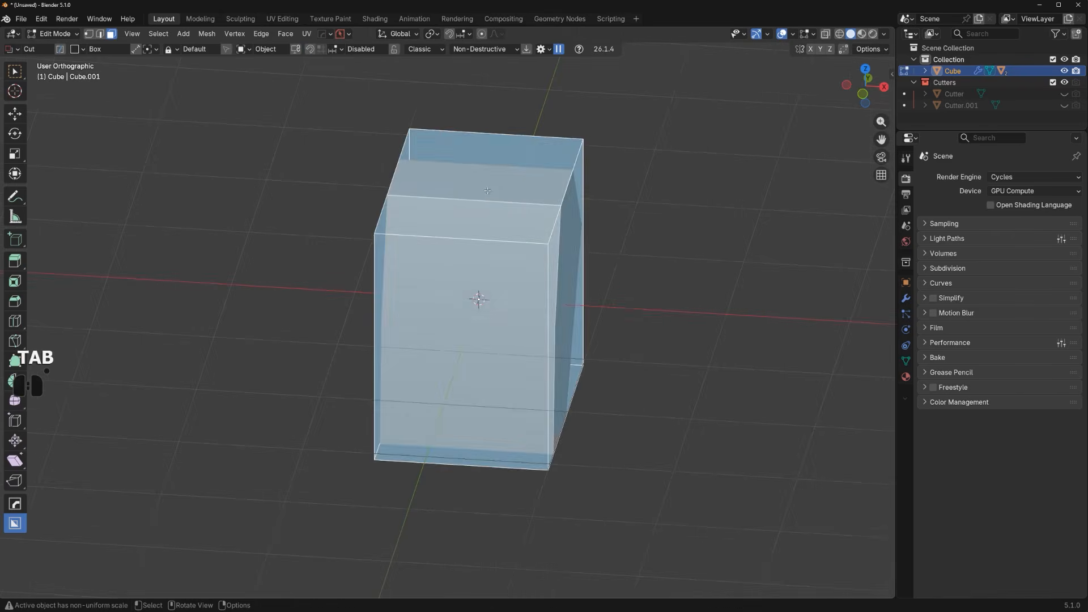
left_click(544, 224)
key("s")
key("x")
left_click(638, 311)
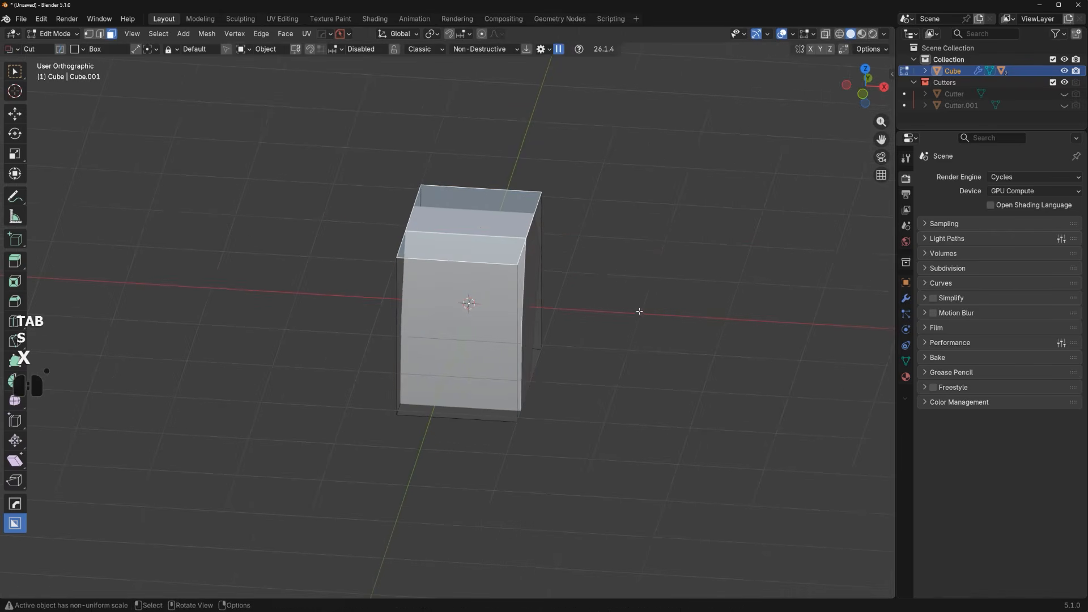
middle_click_drag(638, 311, 548, 272)
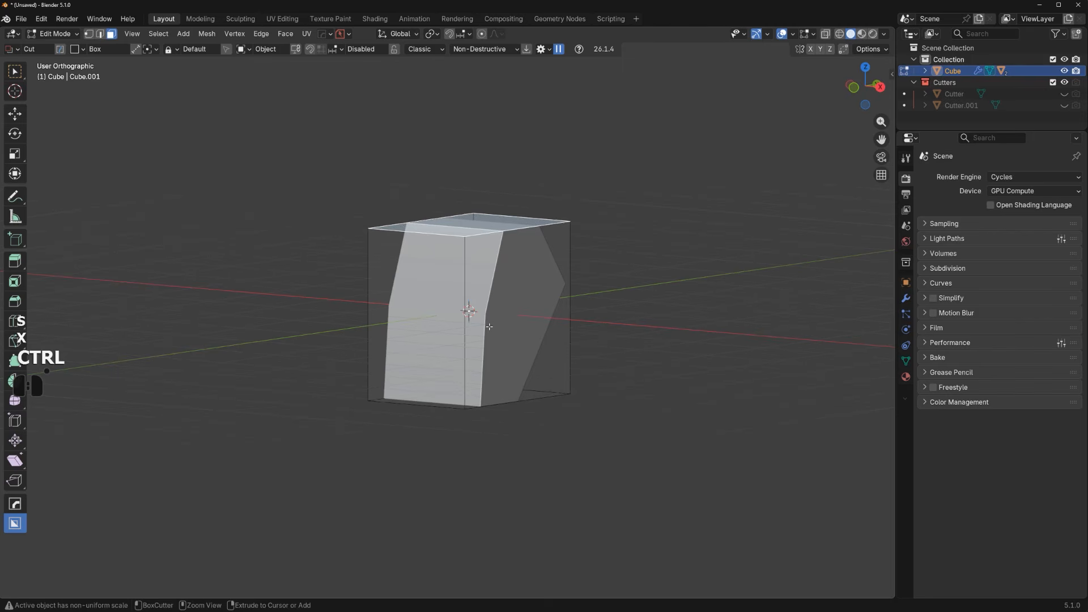
key("Tab")
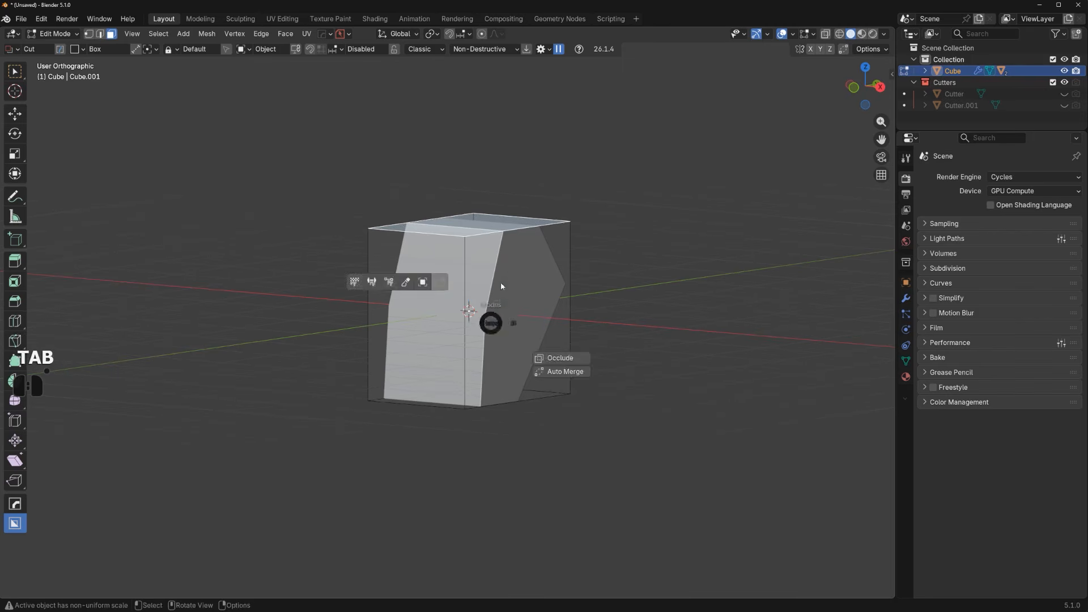
Apply the block's cut modifiers and sharpen it with the HardOps Csharp operation
middle_click_drag(501, 281, 539, 245)
key("q")
left_click(496, 154, "ctrl")
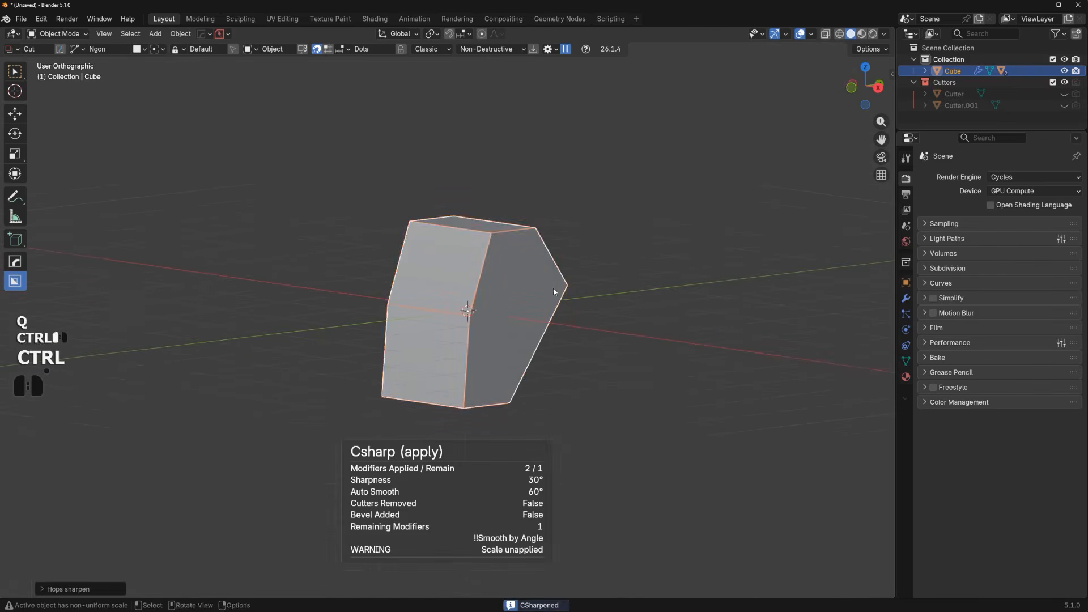
Connect the two mid-height corner vertices across the side face and symmetrize the mesh along X
middle_click_drag(553, 287, 353, 320, "alt")
key("Tab")
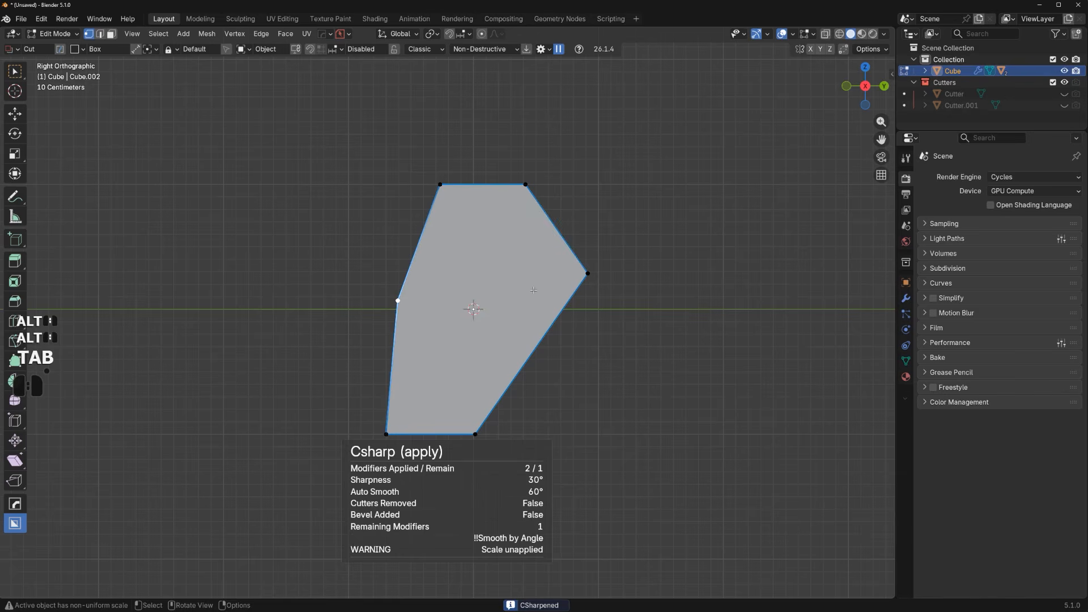
left_click(566, 279, "shift")
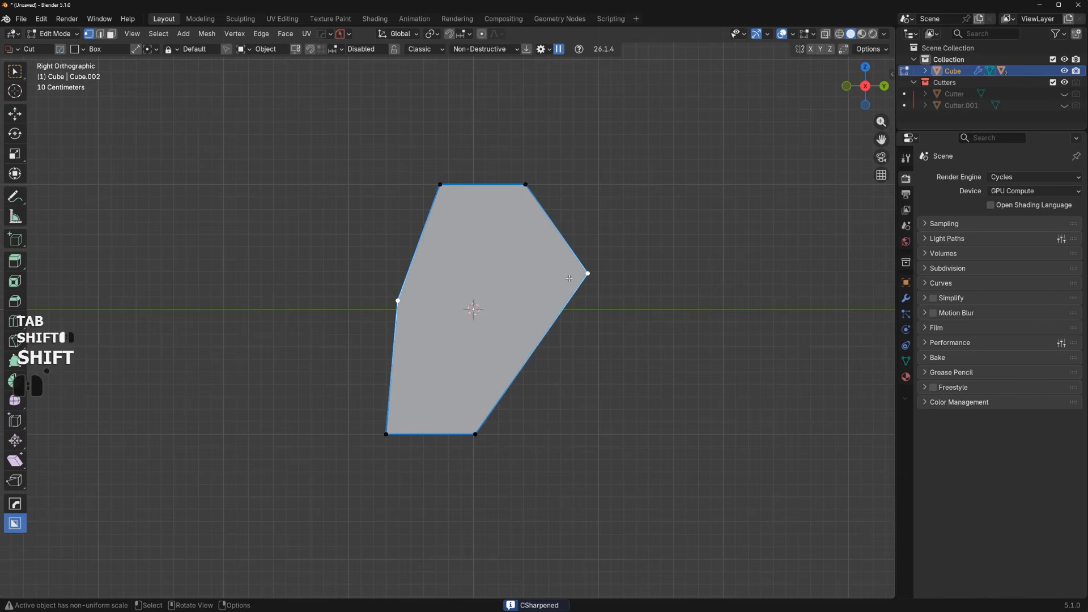
middle_click_drag(497, 273, 328, 356)
key("alt+x")
Scale the top face inward along X to taper the upper half of the block
key("Tab")
left_click(521, 209)
mouse_move(552, 266)
middle_mouse_down()
mouse_move(603, 290)
mouse_move(553, 279)
middle_mouse_up()
key("s")
key("x")
left_click(612, 284)
Bevel the edges running around the block's mid-height with 4 segments and an offset of about 0.041 m
key("Tab")
left_click(543, 329)
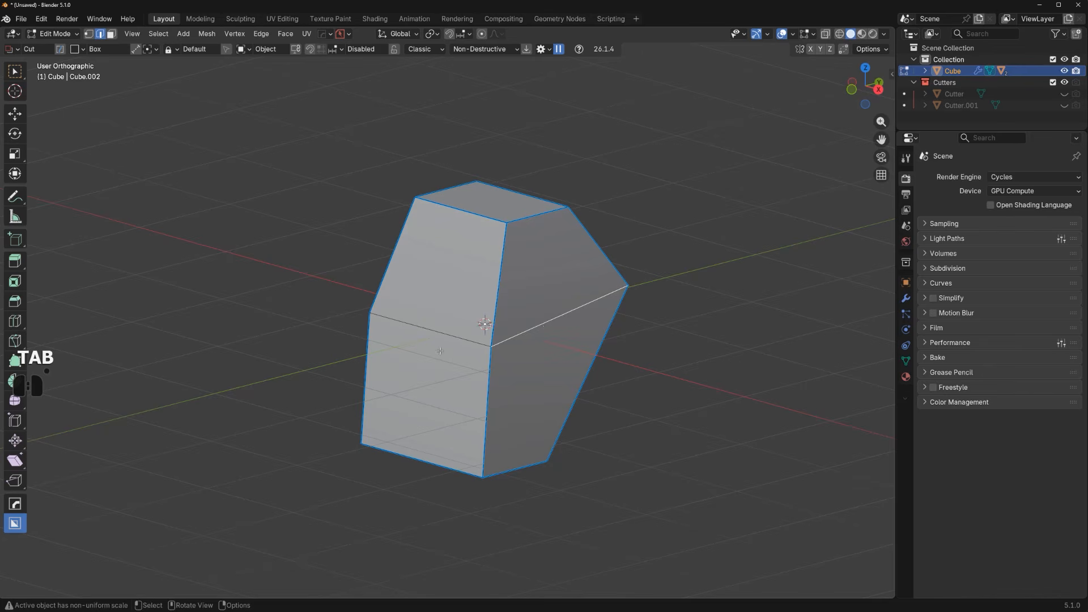
middle_click_drag(428, 348, 540, 337)
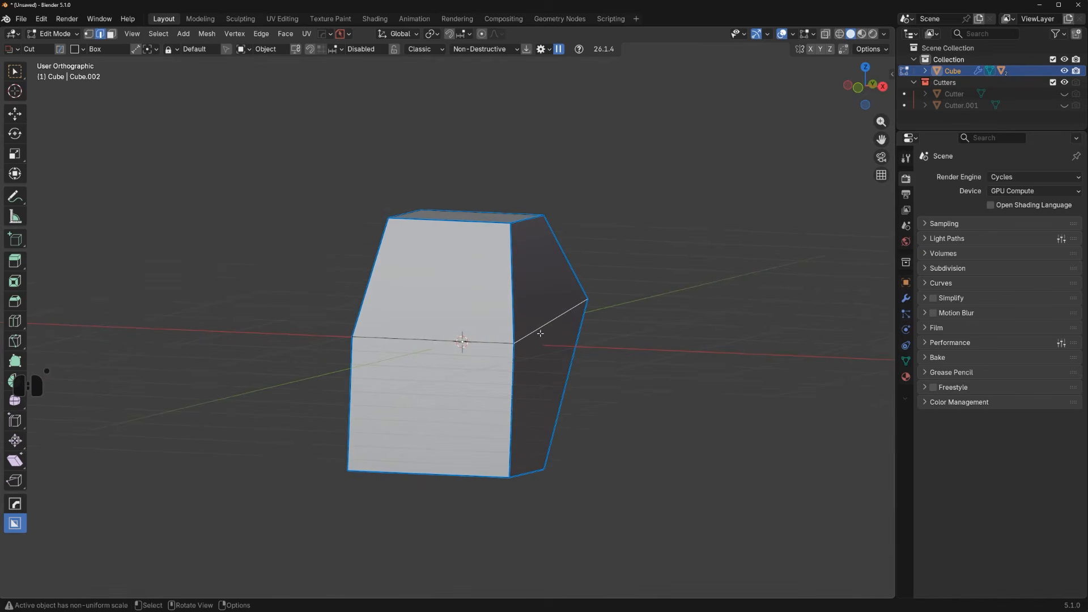
mouse_move(539, 333)
middle_mouse_down()
mouse_move(491, 330)
mouse_move(524, 331)
middle_mouse_up()
left_click(457, 340, "shift")
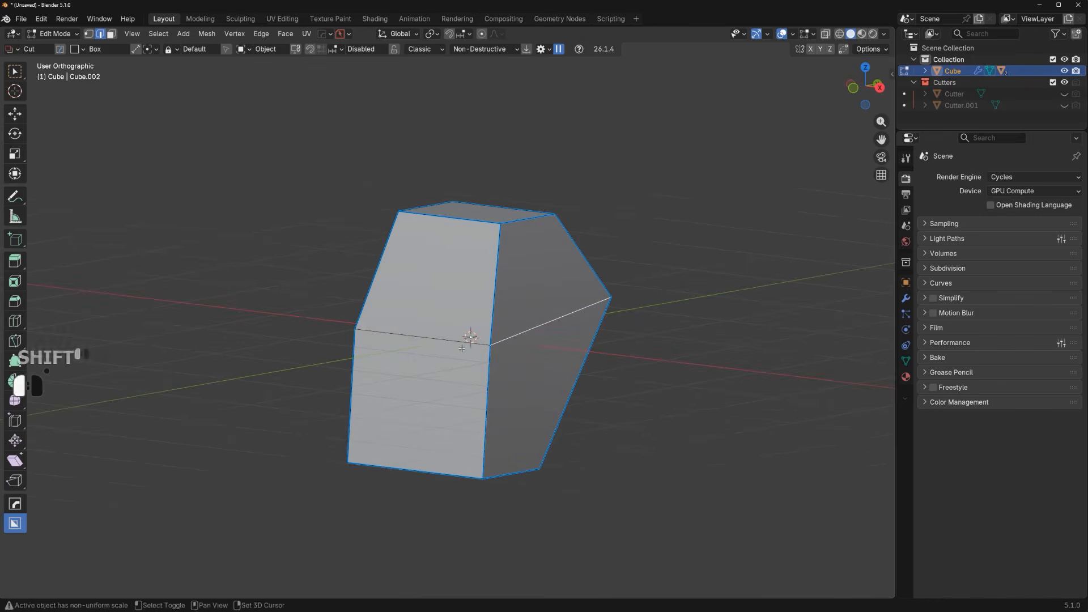
middle_click_drag(454, 337, 433, 355)
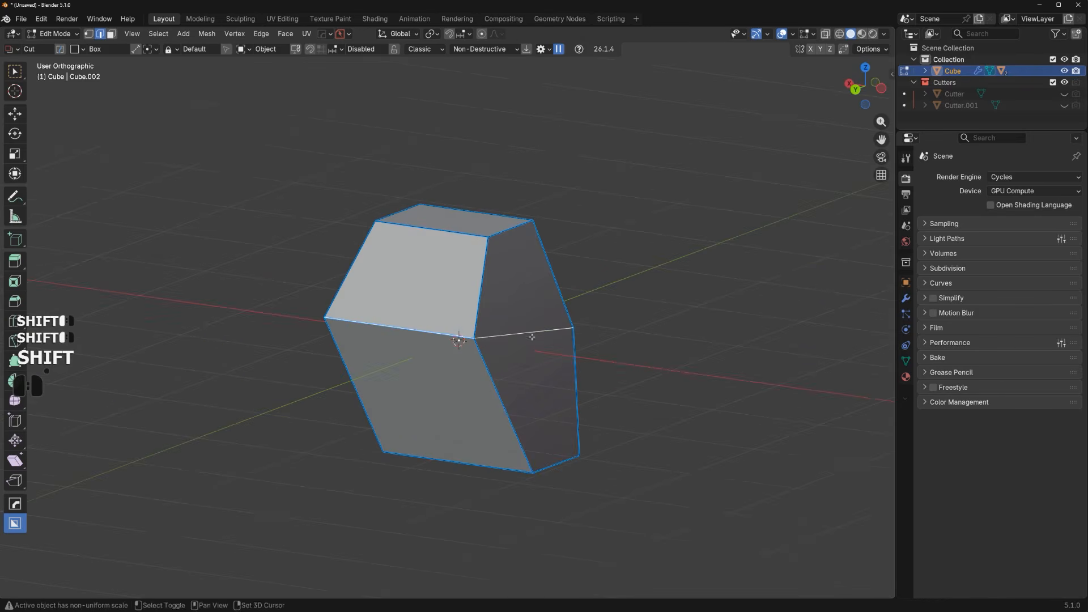
middle_click_drag(531, 337, 740, 343)
key("ctrl+b")
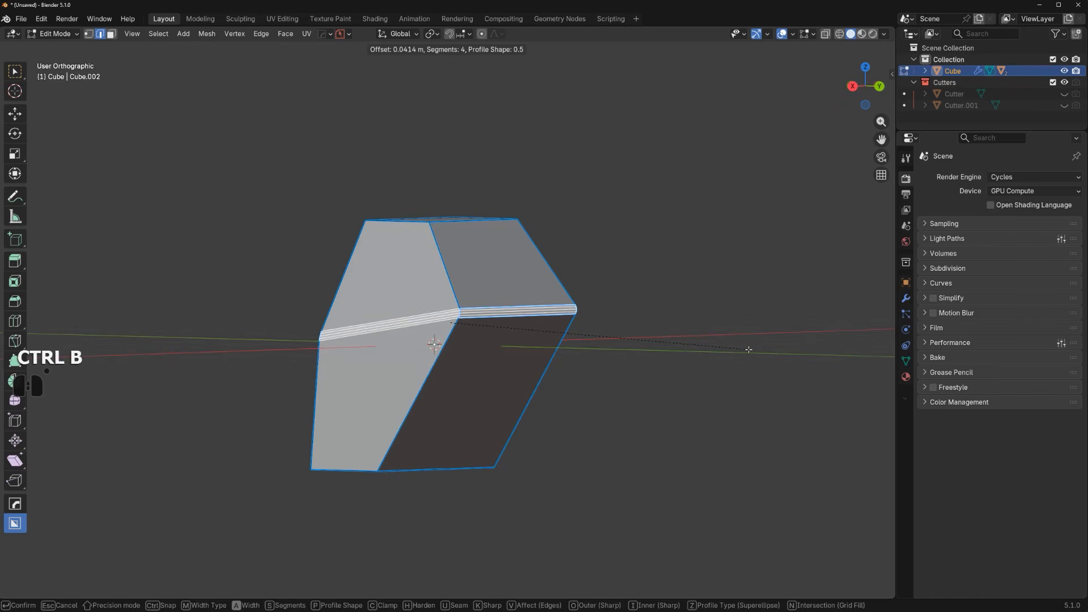
left_click(749, 349)
key("Tab")
Bevel the +X edge of the top face with 11 segments and an offset of about 0.19 m
middle_click_drag(559, 225, 601, 315, "alt")
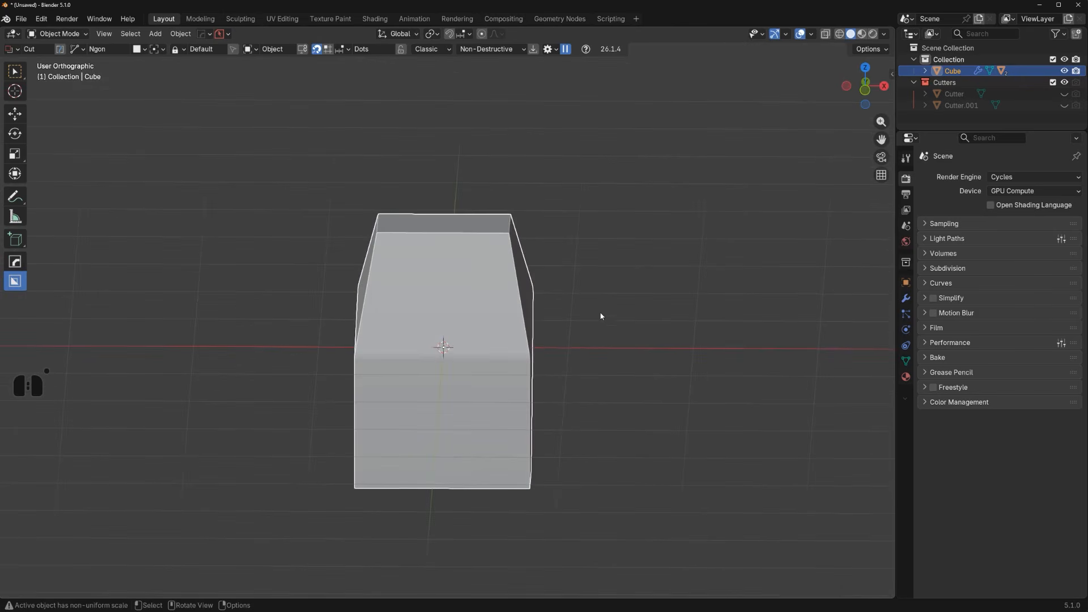
middle_click_drag(504, 242, 486, 245)
key("Tab")
left_click(572, 281)
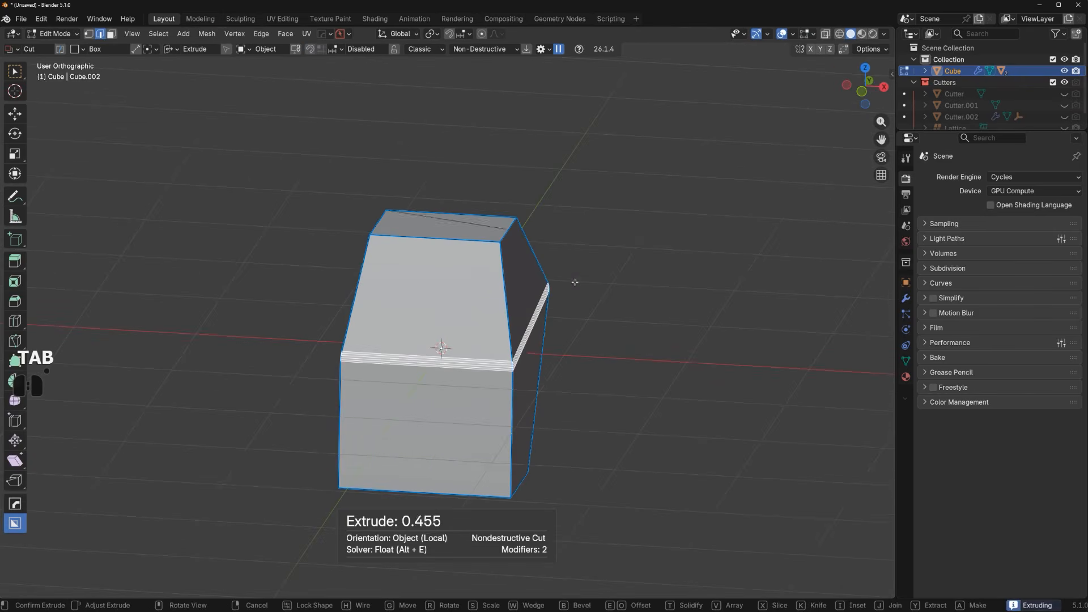
right_click(573, 281)
left_click(507, 234)
key("ctrl+b")
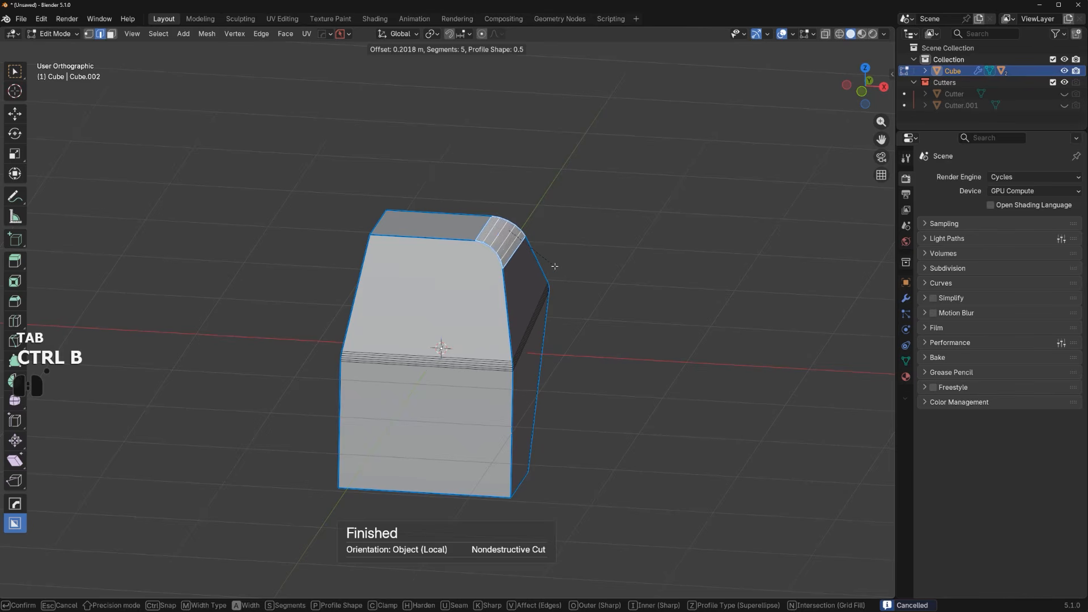
scroll(554, 265, "up", 2)
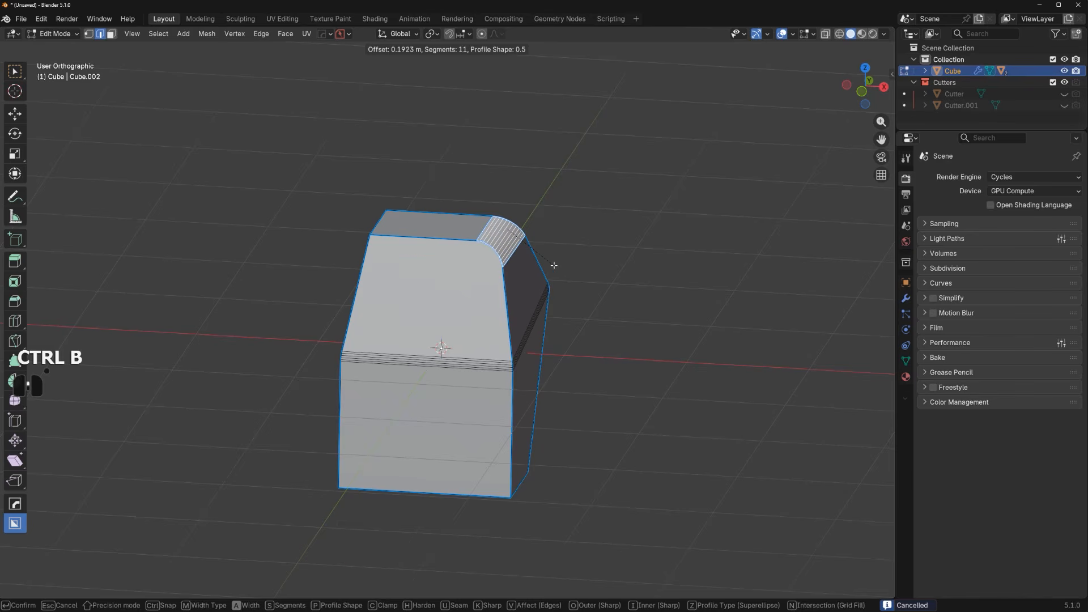
left_click(554, 265)
Symmetrize the mesh along X to mirror the rounded top edge to the opposite side
middle_click_drag(553, 265, 407, 293)
key("alt+x")
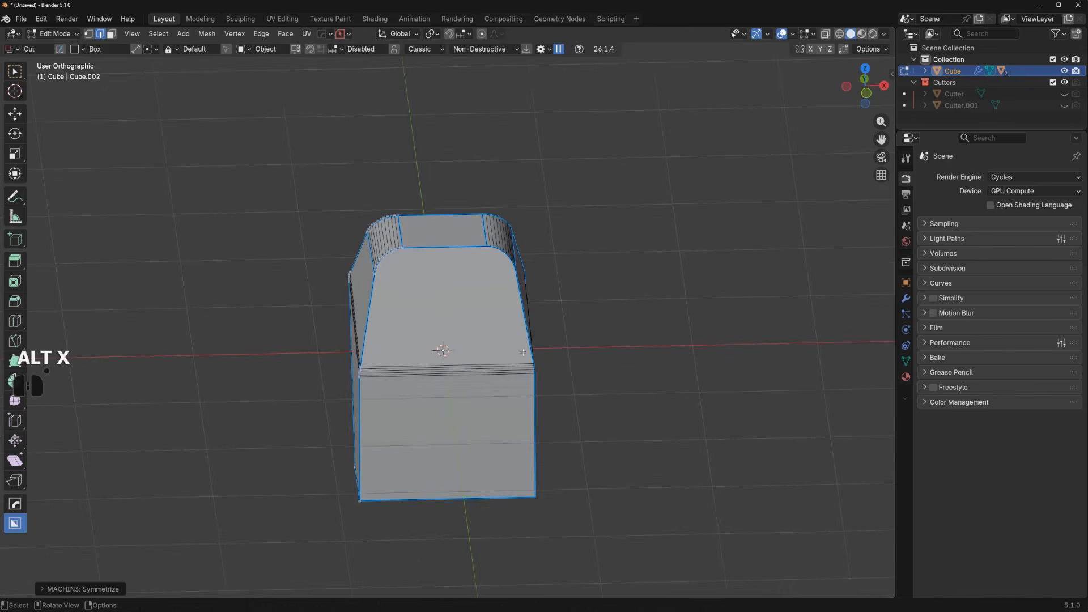
mouse_move(522, 353)
middle_mouse_down()
mouse_move(474, 284)
mouse_move(492, 317)
mouse_move(555, 371)
mouse_move(534, 357)
mouse_move(560, 356)
middle_mouse_up()
key("Tab")
Scale the body along X to about 0.95
left_click_drag(546, 332, 473, 458)
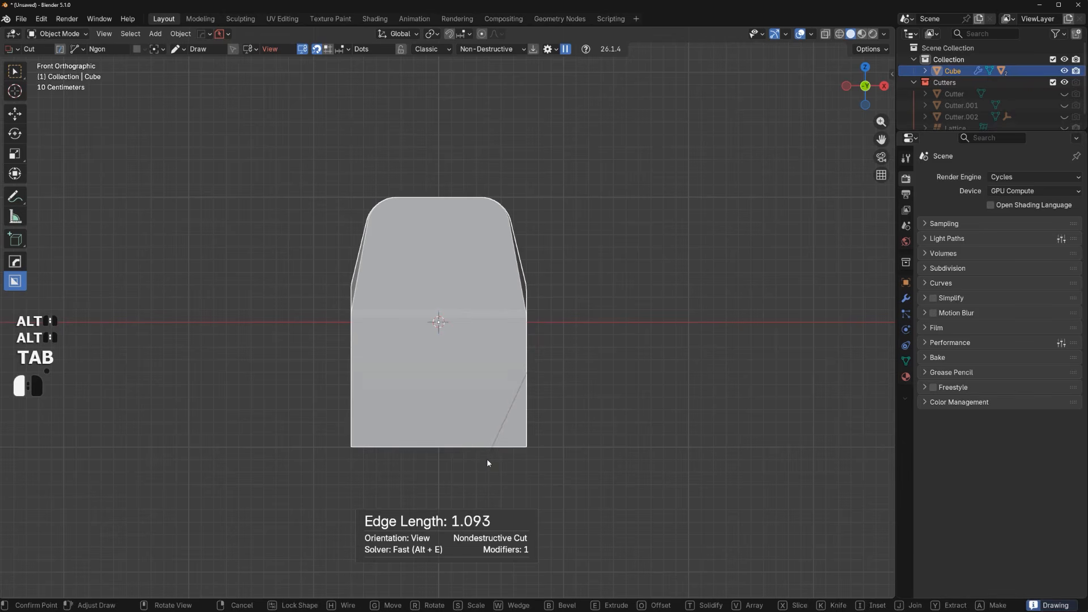
right_click(487, 463)
key("s")
key("x")
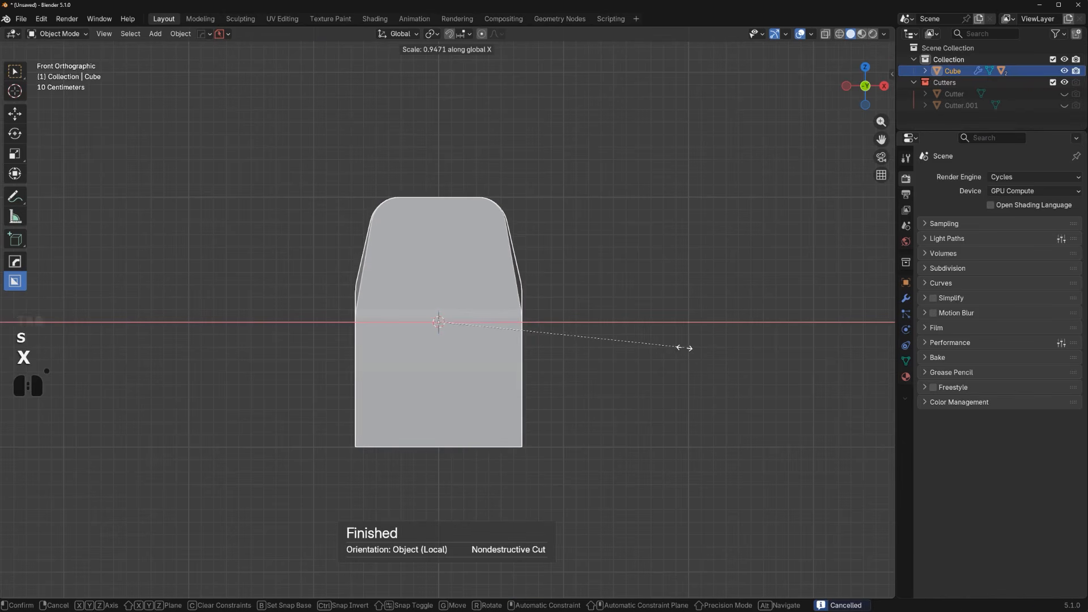
left_click(685, 350)
Cut the lower +X corner off diagonally with a BoxCutter Ngon line and mirror the cut across X with a modifier
left_click_drag(557, 313, 479, 506)
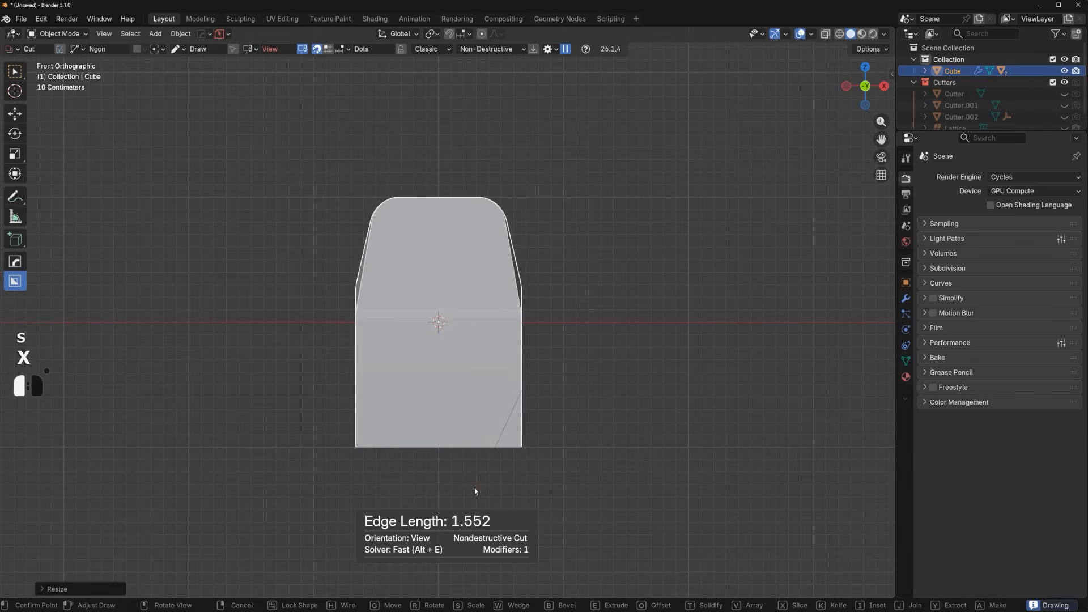
left_click(475, 489)
key("space")
key("alt+x")
left_click(522, 322)
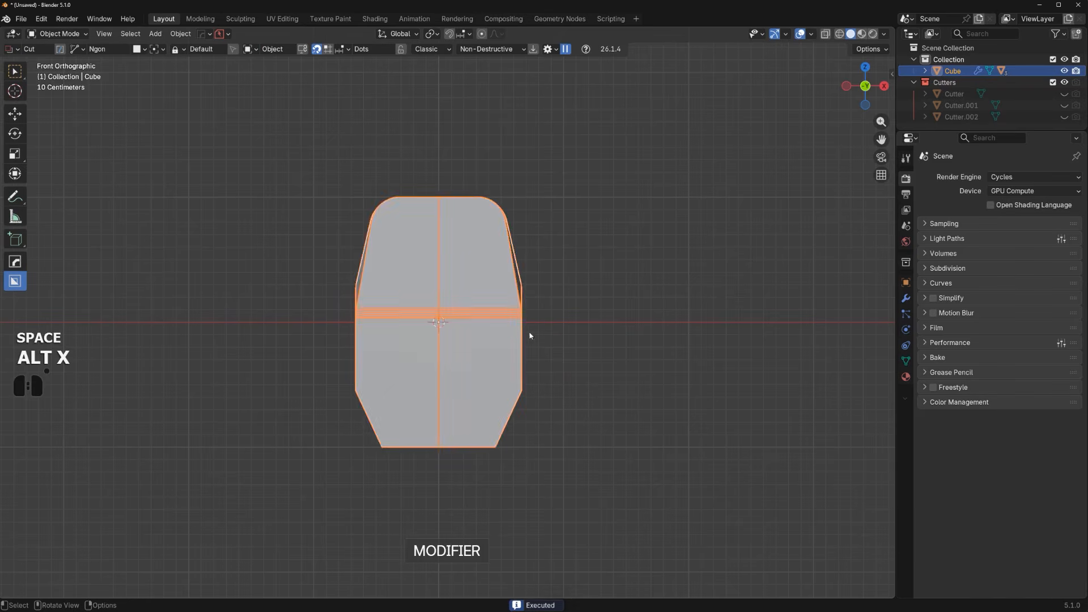
left_click(529, 336)
Add a HardOps turntable camera and delete the camera object
middle_click_drag(580, 329, 564, 354)
key("q")
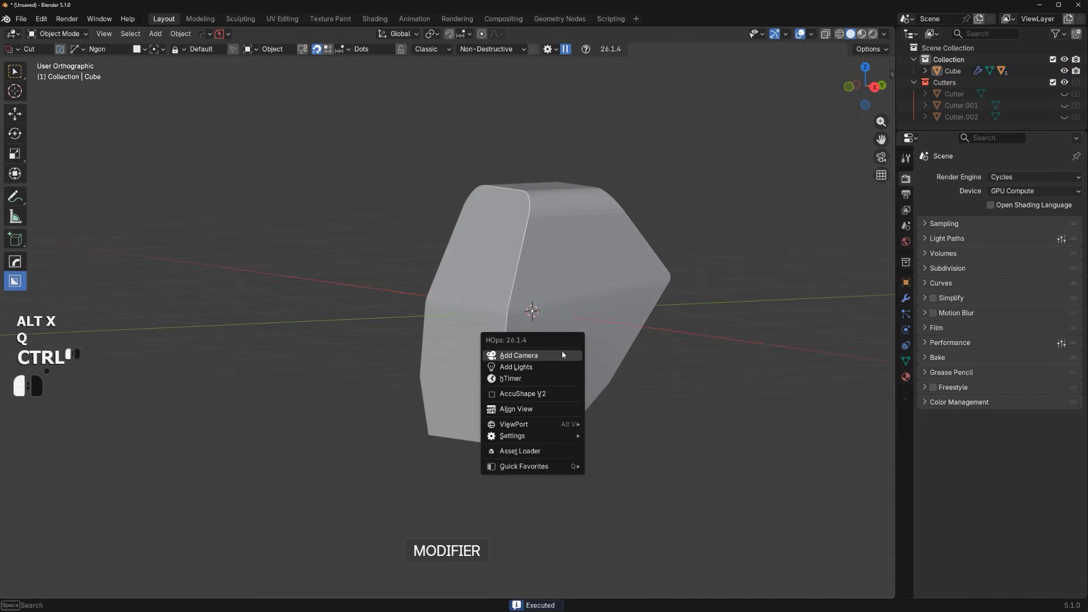
left_click(562, 351, "ctrl")
right_click(562, 350)
key("x")
left_click(743, 316)
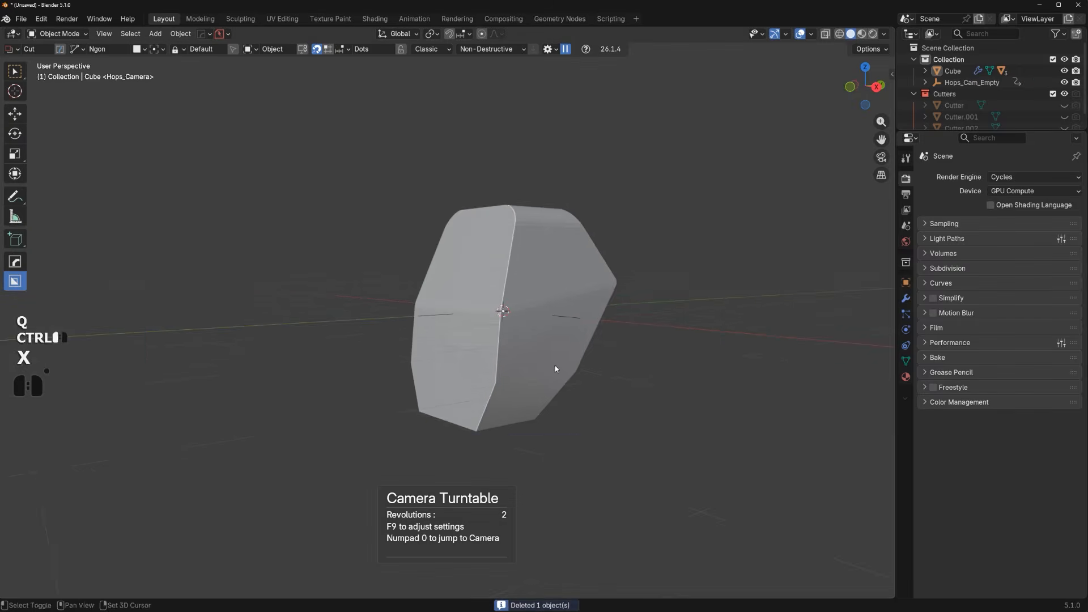
Undo the turntable camera and the mirrored corner cut
scroll(569, 295, "up", 2)
middle_click_drag(555, 369, 569, 286, "shift")
middle_click_drag(569, 286, 653, 294, "alt")
key("KP_5")
middle_click_drag(636, 330, 522, 365, "shift")
key("ctrl+z")
key("ctrl+z")
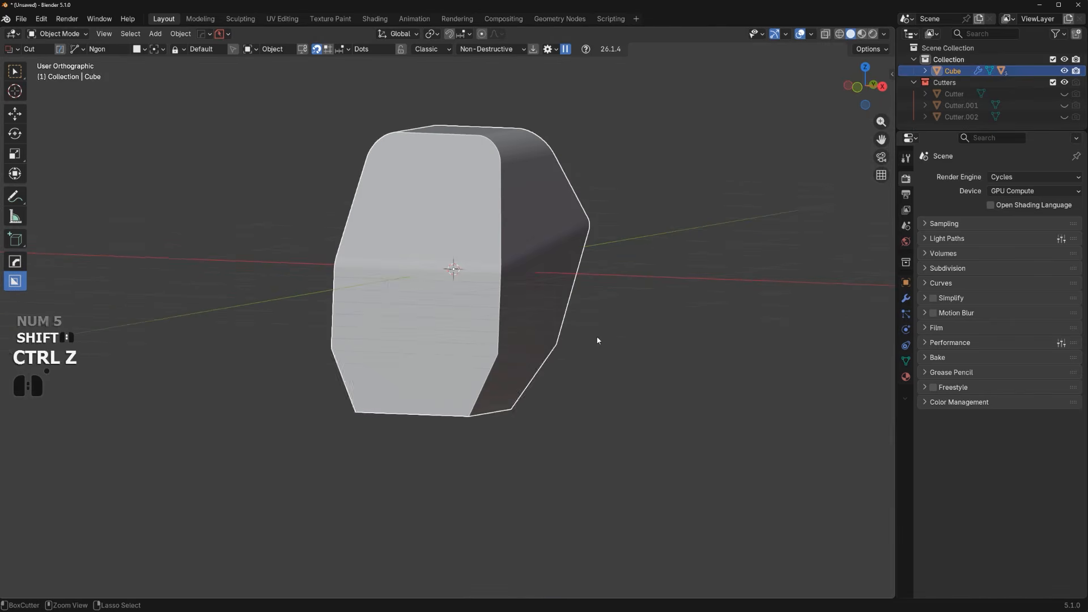
key("ctrl+z")
Slice off the body's lower +X corner with a diagonal BoxCutter line cut in front view
middle_click_drag(598, 337, 572, 339, "alt")
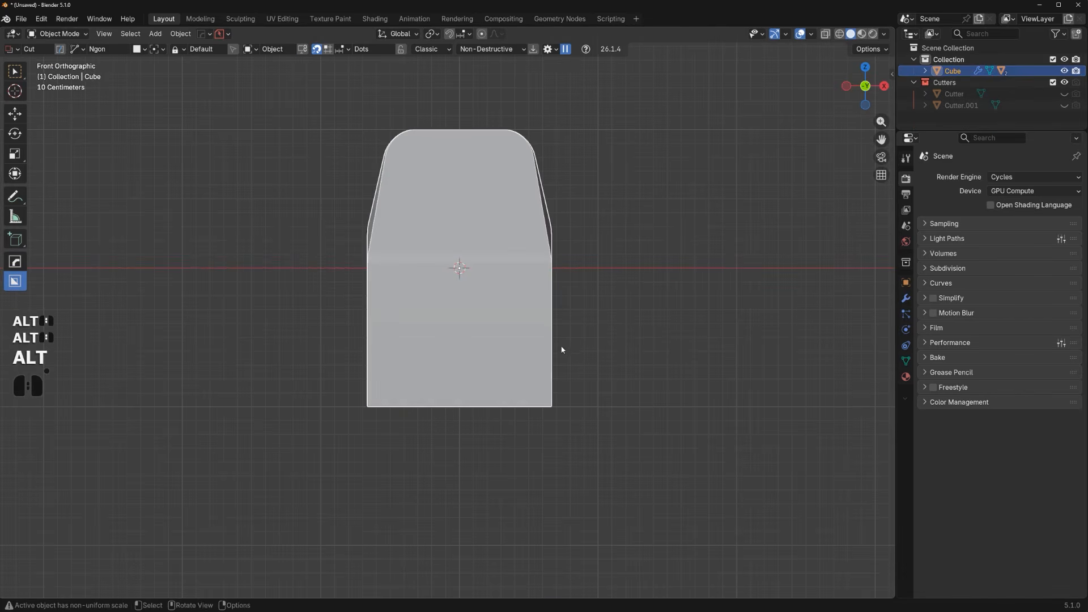
left_click_drag(561, 350, 512, 437)
key("space")
Apply the corner cut with HardOps Csharp and symmetrize the mesh along X to repeat the chamfer on the opposite side
middle_click_drag(636, 466, 600, 433)
key("q")
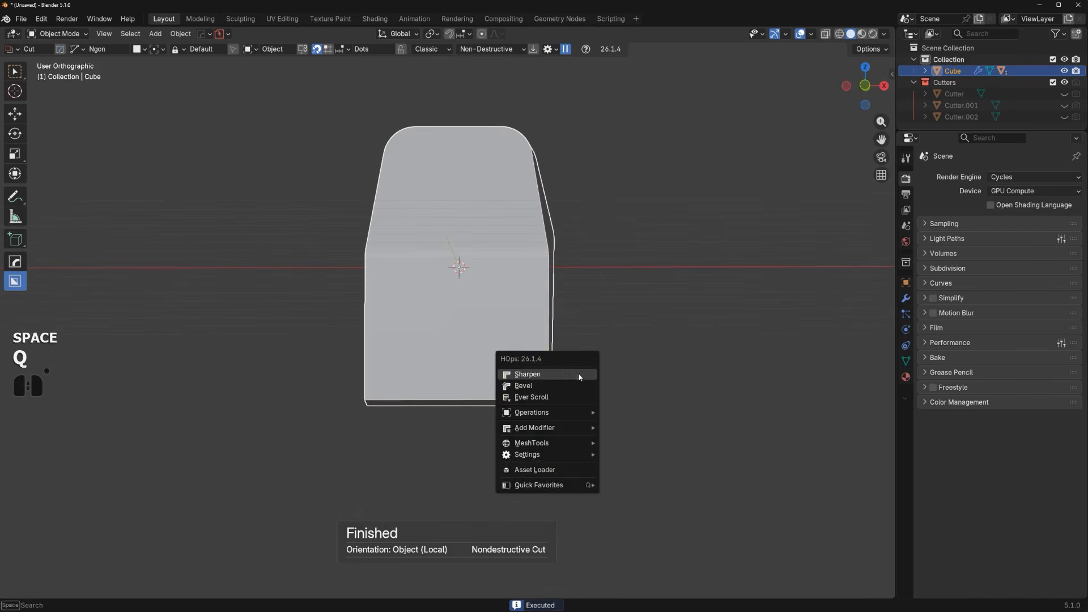
left_click(579, 376, "ctrl")
key("Tab")
key("alt+x")
key("Tab")
scroll(594, 311, "down", 1)
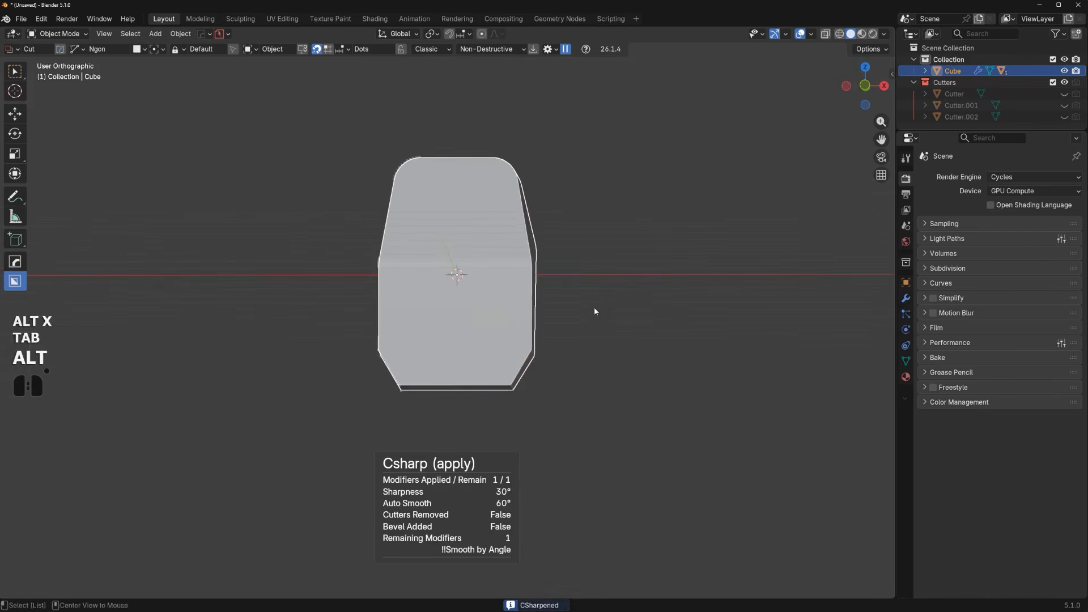
left_click_drag(595, 312, 486, 315, "alt")
scroll(485, 315, "up", 2)
middle_click_drag(485, 340, 583, 336, "shift")
key("Tab")
left_click(500, 372)
middle_click_drag(499, 373, 621, 380)
scroll(621, 380, "up", 1)
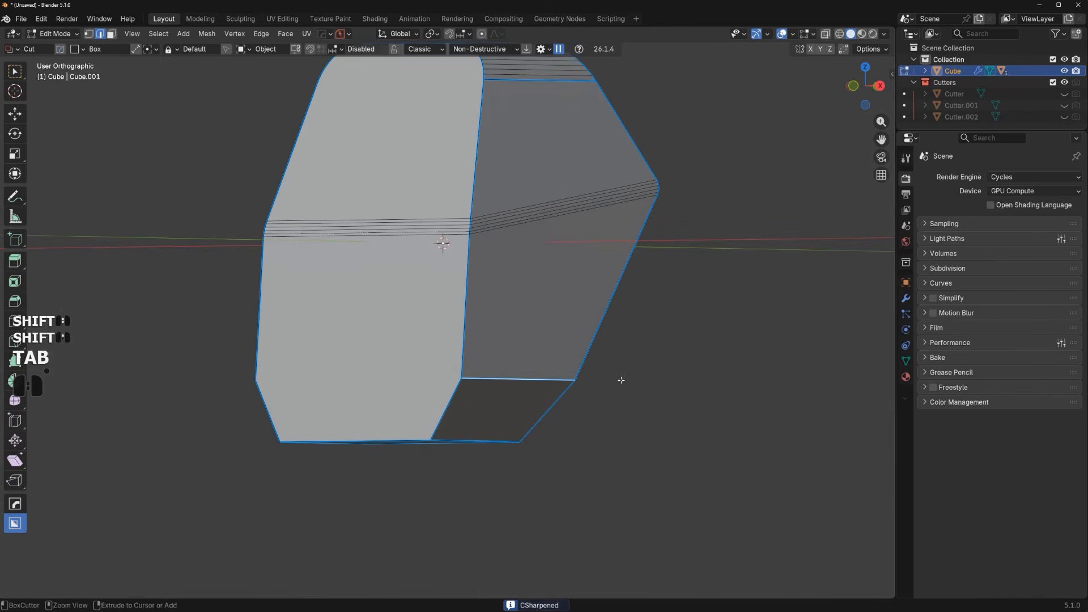
key("ctrl+b")
right_click(626, 390)
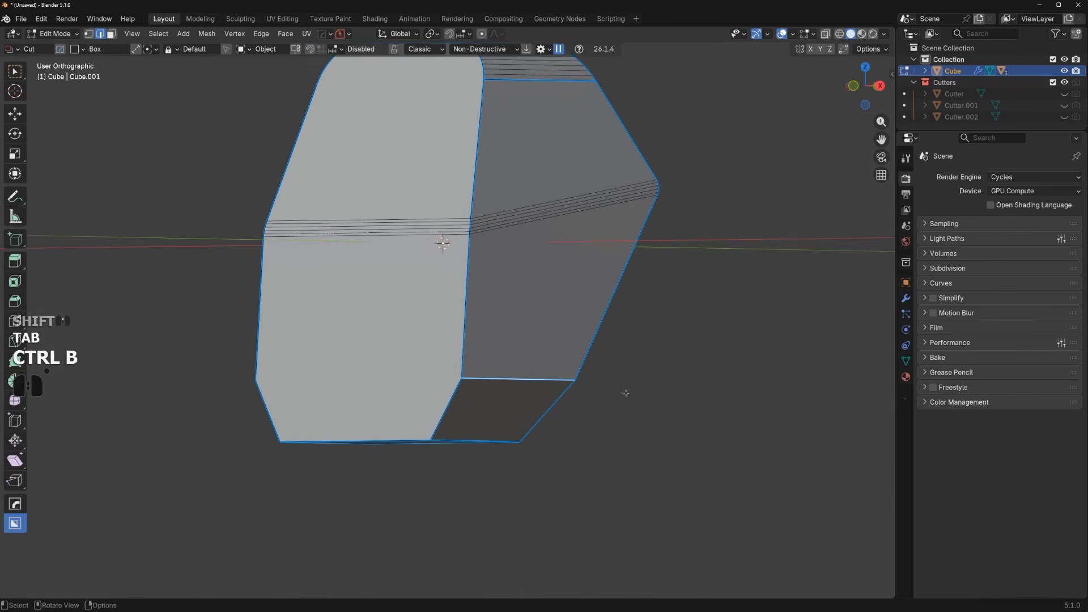
Bevel the upper edge of the lower +X chamfer with 5 segments and an offset of about 0.024 m
scroll(627, 390, "up", 2)
key("Tab")
key("2")
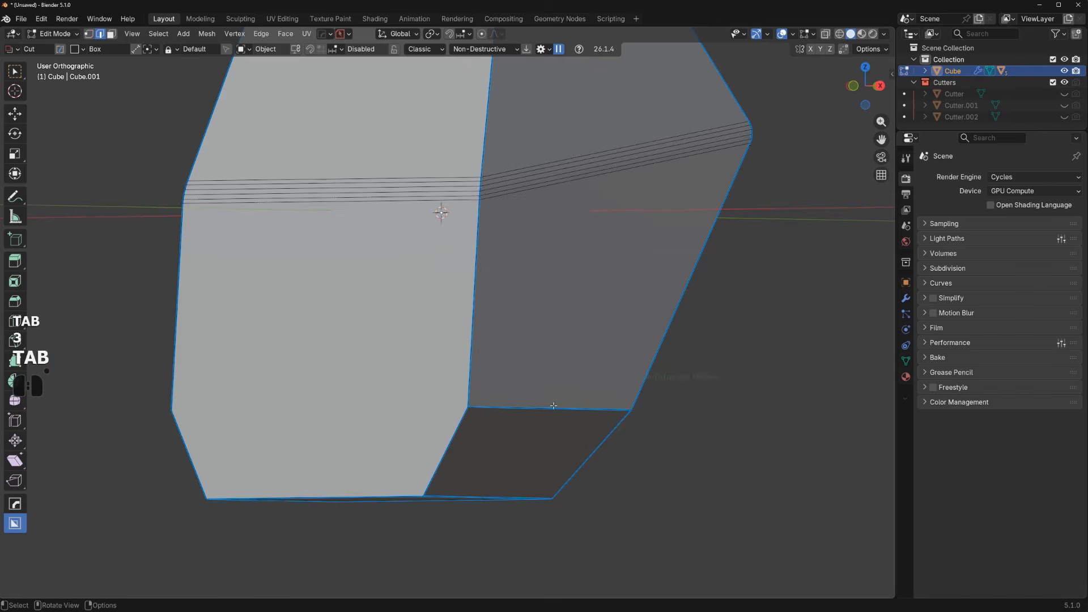
scroll(580, 452, "up", 2)
key("g")
left_click(636, 415)
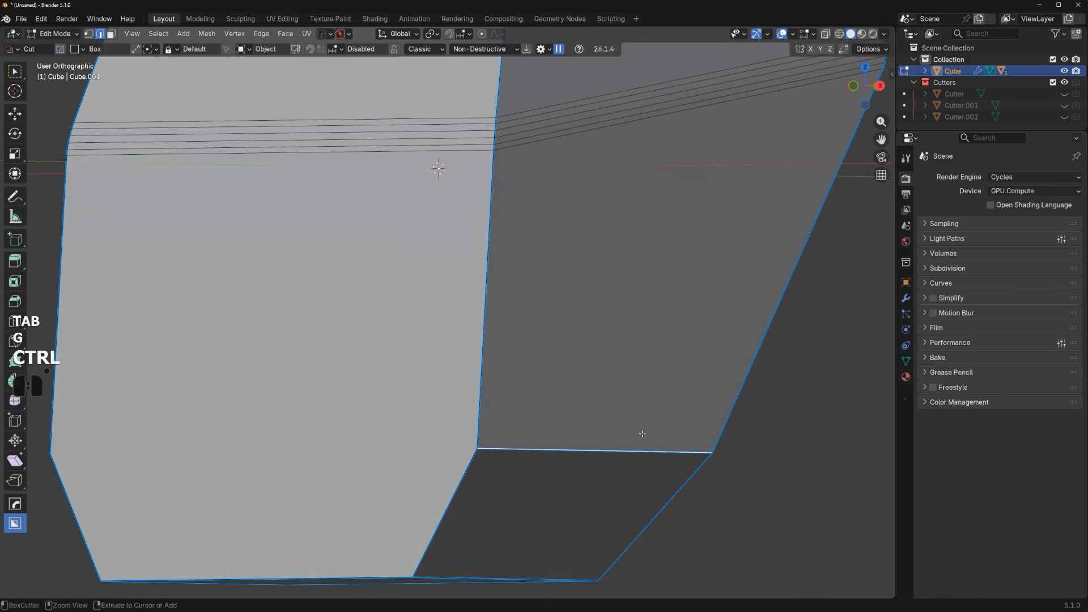
key("ctrl+b")
scroll(660, 444, "down", 6)
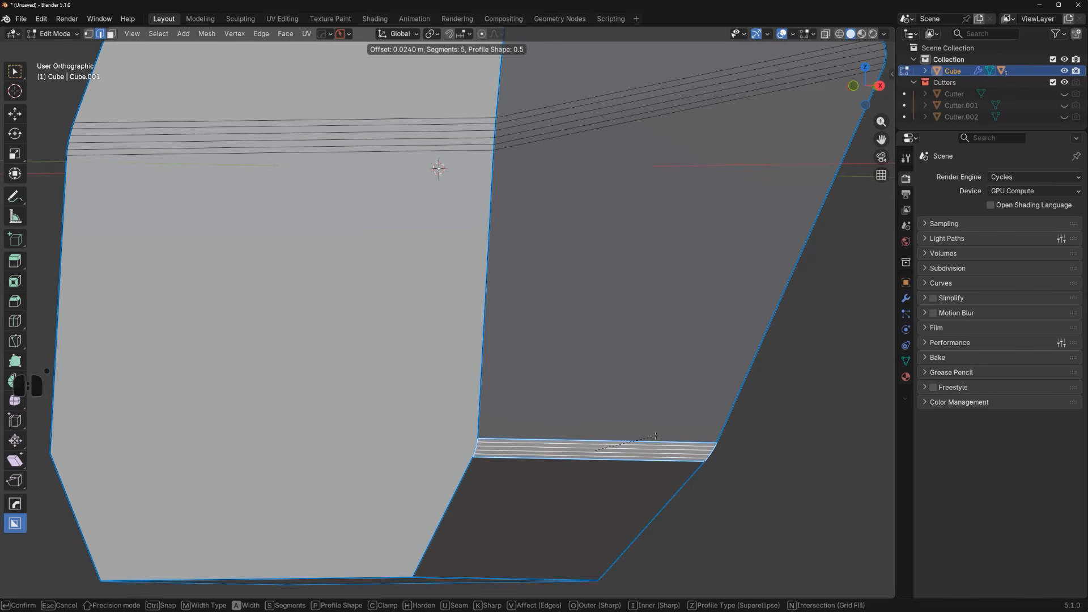
left_click(651, 437)
Symmetrize the mesh along X to mirror the chamfer's edge bevel and return to Object Mode
scroll(552, 310, "down", 5)
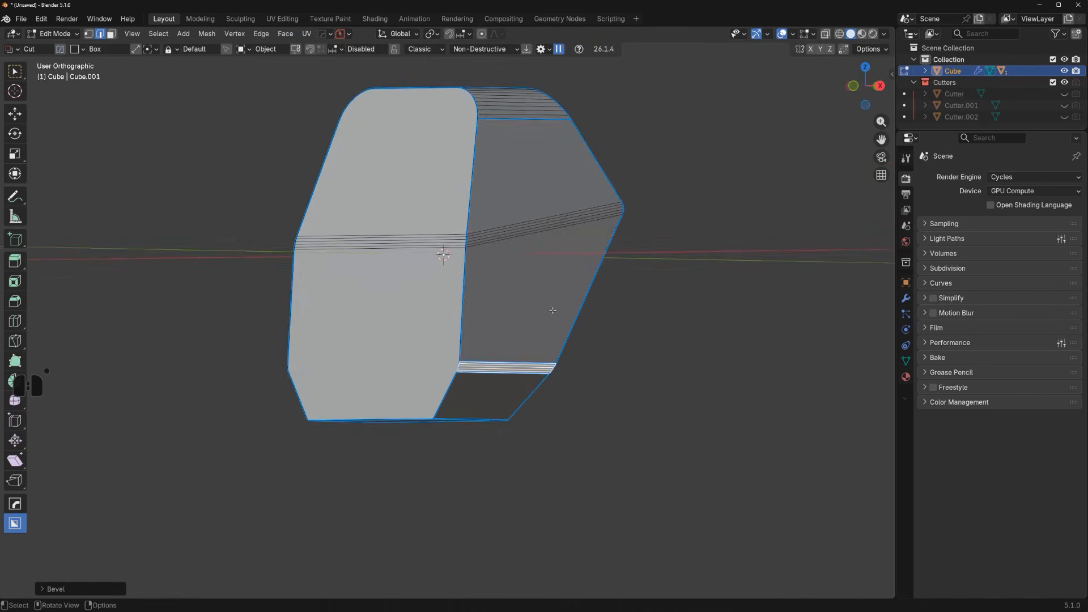
middle_click_drag(548, 295, 535, 381)
key("alt+x")
key("Tab")
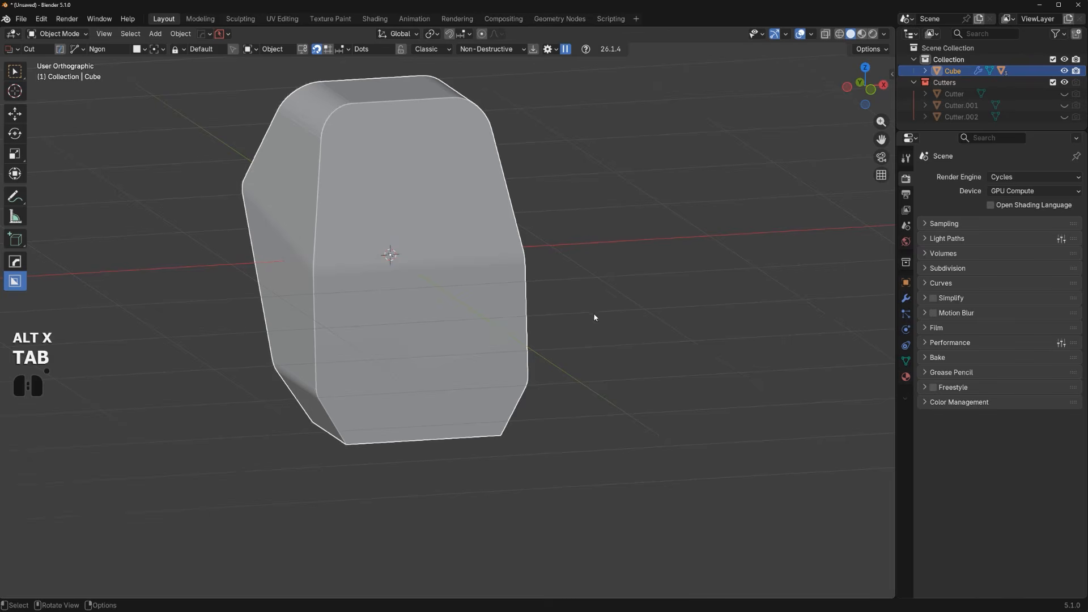
Save the scene with HardOps PowerSave
key("q")
left_click(592, 313, "ctrl+shift")
middle_click_drag(592, 313, 538, 298, "alt")
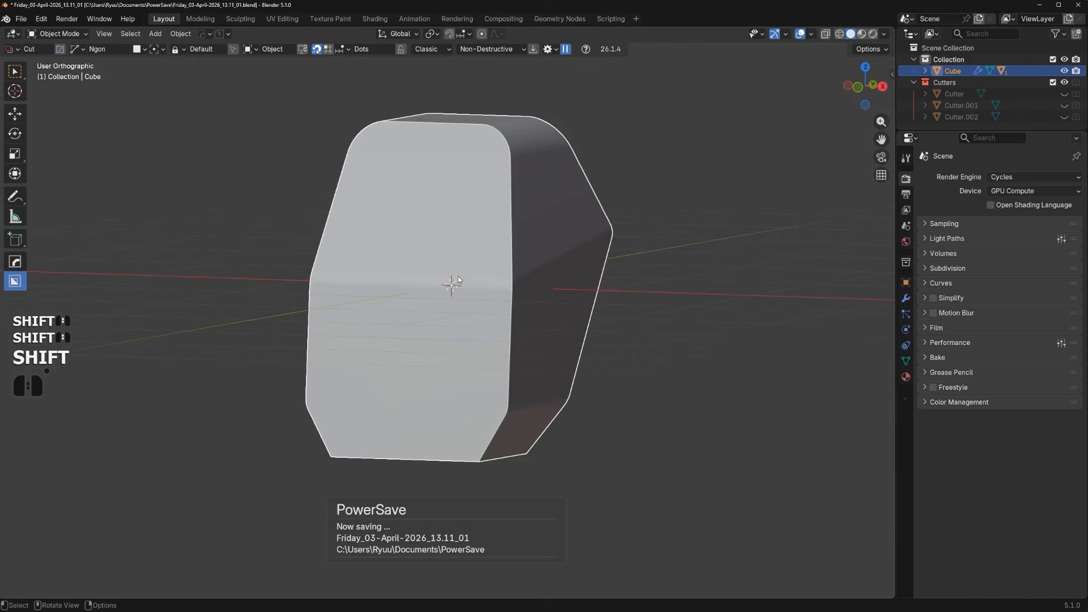
Select the body's front faces from the upper face across the bevel strip to the lower face
key("Tab")
left_click(442, 335)
left_click(488, 439)
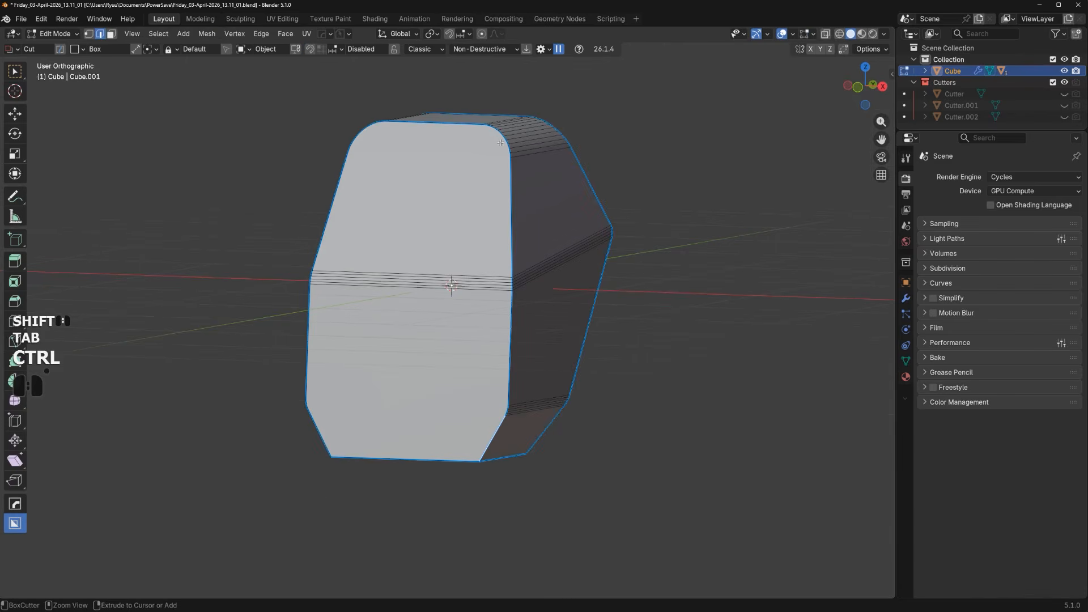
key("Tab")
left_click(519, 213)
left_click(481, 226)
left_click(486, 366, "ctrl")
middle_click_drag(487, 369, 476, 317)
Try carving a pocket from the selected front faces with HardOps Selection to Boolean, using an inset and an extrusion of about 0.275
key("q")
mouse_move(514, 431)
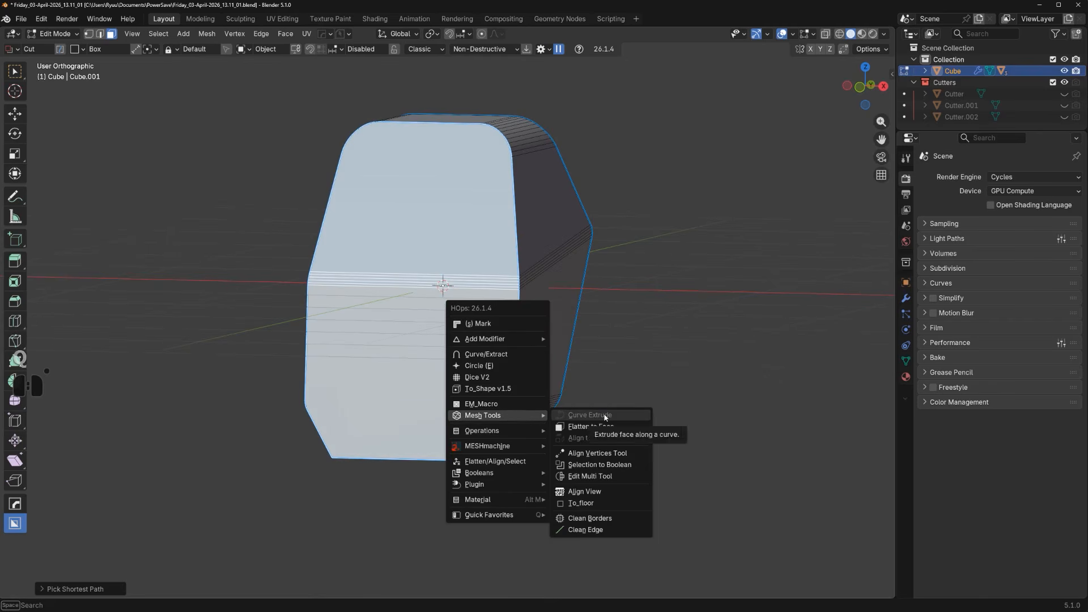
left_click(624, 466)
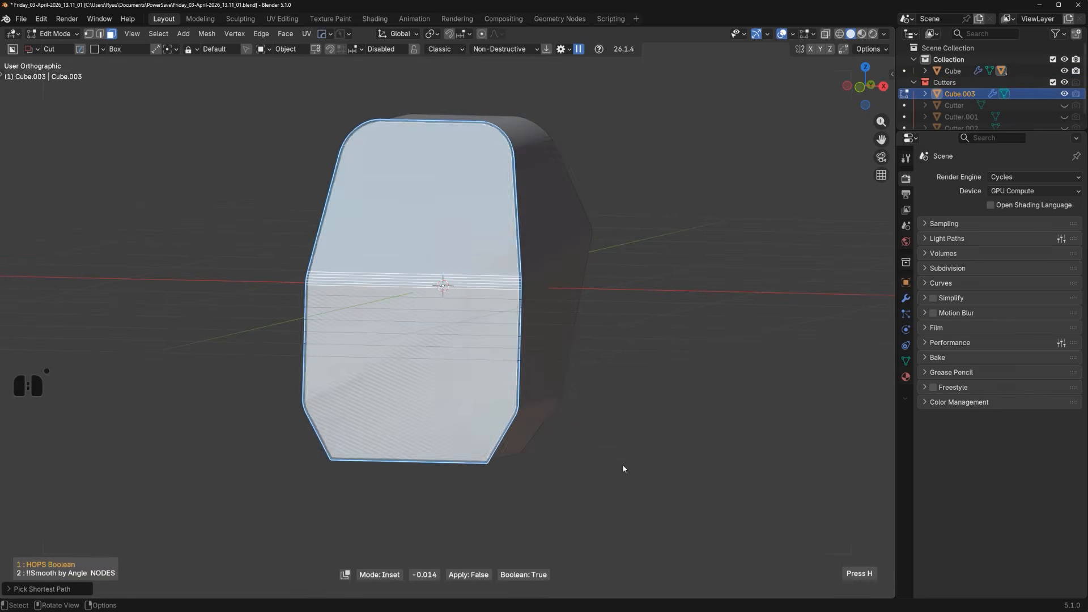
left_click(609, 457)
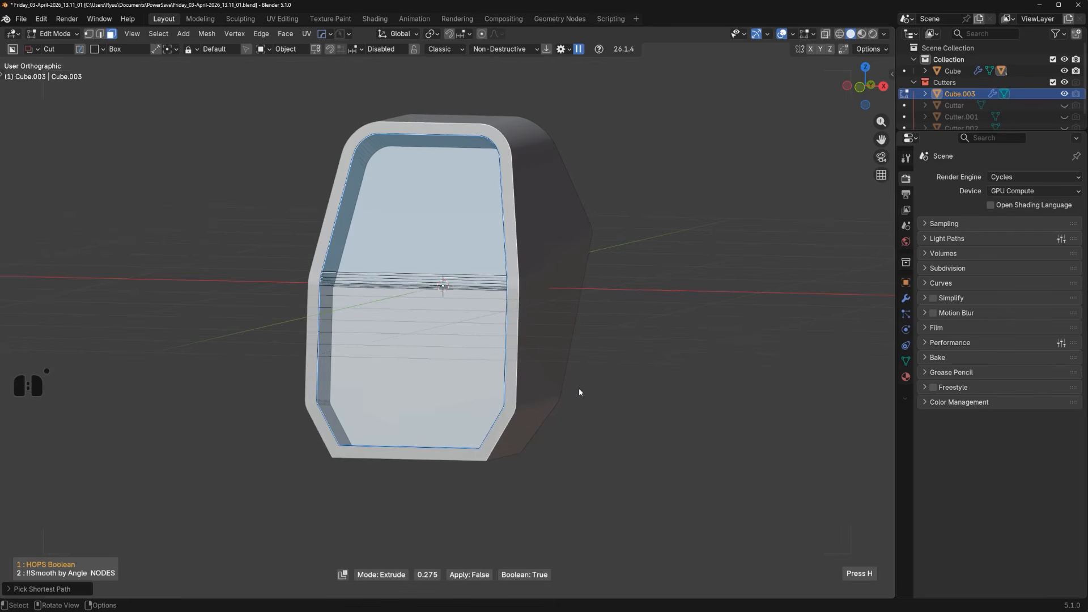
left_click(524, 387, "ctrl")
key("ctrl+z")
Reselect the whole strip of front faces and extract it as a separate object with HardOps To_Piece
middle_click_drag(587, 331, 487, 286, "alt")
key("Tab")
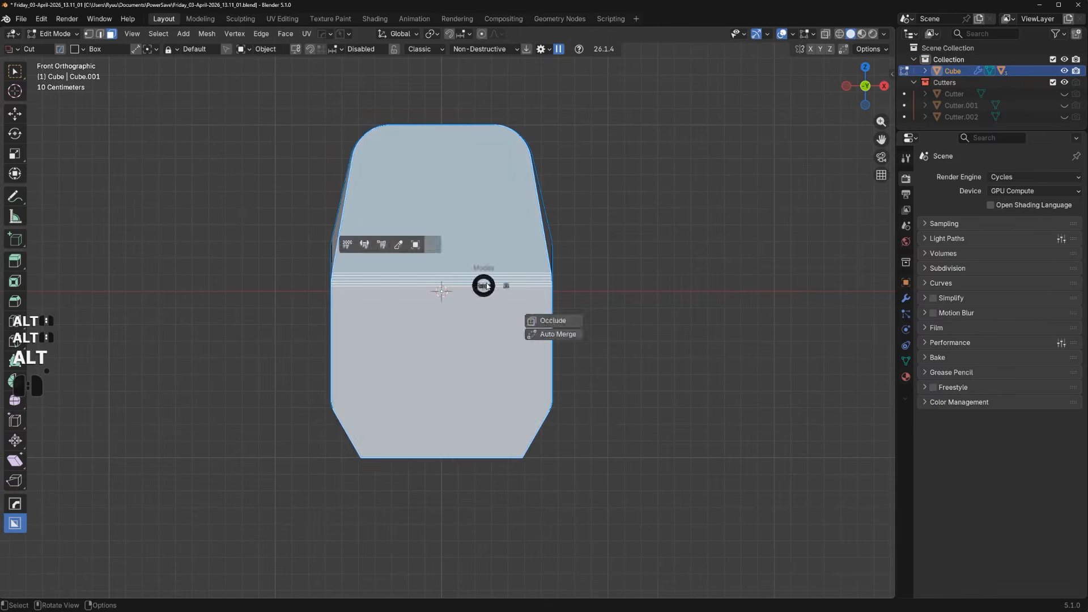
left_click(460, 424, "ctrl")
middle_click_drag(461, 425, 475, 315)
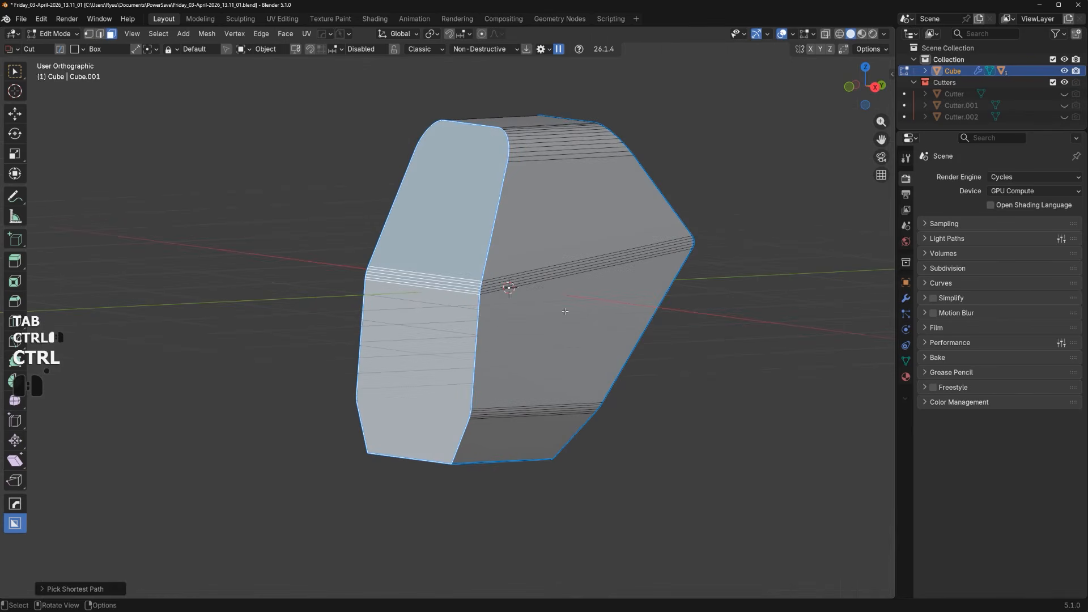
key("q")
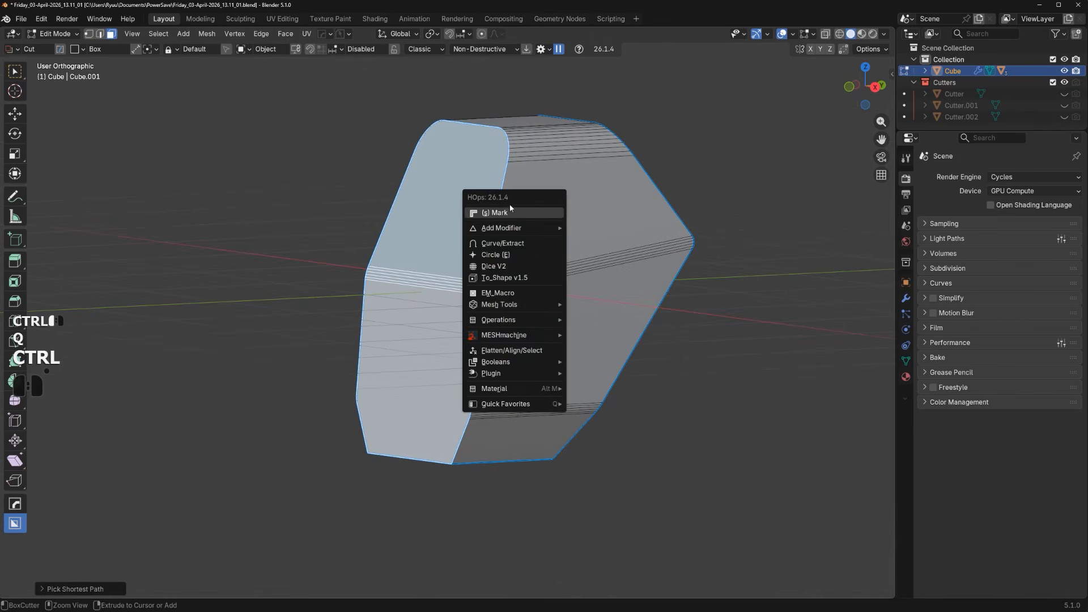
left_click(525, 244)
Move the extracted piece along Y until it stands clear in front of the body
middle_click_drag(532, 249, 542, 277, "alt")
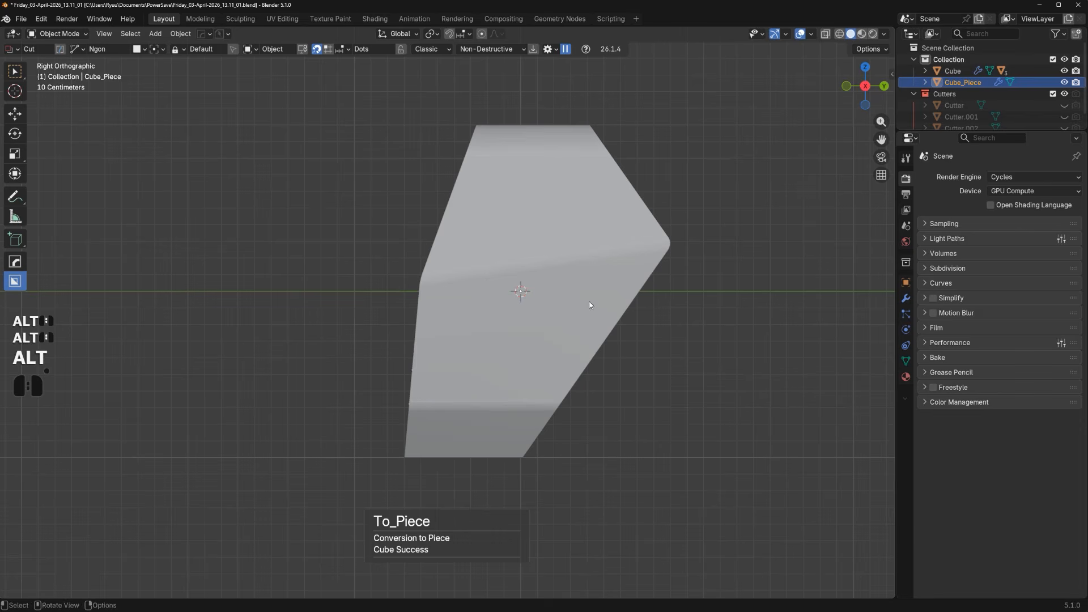
key("g")
key("y")
left_click(439, 301)
middle_click_drag(440, 300, 444, 311)
Select all faces of the extracted piece from top to bottom and inset them to form a narrow border
key("Tab")
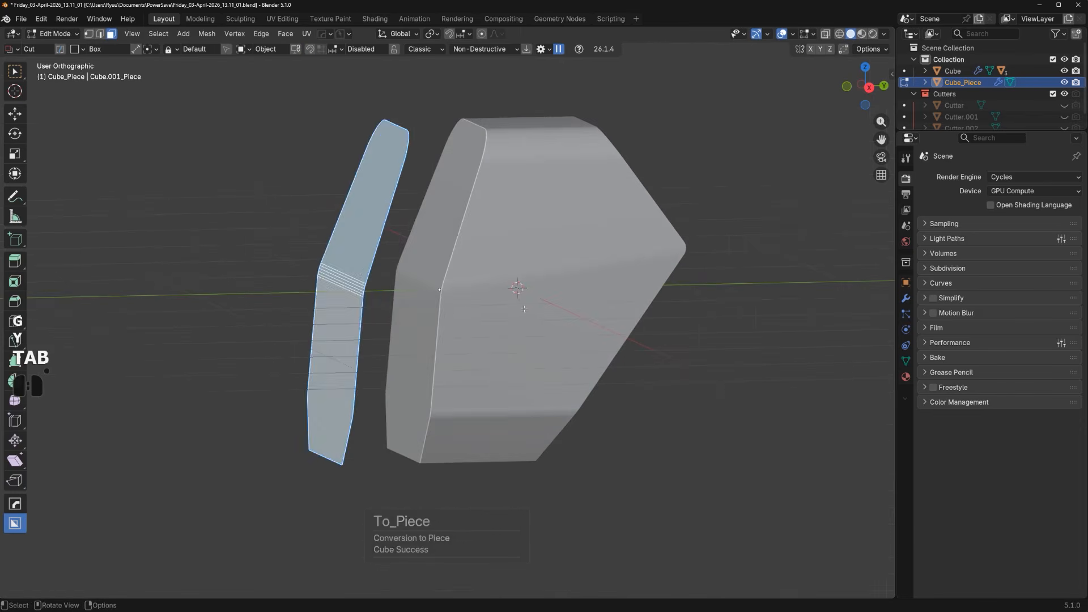
middle_click_drag(524, 309, 487, 306)
key("alt+a")
middle_click_drag(352, 299, 371, 323)
key("Tab")
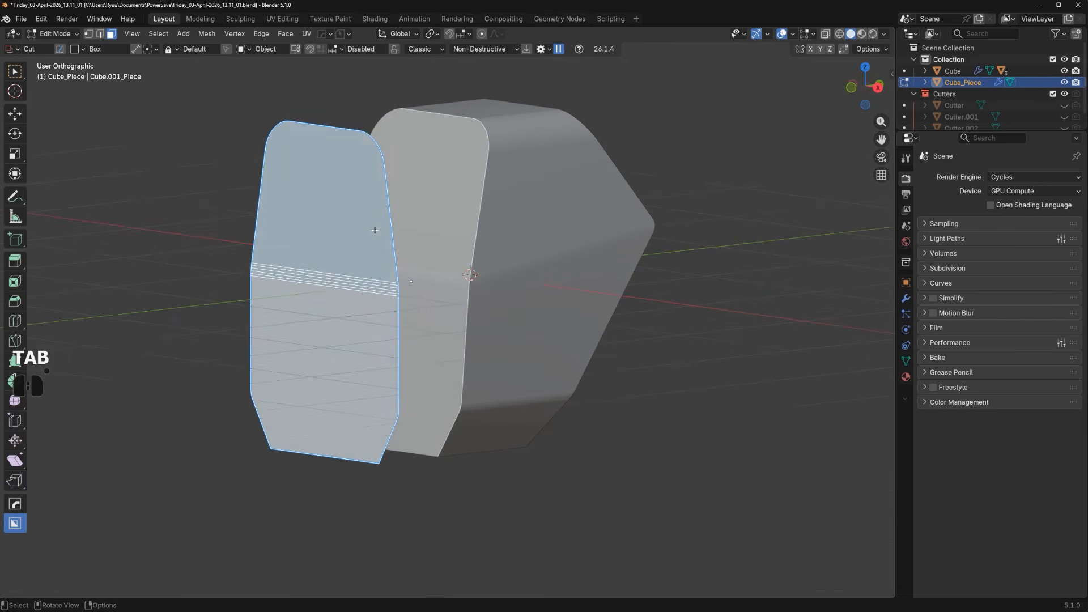
left_click(374, 231)
left_click(360, 374, "ctrl")
key("i")
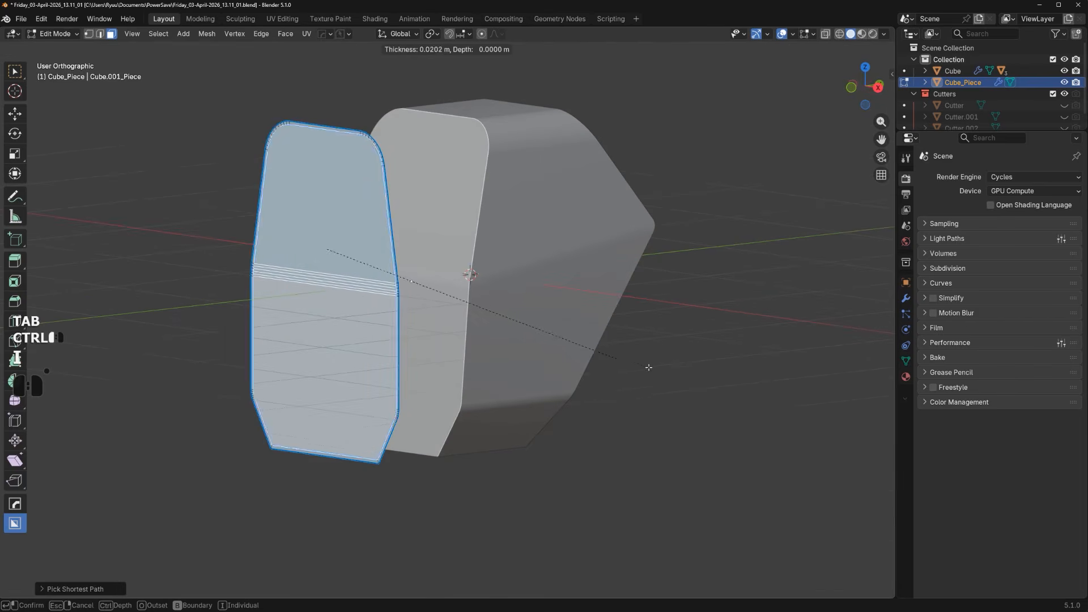
Invert the face selection and delete the border faces around the inset
key("ctrl+i")
left_click(651, 326)
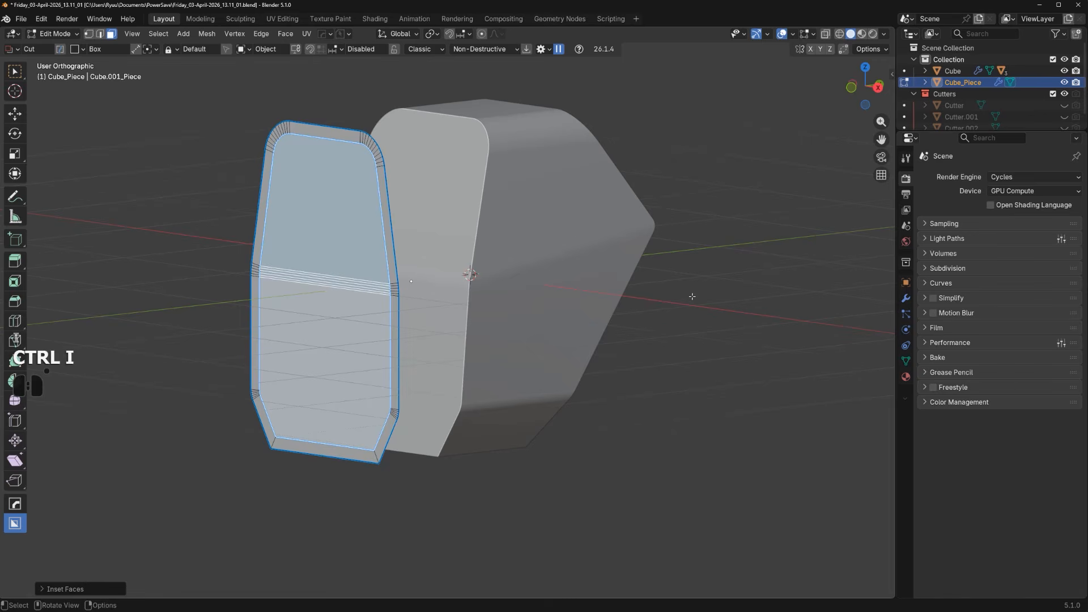
key("x")
left_click(637, 281)
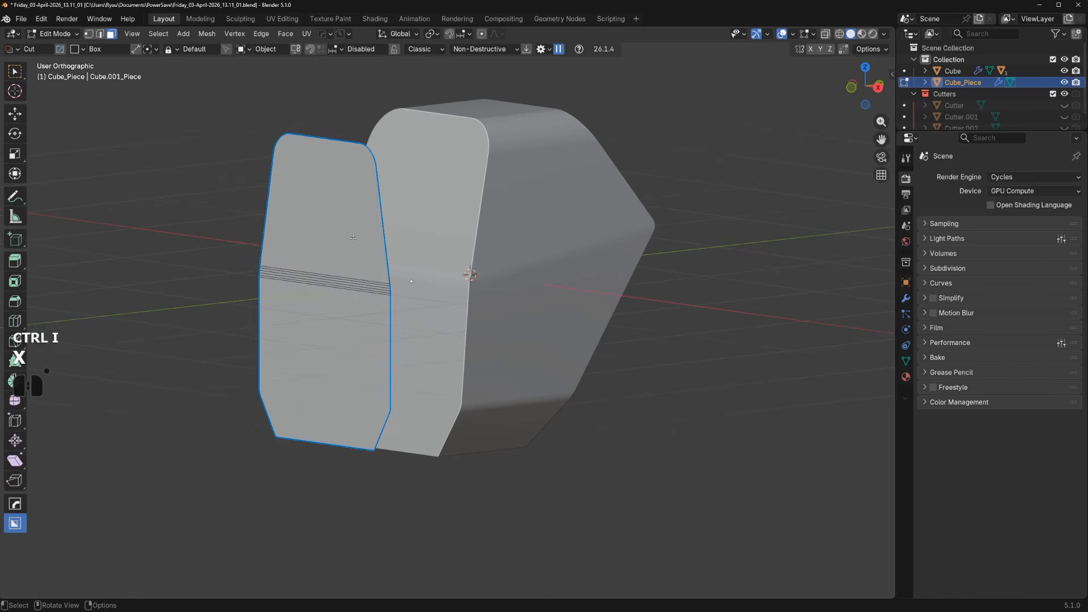
Solidify the inset piece with an offset of -1.00, thick enough to pass through the entire body
key("Tab")
key("q")
left_click(353, 233)
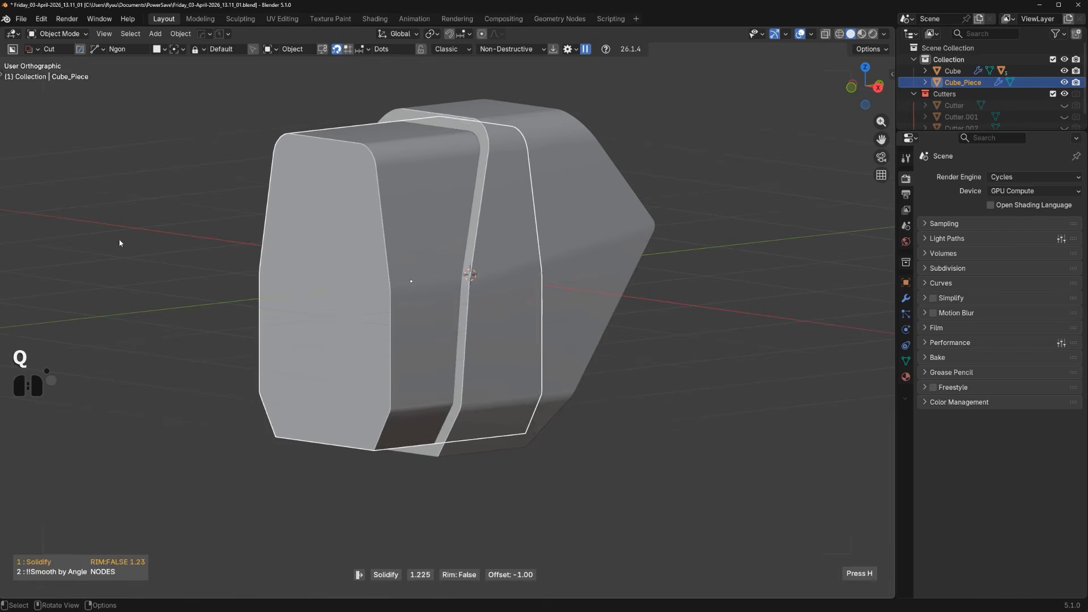
left_click(737, 257)
middle_click_drag(737, 258, 778, 237, "alt")
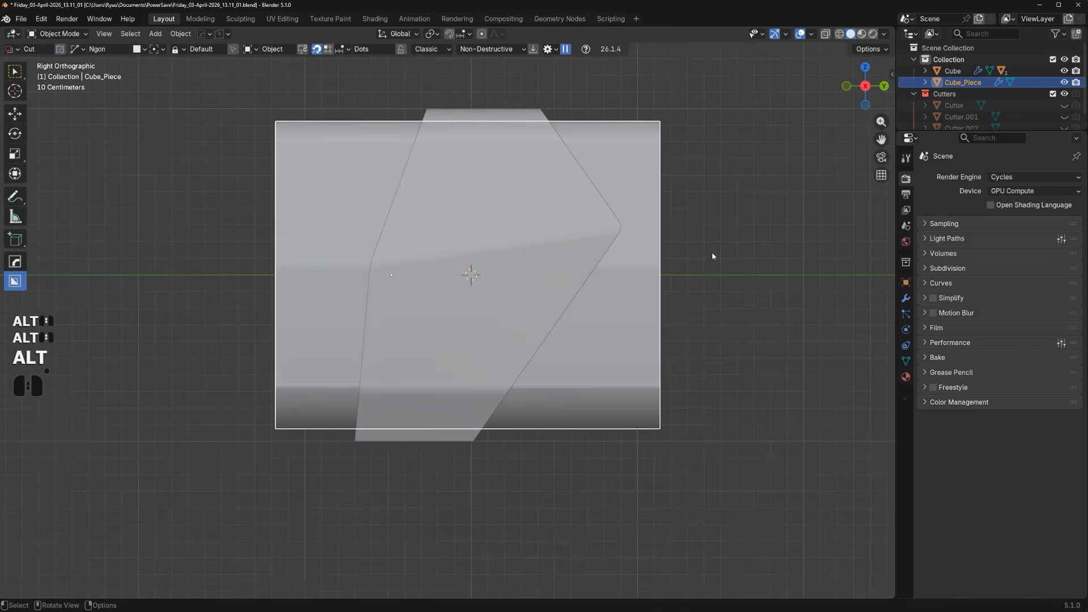
Try a HardOps Difference boolean with the solidified piece as the active object, and undo it
middle_click_drag(712, 256, 729, 275)
left_click(569, 236)
left_click(404, 241, "shift")
key("shift+q")
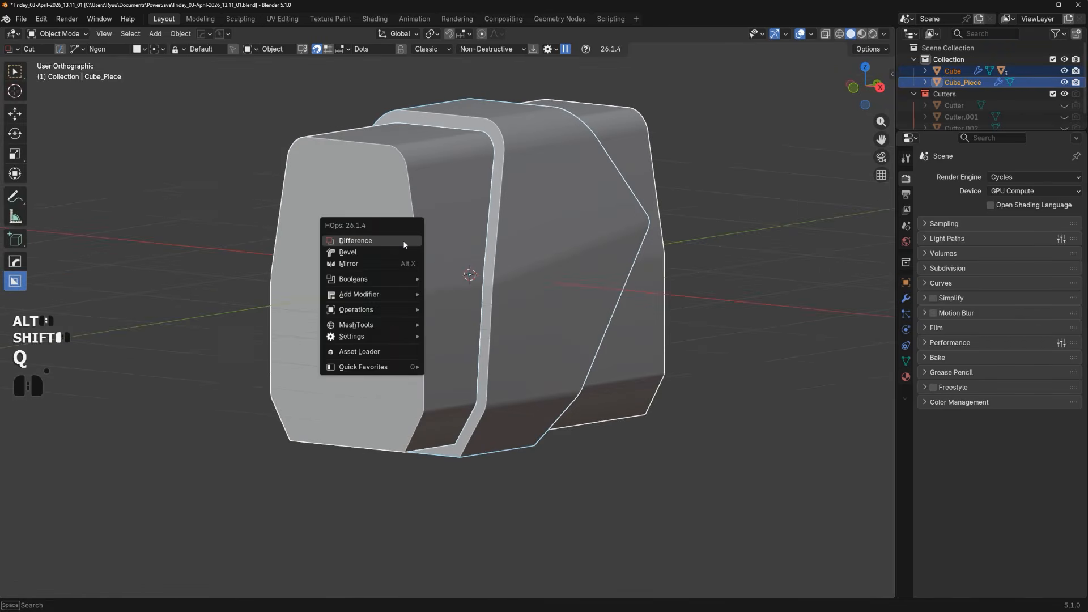
left_click(404, 242)
key("ctrl+z")
Cut the body with a HardOps Difference boolean, using the body as the active object and the solidified piece as the cutter
left_click(544, 209, "shift")
key("shift+q")
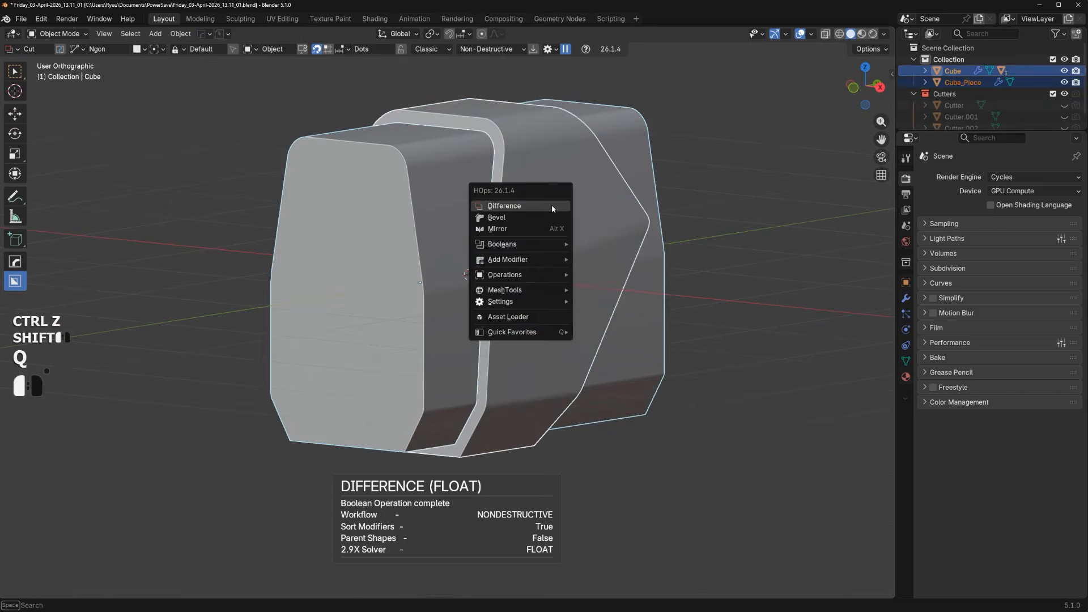
left_click(552, 205)
mouse_move(570, 280)
middle_mouse_down("alt")
mouse_move(624, 262)
mouse_move(606, 280)
mouse_move(567, 272)
middle_mouse_up("alt")
scroll(647, 296, "up", 1)
scroll(605, 279, "down", 3)
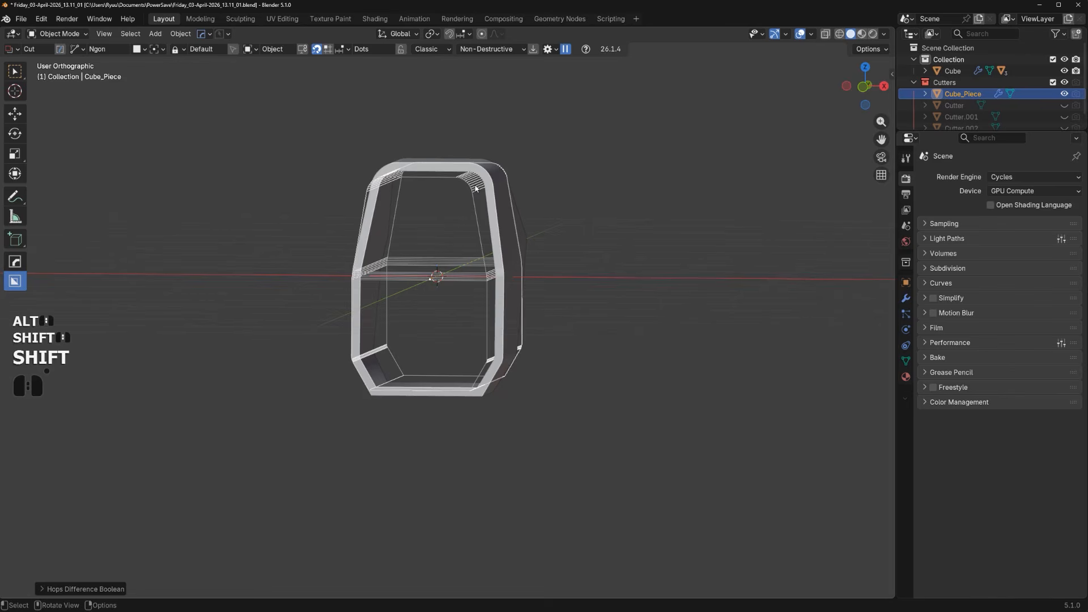
right_click(496, 206)
key("Escape")
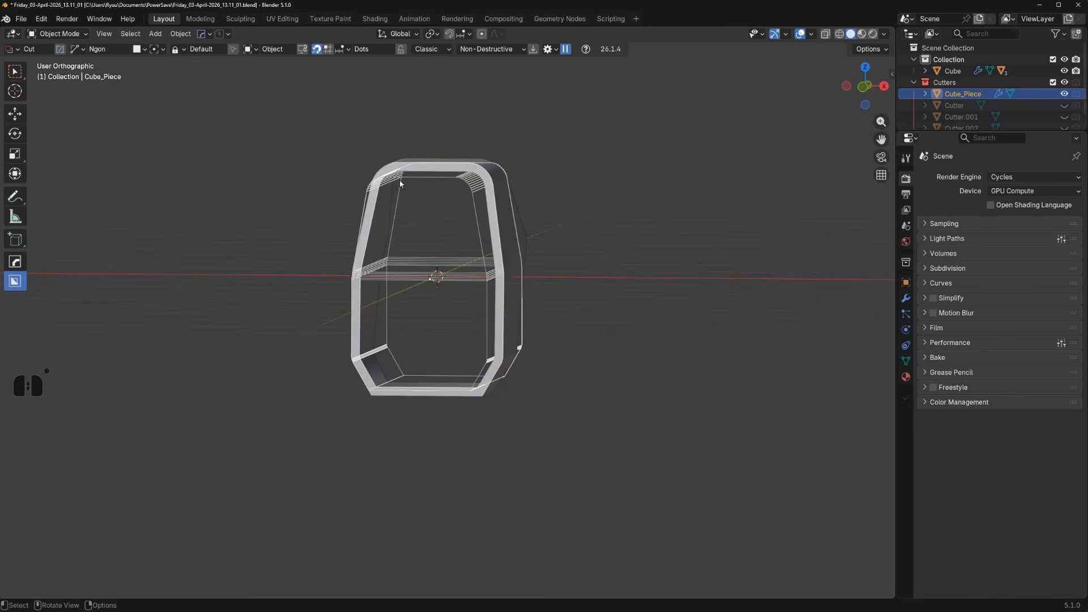
Create a solid-shaded duplicate of the boolean cutter with HardOps Shade Solid
middle_click_drag(386, 177, 476, 255)
scroll(488, 269, "up", 2)
key("shift+q")
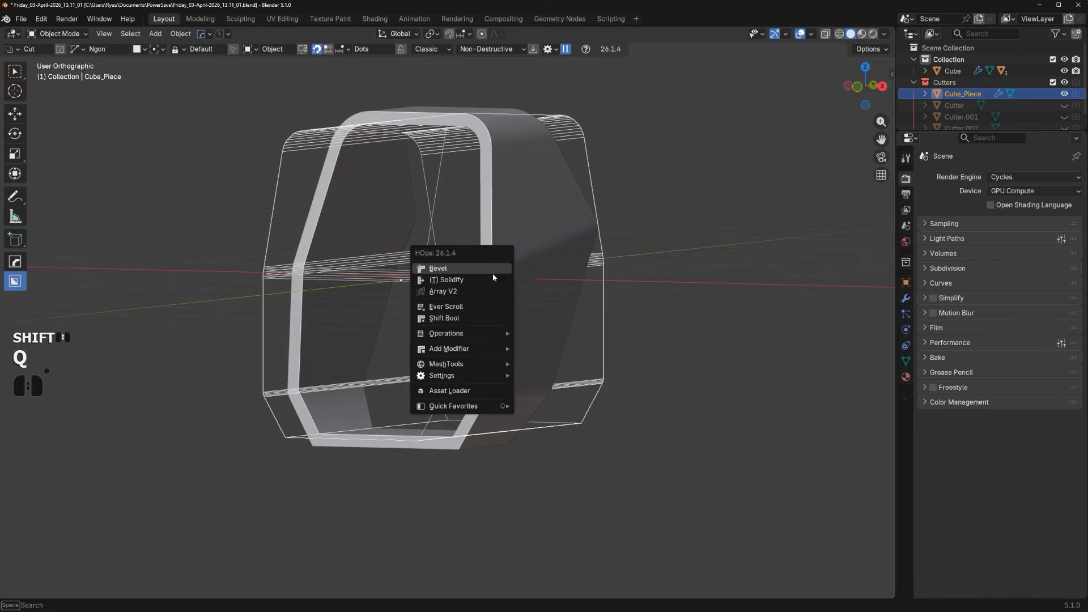
mouse_move(483, 376)
key("shift")
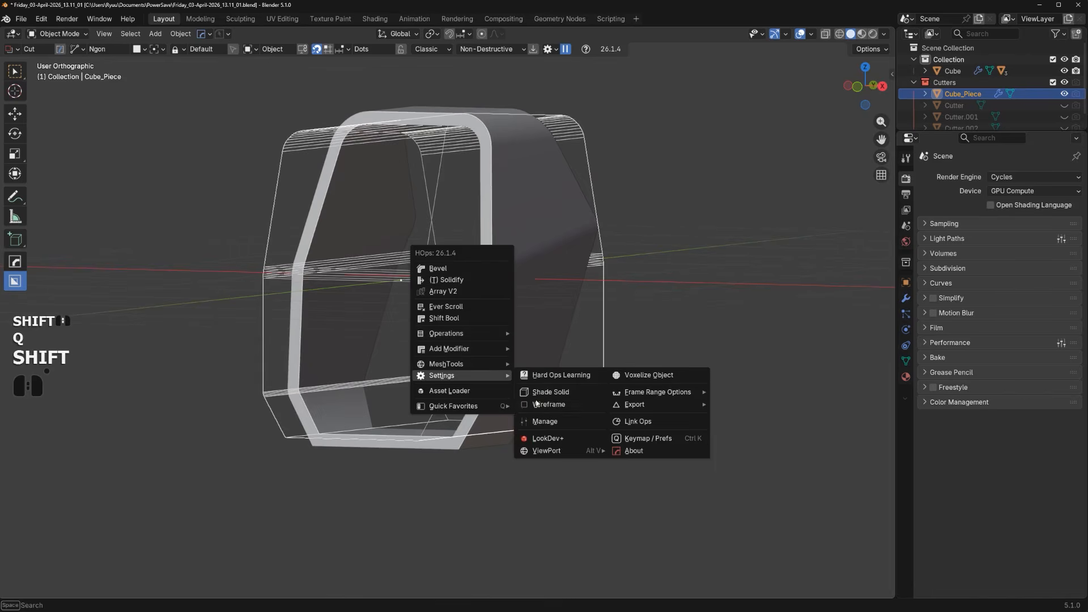
left_click(563, 397)
middle_click_drag(563, 399, 534, 275)
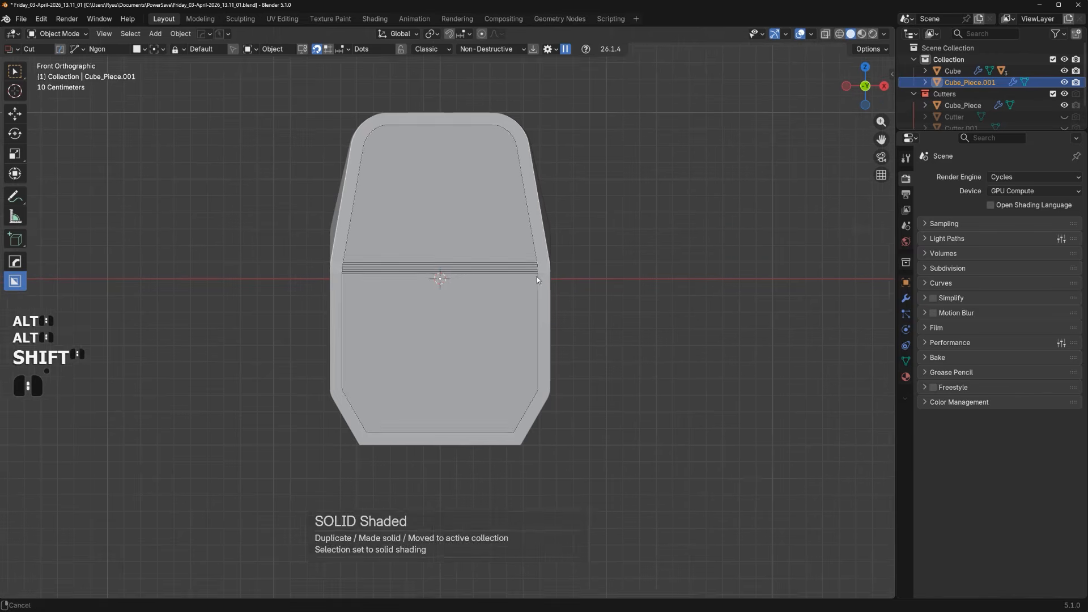
From the front view, slice the upper part of the solid duplicate with a BoxCutter box about 2.57 by 0.98 m
key("d")
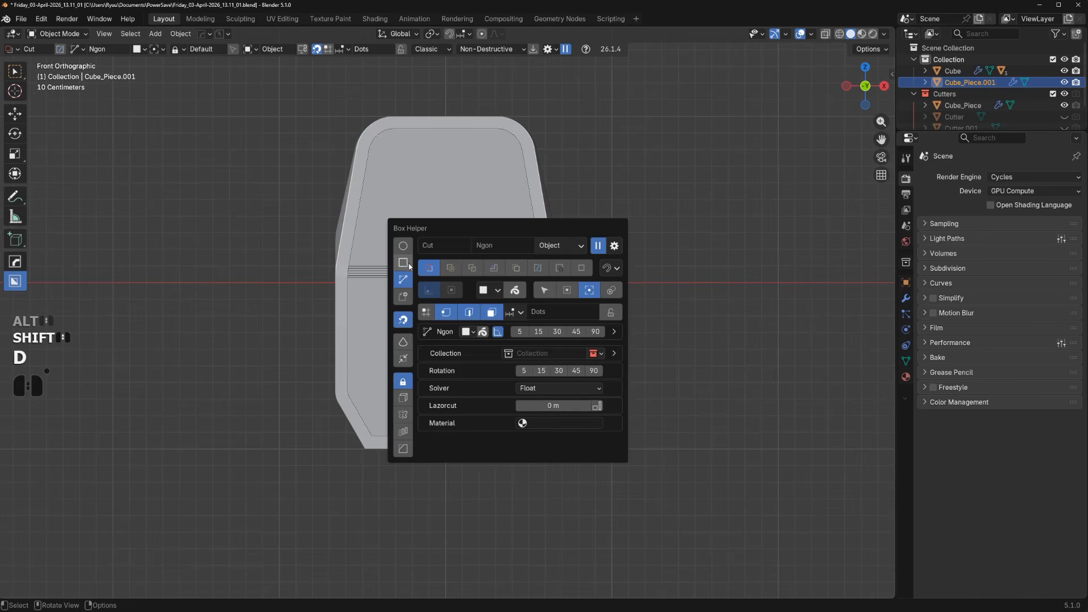
left_click(405, 264)
middle_click(355, 225, "shift")
right_click(357, 164)
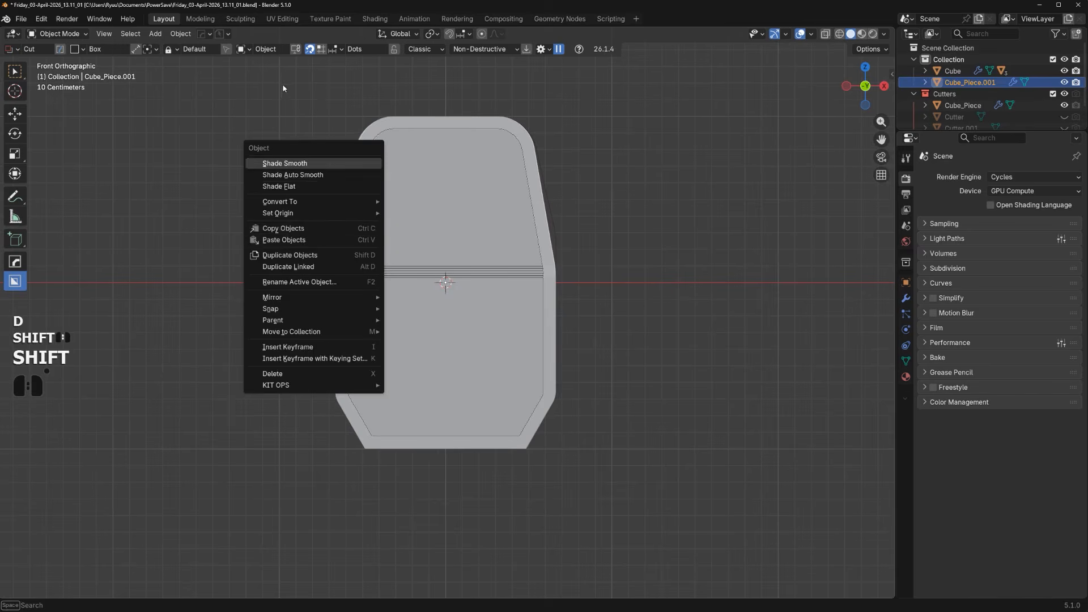
mouse_move(262, 88)
left_mouse_down()
mouse_move(376, 145)
mouse_move(688, 250)
left_mouse_up()
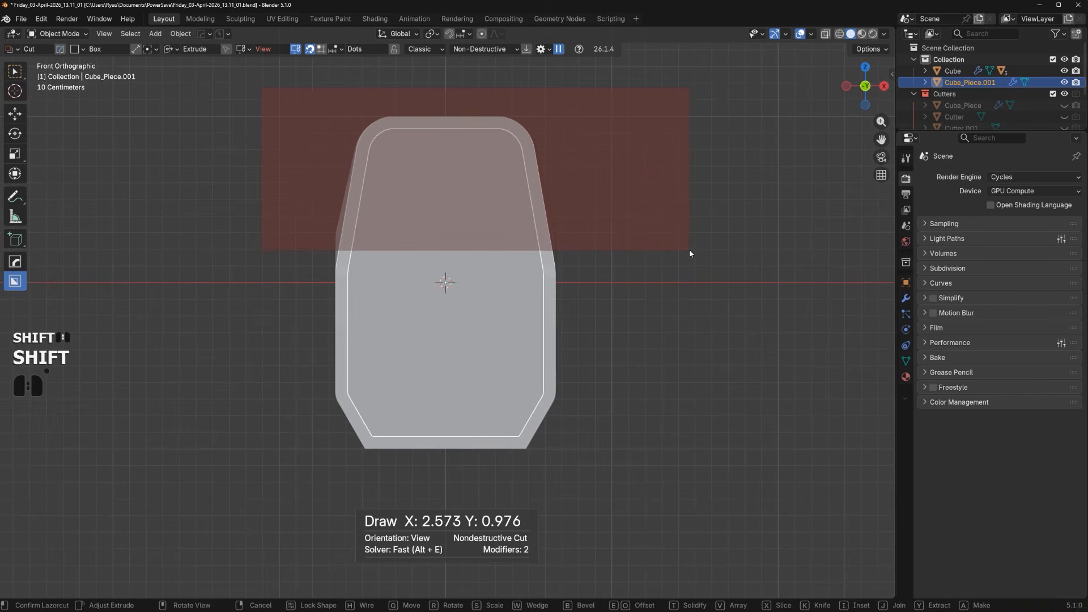
key("space")
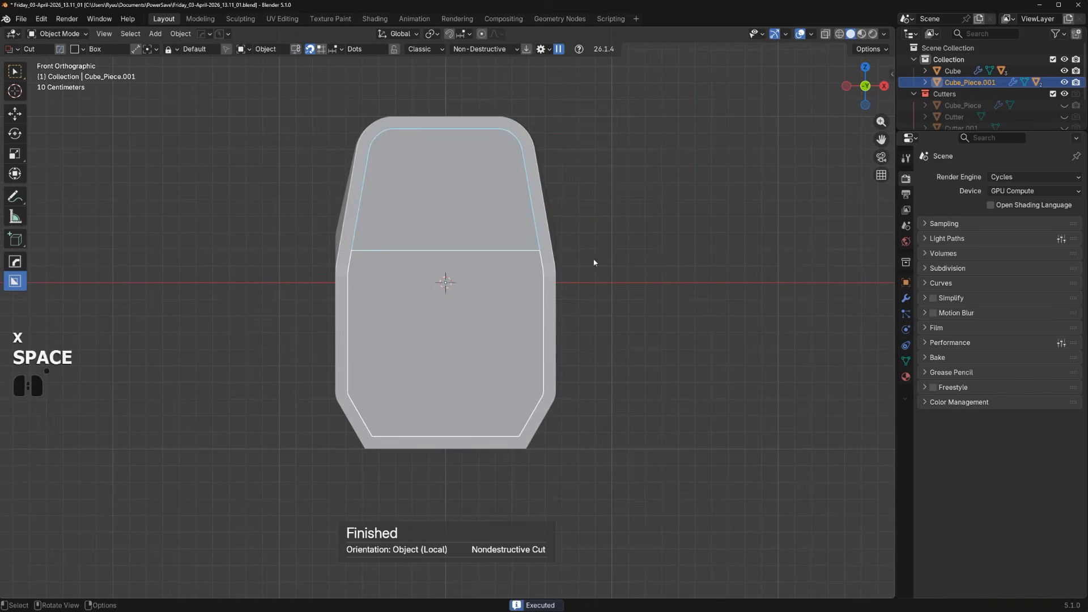
Extract the front face of the upper slice as a thin solidified plate with an offset of -1.00
middle_click_drag(689, 254, 348, 267)
key("Tab")
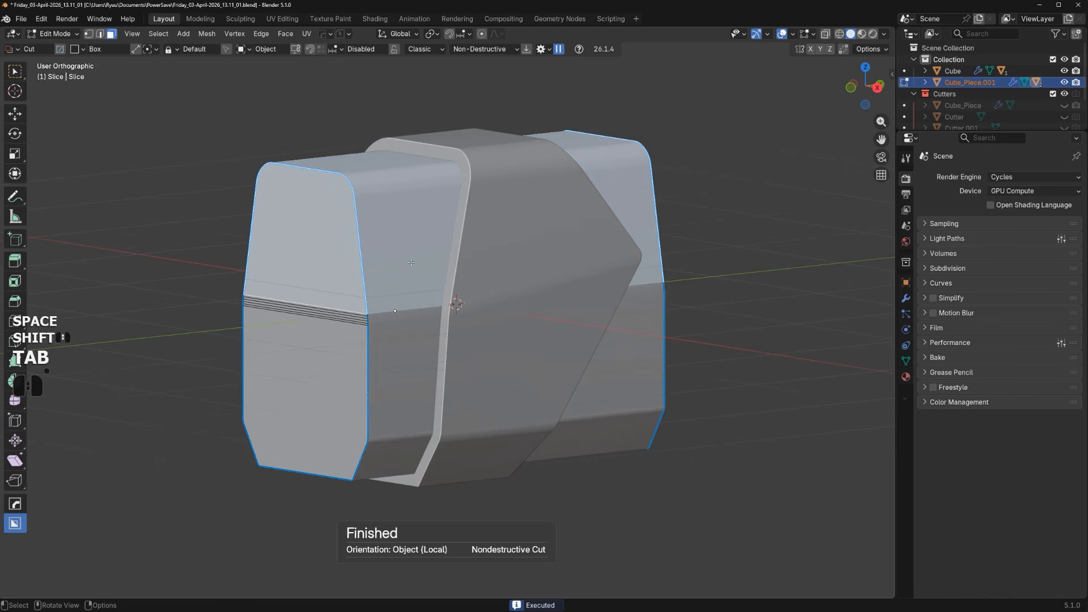
key("q")
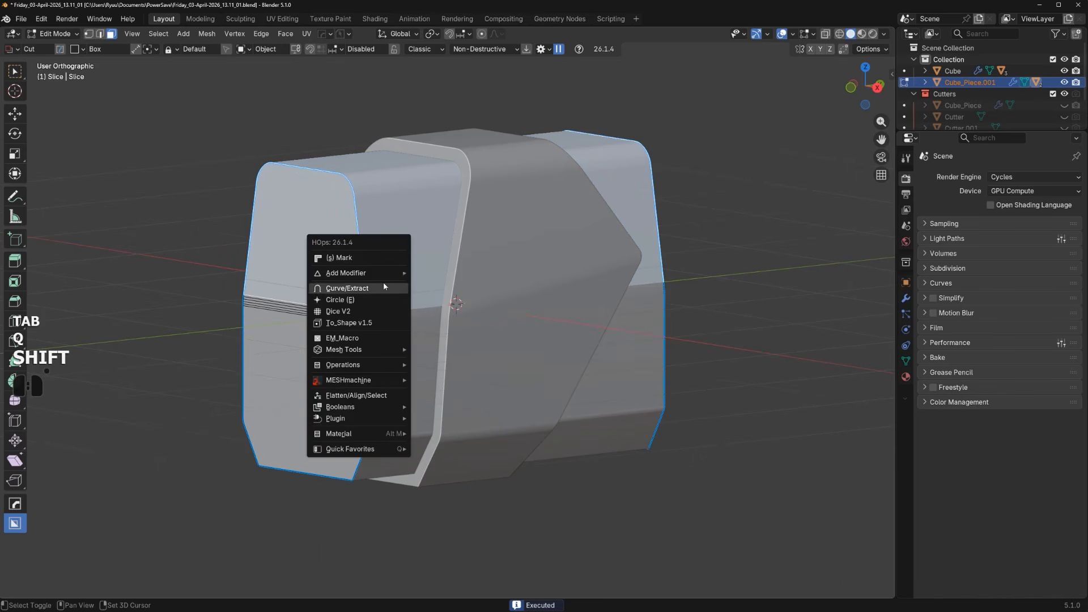
left_click(380, 287, "shift")
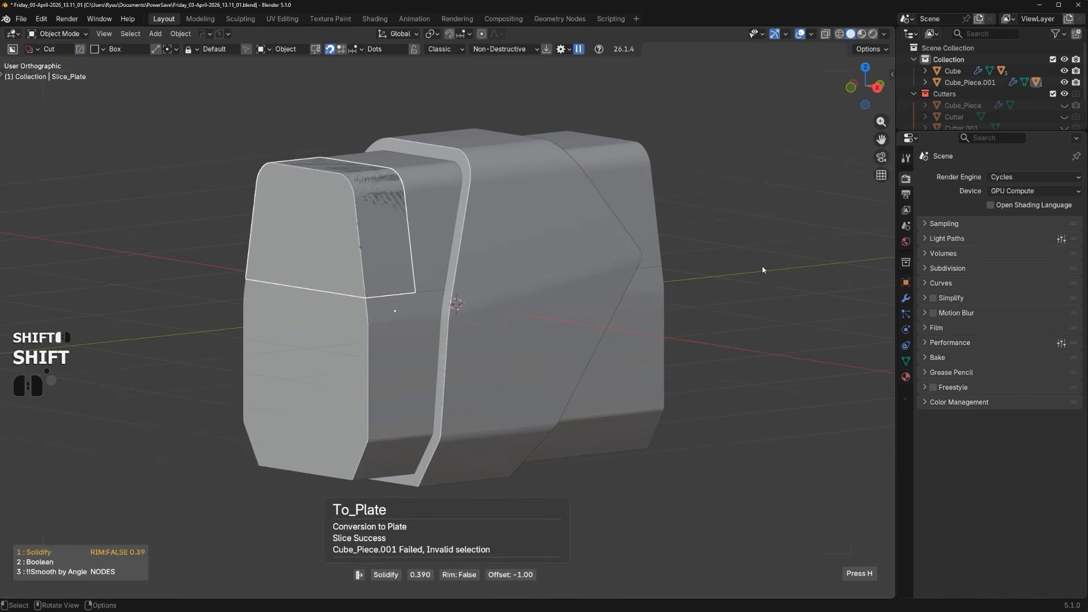
left_click(627, 250)
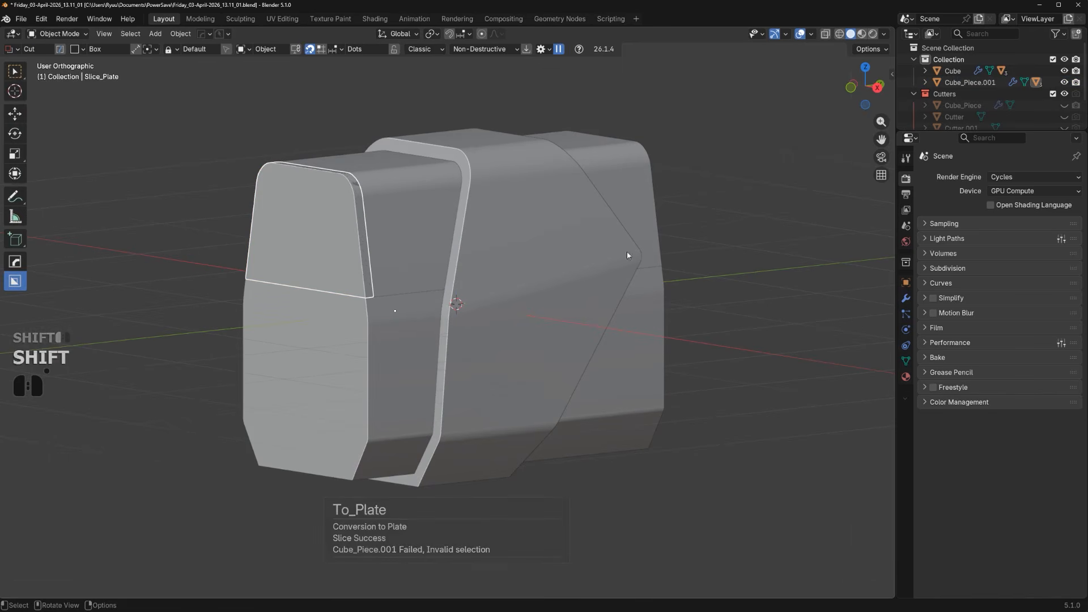
Delete the upper slice block and move the plate about 1.13 m along Y into the body's opening
key("x")
left_click(596, 187)
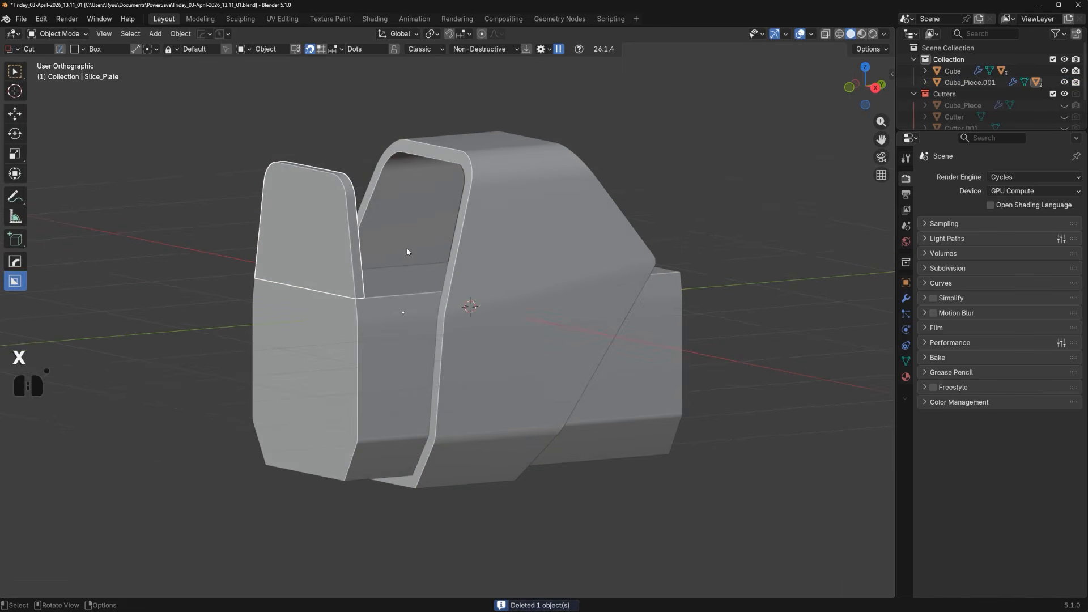
key("g")
key("y")
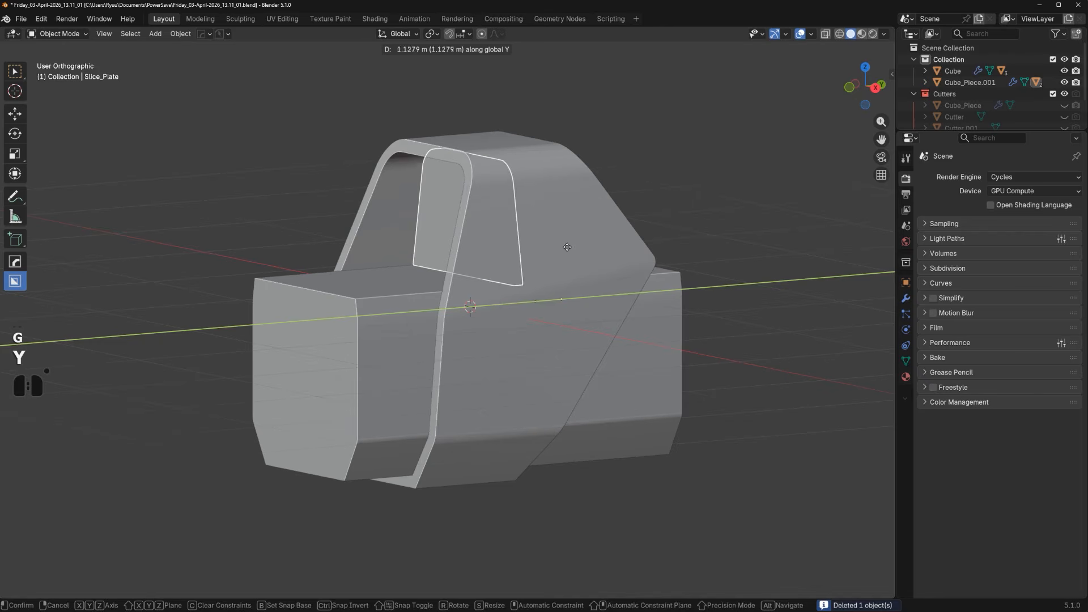
left_click(563, 247)
Assign a blank Glass material to the plate in the upper opening
middle_click_drag(563, 247, 560, 253)
key("q")
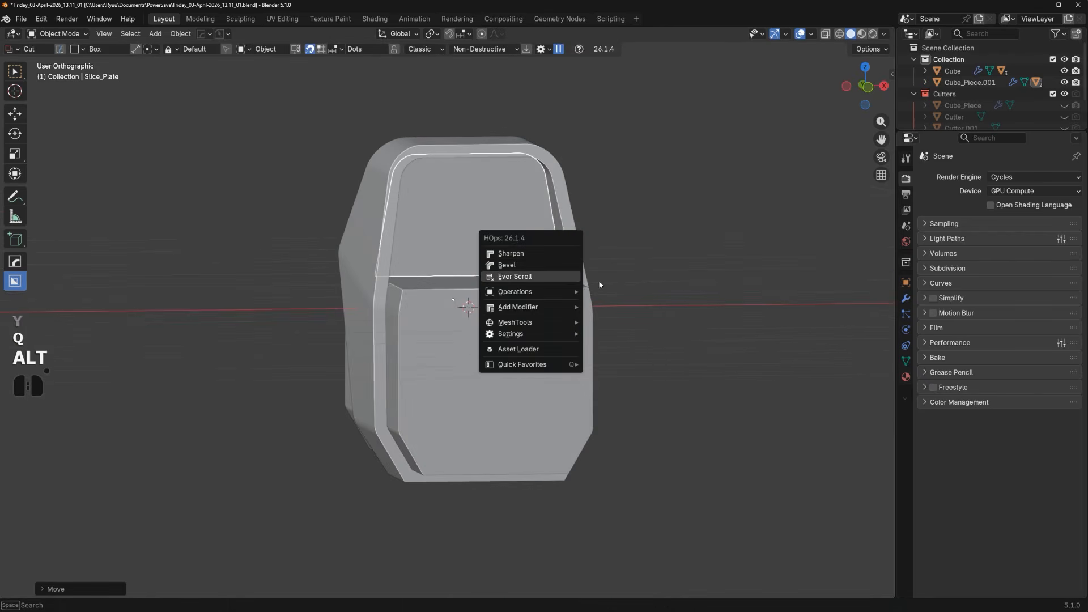
key("alt+m")
left_click(590, 263)
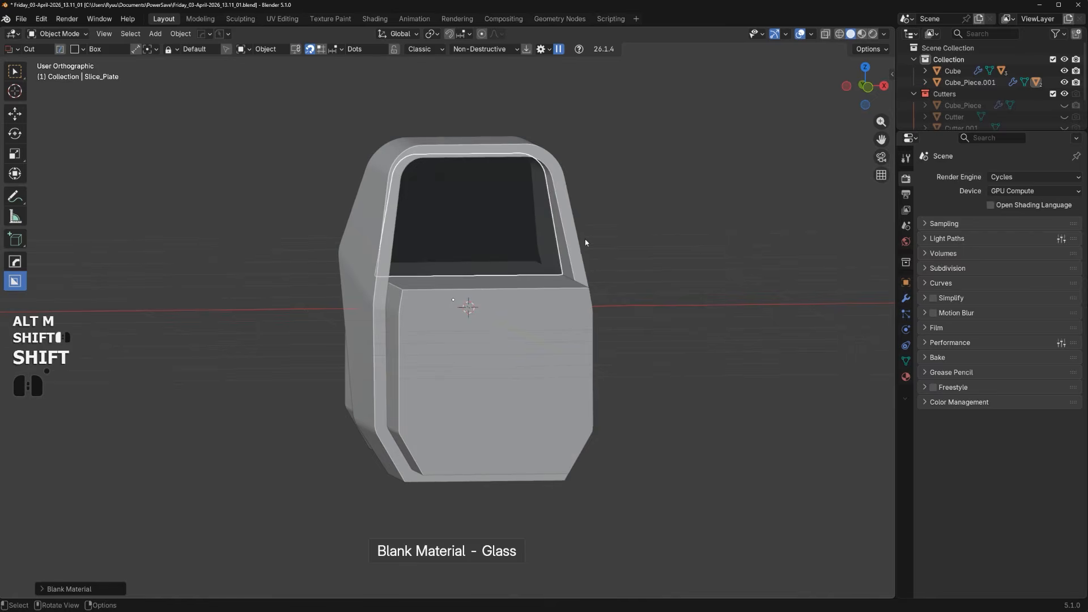
Extract the chain of edges along the body's slanted front side as a separate piece with HardOps Curve/Extract
middle_click_drag(583, 243, 548, 315)
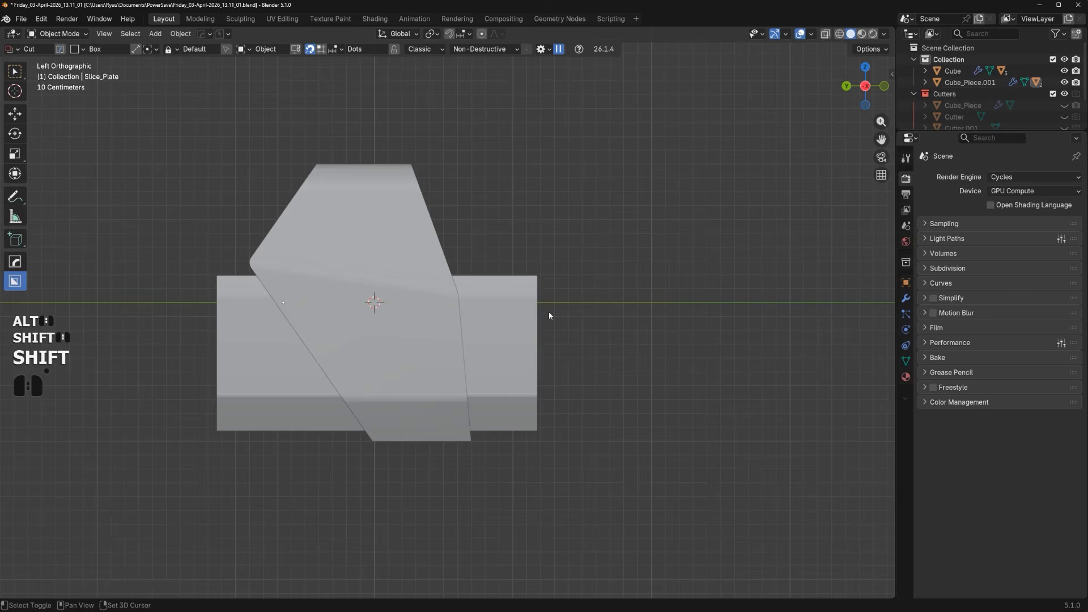
left_click(421, 242)
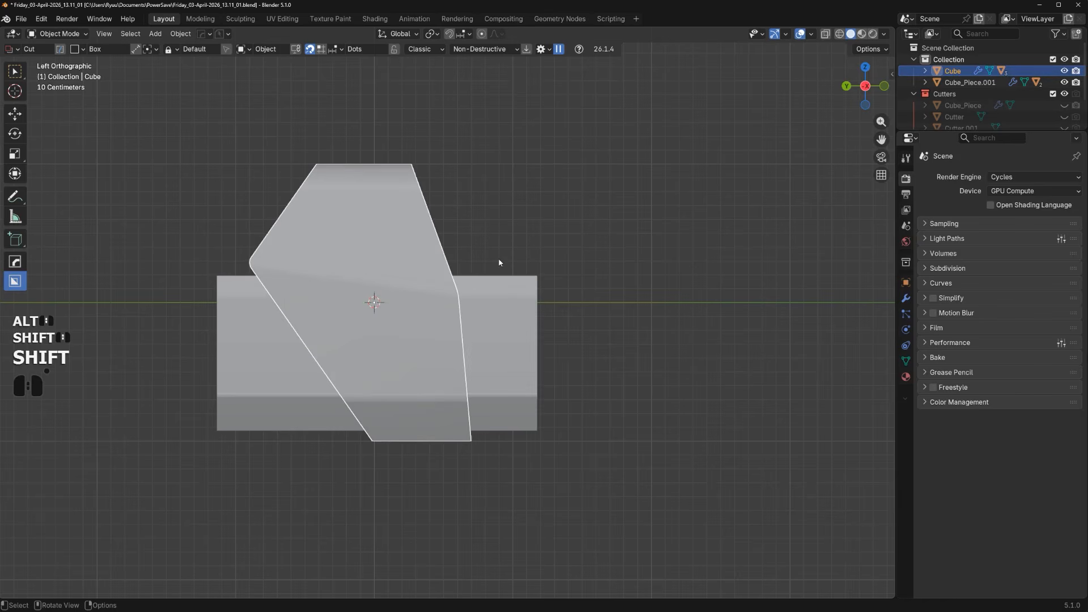
key("Tab")
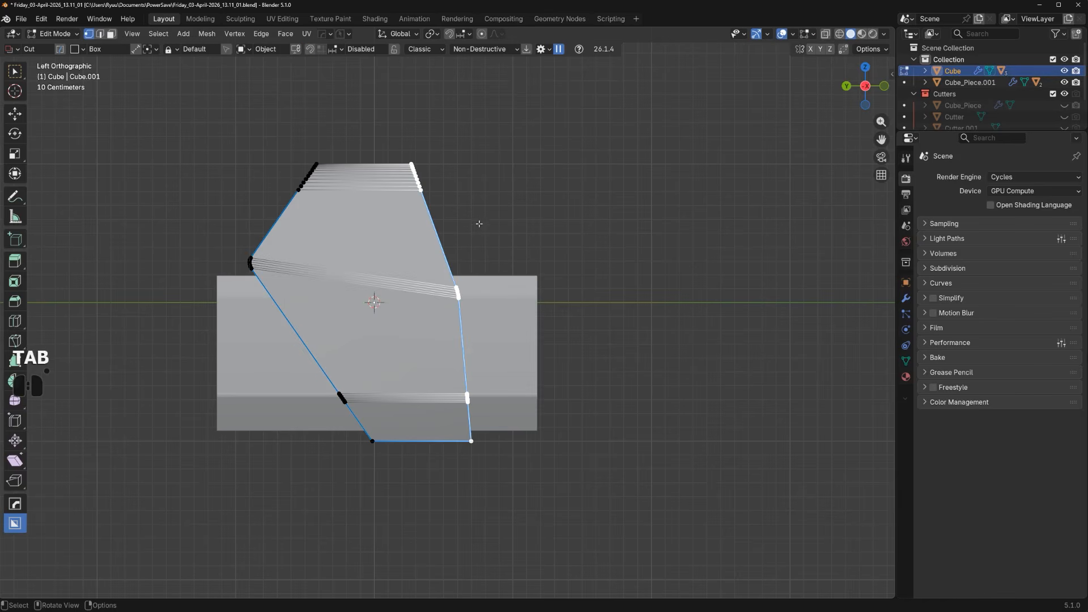
left_click(438, 228)
right_click(445, 243)
key("2")
left_click(442, 242)
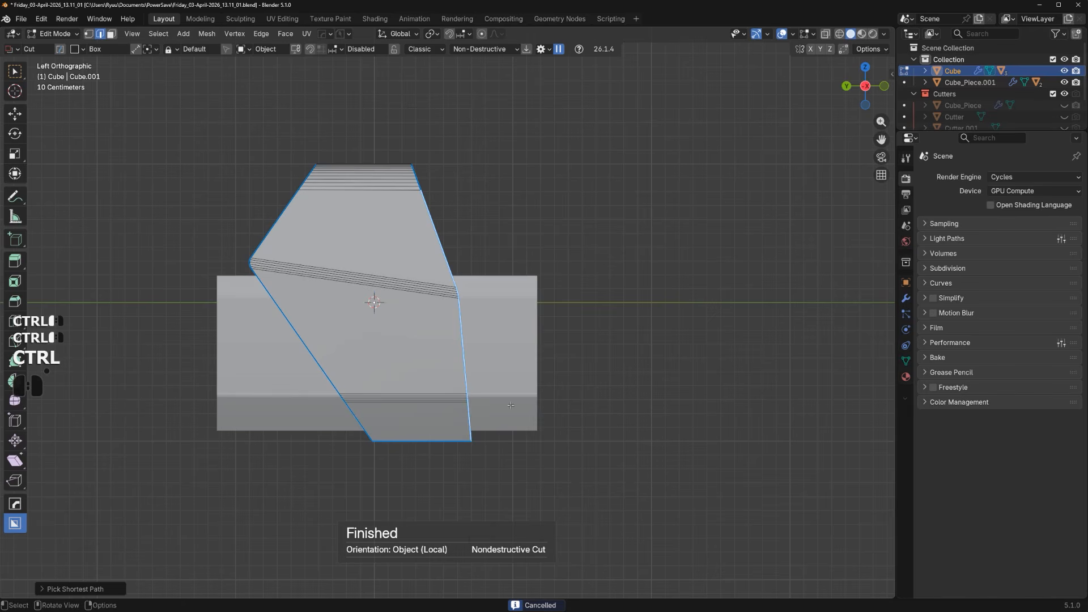
key("q")
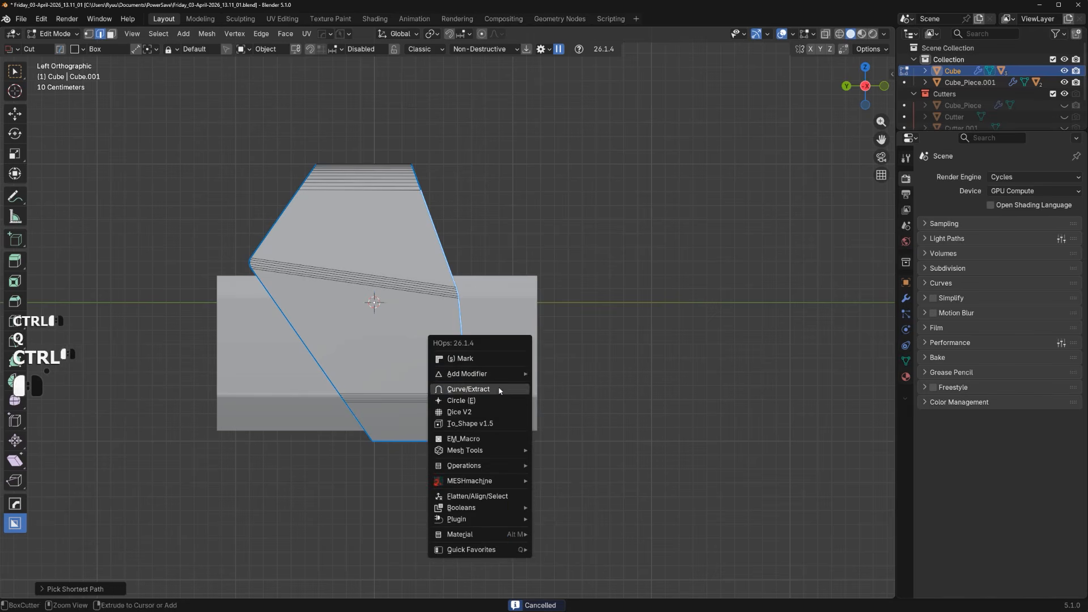
left_click(499, 391, "ctrl")
middle_click_drag(541, 317, 482, 292)
Extrude the extracted edge chain along X into a surface reaching past the body's far side
key("Tab")
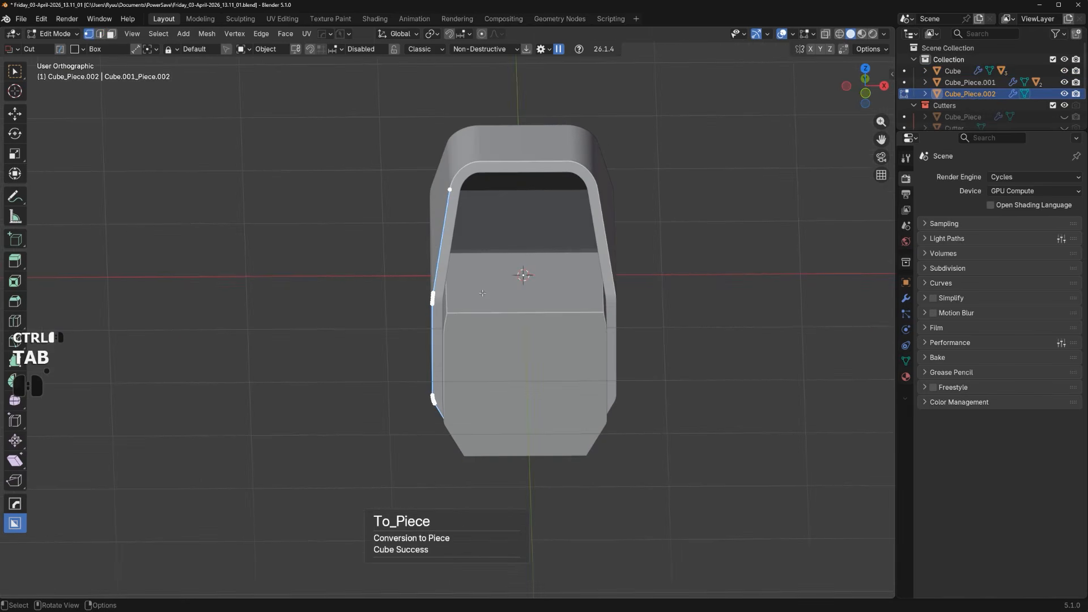
key("e")
key("x")
left_click(680, 306)
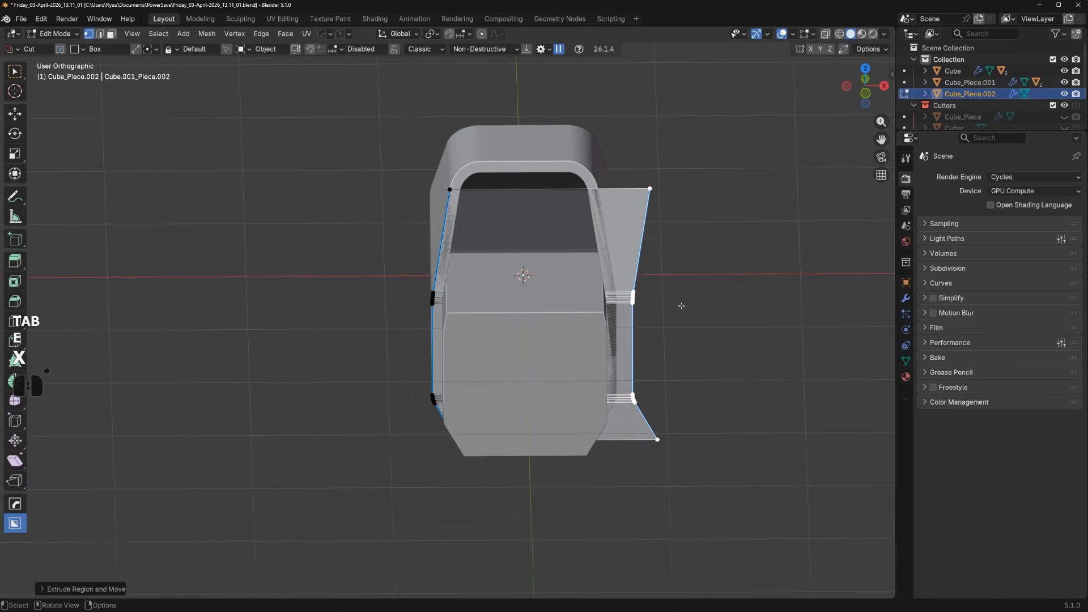
key("Tab")
Remove the Boolean modifier from the extruded surface piece
middle_click_drag(678, 283, 614, 294)
middle_click_drag(362, 244, 428, 238)
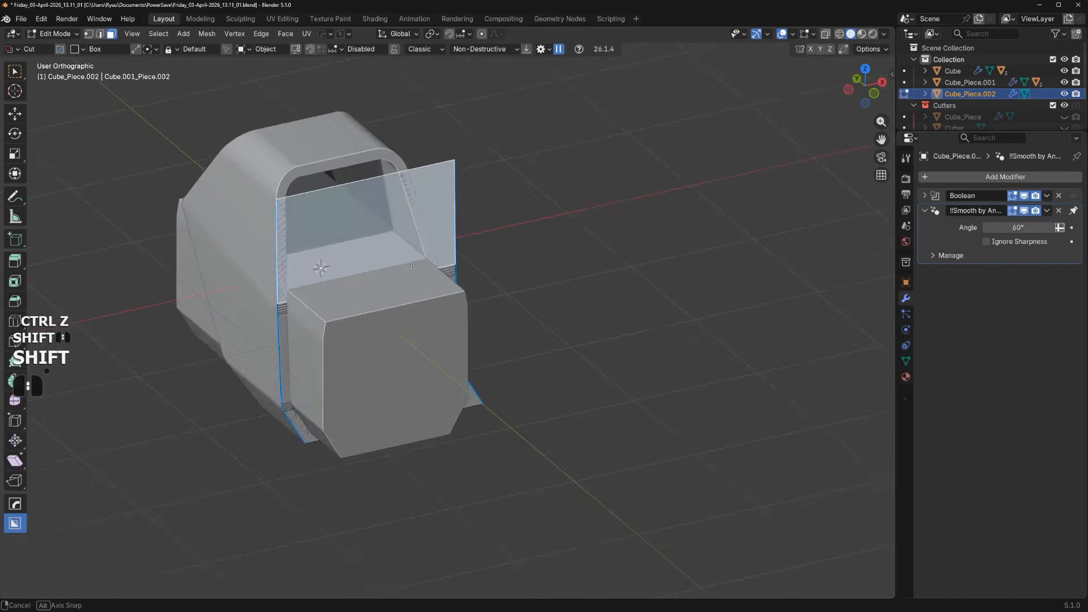
key("Tab")
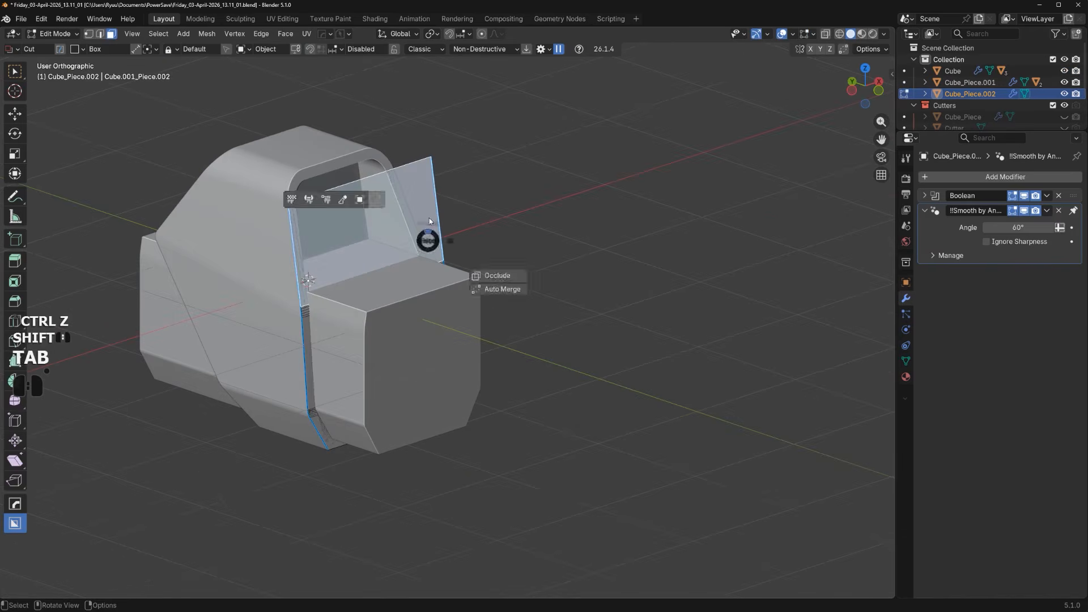
left_click(1058, 196)
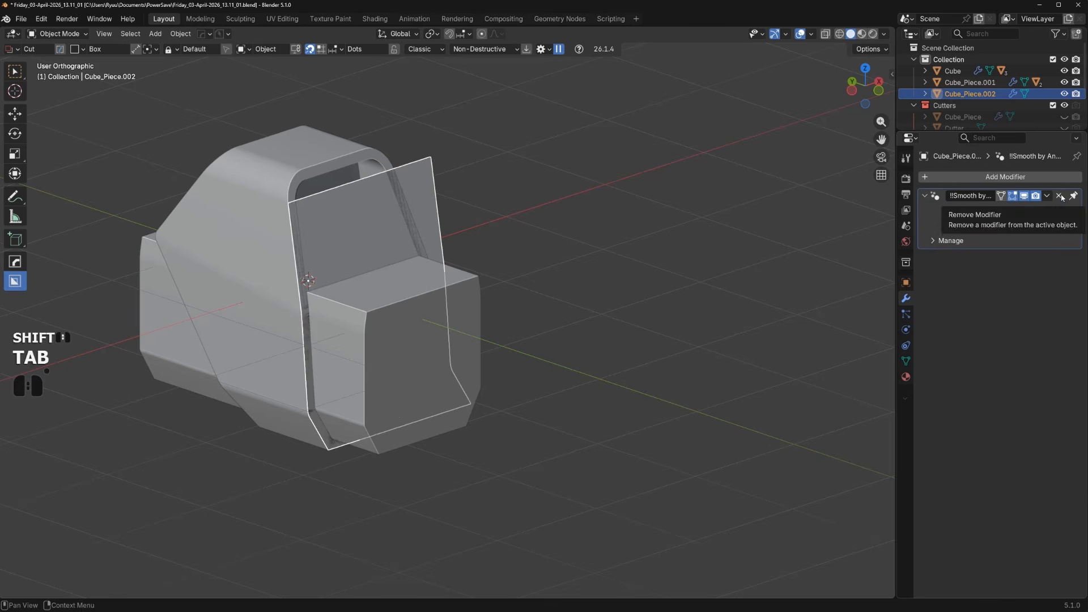
middle_click_drag(418, 212, 433, 214)
Select all faces of the surface from top to bottom and extrude them along Y beyond the protruding lower block
key("Tab")
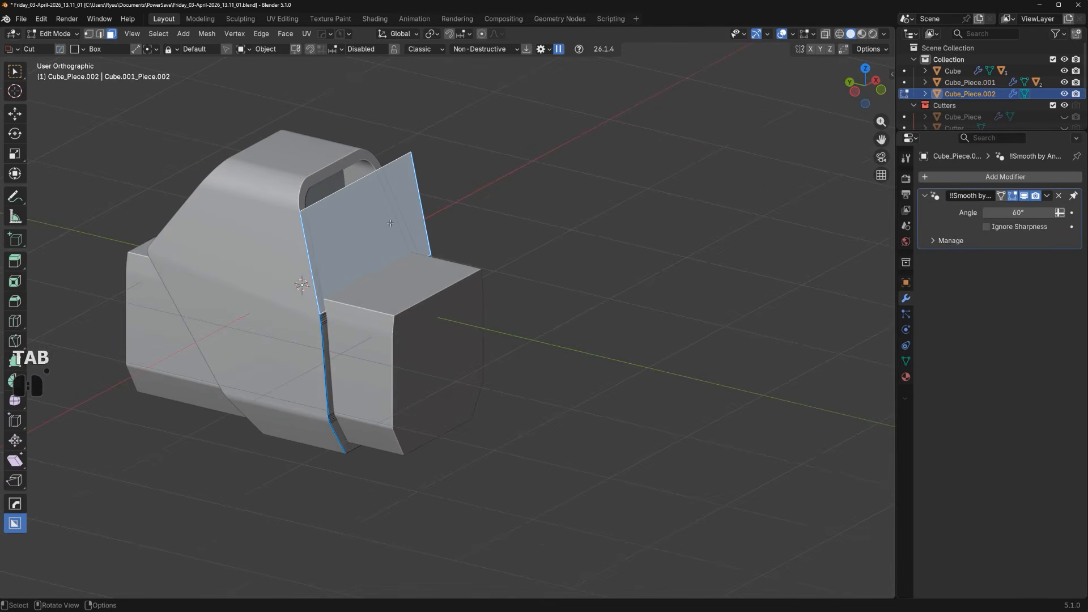
left_click(351, 447, "ctrl")
middle_click_drag(412, 411, 454, 402)
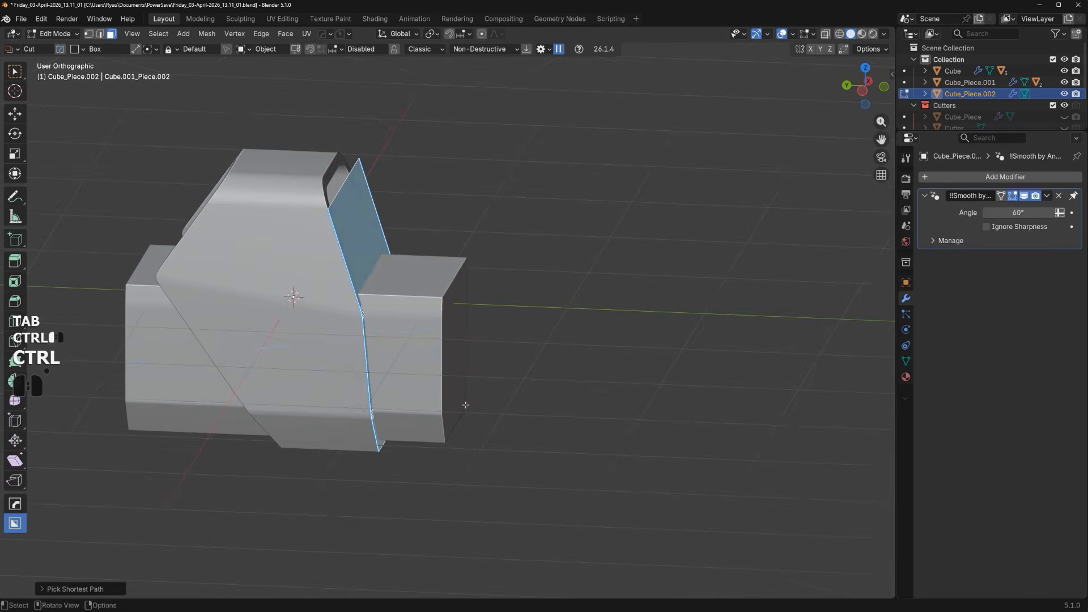
key("e")
key("y")
left_click(599, 437)
key("Tab")
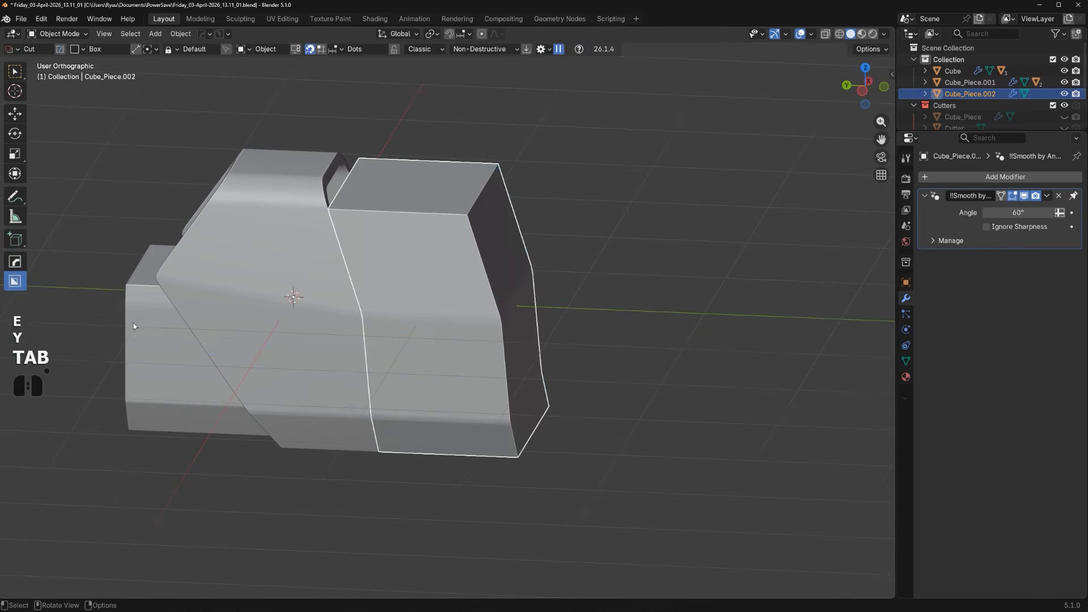
Trim the protruding front of the lower block with a HardOps Difference boolean, using the extruded block as the cutter
left_click(146, 370, "shift")
key("q")
left_click(146, 369)
middle_click_drag(545, 263, 513, 266)
Try applying the lower block's modifiers with HardOps CSharp, inspect its mesh, and undo it
key("q")
left_click(499, 273, "ctrl")
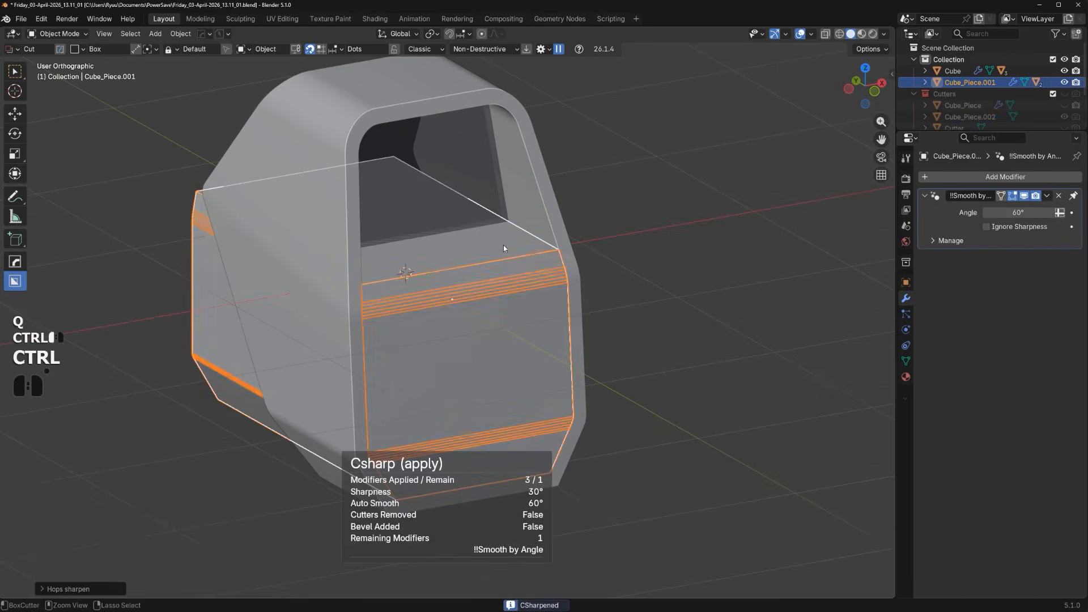
key("Tab")
key("Tab")
scroll(422, 326, "up", 8)
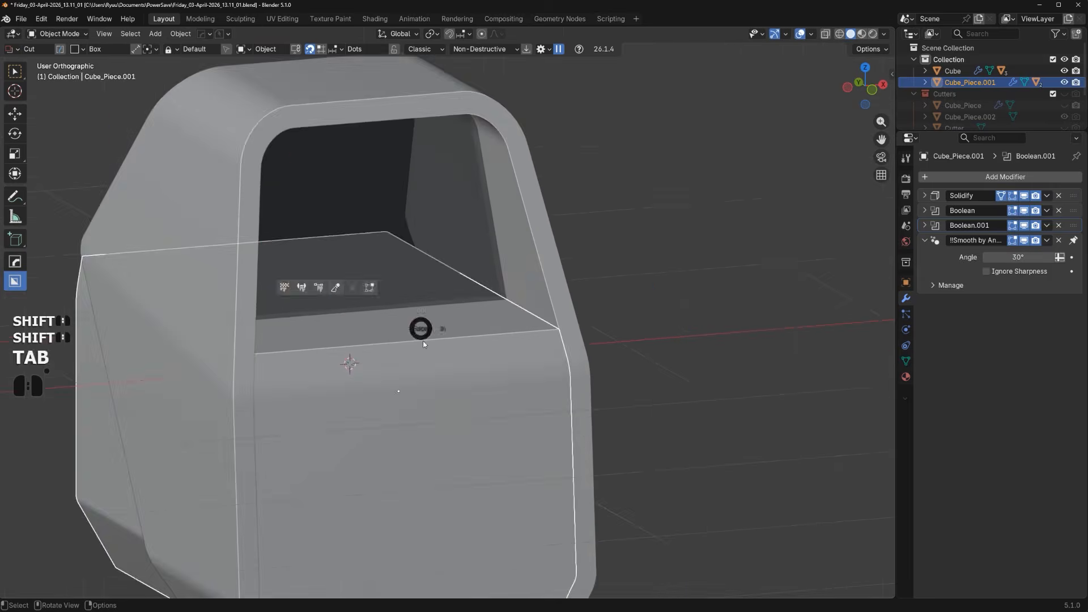
Apply the lower block's modifiers with HardOps CSharp and bevel its top front edge by about 0.069 m with 8 segments
key("q")
left_click(538, 352, "ctrl")
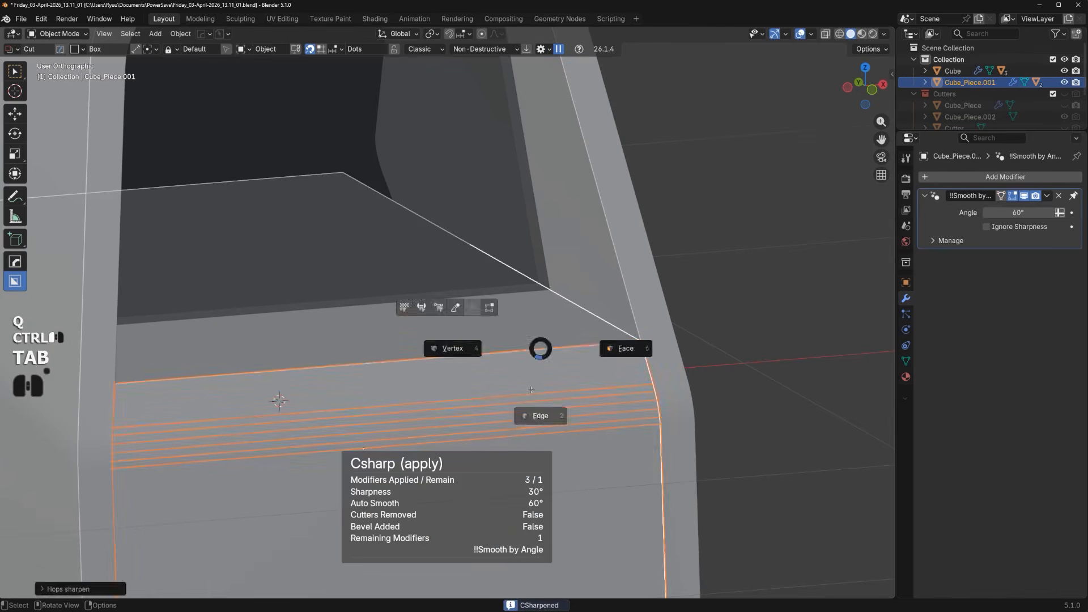
key("Tab")
middle_click_drag(541, 349, 600, 375)
key("ctrl+b")
scroll(646, 376, "up", 10)
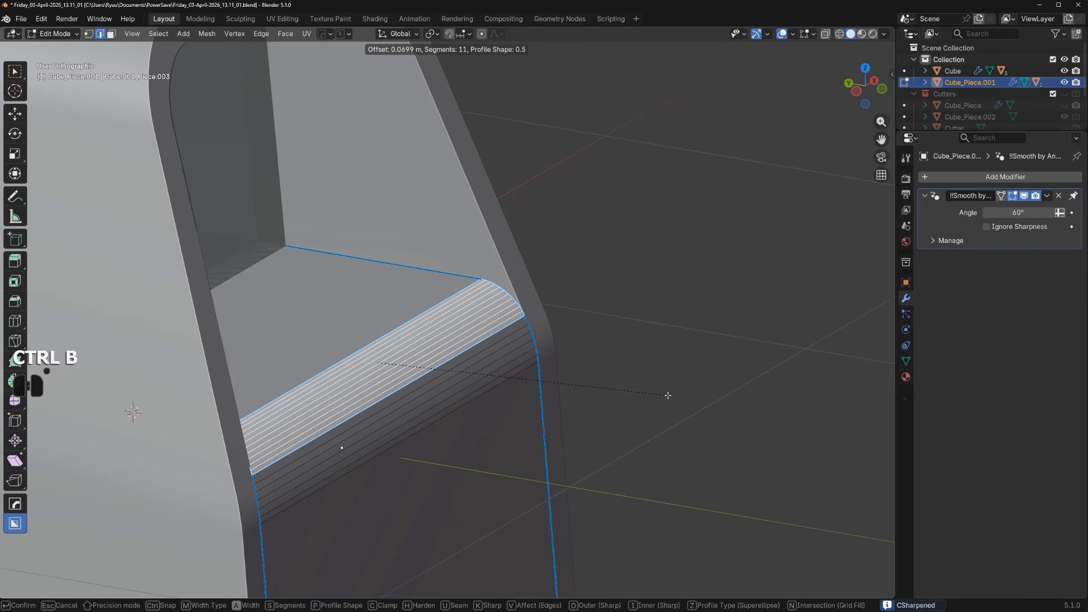
scroll(667, 395, "down", 2)
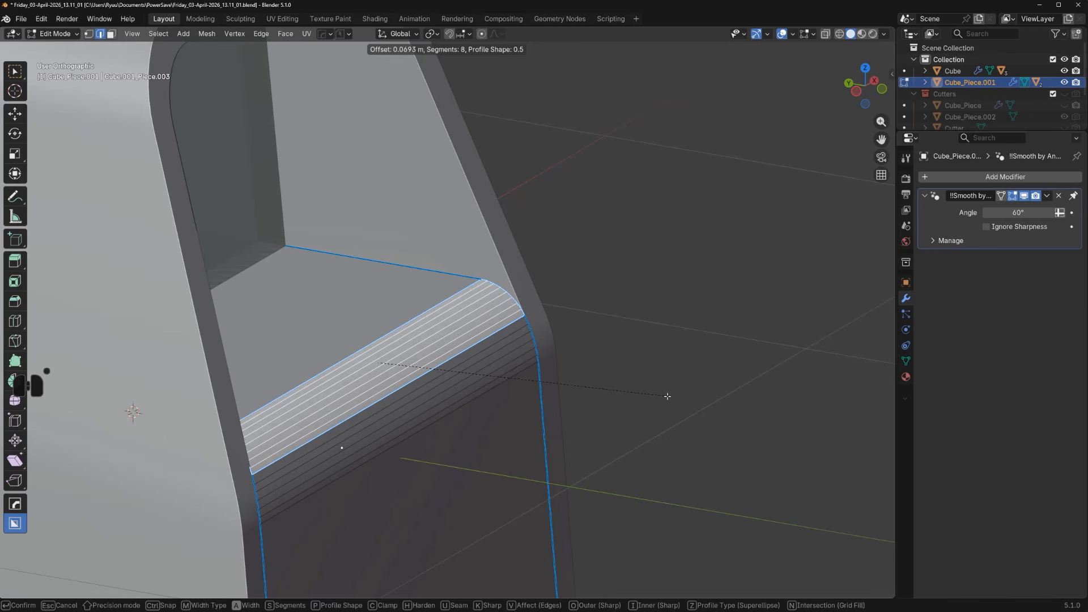
left_click(667, 398)
Recalculate the lower block's shading with HardOps Resharp
key("Tab")
key("q")
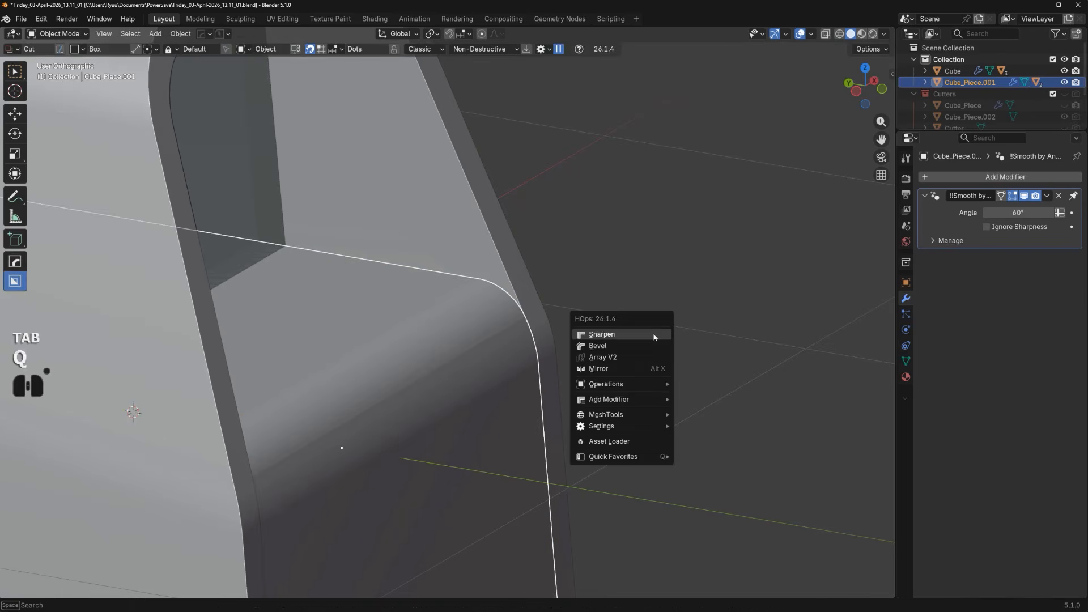
left_click(655, 335, "ctrl+shift")
middle_click_drag(654, 335, 689, 191)
scroll(510, 326, "down", 1, "alt")
scroll(447, 325, "down", 2)
scroll(568, 365, "up", 1)
middle_click_drag(568, 365, 438, 406, "shift")
key("d")
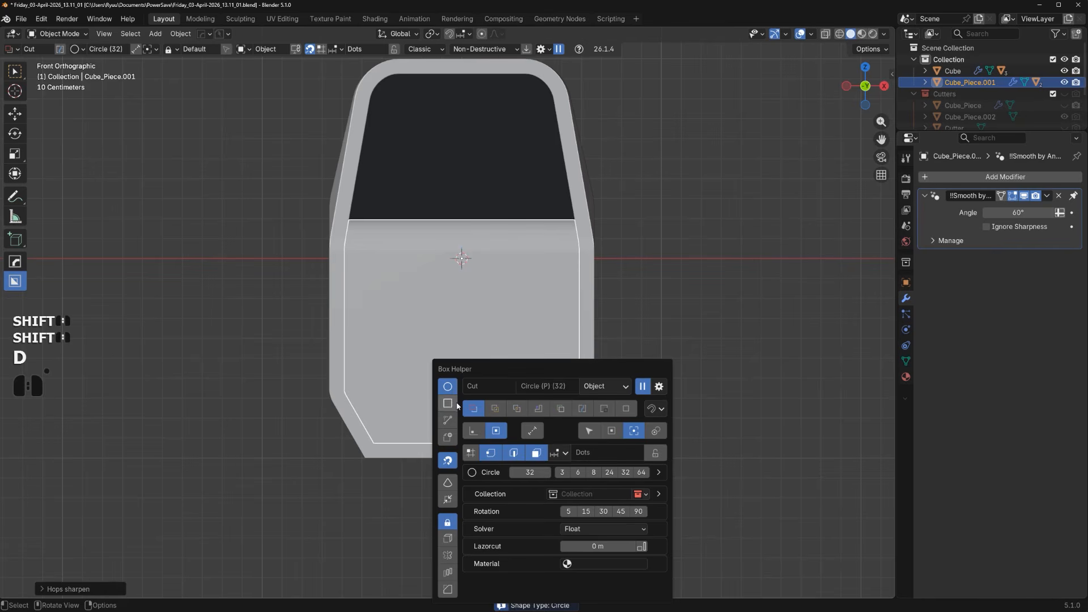
key("Tab")
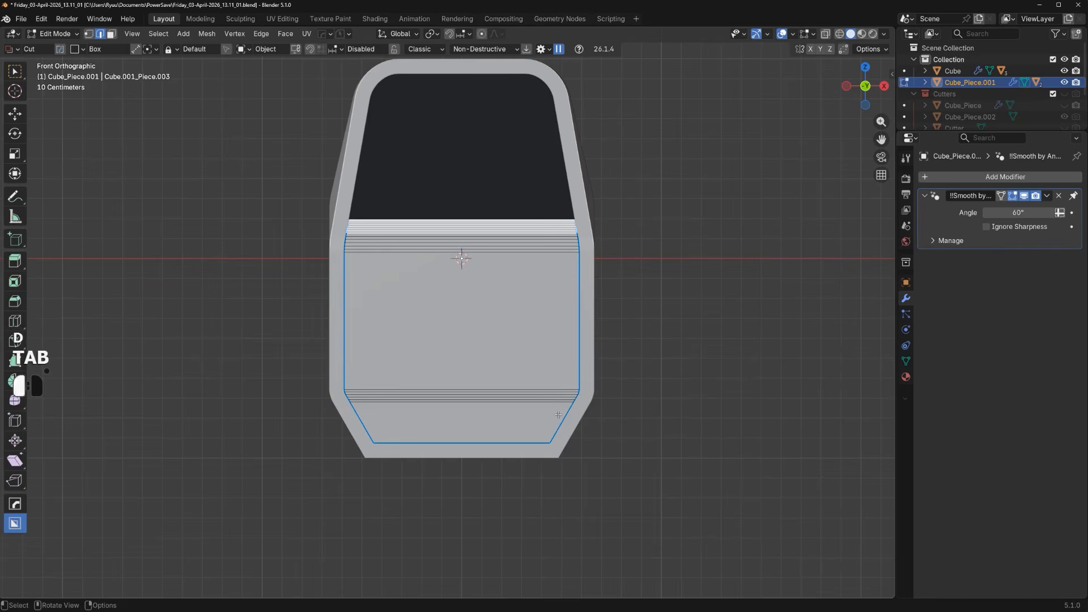
scroll(558, 414, "up", 4)
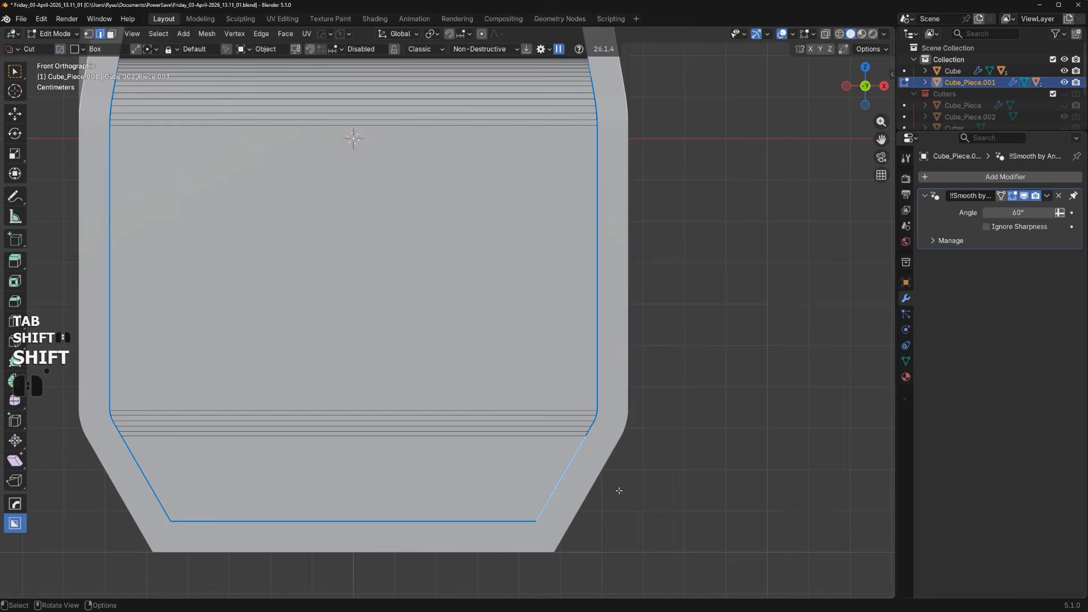
key("ctrl+b")
right_click(634, 486)
middle_click_drag(616, 469, 648, 323)
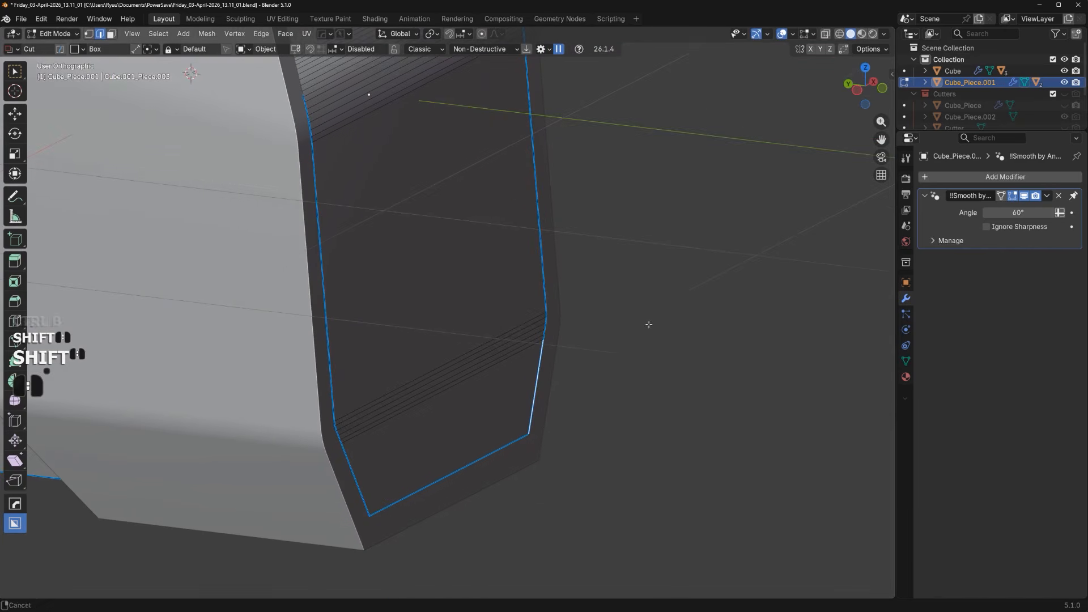
key("Tab")
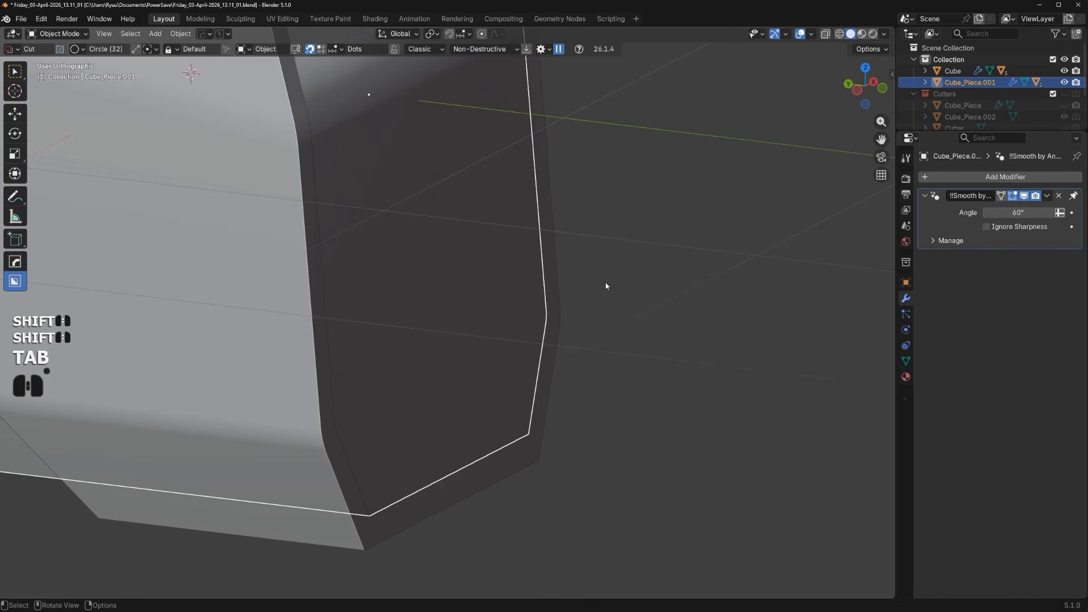
mouse_move(558, 216)
left_mouse_down()
mouse_move(515, 444)
mouse_move(515, 419)
left_mouse_up()
right_click(515, 397)
Cut off the lower front corner of the lower block on the +X side with a triangular BoxCutter Ngon
key("d")
left_click(595, 333)
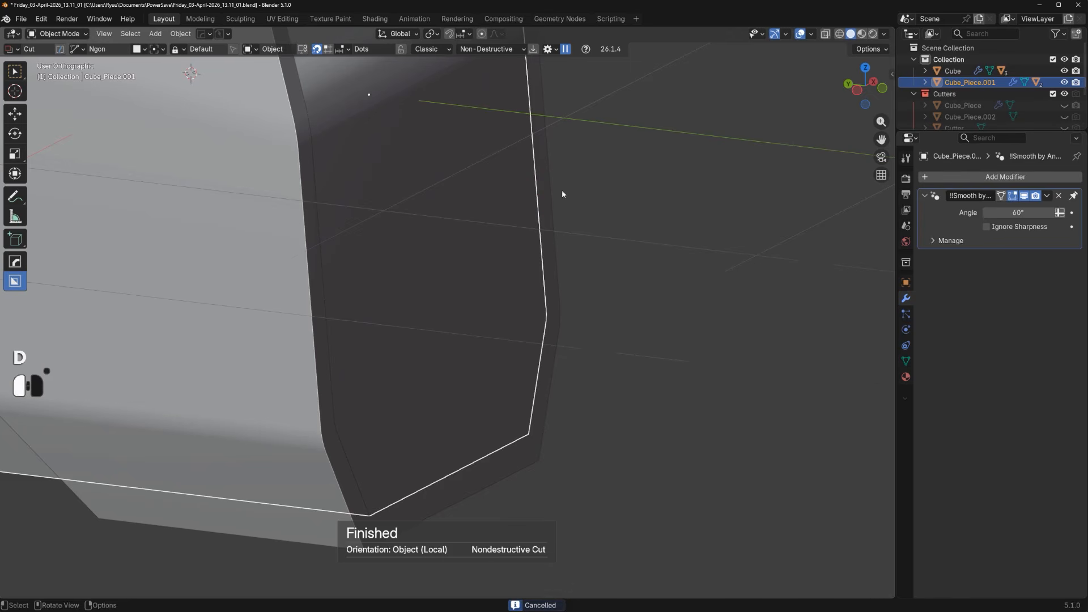
left_click_drag(557, 180, 508, 493)
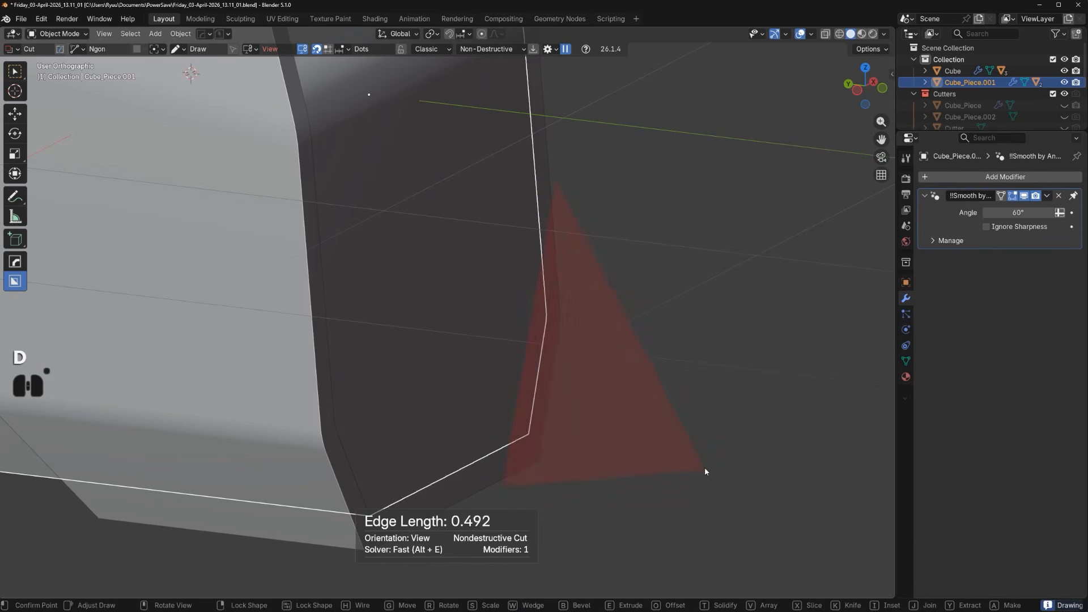
key("space")
middle_click_drag(704, 466, 539, 403)
scroll(539, 402, "down", 4)
Apply the corner cut with HardOps CSharp and set the block's auto smooth angle to 21°
key("q")
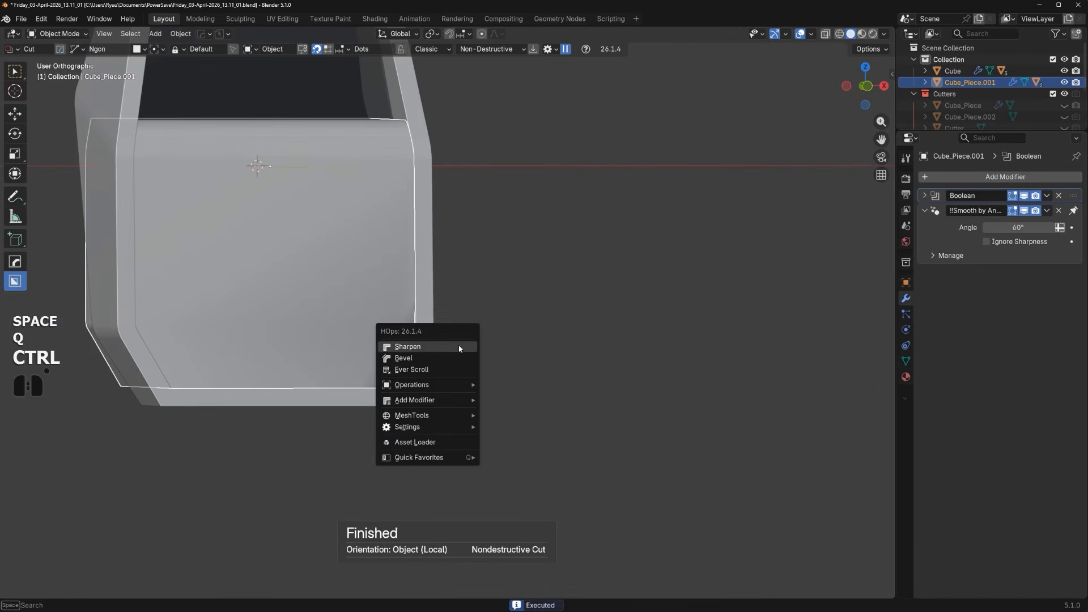
left_click(458, 346, "ctrl")
key("q")
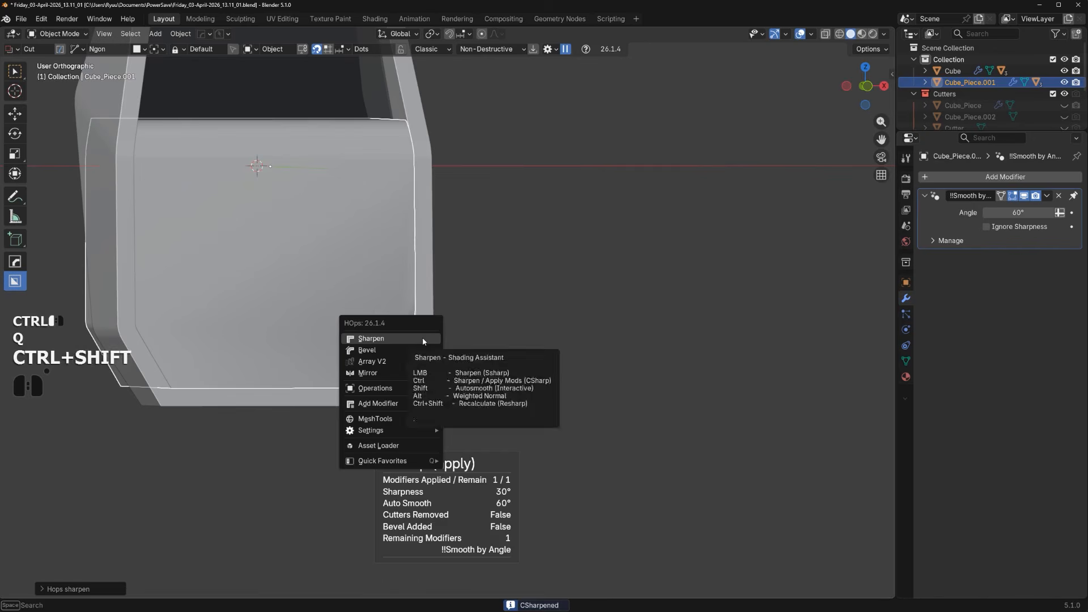
left_click(423, 337, "ctrl+shift")
left_click(646, 335)
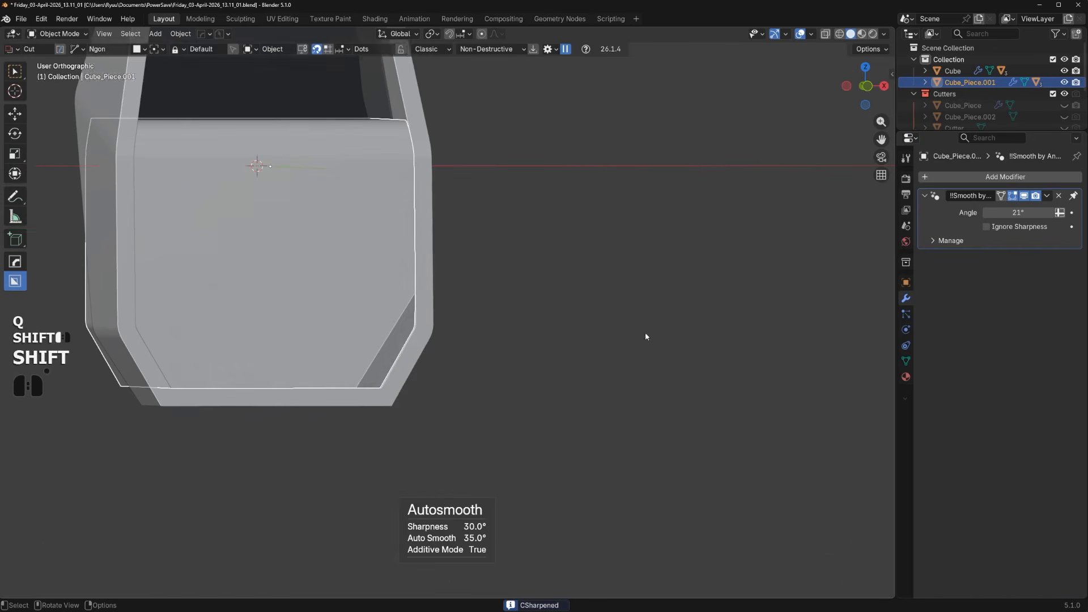
Mirror the lower block's corner cut across X to its opposite side
scroll(498, 361, "down", 3)
middle_click_drag(498, 360, 478, 367)
key("Tab")
key("alt+x")
key("Tab")
scroll(396, 312, "up", 2)
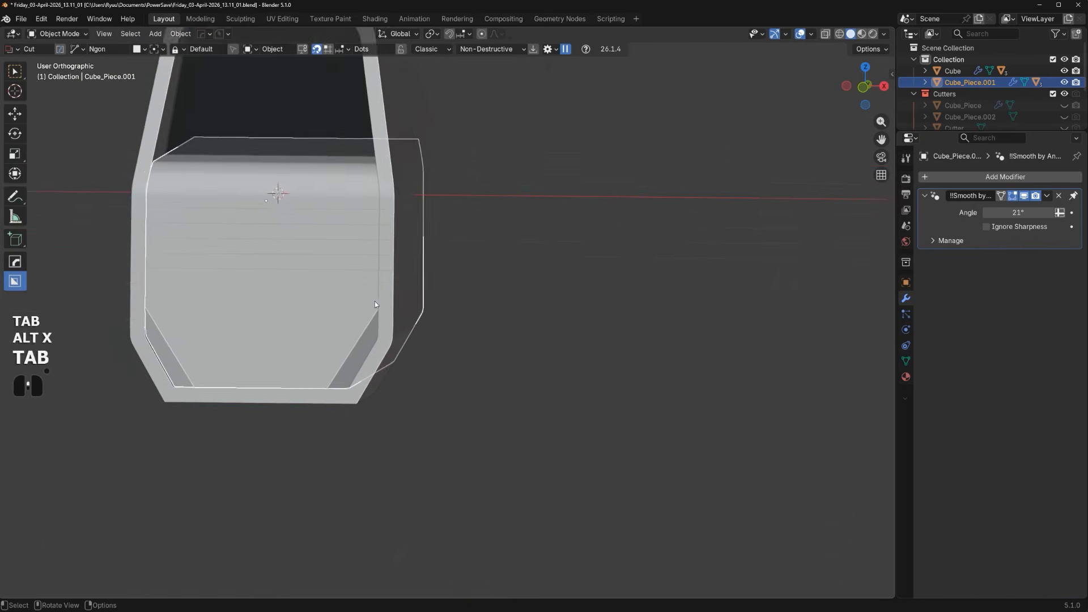
Set the BoxCutter shape to Box
middle_click_drag(377, 309, 513, 318, "shift")
middle_click_drag(512, 318, 567, 327)
scroll(570, 327, "up", 1)
scroll(570, 328, "down", 1)
left_click(561, 342)
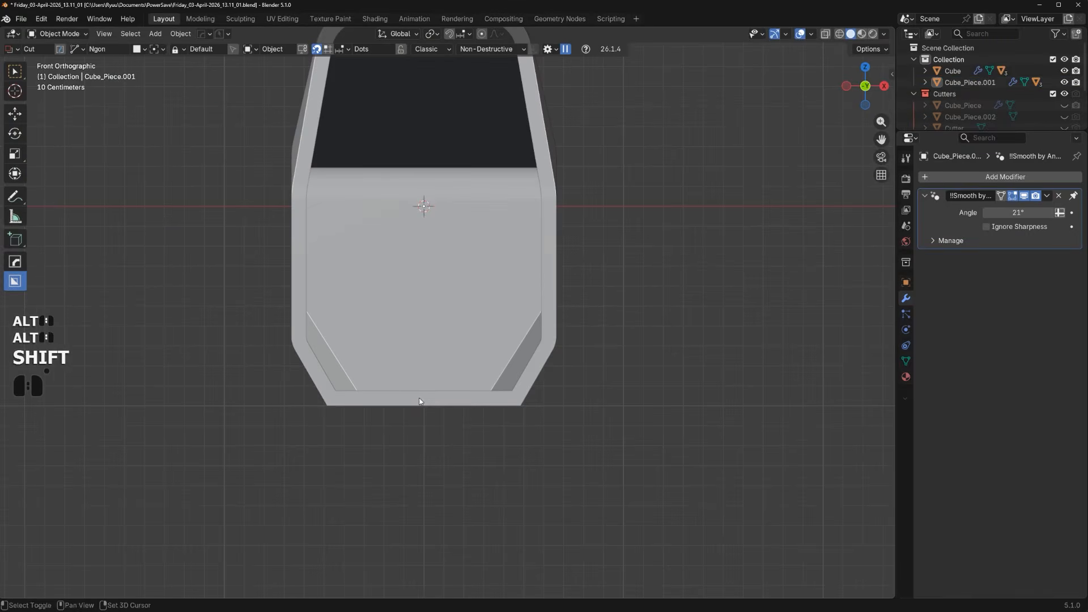
middle_click_drag(395, 378, 405, 381, "shift")
scroll(414, 380, "up", 1)
key("d")
left_click(416, 363)
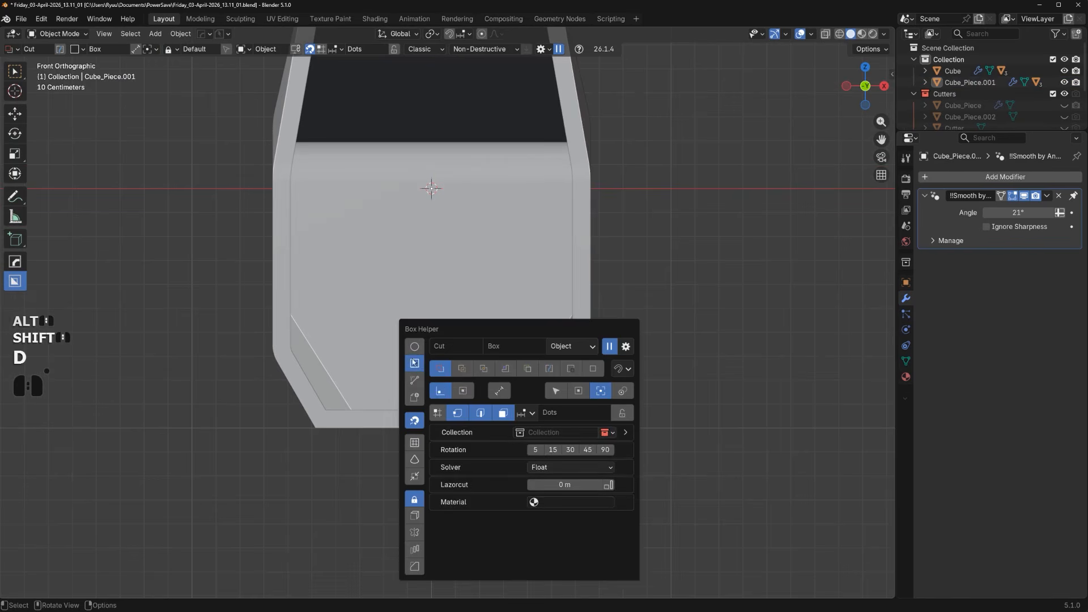
Try cutting a rectangular notch into the lower block's bottom centre using Object orientation, and undo the cut
mouse_move(359, 335)
left_mouse_down()
mouse_move(393, 381)
mouse_move(505, 459)
left_mouse_up()
right_click(505, 460)
left_click(437, 336)
mouse_move(374, 344)
left_mouse_down()
mouse_move(498, 511)
mouse_move(488, 500)
left_mouse_up()
middle_click_drag(489, 500, 451, 495)
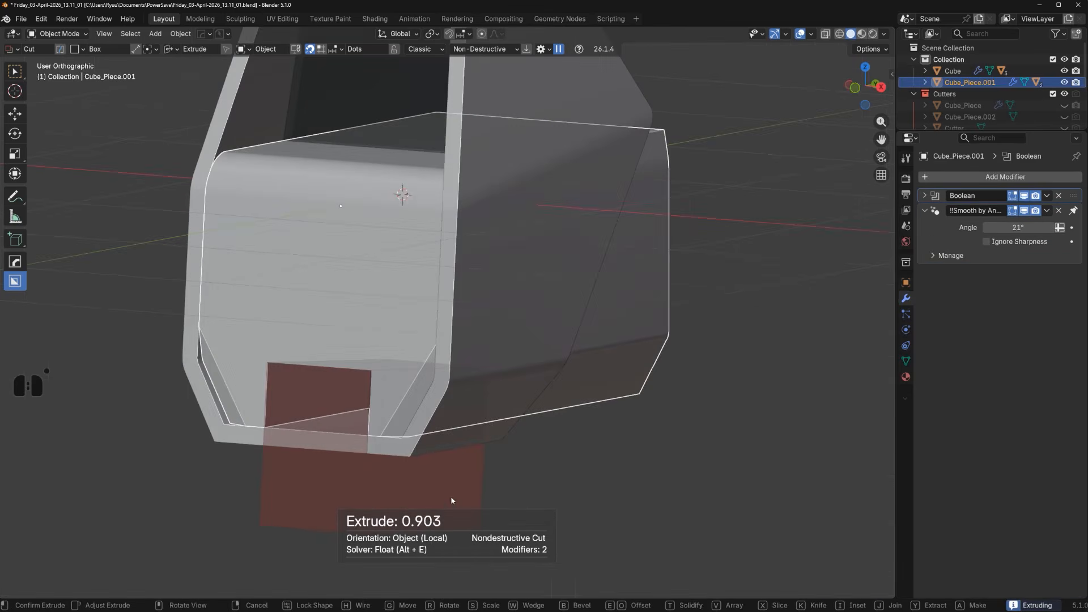
left_click(448, 499)
middle_click_drag(490, 461, 539, 406, "alt")
key("ctrl+z")
Set the cutting orientation to View and cut a box notch about 0.96 deep into the lower block's bottom centre, keeping the cutter selected
key("shift+v")
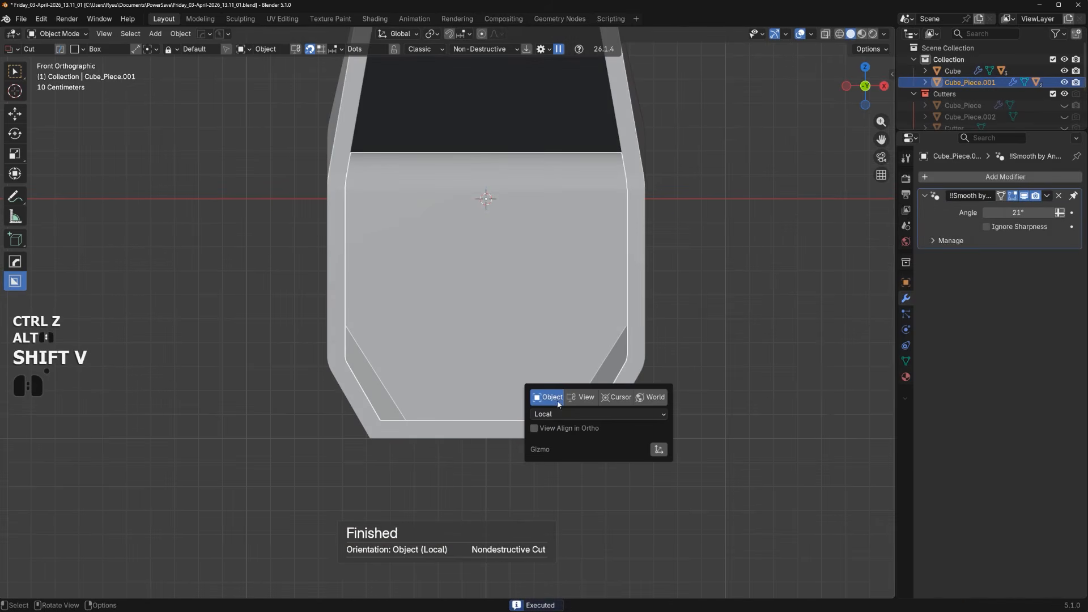
left_click_drag(426, 345, 531, 487)
left_click_drag(419, 360, 555, 520)
middle_click_drag(556, 520, 499, 512)
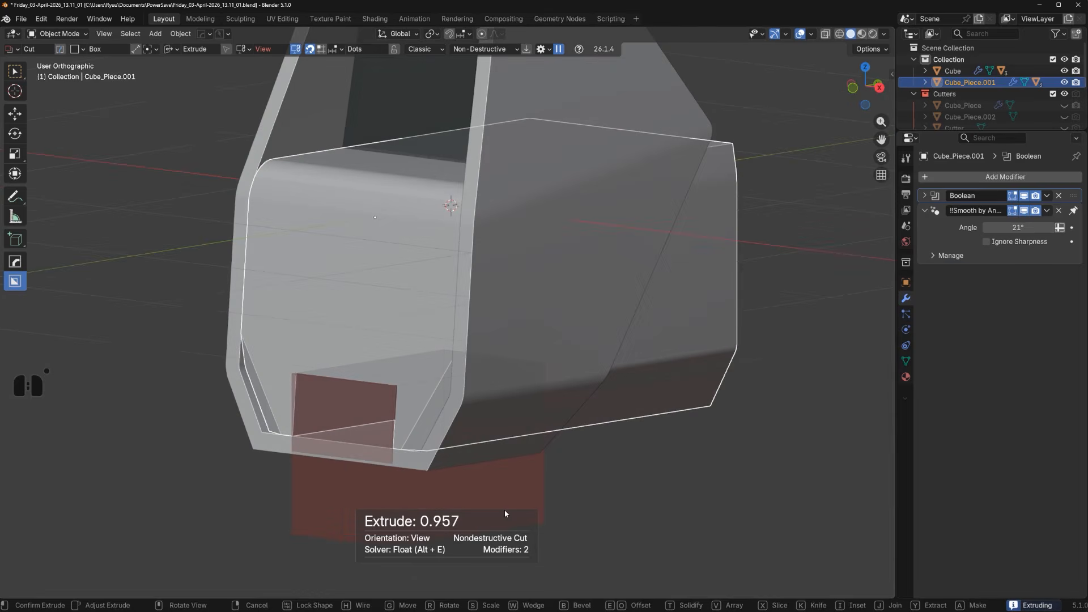
left_click(506, 509, "shift")
middle_click_drag(491, 402, 499, 360, "shift")
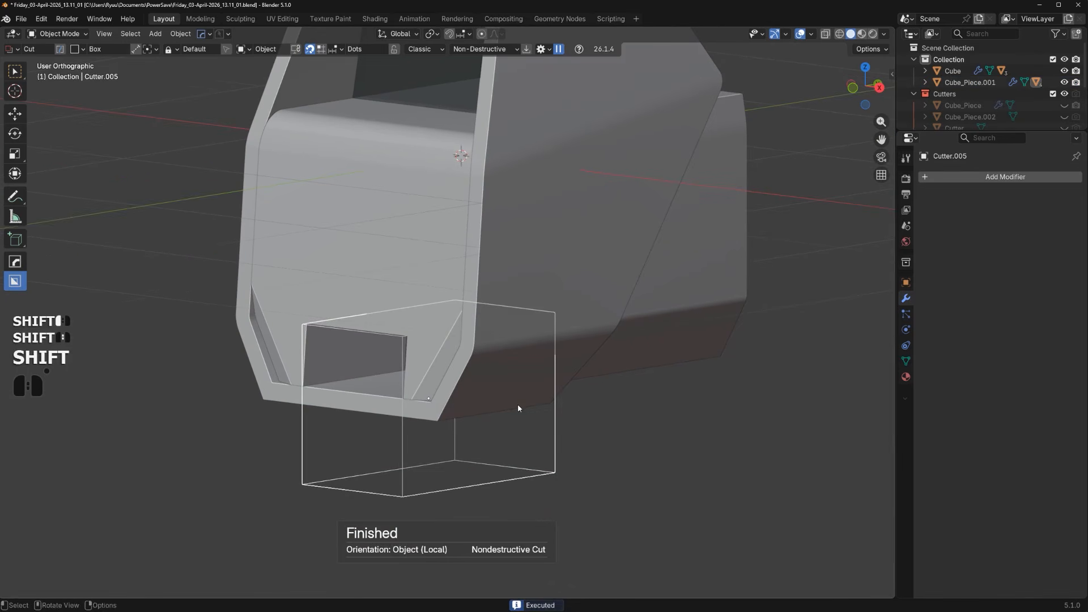
Make a solid-shaded duplicate of the notch cutter in the active collection with HardOps
key("q")
key("q")
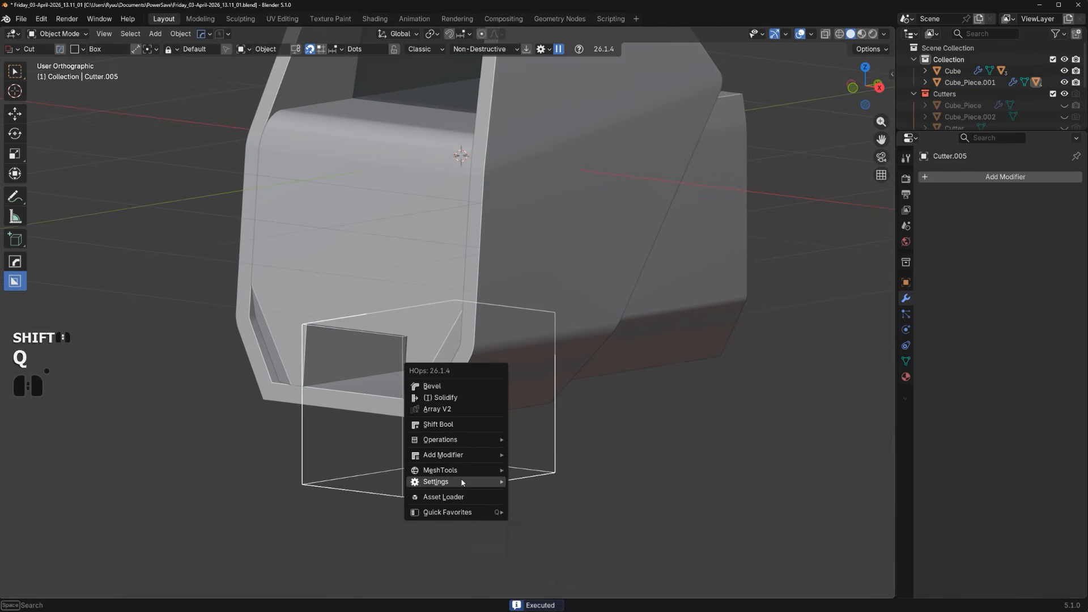
mouse_move(463, 482)
left_click(527, 500, "shift")
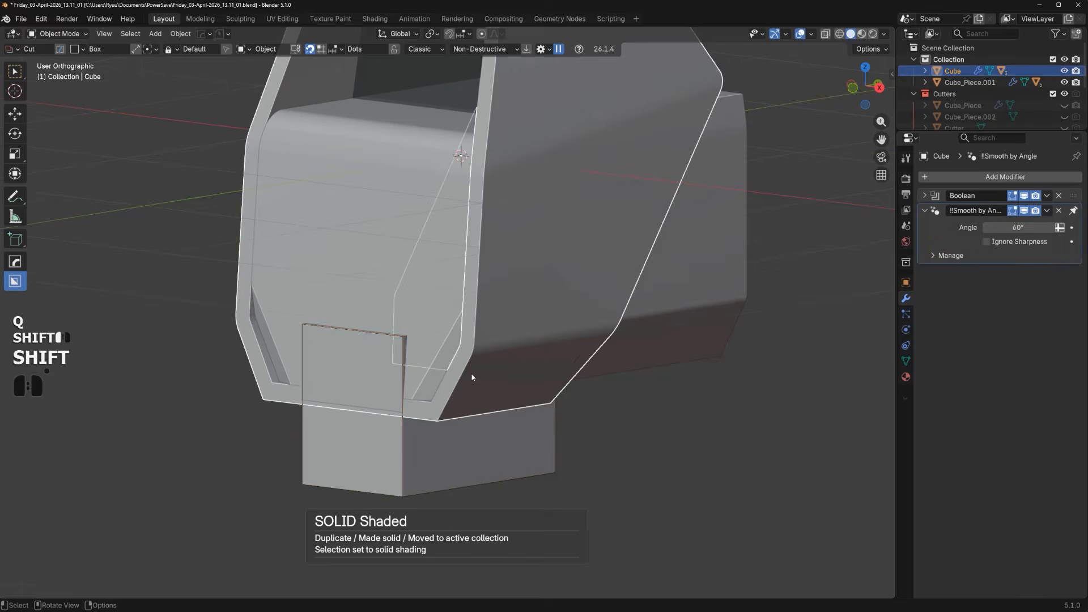
middle_click_drag(472, 377, 301, 366, "alt")
key("shift+d")
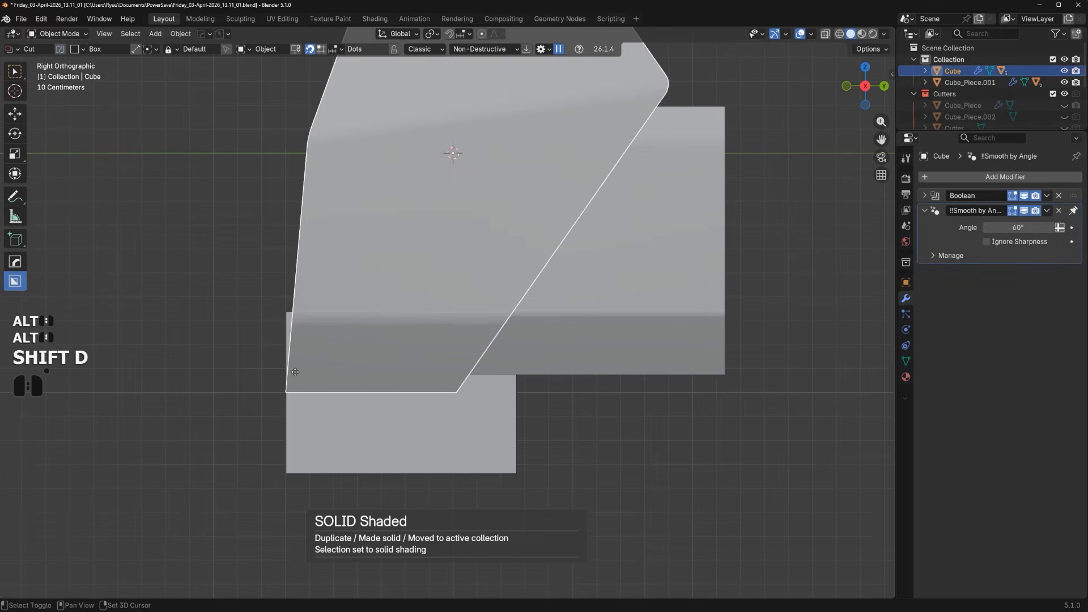
left_click(293, 369)
key("x")
left_click(292, 369)
Slice off the upper front corner of the solid notch block at a slant with a BoxCutter Ngon from the side
left_click(340, 451)
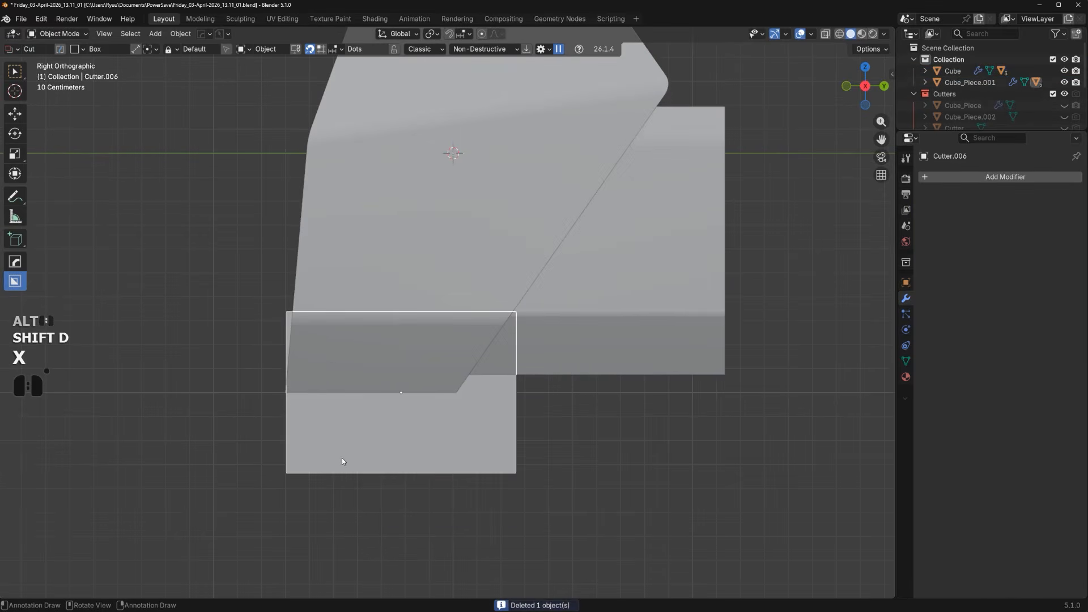
key("d")
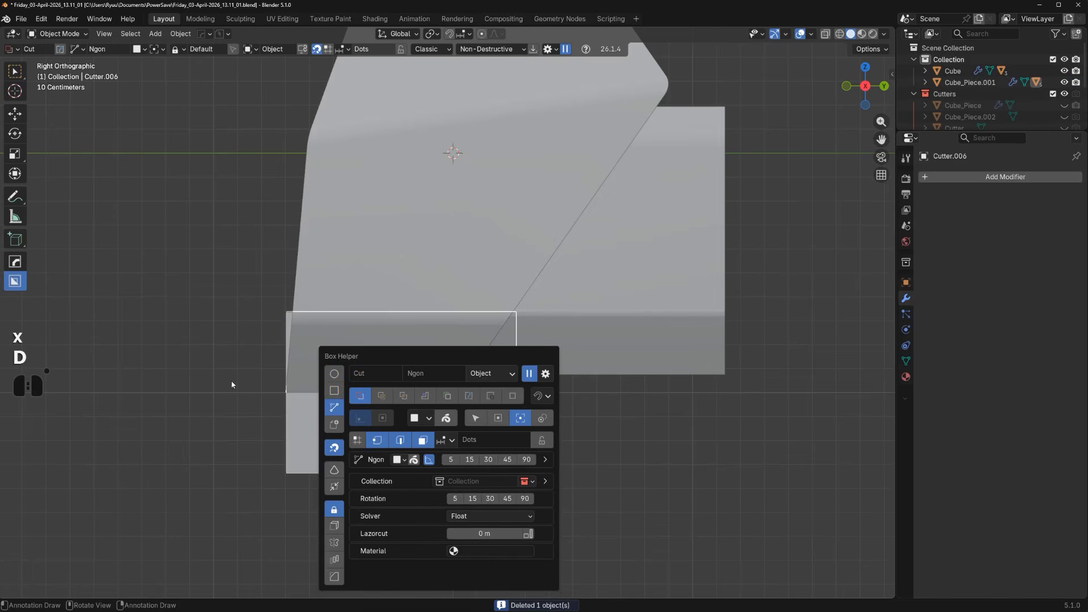
left_click(232, 383)
left_click_drag(149, 421, 417, 292)
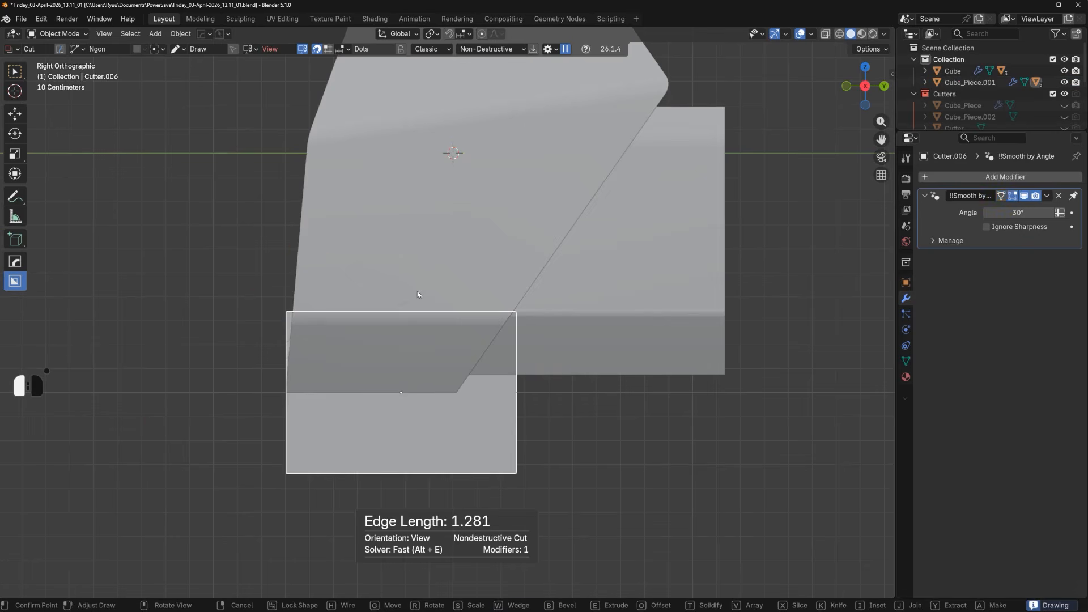
key("space")
middle_click_drag(342, 279, 453, 294)
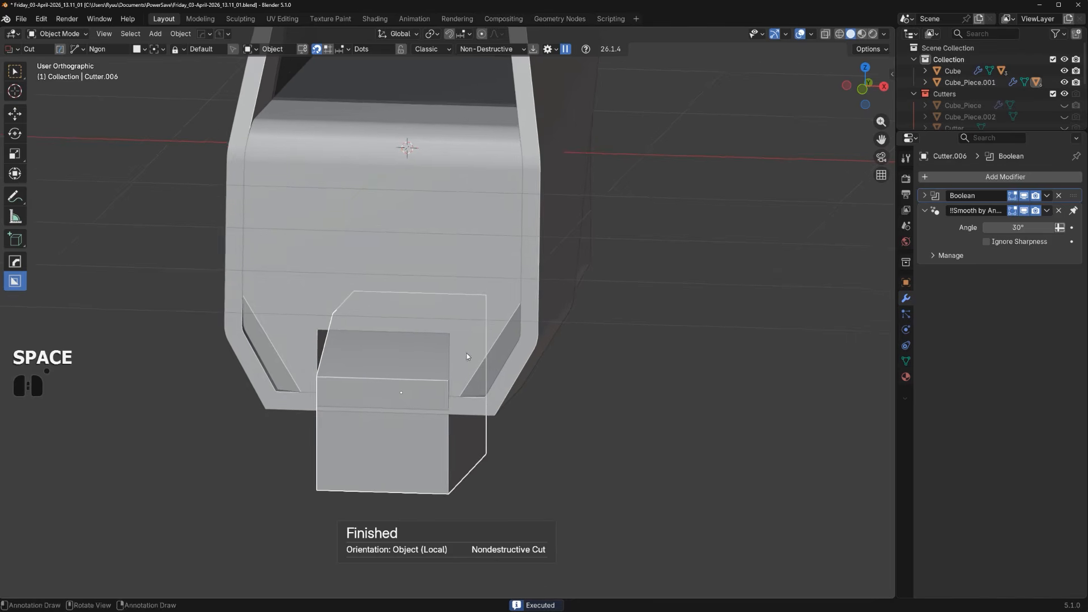
Trim away the lower part of the notch block with a horizontal Ngon cut along the frame's bottom rim
middle_click_drag(466, 352, 442, 347, "shift")
scroll(471, 340, "up", 1)
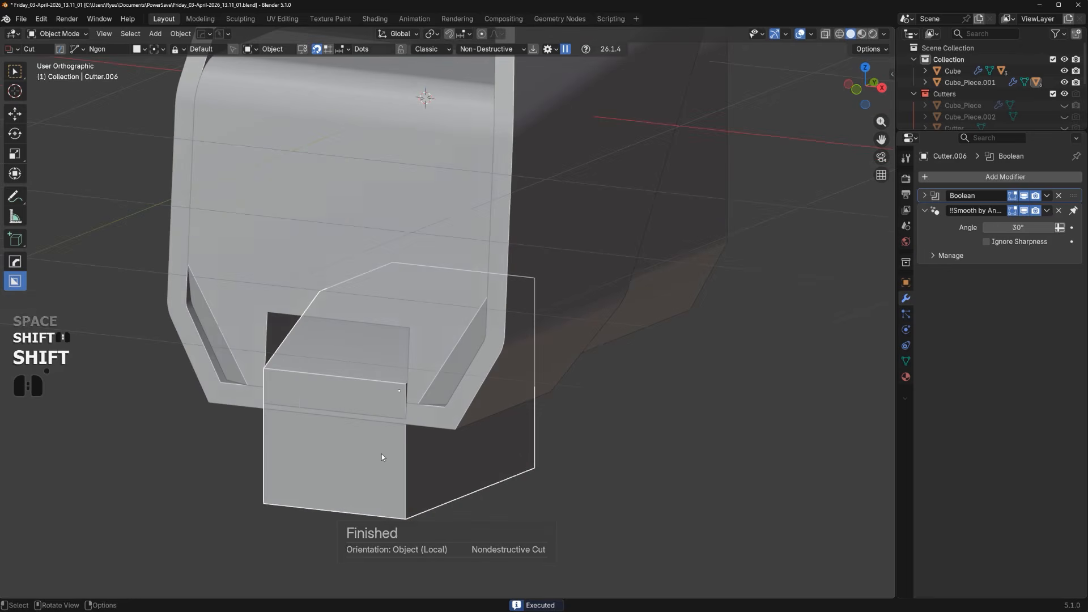
middle_click_drag(382, 454, 384, 368, "alt")
left_click(349, 358)
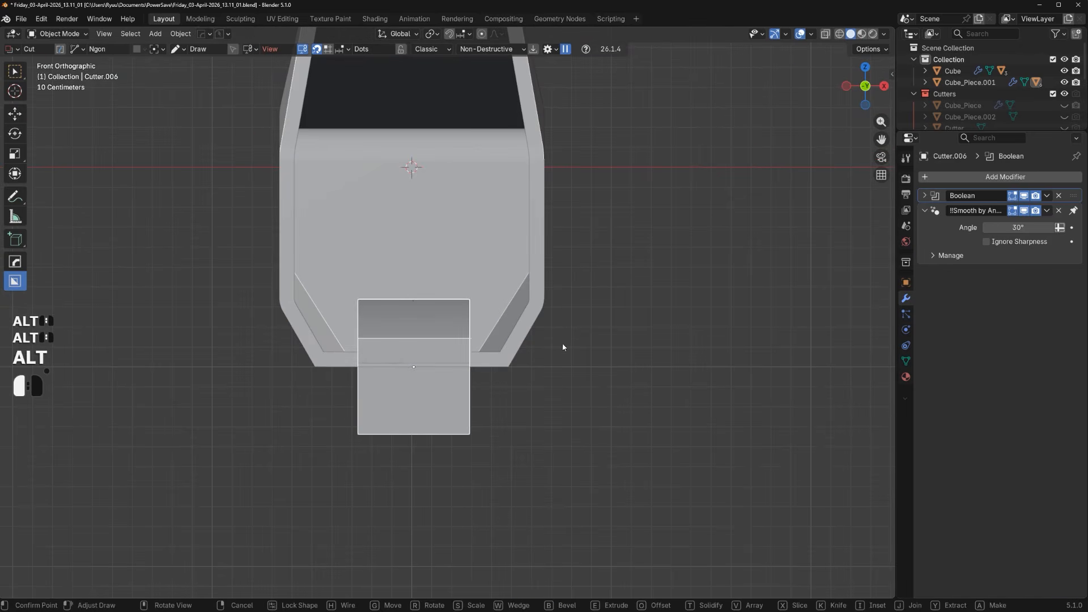
left_click(582, 358)
key("space")
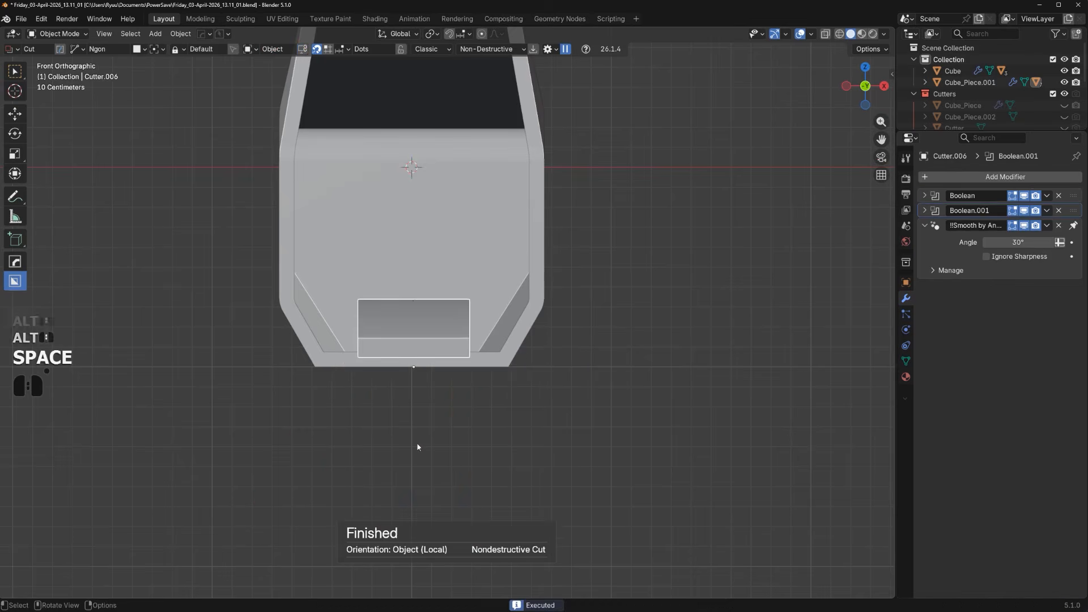
Apply the notch block's cuts with HardOps CSharp and move its front face along Y
scroll(451, 316, "up", 2)
key("q")
left_click(500, 297, "ctrl")
middle_click_drag(419, 347, 414, 395)
key("Tab")
key("g")
key("y")
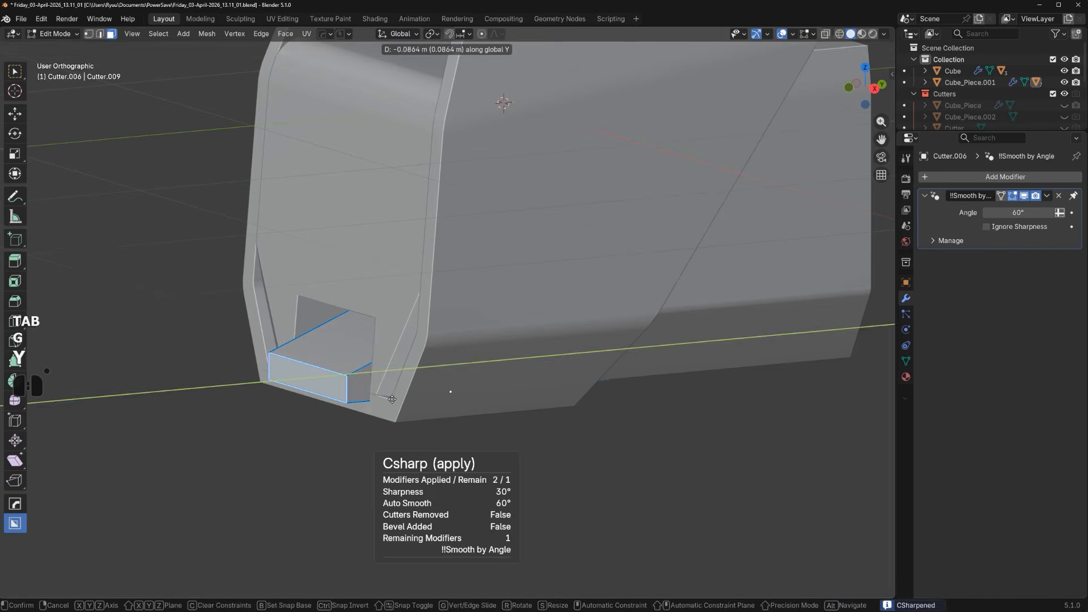
left_click(349, 384)
Readjust the position of the notch block's front face along Y
key("Tab")
key("Tab")
middle_click_drag(348, 384, 391, 391)
key("Tab")
left_click(395, 390)
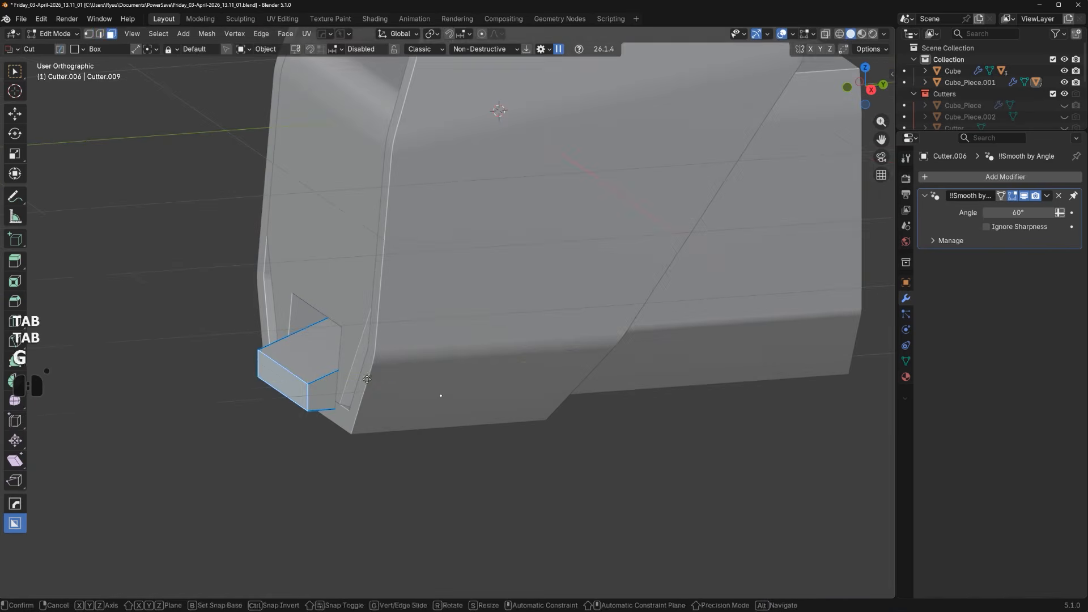
key("g")
key("y")
left_click(323, 392)
Bevel the notch block's front vertical edge on the +X side and recalculate its shading with HardOps Resharp
middle_click_drag(323, 392, 376, 400)
key("ctrl+b")
left_click(396, 413)
key("Tab")
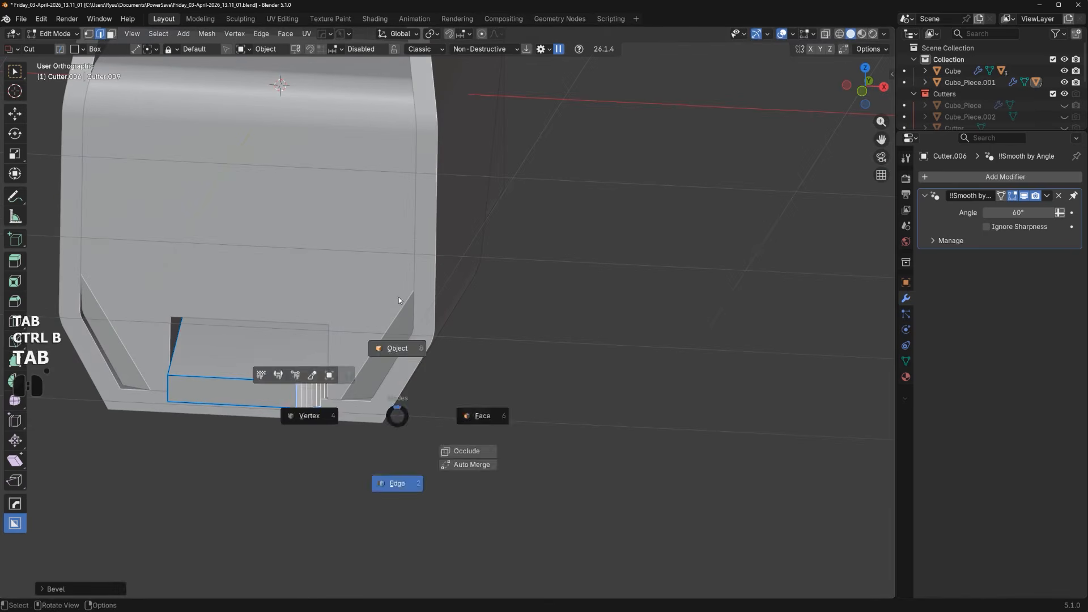
key("q")
left_click(400, 322, "ctrl+shift")
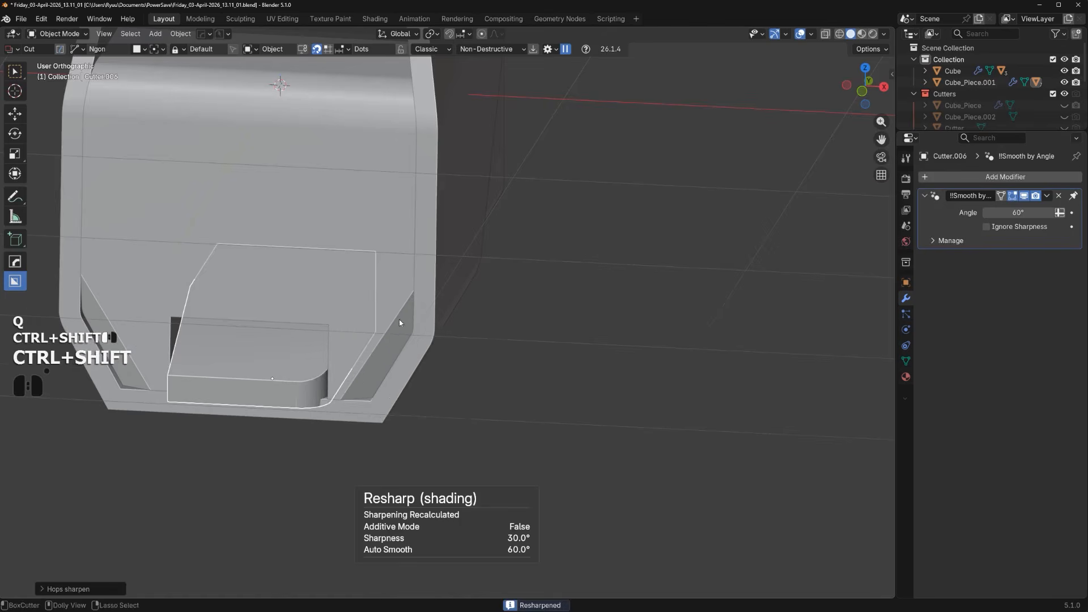
Symmetrize the notch block's mesh across X with MACHIN3 so both front corners are rounded
scroll(370, 361, "down", 3)
key("Tab")
key("alt+x")
middle_click_drag(416, 290, 368, 292, "alt")
middle_click_drag(368, 292, 416, 295, "alt")
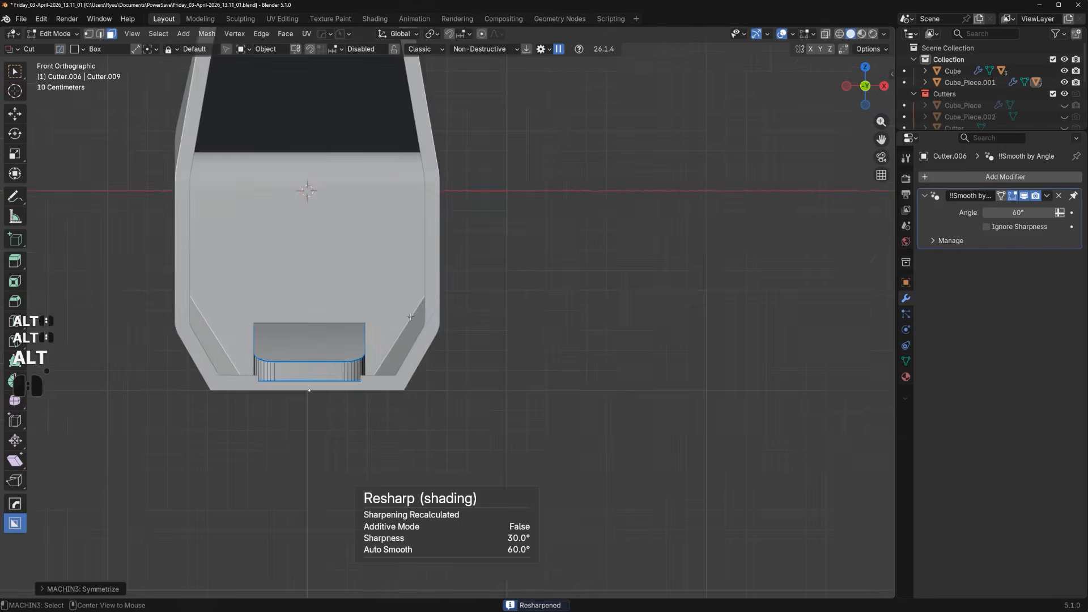
scroll(362, 340, "up", 3)
key("Tab")
Trim the notch block's remaining lower overhang with an Ngon cut along the inner edge of the frame's bottom rim
scroll(283, 385, "up", 1)
middle_click_drag(204, 441, 483, 318, "shift")
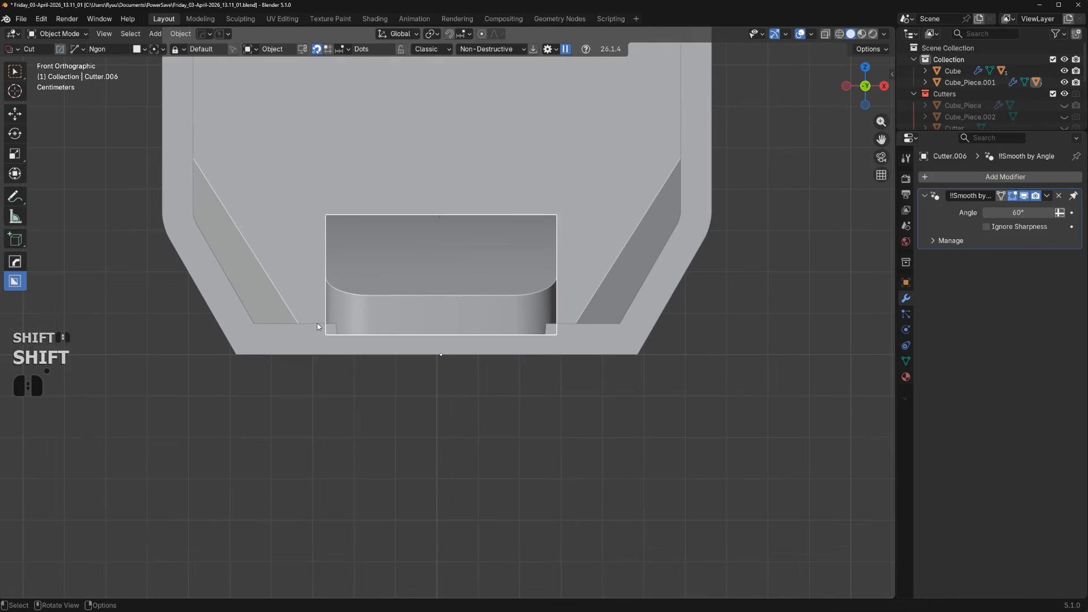
left_click_drag(317, 324, 598, 321)
left_click(571, 406)
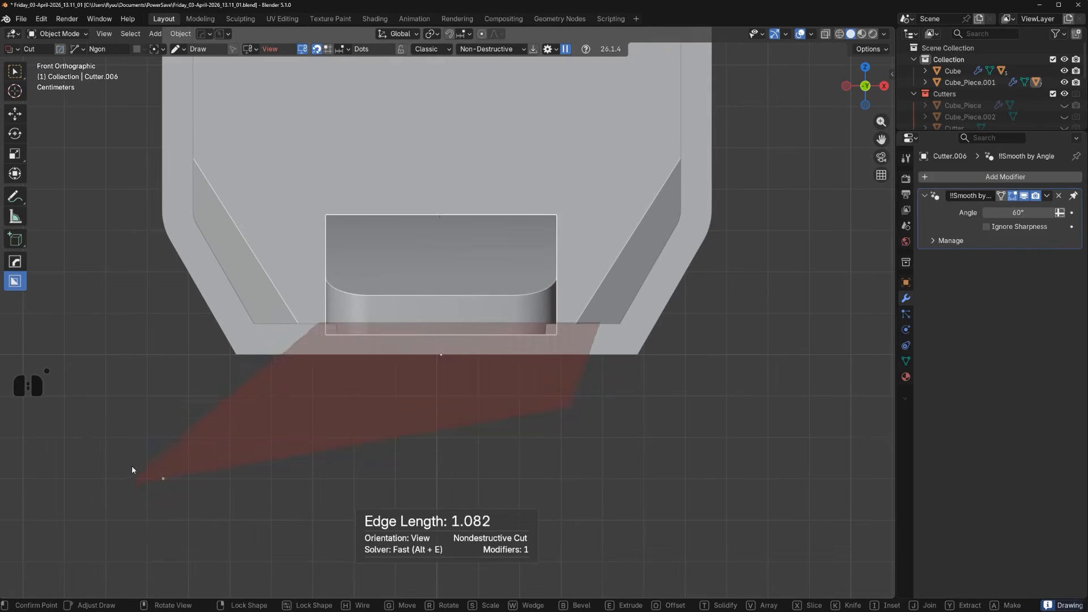
key("space")
key("q")
mouse_move(492, 323)
middle_mouse_down()
mouse_move(393, 329)
mouse_move(403, 372)
mouse_move(493, 326)
middle_mouse_up()
scroll(392, 328, "down", 4)
Cut a small circular hole about 0.167 deep into the insert's front face near its -X edge and hide the cutters
left_click(668, 319)
scroll(498, 325, "down", 2)
key("d")
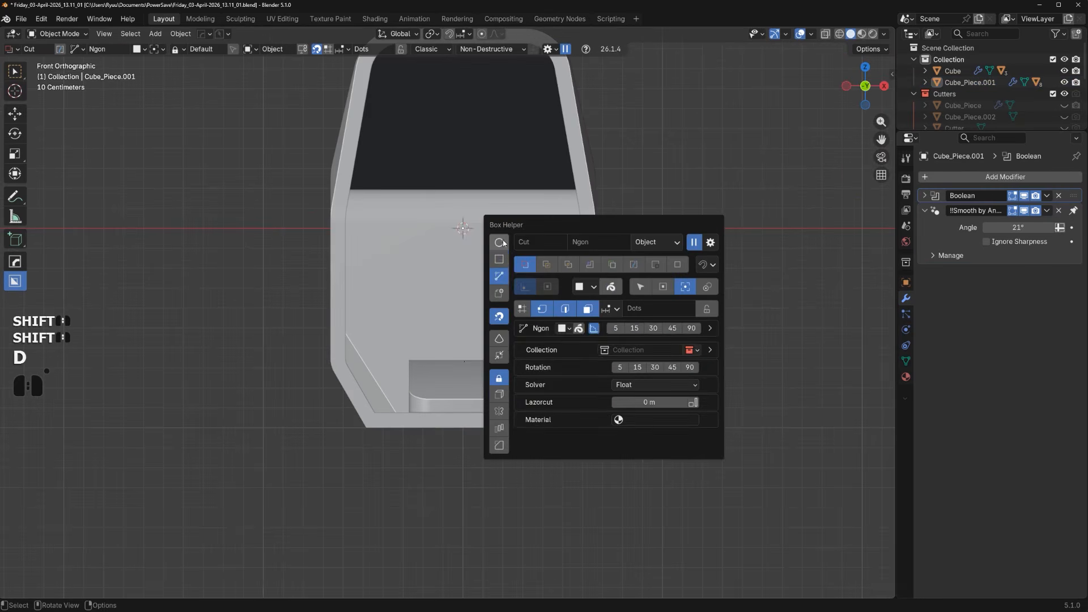
left_click(499, 259)
middle_click_drag(552, 226, 516, 256, "shift")
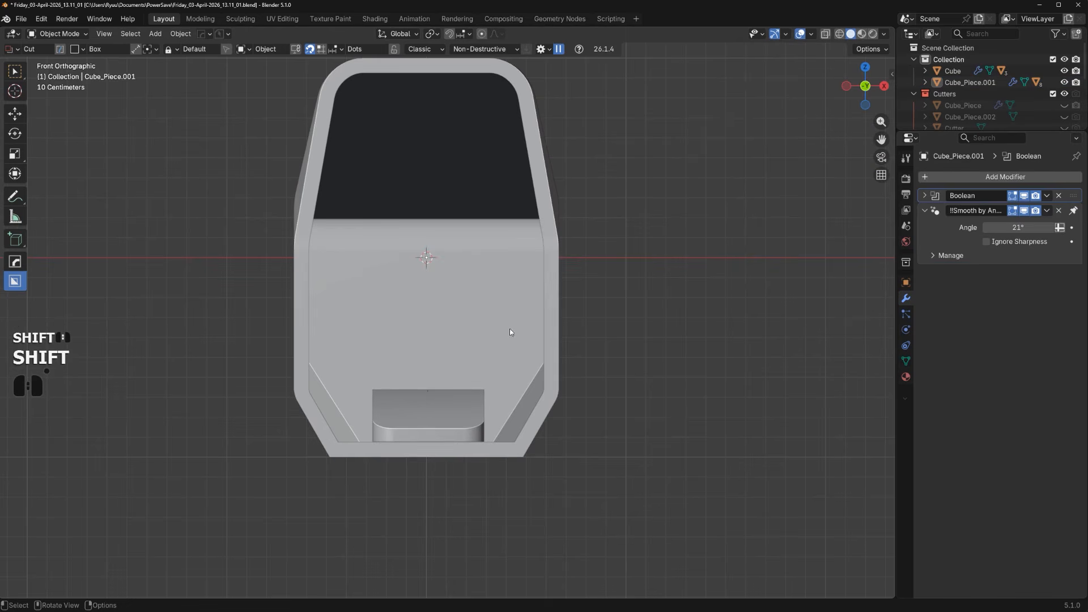
key("d")
left_click(515, 314)
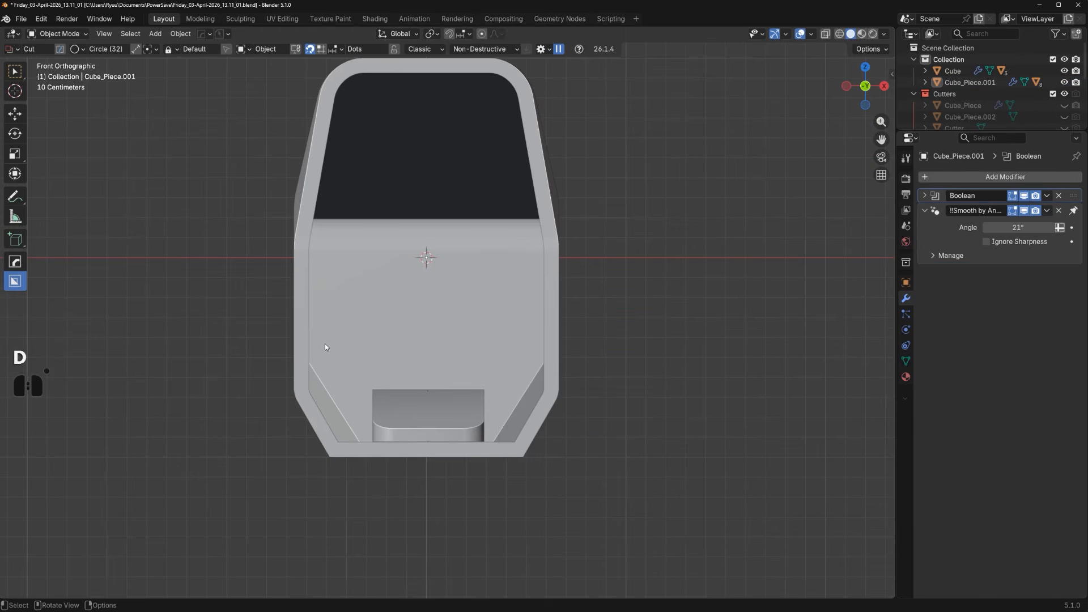
left_click(335, 350)
right_click(338, 349)
left_click_drag(335, 348, 344, 349)
left_click(332, 341)
middle_click_drag(344, 348, 383, 365)
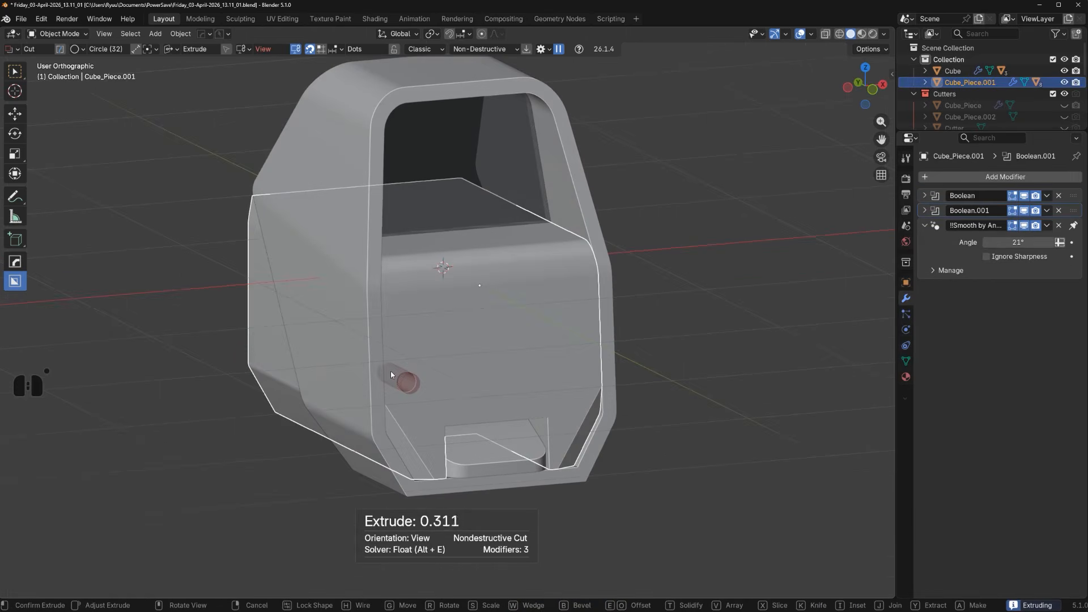
key("shift")
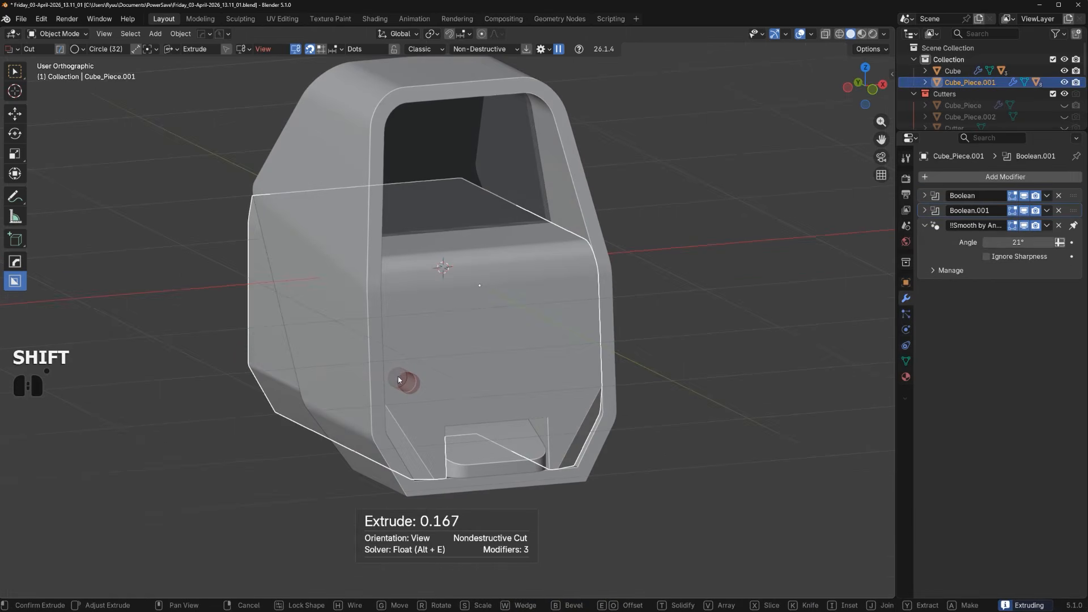
left_click(398, 377, "shift")
key("shift+apostrophe")
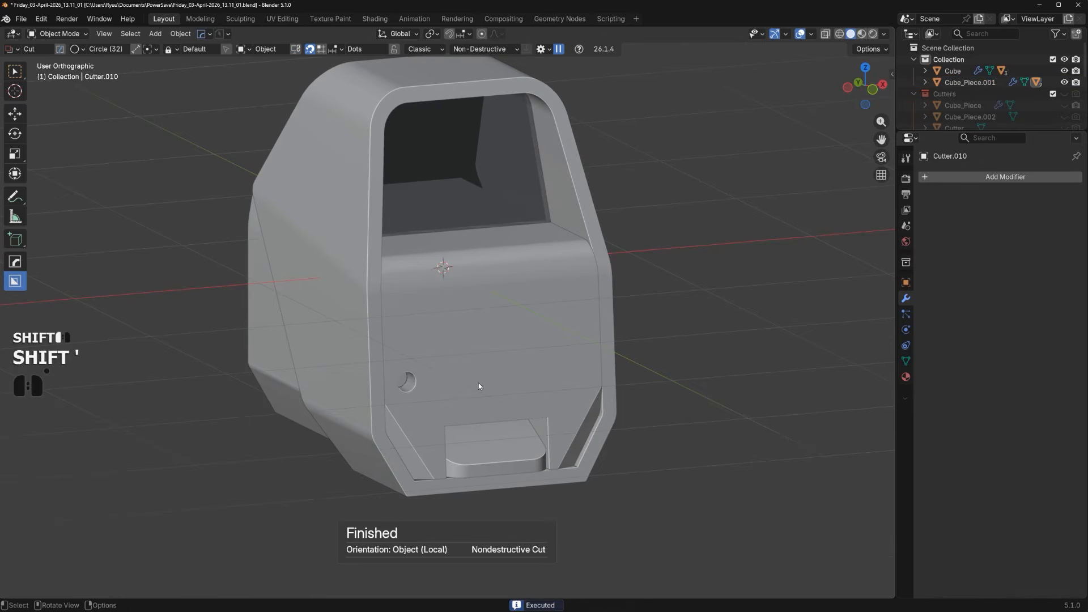
mouse_move(478, 383)
middle_mouse_down("alt")
mouse_move(432, 346)
mouse_move(471, 378)
middle_mouse_up("alt")
key("q")
left_click(469, 372)
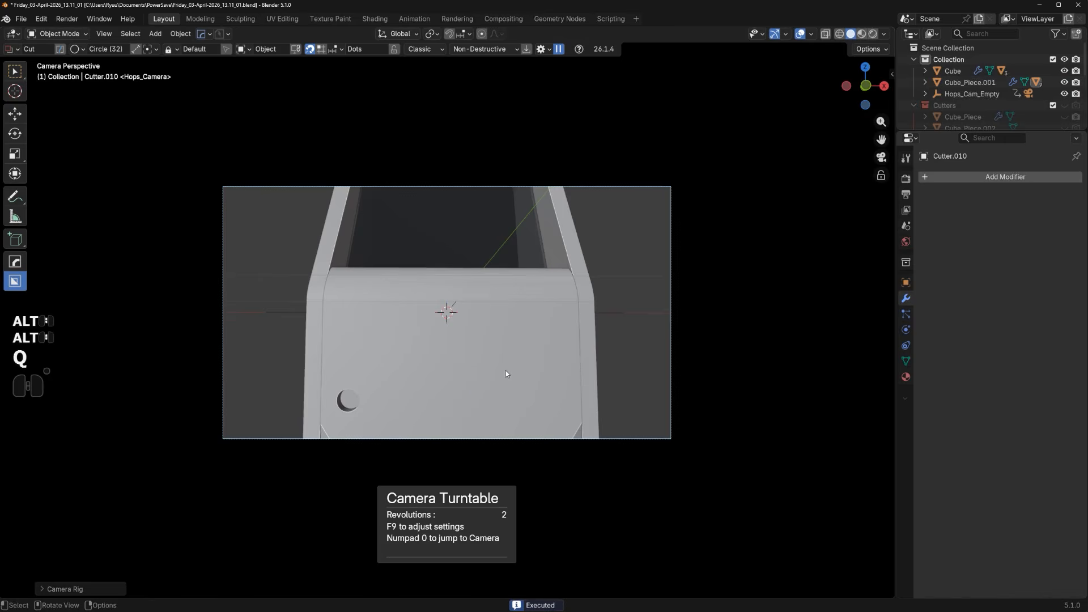
key("x")
left_click(516, 398)
Reveal the small hole's cutter by scrolling through the insert's booleans with HardOps
left_click(450, 380)
key("q")
left_click(449, 403)
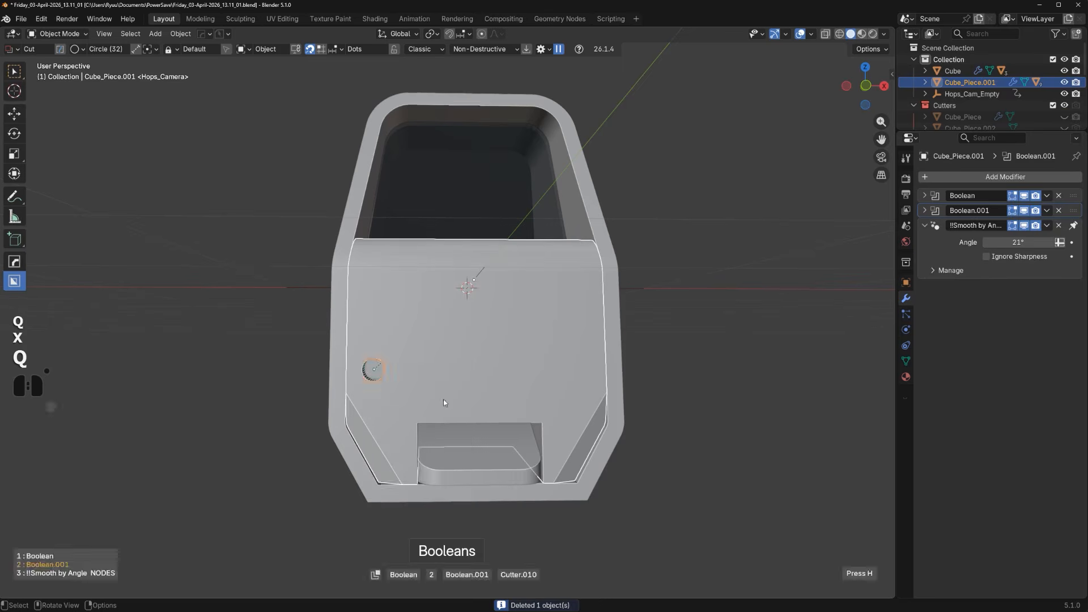
left_click(443, 397)
Duplicate the small hole's cutter mesh about 0.332 m upward along global Z and hide the cutters
middle_click_drag(444, 392, 474, 336, "alt")
key("KP_5")
scroll(437, 378, "up", 3)
key("Tab")
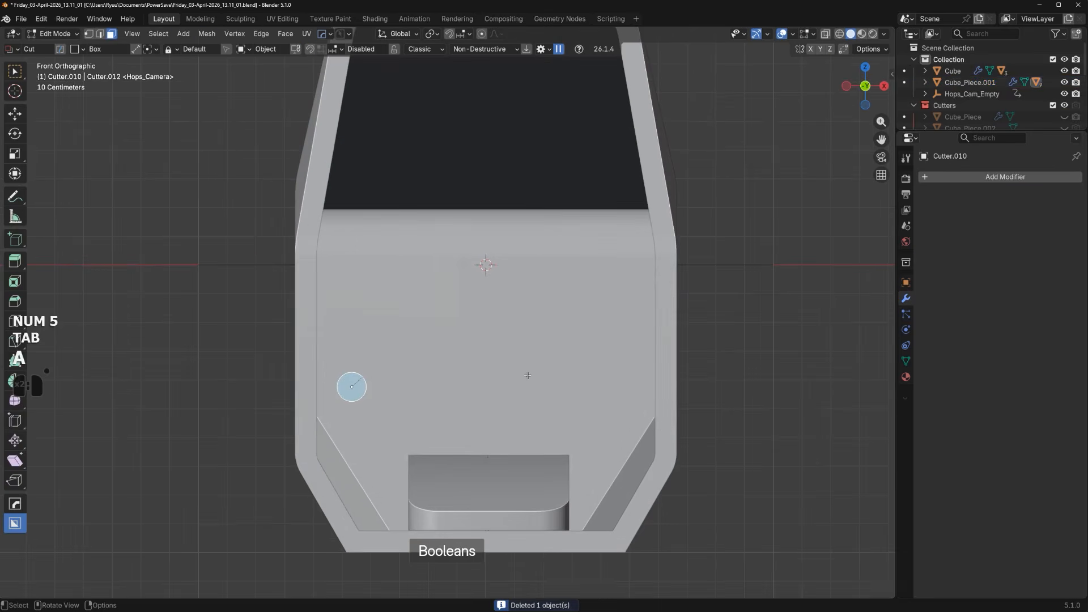
key("a")
key("shift+s")
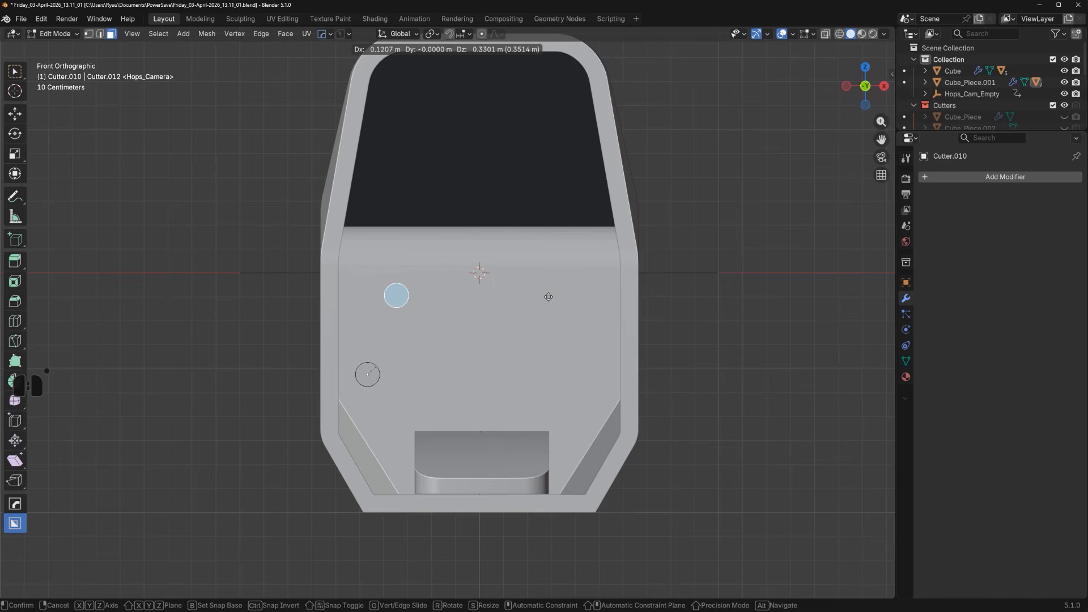
key("z")
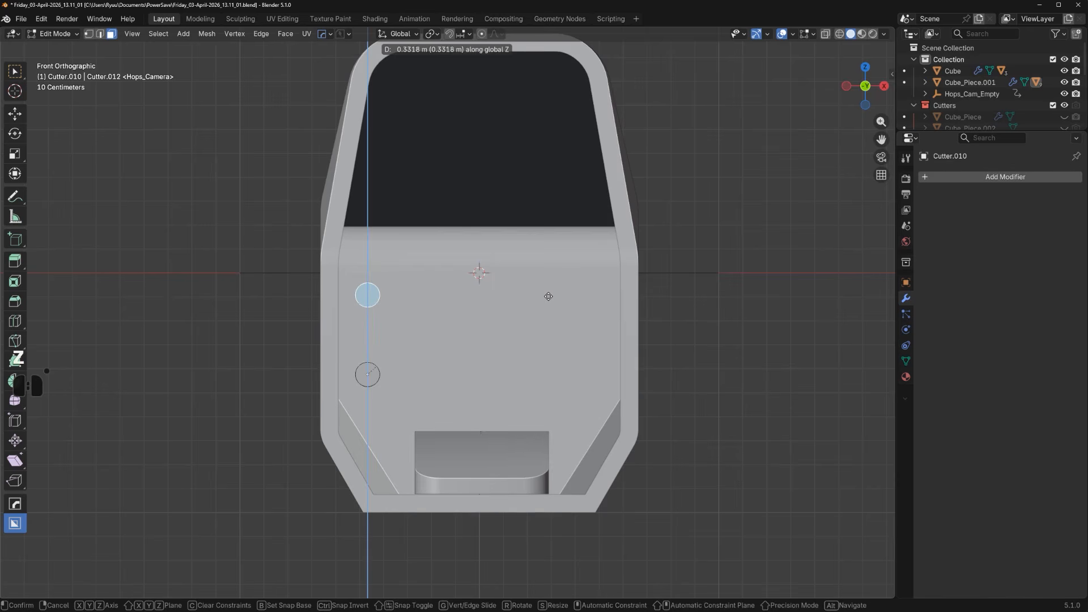
left_click(548, 296)
key("Tab")
key("shift+'")
Mirror the insert with its two small holes from the -X side across X using the HardOps mirror gizmo
scroll(511, 280, "down", 5)
middle_click_drag(537, 328, 590, 352)
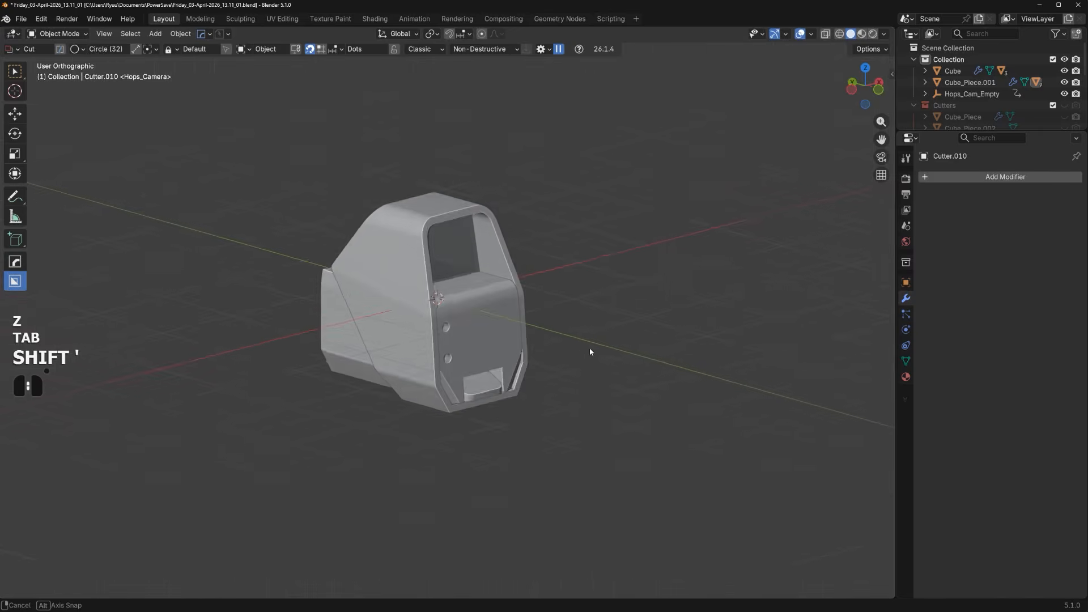
scroll(589, 352, "up", 3)
left_click(501, 346)
key("alt+x")
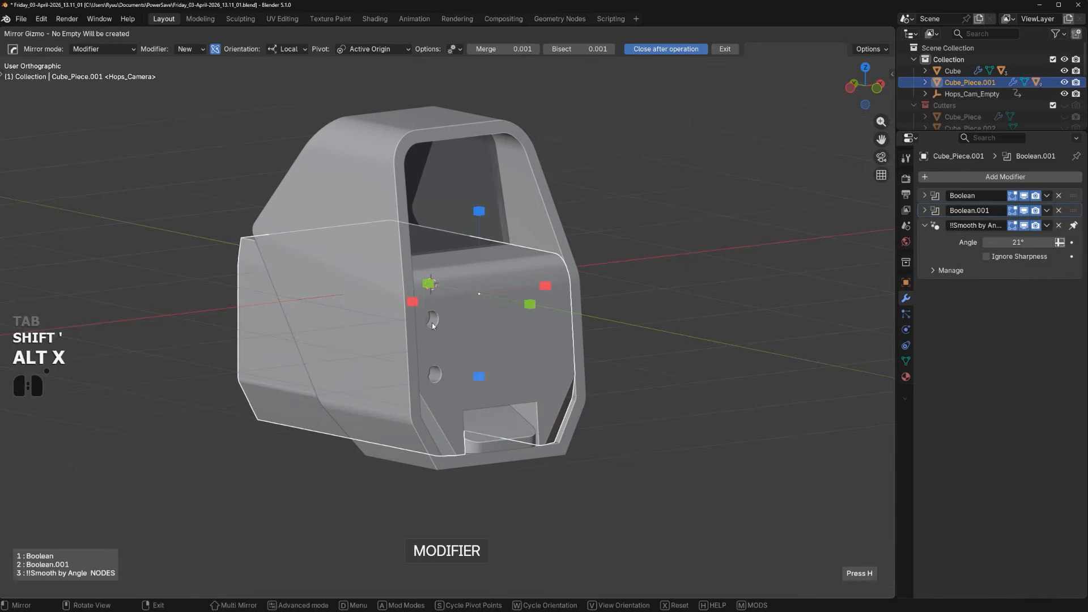
left_click(413, 302)
middle_click_drag(416, 303, 625, 331, "alt")
scroll(482, 356, "up", 3)
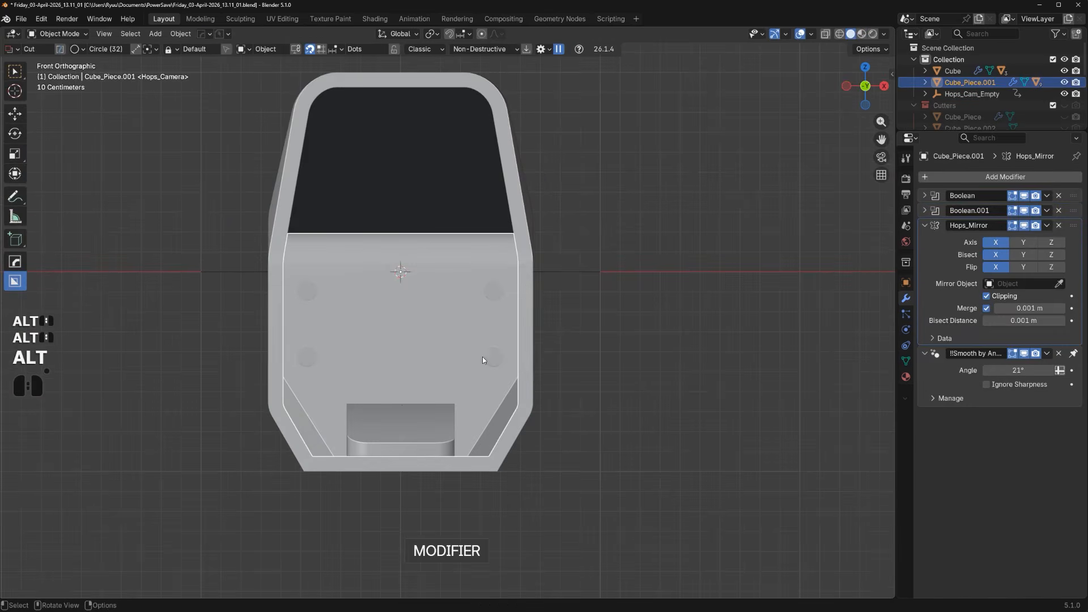
Cut a large circular hole about 0.456 wide into the centre of the insert's front face
key("d")
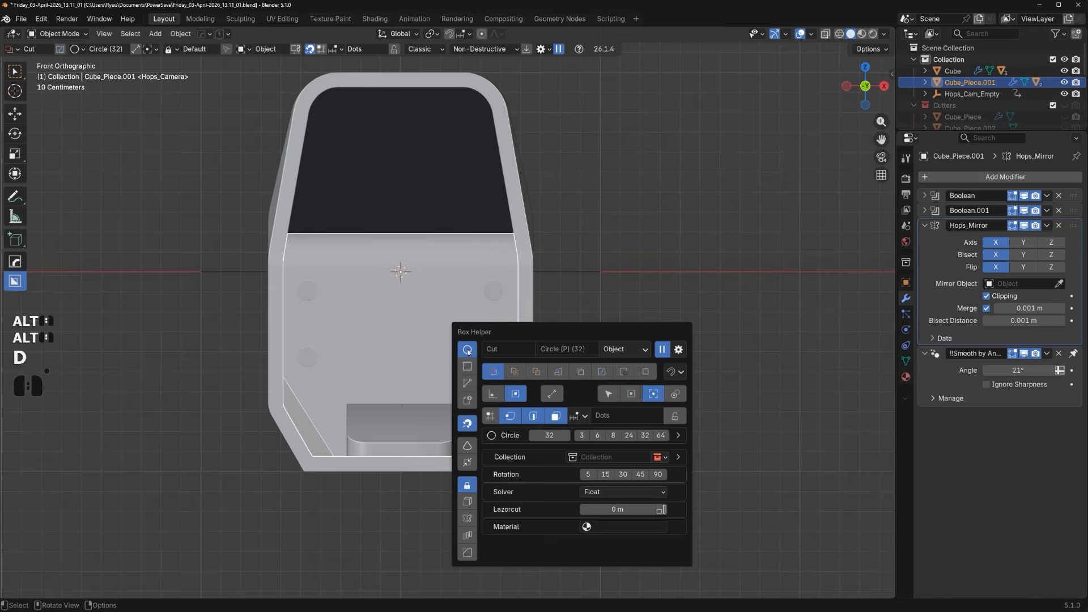
left_click(399, 315)
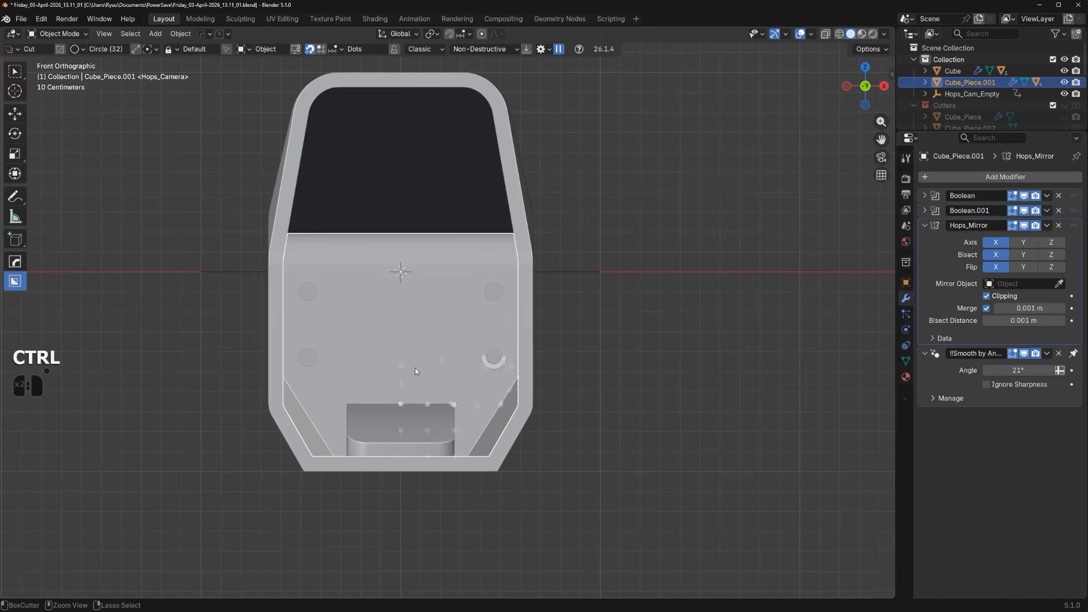
left_click_drag(401, 324, 445, 344, "ctrl")
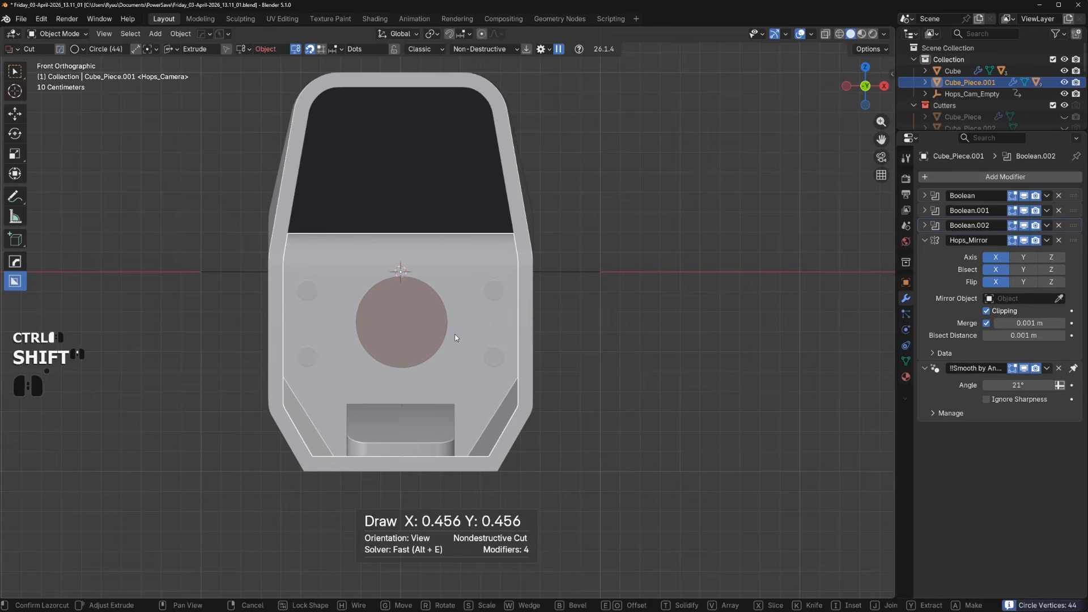
mouse_move(457, 337)
middle_mouse_down()
mouse_move(546, 363)
mouse_move(498, 329)
mouse_move(499, 296)
mouse_move(617, 314)
mouse_move(561, 308)
mouse_move(598, 349)
mouse_move(532, 309)
middle_mouse_up()
left_click(498, 357)
Flip the normals of the large hole cutter's front face and bevel it outward by about 0.114 m
key("Tab")
scroll(533, 309, "up", 3)
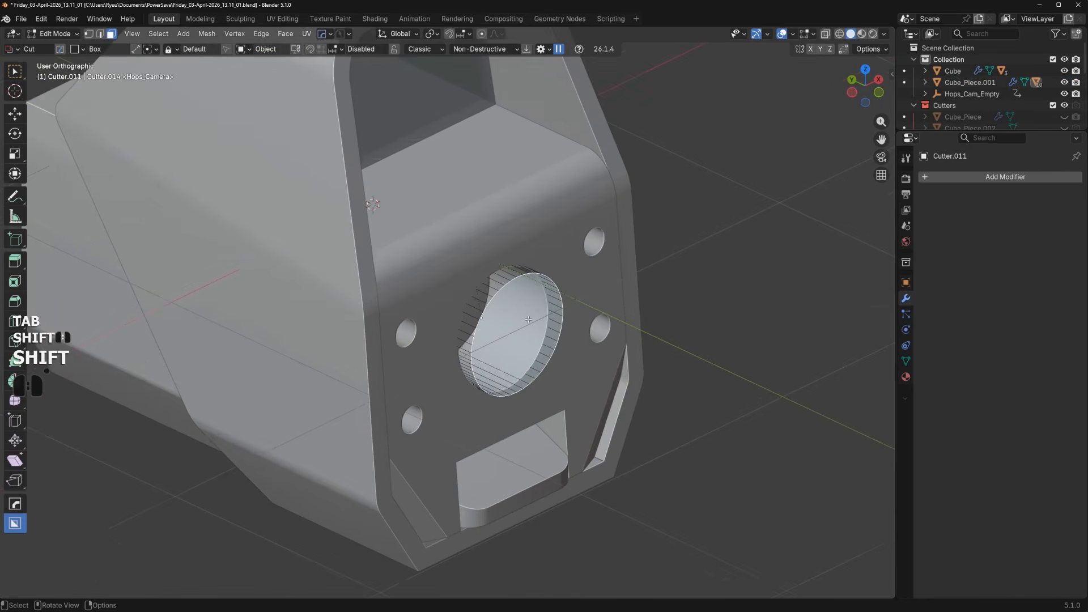
key("alt+n")
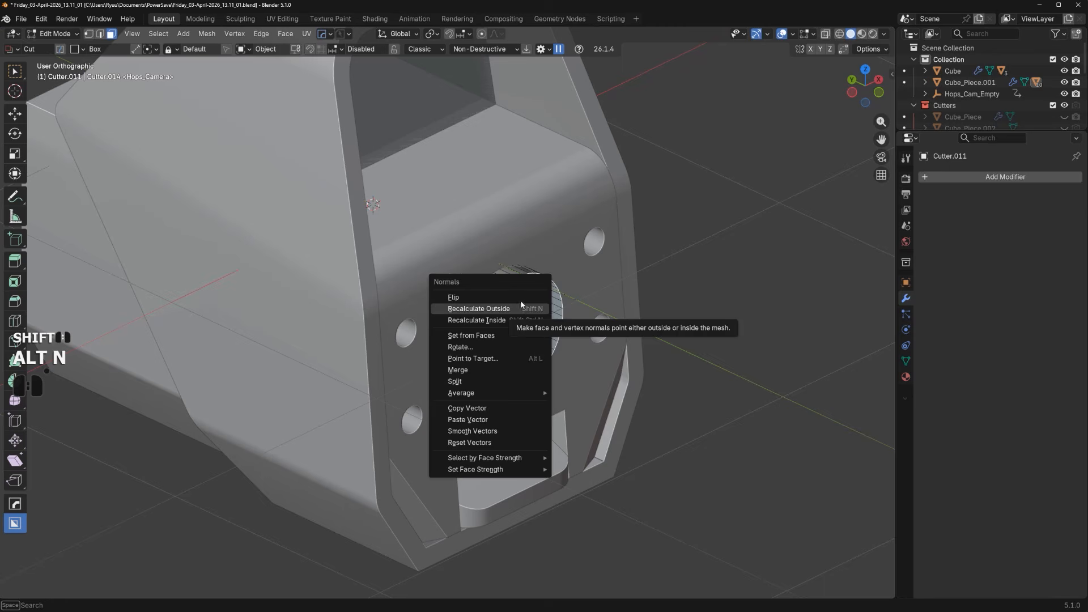
left_click(524, 297)
key("ctrl+b")
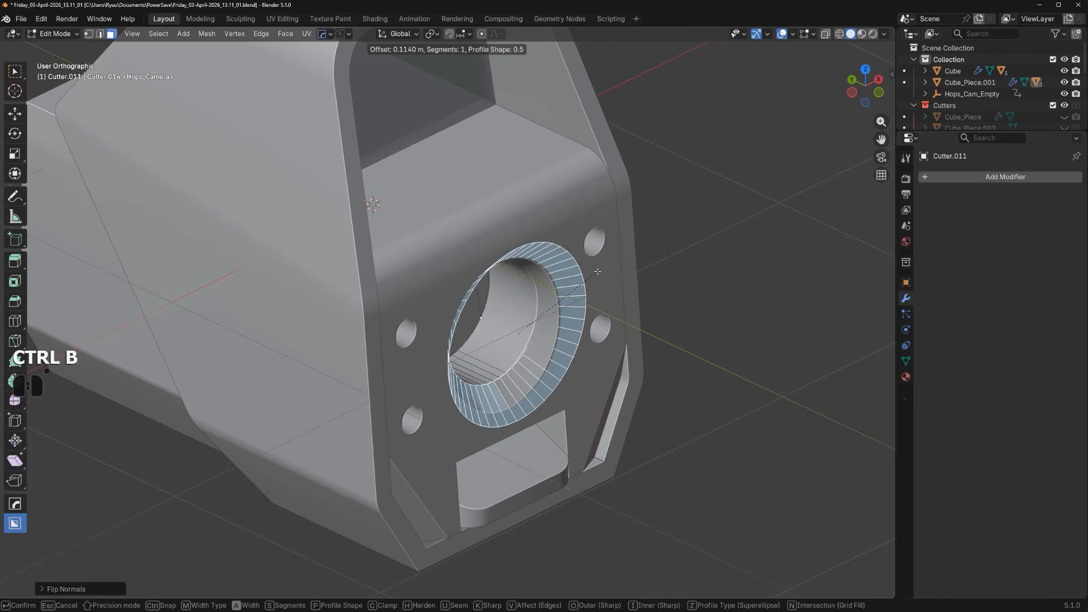
left_click(597, 271)
key("Tab")
key("shift+'")
Move the large hole's cutter about 0.05 m upward along global Z
scroll(583, 170, "down", 2)
middle_click_drag(577, 338, 442, 306)
middle_click_drag(442, 305, 510, 308, "alt")
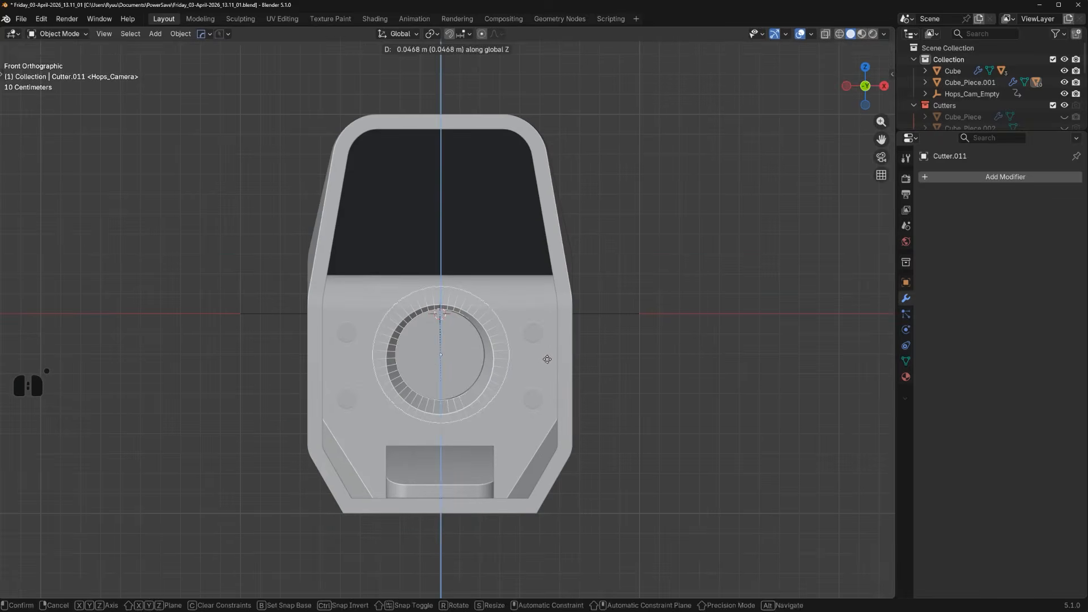
left_click(545, 362)
Rotate the large hole's cutter in the side view to follow the slope of the insert's front face
middle_click_drag(546, 363, 551, 358, "alt")
scroll(584, 357, "up", 3)
key("r")
key("r")
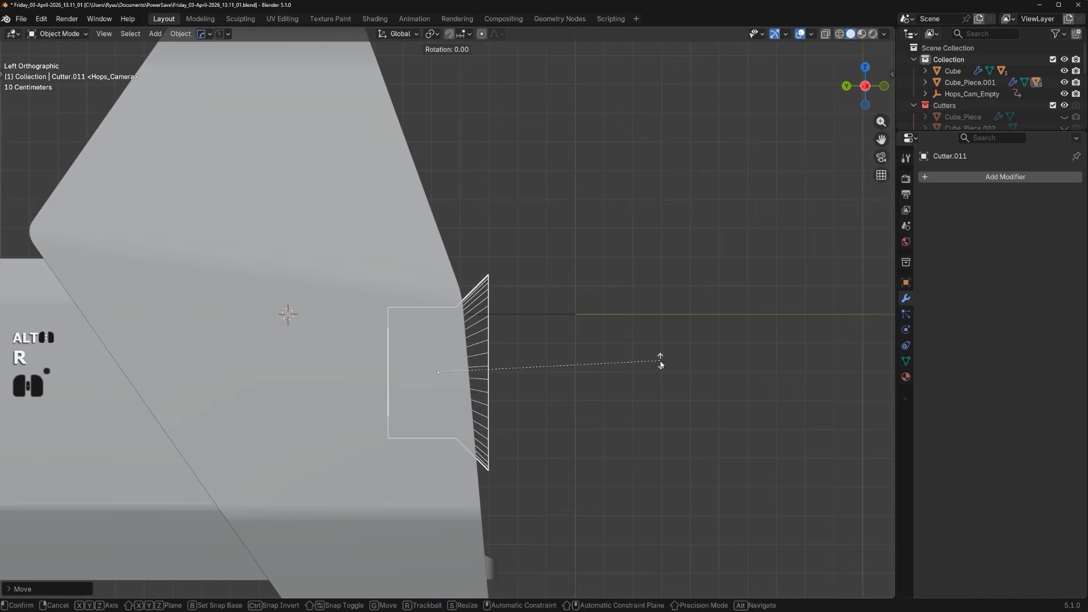
left_click(657, 357)
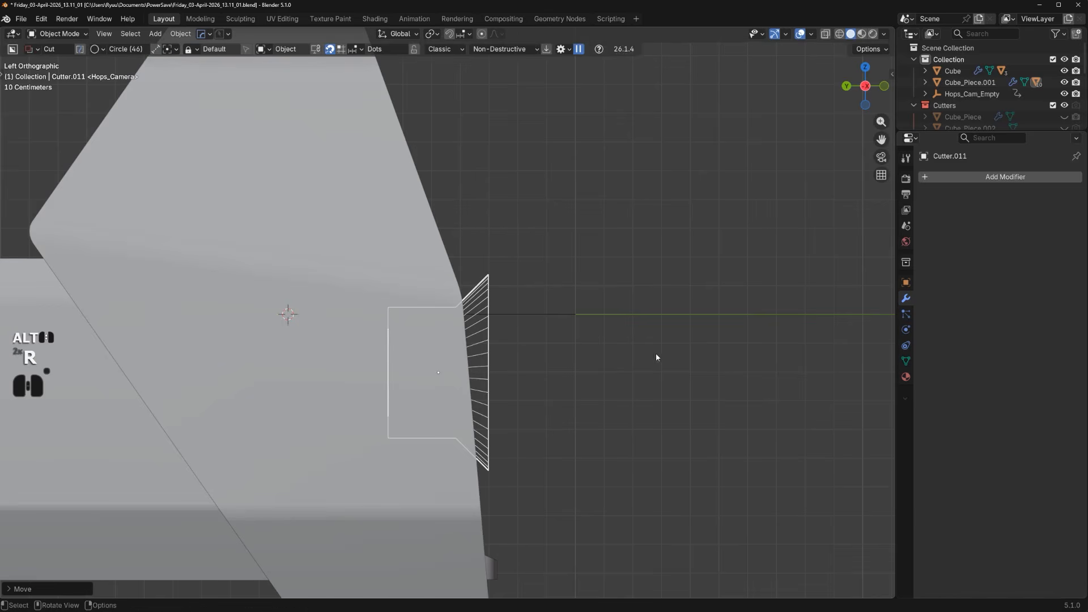
left_click(464, 32)
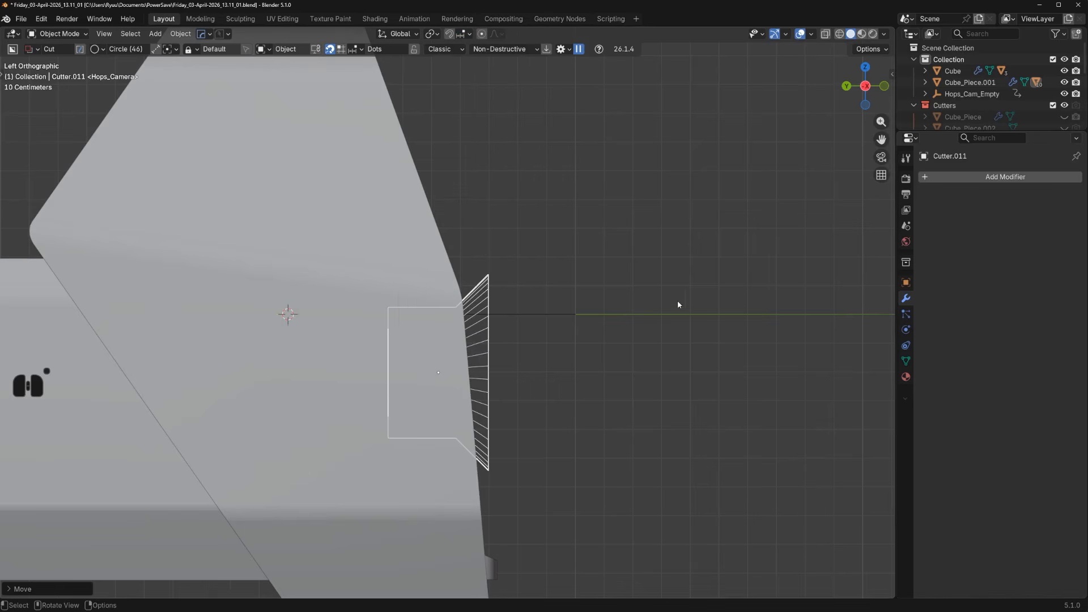
key("r")
key("ctrl")
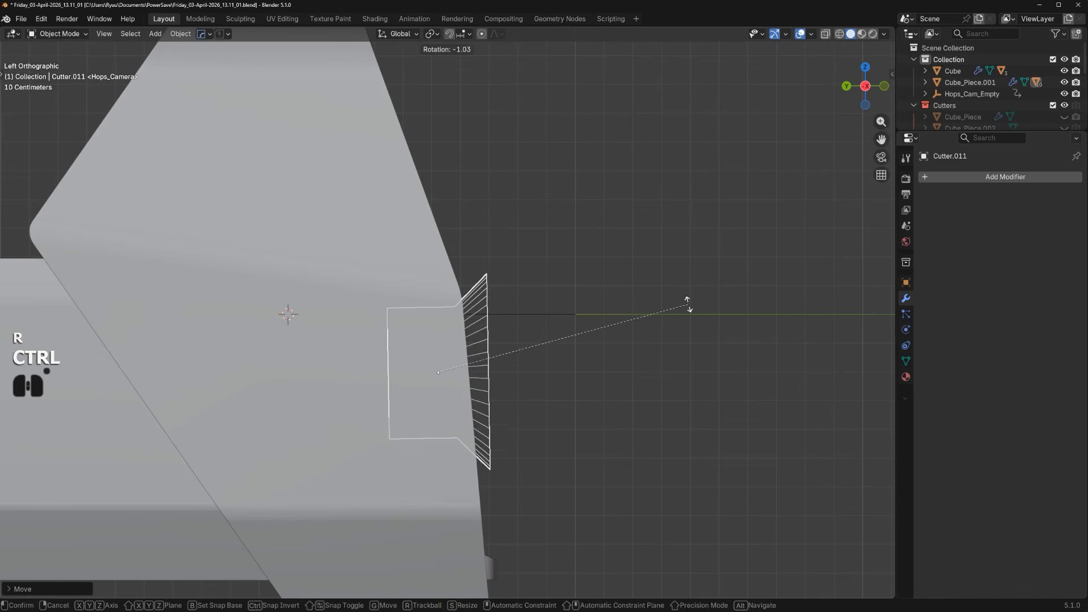
left_click(684, 290, "ctrl")
Enter Edit Mode on the lower insert and try to add a loop cut to its mesh
middle_click_drag(682, 332, 577, 352, "alt")
scroll(705, 355, "down", 4)
scroll(575, 348, "up", 5)
left_click(542, 286)
key("Tab")
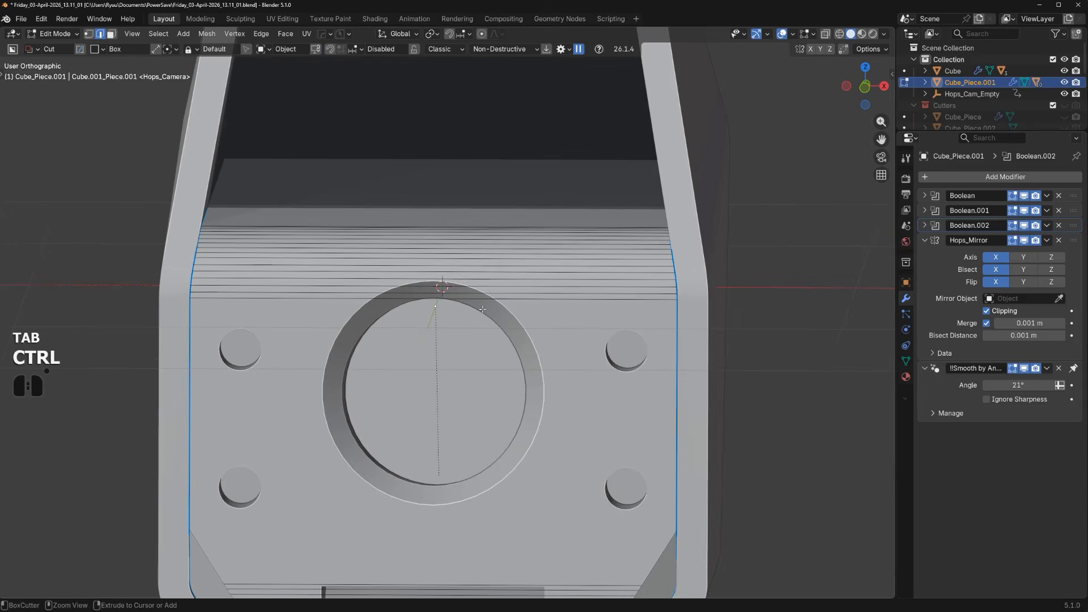
key("ctrl+r")
right_click(511, 262)
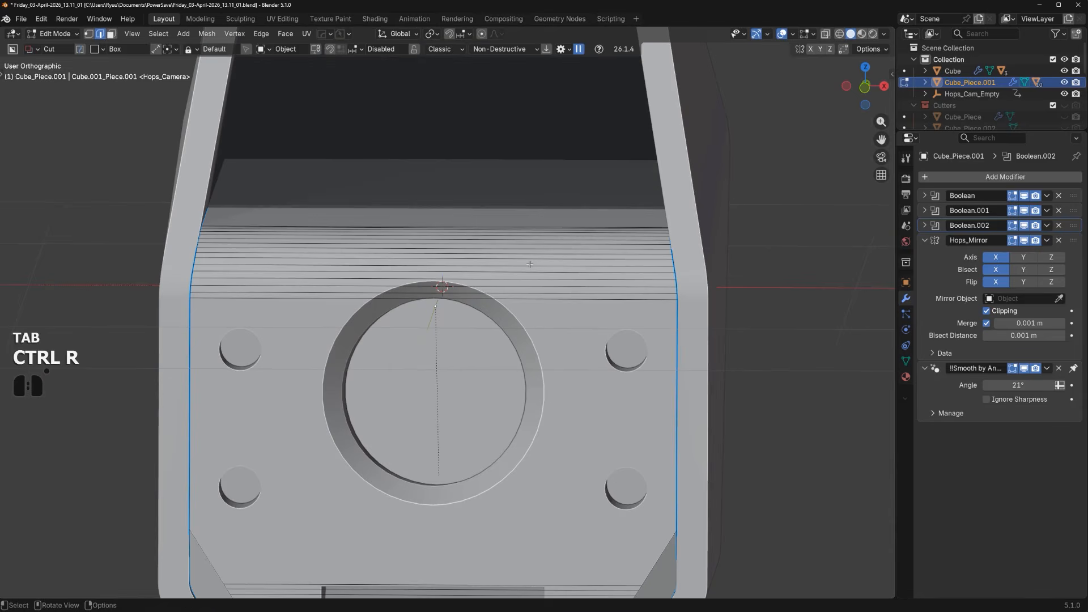
middle_click_drag(529, 264, 526, 260, "alt")
middle_click_drag(545, 406, 539, 286, "shift")
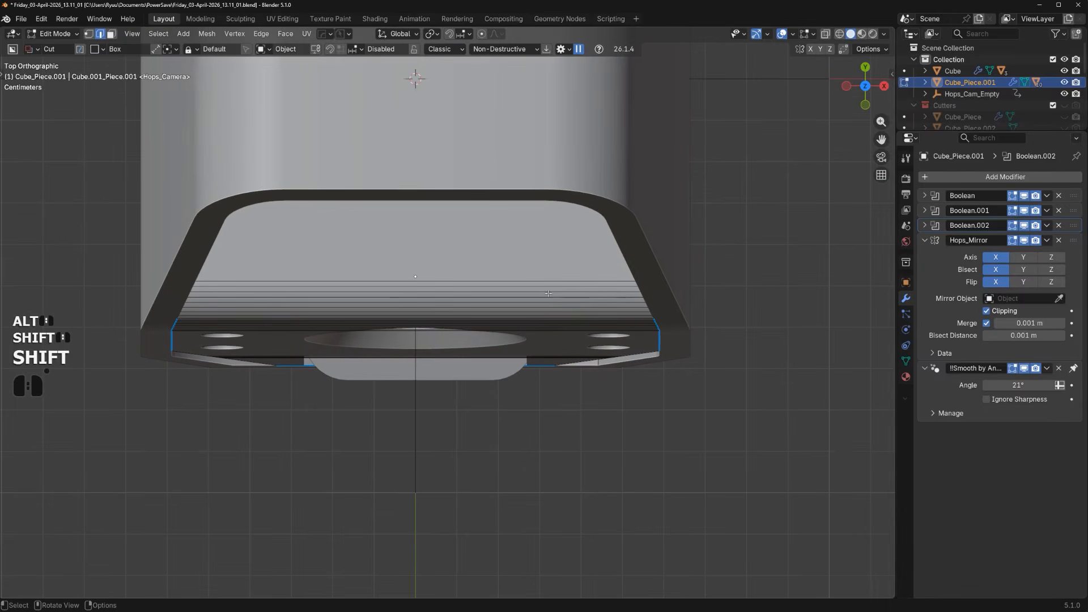
middle_click_drag(572, 320, 527, 238, "alt")
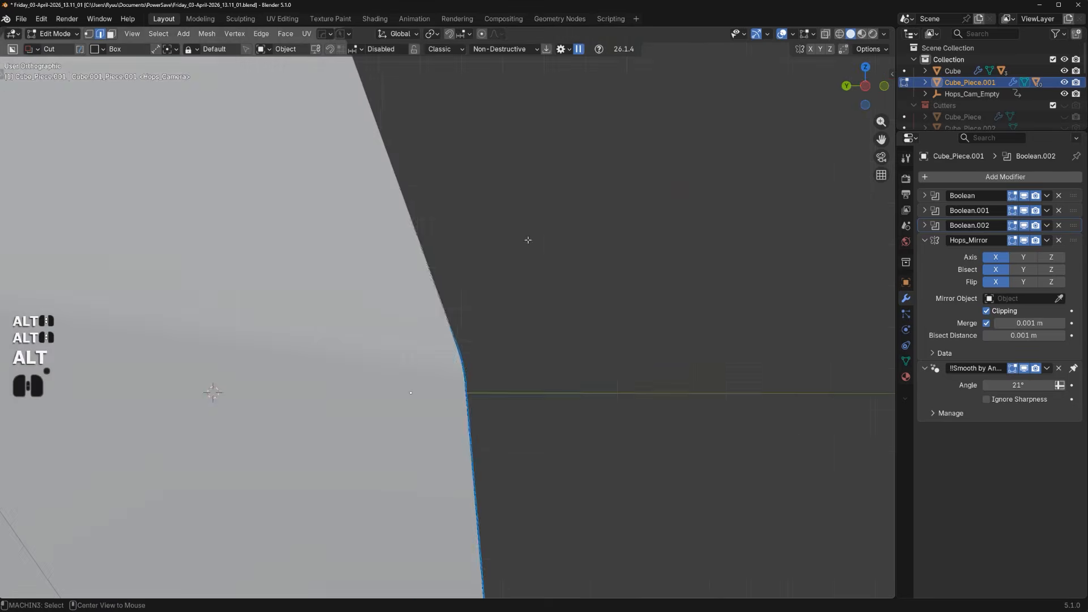
scroll(410, 238, "down", 5)
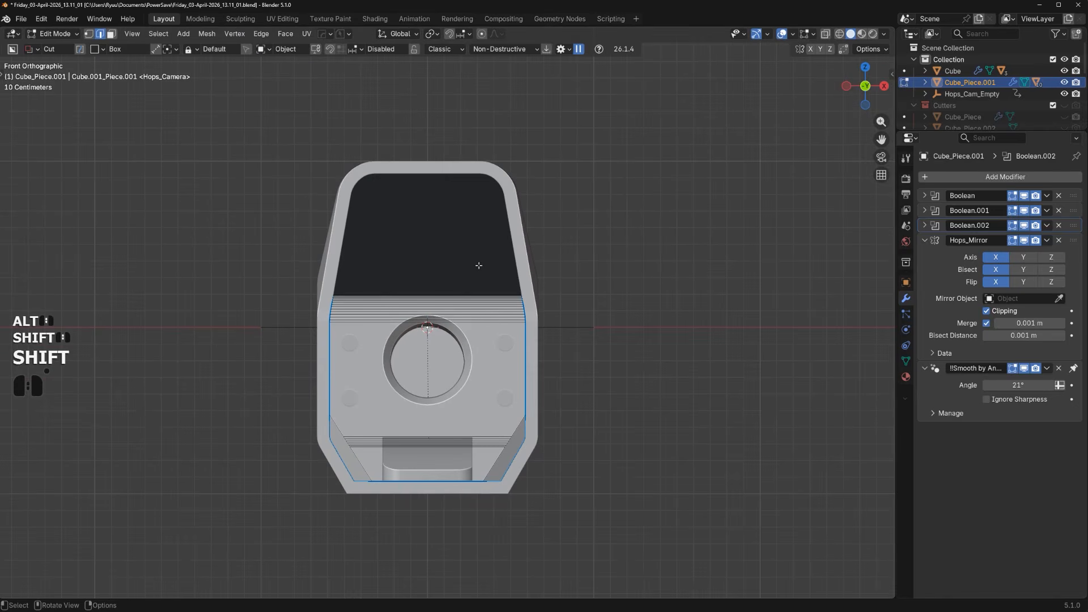
Try a box knife cut down the insert on the +X side of the large hole and undo it
mouse_move(475, 257)
left_mouse_down()
mouse_move(503, 472)
mouse_move(693, 469)
left_mouse_up()
key("k")
key("space")
scroll(436, 397, "up", 3)
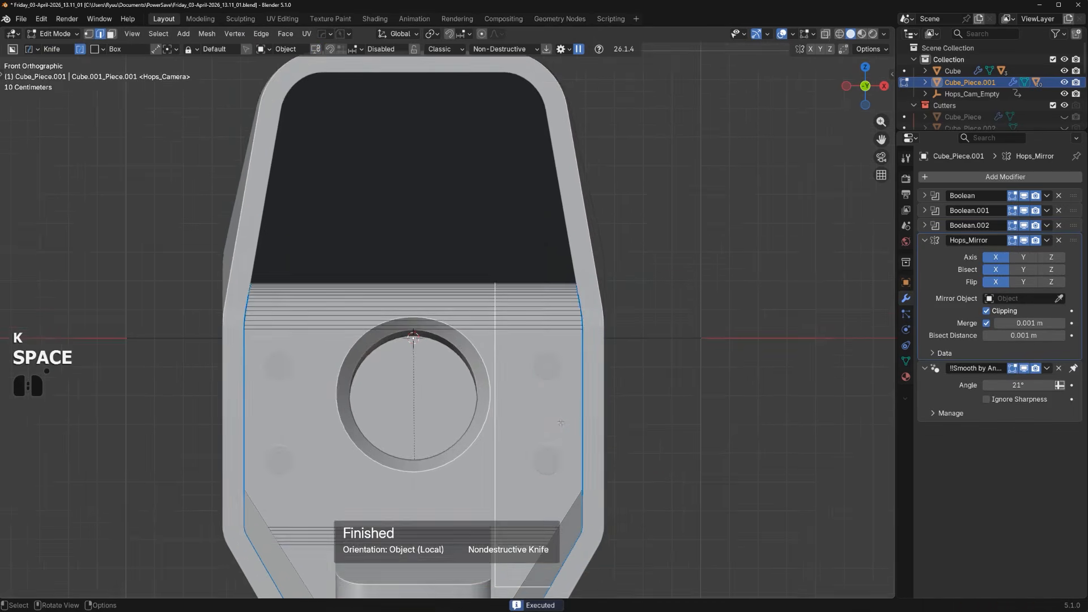
middle_click_drag(529, 259, 449, 189, "shift")
key("ctrl+z")
Knife a vertical line down the insert on the +X side of the large hole with a box and symmetrize it across X
scroll(450, 189, "down", 2)
left_click_drag(437, 163, 631, 561)
key("space")
middle_click_drag(541, 366, 572, 414, "shift")
key("alt+x")
scroll(438, 303, "up", 5)
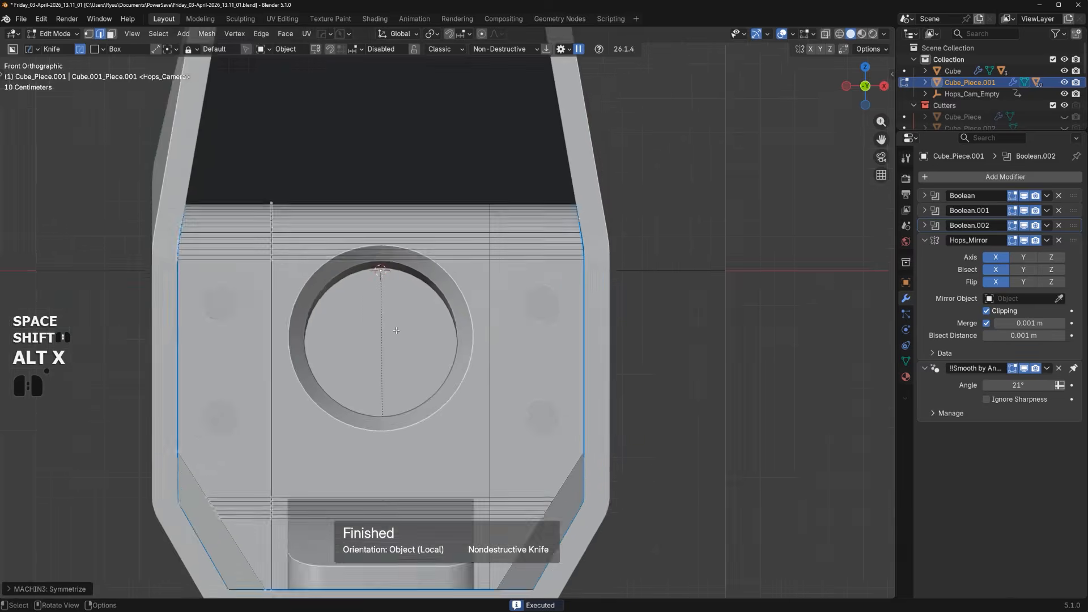
Add a dense set of evenly spaced vertical loop cuts down the insert between the two knifed lines, then leave Edit Mode
middle_click_drag(438, 303, 506, 393, "shift")
middle_click_drag(511, 312, 524, 328)
key("ctrl+r")
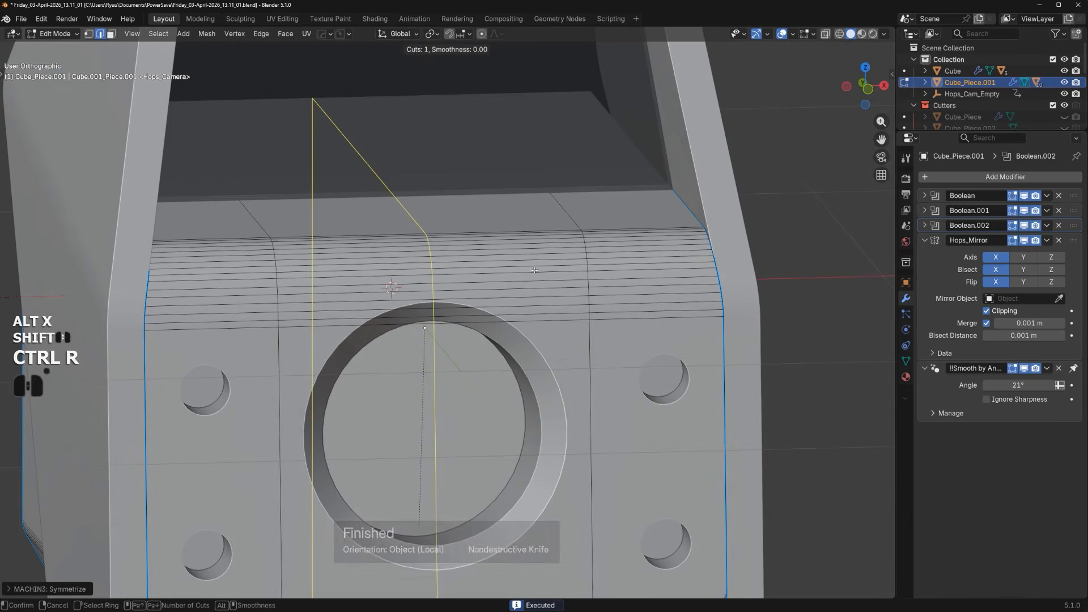
scroll(535, 283, "up", 18)
left_click(536, 282)
right_click(537, 283)
key("Tab")
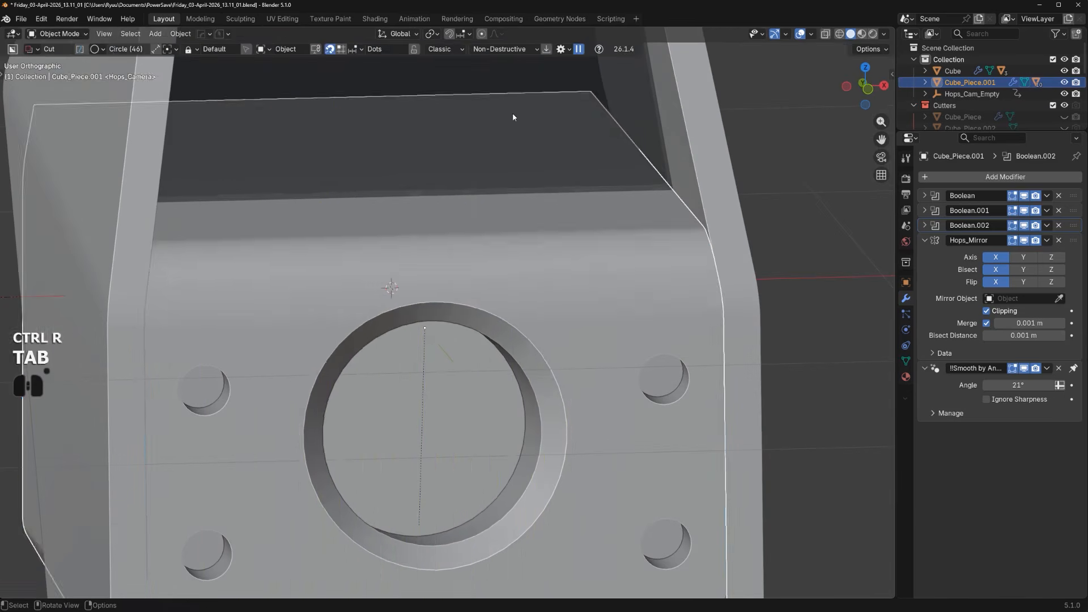
Add a HardOps bevel modifier to the insert with 3 segments, width about 0.003 m, profile 0.50 and a 30° angle limit
scroll(491, 249, "up", 3)
middle_click_drag(489, 267, 481, 248)
scroll(483, 249, "down", 3)
key("q")
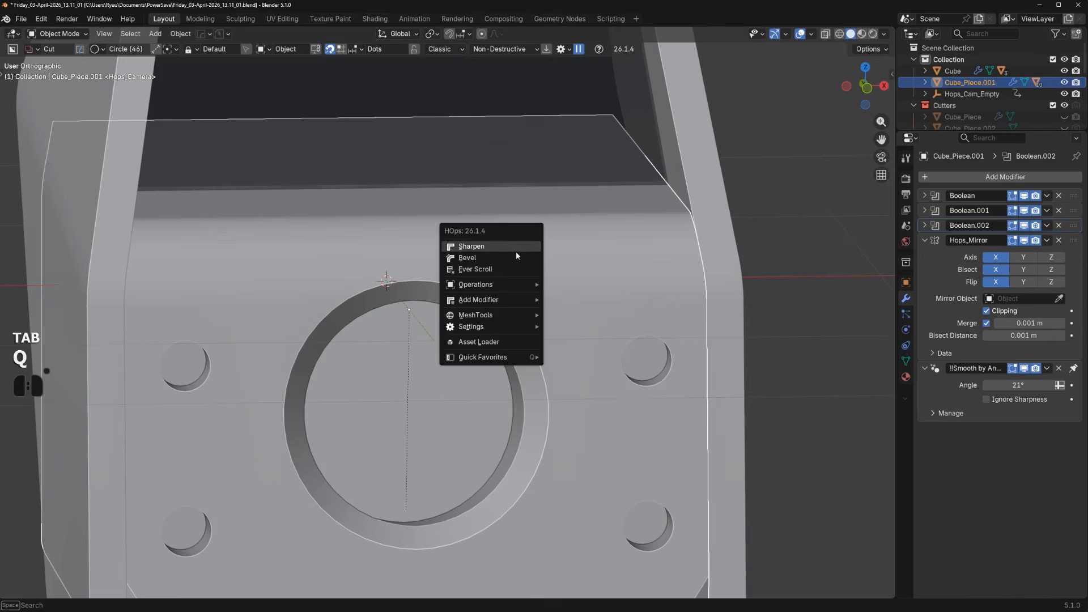
left_click(516, 258)
key("1")
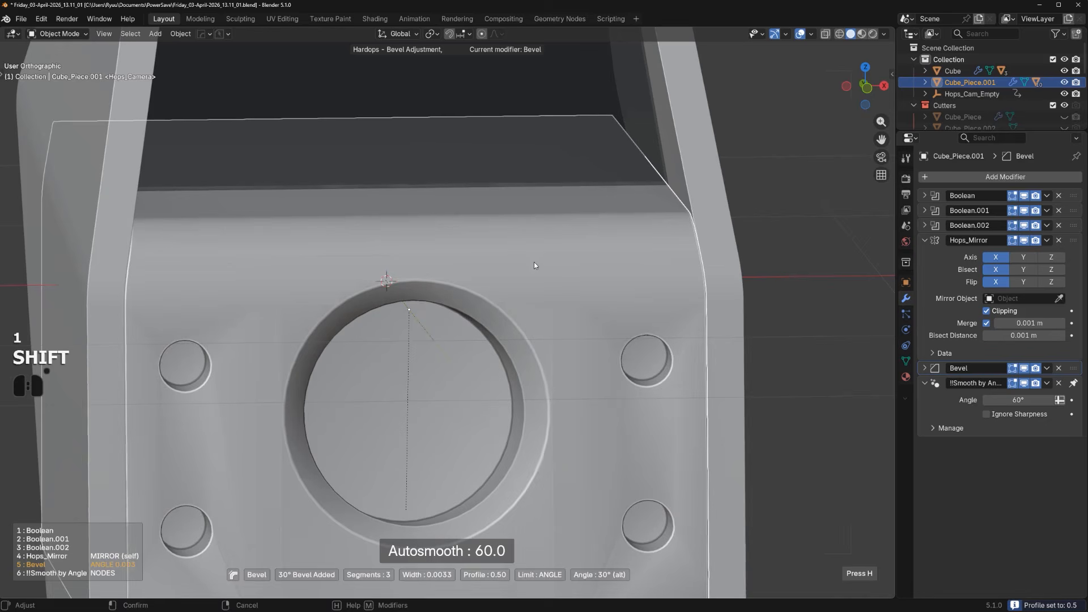
left_click(533, 262)
Add a Weighted Normal modifier with Keep Sharp to the insert through HardOps
key("q")
left_click(528, 251, "alt")
scroll(525, 269, "down", 4)
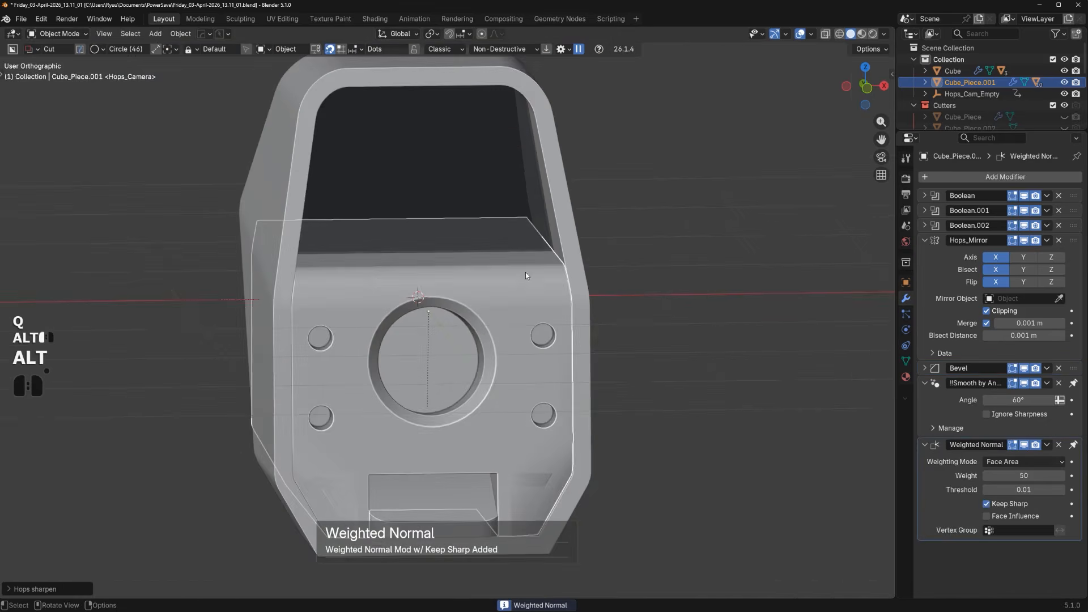
Mark the slanted edges of both lower corner cuts on the insert with the HardOps Mark operation
middle_click_drag(525, 272, 497, 268)
scroll(431, 400, "up", 4)
middle_click_drag(431, 403, 467, 205, "shift")
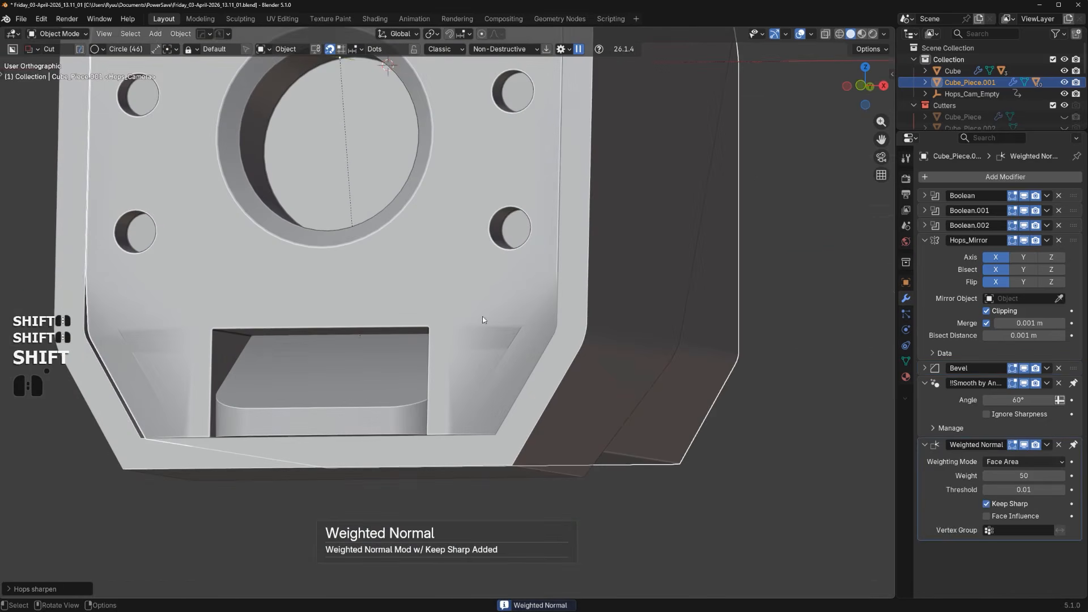
key("Tab")
left_click(536, 322, "ctrl")
key("q")
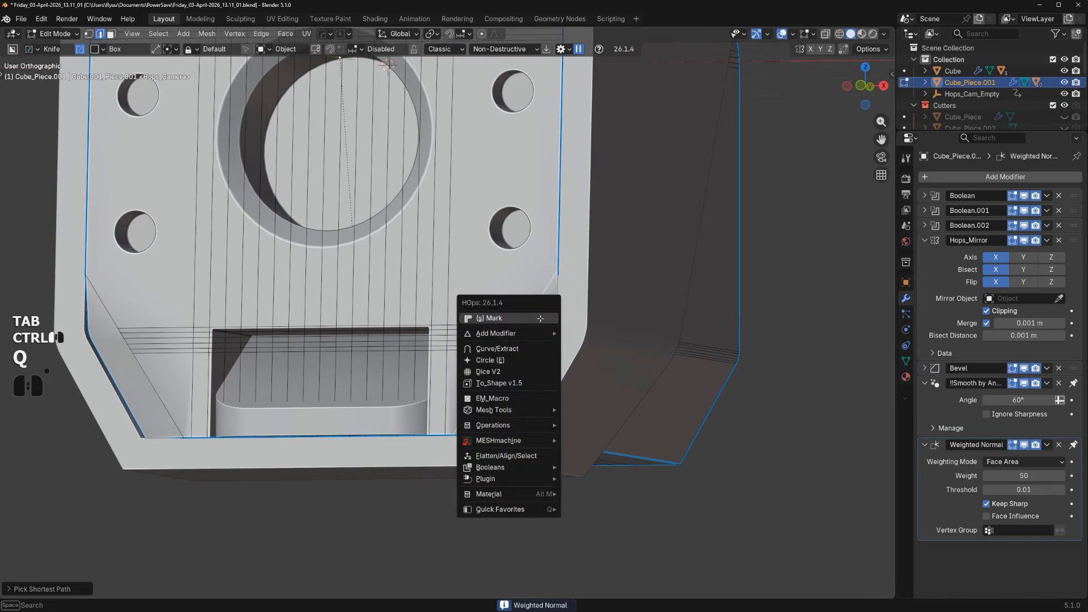
left_click(538, 320)
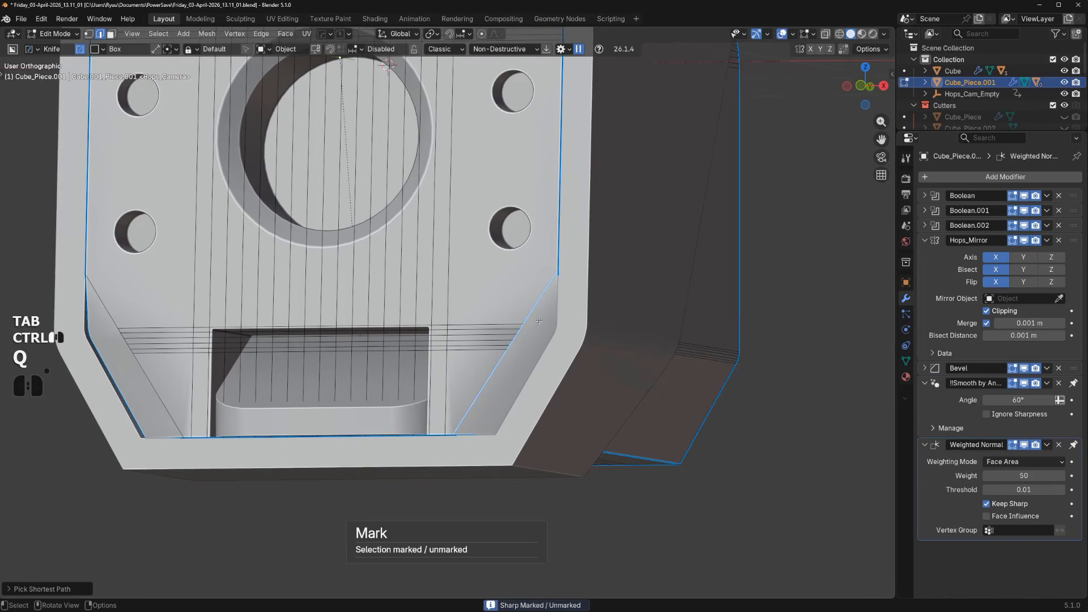
left_click(151, 388, "ctrl")
key("q")
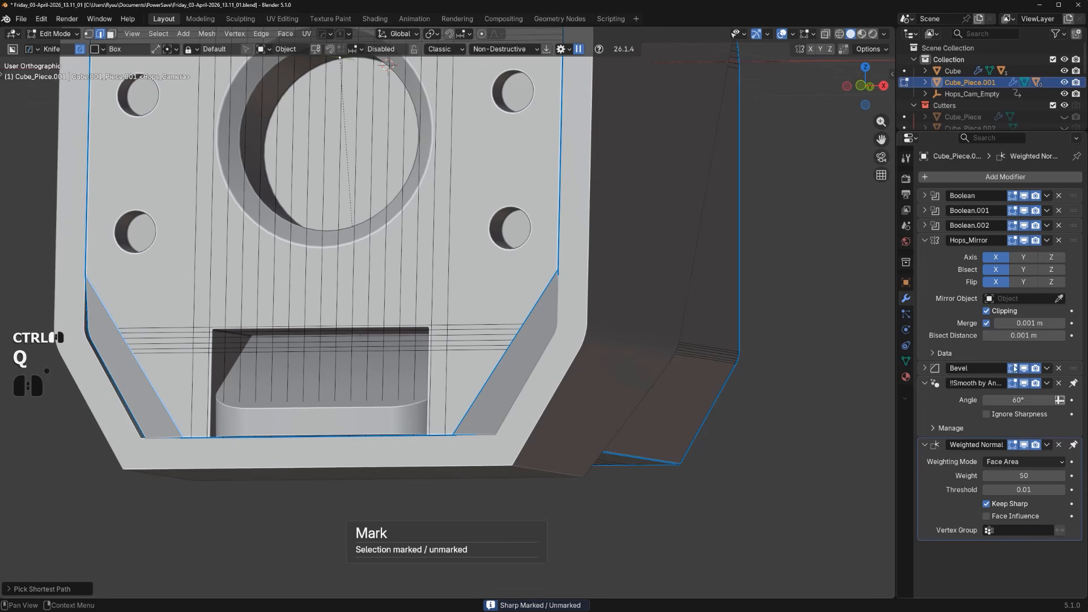
Set the insert's bevel modifier Limit Method to Weight and return to Object Mode
left_click(925, 369)
left_click(1017, 446)
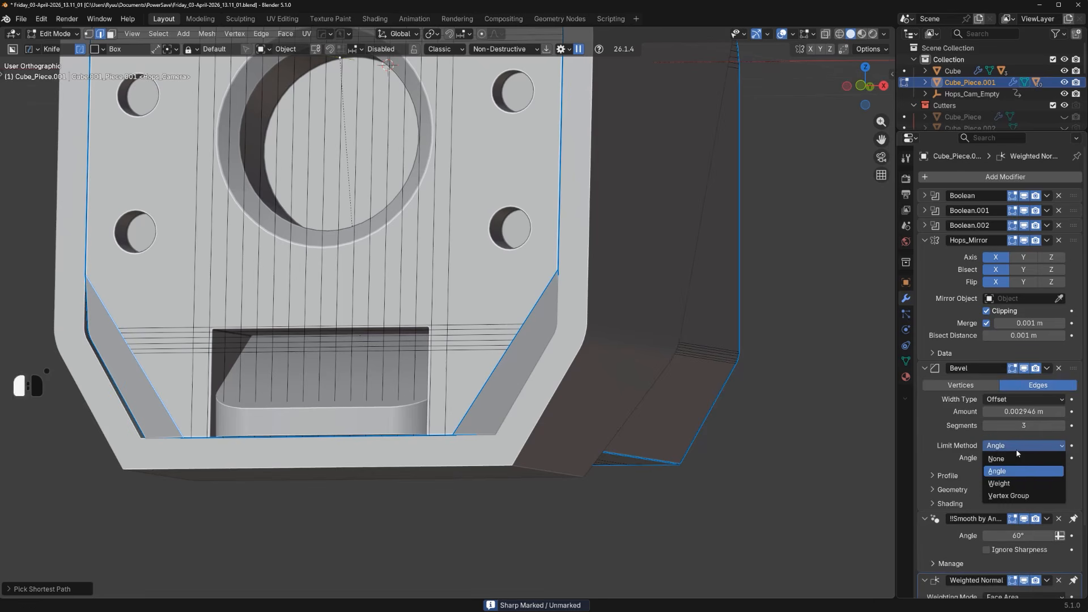
left_click(1021, 482)
key("Tab")
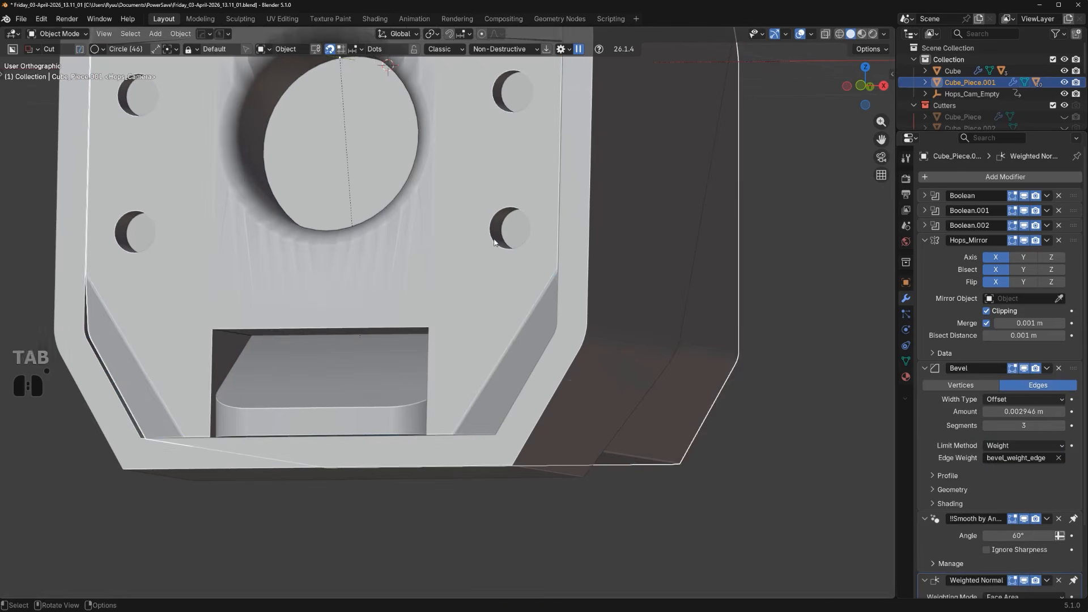
Apply the insert's three Boolean modifiers with HardOps Csharp
middle_click_drag(520, 129, 541, 400, "shift")
key("Tab")
scroll(542, 397, "up", 1)
key("Tab")
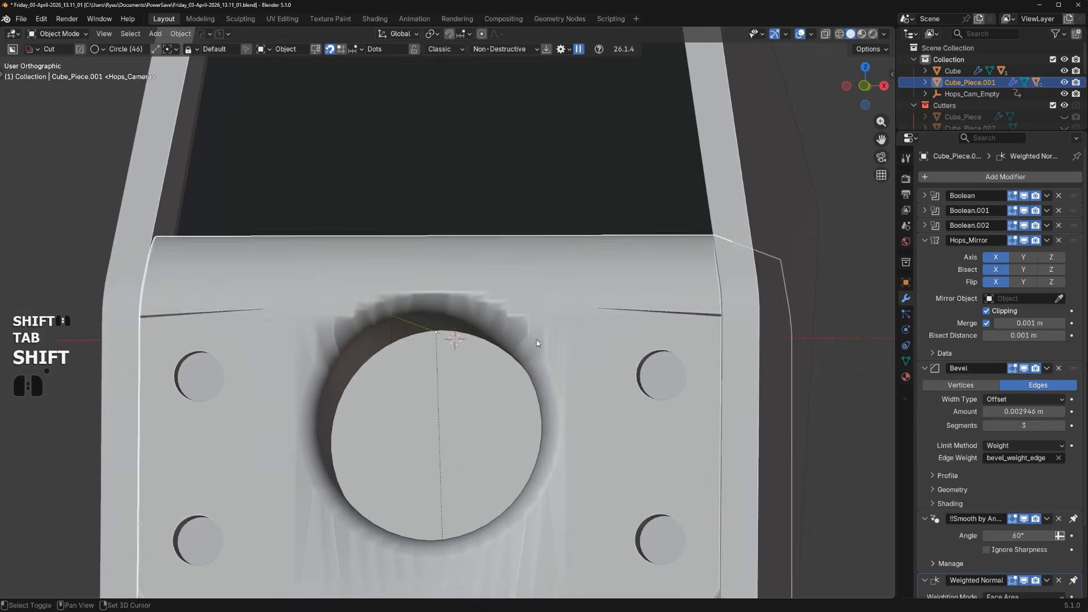
middle_click_drag(524, 333, 579, 324, "shift")
scroll(579, 324, "up", 1)
middle_click_drag(579, 324, 600, 341)
key("shift+q")
left_click(688, 345, "ctrl")
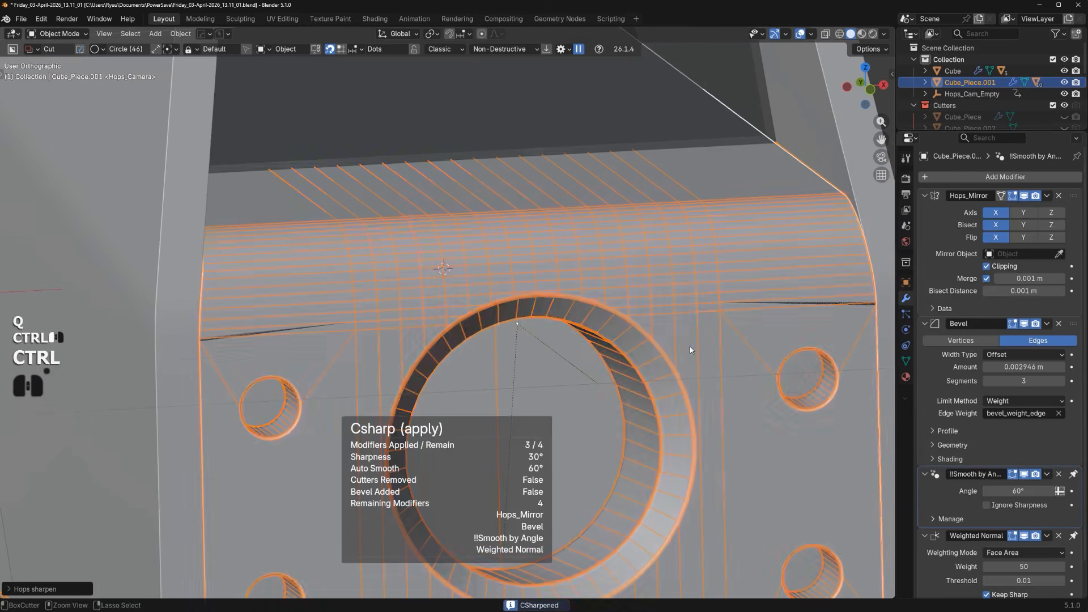
Select the large hole's upper outer rim edges and run MESHmachine Boolean Cleanup on side A with threshold 0.0083
scroll(600, 237, "up", 1)
middle_click_drag(689, 346, 630, 229, "shift")
key("Tab")
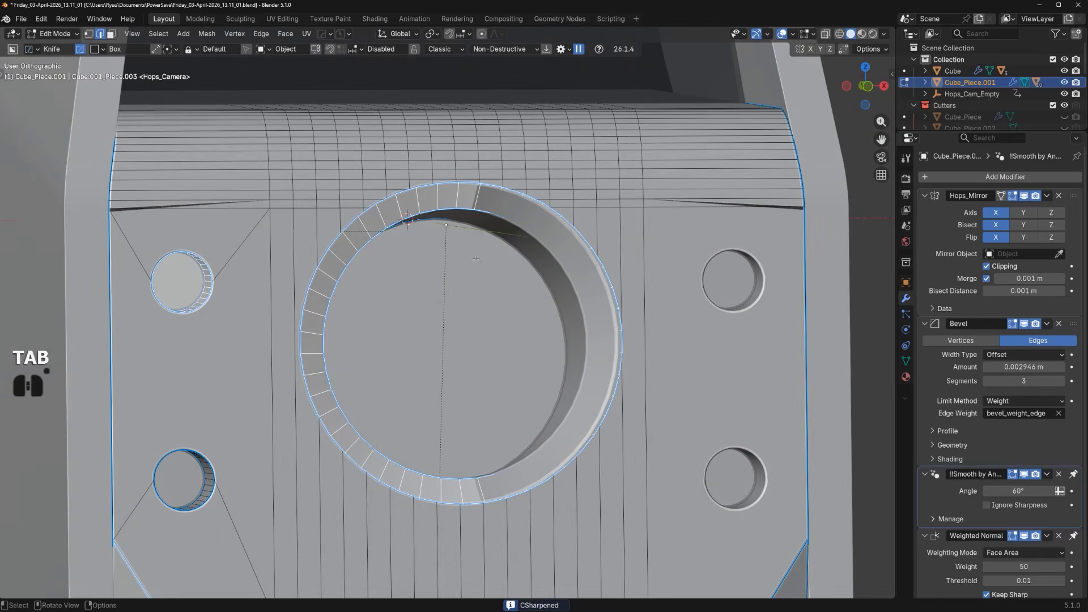
middle_click_drag(504, 232, 493, 233)
scroll(493, 234, "up", 2)
middle_click_drag(669, 189, 536, 336, "shift")
key("Tab")
scroll(641, 247, "up", 1)
scroll(537, 336, "up", 4)
middle_click_drag(551, 227, 551, 274, "shift")
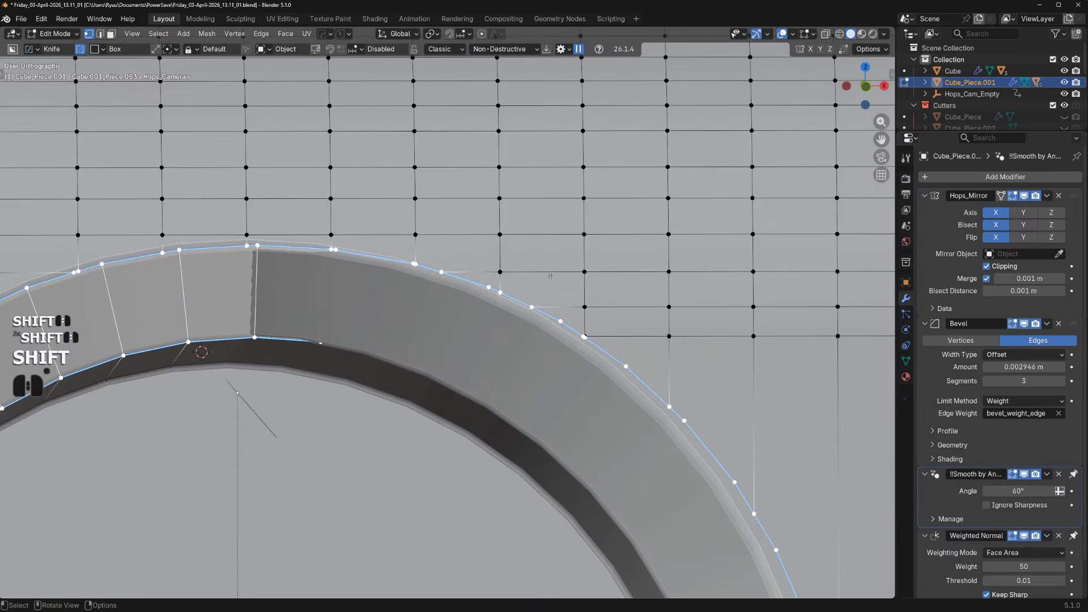
key("Tab")
scroll(630, 366, "down", 3)
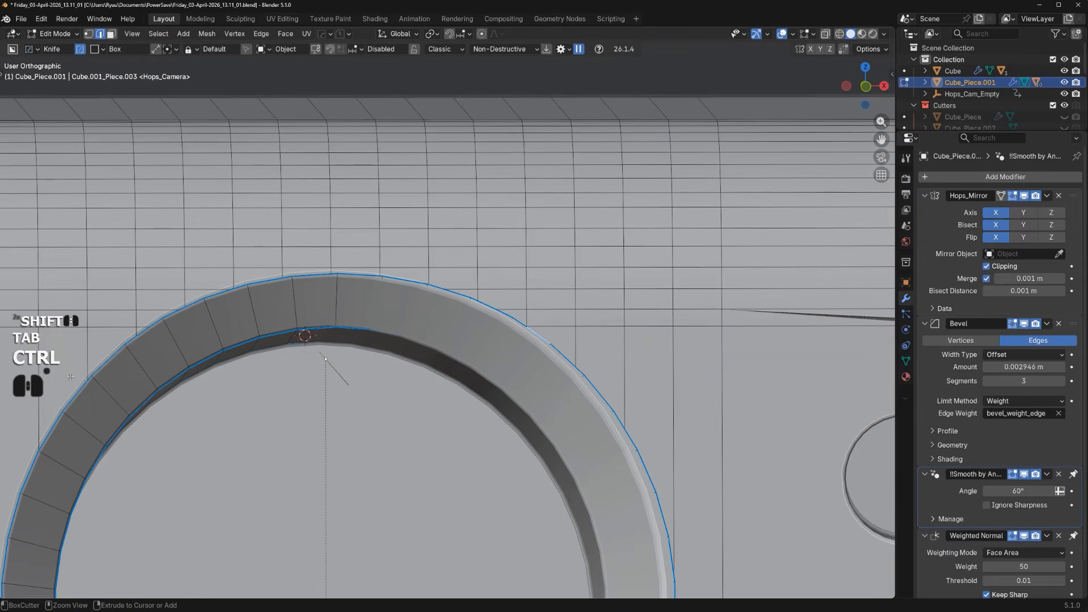
left_click(372, 330, "ctrl")
key("y")
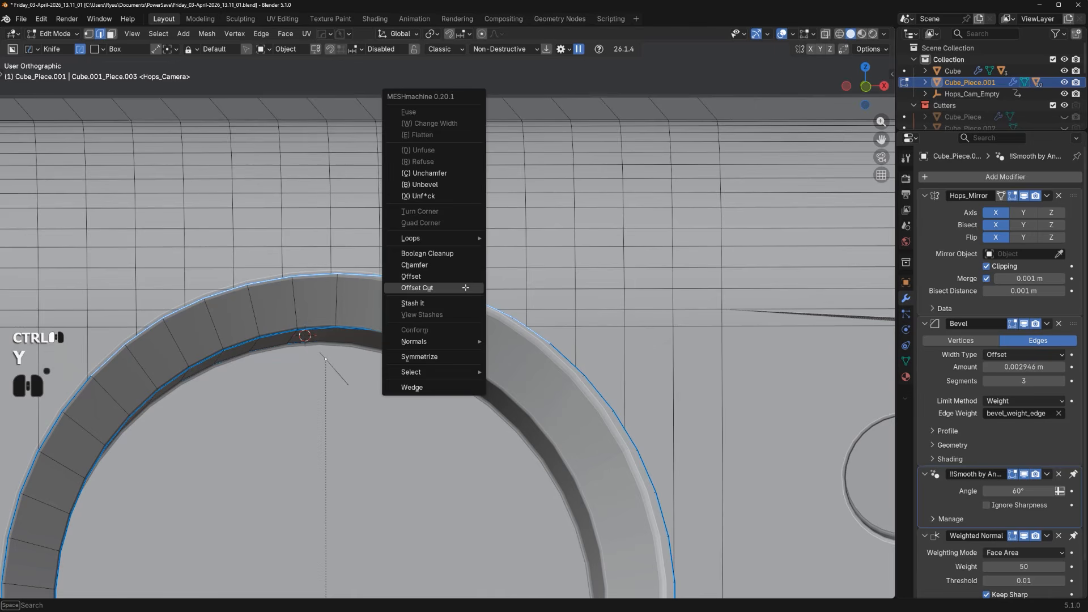
left_click(464, 252)
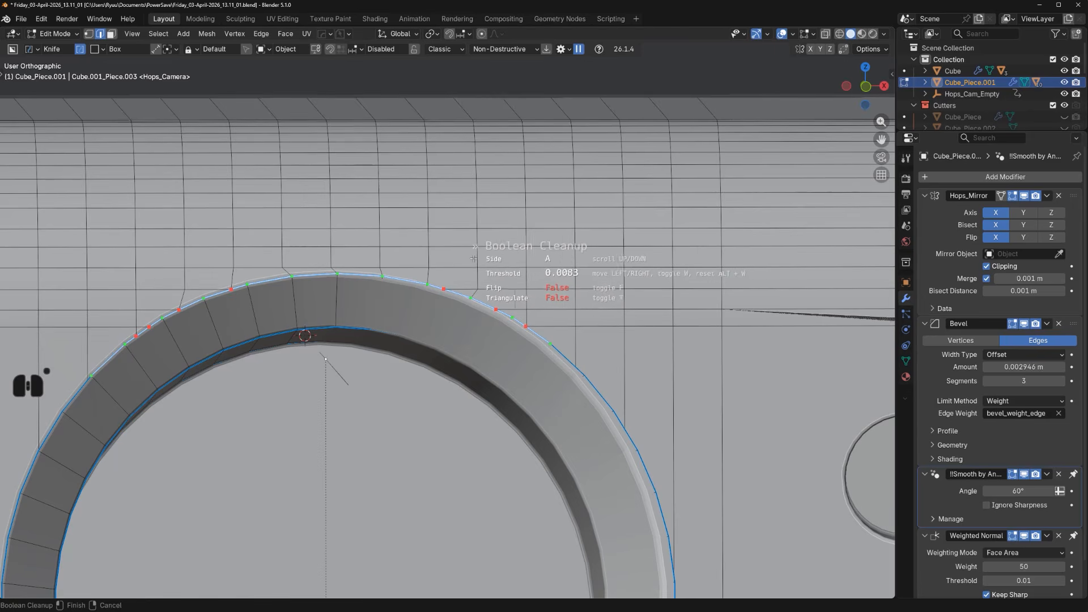
left_click(477, 259)
Merge the two close vertices on the -X side of the large hole's upper outer rim into one
scroll(462, 317, "up", 2)
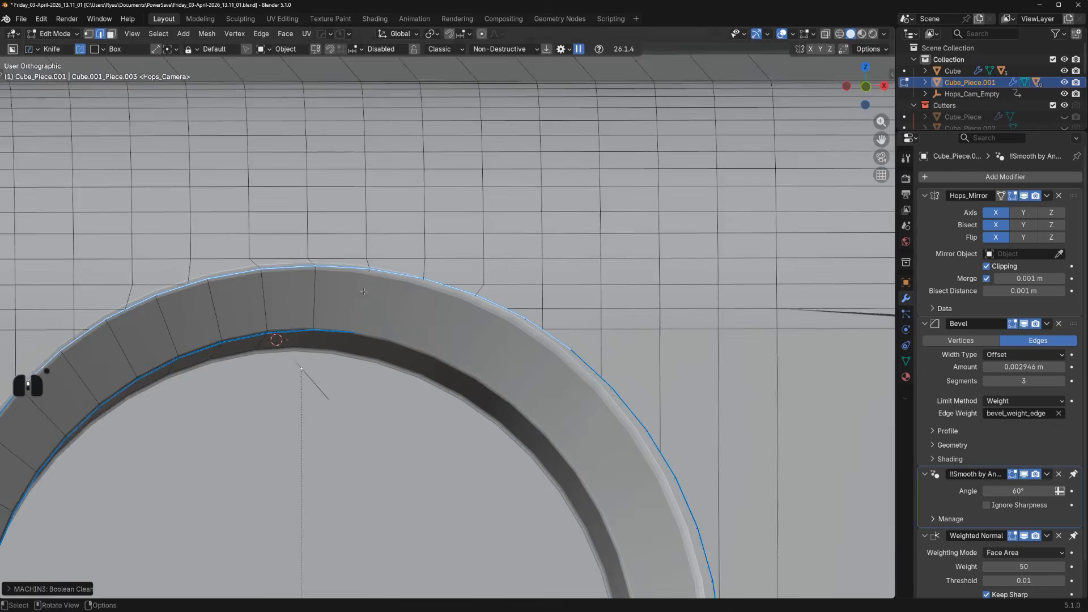
middle_click_drag(221, 288, 446, 313, "shift")
scroll(444, 314, "up", 2)
key("Tab")
middle_click_drag(152, 361, 429, 312, "shift")
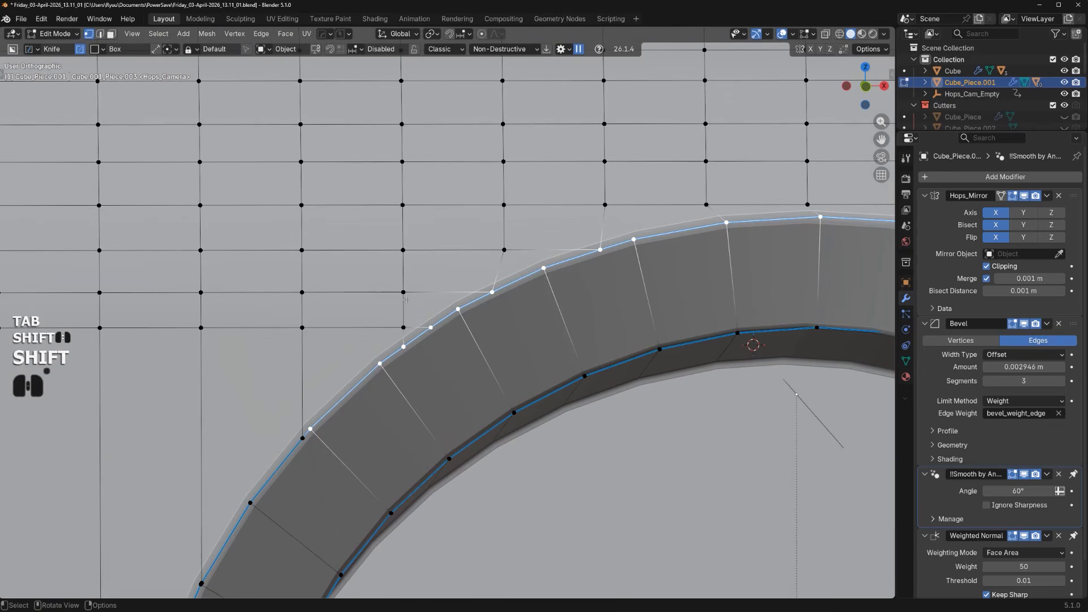
left_click(430, 326)
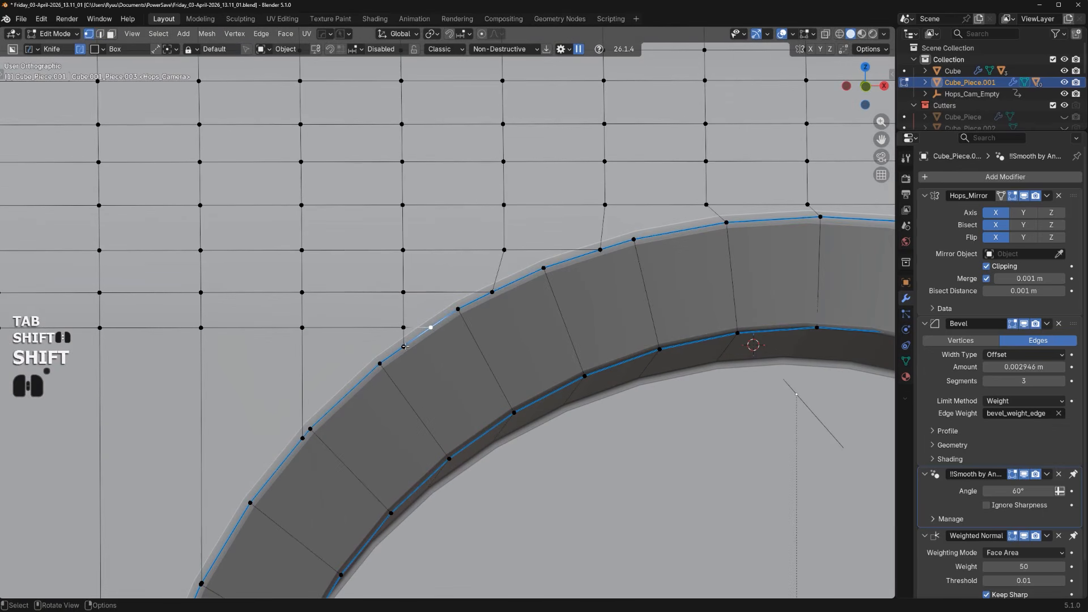
left_click(403, 346, "shift")
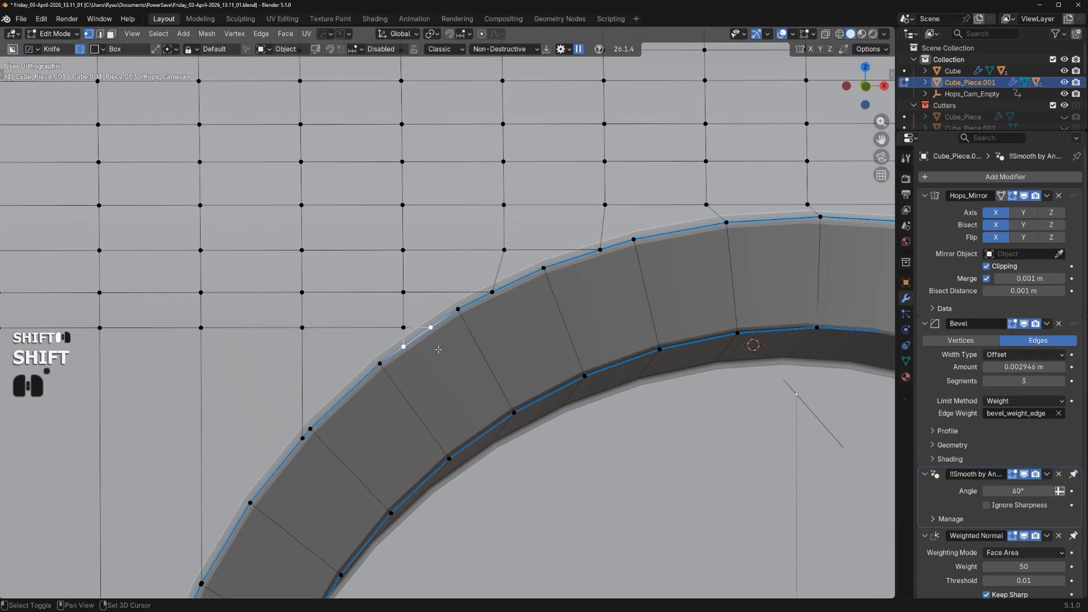
key("1")
Knife an edge from the nearby grid corner to the adjacent rim segment vertex and dissolve the redundant horizontal edge above it
left_click(489, 294)
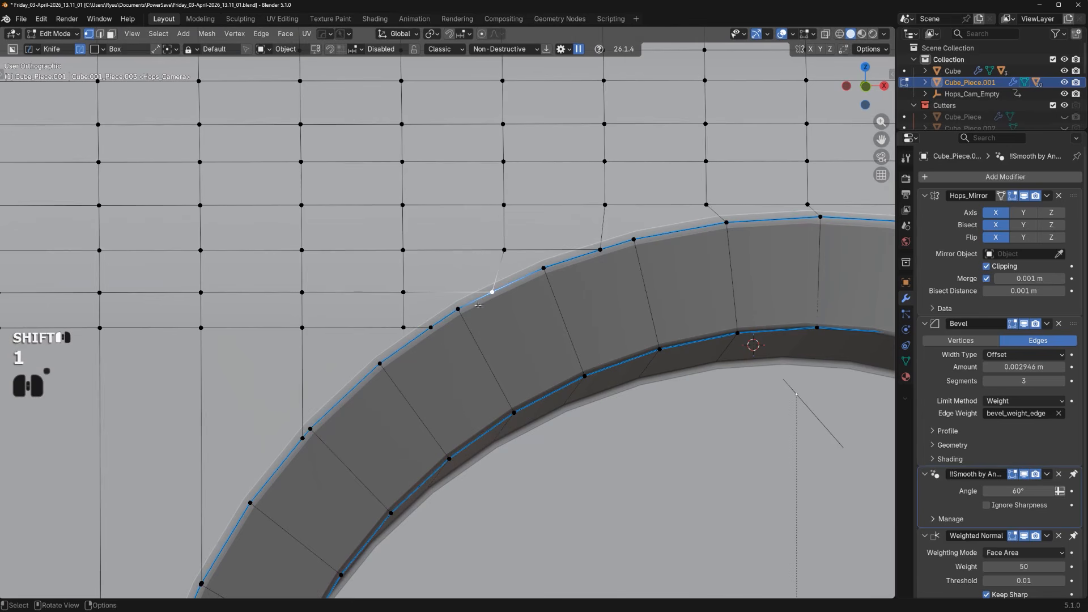
key("k")
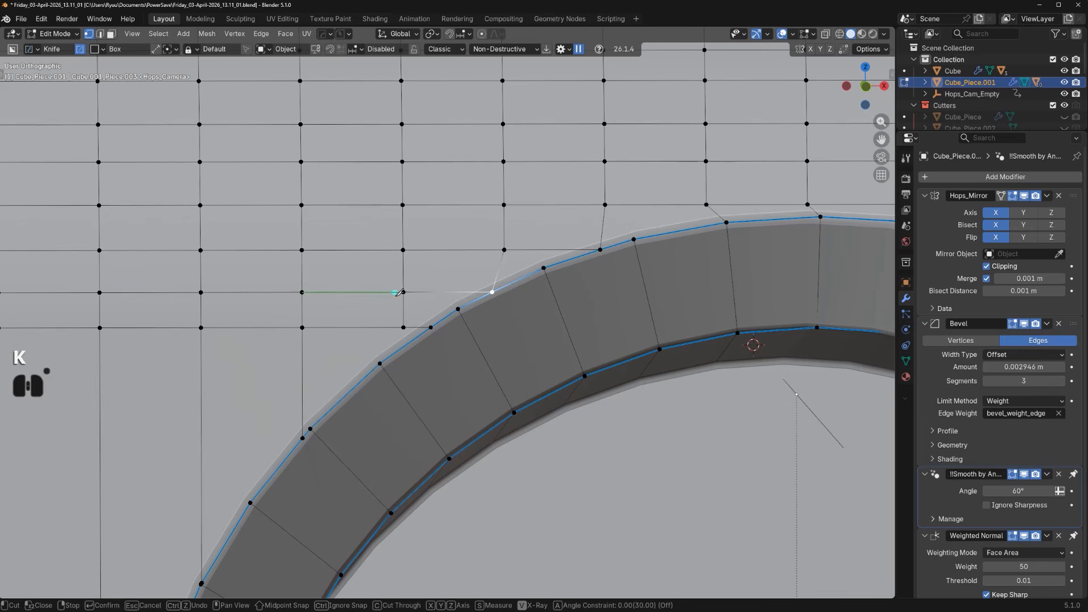
key("space")
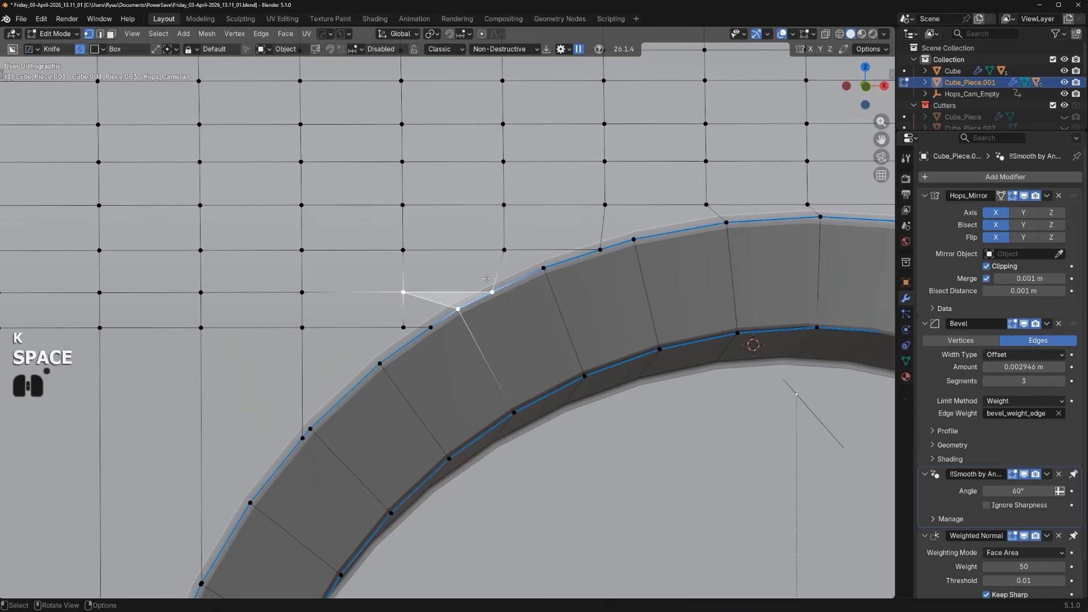
key("Tab")
key("ctrl+x")
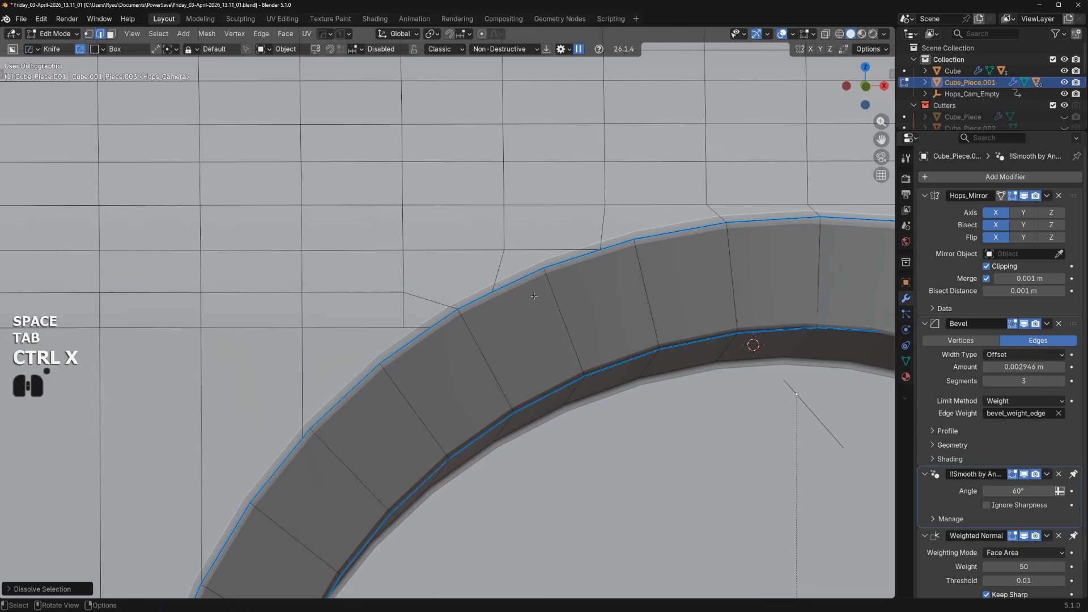
Merge the stray rim vertex above that new edge into the next rim segment vertex with Smart Vert
key("Tab")
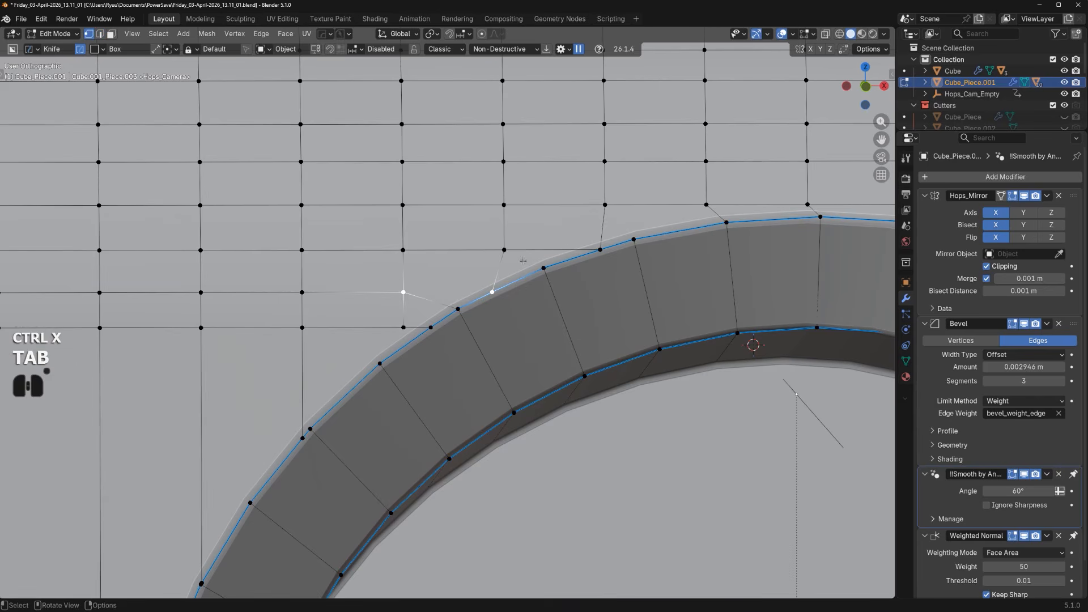
key("shift+1")
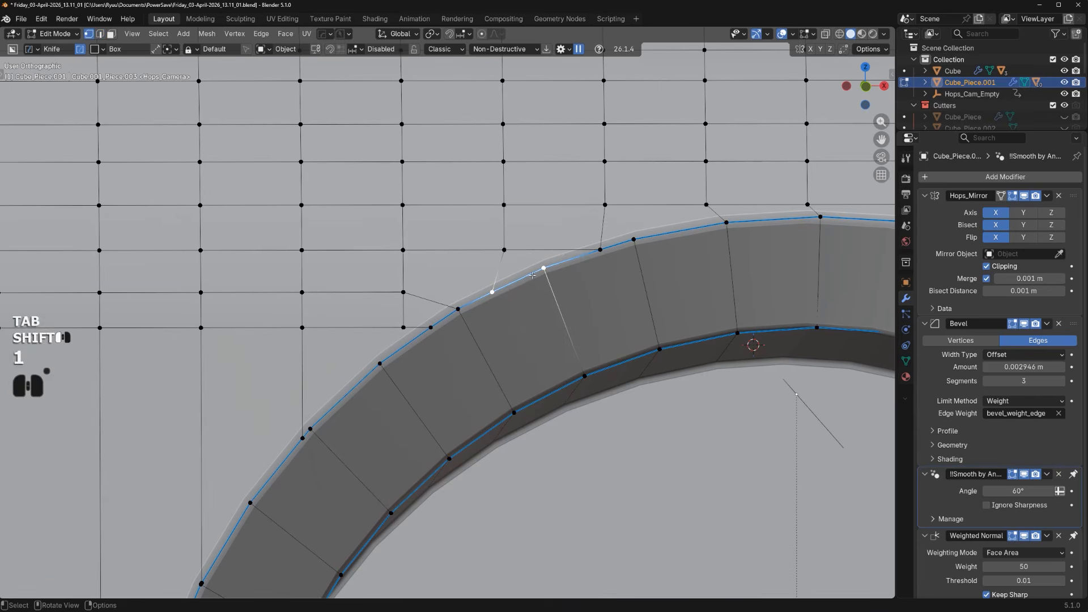
Connect the next grid corner to its rim segment vertex and dissolve the two redundant edges ending at the stray rim vertex
middle_click_drag(601, 255, 383, 286, "shift")
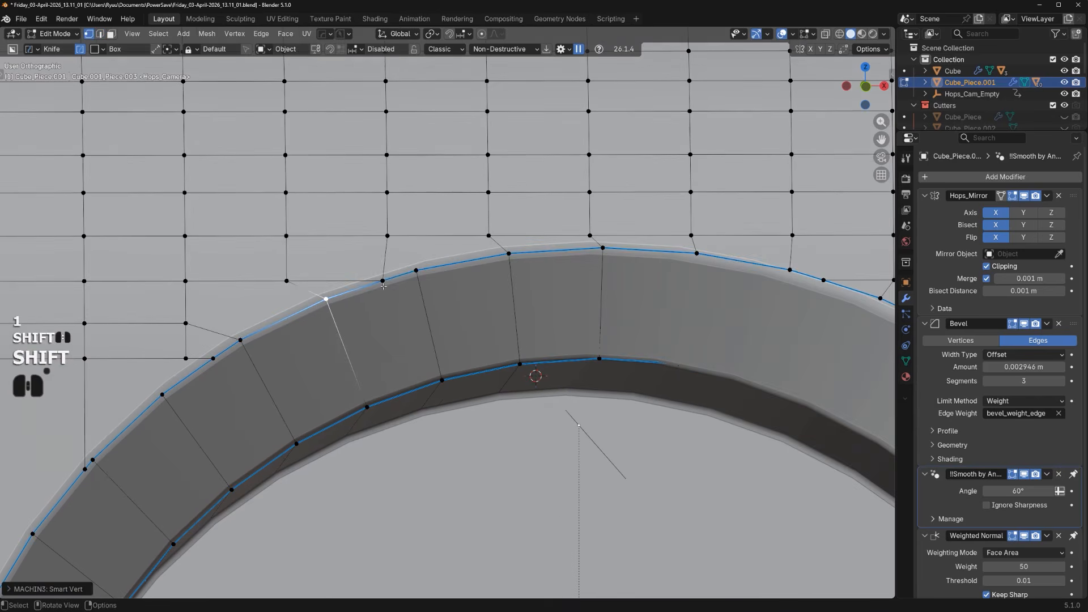
left_click(392, 242)
left_click(411, 270, "shift")
key("Tab")
left_click(385, 258)
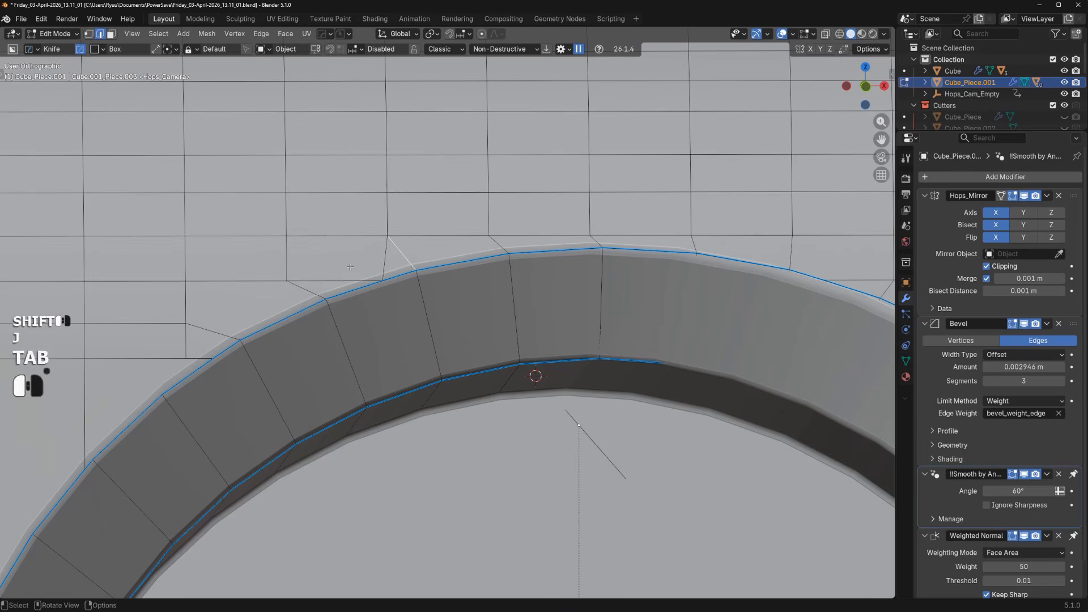
left_click(346, 281, "shift")
key("ctrl+x")
scroll(472, 307, "down", 6)
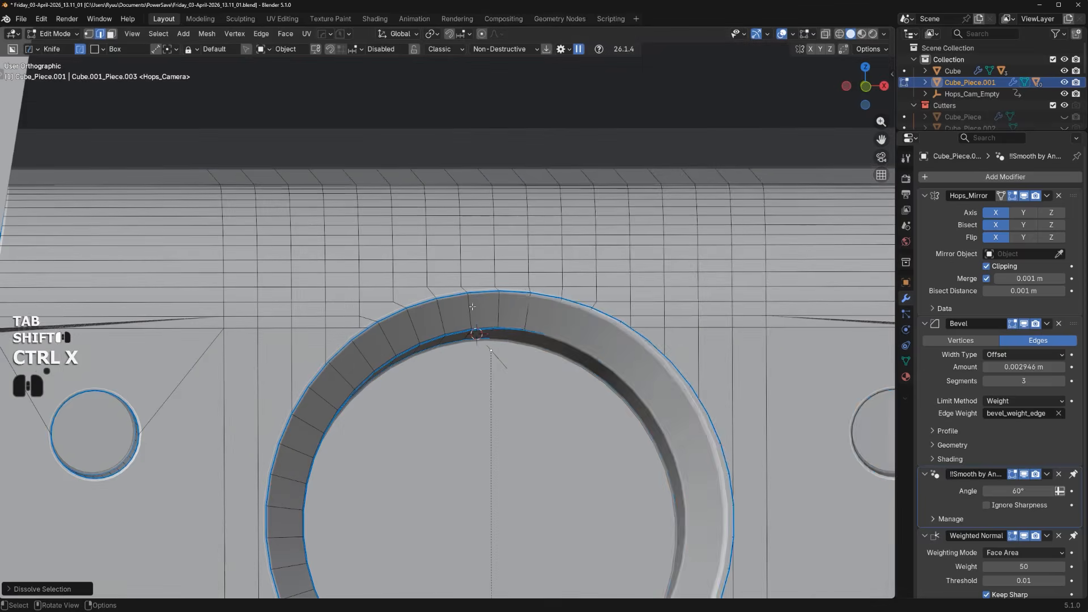
Symmetrize the insert mesh across X from - to + with Remove Redundant Center turned off
key("alt+x")
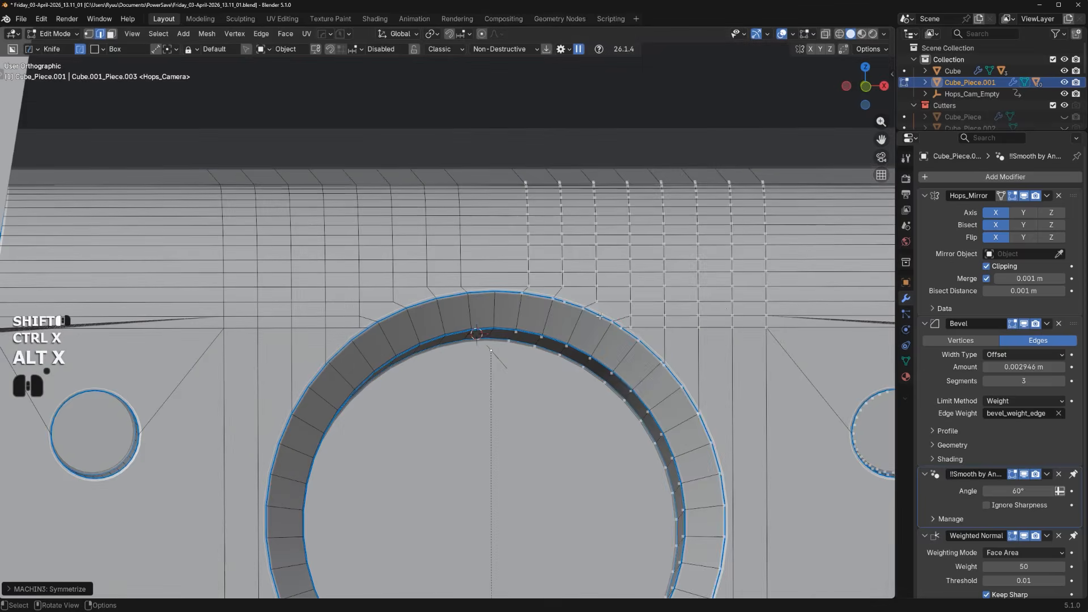
scroll(472, 307, "up", 3)
scroll(546, 302, "up", 1)
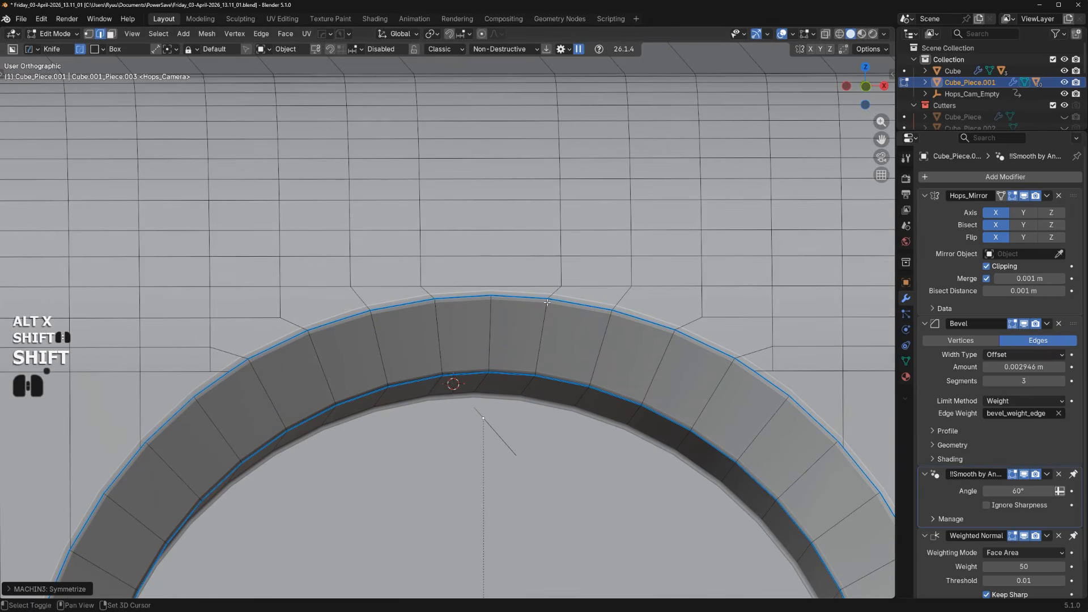
left_click(68, 588)
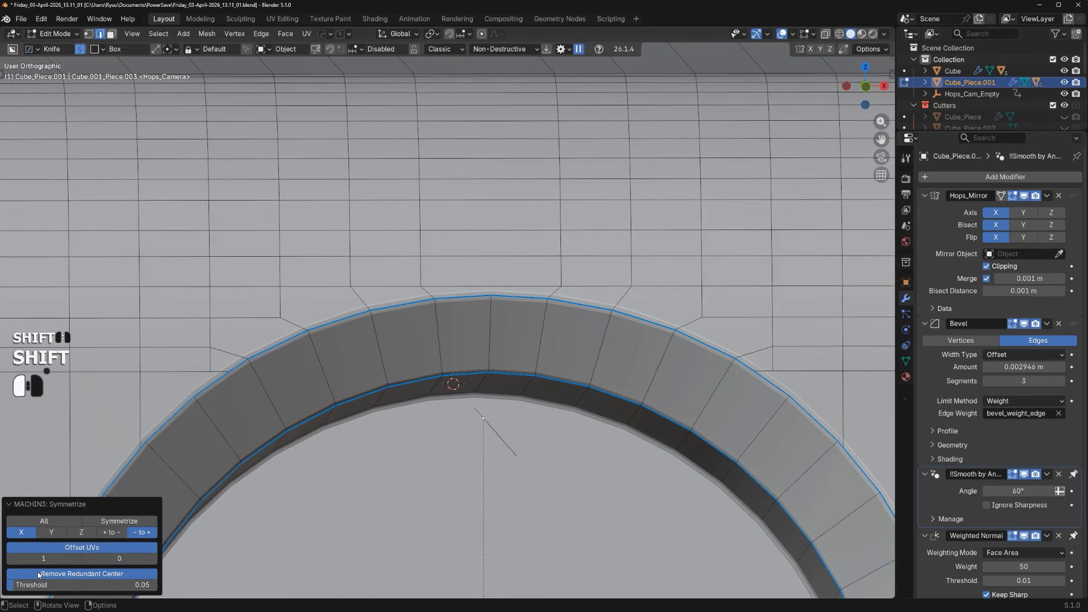
left_click(38, 575)
scroll(469, 335, "down", 6)
scroll(474, 319, "up", 5)
scroll(516, 296, "down", 1)
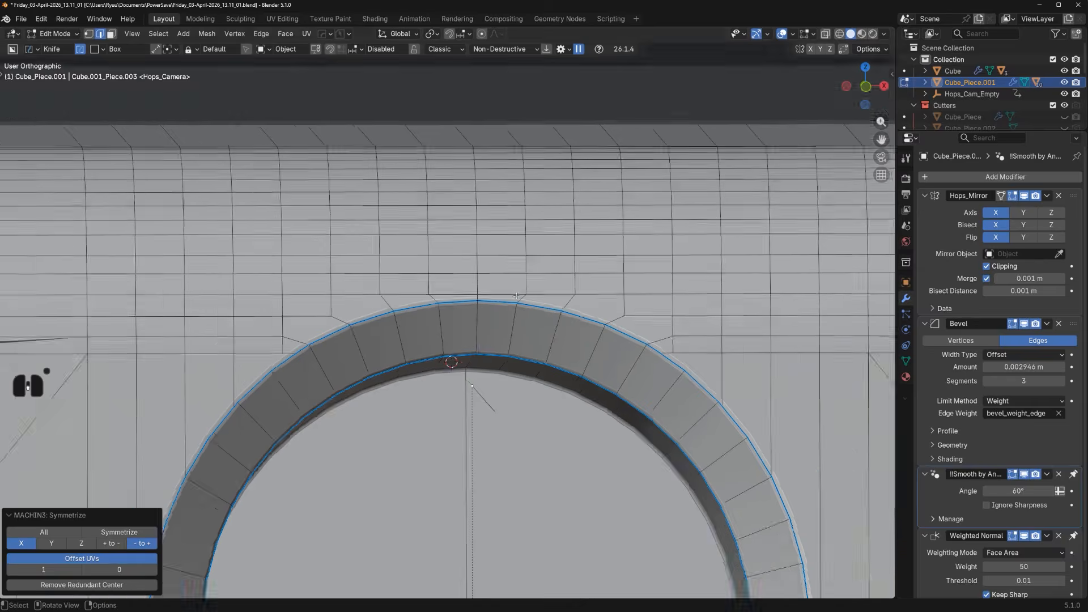
Knife a slanted line down the front face beside the insert's right side edge with a BoxCutter Ngon cut
scroll(516, 296, "down", 3)
middle_click_drag(516, 349, 516, 357, "shift")
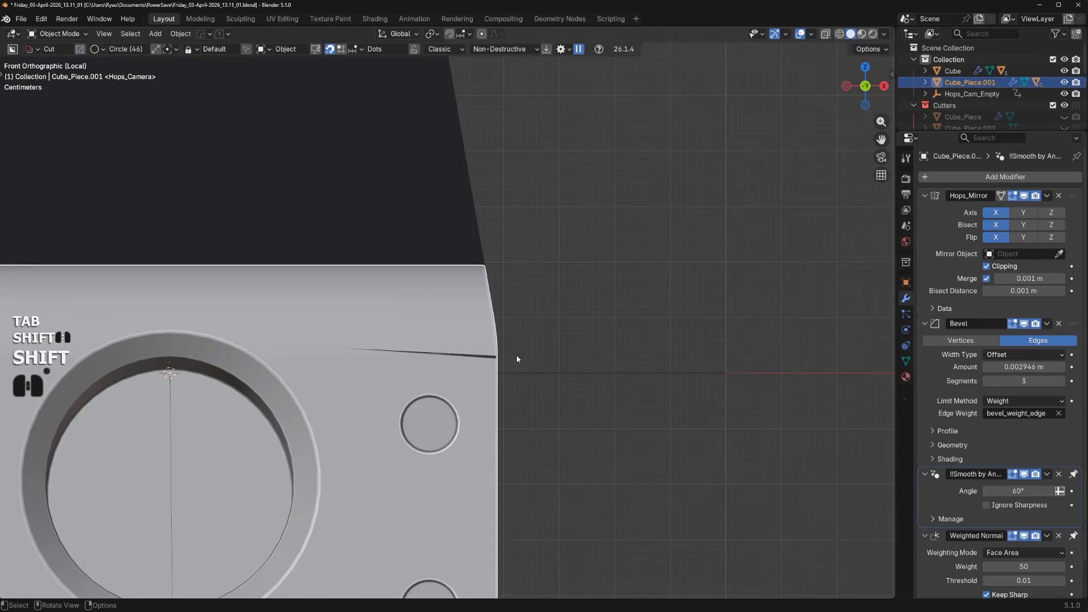
key("d")
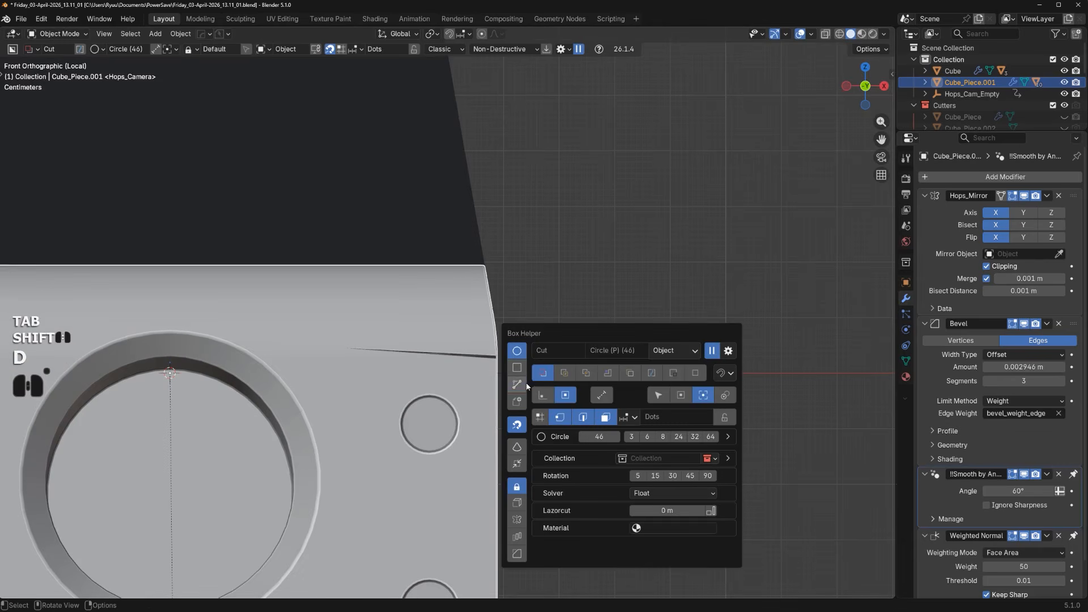
left_click(525, 385)
left_click(448, 225)
left_click(498, 414)
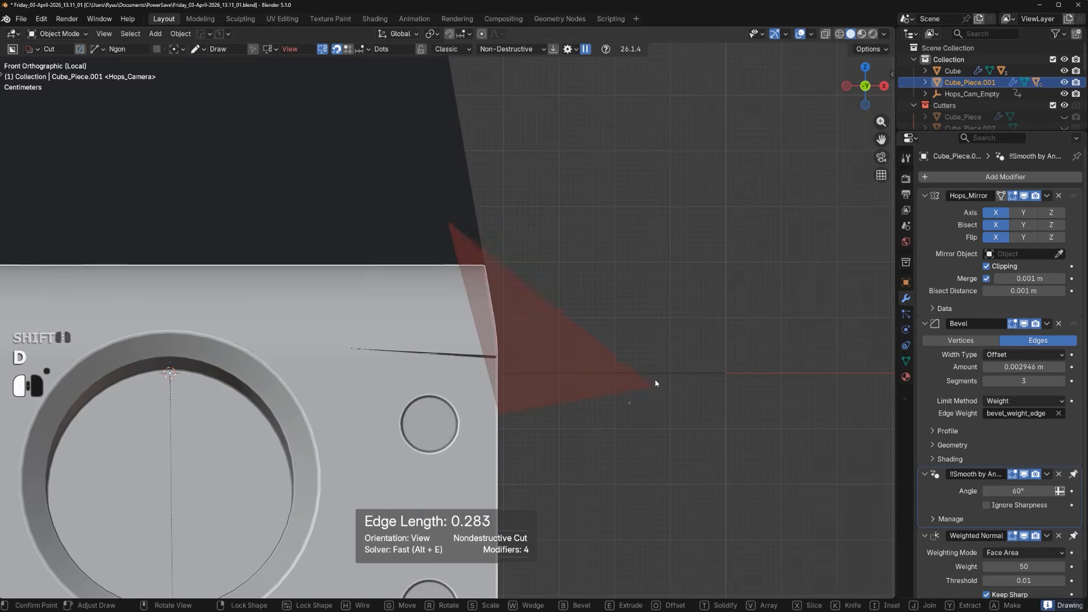
key("k")
key("space")
scroll(592, 292, "up", 2)
key("Tab")
scroll(567, 292, "up", 3)
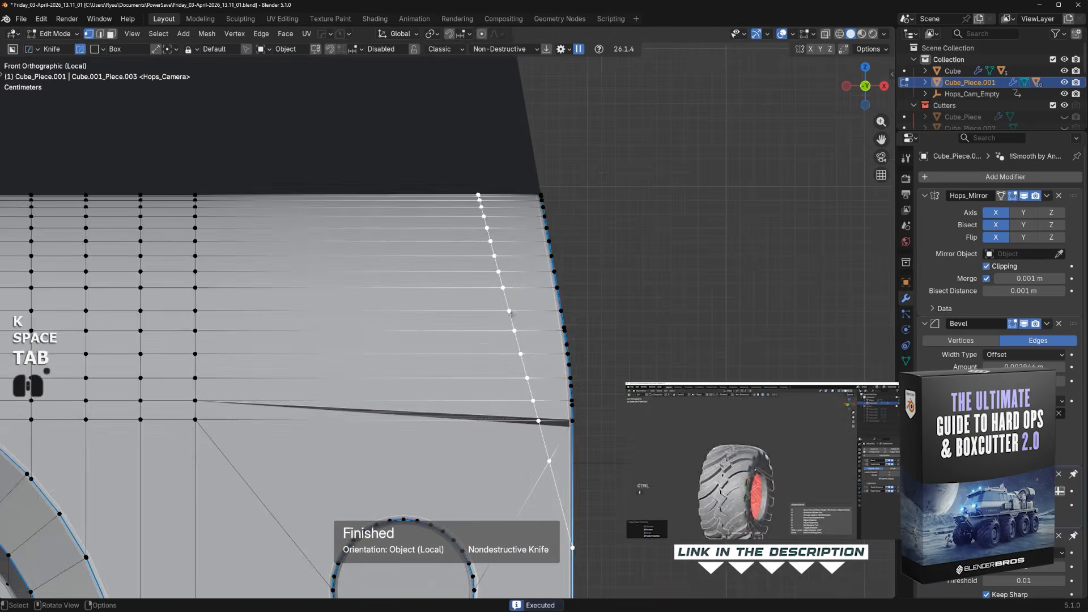
Select the new cut edge loop and slide it toward the insert's side edge by a factor of about -0.68
middle_click_drag(521, 283, 484, 308, "shift")
middle_click_drag(484, 309, 508, 203)
scroll(456, 332, "down", 3)
key("Tab")
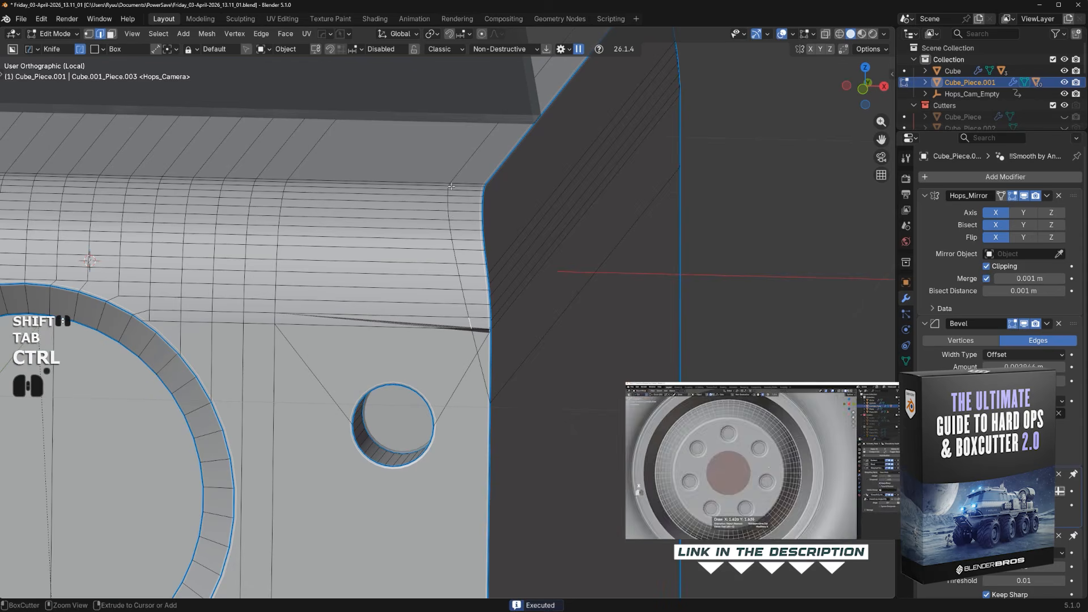
left_click(474, 189, "ctrl")
key("g")
key("g")
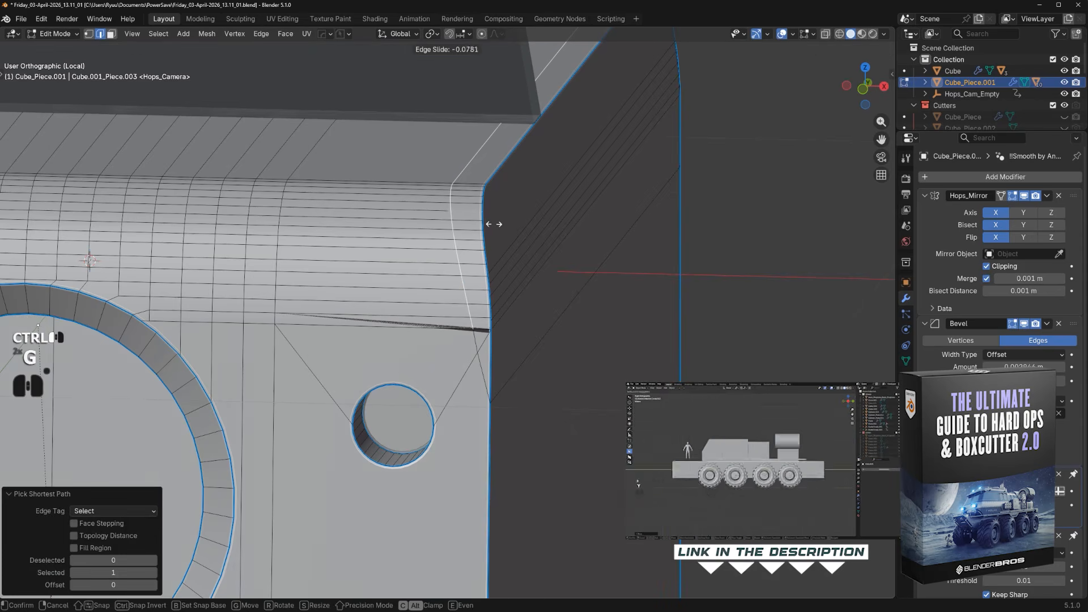
left_click(552, 233)
scroll(531, 238, "up", 4)
Merge the first pair of closely spaced vertices on the side edge above the dark shading crease with Smart Vert
middle_click_drag(532, 238, 488, 331, "shift")
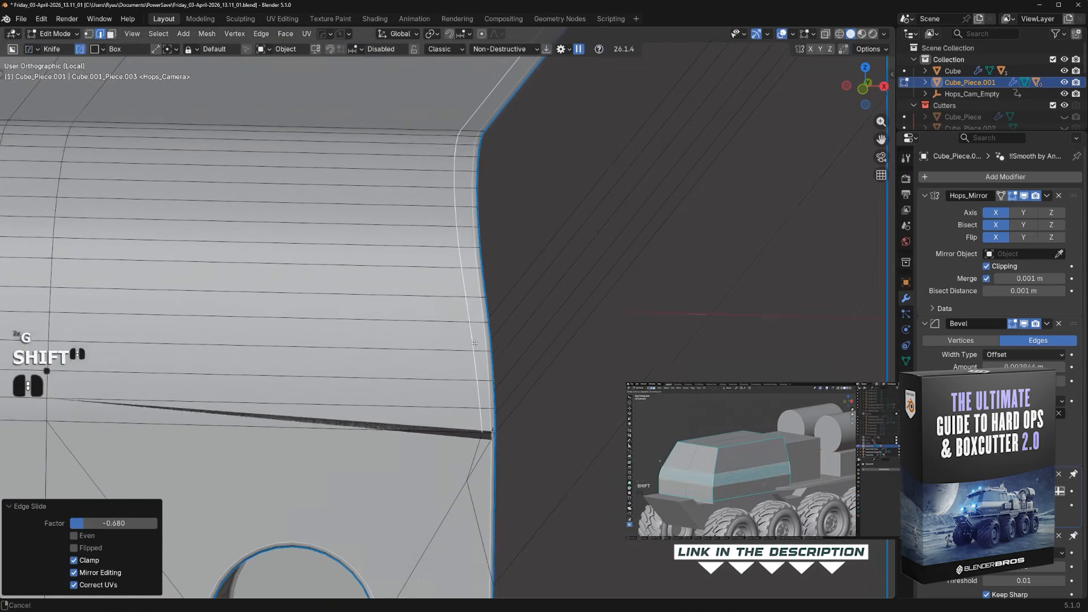
middle_click_drag(487, 452, 453, 393, "shift")
middle_click_drag(452, 289, 394, 332, "shift")
key("Tab")
scroll(331, 328, "up", 2)
left_click(359, 327)
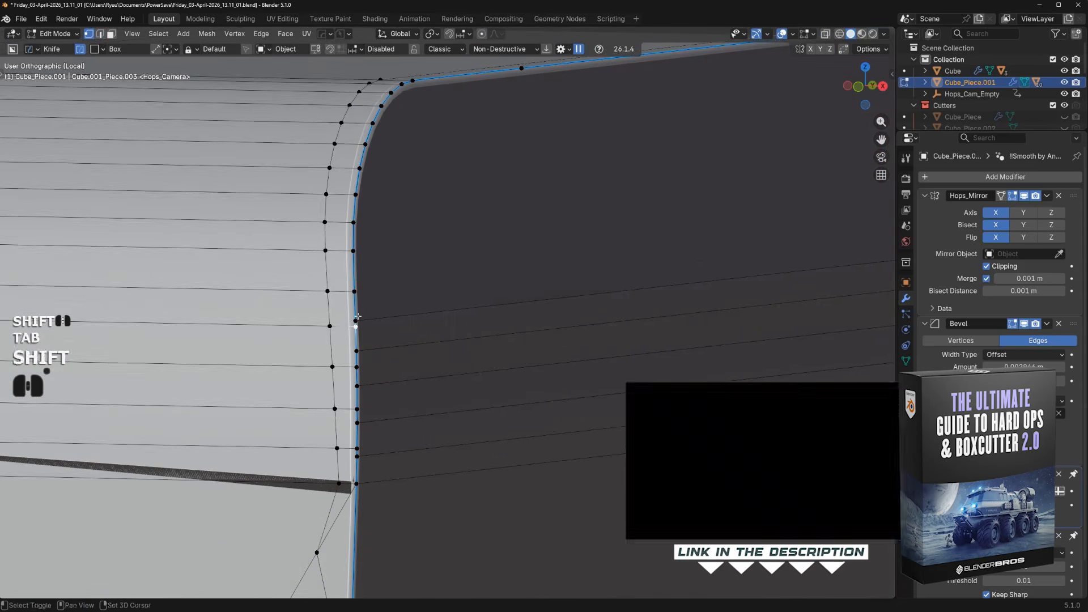
left_click(356, 321, "shift")
key("1")
Merge the lower vertex pairs on the side edge, down toward the crease, using Smart Vert with the Center merge option
middle_click_drag(363, 373, 395, 275, "shift")
left_click(390, 268)
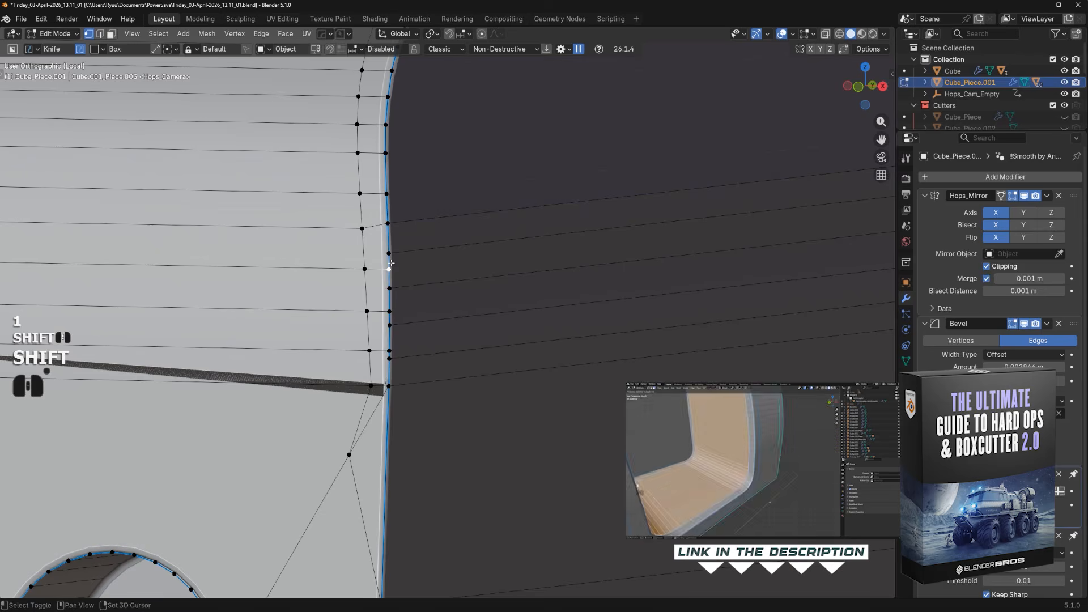
left_click(390, 359)
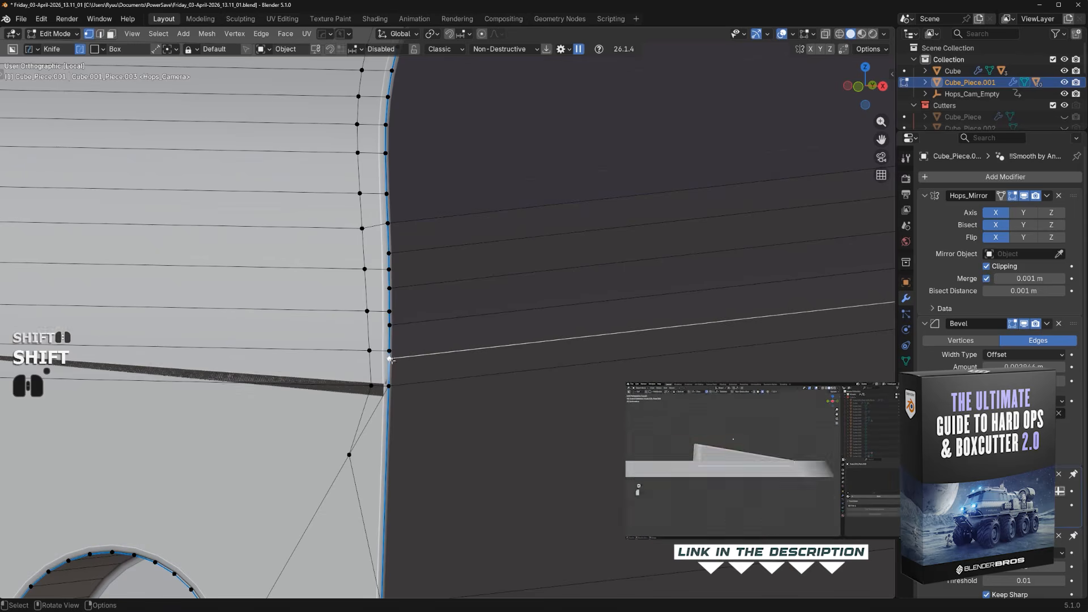
left_click(389, 351, "shift")
key("shift+1")
middle_click_drag(404, 285, 462, 272, "shift")
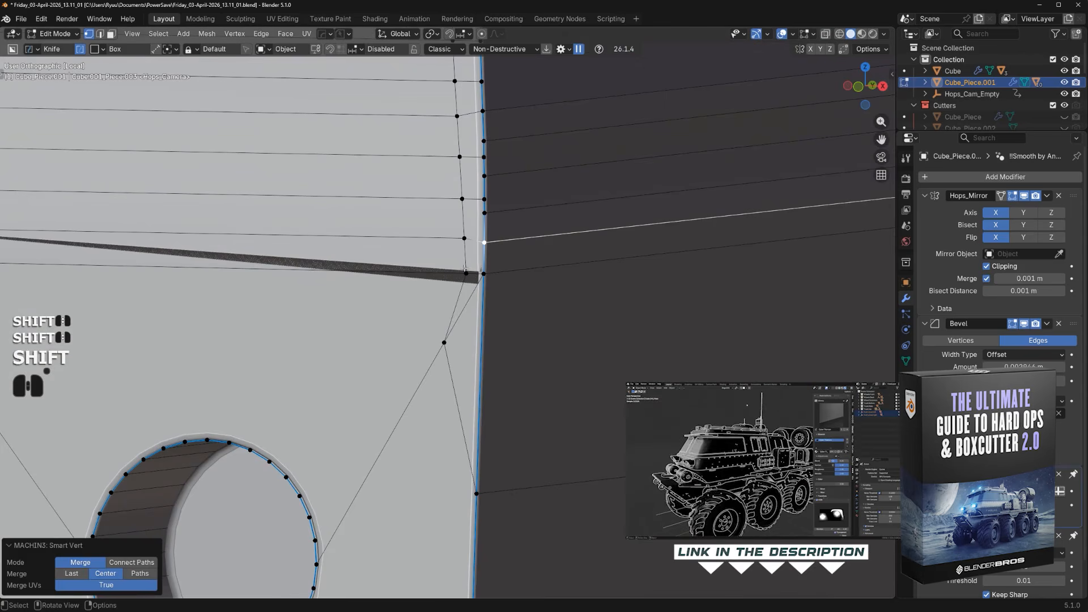
key("Tab")
key("Tab")
scroll(402, 315, "down", 8)
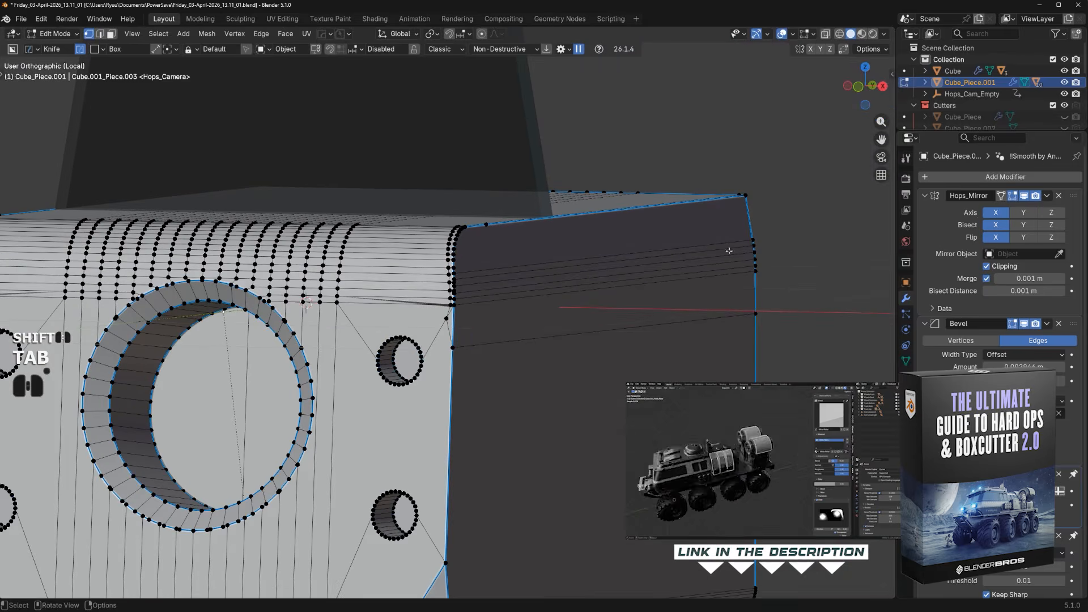
left_click(1047, 196)
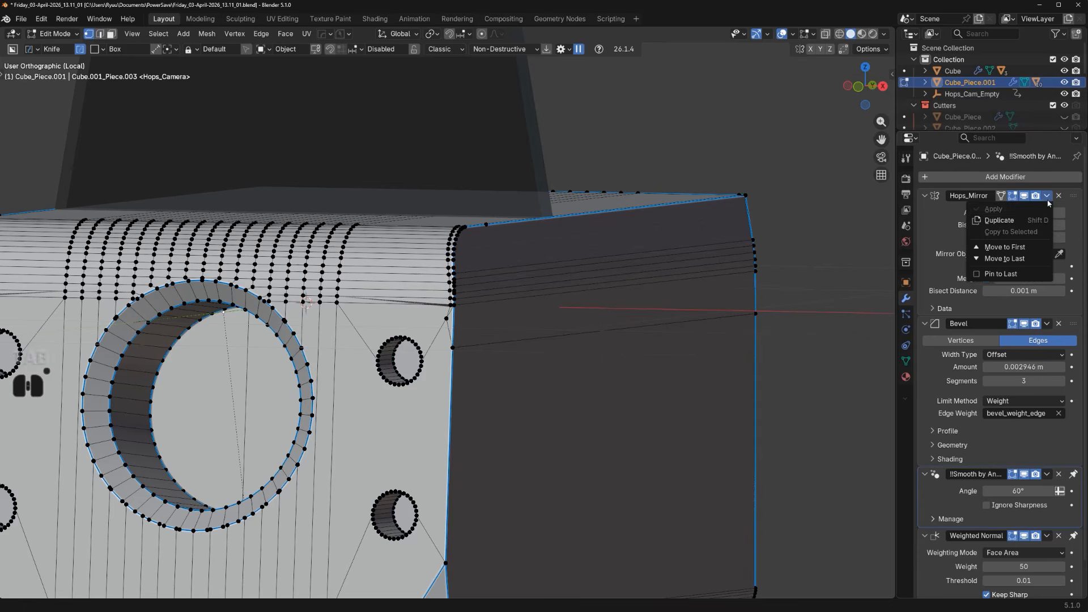
key("Tab")
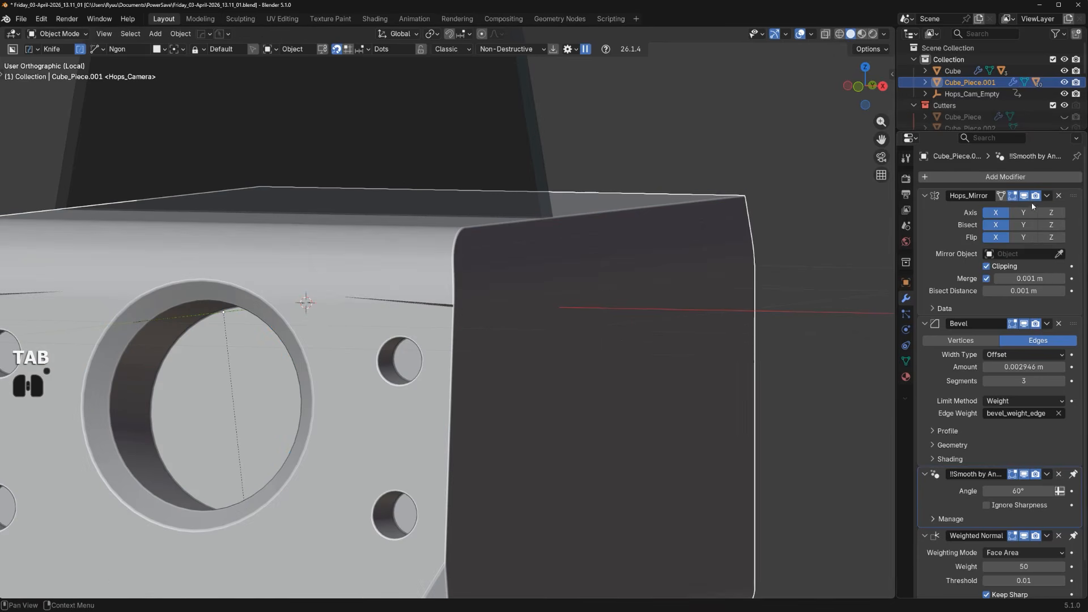
left_click(1047, 196)
left_click(1044, 208)
left_click(1047, 196)
left_click(1029, 209)
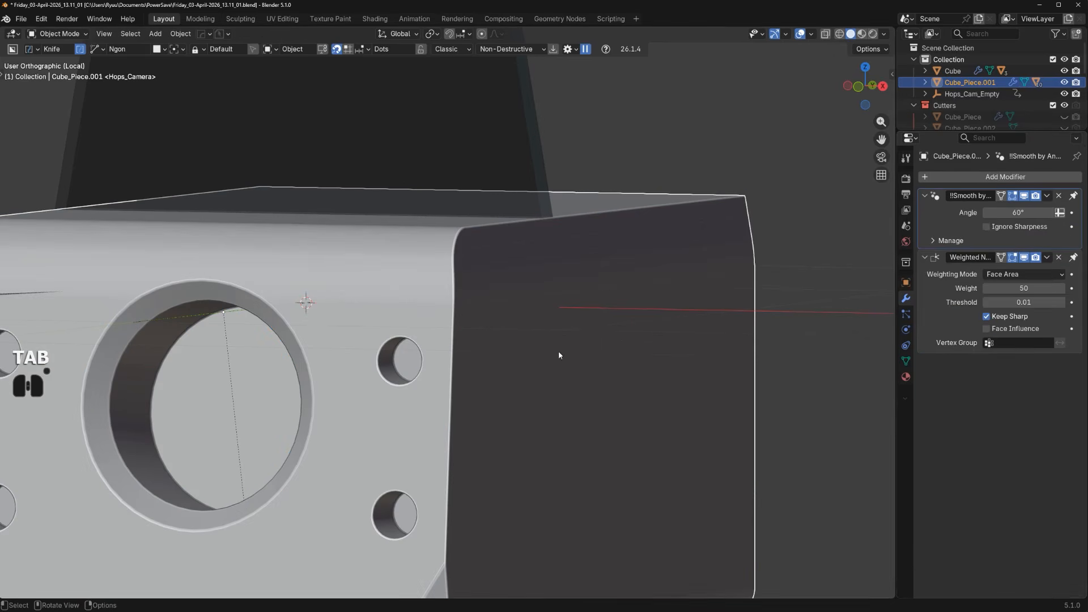
scroll(559, 355, "down", 4)
key("ctrl+z")
key("ctrl+z")
Apply only the Hops_Mirror modifier and return the insert to Edit Mode
left_click(1047, 196)
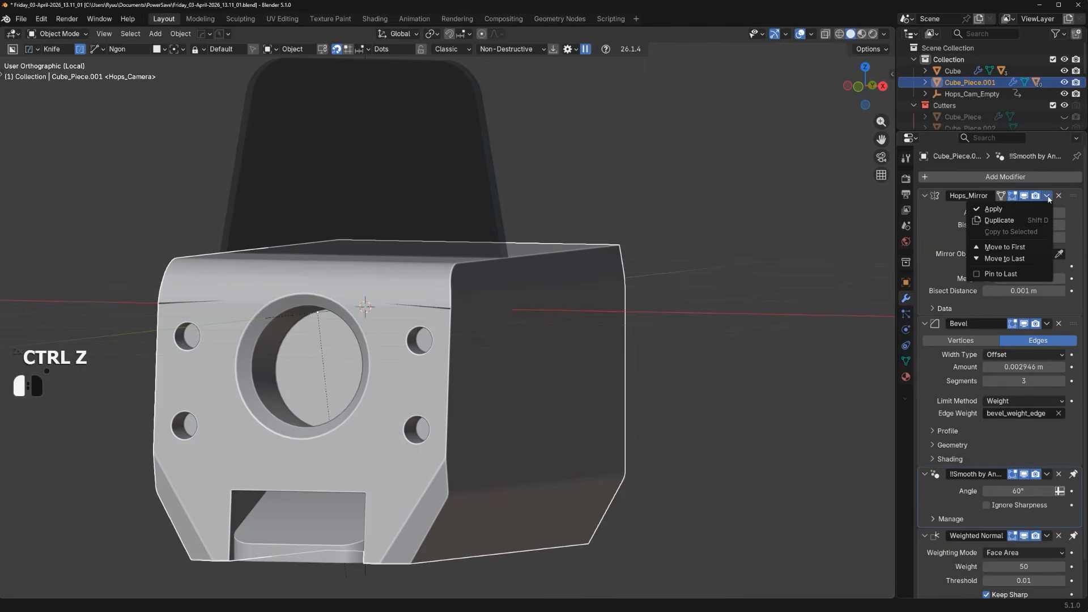
left_click(1037, 213)
scroll(467, 357, "up", 5)
key("Tab")
Merge the two close vertices where the crease meets the side edge using Smart Vert with the Last option
scroll(517, 279, "up", 6)
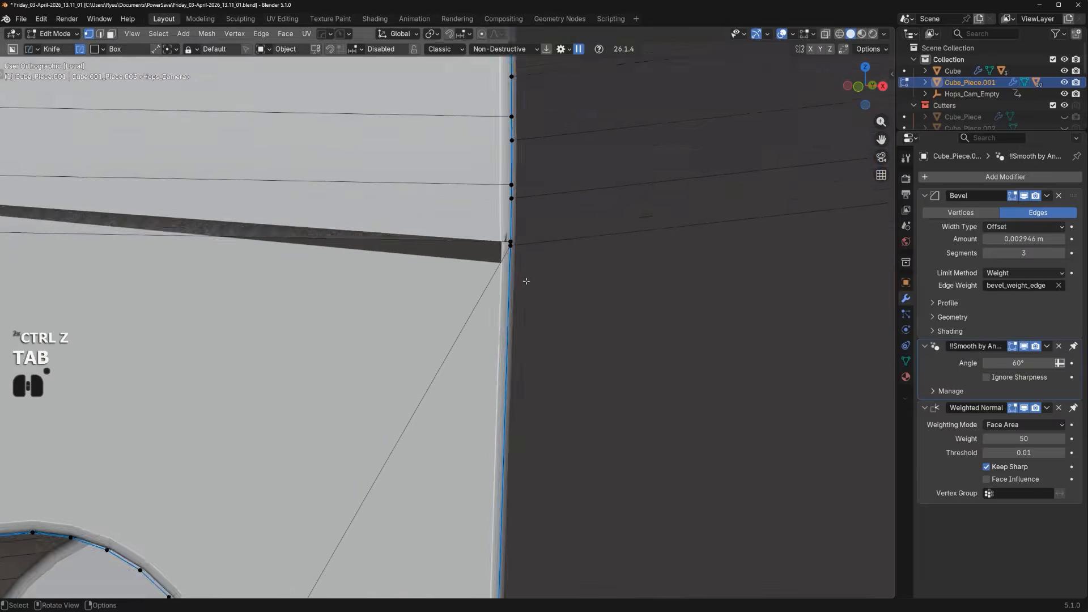
left_click(541, 220, "shift")
right_click(541, 220)
left_click(543, 212, "shift")
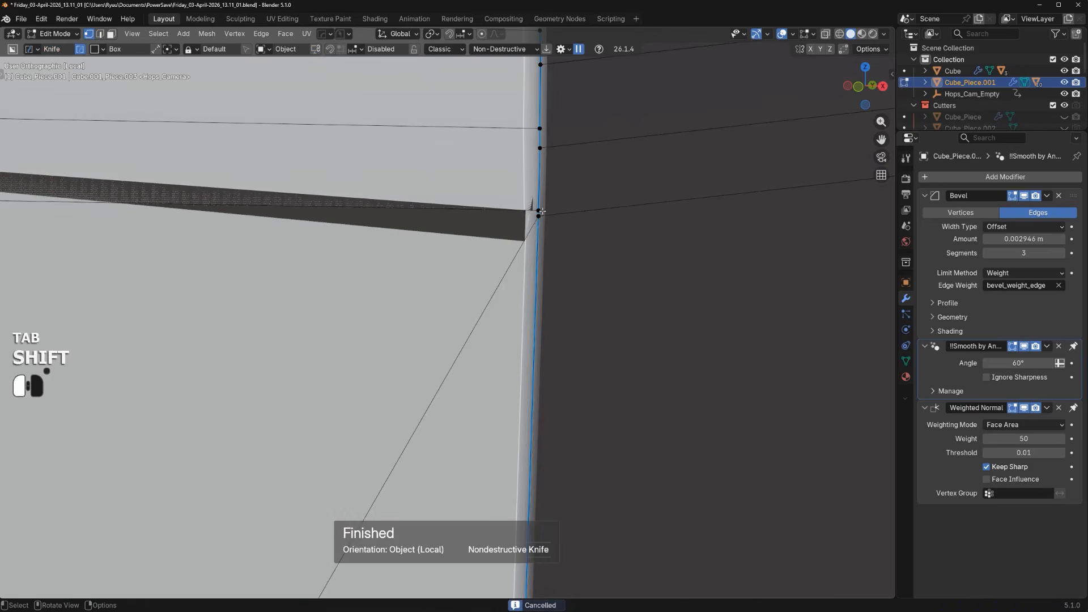
left_click(542, 220, "shift")
key("1")
scroll(524, 278, "down", 5)
Knife an edge from the upper small hole's outer vertex straight to the side edge and dissolve the diagonal edge above it
key("Tab")
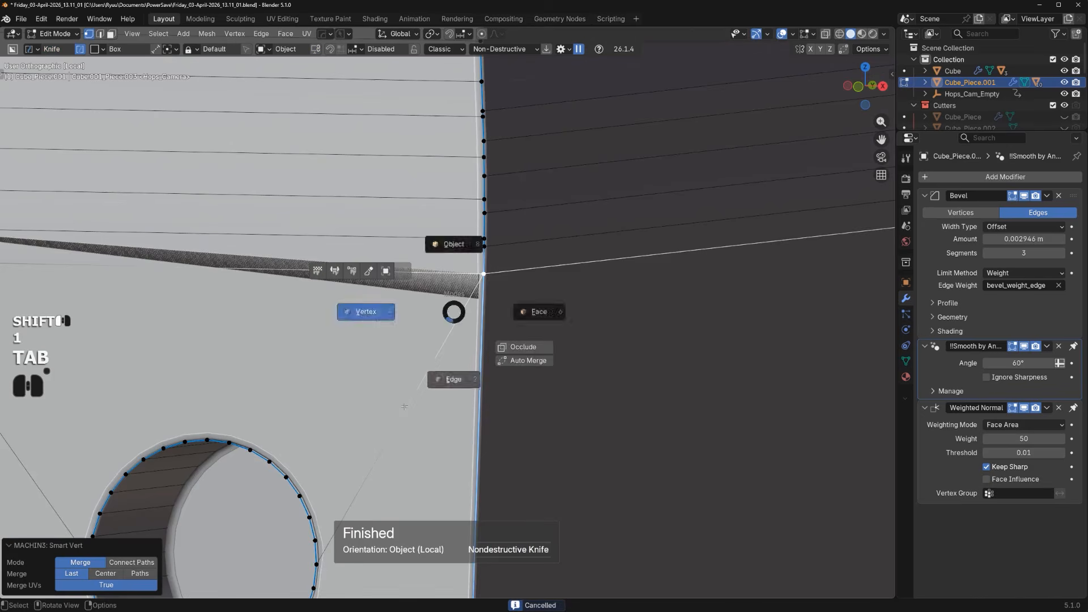
left_click(452, 378)
scroll(436, 404, "down", 6)
scroll(436, 404, "up", 3)
key("k")
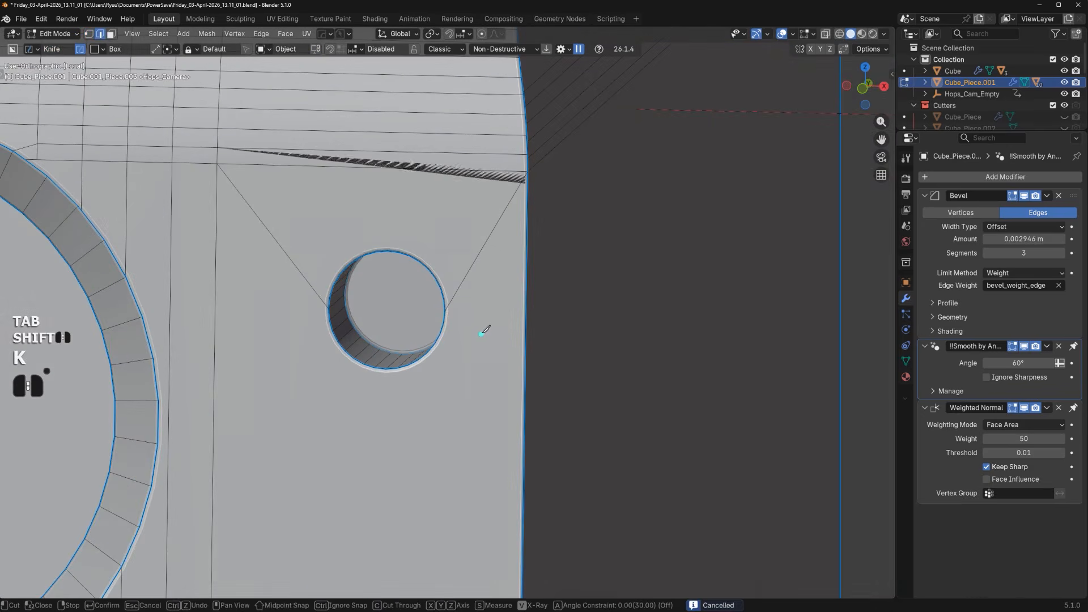
left_click(527, 313)
key("space")
left_click(474, 255)
key("ctrl+x")
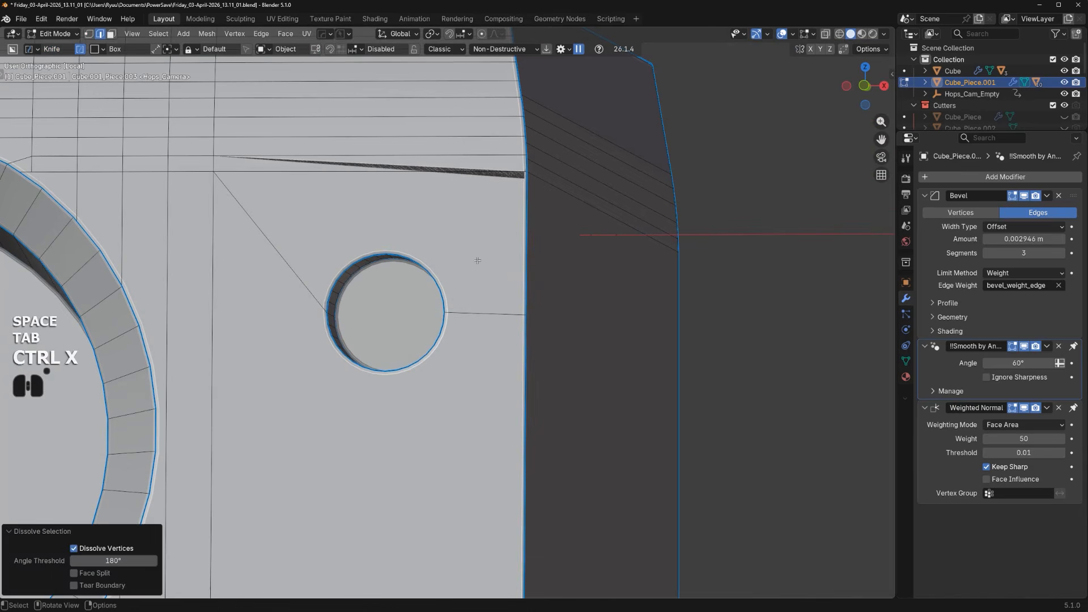
Run MACHIN3 Clean Up on the insert mesh and test-move the side-edge vertex at the crease, cancelling the move
middle_click_drag(478, 260, 470, 353, "shift")
scroll(447, 315, "up", 1)
key("Tab")
left_click(404, 296)
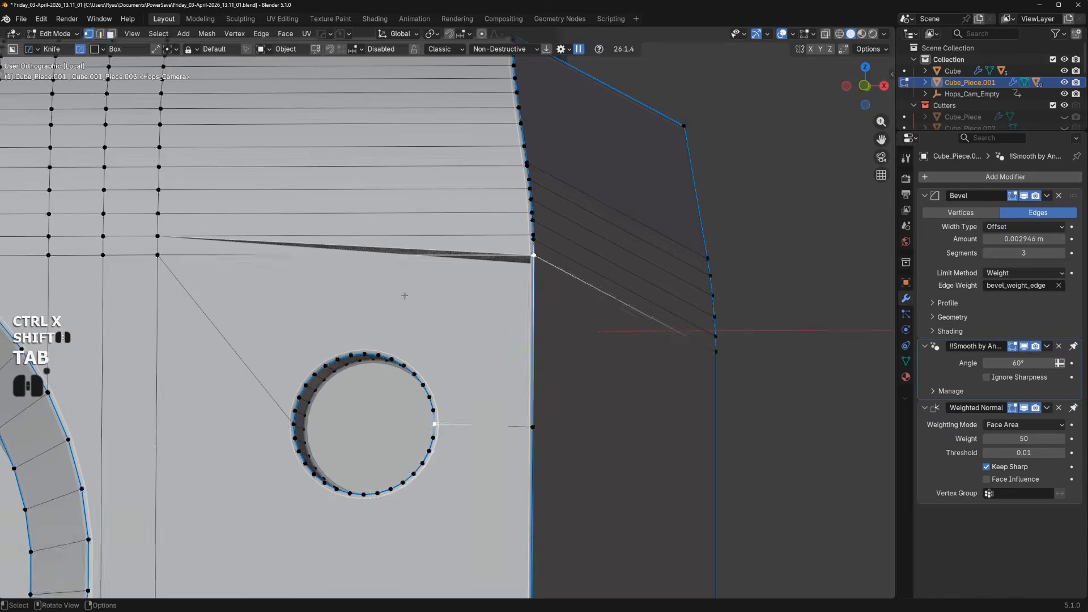
scroll(450, 309, "up", 3)
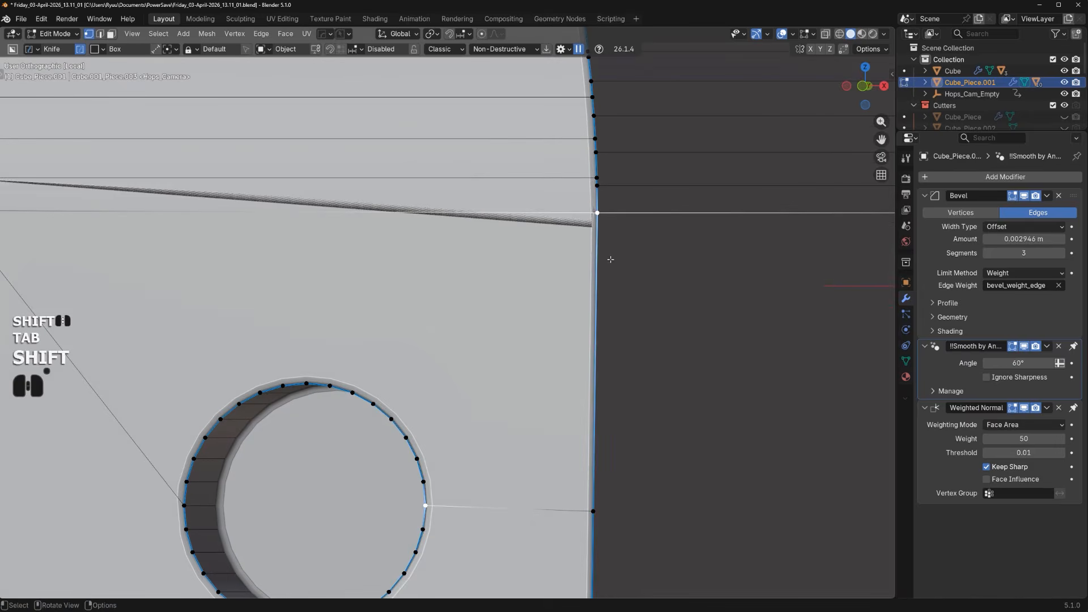
key("3")
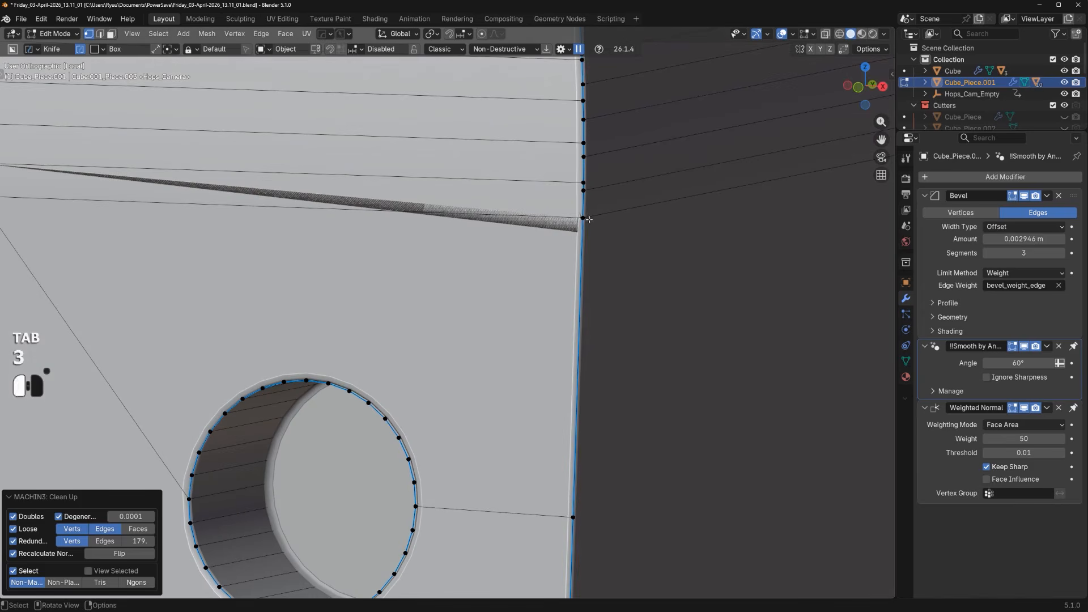
left_click(583, 218)
key("g")
right_click(596, 264)
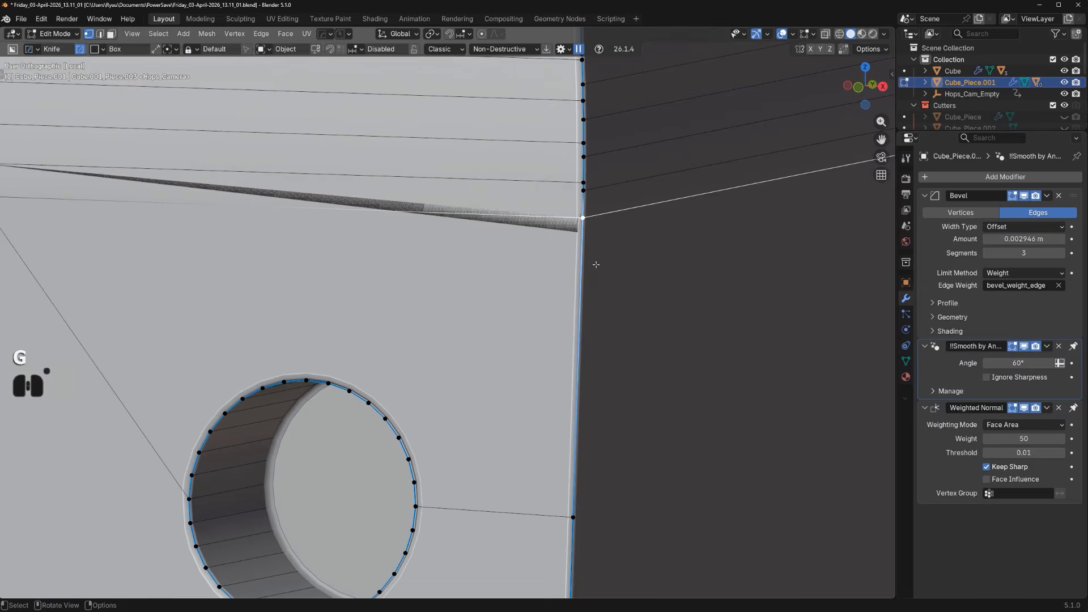
Run the Hard Ops Bevel adjustment on the insert and set the Smooth by Angle modifier to 60°
middle_click_drag(596, 264, 603, 203)
key("Tab")
key("q")
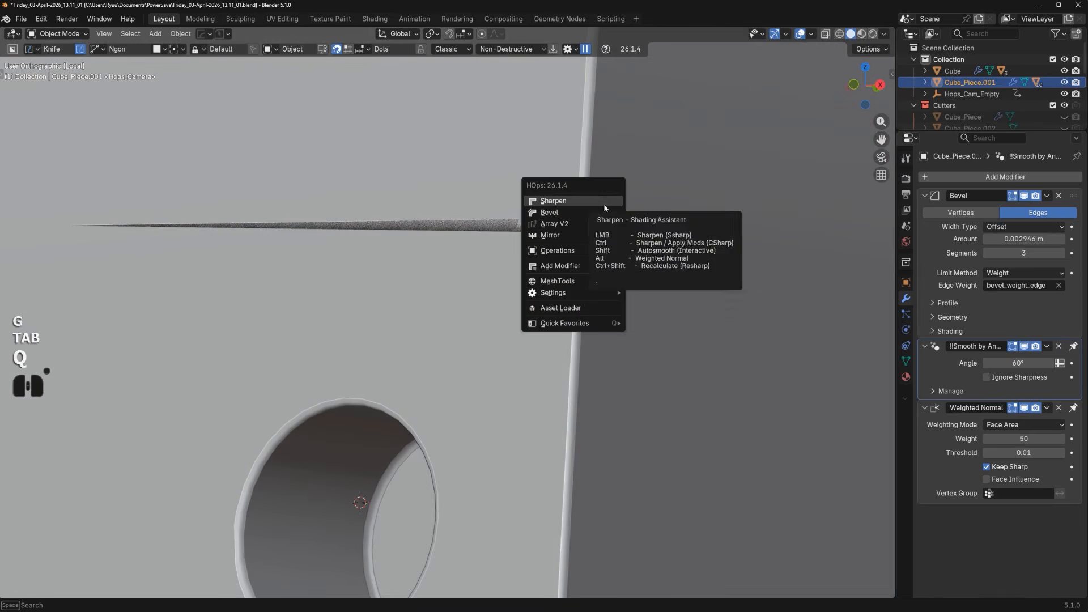
key("1")
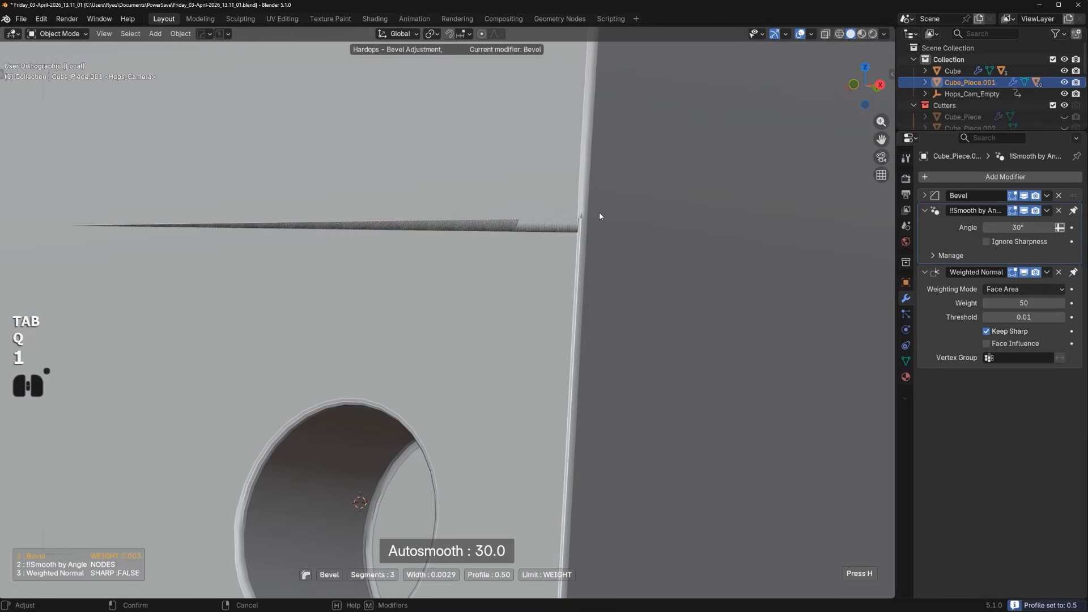
left_click(596, 219, "shift")
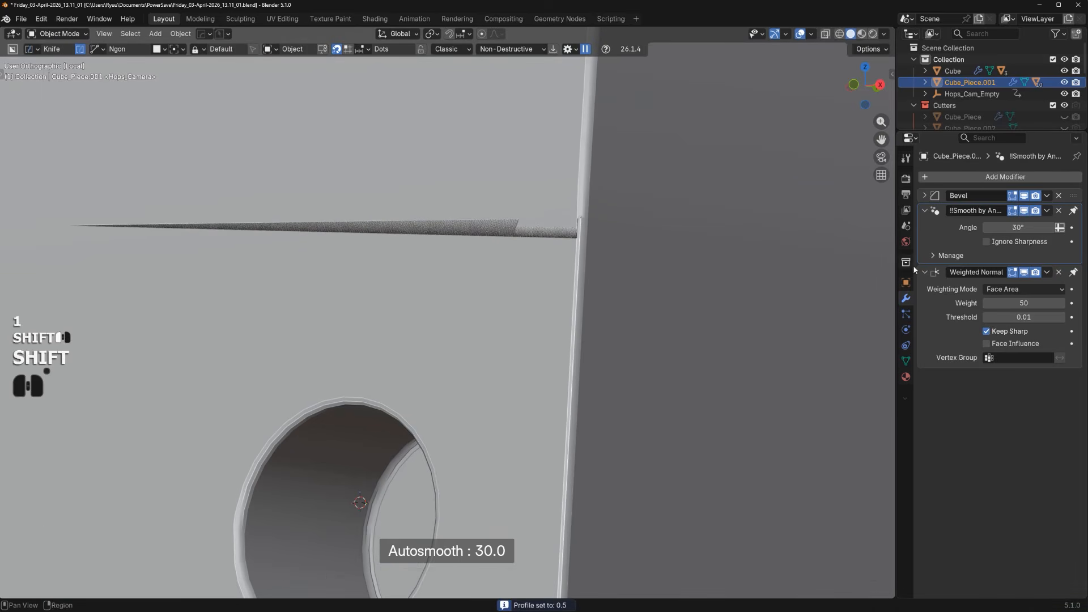
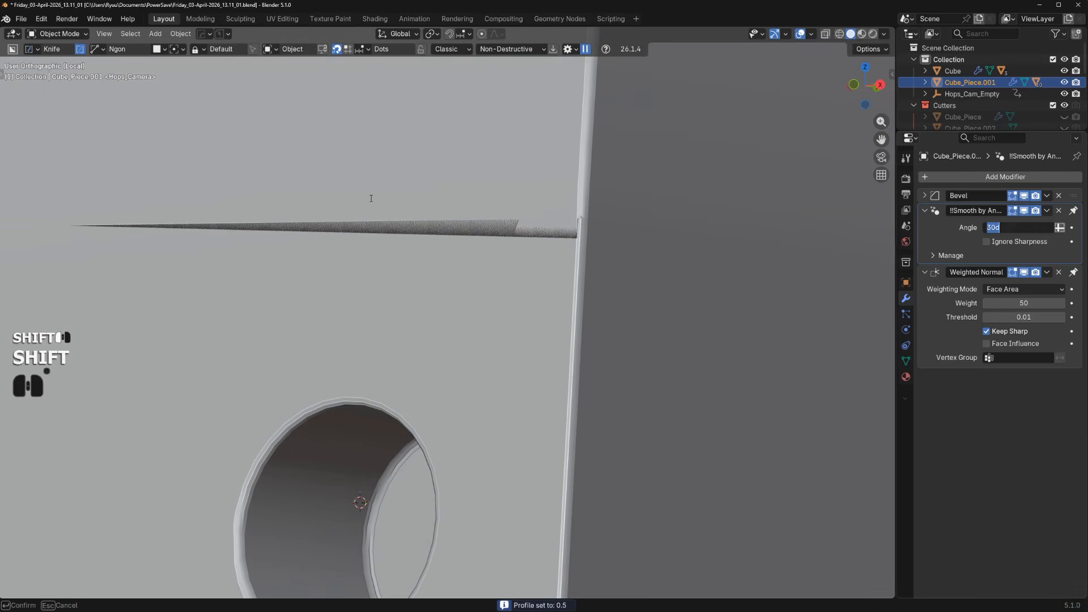
type("0")
key("Return")
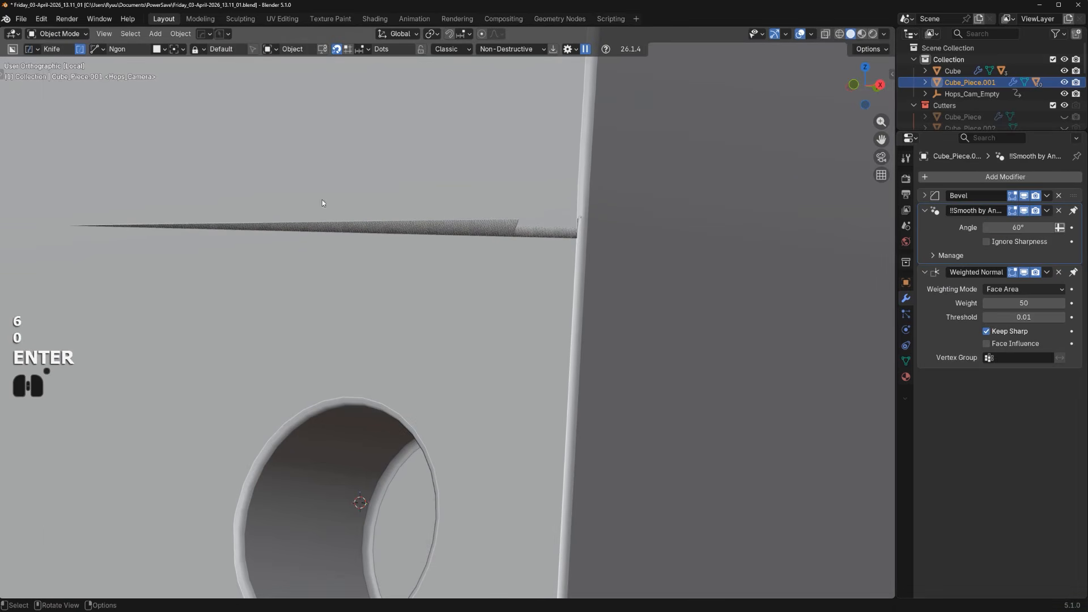
Merge the closely spaced vertex pairs on the side edge just above the crease's end with Smart Vert
key("Tab")
middle_click_drag(535, 220, 538, 275, "shift")
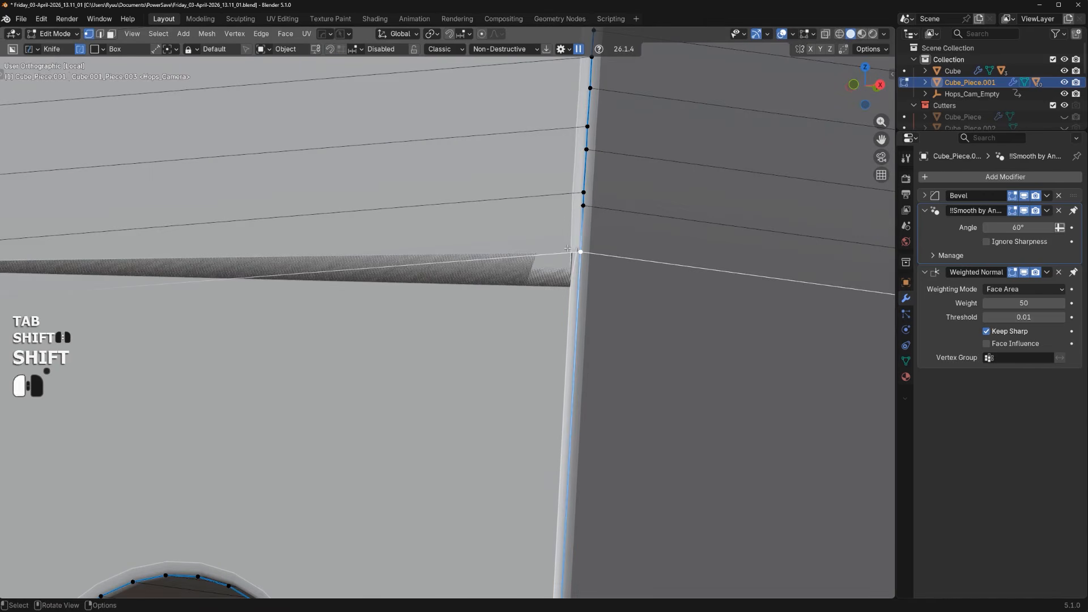
scroll(568, 248, "down", 3)
middle_click_drag(524, 212, 507, 237)
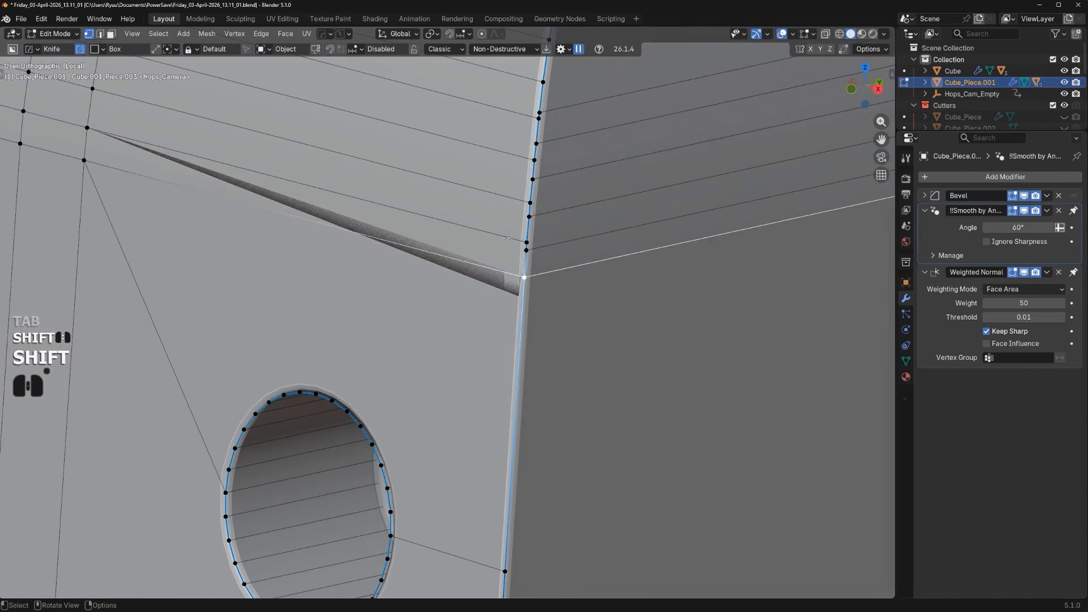
left_click(526, 250)
key("1")
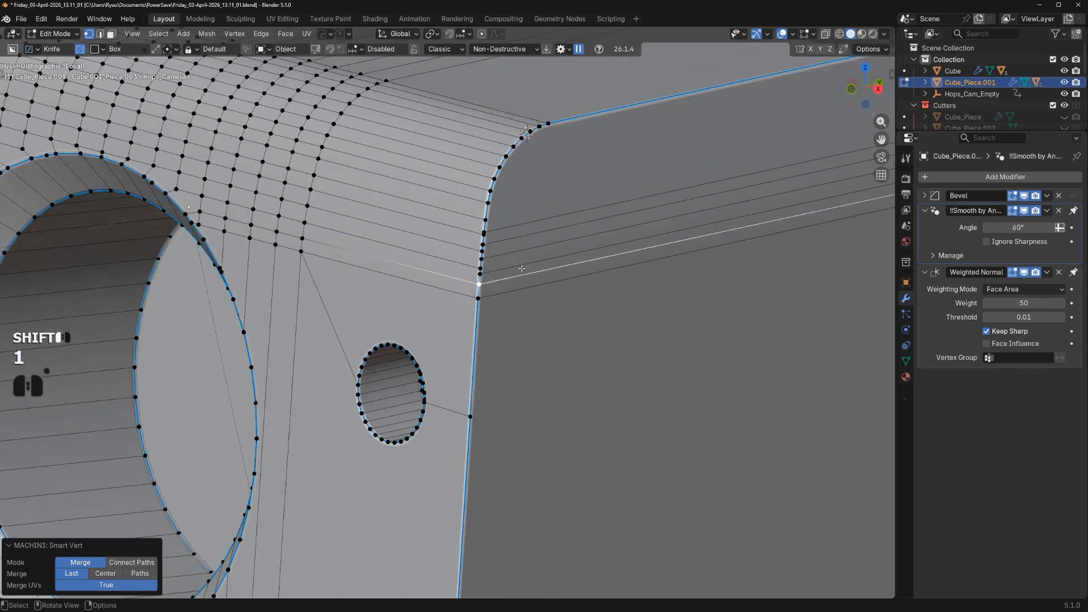
key("shift+1")
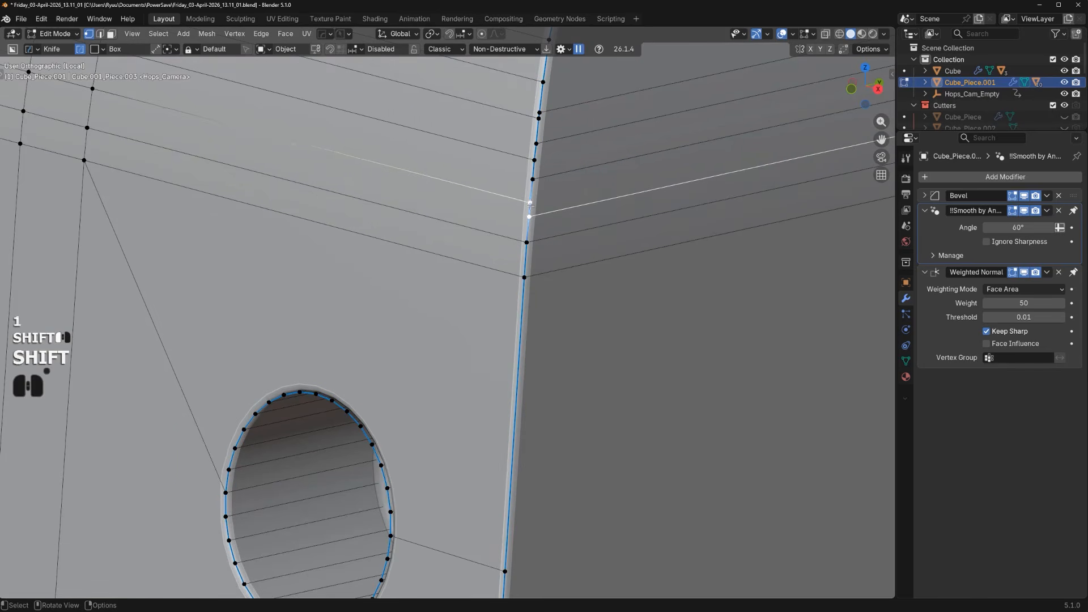
Symmetrize the insert mesh across X and return to Object Mode
scroll(536, 181, "down", 8)
middle_click_drag(485, 259, 551, 255)
key("Tab")
scroll(468, 214, "up", 4)
middle_click_drag(468, 214, 653, 285)
scroll(447, 196, "down", 5)
key("Tab")
key("alt+x")
key("Tab")
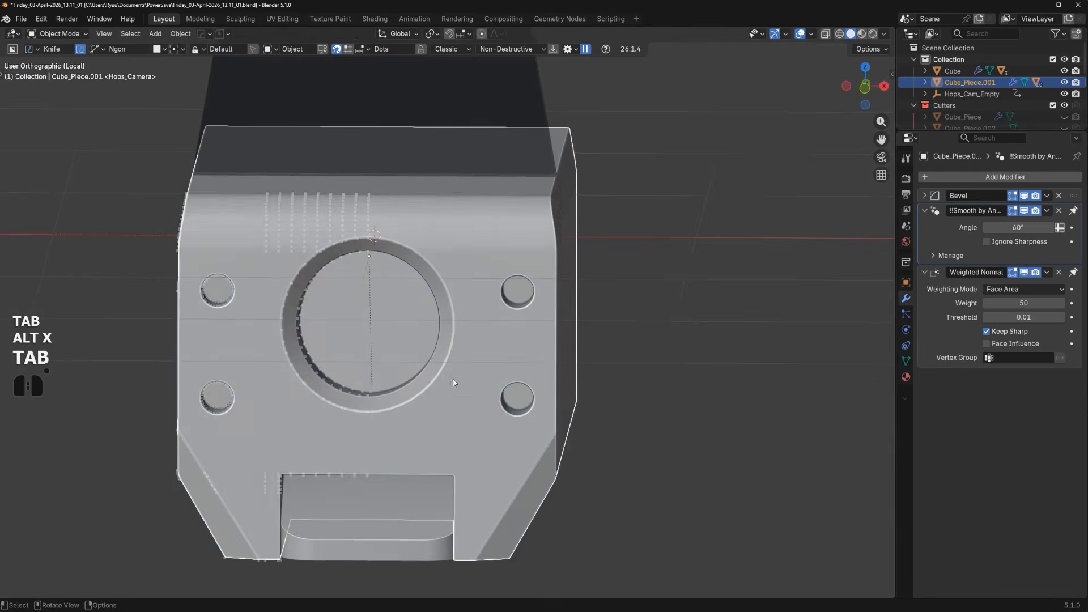
Dissolve the leftover horizontal and vertical support edges around the lower notch on the right half of the insert's front face
scroll(454, 381, "down", 2)
middle_click_drag(465, 339, 444, 324, "alt")
middle_click_drag(444, 324, 398, 297, "alt")
scroll(423, 309, "up", 2)
key("Tab")
scroll(448, 340, "up", 3)
middle_click_drag(504, 397, 301, 324, "shift")
scroll(463, 287, "up", 2)
scroll(378, 280, "down", 2)
scroll(301, 324, "up", 2)
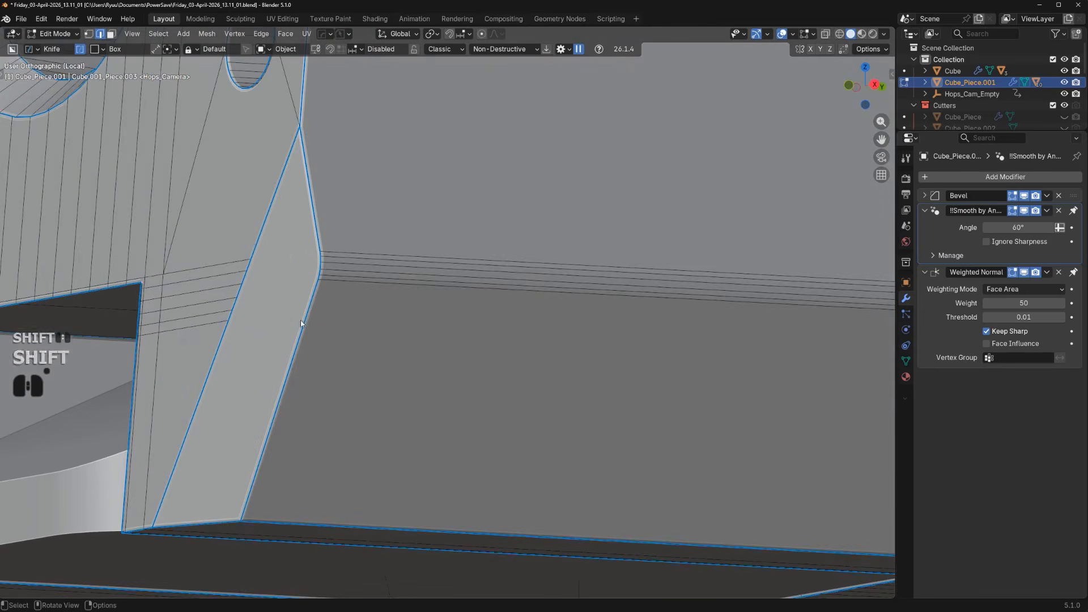
left_click(171, 341)
key("Tab")
left_click(177, 329)
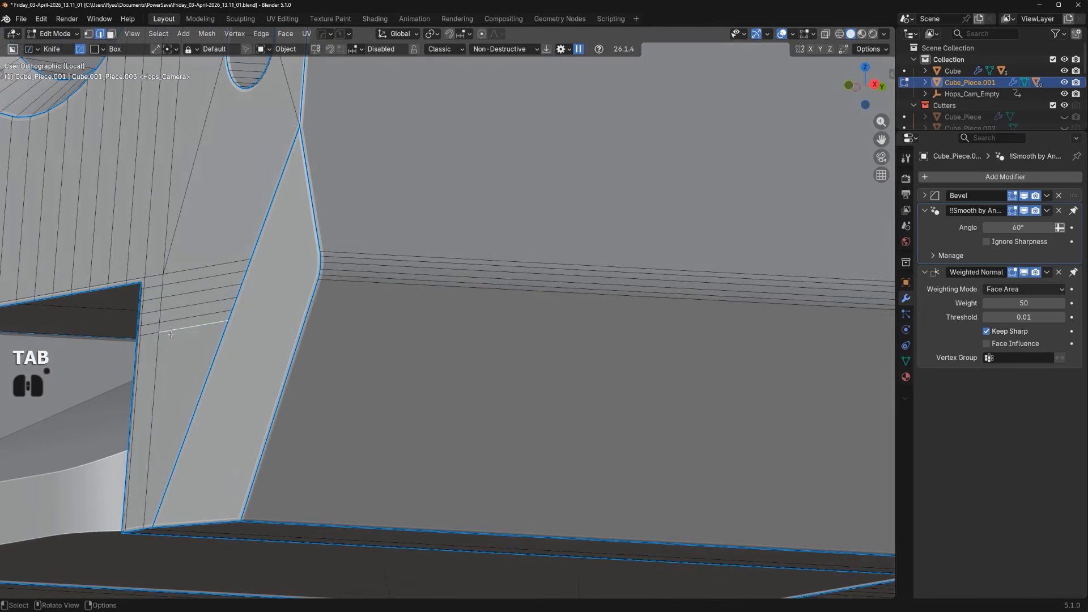
left_click(146, 333, "shift")
middle_click_drag(306, 307, 553, 291, "shift")
left_click(553, 290, "alt")
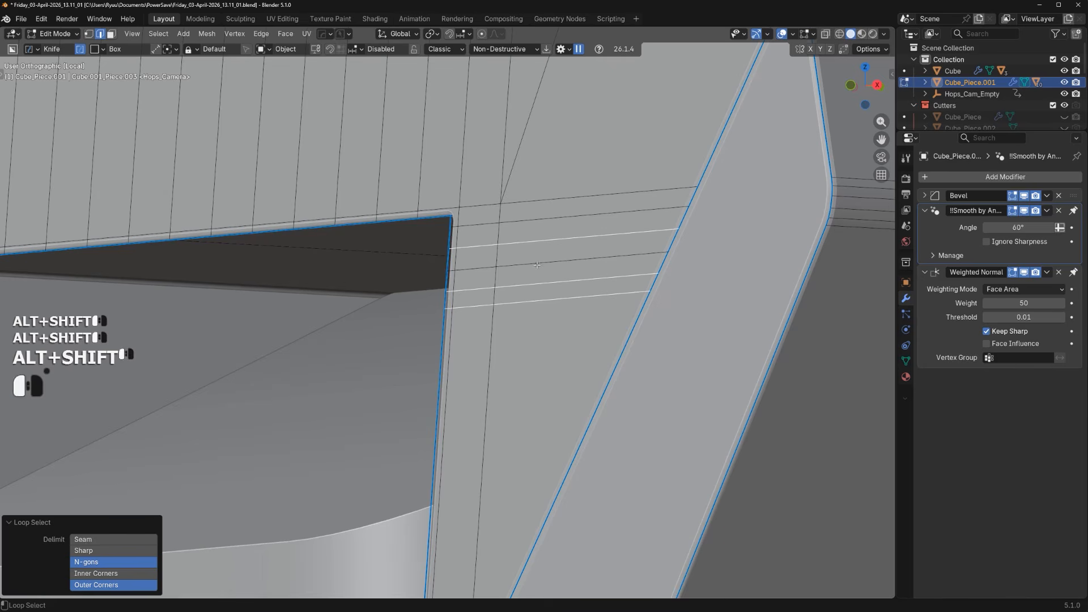
key("ctrl+z")
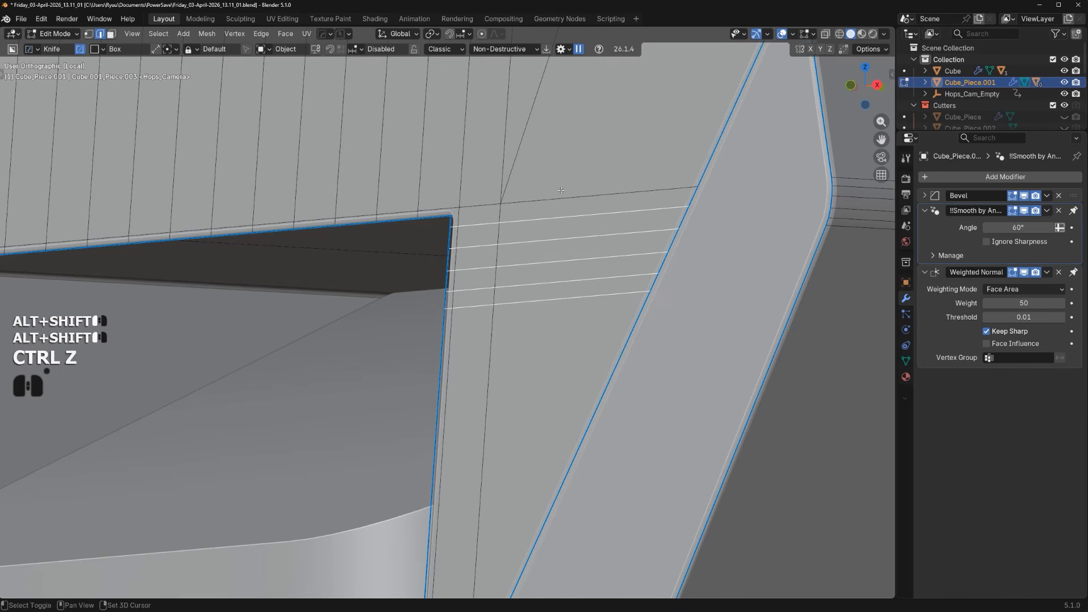
left_click(430, 209, "shift")
left_click(127, 249, "ctrl")
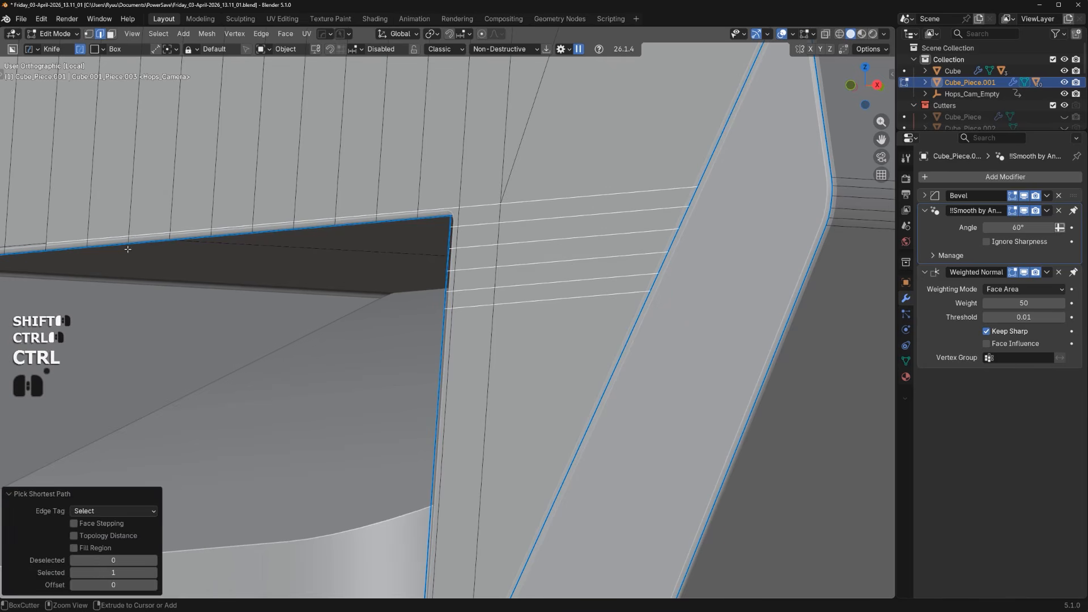
key("ctrl+x")
scroll(467, 223, "down", 6)
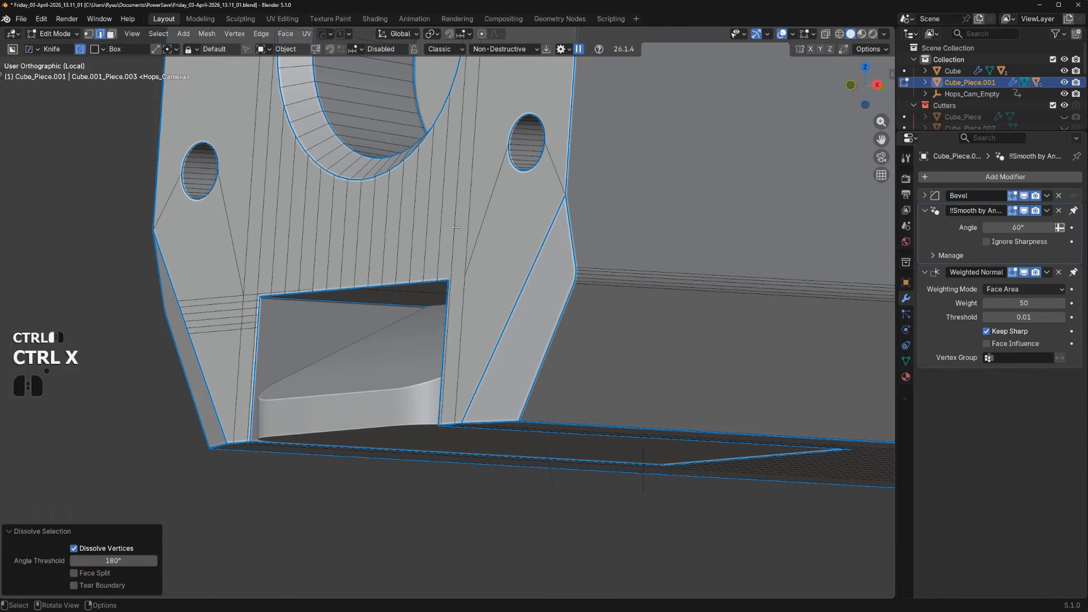
left_click(467, 222)
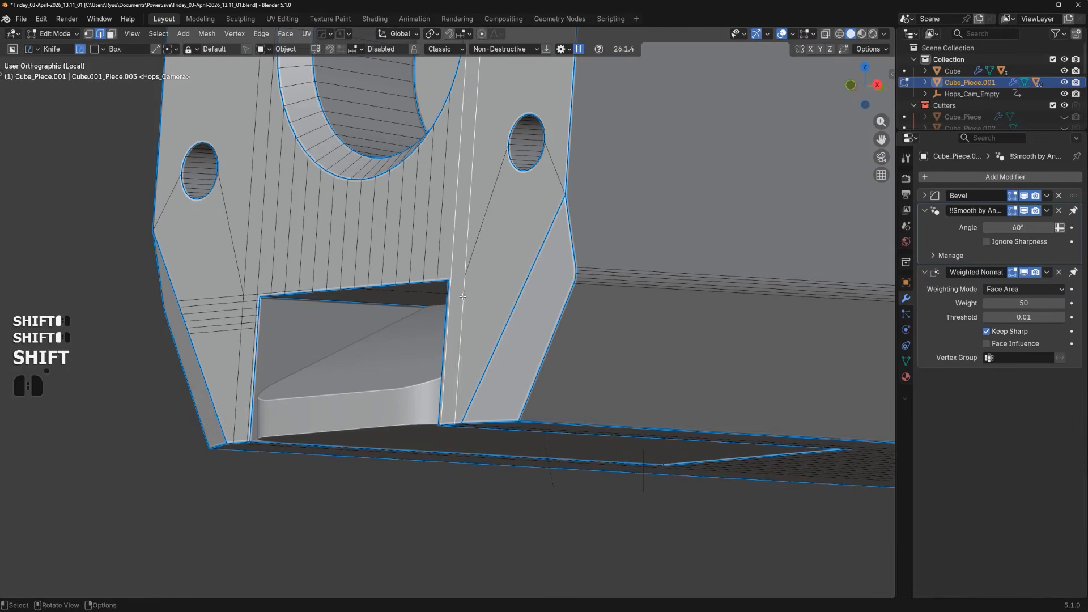
key("ctrl+x")
Knife edges from the lower-right screw hole to the side edge and the large hole, and dissolve its old diagonal edges
scroll(589, 261, "up", 2)
middle_click_drag(463, 297, 546, 328, "alt")
scroll(546, 327, "up", 1)
key("k")
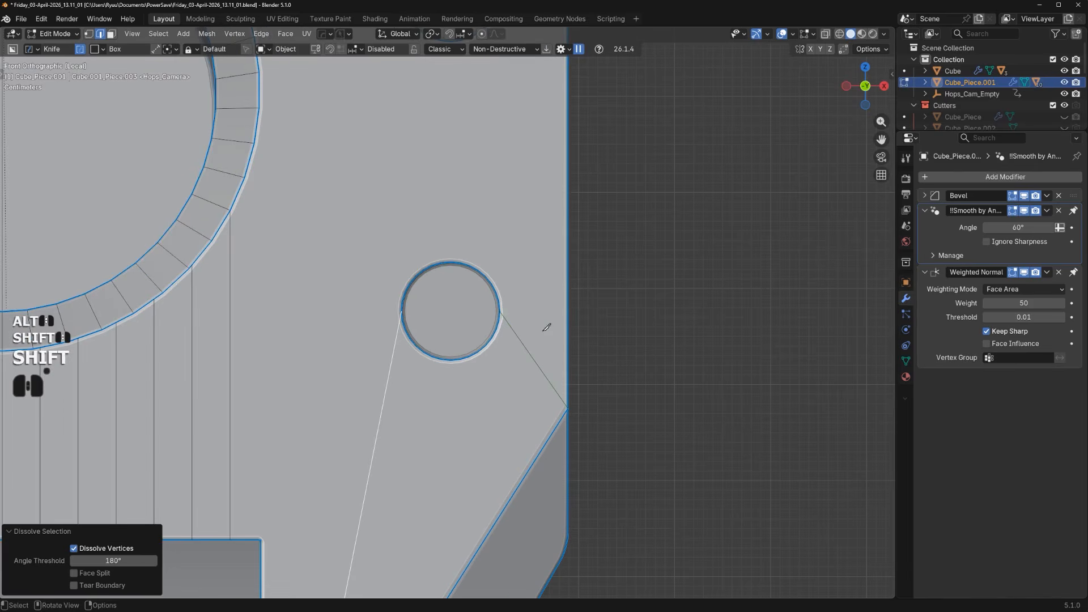
key("k")
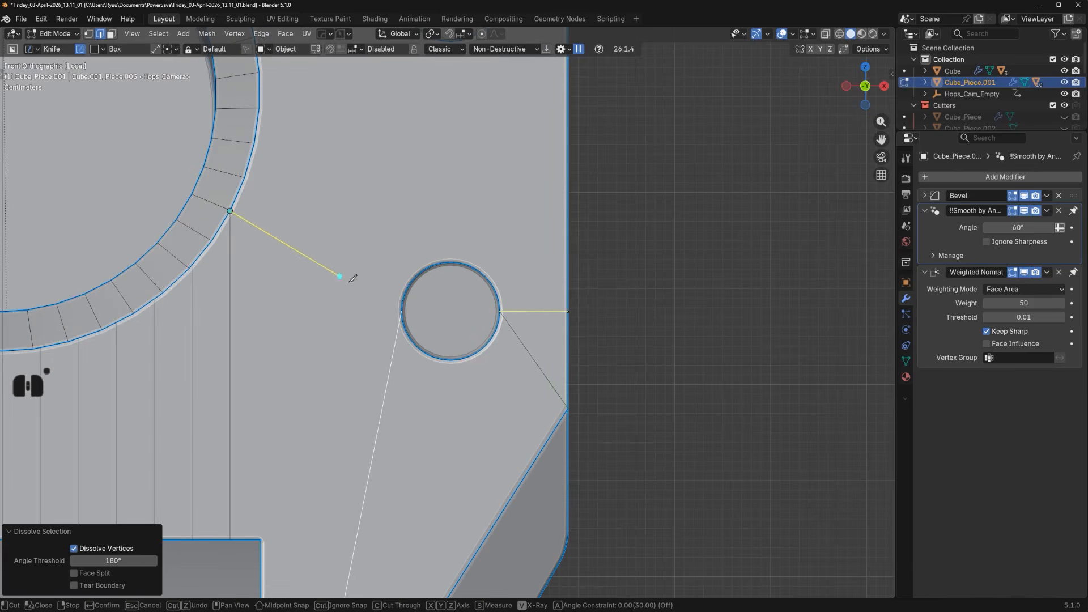
key("space")
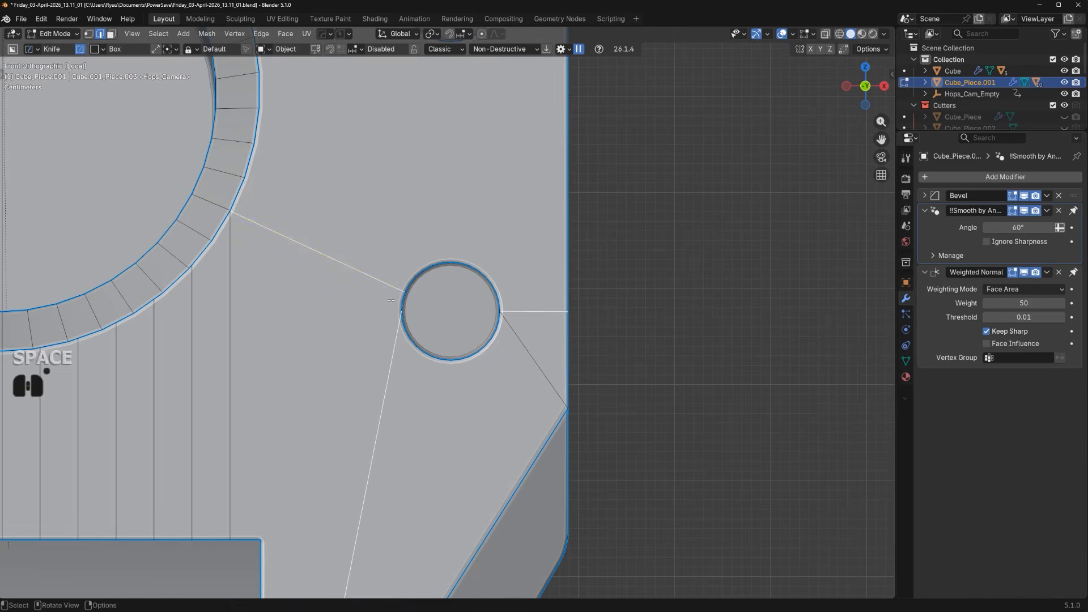
left_click(537, 352, "shift")
key("ctrl+x")
Dissolve the vertical edges between the large hole and the notch on the right half, and symmetrize the insert across X
scroll(533, 352, "down", 4)
middle_click_drag(431, 391, 495, 287, "shift")
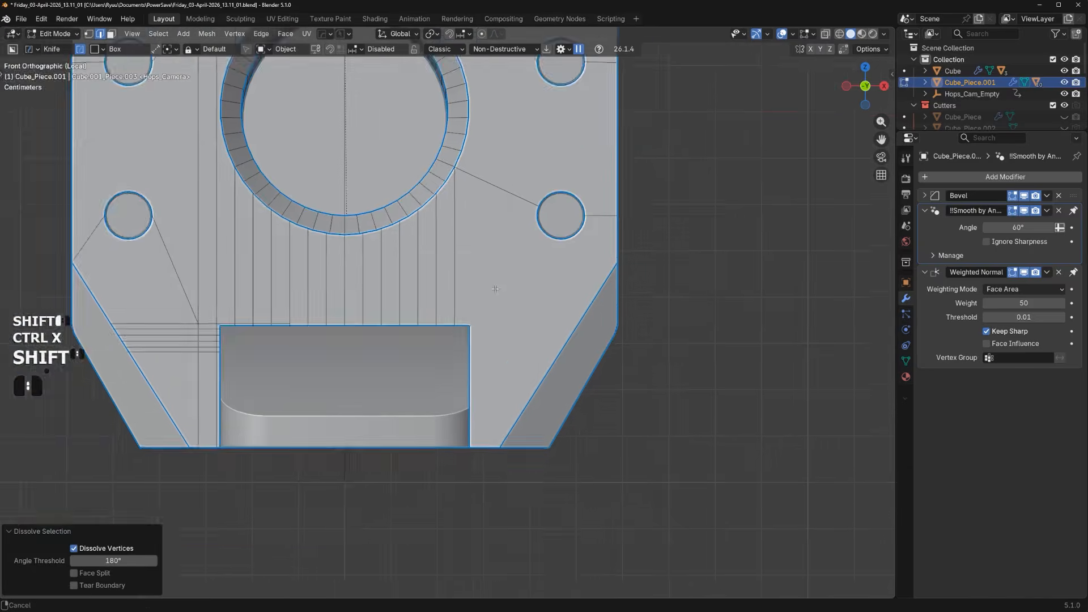
scroll(481, 306, "up", 2)
middle_click_drag(449, 341, 441, 274)
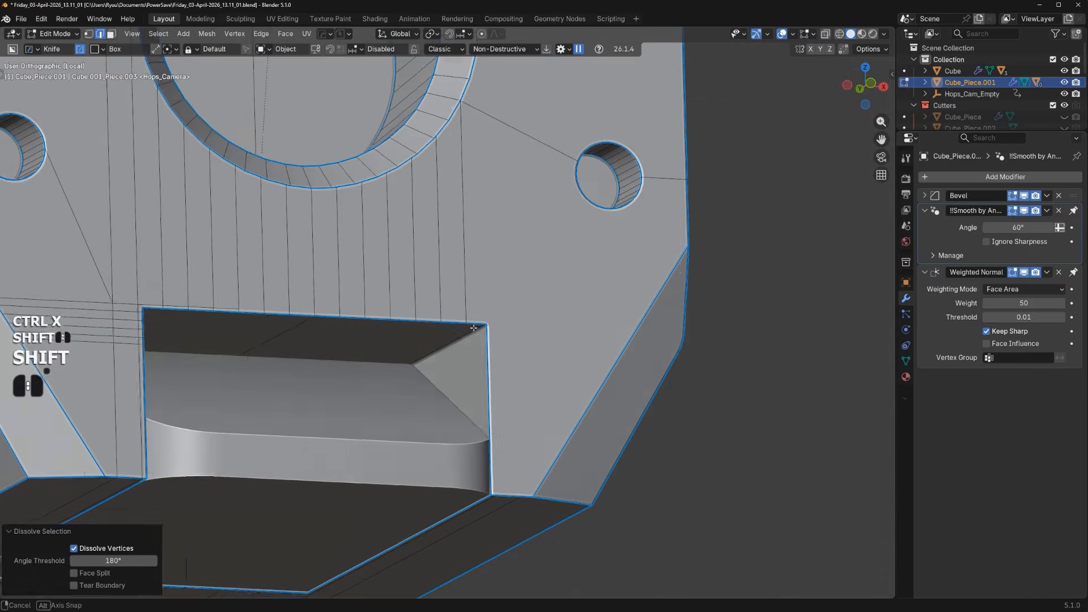
left_click(441, 274)
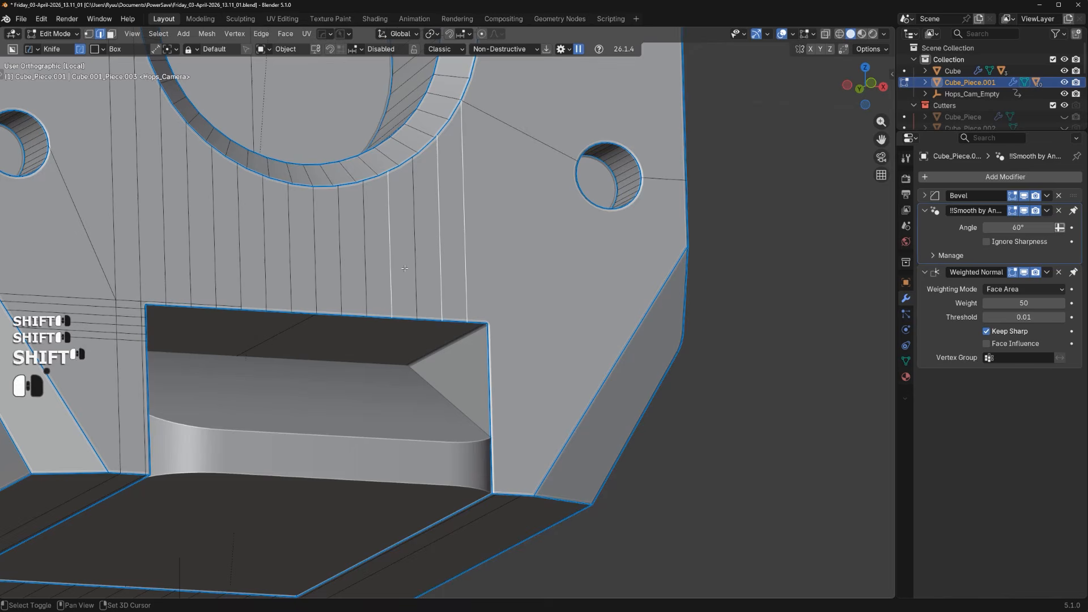
left_click_drag(405, 268, 413, 269, "shift")
left_click(412, 268)
key("ctrl+z")
left_click(459, 260)
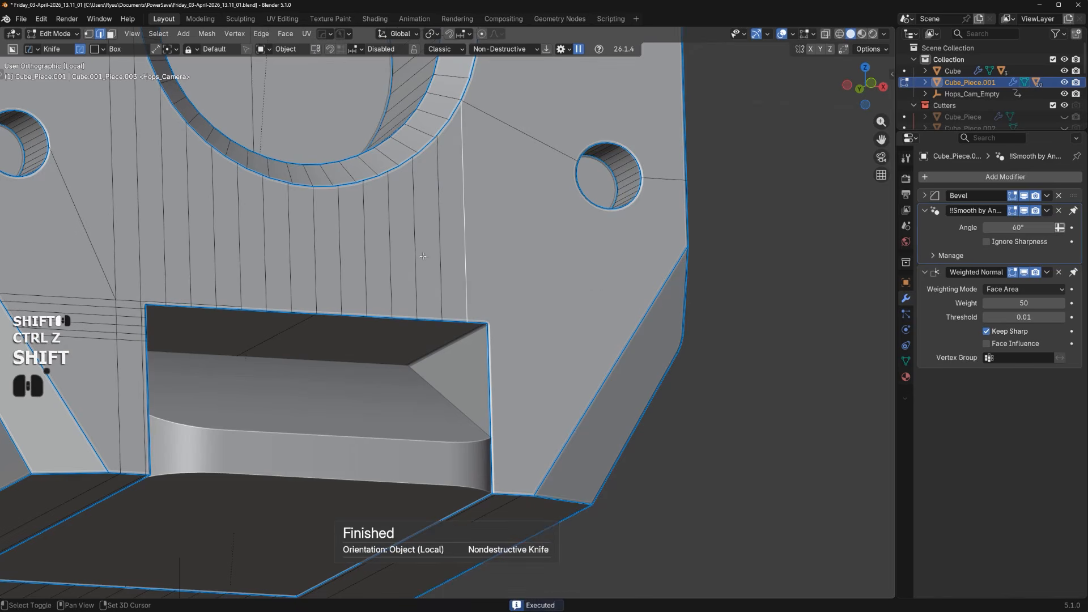
left_click(398, 257, "shift")
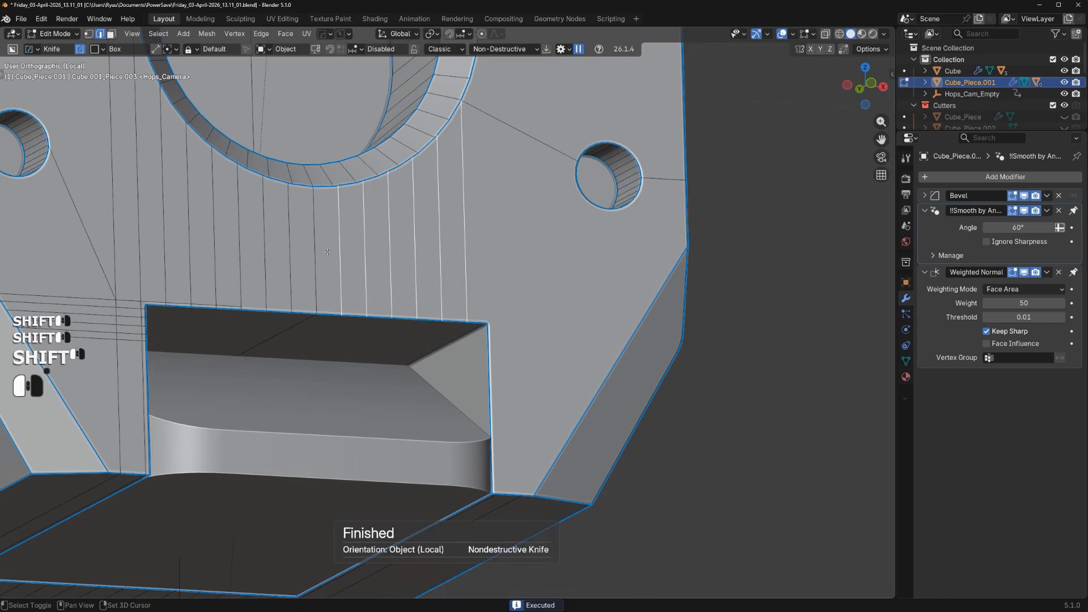
key("ctrl+x")
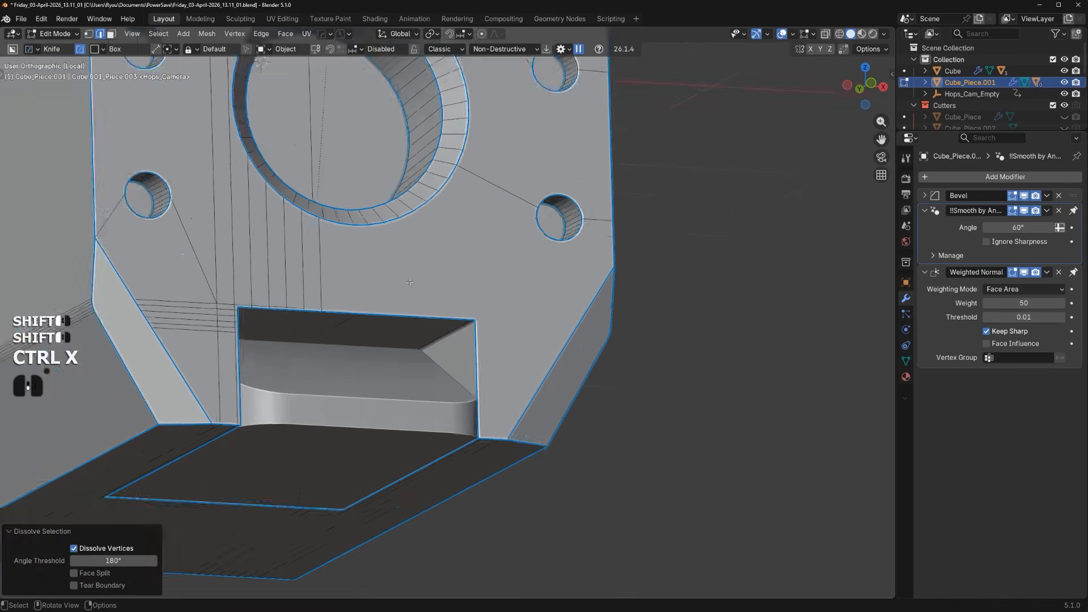
key("alt+x")
key("Tab")
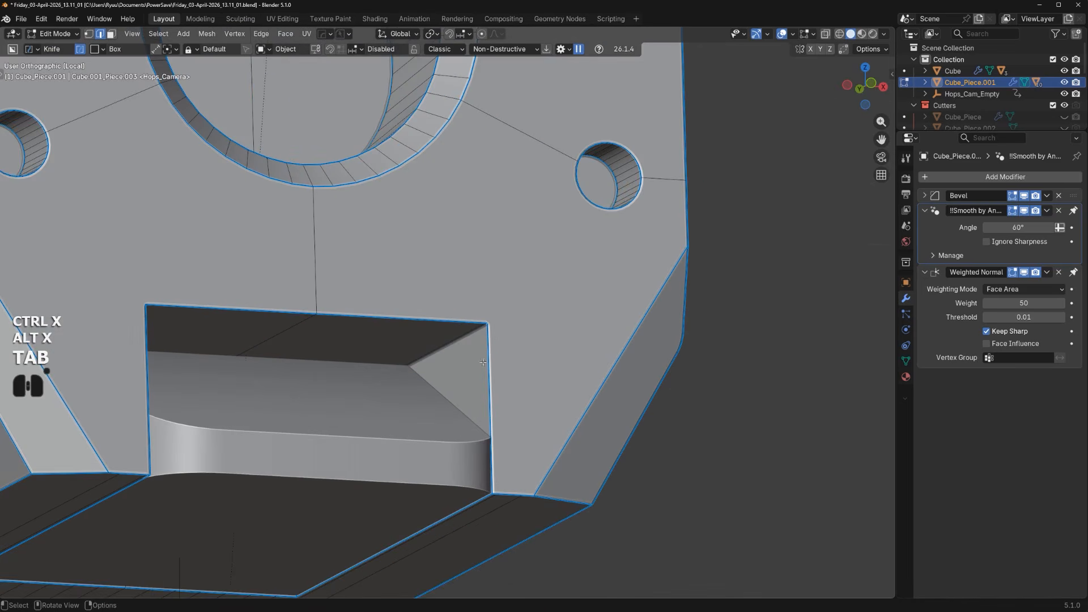
Bevel the notch's upper-right corner edge into a multi-segment rounding and symmetrize the insert across X from + to -
key("ctrl+b")
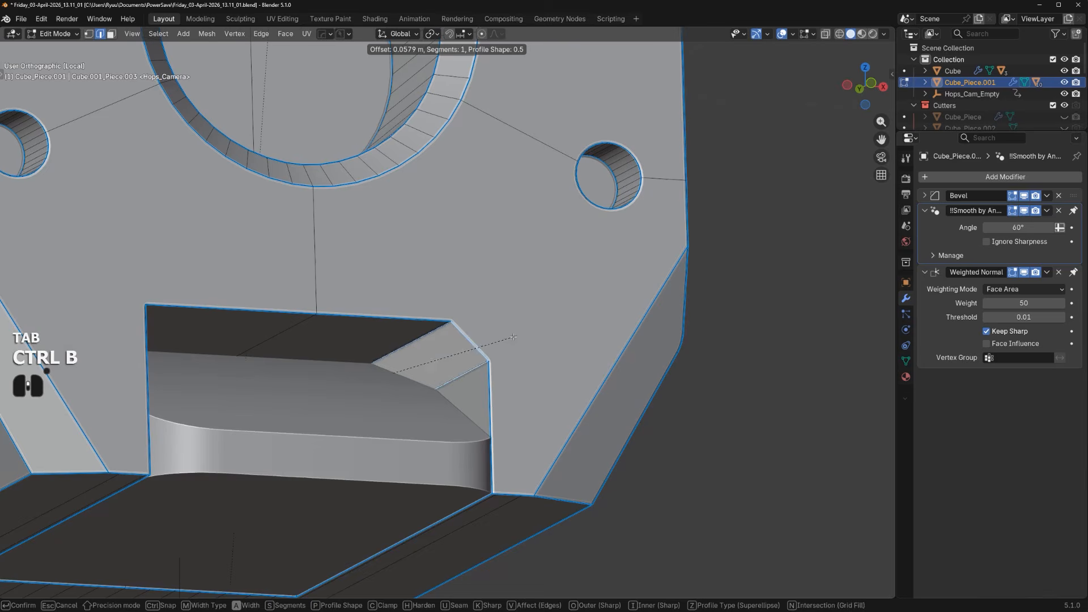
scroll(514, 336, "up", 6)
left_click(513, 336)
scroll(512, 336, "down", 3)
key("alt+x")
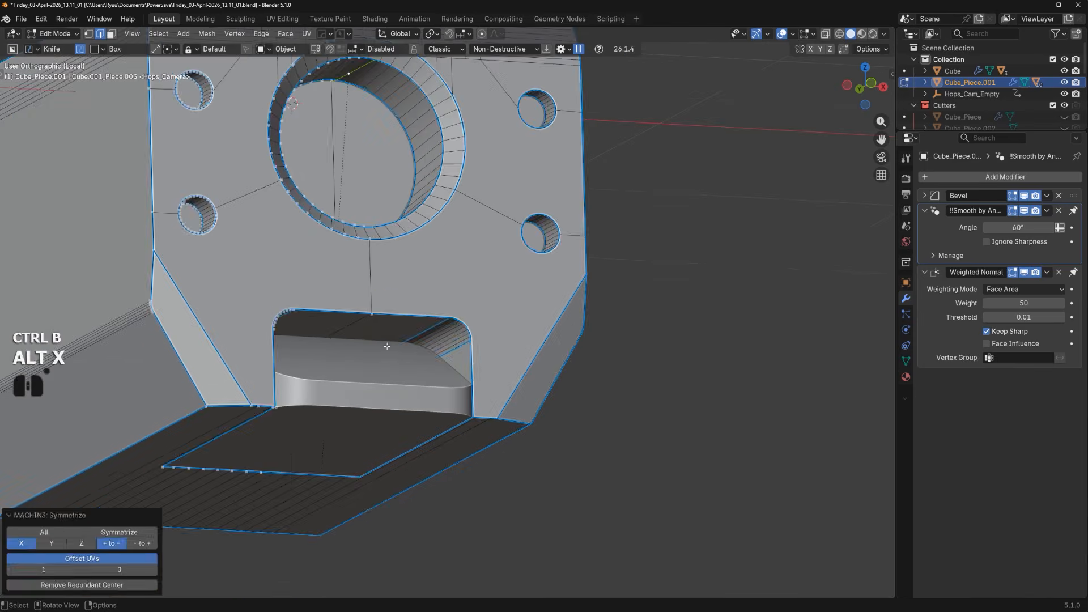
Resharpen the insert in Object Mode with Hard Ops Ssharp at 30° sharpness and 60° smooth angle
key("Tab")
key("q")
left_click(394, 281, "ctrl+shift")
left_click(395, 284, "ctrl+shift")
Switch BoxCutter to the Box shape and draw a rectangular box centred in the upper part of the insert's notch
middle_click_drag(394, 284, 468, 294, "alt")
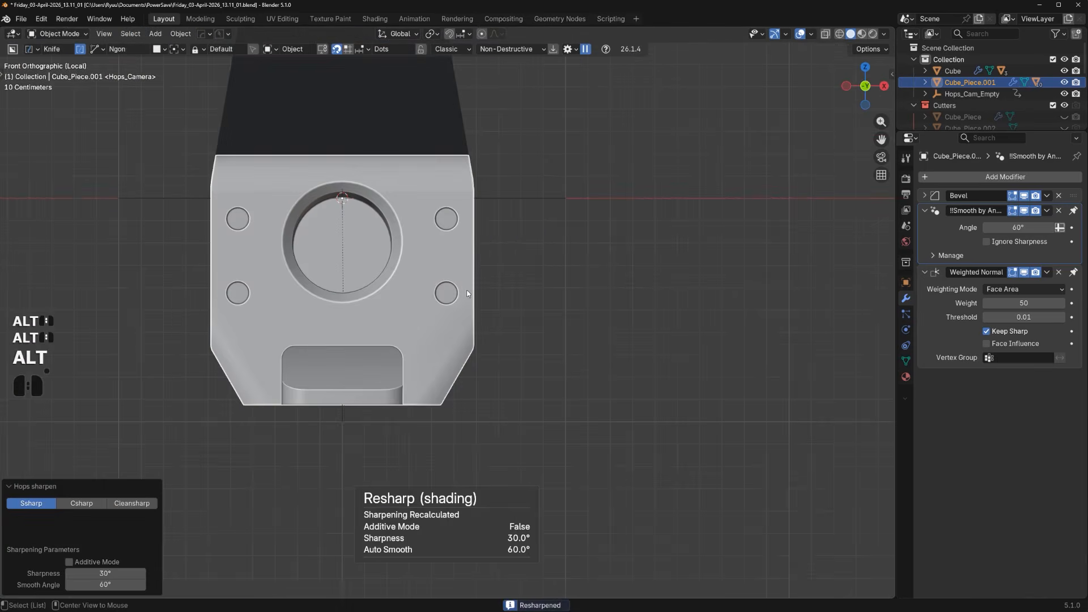
scroll(382, 359, "up", 2)
middle_click_drag(403, 331, 459, 331, "shift")
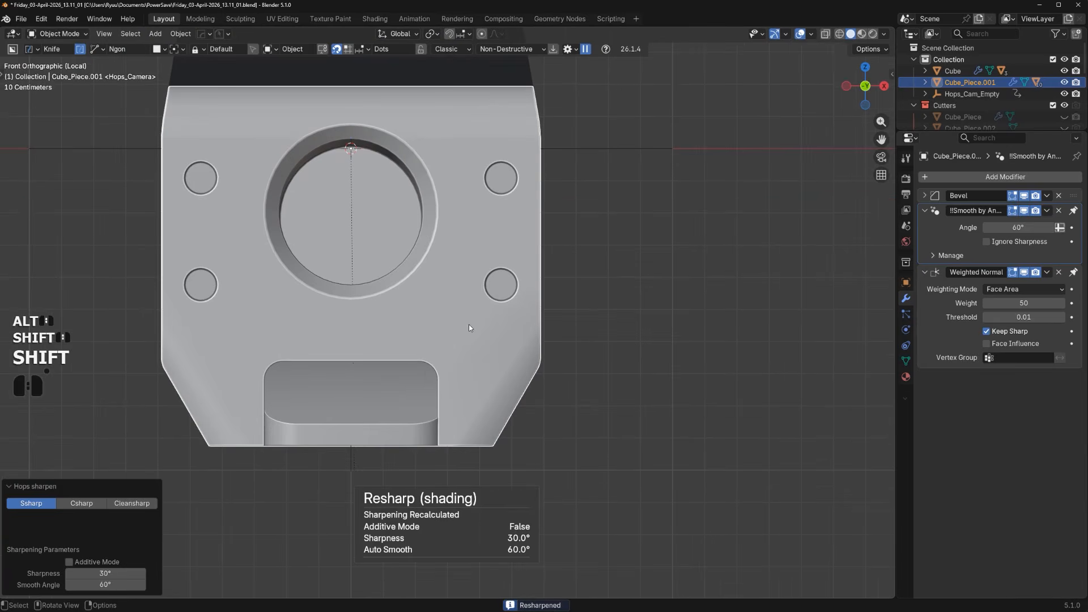
middle_click_drag(393, 391, 461, 349, "shift")
scroll(461, 349, "up", 1)
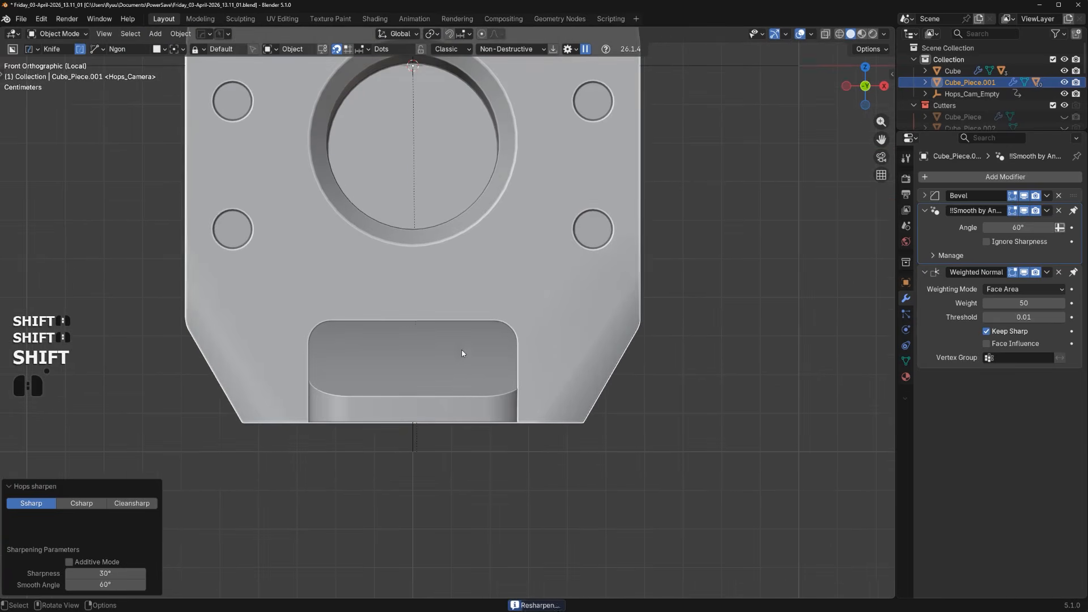
left_click(455, 352)
scroll(433, 343, "down", 2)
key("d")
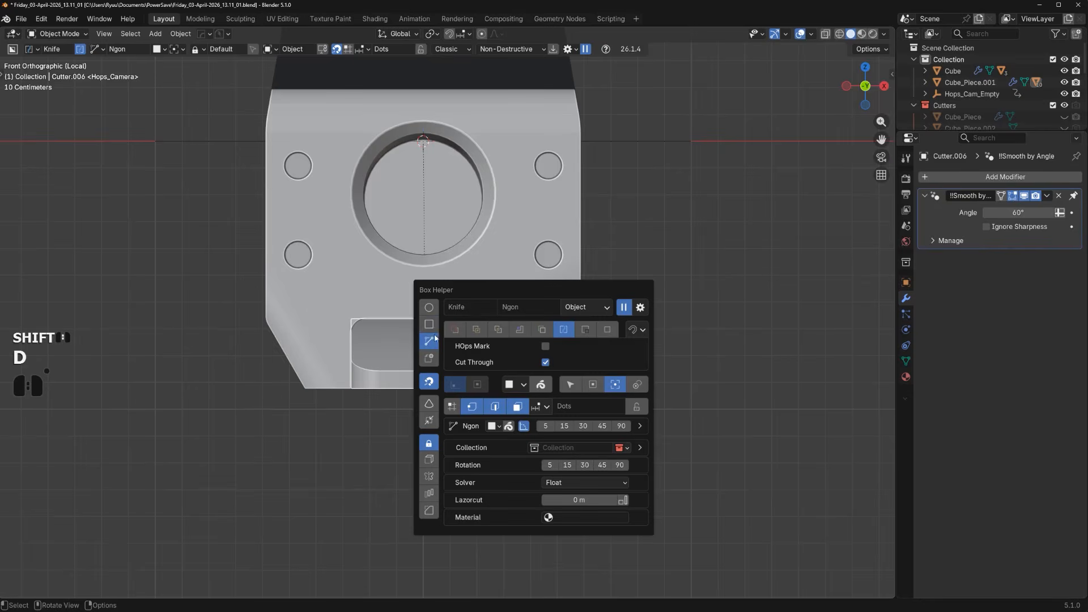
left_click(429, 325)
left_click_drag(384, 302, 471, 349)
Move the new box about 0.162 m along Y into the notch
mouse_move(470, 348)
middle_mouse_down()
mouse_move(394, 375)
mouse_move(481, 314)
middle_mouse_up()
left_click(501, 347, "shift")
key("g")
key("y")
left_click(435, 363)
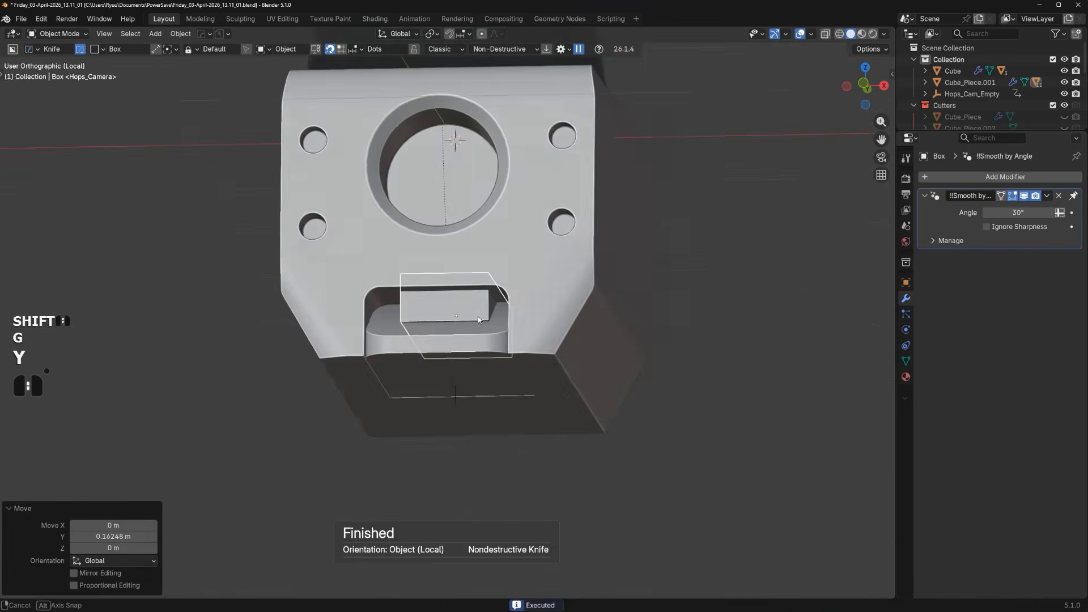
Bevel the box's lower front edge with a single-segment chamfer of about 0.036 m and return to Object Mode
scroll(480, 319, "up", 3)
key("Tab")
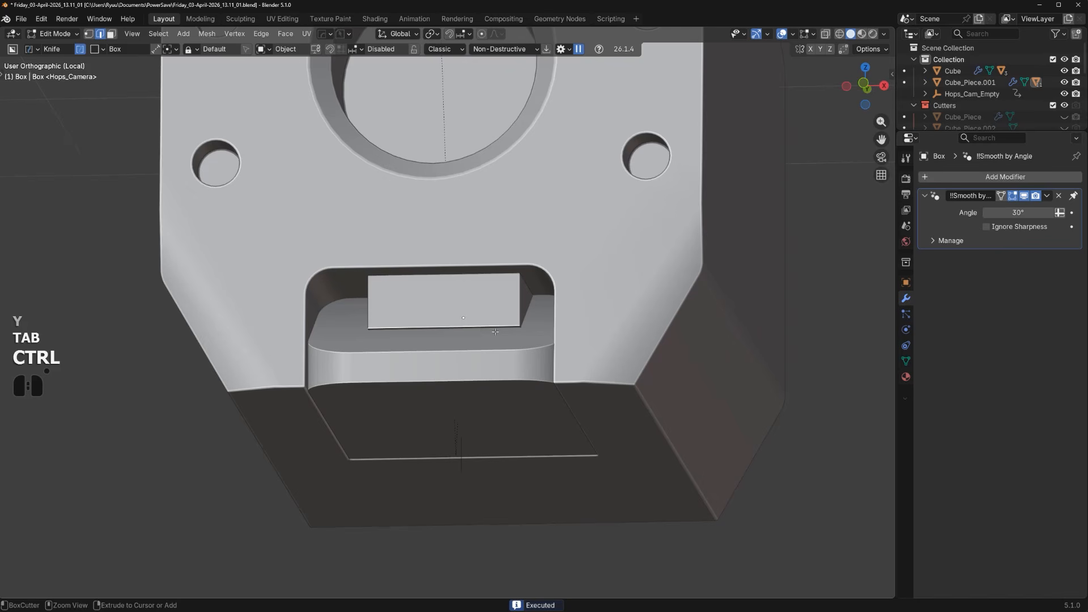
key("ctrl+b")
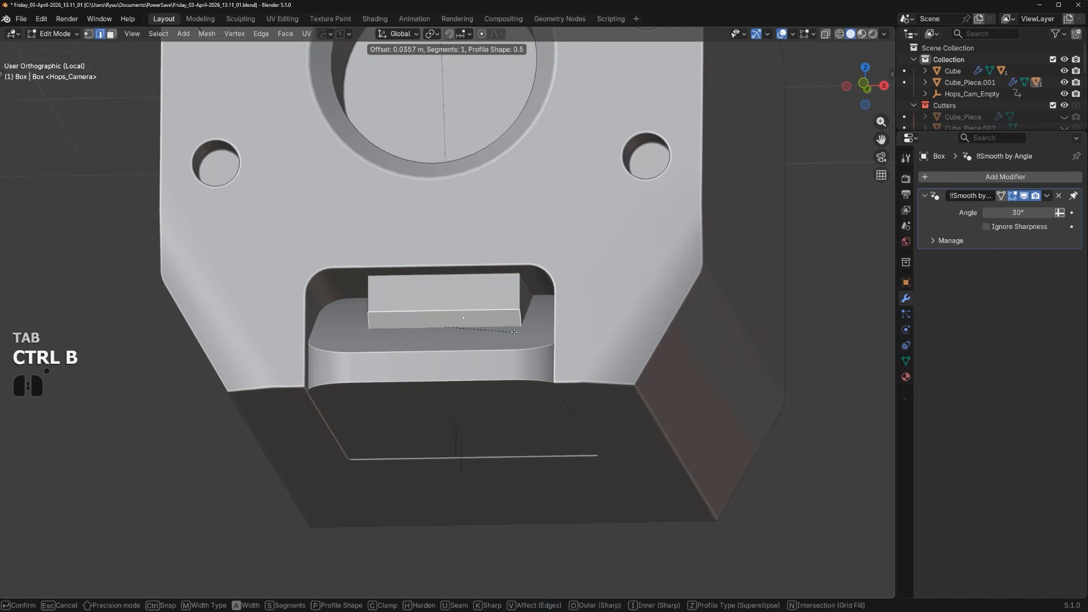
left_click(513, 332)
key("Tab")
Widen the box in front view by scaling it to about 1.18 along X
middle_click_drag(546, 314, 618, 317, "alt")
left_click(635, 322)
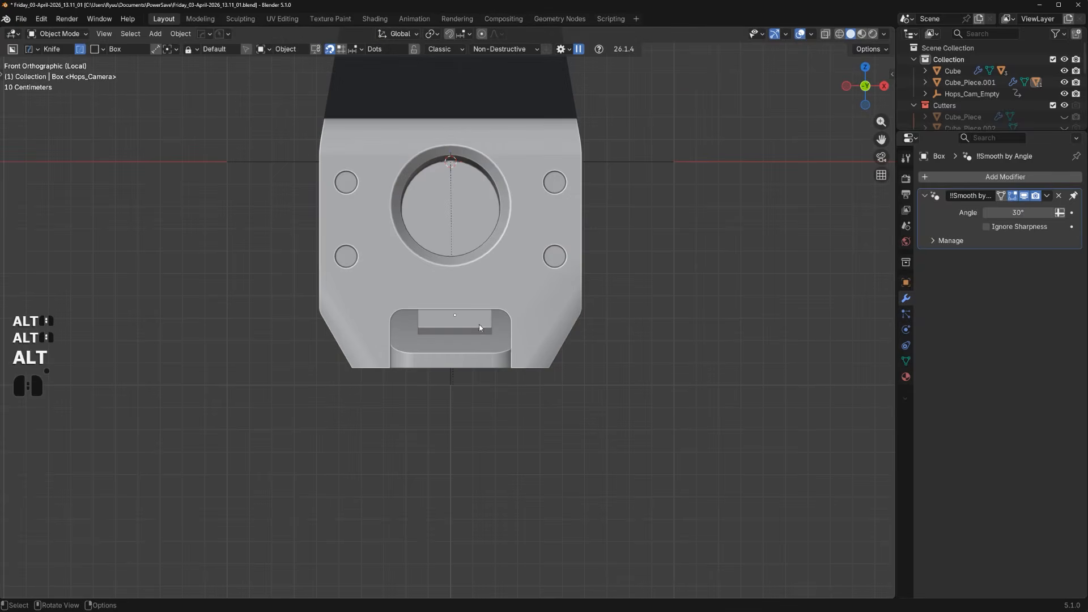
key("s")
key("x")
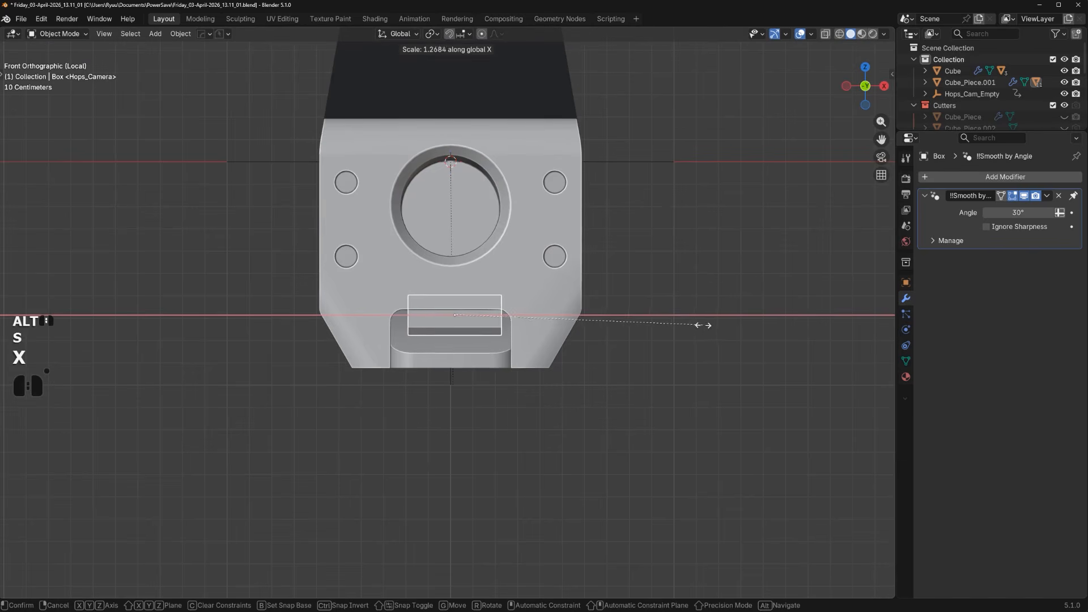
left_click(686, 321)
Try narrowing the box along X and shifting it about -0.143 m along X to one side of the notch
key("s")
key("x")
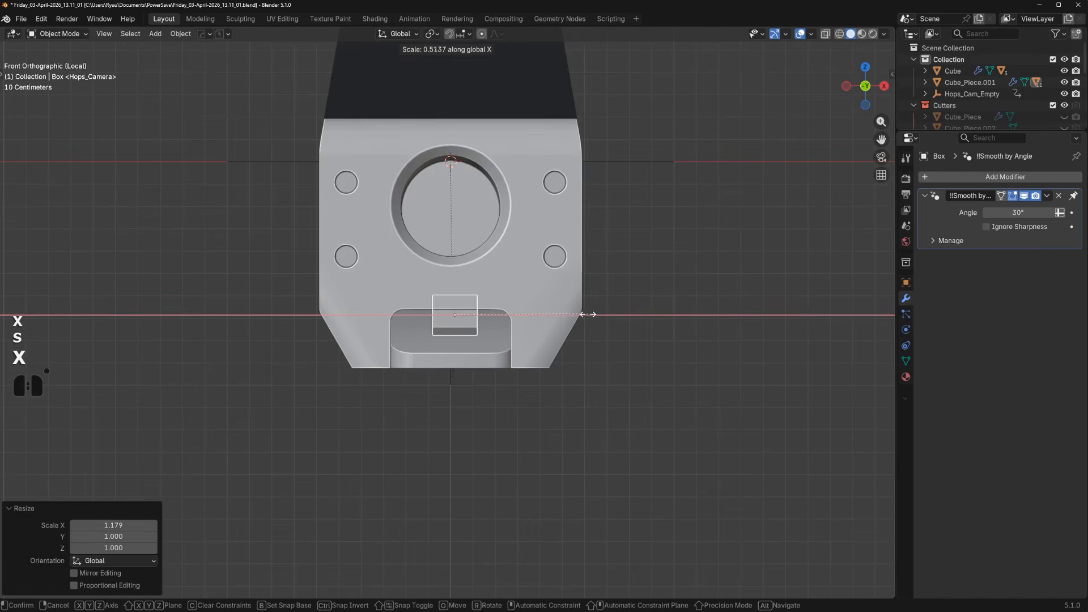
left_click(507, 309)
key("s")
key("x")
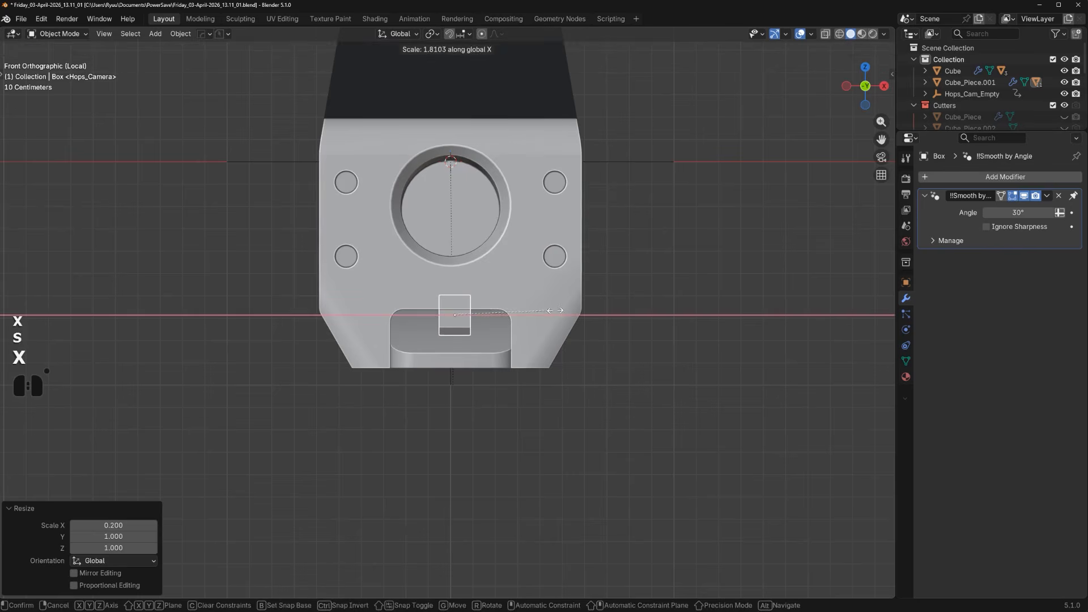
left_click(554, 311)
key("g")
key("x")
left_click(524, 311)
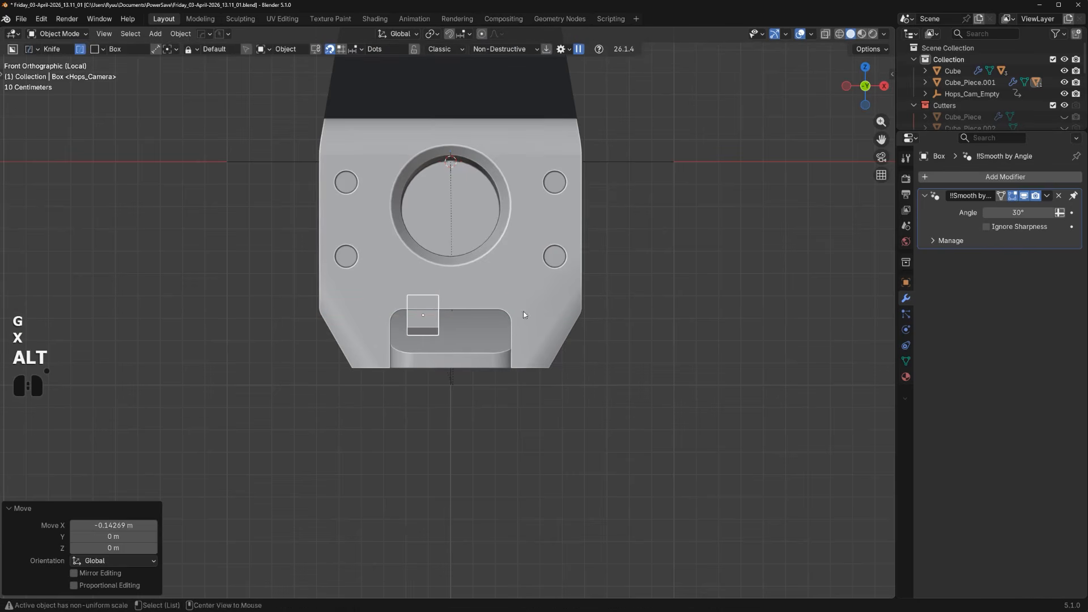
Try mirroring the narrowed box across X about the insert for a second block in the notch
key("alt+x")
right_click(510, 306)
left_click(480, 269, "shift")
key("q")
left_click(481, 268)
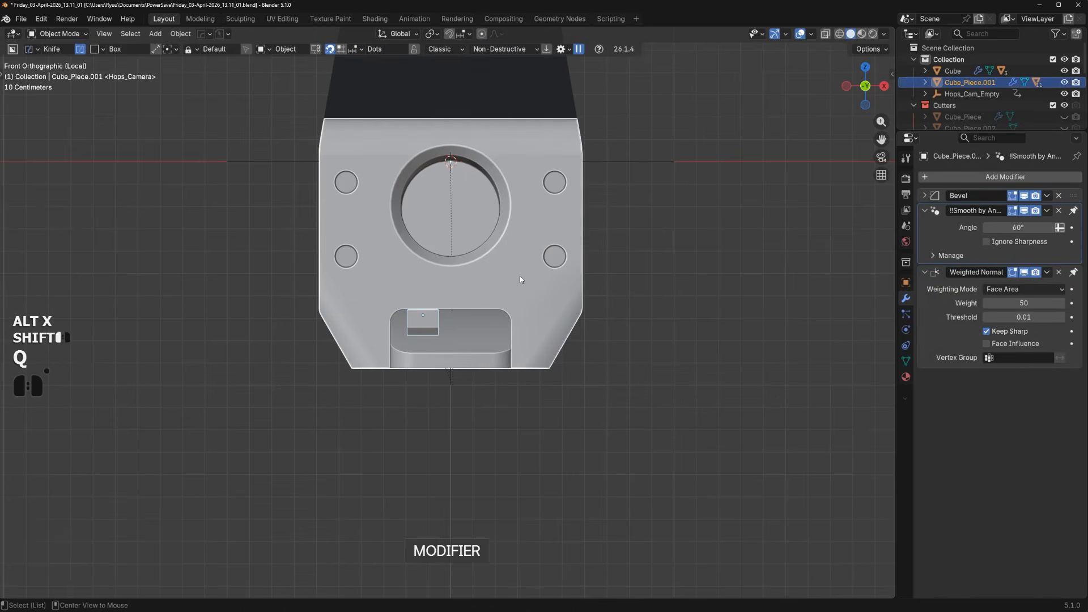
key("alt+x")
left_click(369, 162)
left_click(672, 207)
scroll(672, 207, "down", 3)
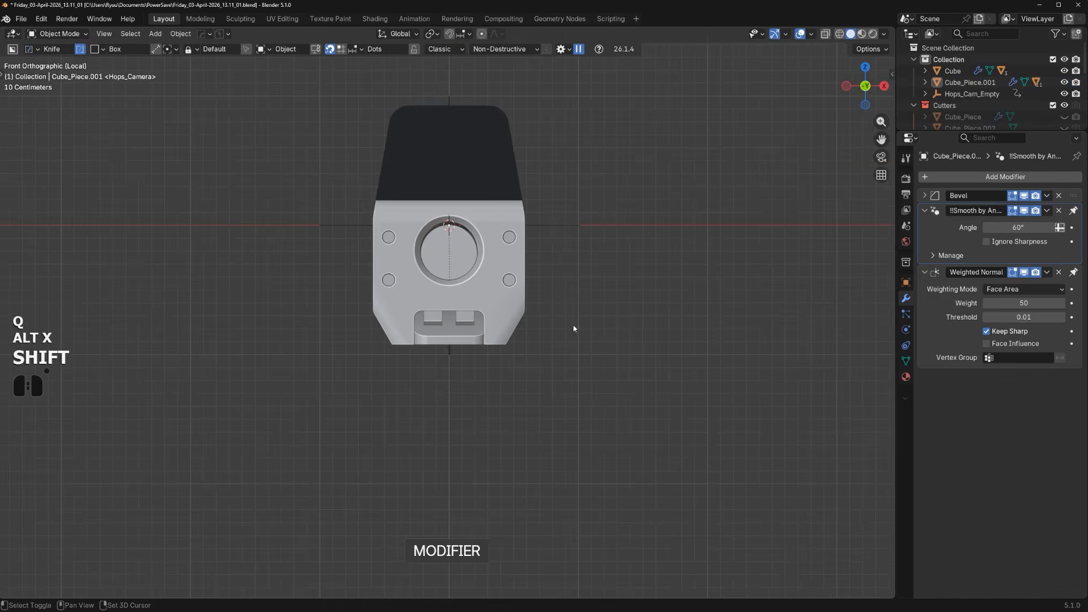
Undo the mirroring, sideways move and narrowing of the box
middle_click_drag(567, 325, 571, 353, "shift")
scroll(570, 353, "up", 3)
key("ctrl+z")
key("ctrl+z")
key("ctrl+z")
key("ctrl+z")
key("ctrl+z")
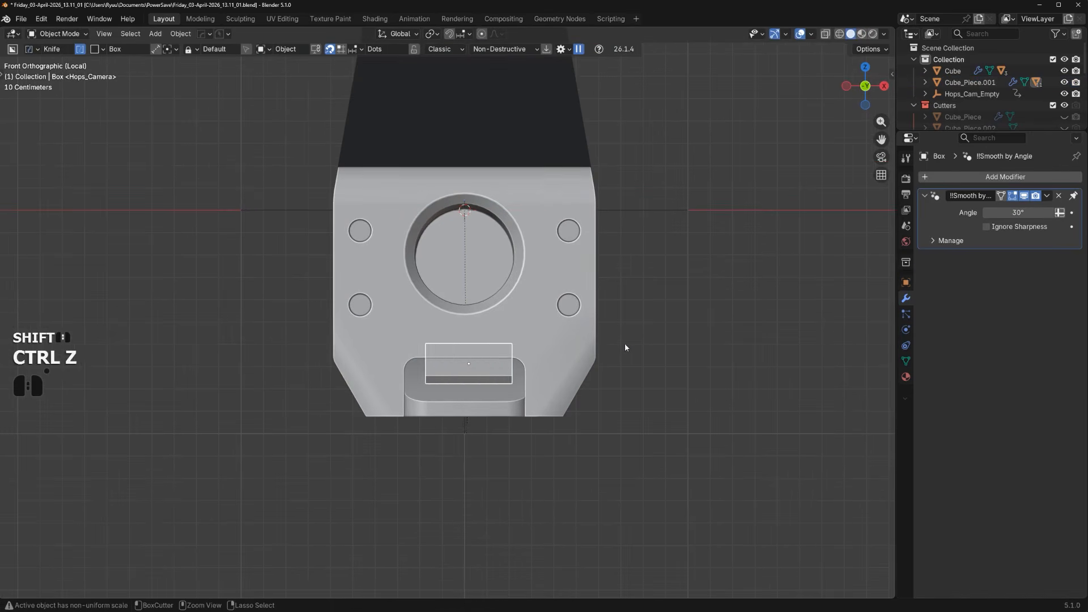
Merge the floor faces inside the insert's large hole into a single face in Edit Mode
scroll(682, 308, "down", 3)
scroll(556, 340, "up", 3)
middle_click_drag(545, 343, 527, 276)
left_click(501, 280)
key("Tab")
left_click_drag(527, 276, 522, 275)
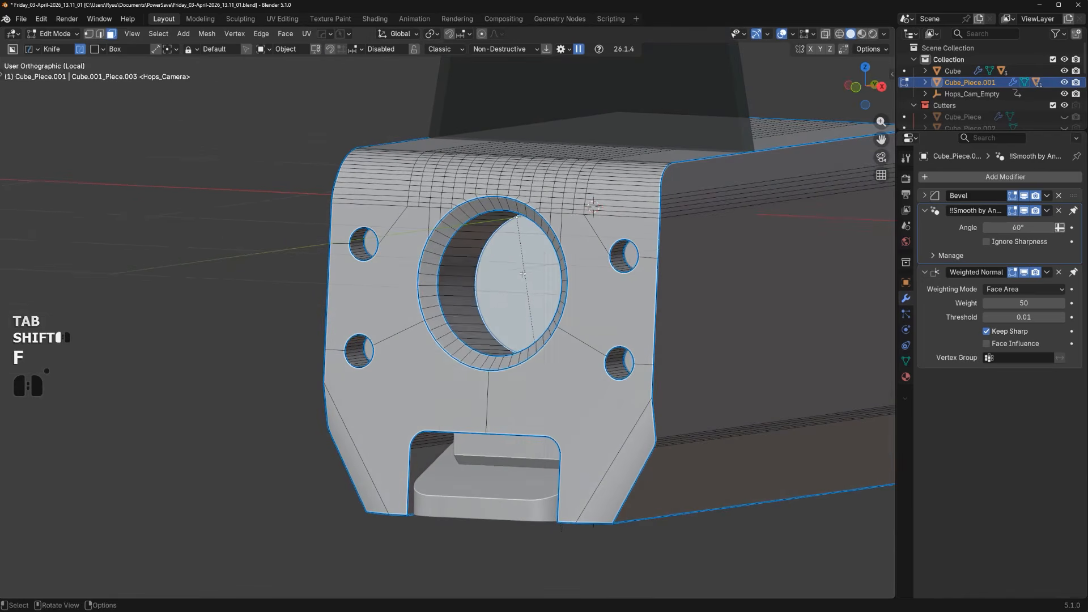
Convert the floor face of the large hole into a separate plate and Sharpen it with its Solidify modifier applied
key("q")
left_click(518, 302, "shift")
key("Tab")
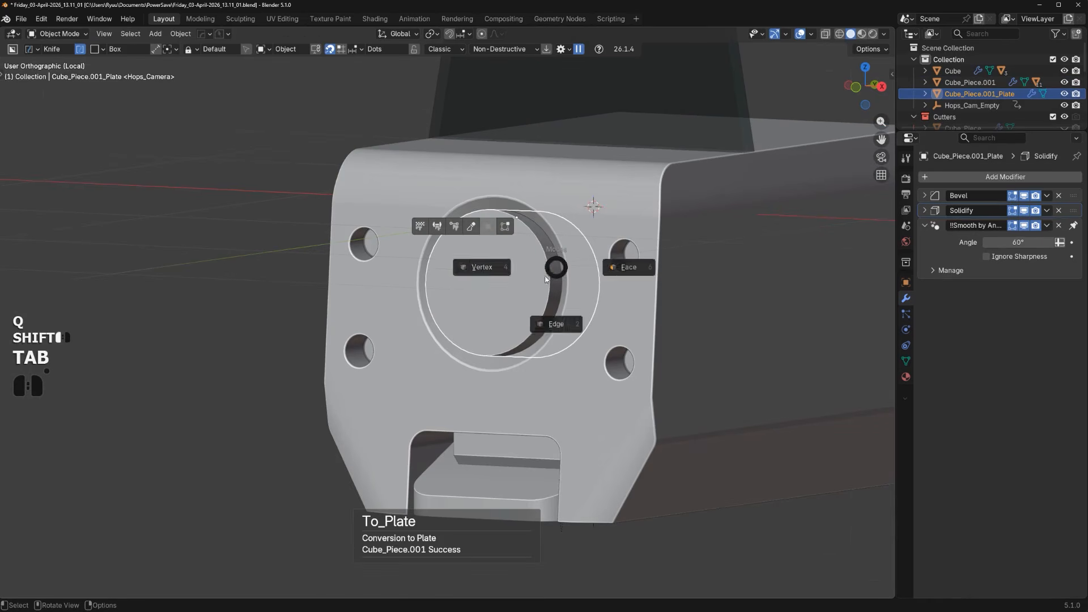
key("q")
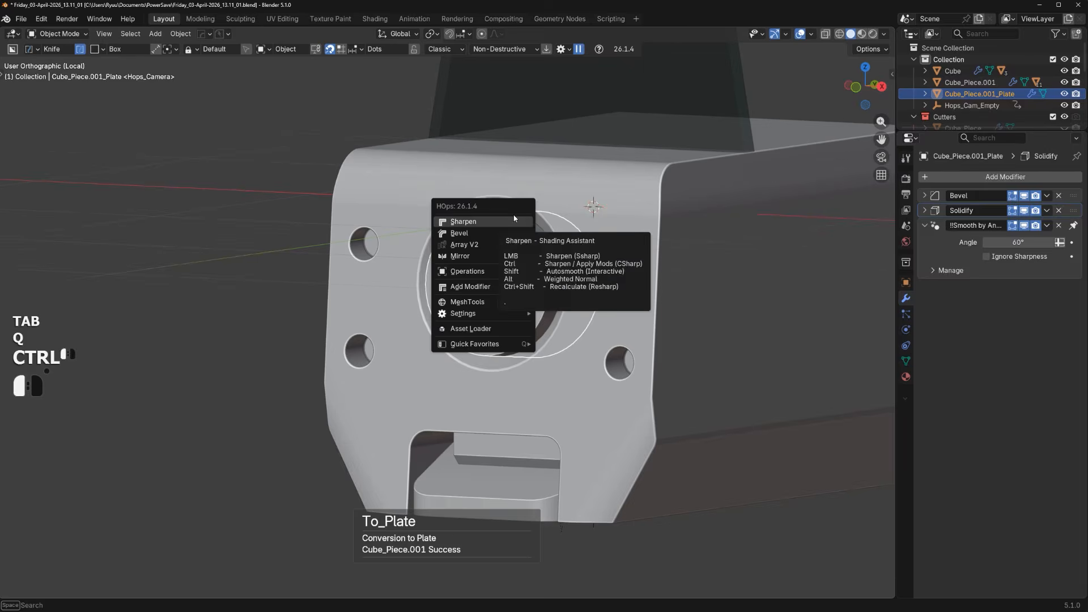
left_click(516, 221, "ctrl")
Bevel the new plate's front rim edge loop by about 0.048 m with one segment
key("Tab")
left_click(582, 282, "alt")
key("ctrl+b")
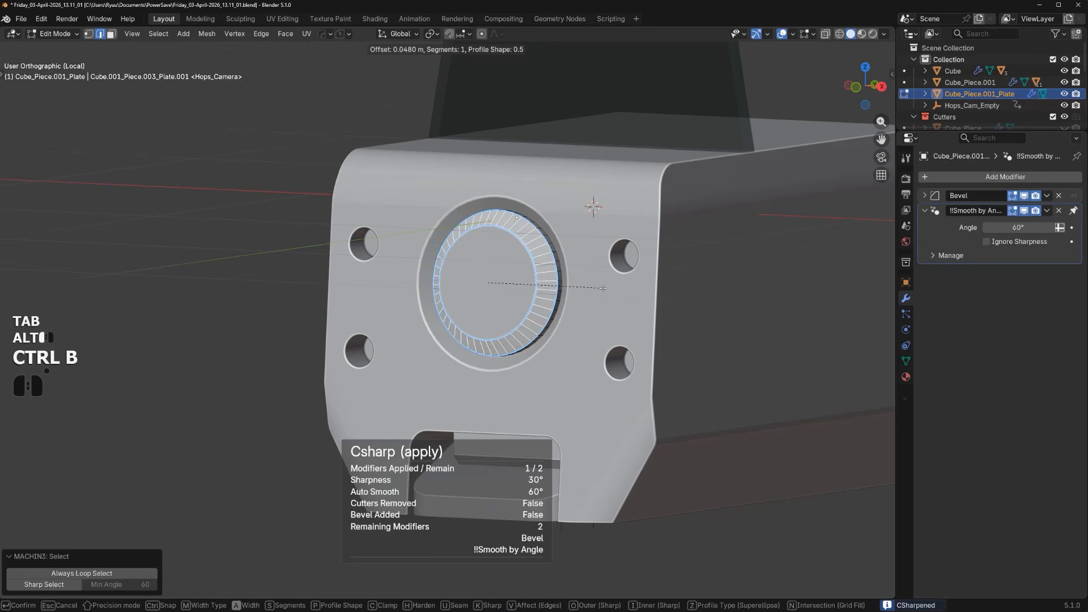
left_click(602, 288)
Try insetting the plate's front face by about 0.141 m toward its centre
key("Tab")
key("Tab")
key("3")
left_click(498, 284)
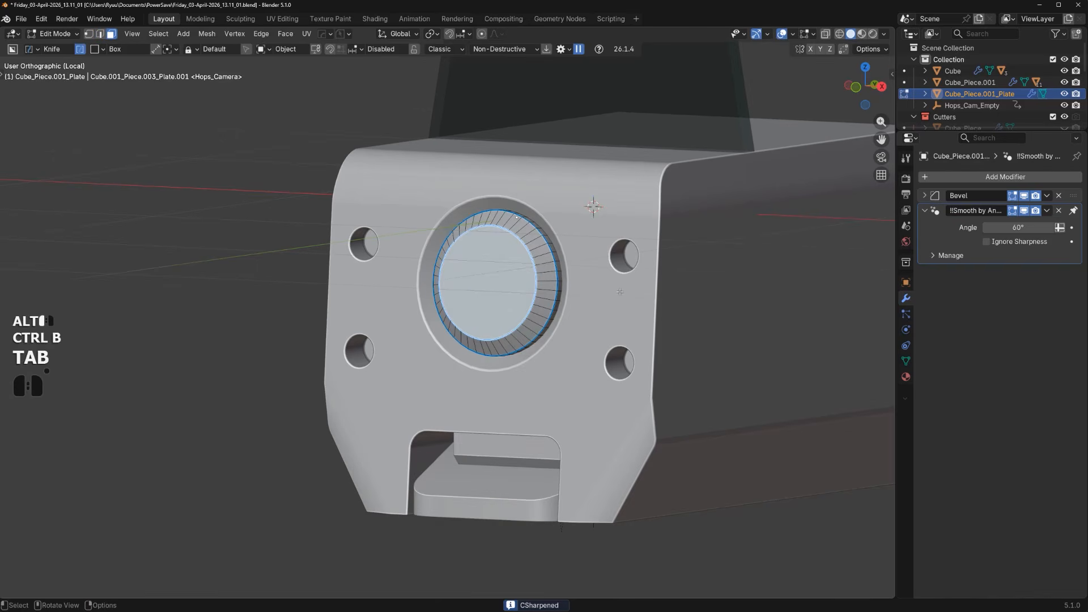
key("i")
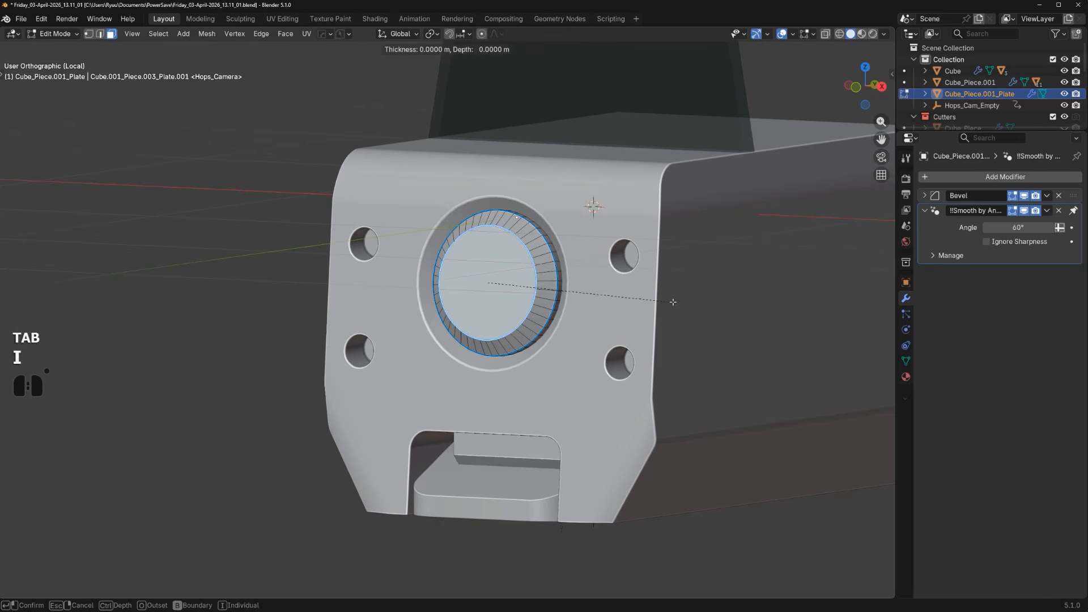
left_click(614, 284)
scroll(614, 284, "up", 6)
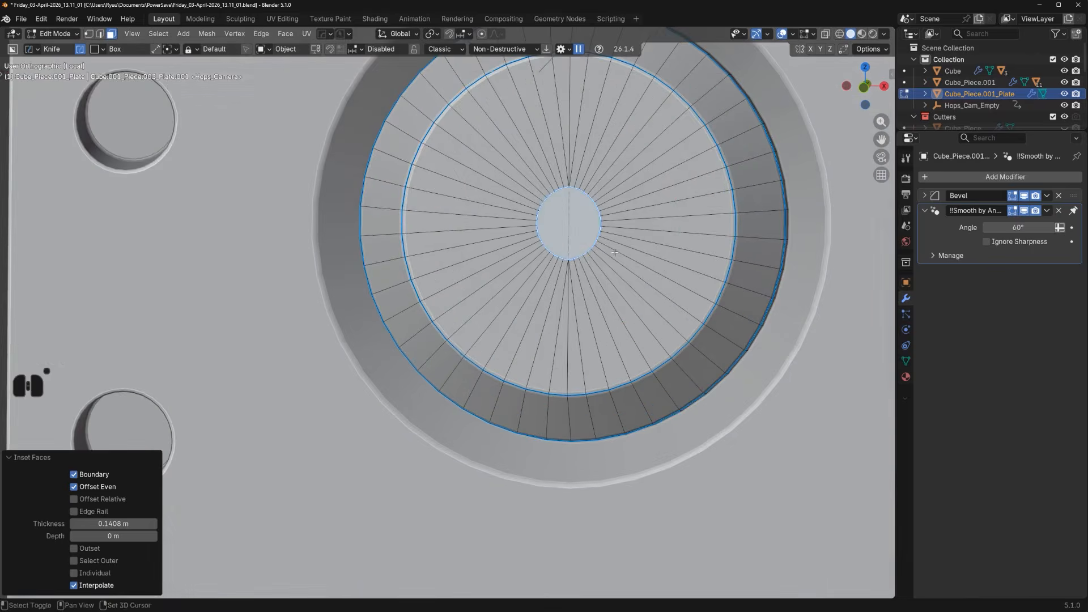
scroll(615, 253, "down", 5)
middle_click_drag(614, 252, 598, 281, "shift")
key("ctrl+z")
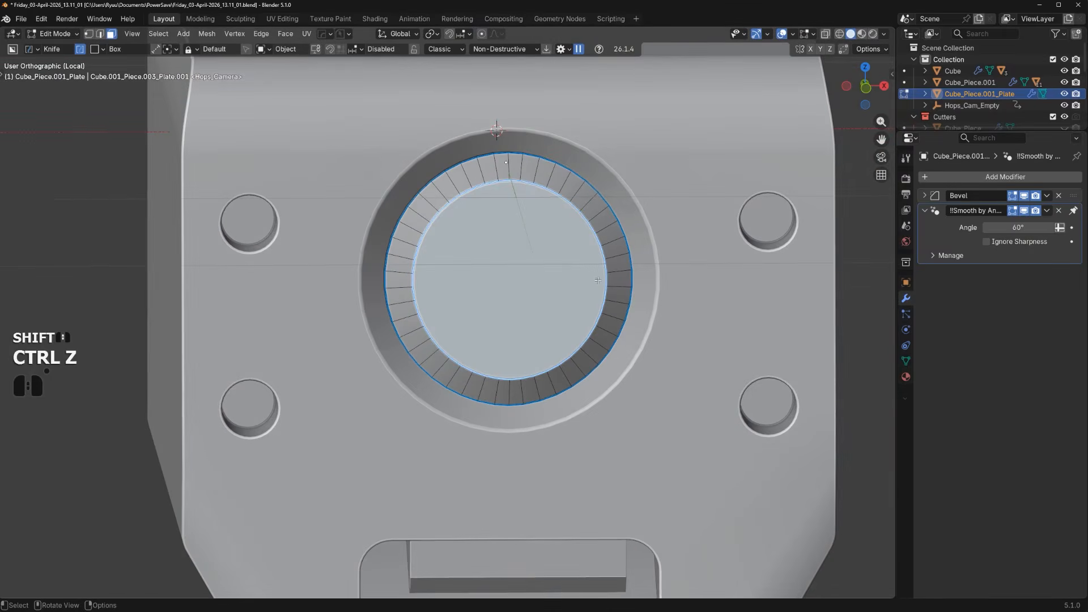
Return to Object Mode and delete the round plate from the large hole
key("Tab")
scroll(606, 223, "down", 3)
middle_click_drag(605, 223, 554, 268, "alt")
key("x")
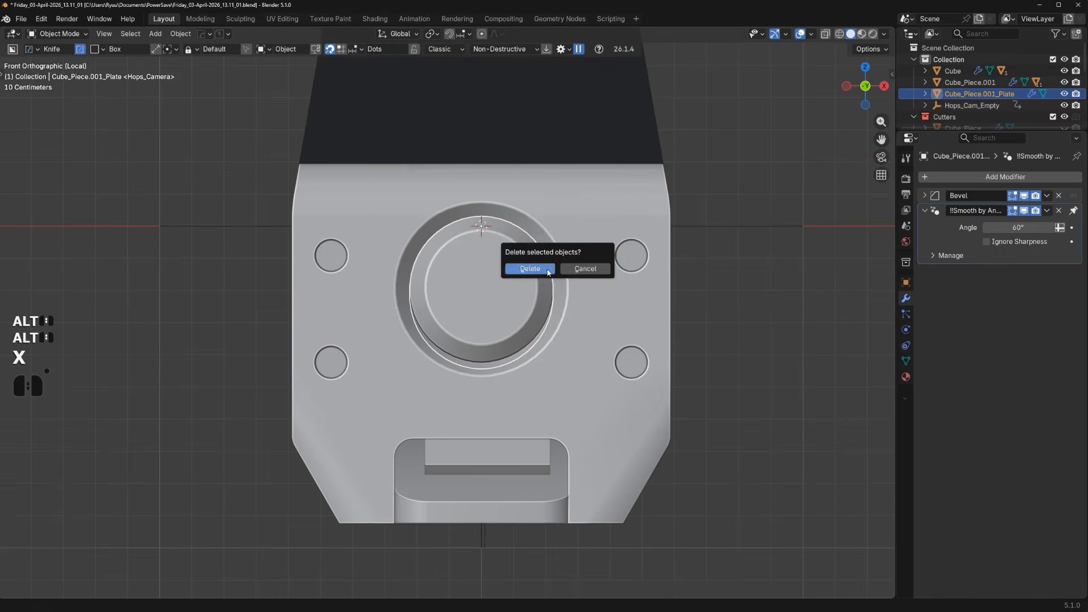
left_click(548, 270)
Regularize the large hole's inner rim, where chamfer meets wall, into a circle with LoopTools Circle in Edit Mode
scroll(453, 335, "up", 3)
middle_click_drag(467, 334, 552, 307)
scroll(556, 297, "down", 2)
scroll(531, 296, "up", 2)
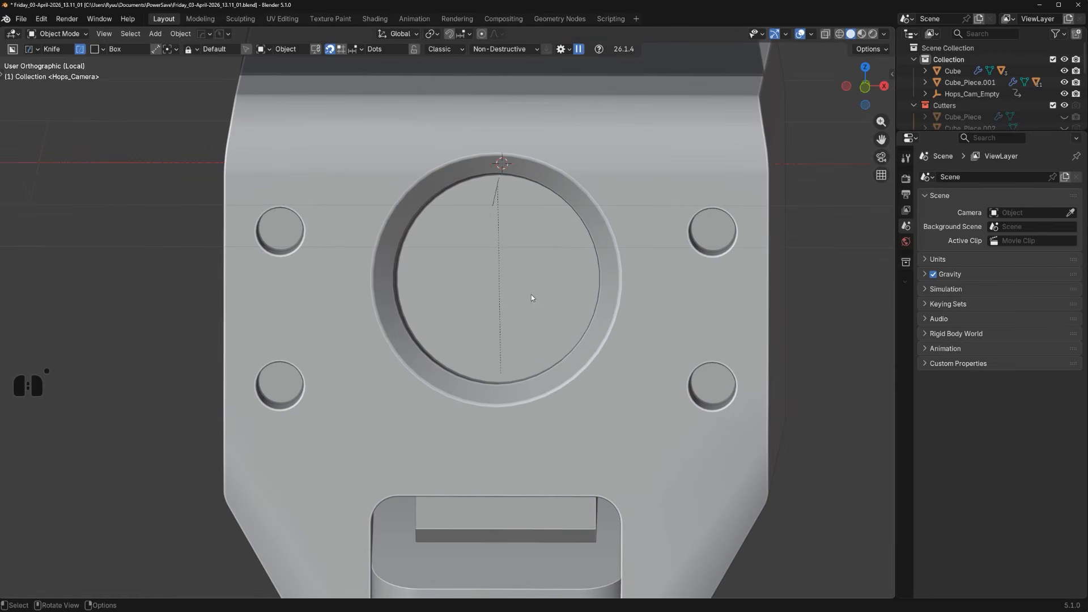
left_click(566, 293)
key("Tab")
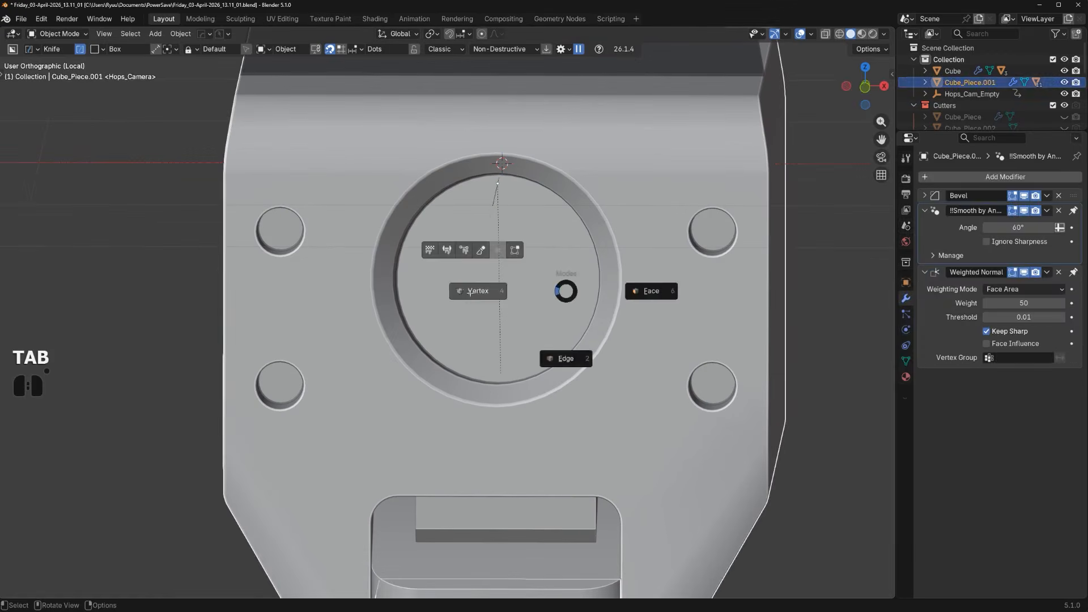
middle_click_drag(530, 314, 590, 368)
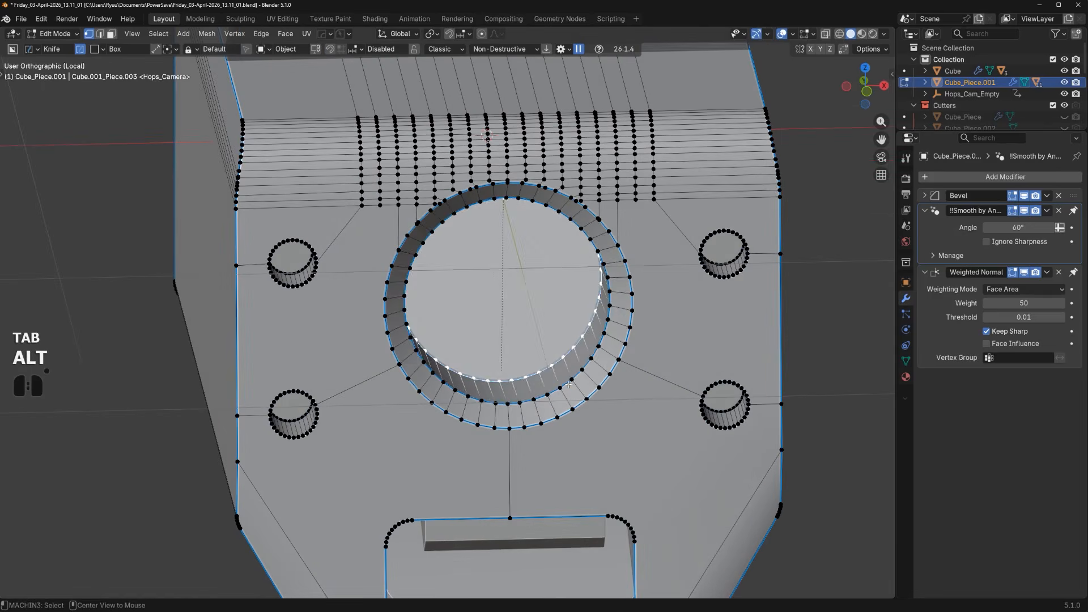
left_click(569, 384, "alt")
right_click(563, 368)
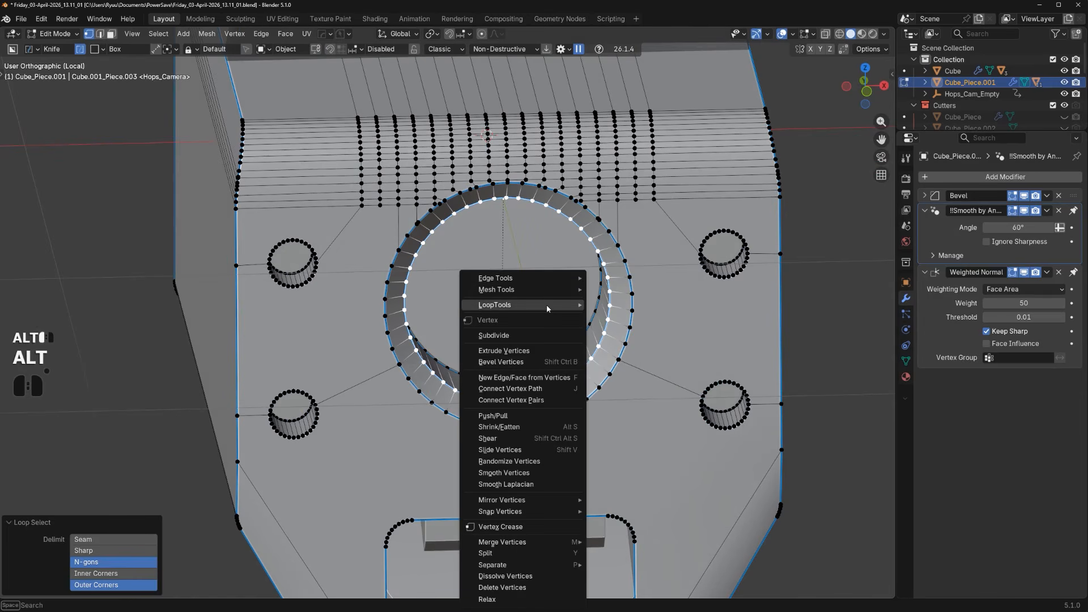
mouse_move(546, 304)
left_click(620, 313)
right_click(555, 211)
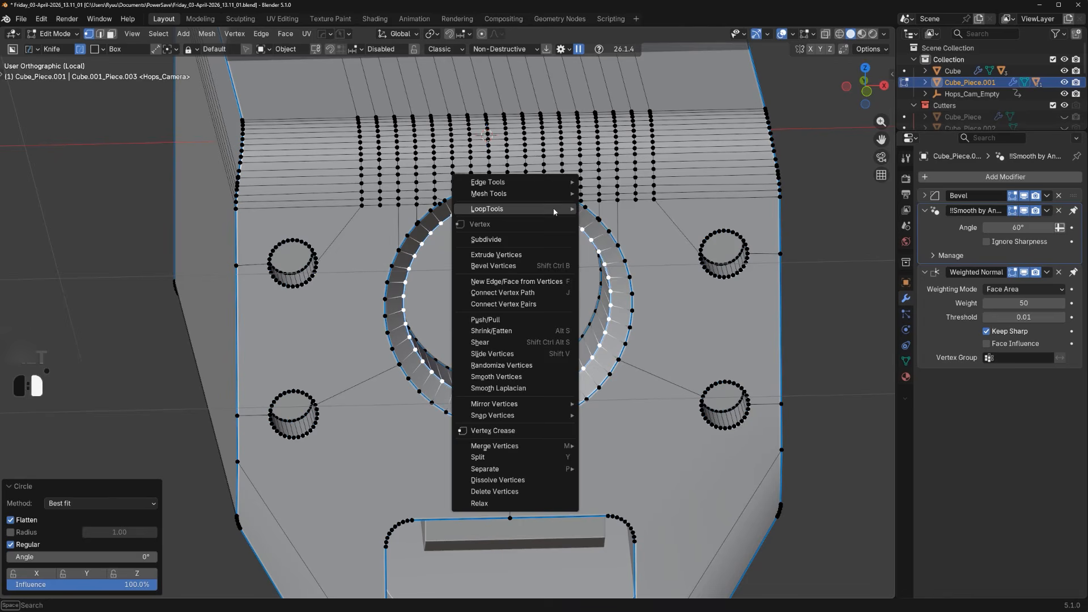
left_click(684, 348)
Regularize the edge loop around the large hole's floor with LoopTools Circle using Best fit
left_click(632, 327, "alt")
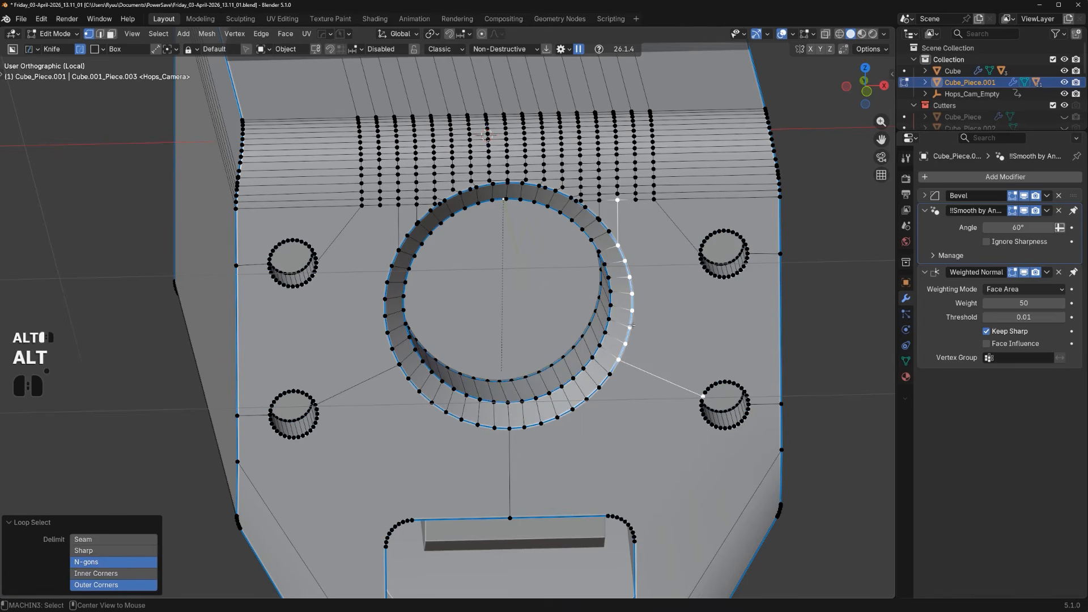
middle_click_drag(626, 312, 620, 289)
left_click(618, 247)
scroll(593, 327, "up", 2)
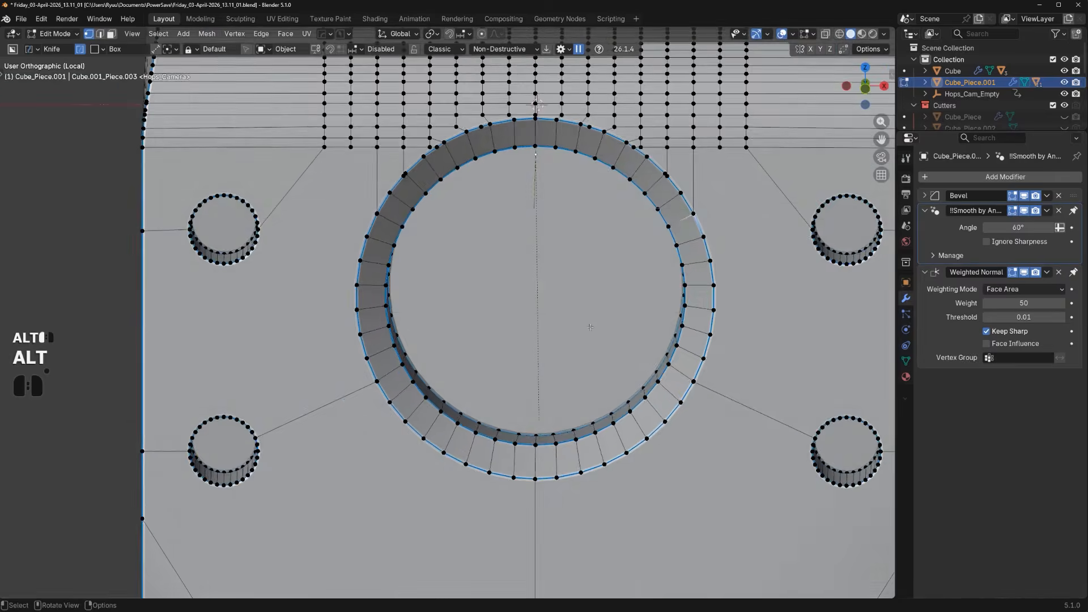
middle_click_drag(593, 327, 604, 355)
left_click(604, 355, "alt")
right_click(655, 393)
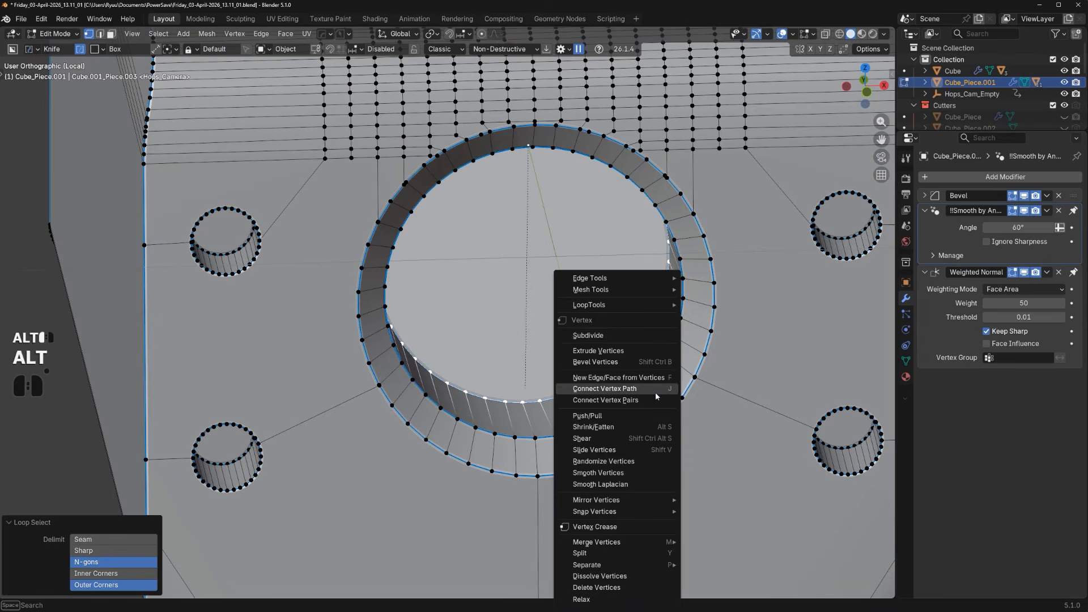
mouse_move(643, 304)
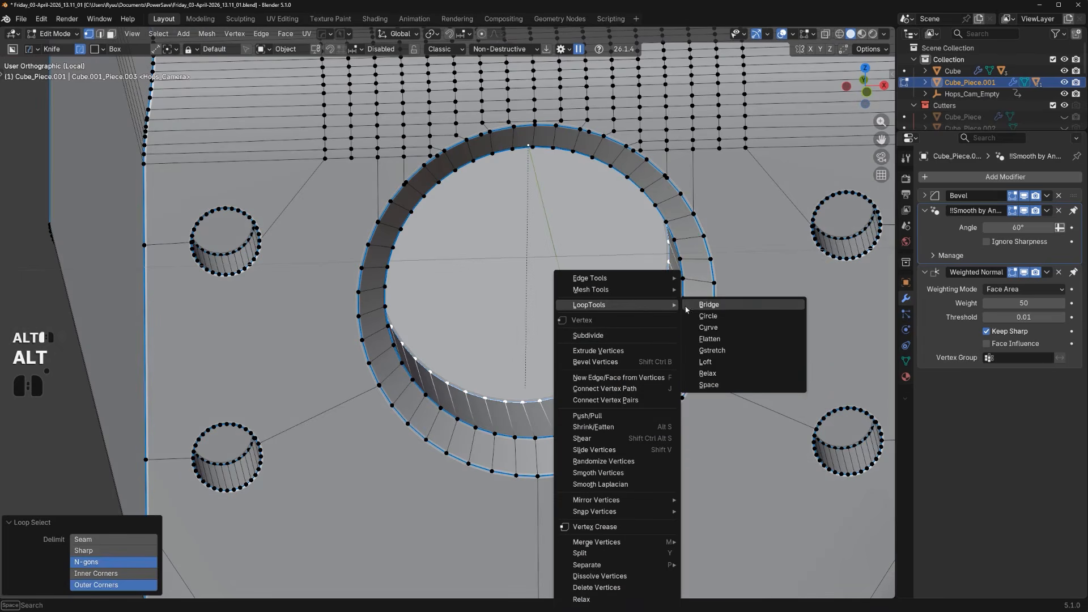
left_click(702, 315)
Select a vertex on the upper part of the large hole's outer rim
middle_click_drag(596, 338, 589, 337)
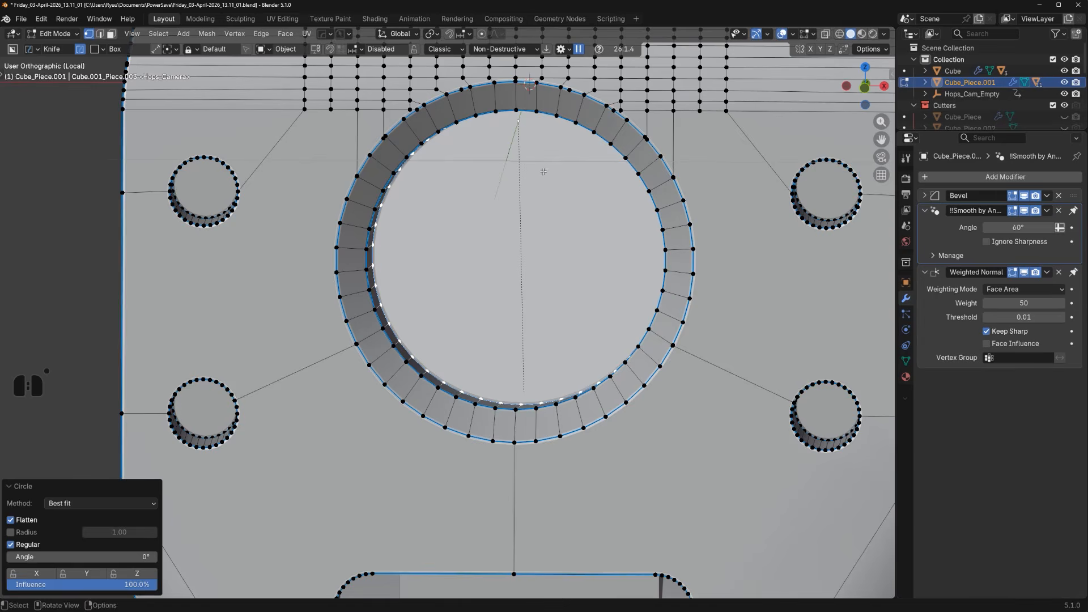
middle_click_drag(543, 171, 481, 248, "shift")
left_click(436, 233)
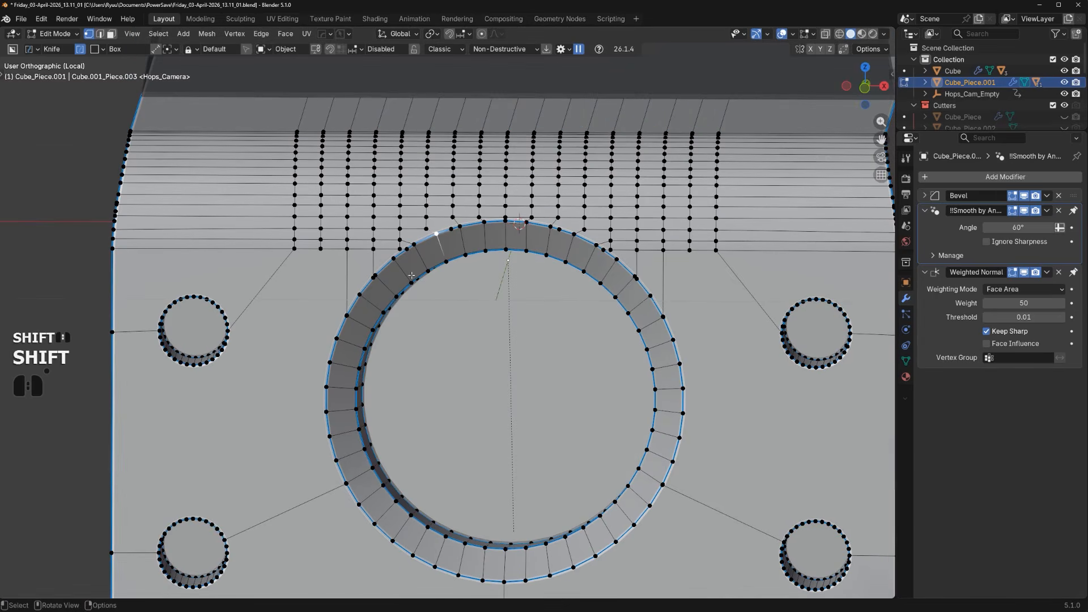
Select a path of vertices around the lower part of the large hole's outer rim
left_click(326, 452, "ctrl")
left_click(605, 547, "ctrl")
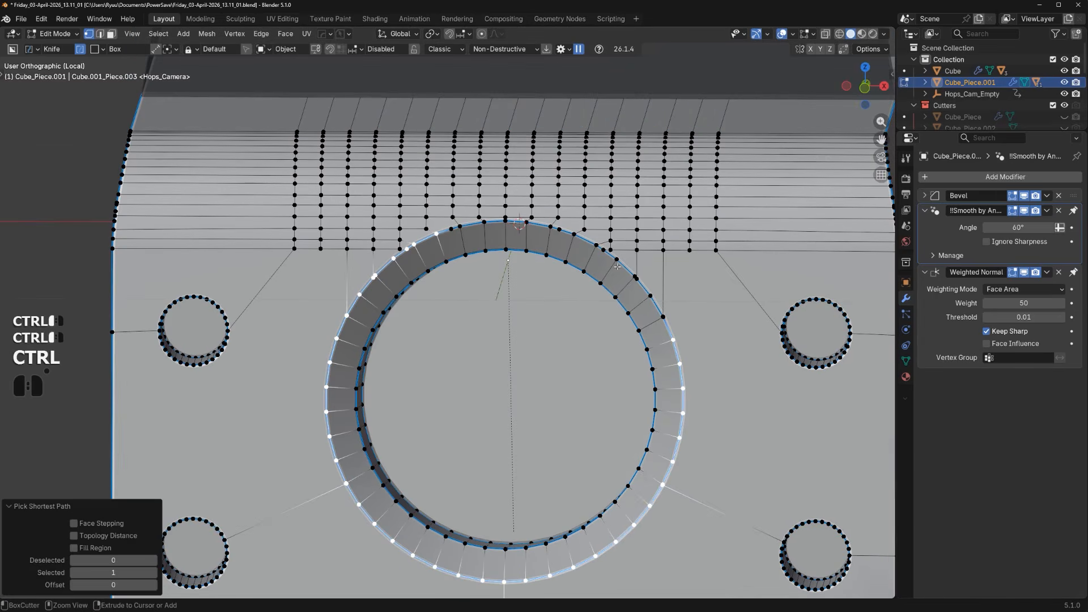
scroll(657, 259, "up", 4)
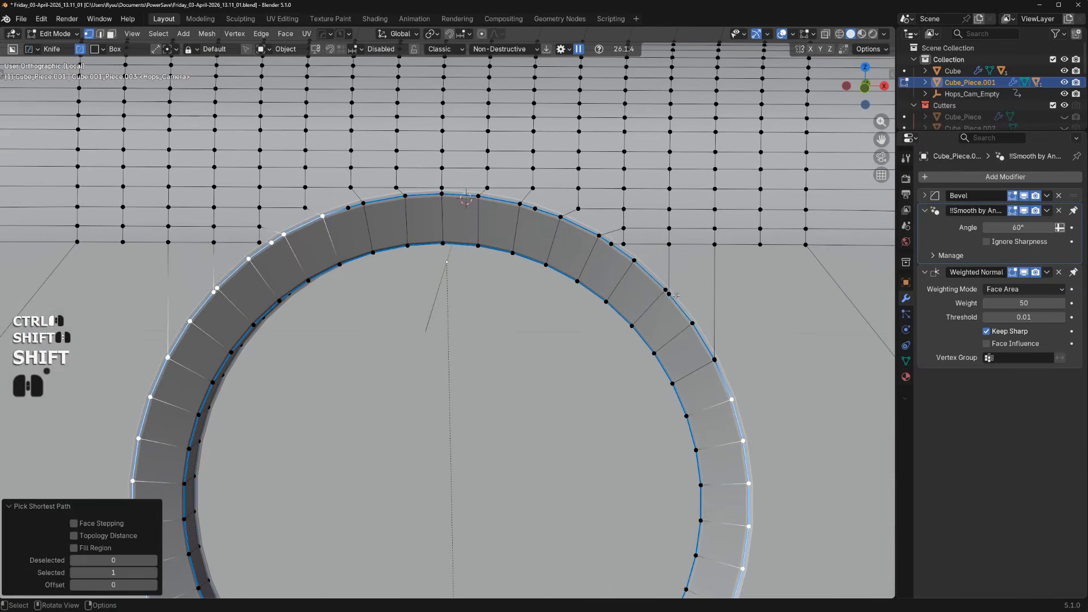
Dissolve the stray vertical edges running from the curved bevel down to the large hole's rim on both sides
left_click(666, 291)
key("Tab")
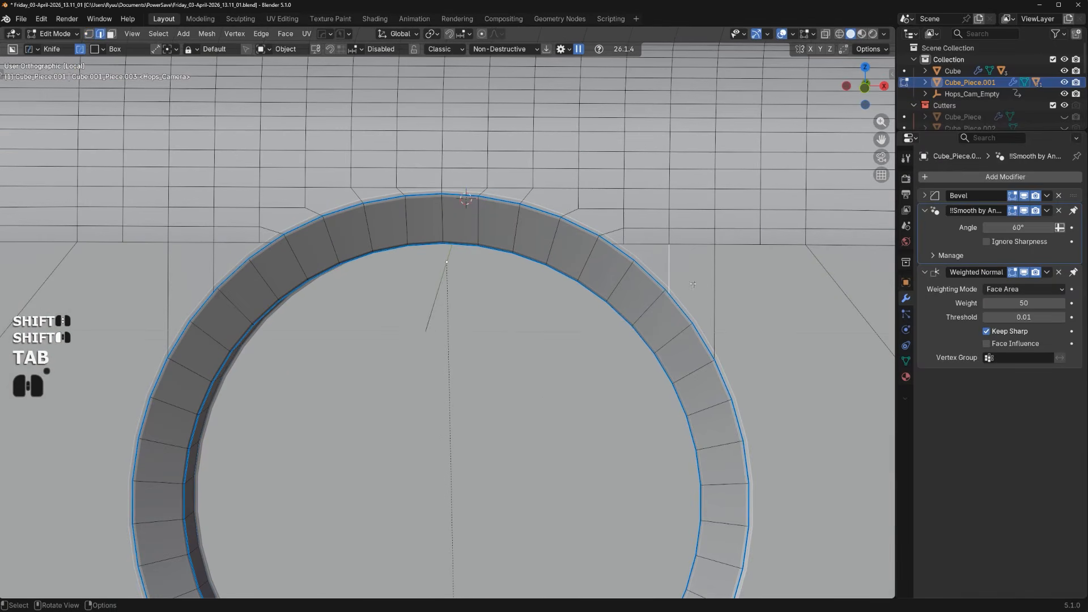
key("ctrl+x")
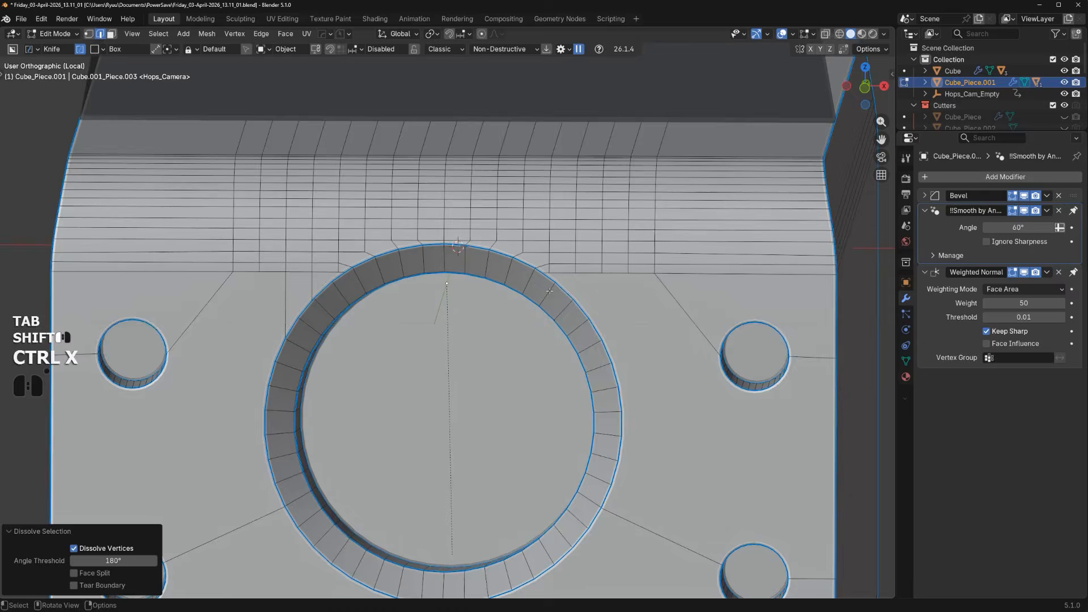
middle_click_drag(548, 291, 491, 292)
left_click(274, 303)
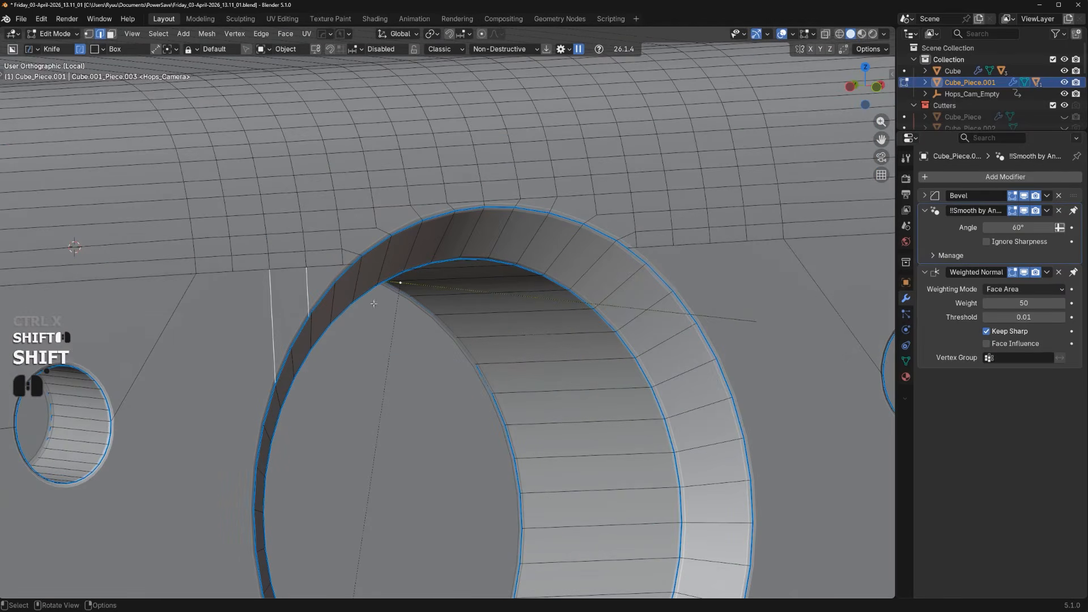
key("ctrl+x")
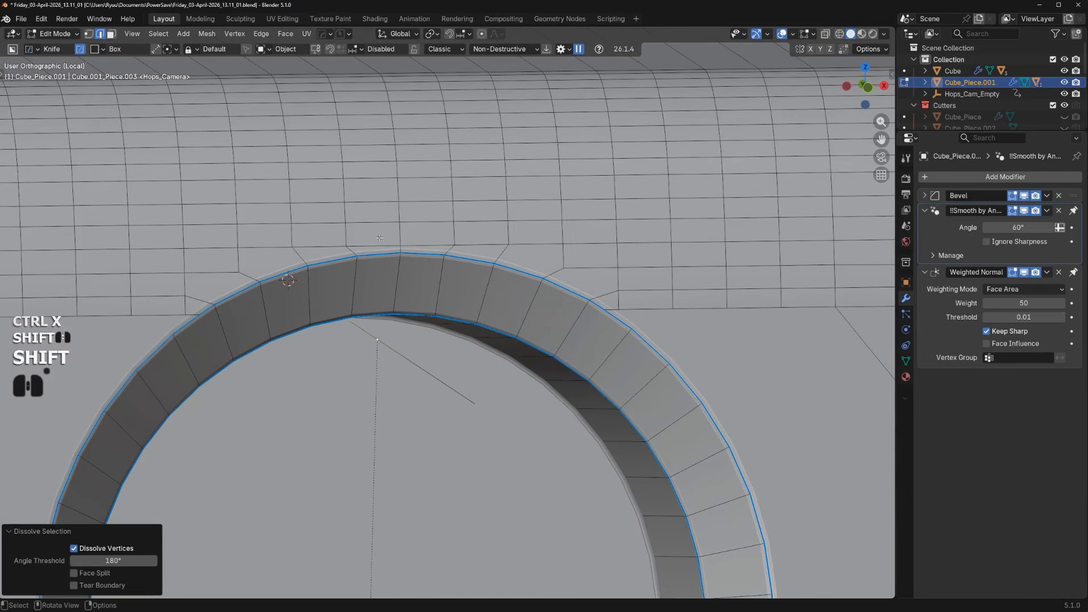
Merge the stray vertex at the hole's upper-right rim into the neighbouring rim vertex with Smart Vert set to Last
key("shift+Tab")
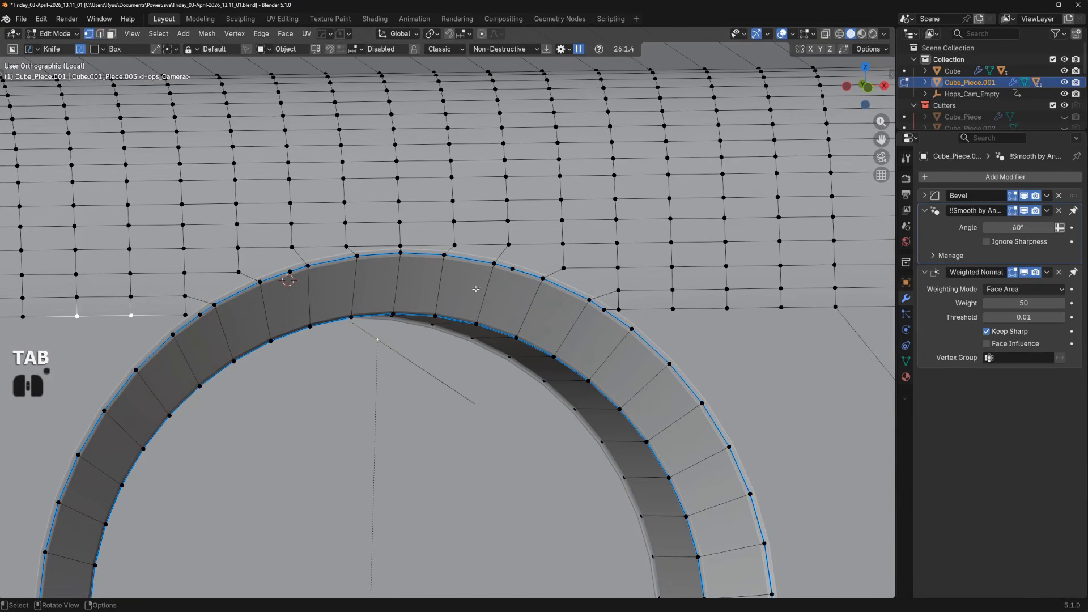
left_click(513, 269)
left_click(454, 244, "shift")
key("ctrl+z")
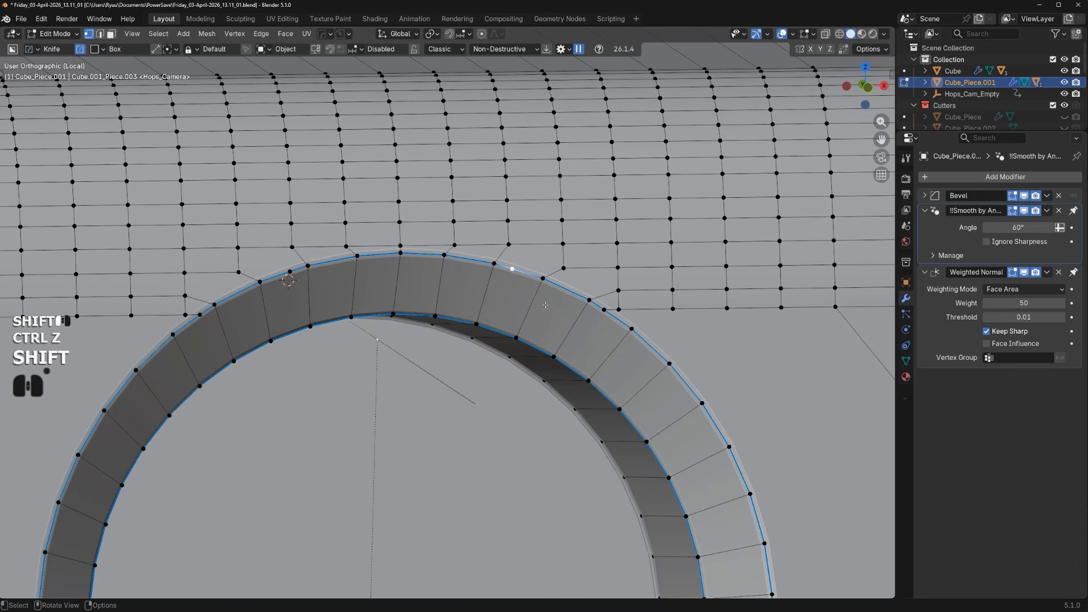
key("3")
left_click(513, 271, "shift")
key("1")
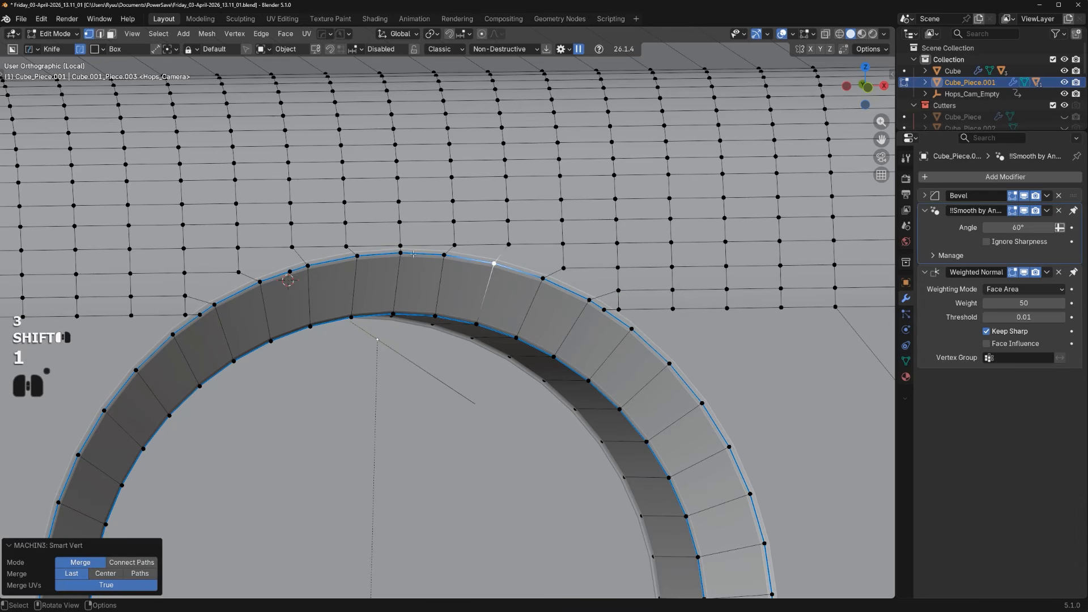
Merge the remaining stray vertices along the large hole's upper rim into their neighbouring rim vertices
left_click(201, 314)
middle_click_drag(172, 340, 337, 323, "shift")
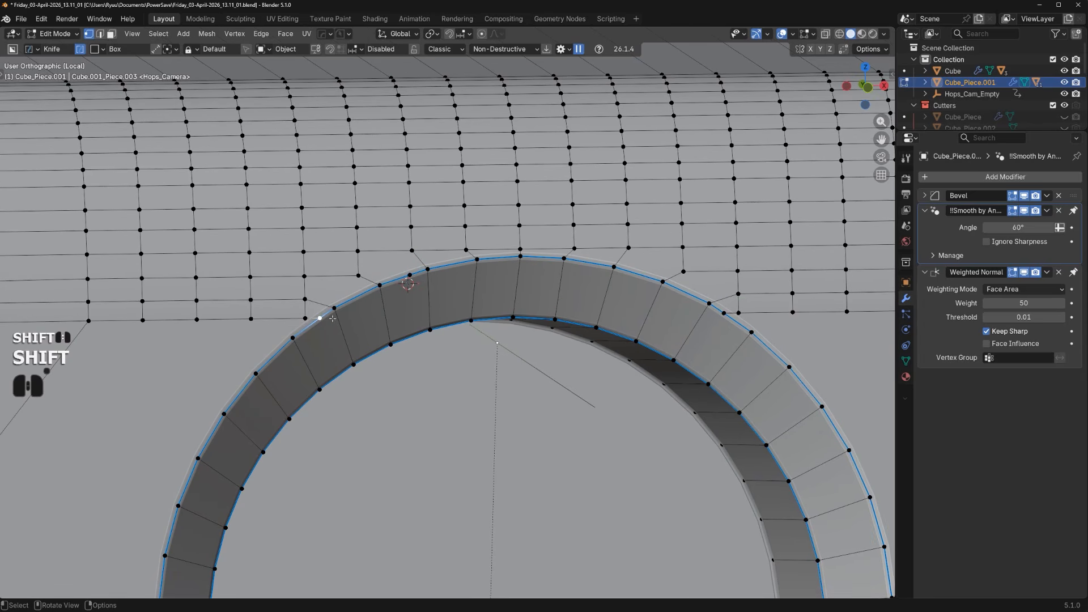
middle_click_drag(592, 371, 562, 345, "shift")
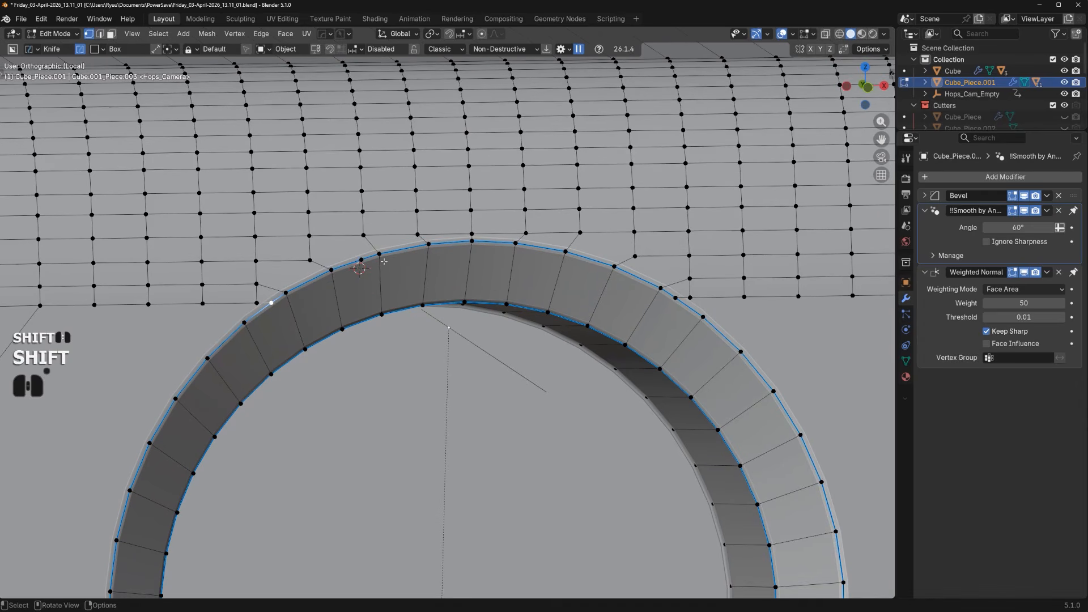
left_click(380, 259, "shift")
key("1")
Try to round the large hole's complete outer rim loop with LoopTools Circle
scroll(391, 264, "down", 4)
left_click(459, 277)
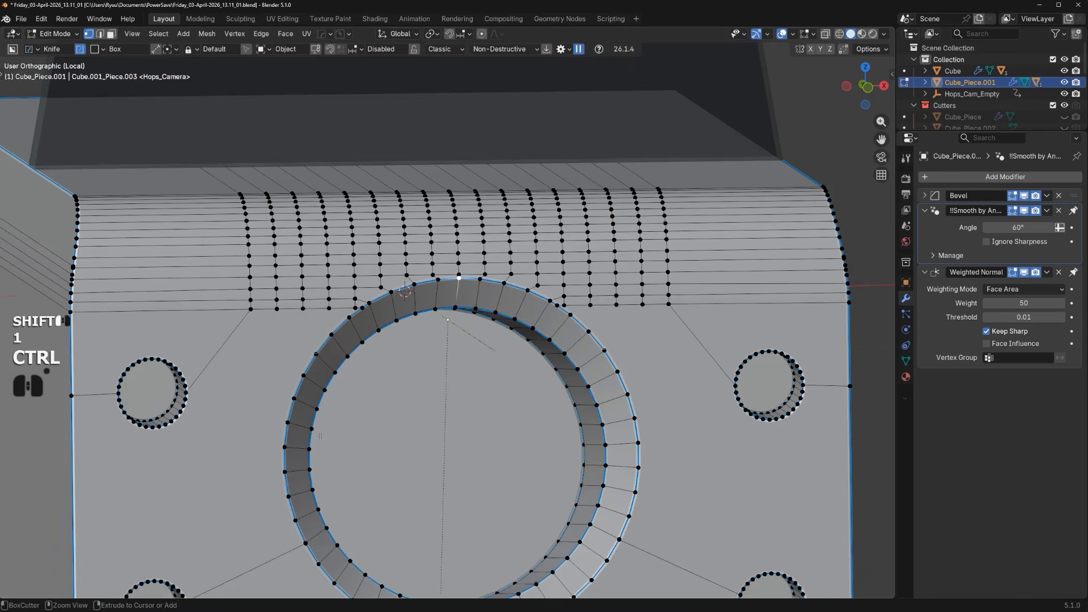
left_click(293, 517, "ctrl")
middle_click_drag(340, 499, 273, 354, "shift")
left_click(541, 417, "ctrl")
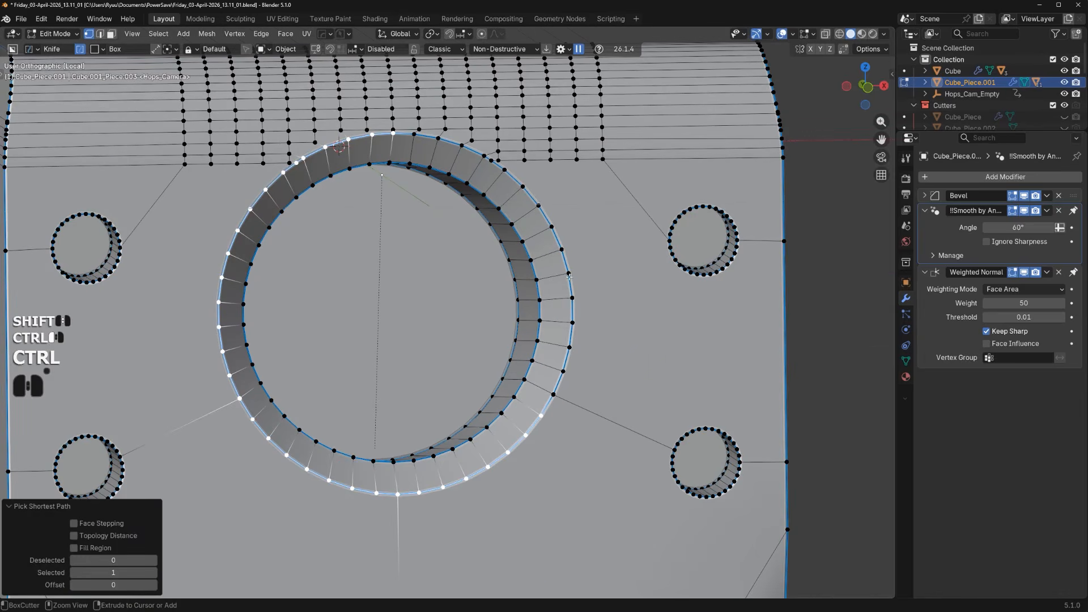
right_click(443, 153)
mouse_move(446, 157)
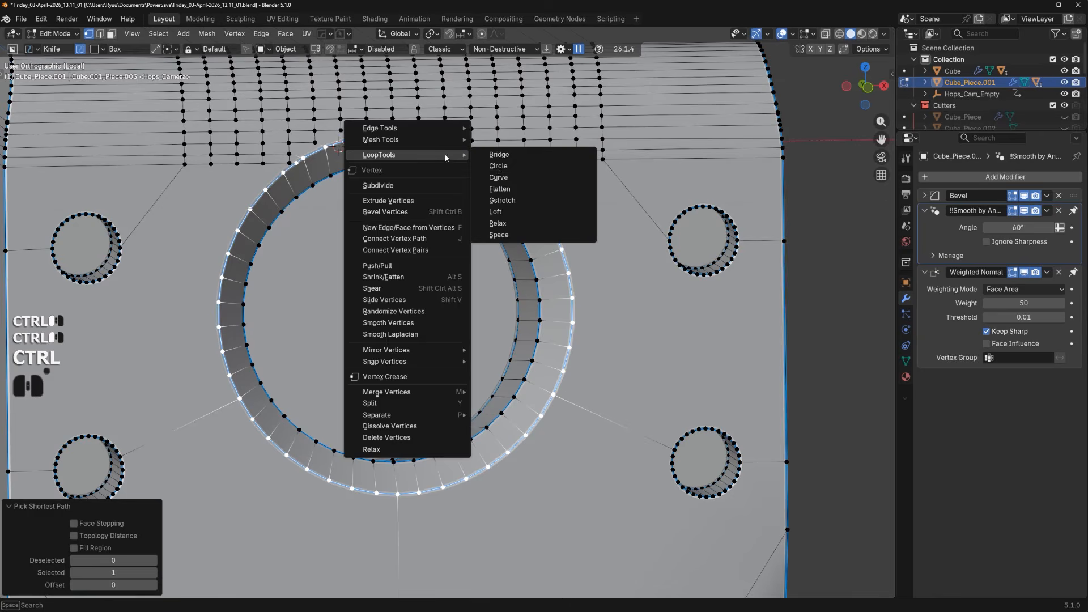
left_click(498, 169)
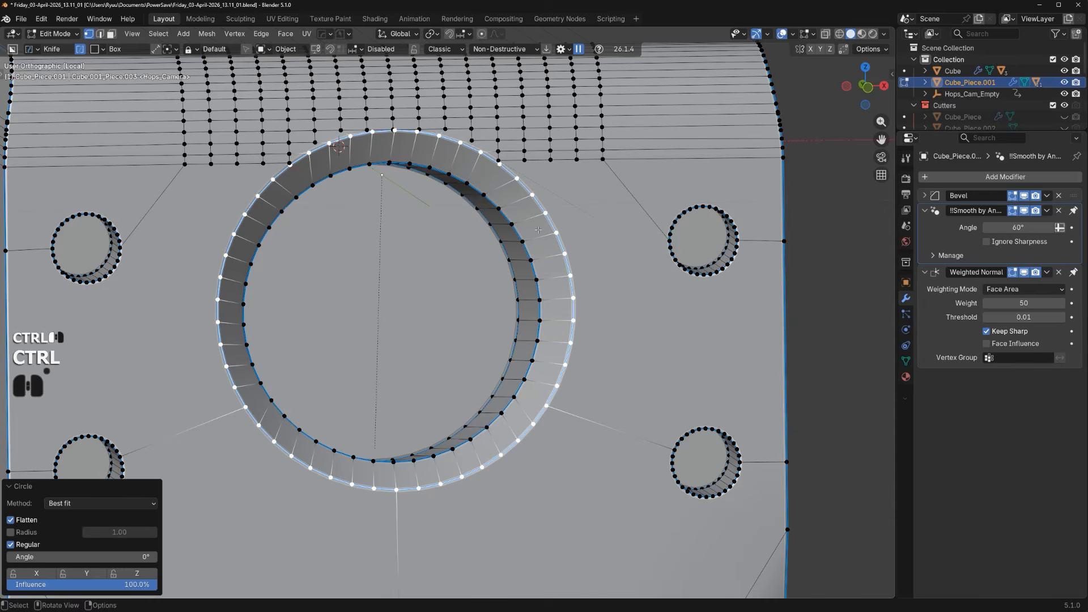
middle_click_drag(507, 229, 701, 266, "alt")
key("ctrl+z")
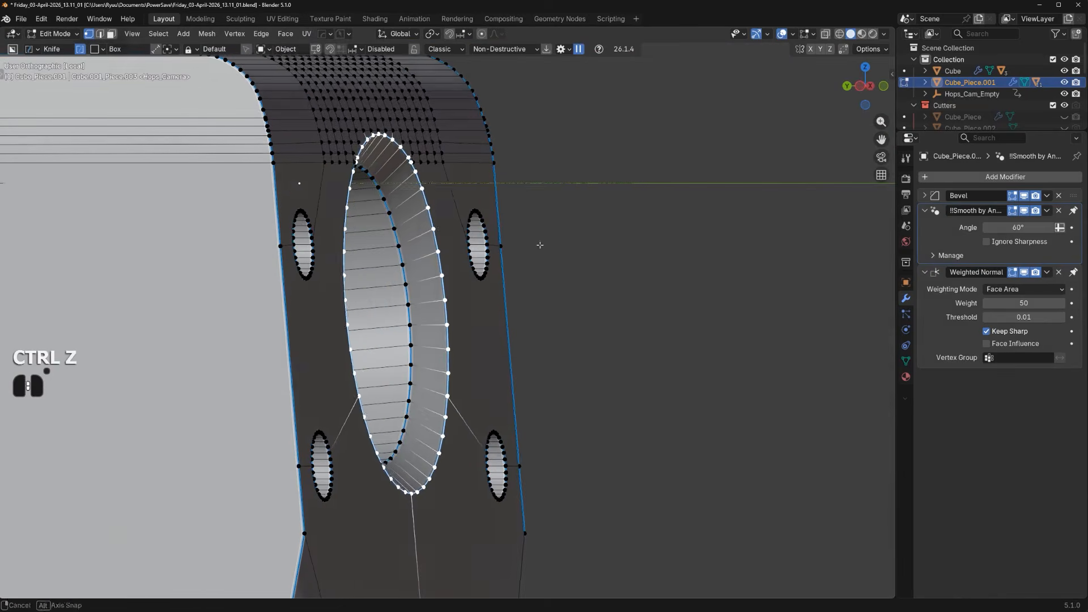
Examine the tools listed in the MACHIN3tools add-on preferences, including Surface Slide
middle_click_drag(538, 243, 481, 289, "alt")
key("KP_5")
scroll(482, 258, "up", 1)
scroll(504, 283, "down", 2)
key("Tab")
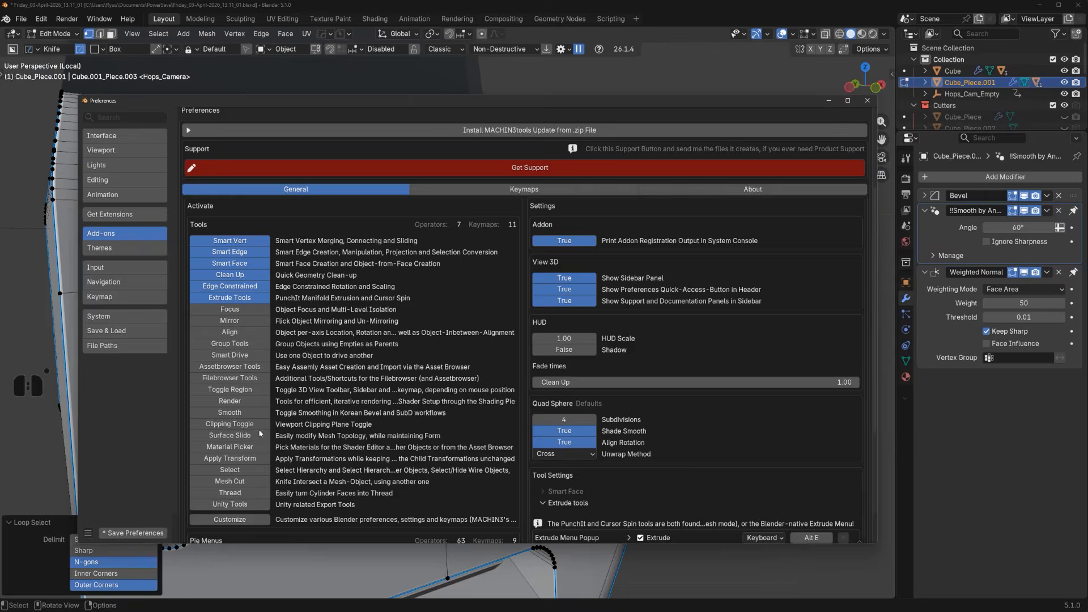
scroll(269, 437, "down", 7)
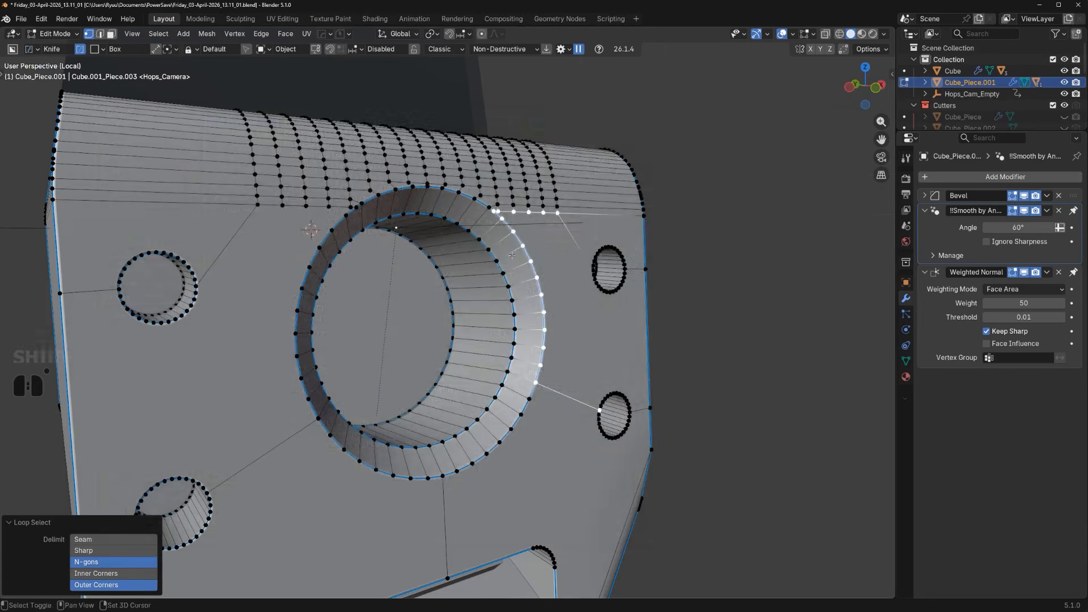
Select all vertices of the large hole's outer rim and start Surface Slide
middle_click_drag(544, 234, 566, 234, "shift")
left_click(605, 245)
left_click(468, 431, "ctrl")
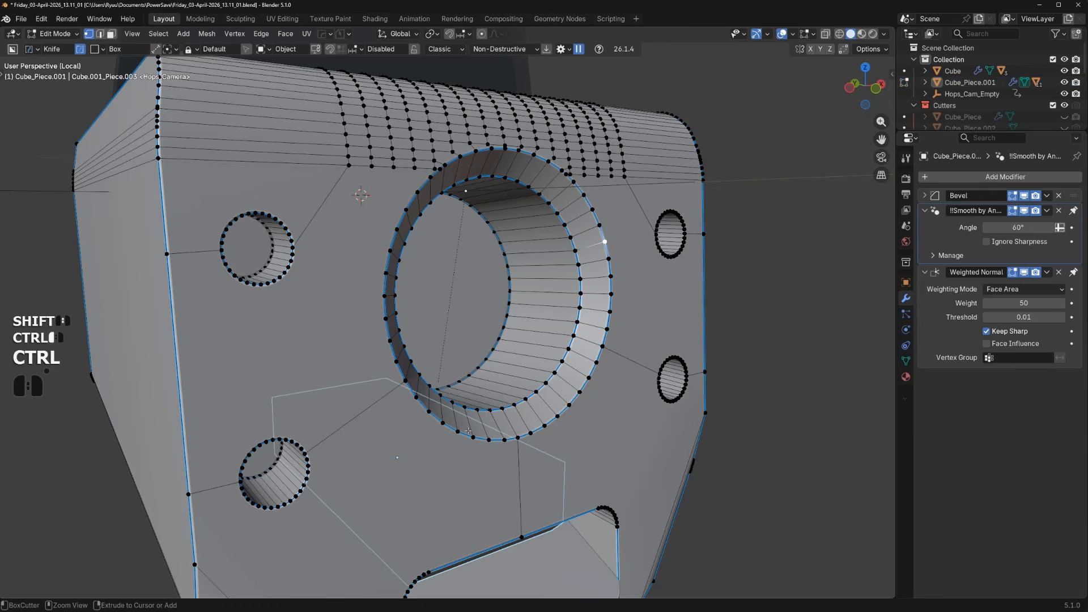
left_click(624, 177, "ctrl")
left_click(613, 261)
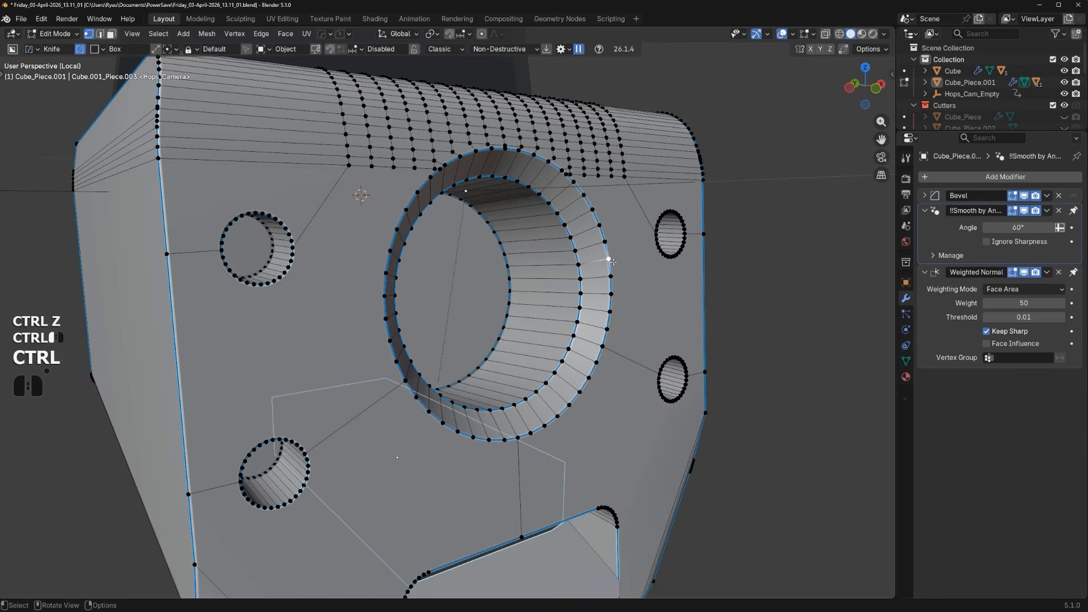
left_click(454, 435, "ctrl")
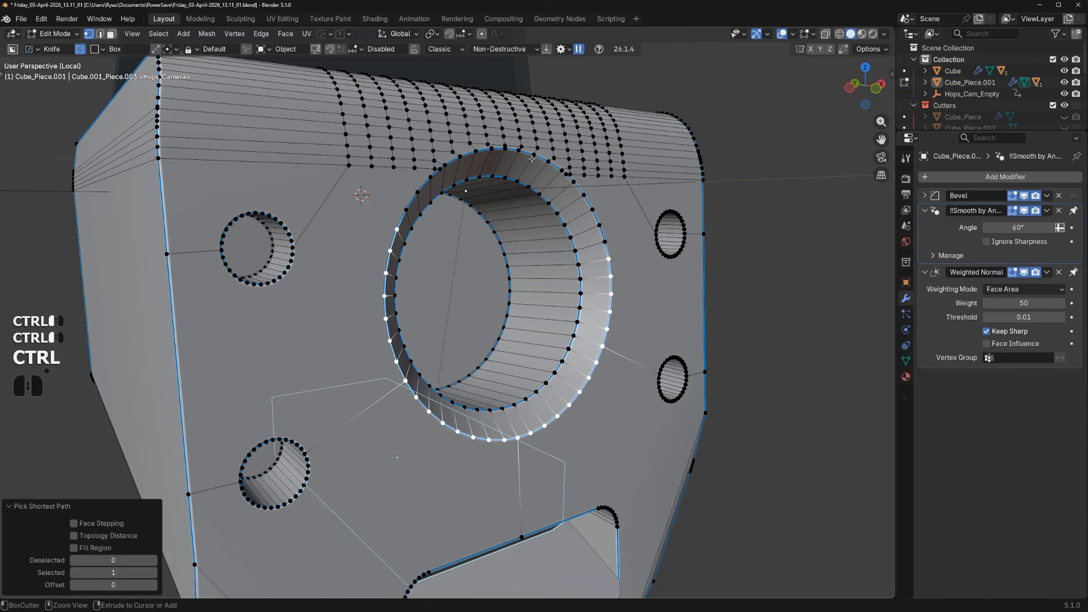
key("Tab")
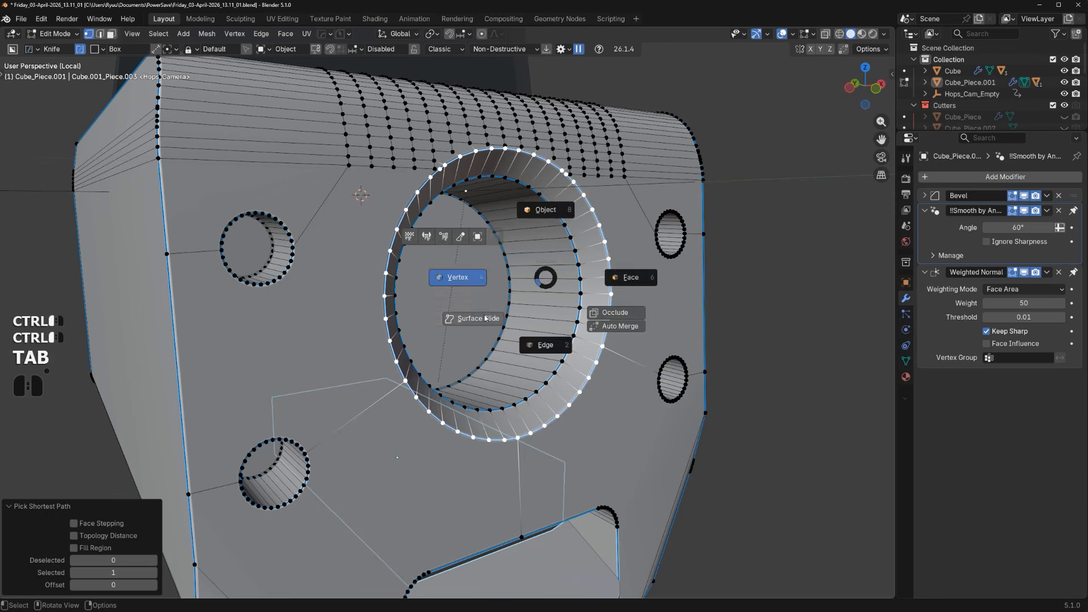
left_click(475, 318)
Make the selected rim loop evenly circular with LoopTools Circle, using Best fit, Flatten and Regular
middle_click_drag(481, 303, 539, 419)
scroll(564, 296, "up", 1)
scroll(540, 418, "up", 3)
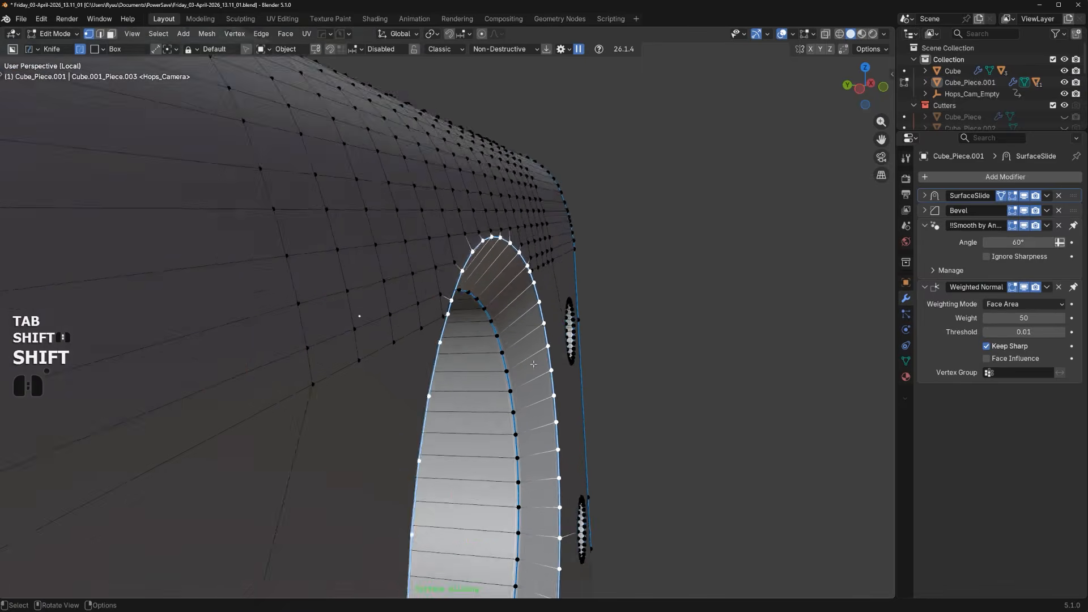
middle_click_drag(558, 290, 572, 289)
right_click(572, 288)
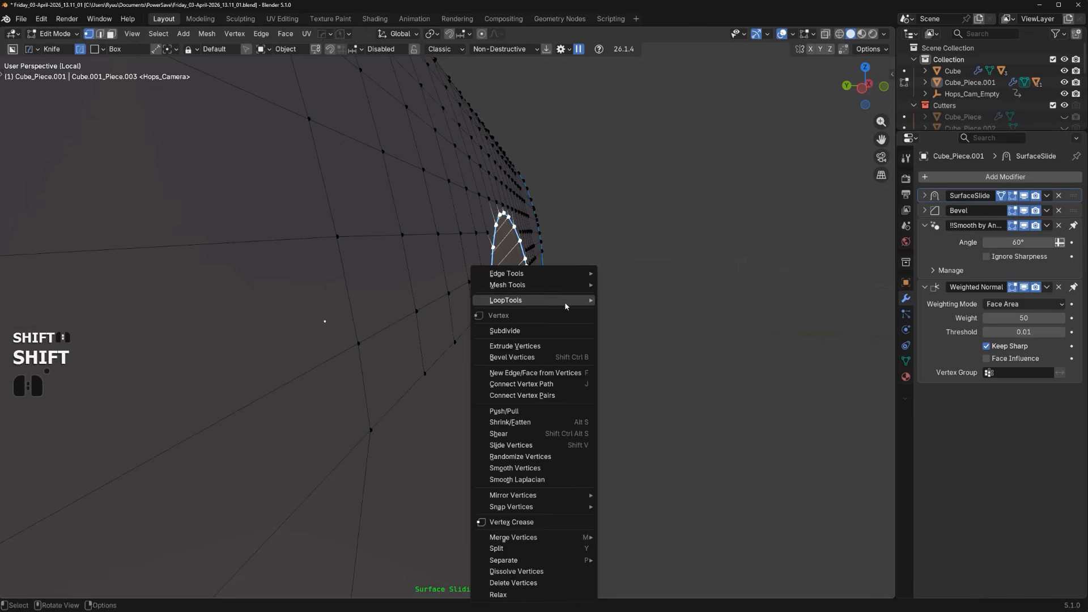
mouse_move(565, 300)
left_click(638, 308)
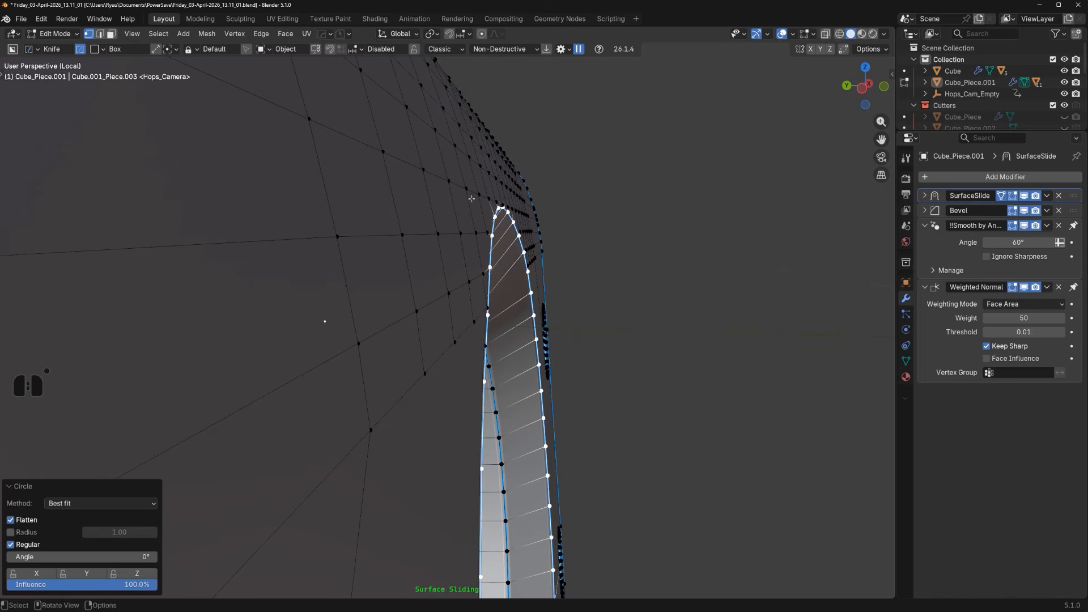
middle_click_drag(497, 215, 514, 218)
middle_click_drag(524, 273, 492, 221)
scroll(501, 249, "down", 3)
scroll(524, 238, "down", 3)
Move the circular rim loop -0.003802 m along the global Z axis in front orthographic view
key("KP_5")
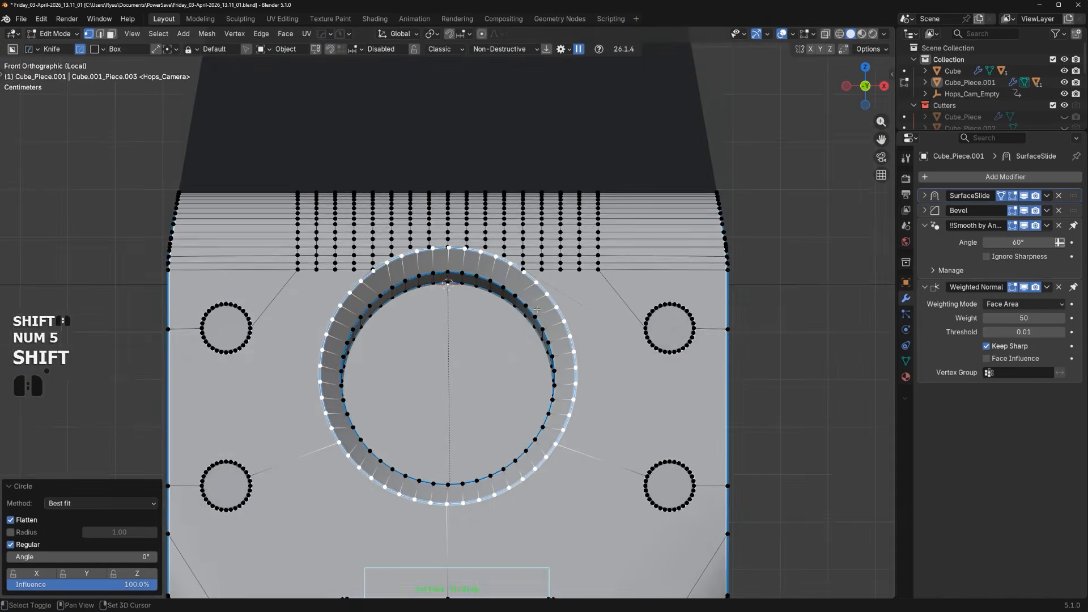
middle_click_drag(537, 320, 541, 281, "shift")
scroll(542, 281, "up", 1)
key("g")
key("z")
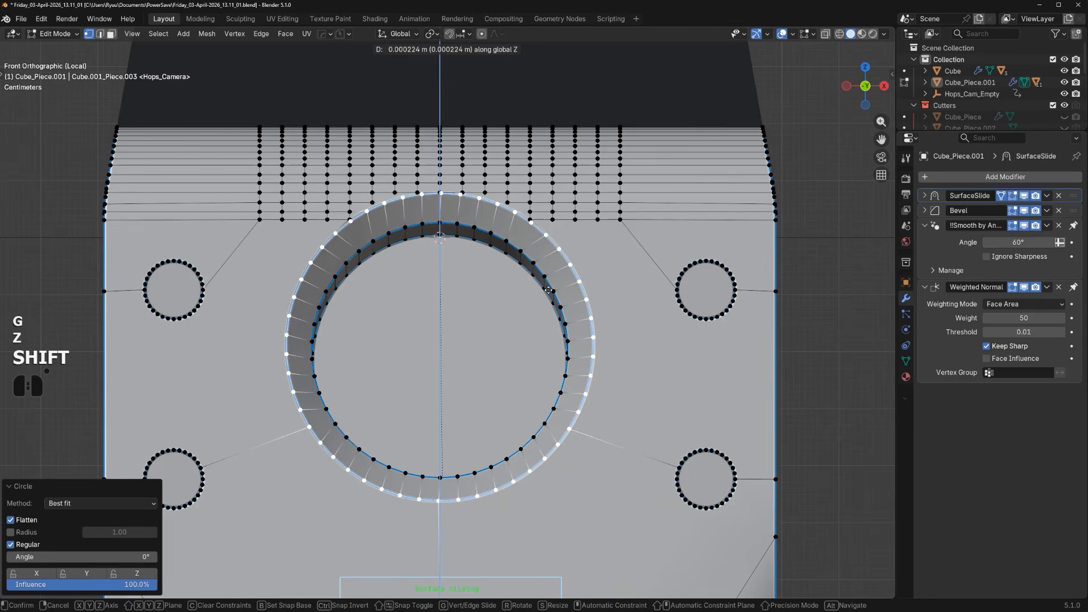
left_click(540, 318, "shift")
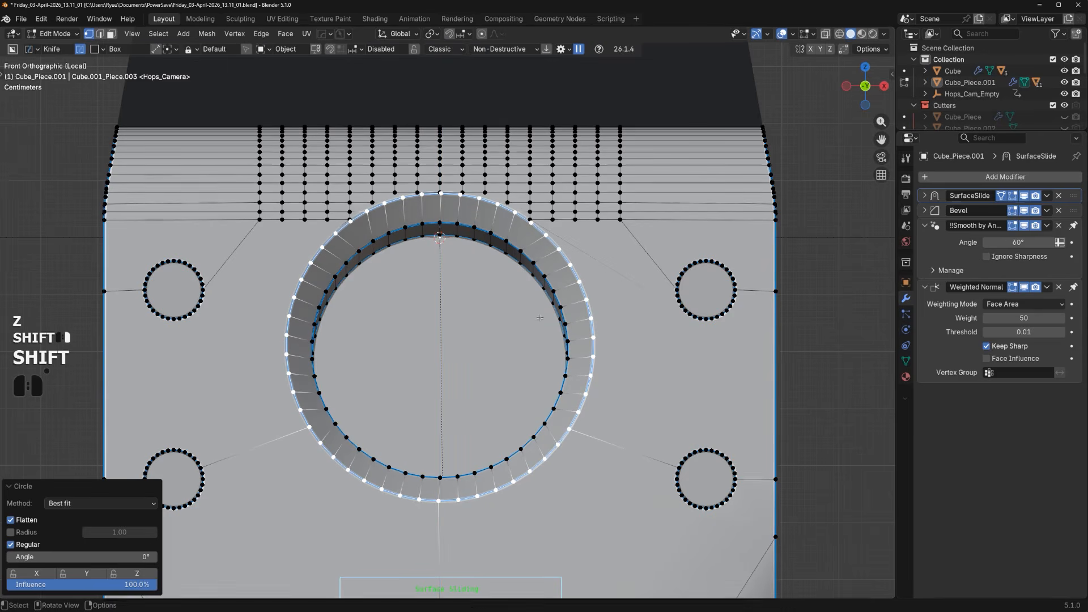
key("g")
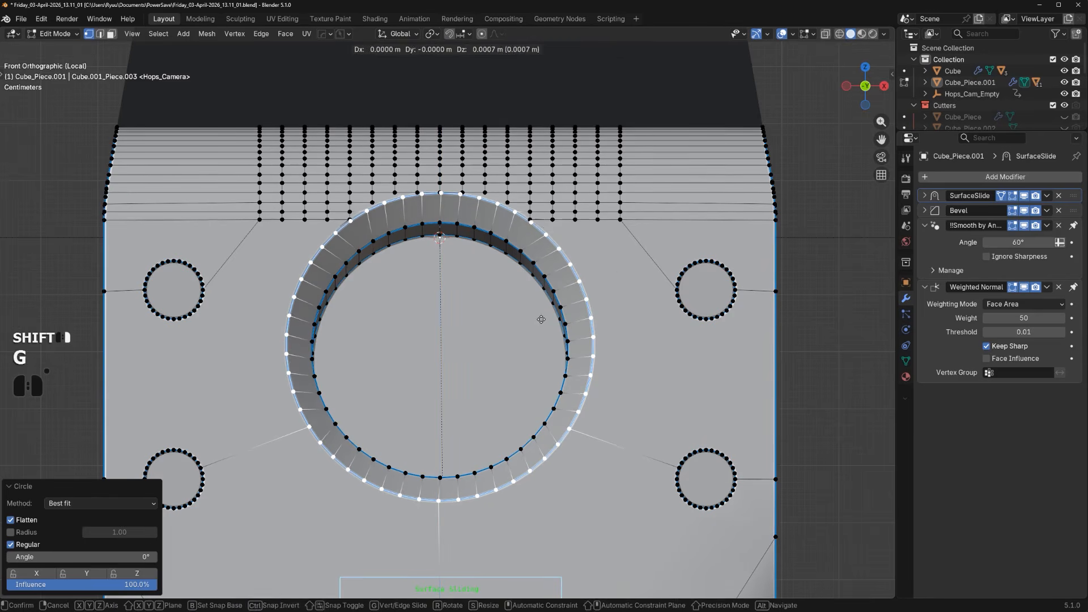
key("z")
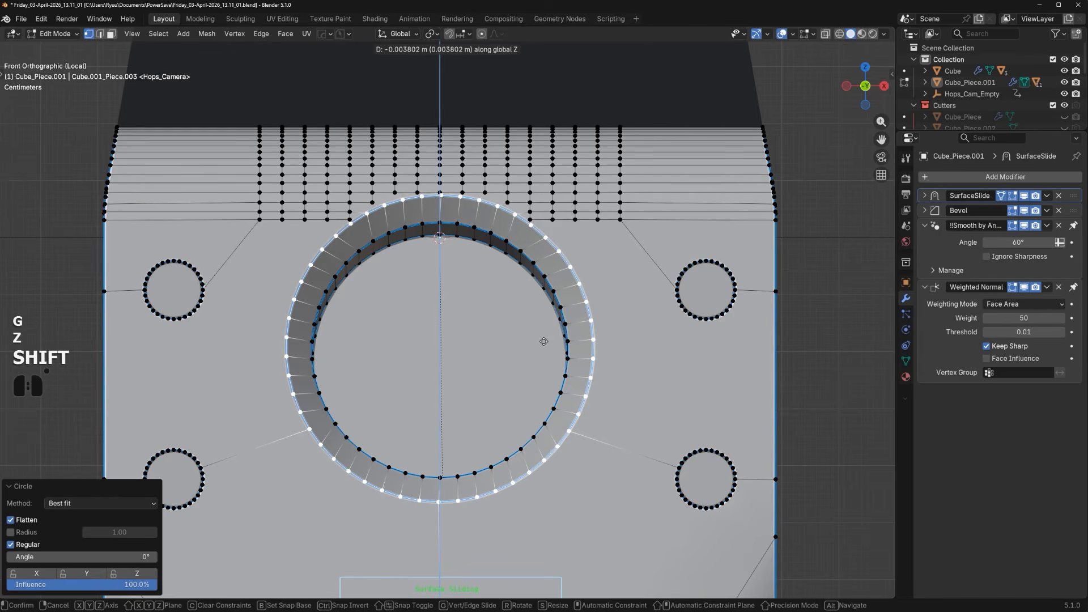
left_click(544, 342, "shift")
Check the rounded hole's shading in Object Mode and finish Surface Slide
scroll(496, 244, "up", 4)
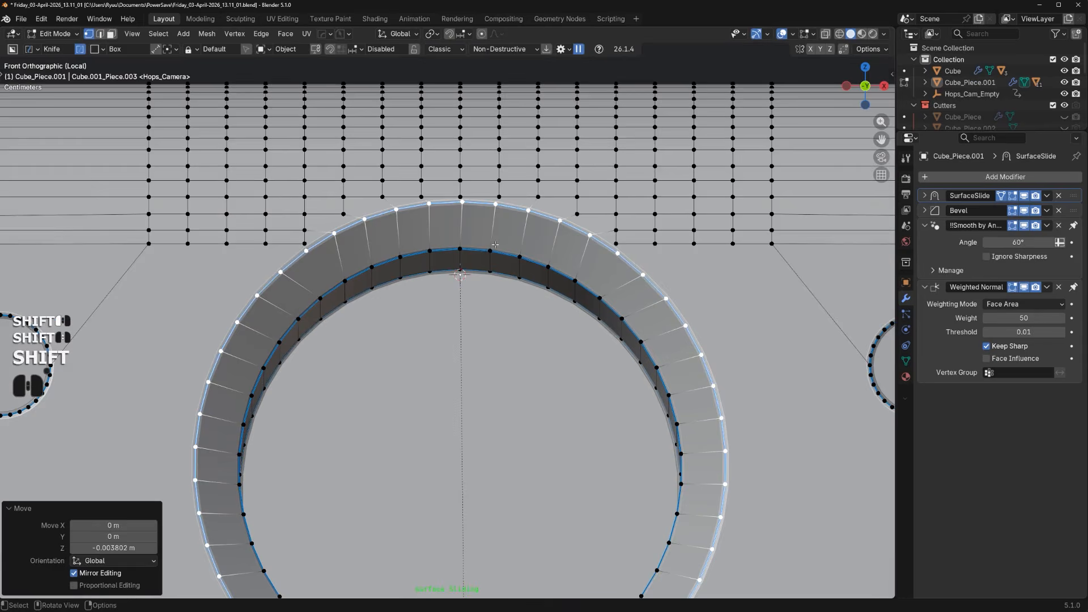
key("Tab")
scroll(511, 188, "down", 5)
middle_click_drag(487, 306, 481, 303)
scroll(459, 351, "down", 1)
middle_click_drag(458, 356, 453, 245, "shift")
scroll(454, 244, "up", 2)
key("Tab")
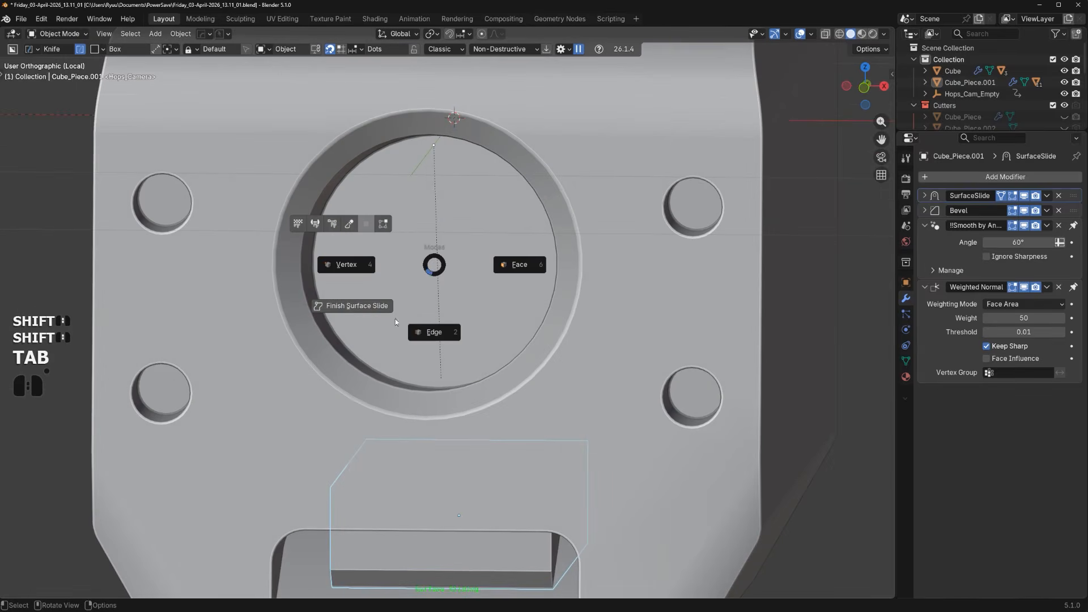
left_click(367, 310)
Extract the large hole's inner circular face into a separate solidified plate object using To_Plate
key("Tab")
left_click(453, 293)
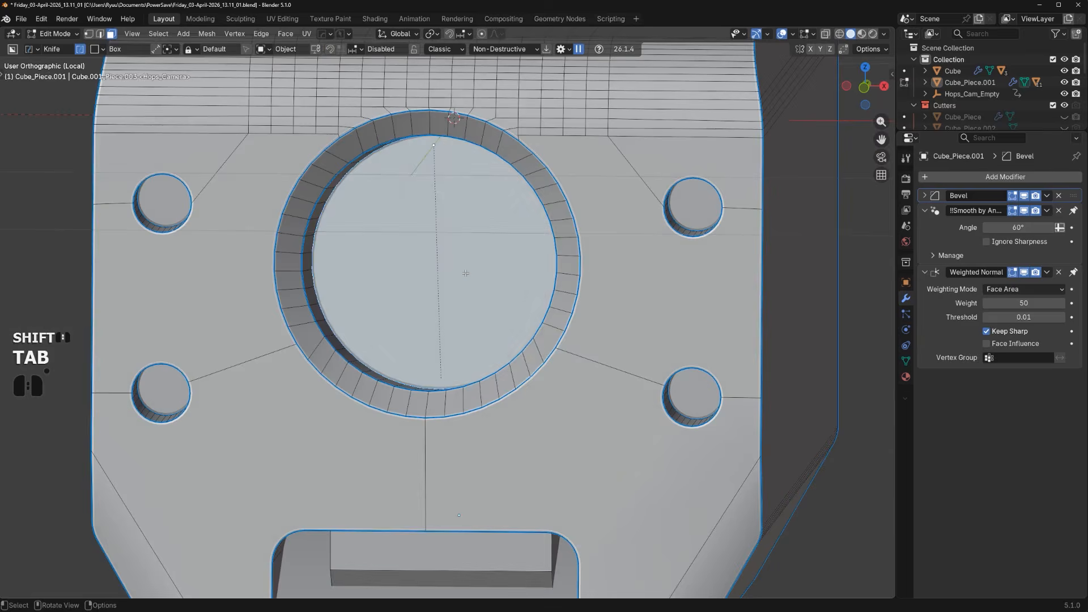
mouse_move(467, 273)
middle_mouse_down()
mouse_move(495, 275)
mouse_move(482, 285)
middle_mouse_up()
key("q")
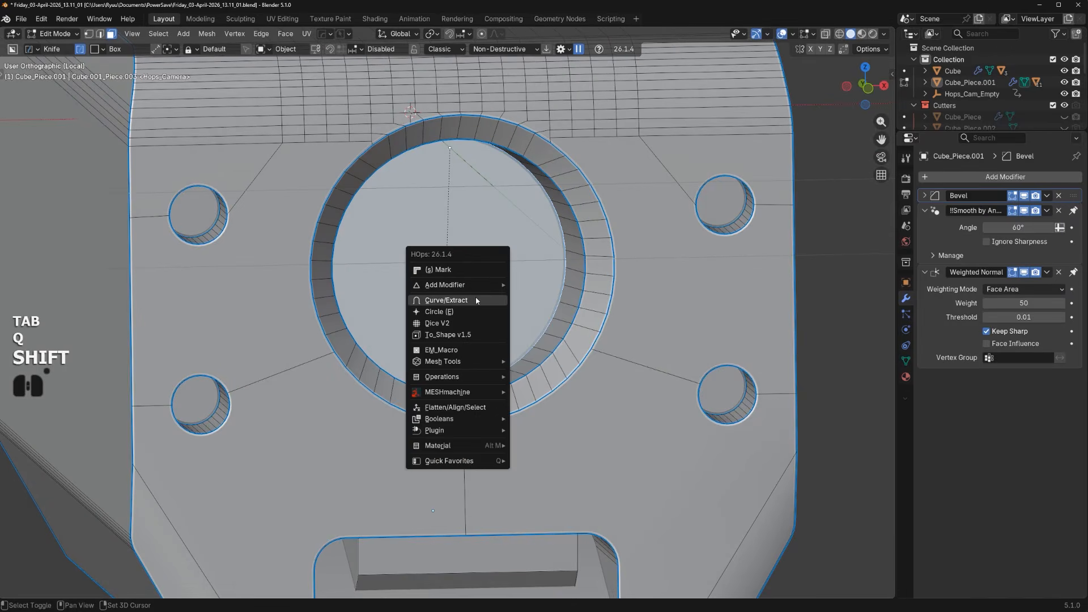
left_click(476, 299, "shift")
right_click(504, 287)
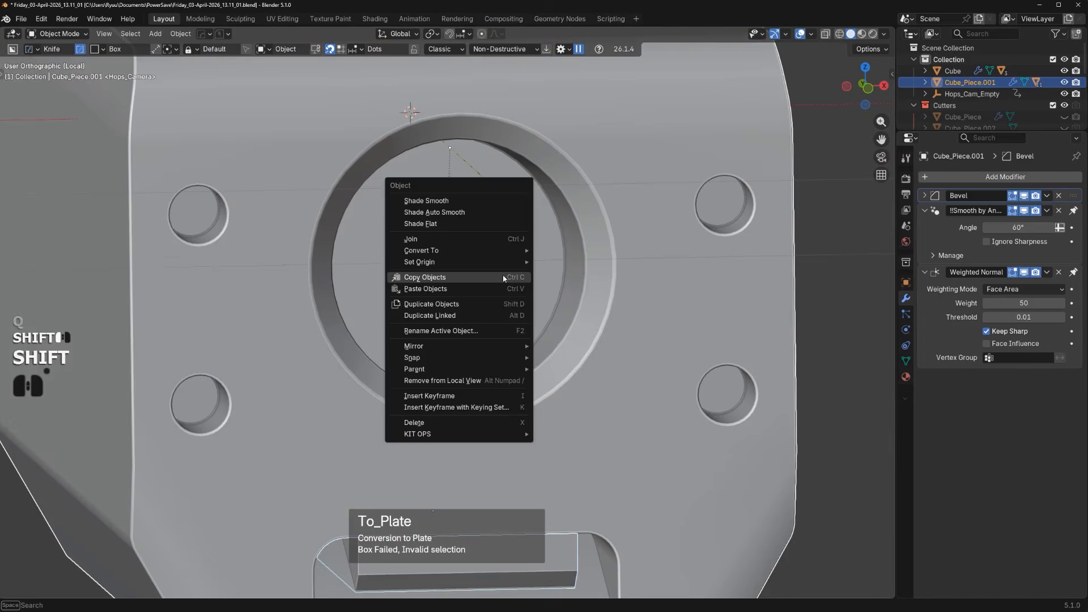
key("Tab")
middle_click_drag(511, 250, 433, 252)
key("q")
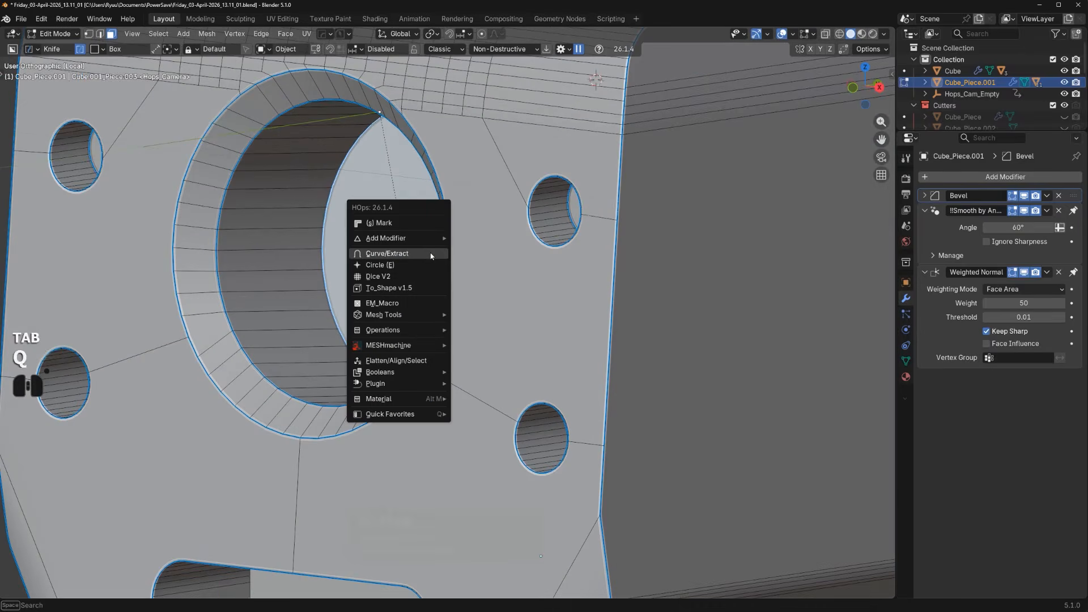
left_click(427, 254, "shift")
left_click(501, 255)
scroll(396, 249, "down", 3)
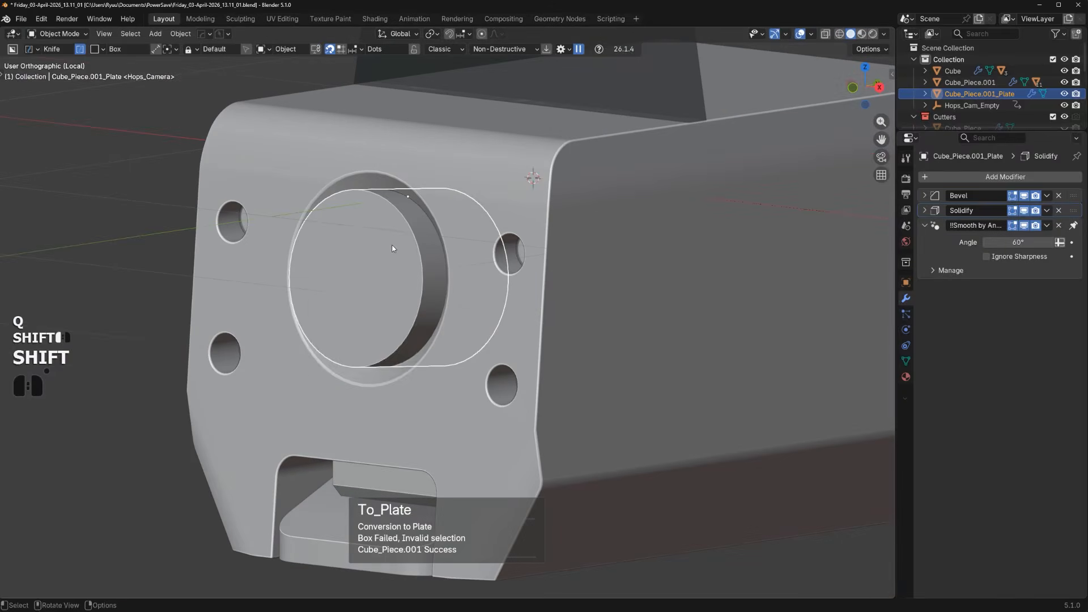
Apply the plate's Solidify modifier with Csharp and bevel its front rim loop 0.0423 m with one segment
key("q")
left_click(395, 247, "ctrl")
key("Tab")
left_click(417, 270, "alt")
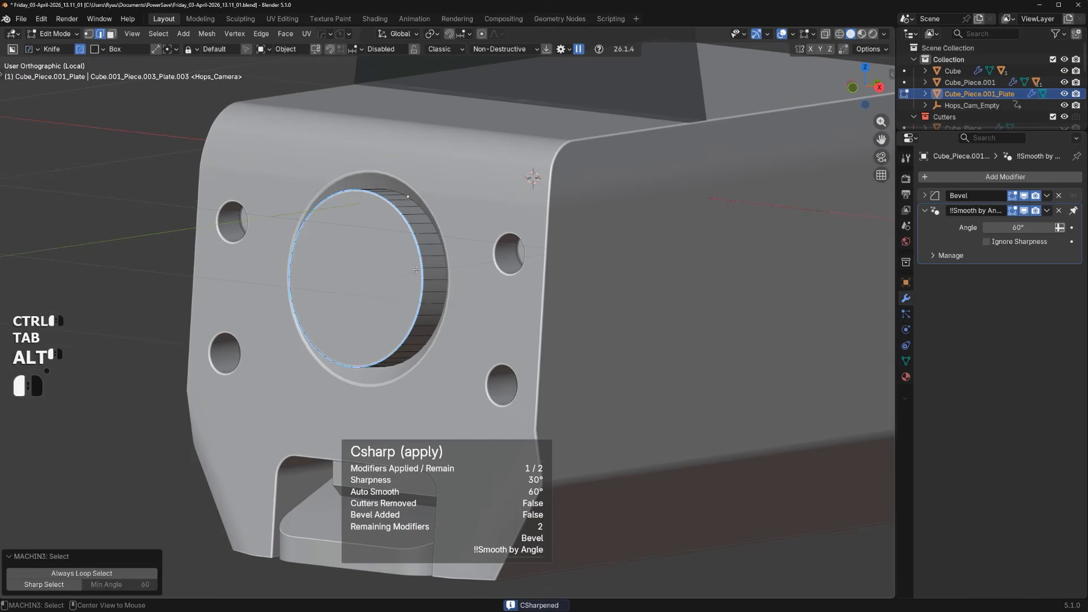
key("ctrl+b")
left_click(517, 267)
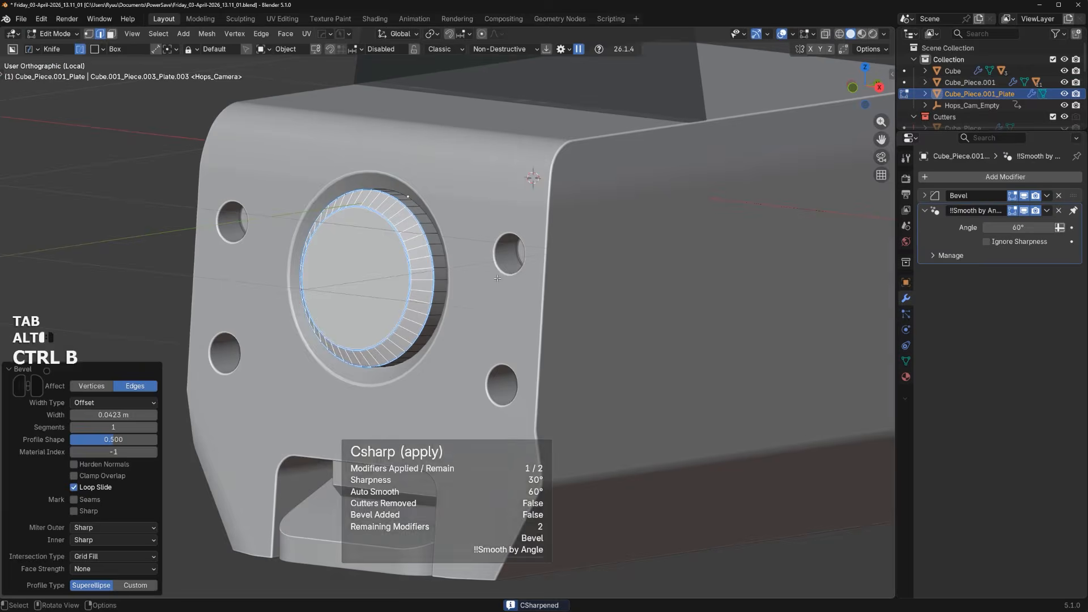
Inset the plate's front circular face about 0.146 m from the front orthographic view
middle_click_drag(517, 267, 602, 260, "alt")
scroll(602, 260, "up", 2)
middle_click_drag(354, 248, 415, 296, "shift")
key("Tab")
left_click(419, 297)
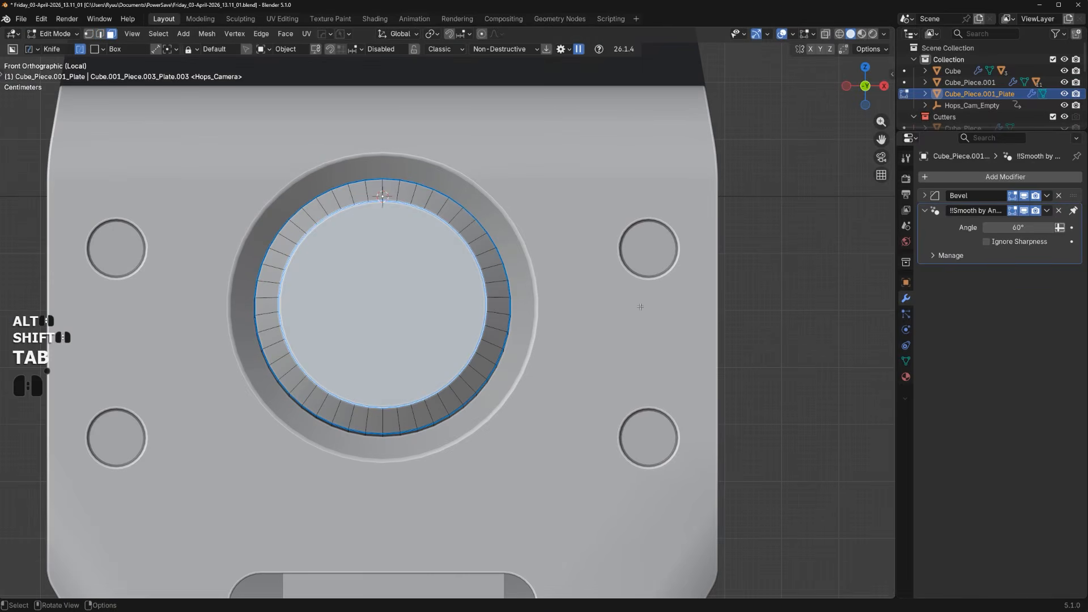
key("i")
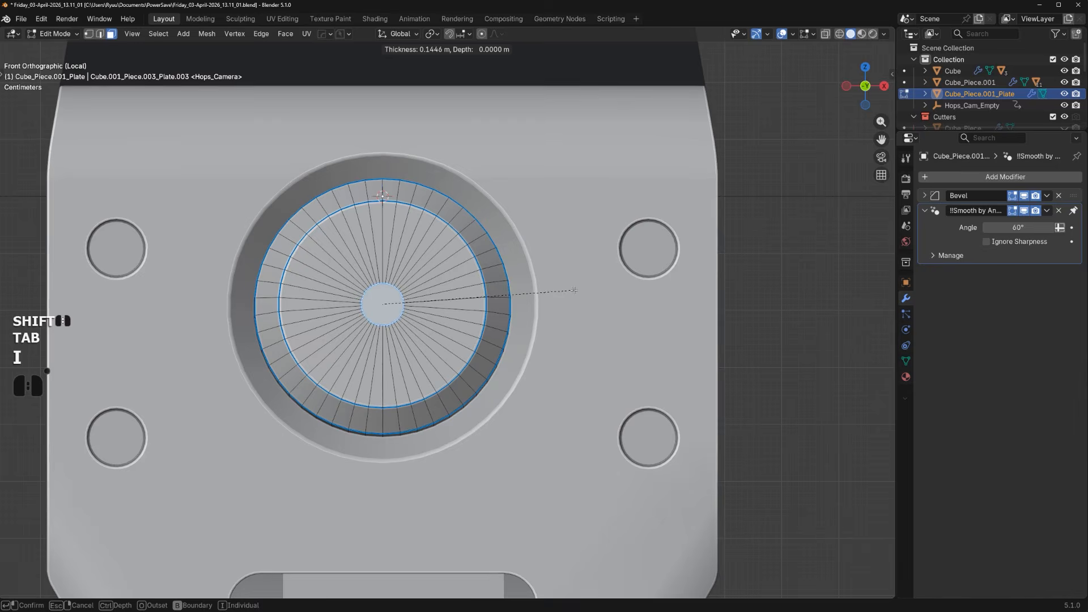
left_click(574, 290)
Extrude the small central face about 0.078 m inward to form a hole in the plate
middle_click_drag(574, 290, 470, 318)
key("e")
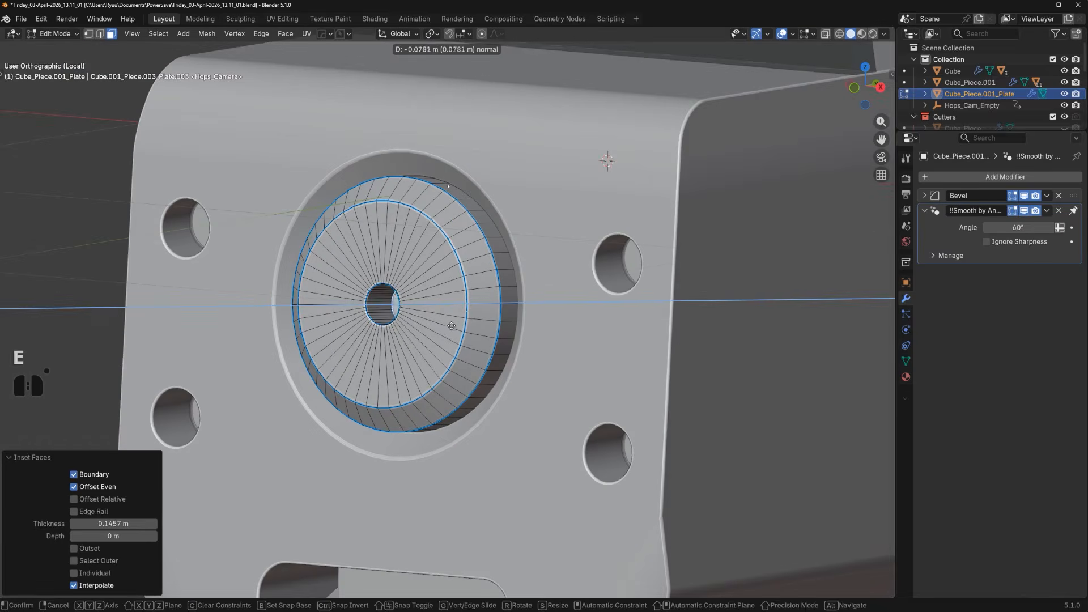
left_click(451, 326)
Bevel the rim loop of the plate's central hole and return to Object Mode
scroll(395, 270, "up", 4)
key("Tab")
left_click(388, 284)
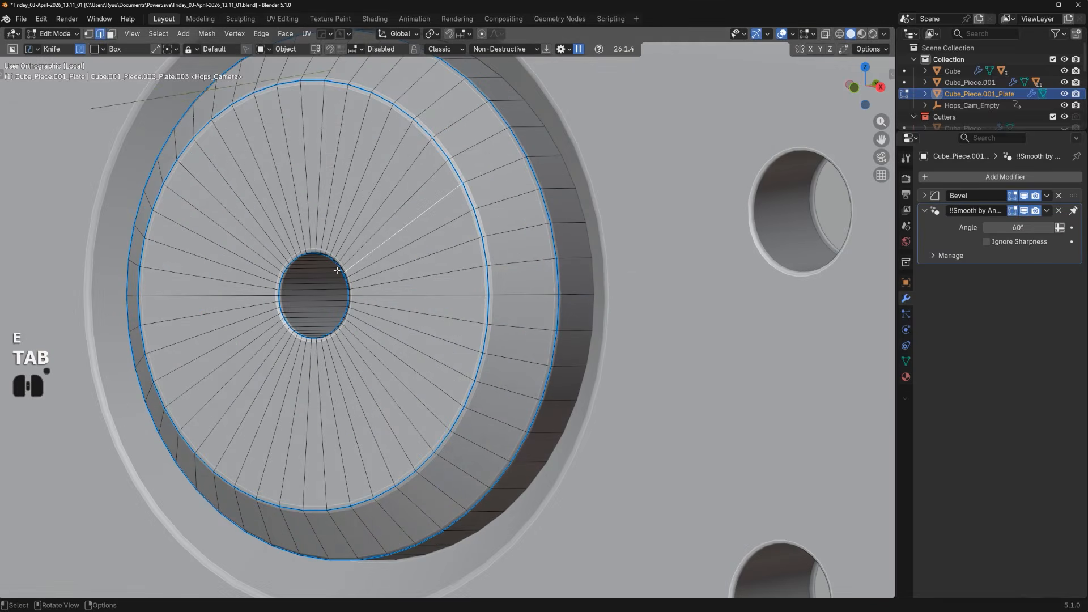
left_click(340, 271, "alt")
left_click(340, 271, "alt")
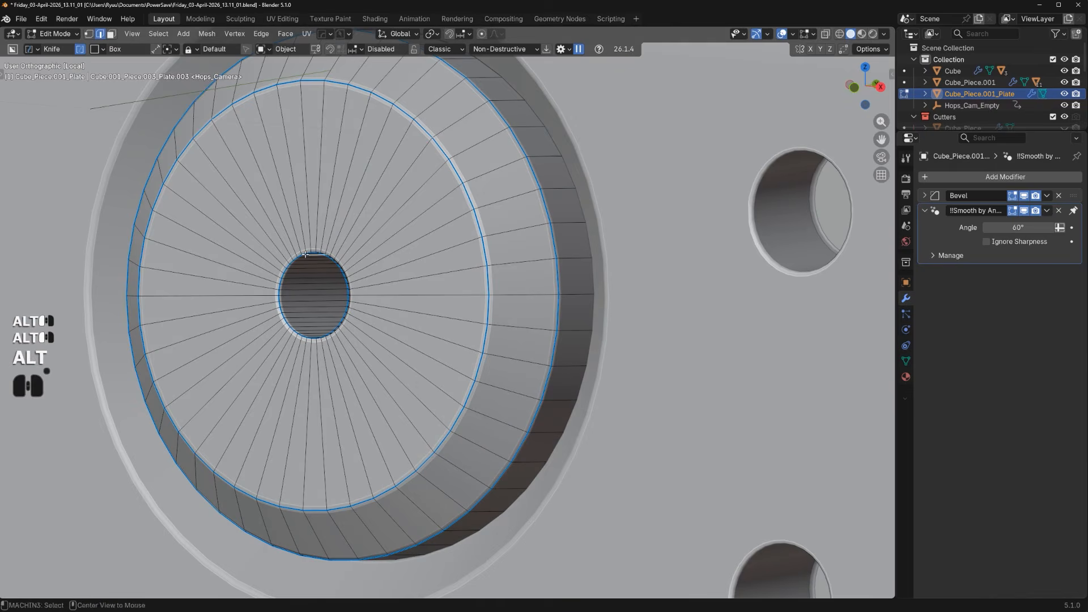
left_click(306, 254, "alt")
left_click(283, 271, "alt")
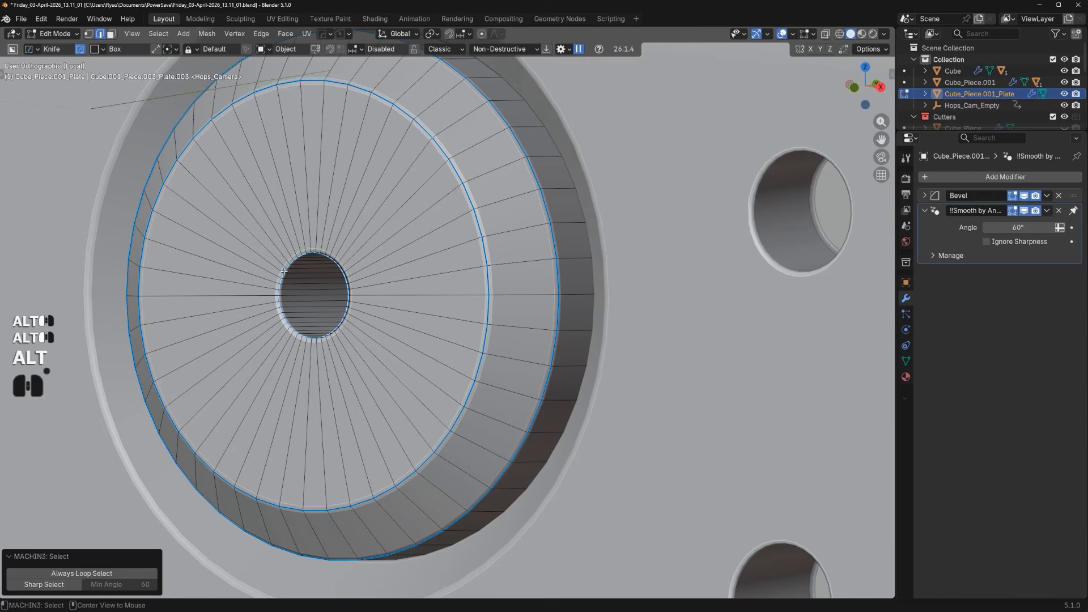
key("ctrl+b")
left_click(434, 298)
key("Tab")
Run the HOps Bevel adjustment on the circular plate
key("q")
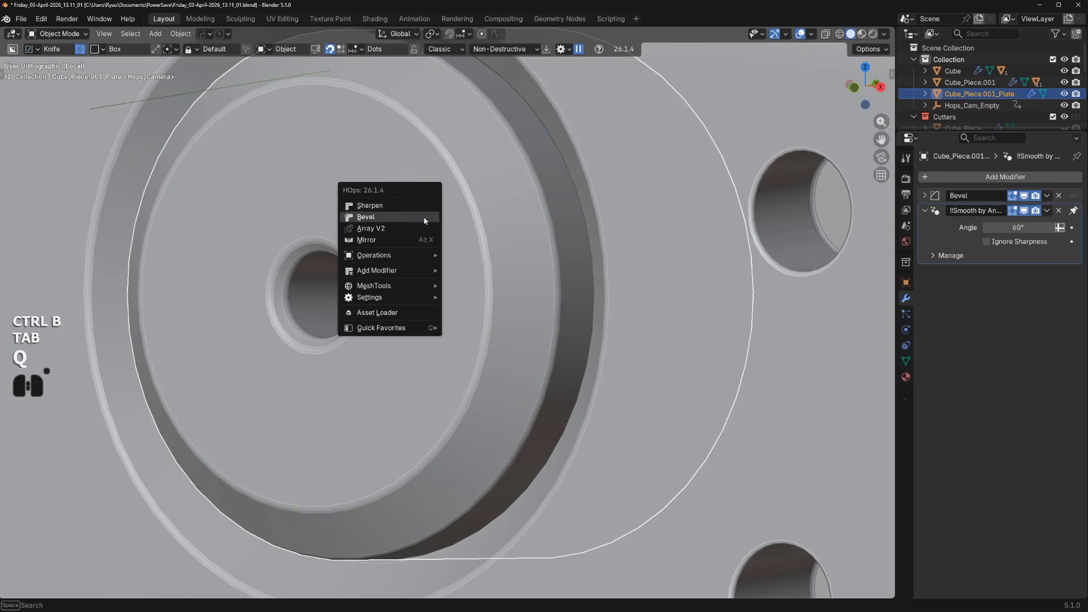
left_click(424, 218)
left_click(432, 221, "shift")
scroll(530, 254, "down", 5)
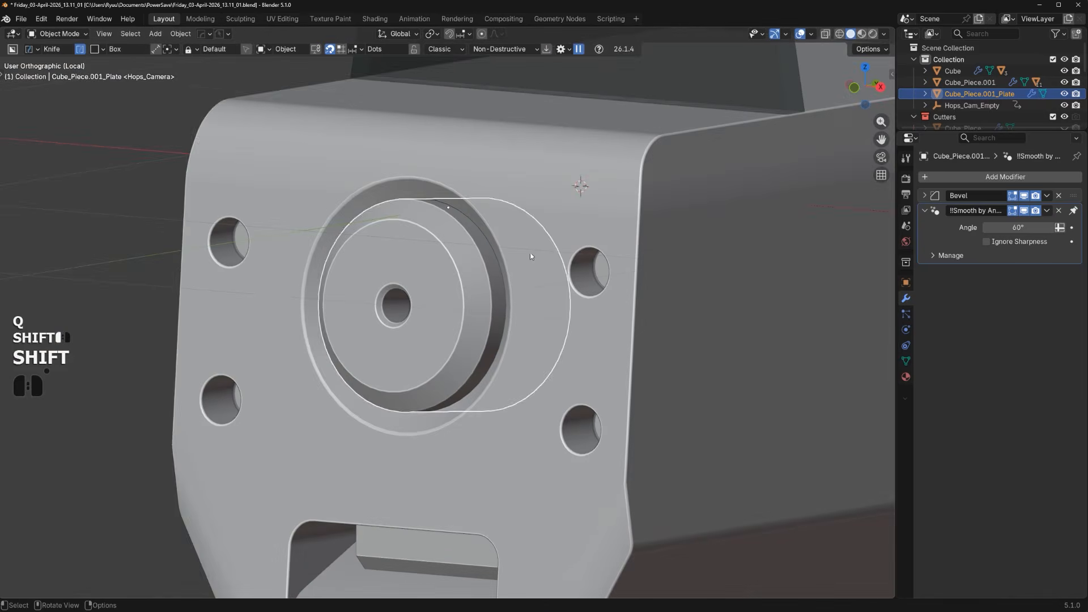
Select the main body around the plate and run the HOps Bevel adjustment on it
left_click(529, 239)
scroll(529, 239, "up", 2)
scroll(532, 247, "down", 8)
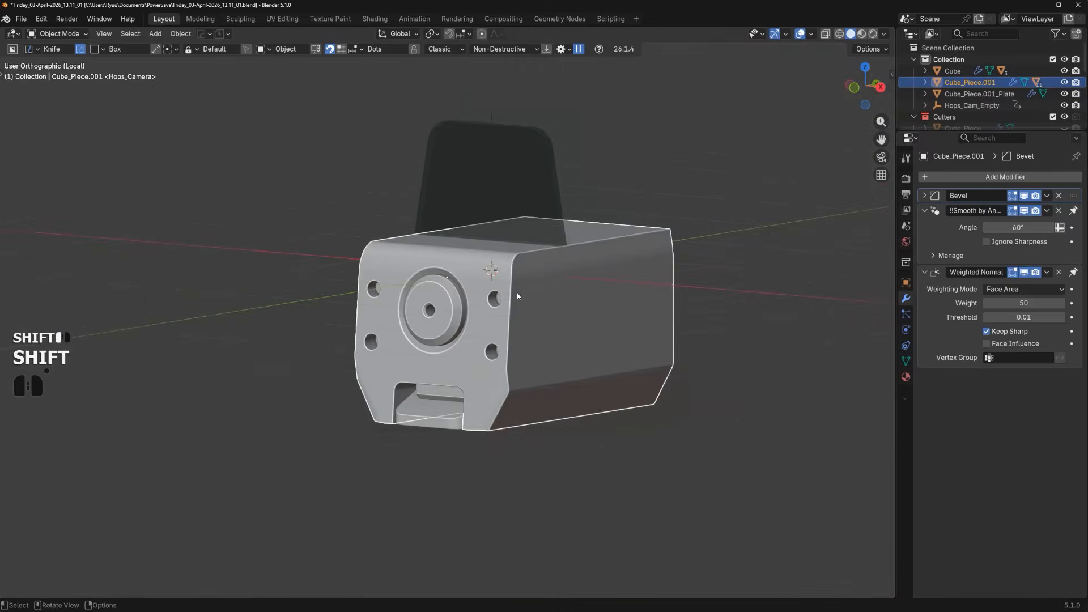
middle_click_drag(518, 296, 666, 270)
scroll(618, 270, "up", 3)
key("q")
left_click(618, 269)
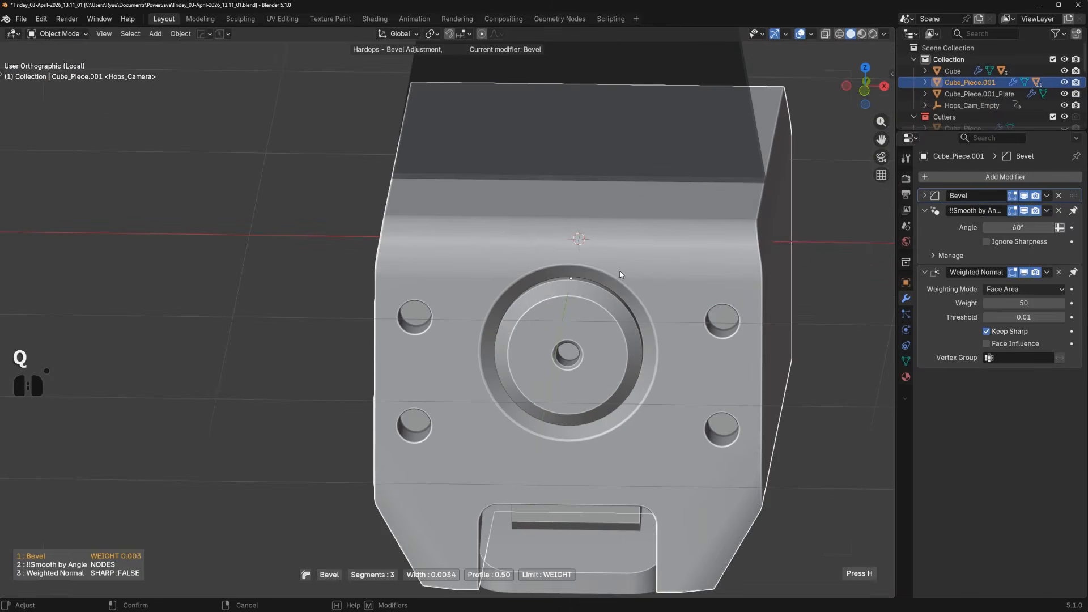
left_click(623, 276, "shift")
scroll(623, 272, "down", 4)
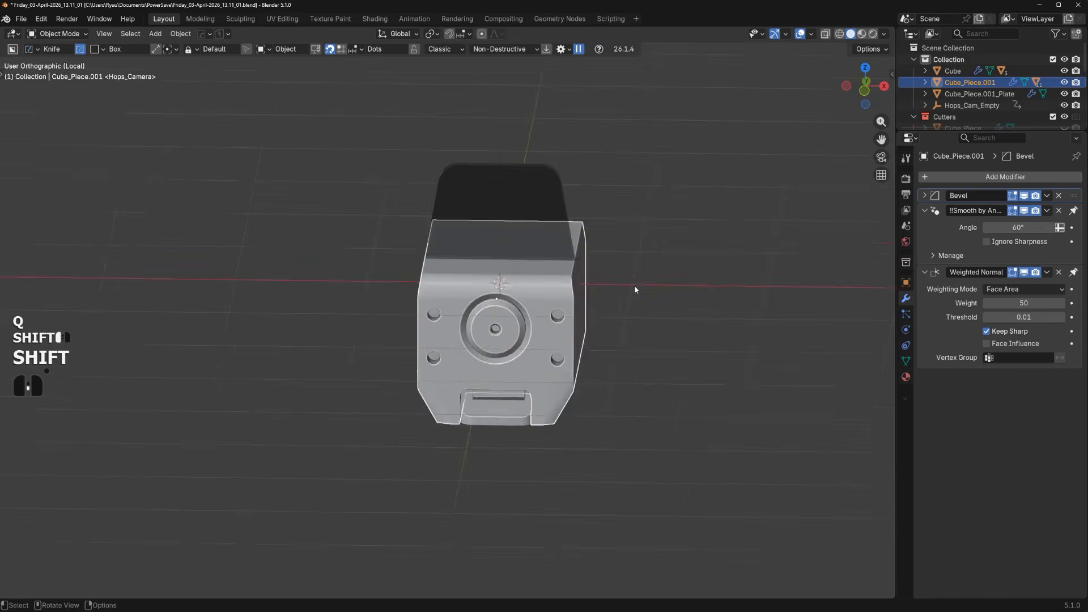
Bevel the rims of the two small holes on the body's negative X side 0.00858 m with one segment
scroll(524, 257, "up", 6)
scroll(445, 232, "up", 2)
key("Tab")
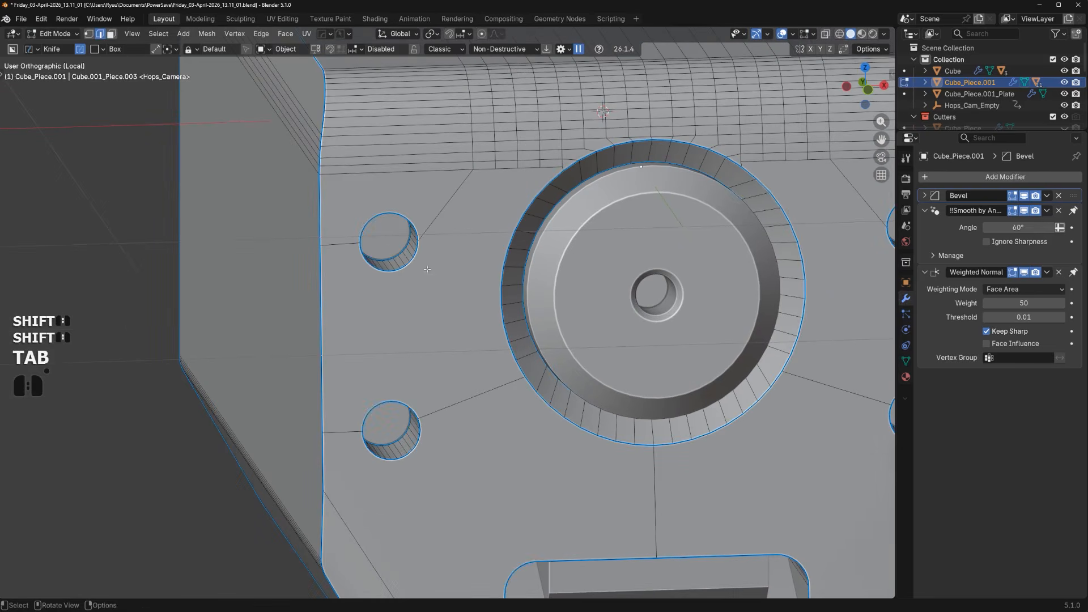
left_click(416, 262, "alt")
left_click(414, 399, "alt+shift")
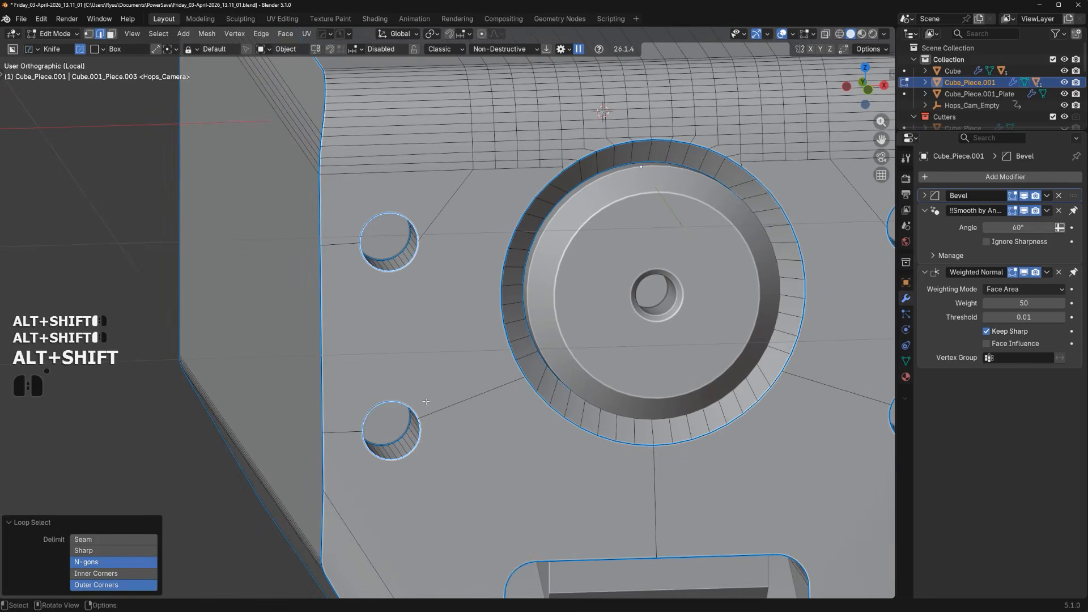
key("ctrl+b")
left_click(478, 401, "shift")
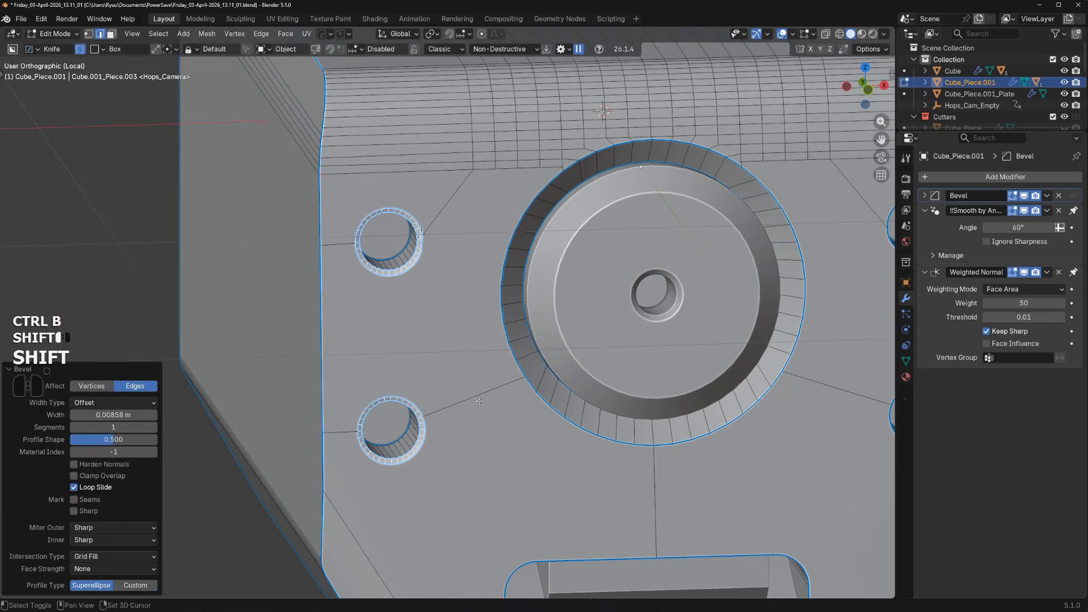
Symmetrize the body mesh across the X axis from negative to positive
scroll(453, 374, "up", 4)
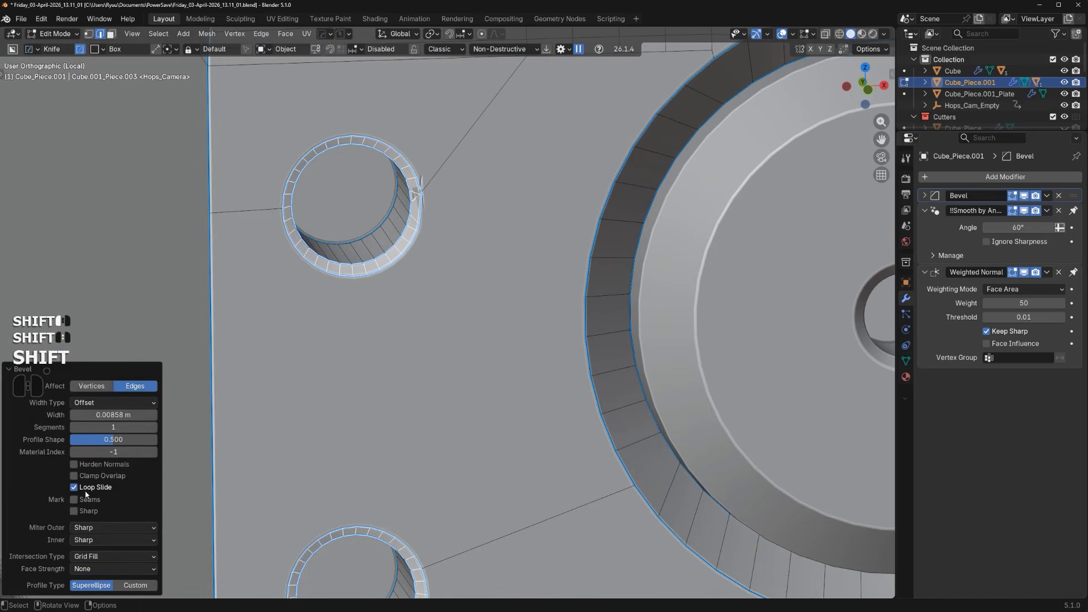
scroll(545, 212, "down", 10)
key("alt+x")
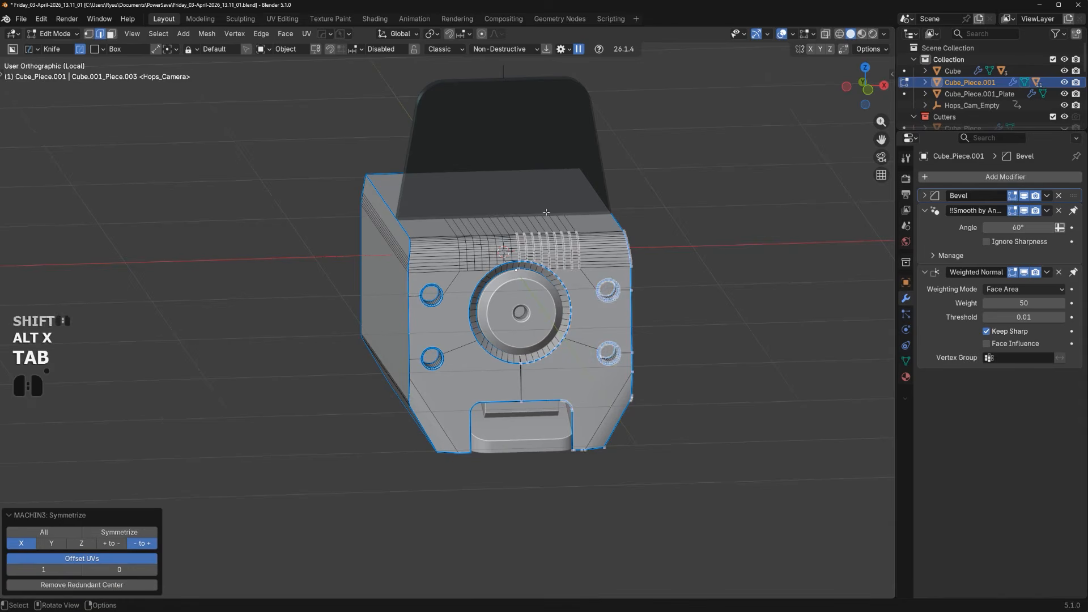
Dissolve the redundant near-center edges running from the large hole's bevel down to the rectangular cutout
middle_click_drag(654, 294, 680, 300, "alt")
scroll(644, 320, "up", 2)
scroll(493, 306, "up", 5)
middle_click_drag(543, 362, 380, 430, "shift")
scroll(532, 259, "up", 3)
left_click(547, 215, "shift")
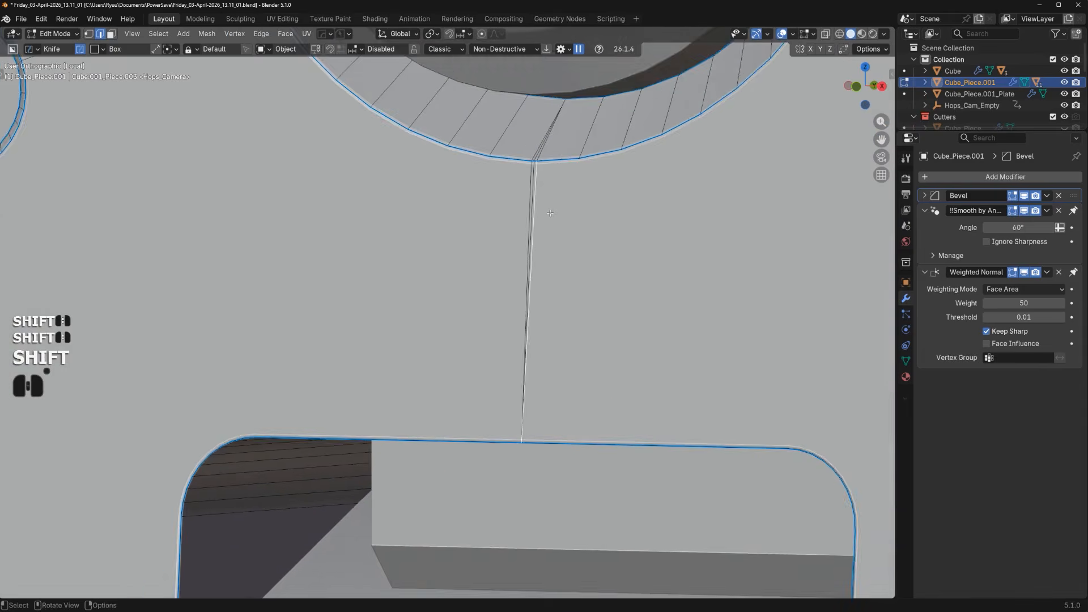
middle_click_drag(522, 233, 451, 437, "shift")
scroll(451, 437, "up", 2)
left_click(448, 371, "ctrl")
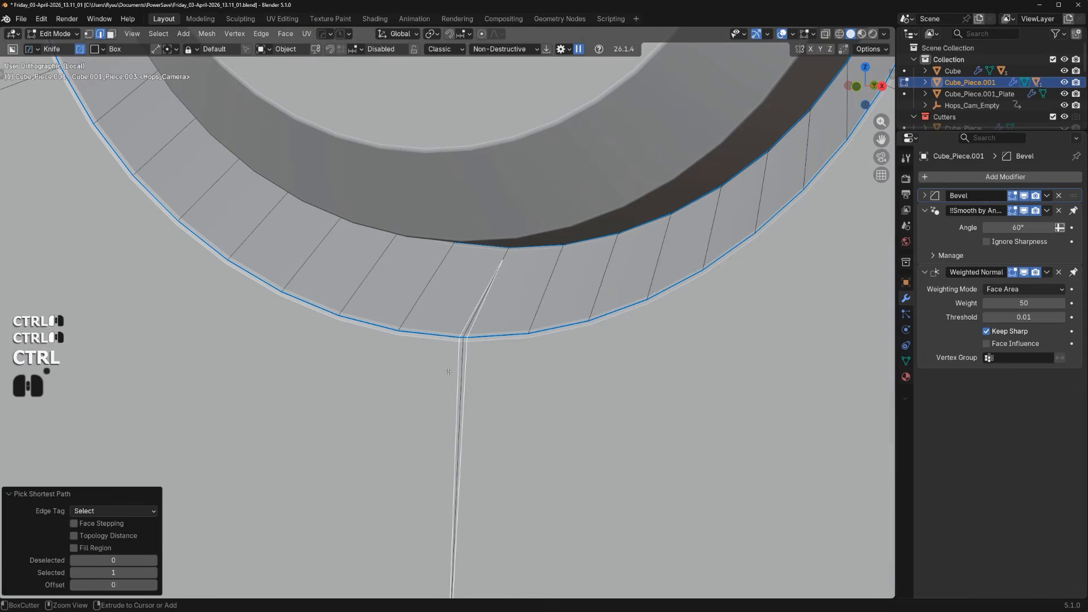
key("ctrl+x")
Leave Edit Mode and local view, and show the full model in front orthographic view
scroll(478, 379, "down", 8)
middle_click_drag(503, 179, 518, 441, "shift")
scroll(478, 423, "up", 4)
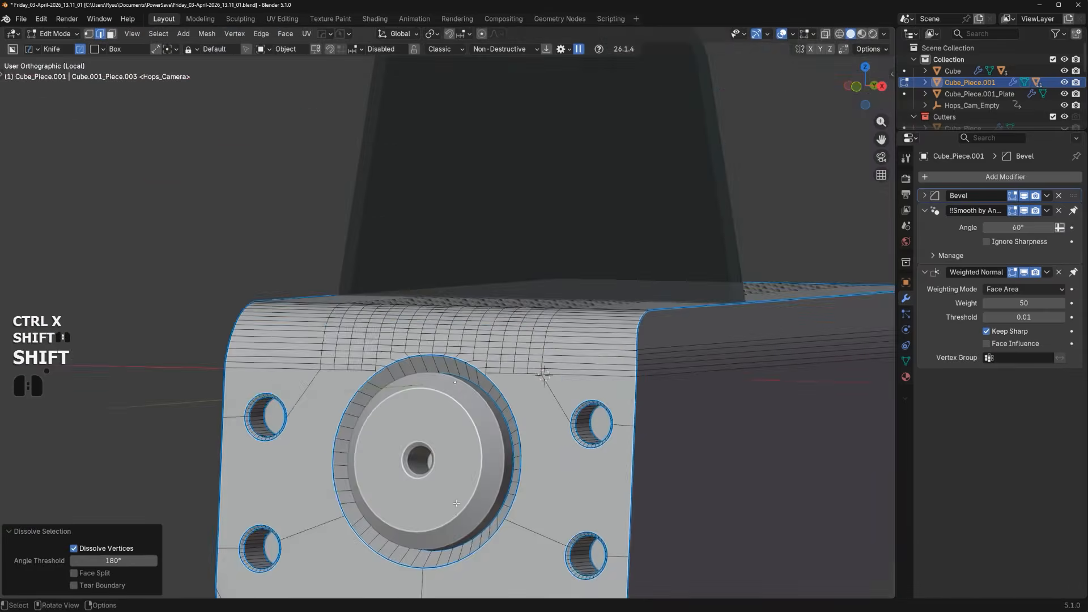
scroll(518, 440, "down", 6)
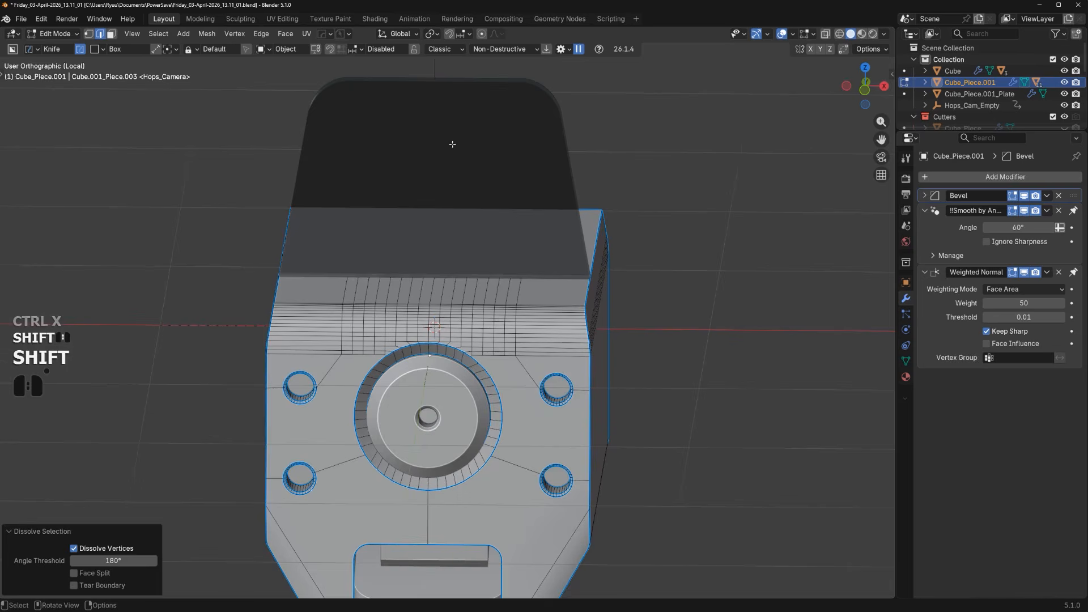
scroll(476, 193, "down", 5)
middle_click_drag(546, 243, 495, 260)
key("Tab")
key("slash")
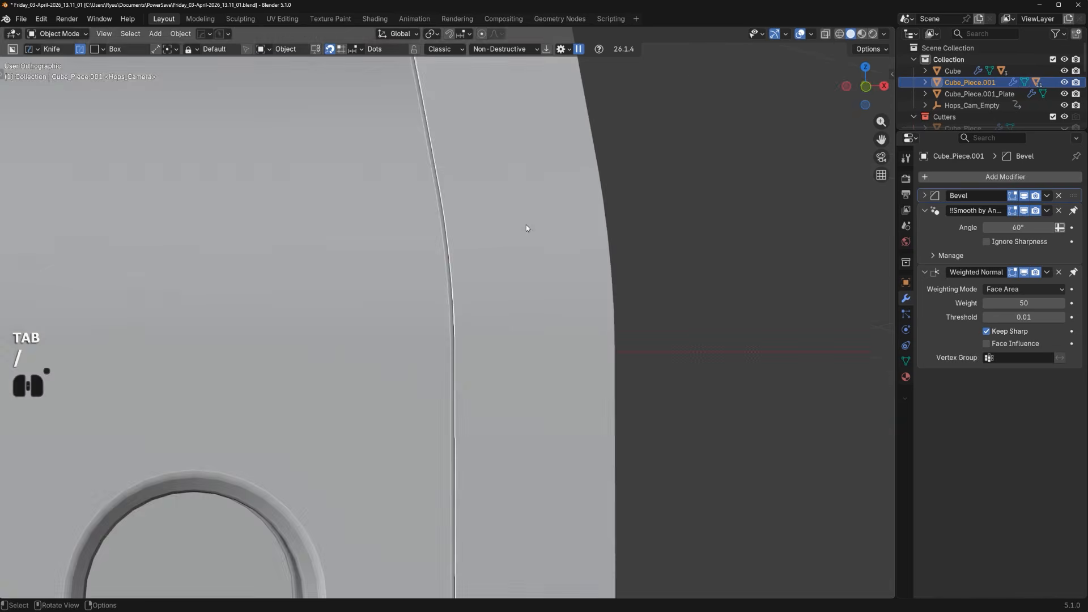
scroll(517, 243, "down", 14)
middle_click_drag(453, 304, 526, 324, "shift")
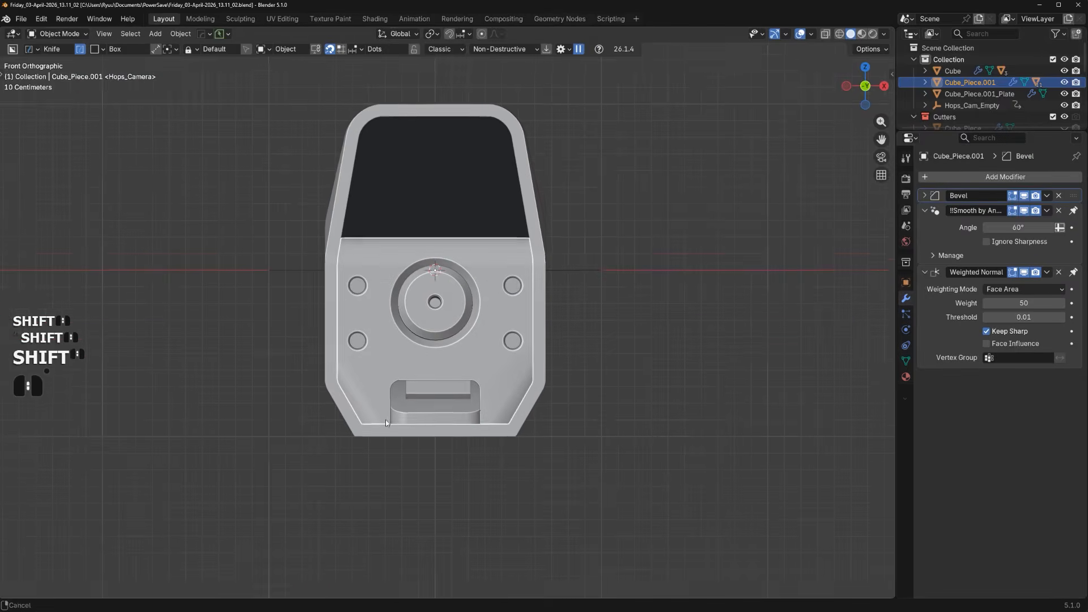
middle_click_drag(386, 422, 387, 412, "shift")
Try a nondestructive box Knife cut across the bottom of the model with the inner body selected
key("d")
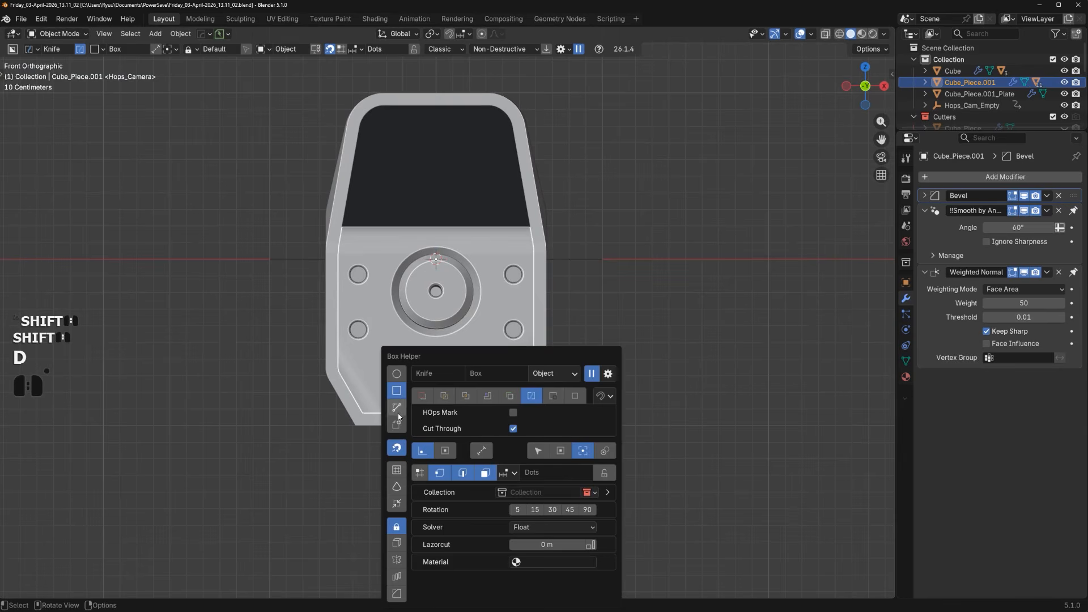
left_click(397, 392)
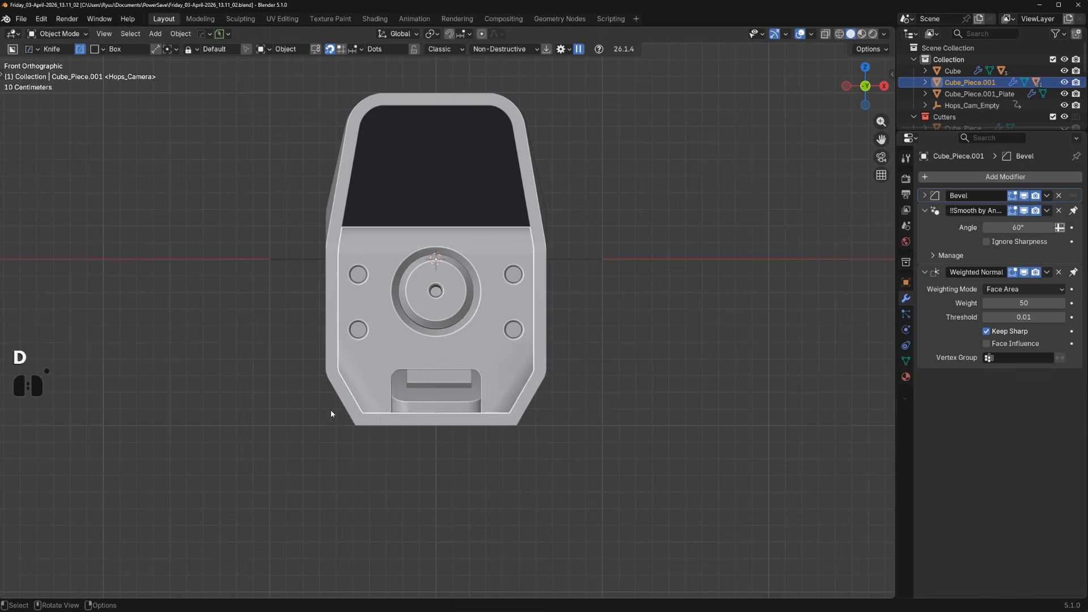
left_click_drag(331, 411, 622, 494)
key("space")
key("ctrl+z")
Select the outer shell and cut across its bottom edge with a nondestructive box Knife
left_click(349, 435)
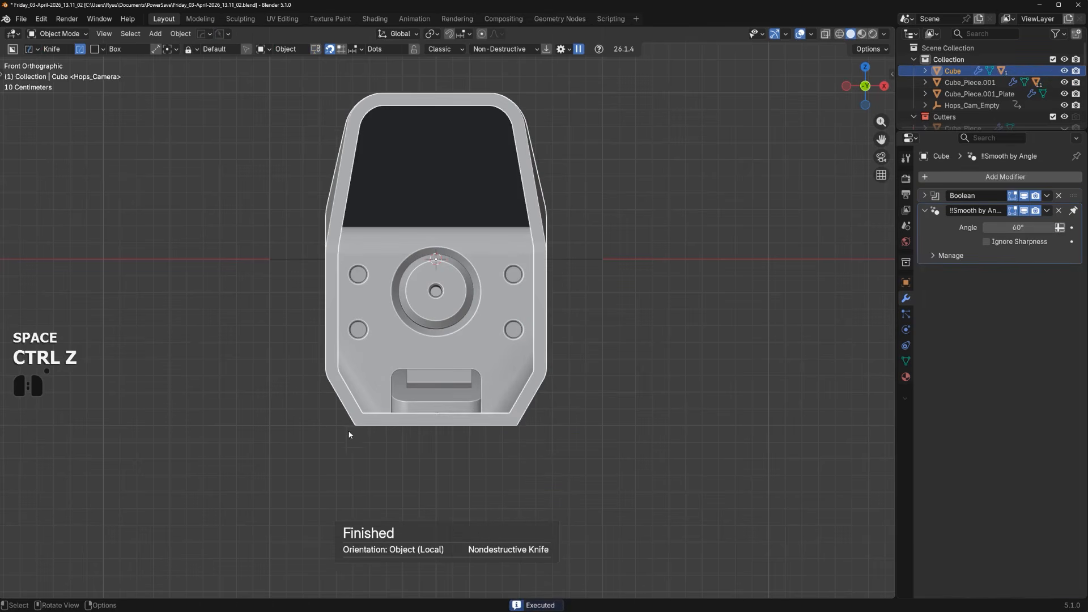
left_click_drag(326, 412, 596, 491)
key("space")
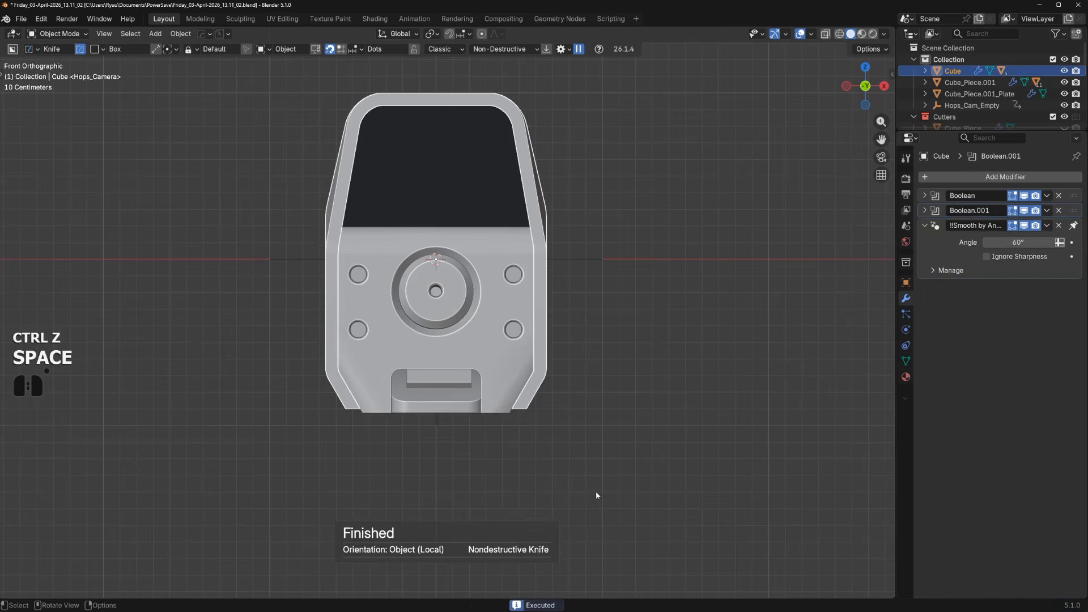
Select the box cutter under the outer shell and move it down along Z by about 0.023 m
middle_click_drag(596, 491, 524, 431)
scroll(523, 431, "up", 3)
key("q")
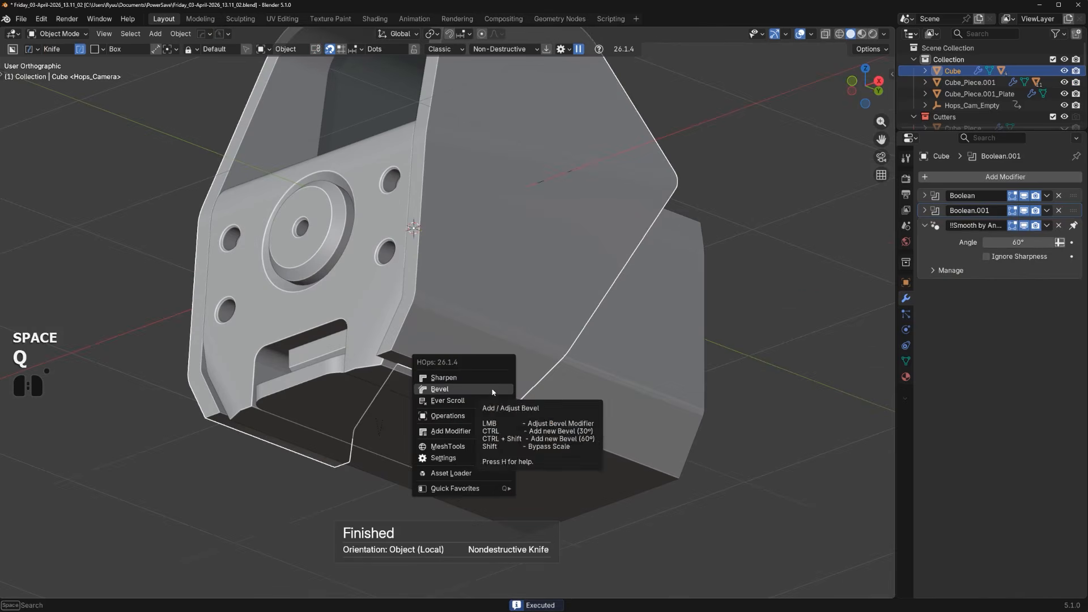
left_click(492, 382)
left_click(491, 397)
key("g")
key("z")
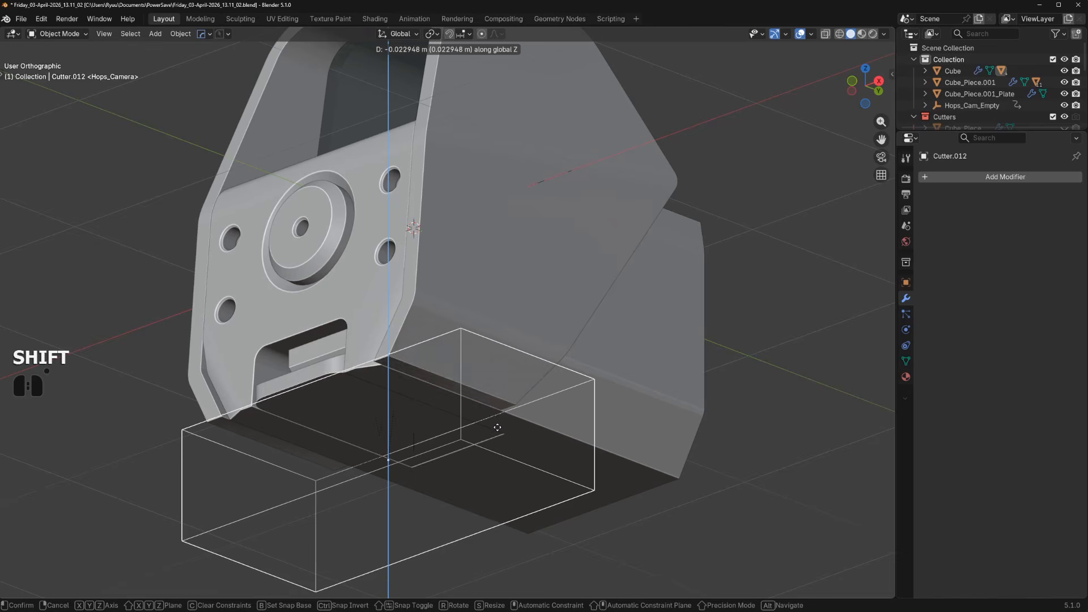
left_click(497, 428)
Select the outer shell and apply its Boolean modifiers with the HardOps Sharpen operation
middle_click_drag(498, 433, 616, 347, "shift")
left_click(517, 311)
key("shift+q")
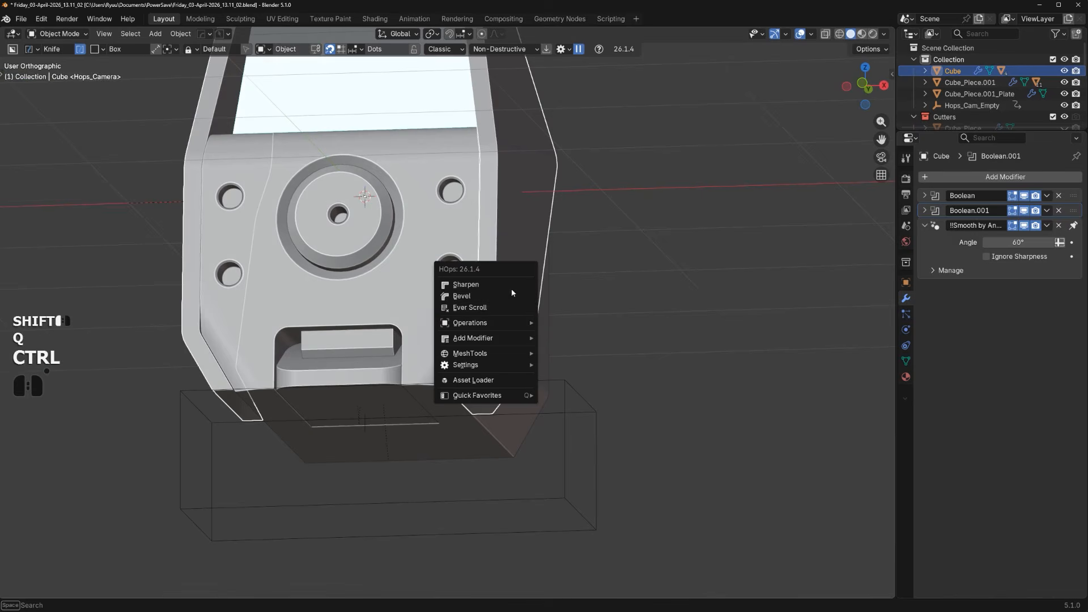
left_click(508, 285, "ctrl")
Inspect the trimmed outer shell and the inner body's mesh edges in Edit Mode
scroll(491, 350, "up", 2)
key("Tab")
key("Tab")
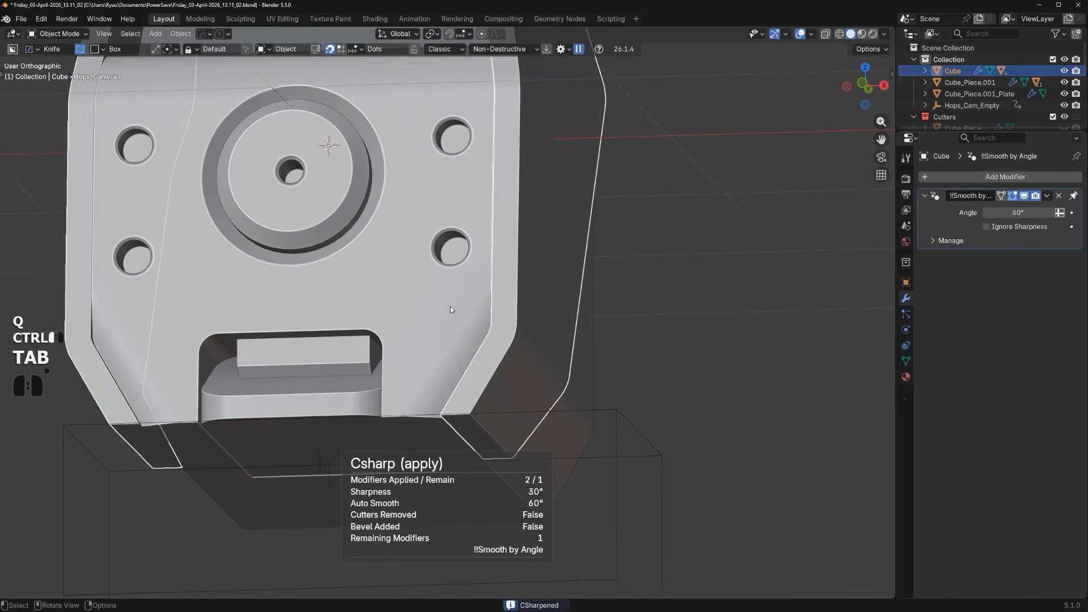
left_click(458, 318)
key("Tab")
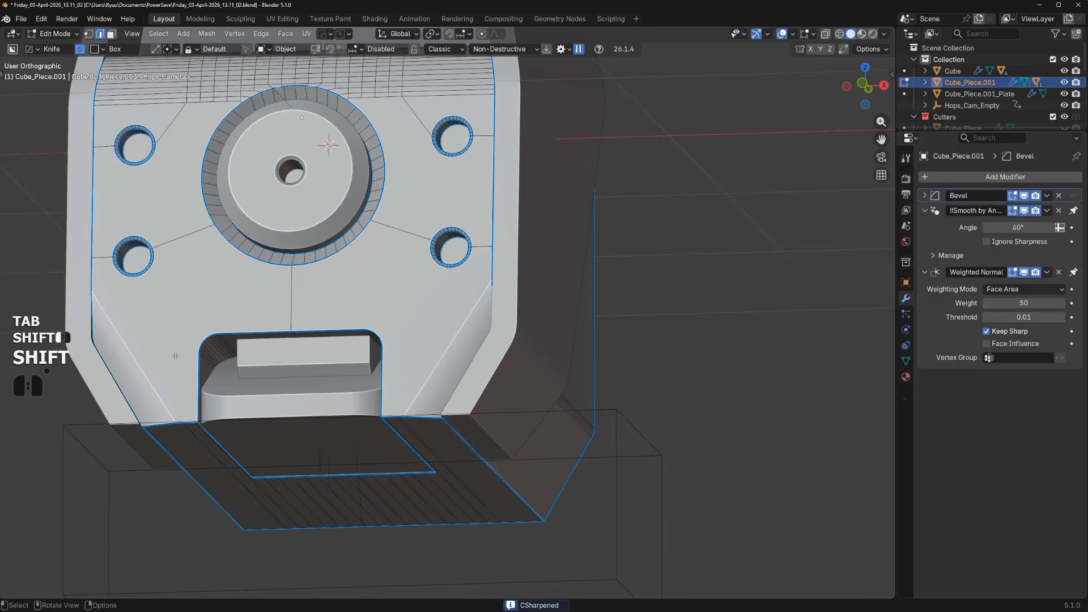
key("q")
left_click(193, 348)
key("Tab")
Show the model in right orthographic view and set the BoxCutter shape to Circle
scroll(488, 351, "down", 2)
scroll(495, 356, "up", 1)
middle_click_drag(496, 356, 617, 372)
scroll(372, 333, "up", 2)
middle_click_drag(573, 337, 369, 362, "shift")
key("d")
left_click(429, 362)
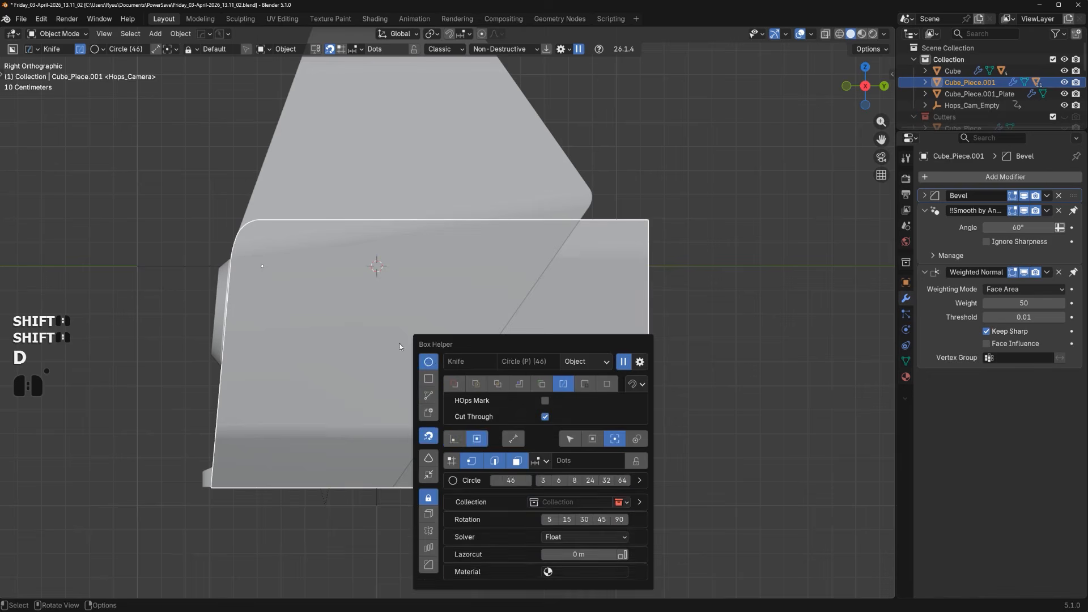
left_click_drag(268, 283, 275, 291)
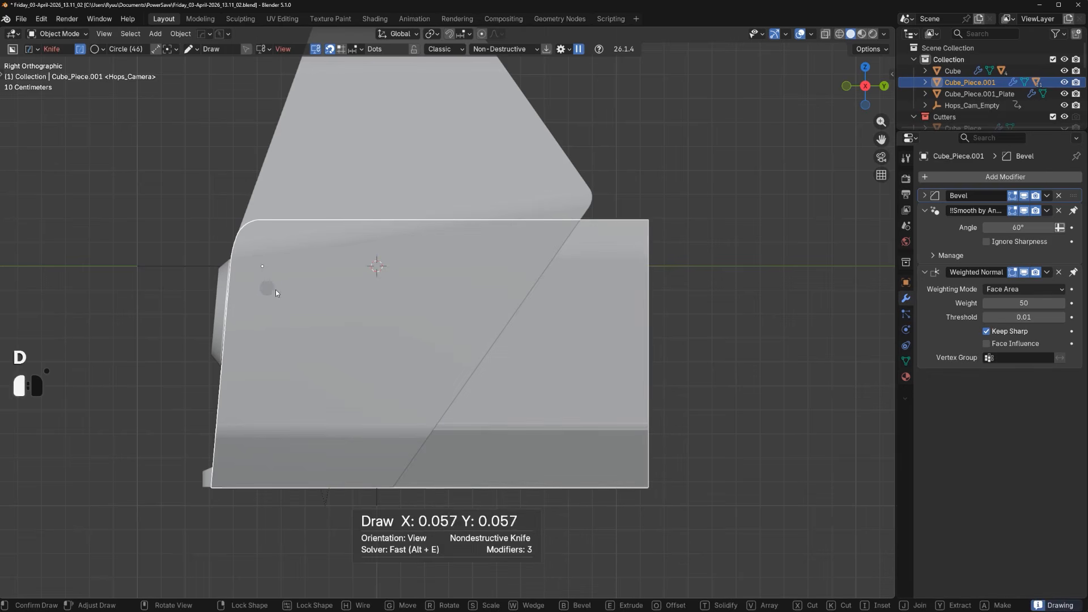
right_click(276, 291)
Switch the circle cutter's operation from Knife to Cut in right orthographic view
scroll(278, 295, "down", 2)
mouse_move(282, 300)
middle_mouse_down()
mouse_move(369, 315)
mouse_move(314, 314)
mouse_move(397, 314)
middle_mouse_up()
scroll(314, 313, "up", 2)
key("d")
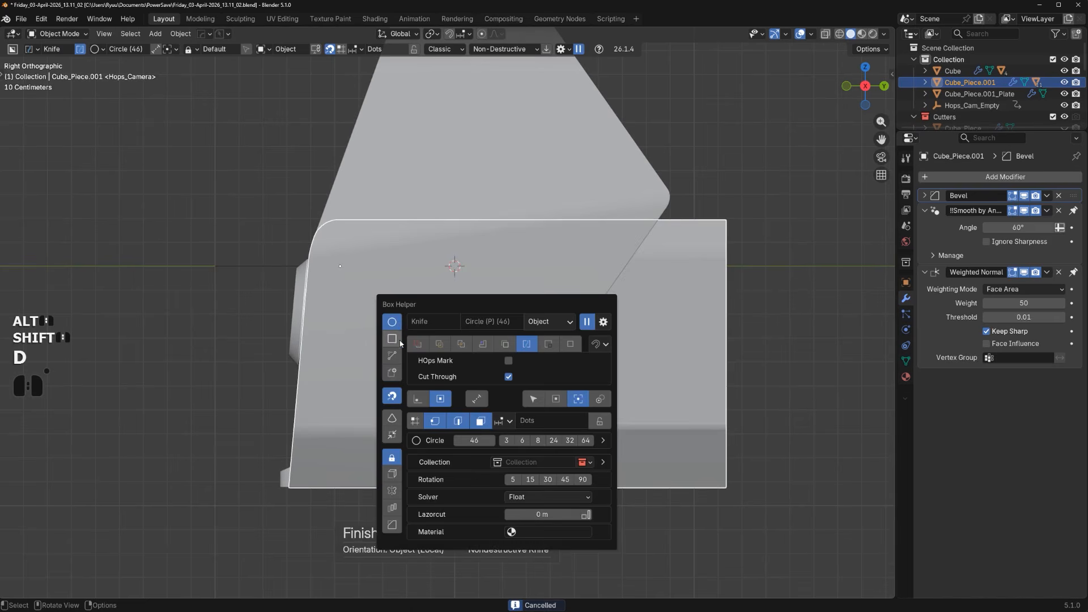
left_click(417, 344)
left_click_drag(338, 302, 349, 303)
mouse_move(348, 303)
middle_mouse_down()
mouse_move(449, 320)
mouse_move(368, 298)
middle_mouse_up()
right_click(433, 317)
Cut a small nondestructive circular hole into the outer shell's side near its front edge, keeping the cutter selected
left_click(499, 312)
left_click_drag(344, 301, 357, 302)
middle_click_drag(357, 301, 454, 319)
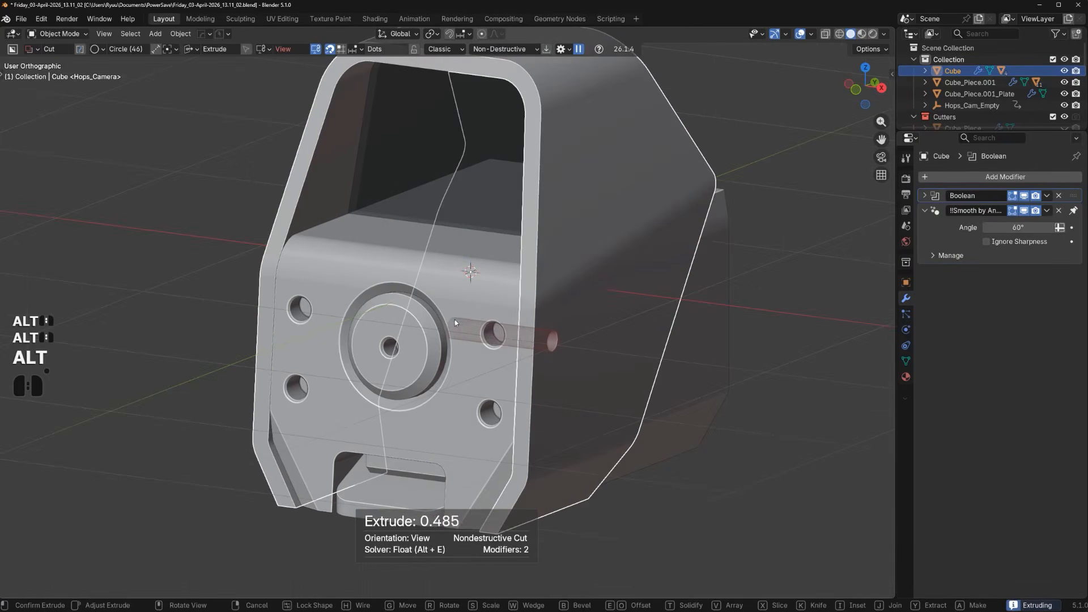
left_click(532, 342, "shift")
Duplicate the circular cutter's mesh in Edit Mode and place the copy about 0.958 m along Y and 0.057 m along Z
middle_click_drag(533, 341, 496, 344, "alt")
middle_click_drag(544, 308, 393, 254, "shift")
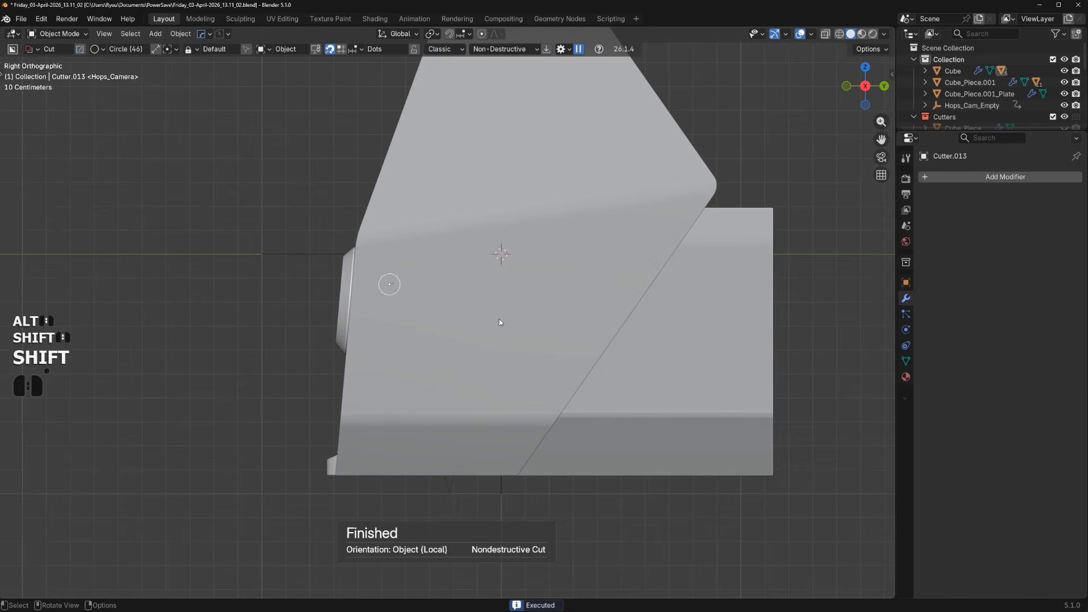
key("Tab")
key("a")
key("shift+d")
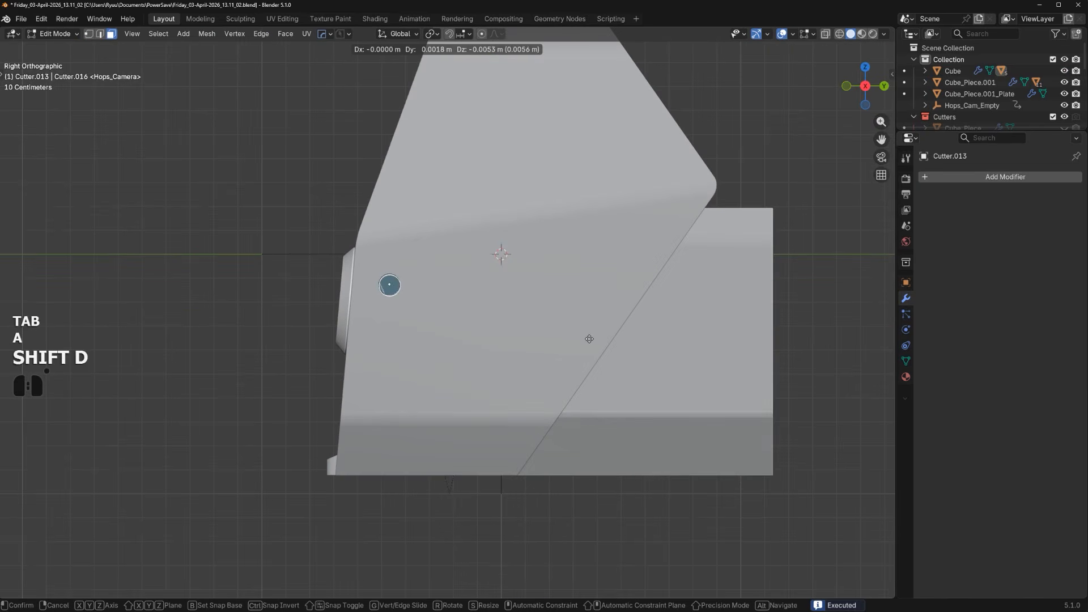
key("g")
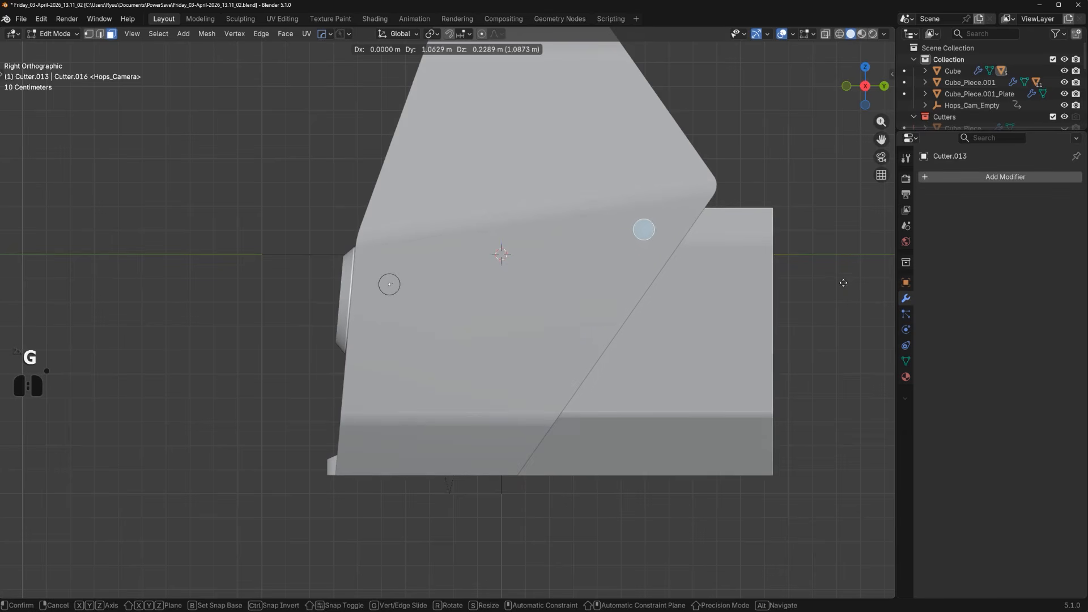
left_click(818, 323)
Duplicate the rear circle to a lower spot, about -0.396 m along Y and -0.488 m along Z, and leave Edit Mode
key("shift+d")
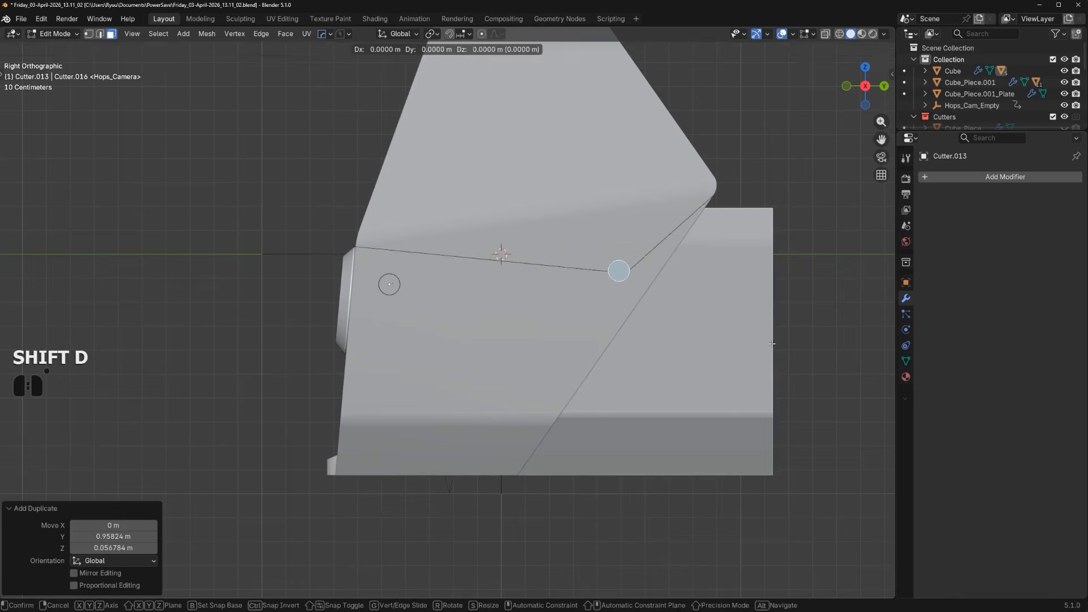
key("g")
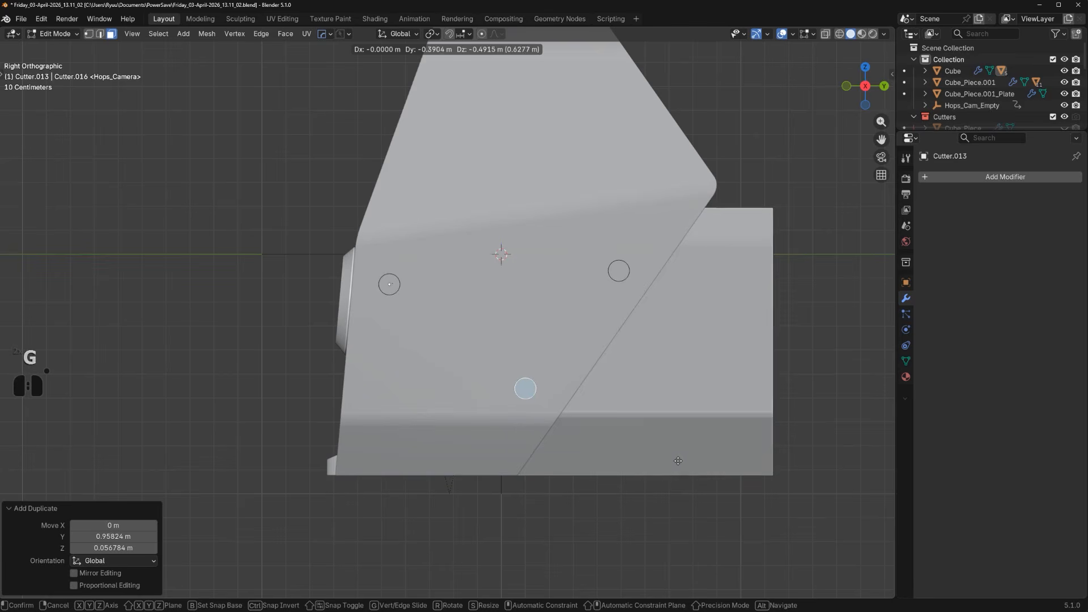
left_click(677, 460)
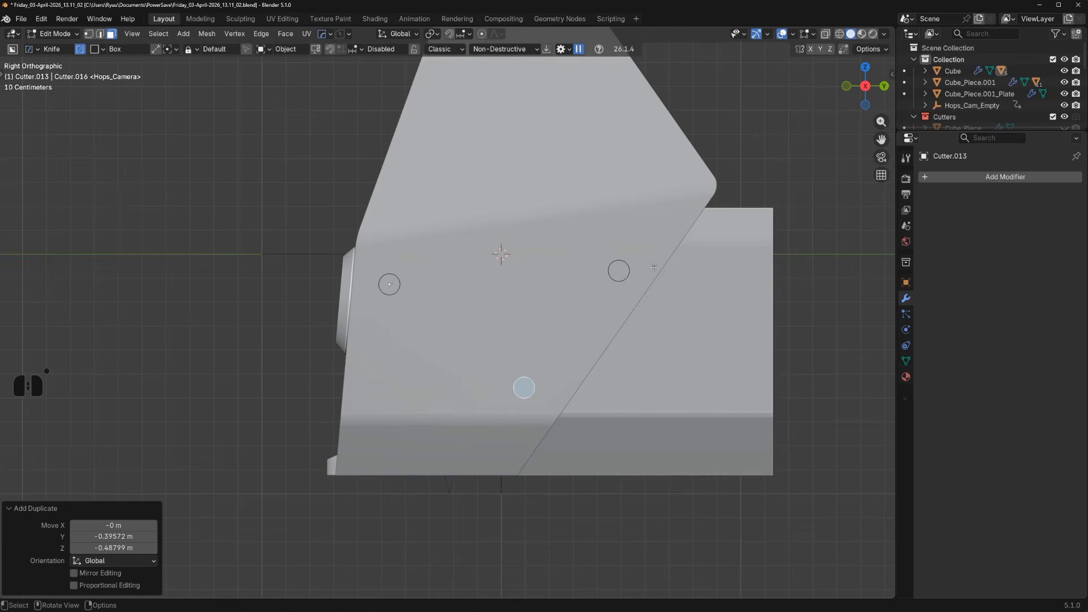
key("Tab")
Hide the cutters and apply the three hole cuts to the outer shell with Sharpen
key("shift+apostrophe")
scroll(589, 343, "down", 4)
scroll(490, 391, "up", 3)
middle_click_drag(525, 348, 584, 345)
left_click(529, 308)
key("q")
left_click(528, 308, "ctrl")
Enter Edit Mode on the outer shell and select the rim loop of the upper rear side hole
scroll(524, 311, "up", 1, "alt")
middle_click_drag(510, 318, 482, 315, "alt")
scroll(478, 315, "up", 2)
key("Tab")
left_click(530, 250, "alt+shift")
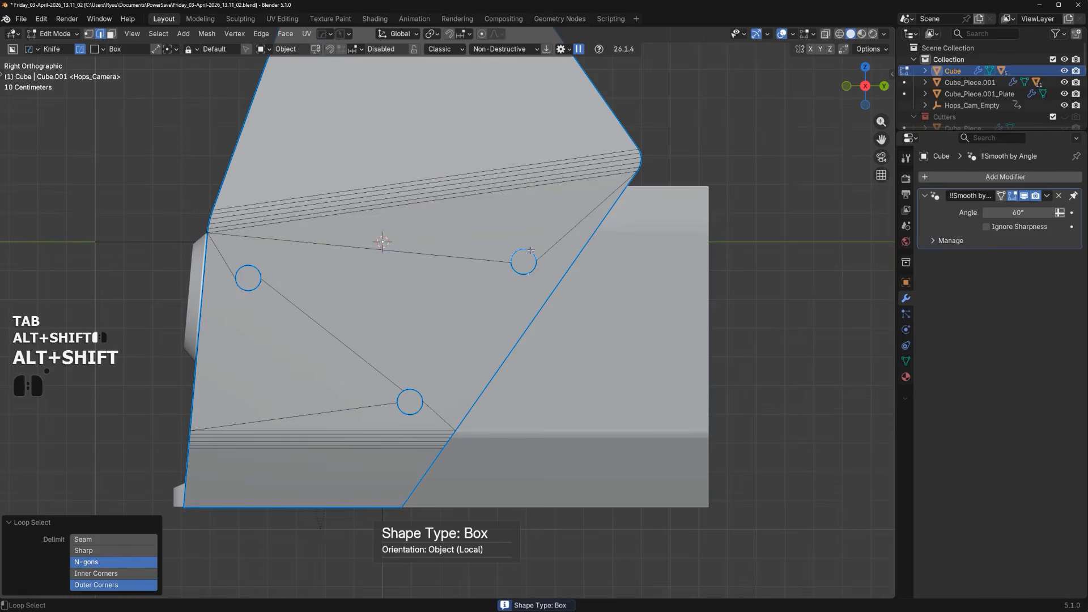
middle_click_drag(531, 282, 564, 295)
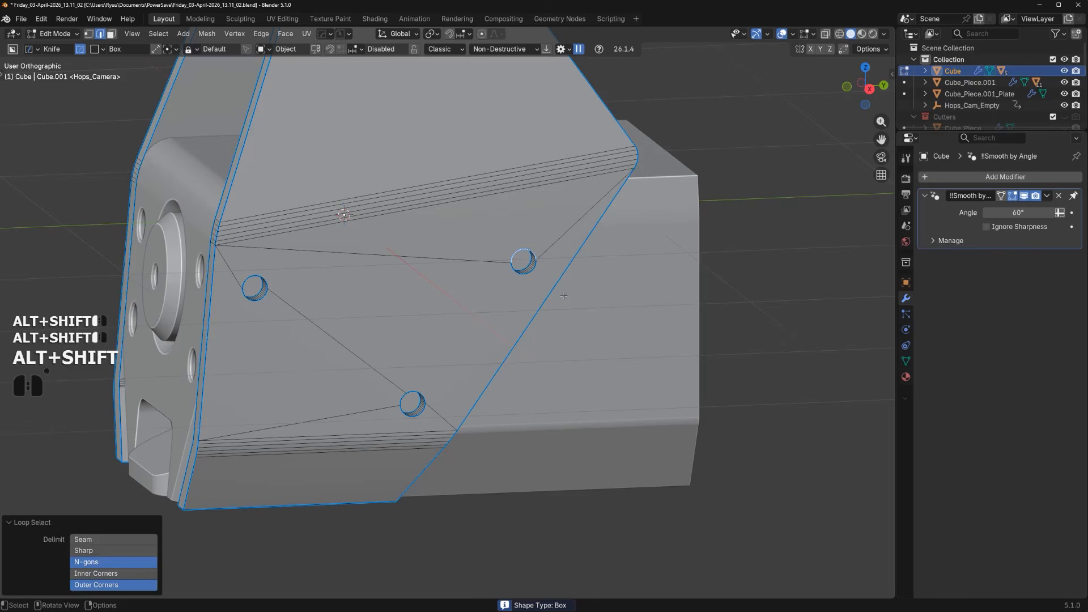
left_click(537, 268, "alt")
Add the rim edges of the lower side hole to the selection
scroll(427, 409, "up", 3)
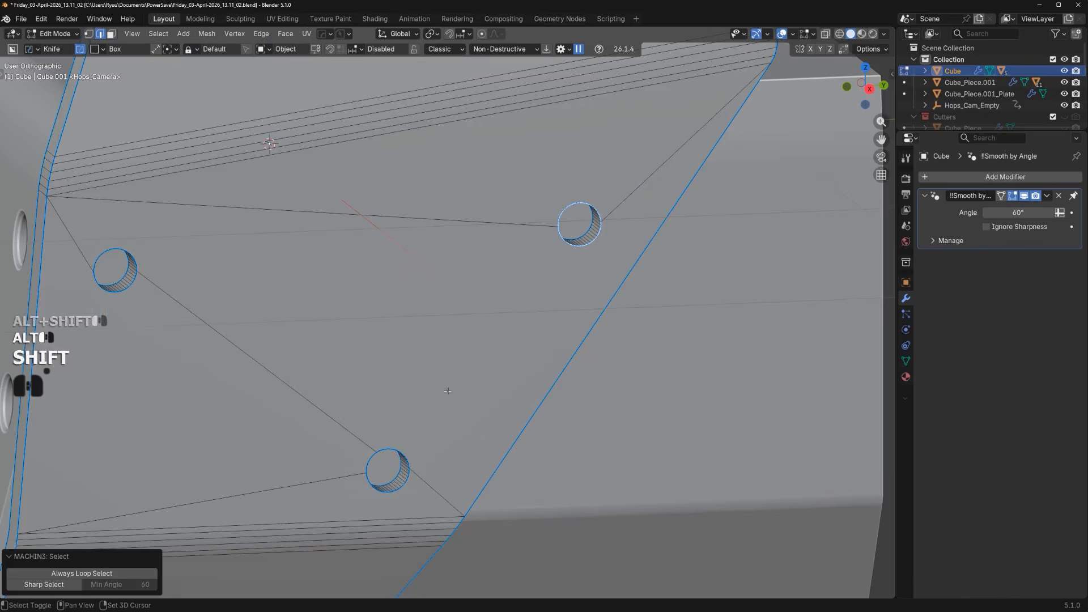
middle_click_drag(412, 448, 479, 416, "shift")
left_click(479, 417, "alt+shift")
key("ctrl+z")
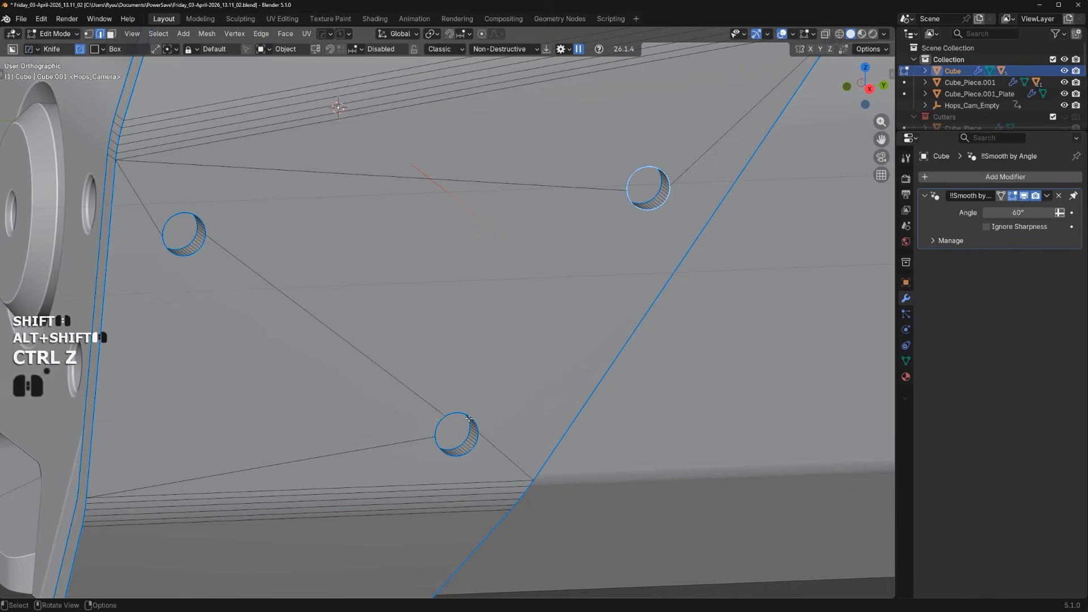
left_click(462, 457, "ctrl")
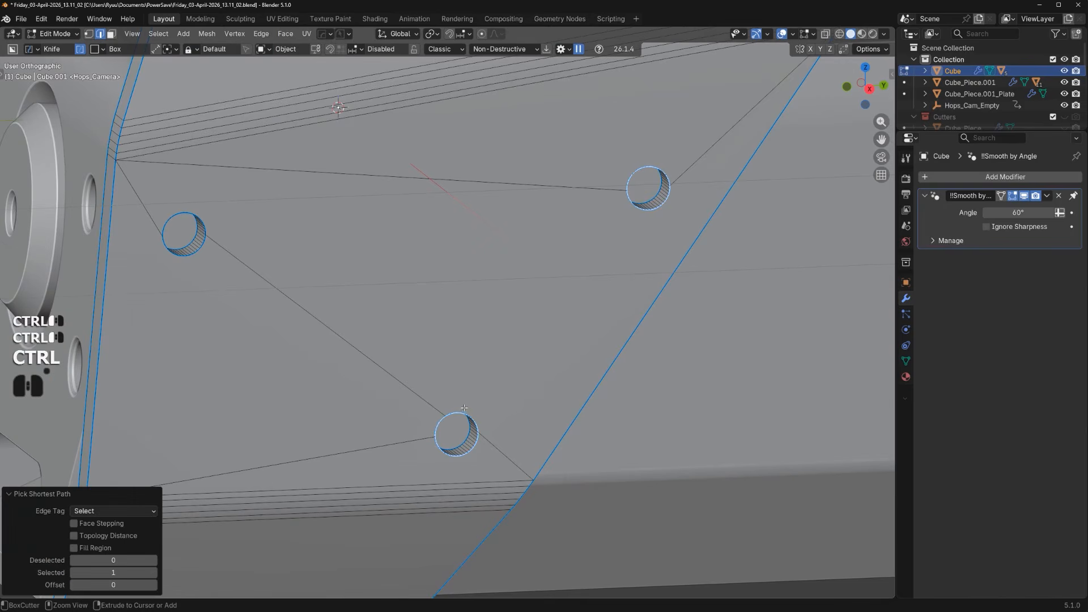
Add the front side hole's rim to the selection and bevel the three rims by 0.0077 m with one segment
scroll(396, 297, "down", 3)
middle_click_drag(316, 142, 439, 137, "shift")
scroll(319, 308, "up", 4)
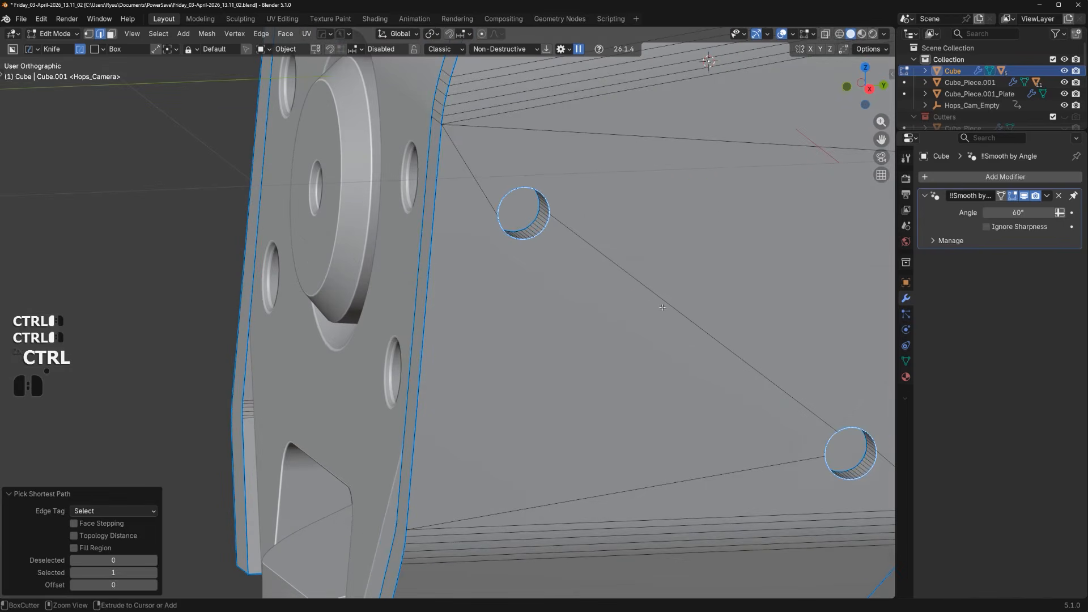
key("ctrl+b")
left_click(595, 331, "shift")
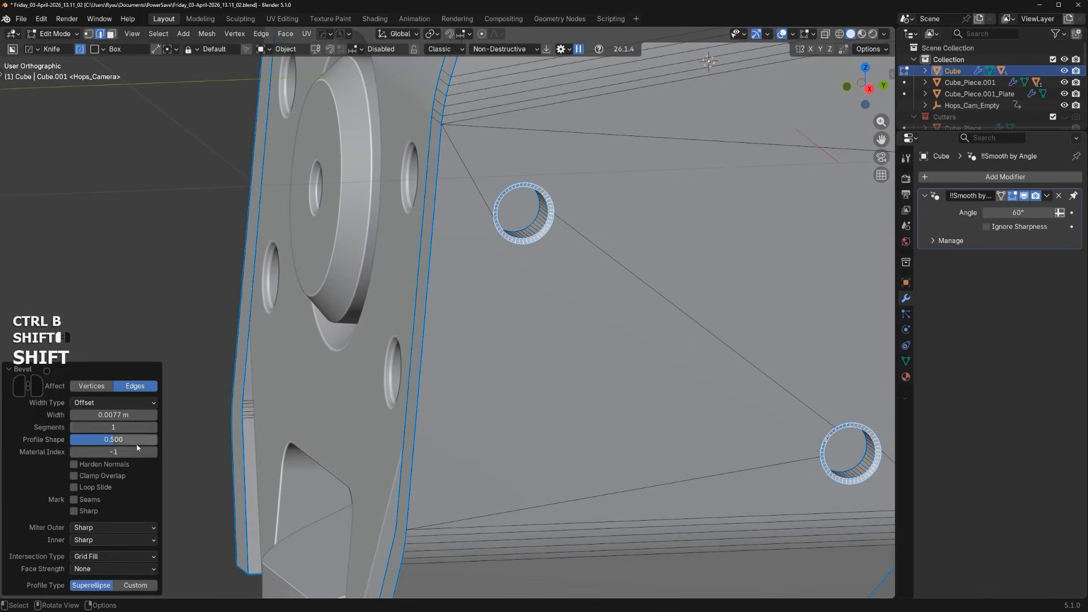
Examine the beveled rims of the side holes up close for uneven geometry
scroll(531, 387, "up", 2)
middle_click_drag(844, 422, 451, 350, "shift")
scroll(516, 380, "up", 3)
scroll(486, 351, "up", 5)
scroll(555, 347, "down", 12)
scroll(478, 289, "down", 5)
middle_click_drag(489, 238, 453, 266, "alt")
scroll(493, 321, "up", 7)
scroll(477, 343, "up", 4)
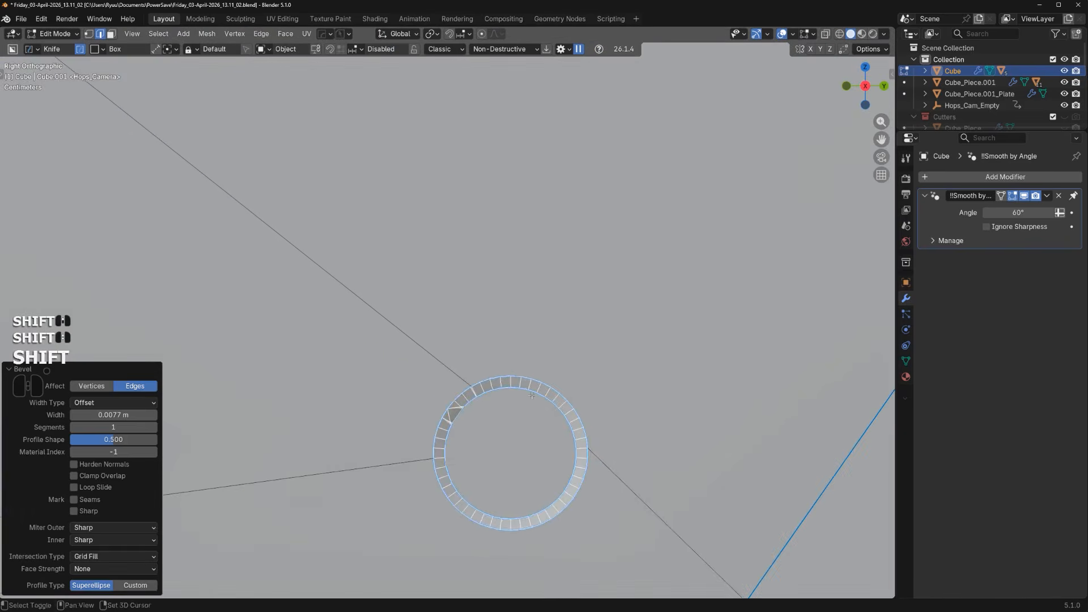
Try the Loop Slide option on the hole rim bevel, and undo the bevel
middle_click_drag(510, 460, 473, 368, "shift")
scroll(474, 368, "up", 2)
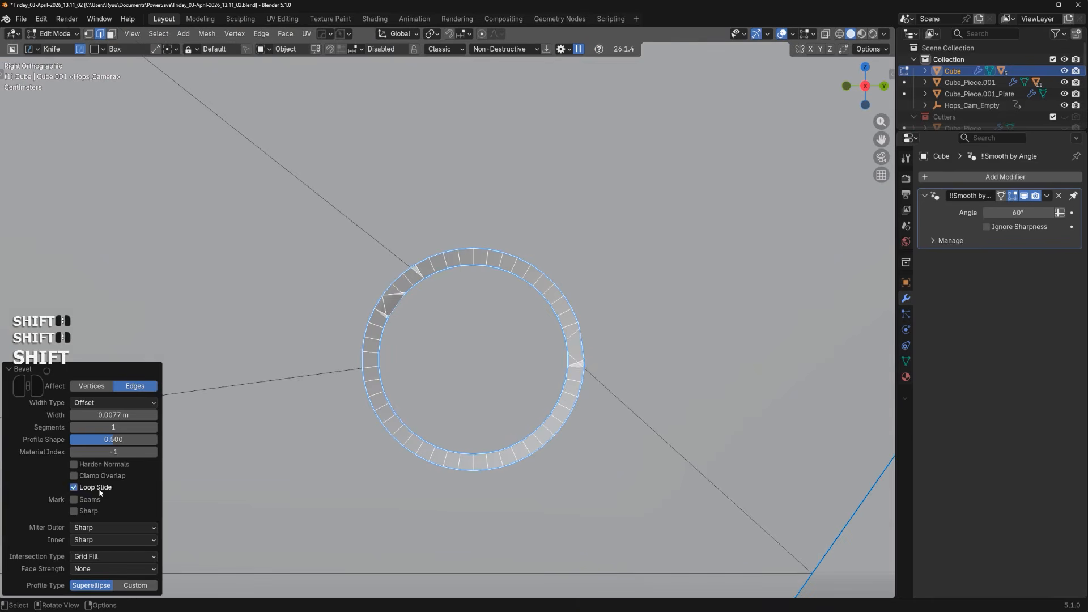
scroll(422, 328, "up", 2)
key("ctrl+z")
Check the lower side hole's vertices, return to edge selection and select only that hole's rim loop
key("Tab")
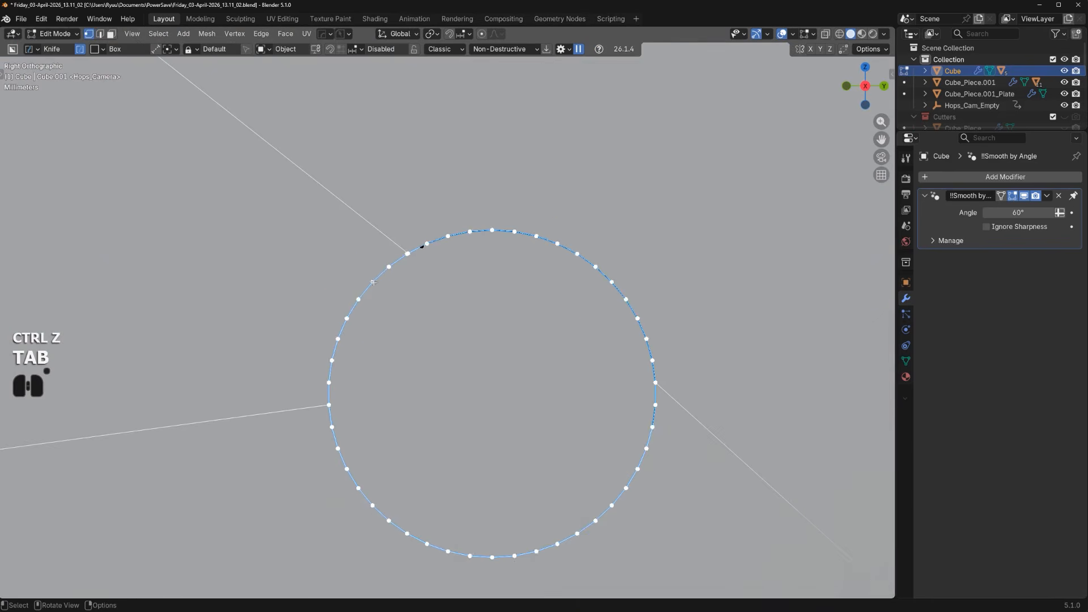
scroll(403, 323, "up", 1)
key("3")
middle_click_drag(384, 314, 370, 240)
key("Tab")
left_click(366, 235, "alt")
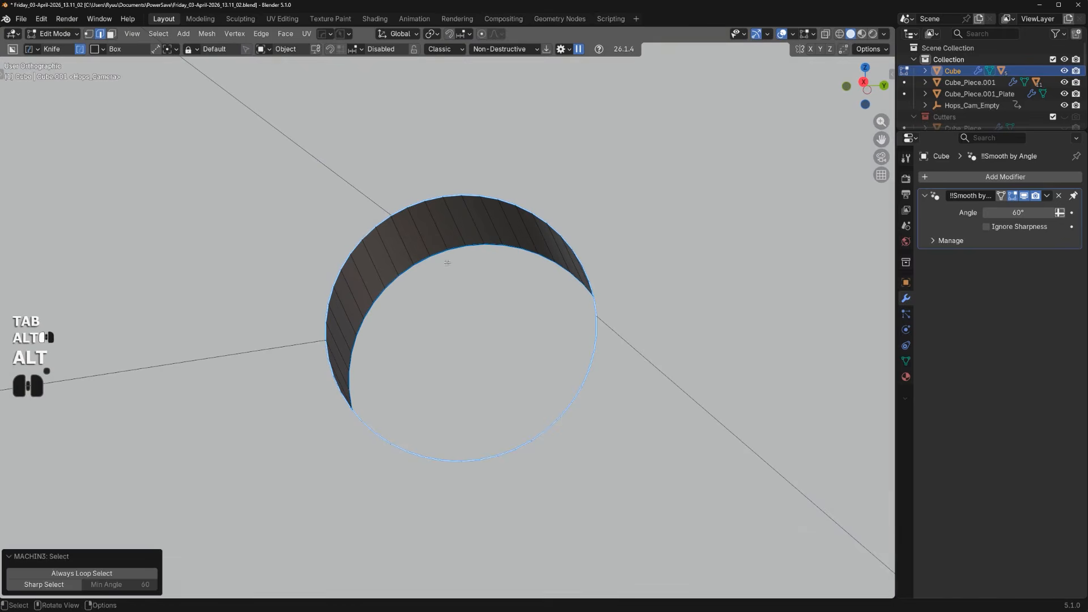
Add the rim loops of the upper rear and front side holes to the selection
key("ctrl+b")
scroll(605, 265, "down", 2)
middle_click_drag(573, 203, 558, 419, "shift")
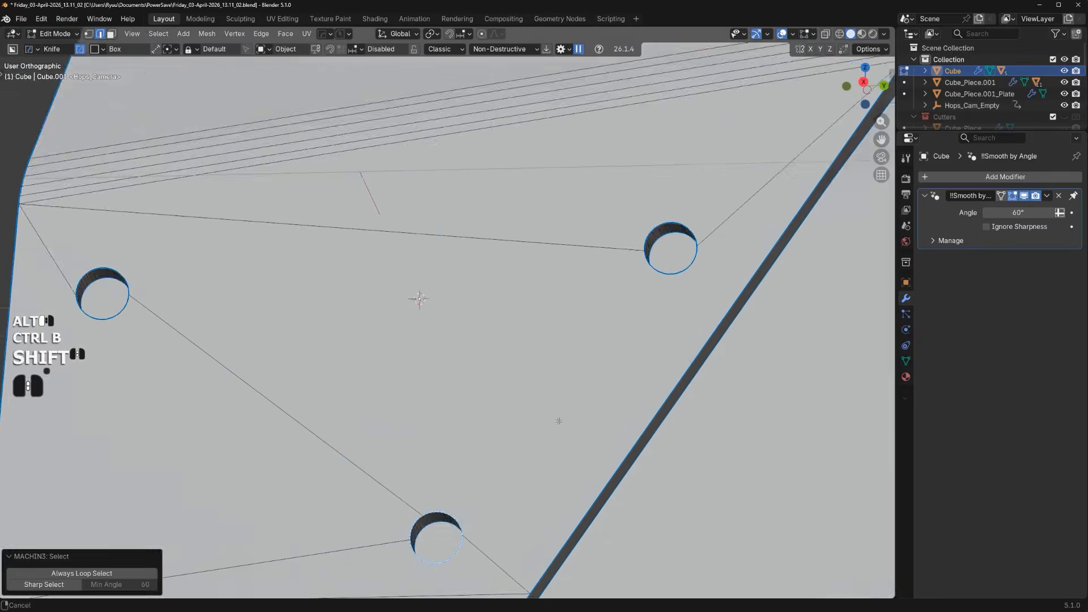
scroll(560, 418, "down", 3)
left_click(588, 276, "alt+shift")
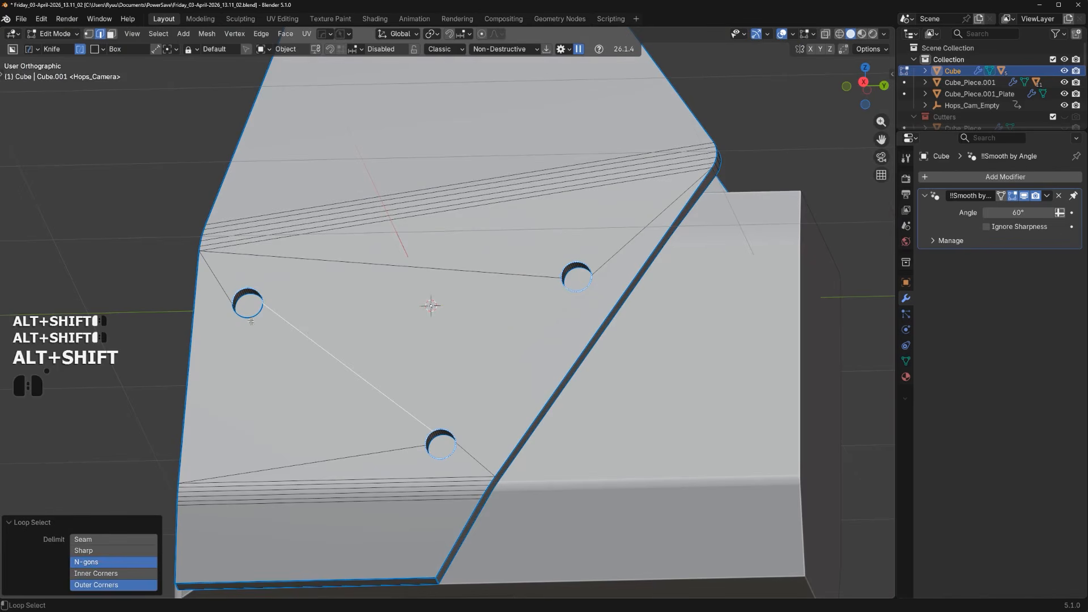
Bevel the rims of the three side holes with a narrow single-segment chamfer
scroll(250, 320, "up", 2)
key("ctrl+b")
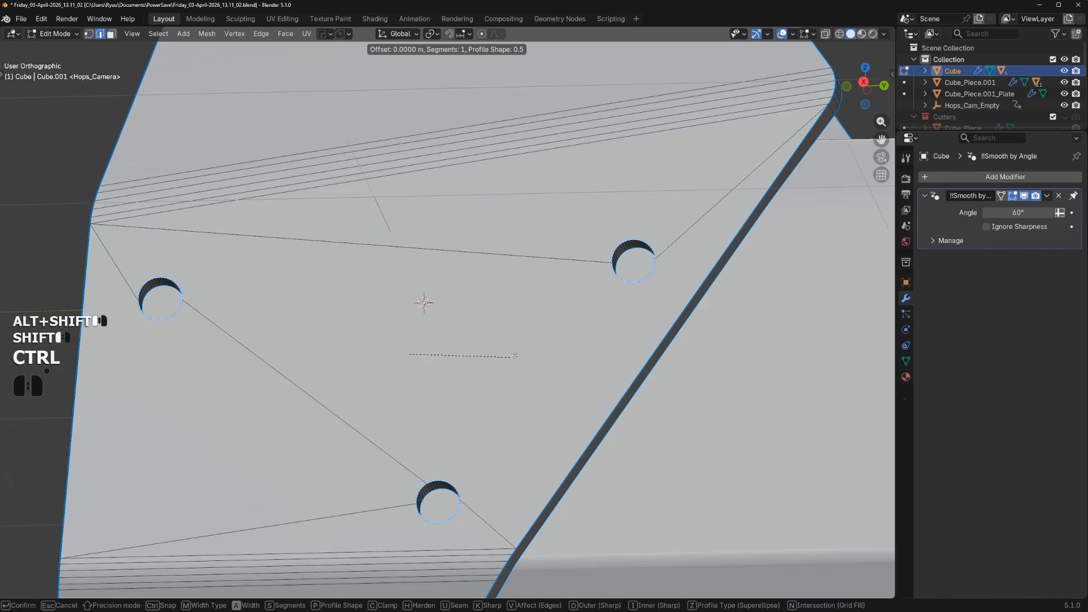
left_click(425, 365, "shift")
Symmetrize the outer shell across X from the positive to the negative side and return to Object Mode with nothing selected
scroll(425, 366, "down", 6)
middle_click_drag(499, 371, 670, 382)
key("alt+x")
key("Tab")
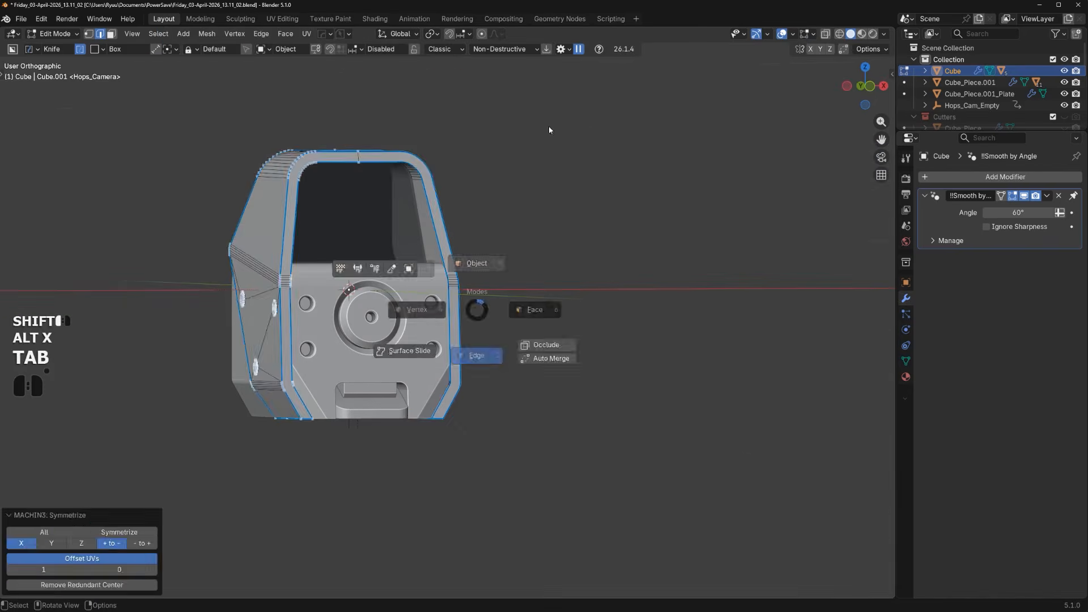
middle_click_drag(549, 130, 466, 256, "alt")
middle_click_drag(557, 200, 632, 219, "shift")
left_click(633, 219)
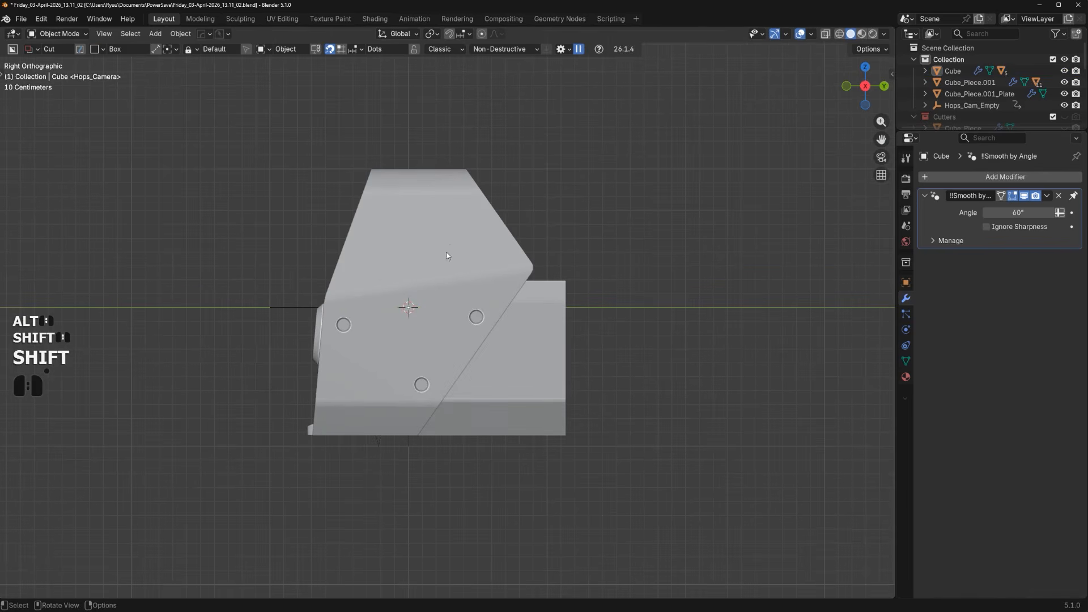
Add a 30° angle-limited Bevel modifier with 3 segments and 0.0050 width to the outer shell
middle_click_drag(353, 290, 350, 339, "shift")
scroll(349, 334, "up", 2)
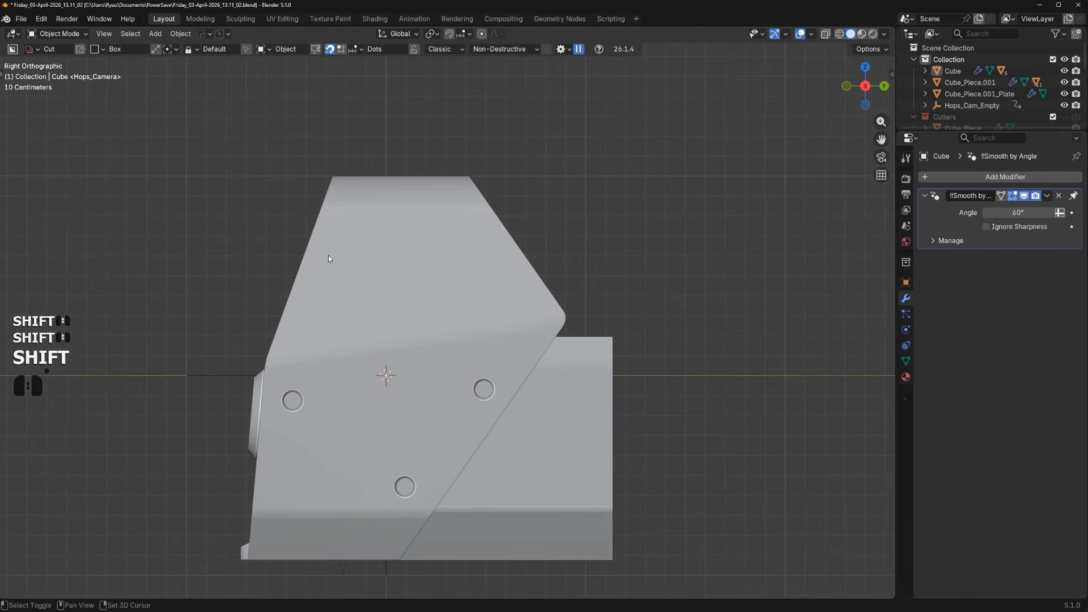
left_click(361, 243, "shift")
middle_click_drag(362, 244, 550, 295, "shift")
scroll(575, 297, "up", 2)
middle_click_drag(698, 306, 574, 330, "shift")
middle_click_drag(544, 365, 507, 371)
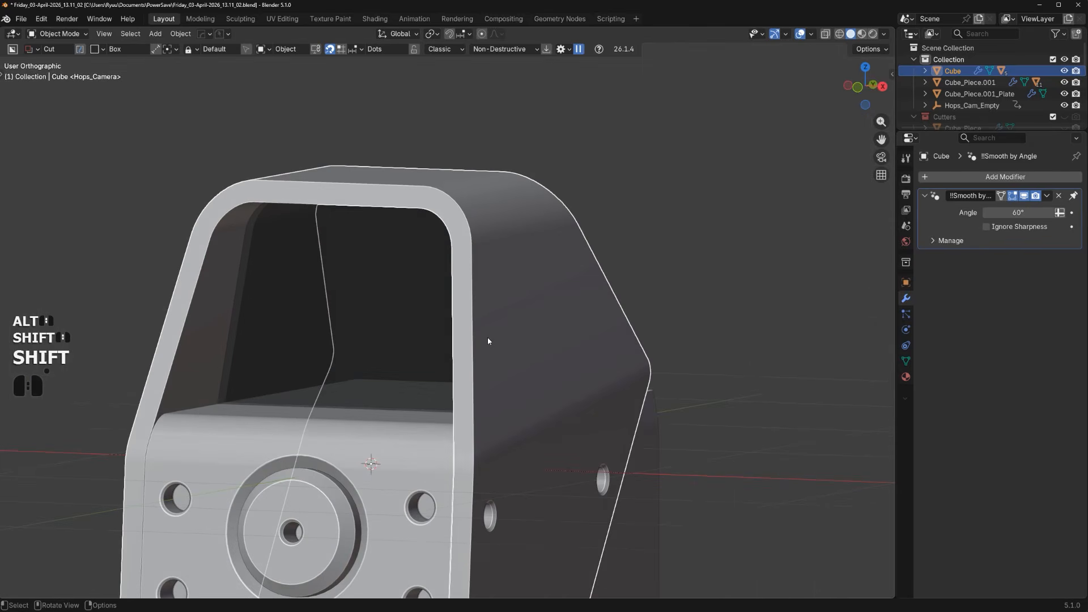
key("shift+Tab")
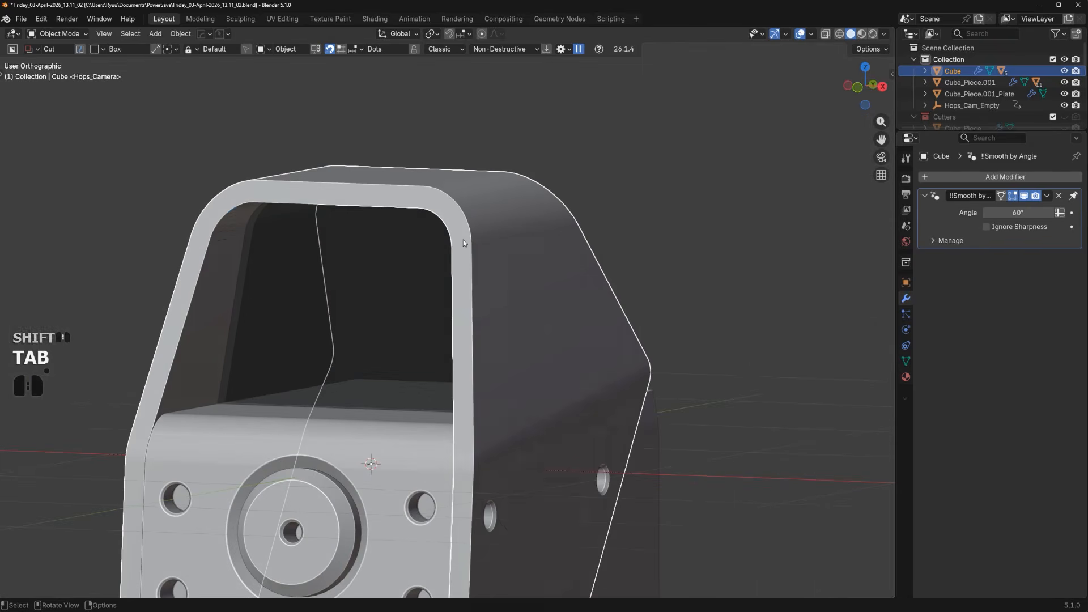
key("q")
left_click(465, 281)
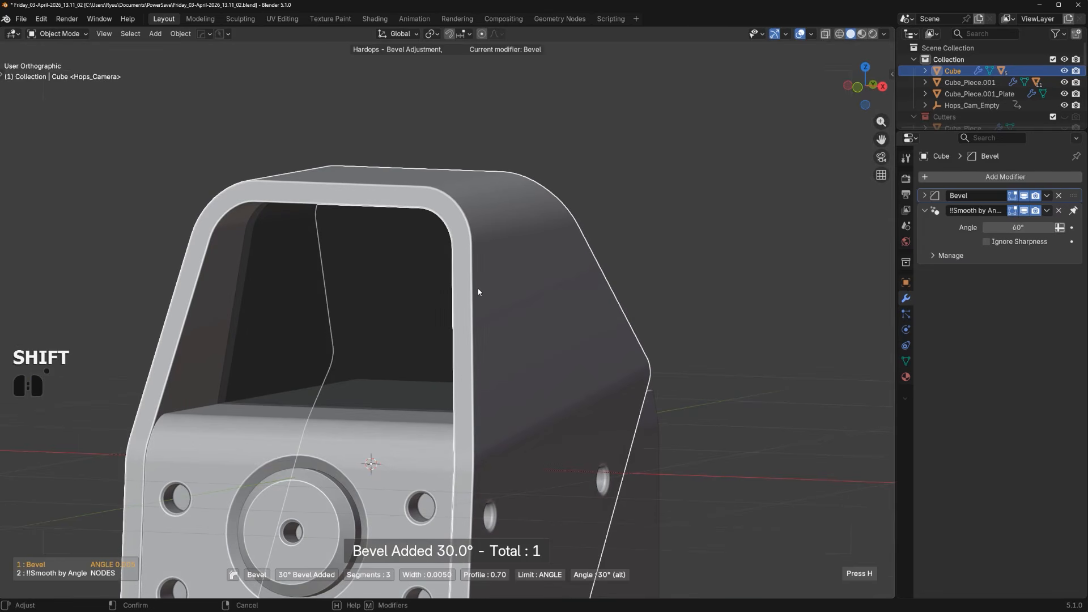
left_click(478, 292)
scroll(478, 294, "up", 4)
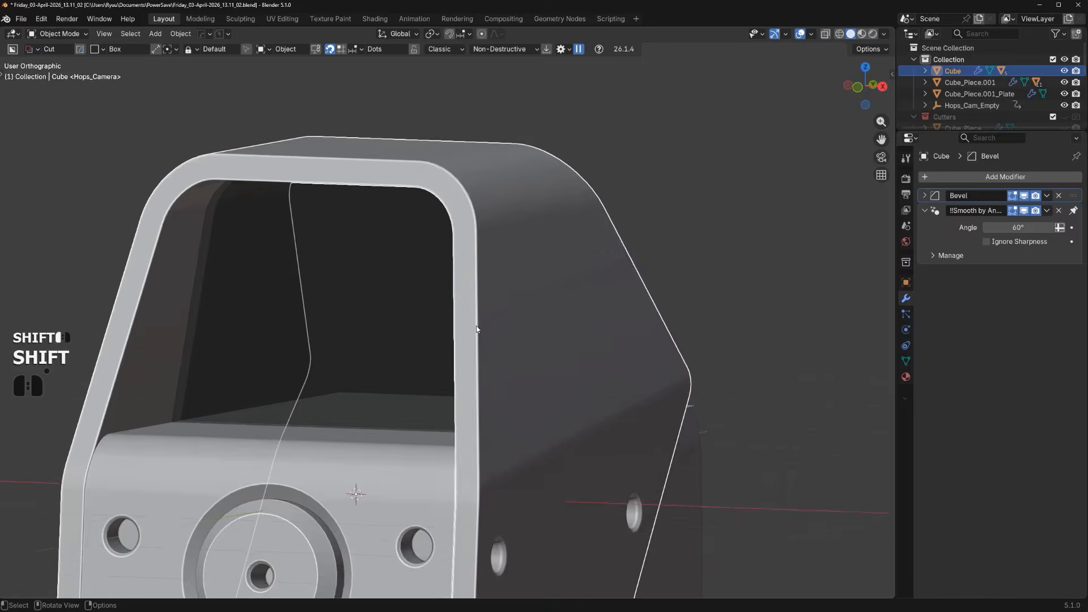
key("shift+d")
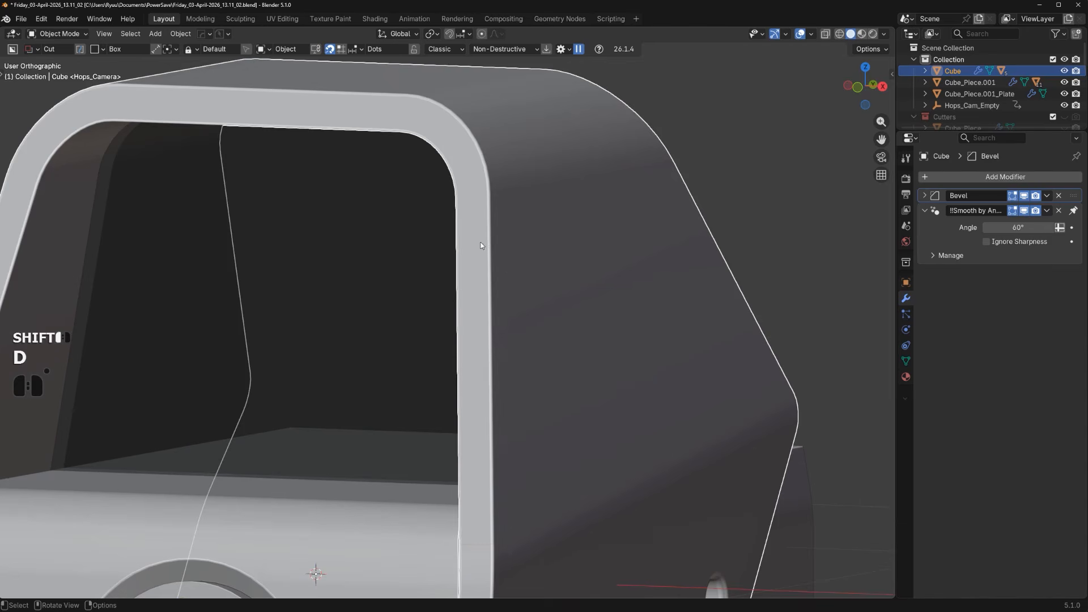
left_click_drag(479, 237, 508, 287)
key("w")
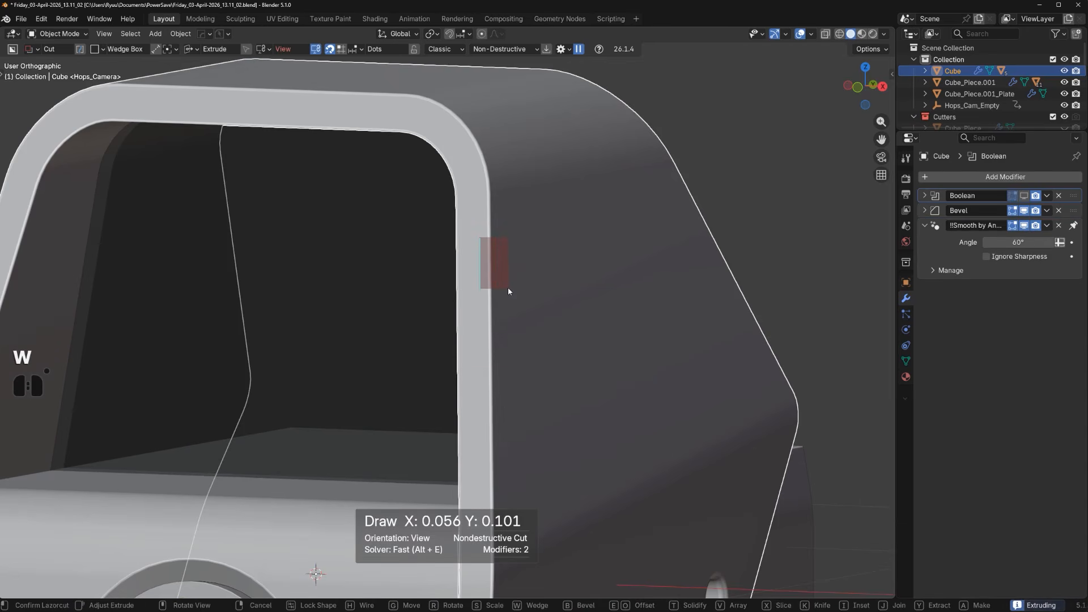
right_click(512, 286)
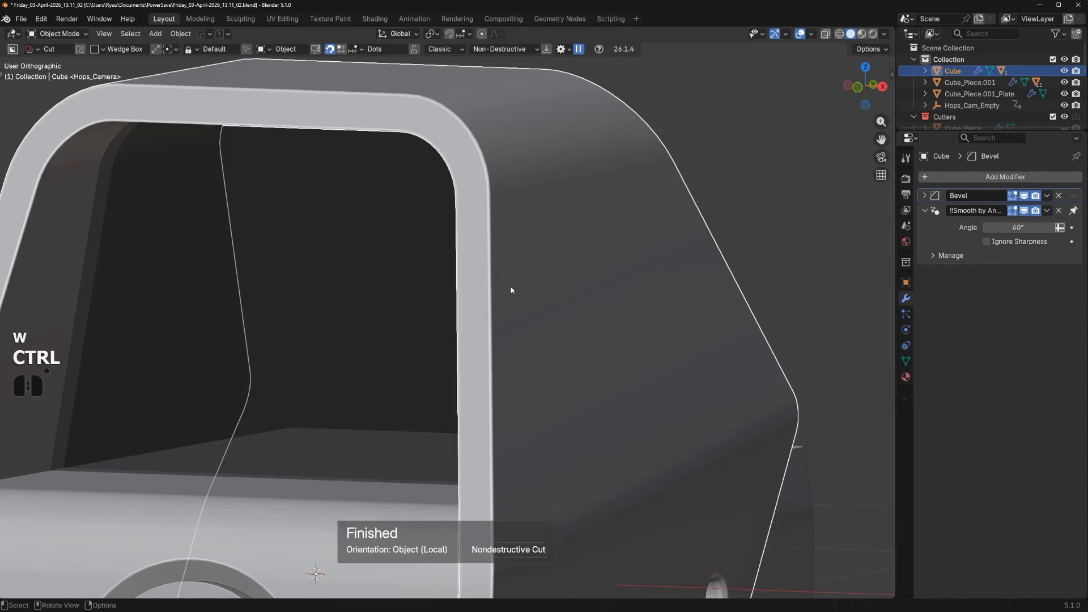
scroll(507, 290, "down", 4)
scroll(474, 290, "up", 3)
left_click_drag(470, 251, 495, 304)
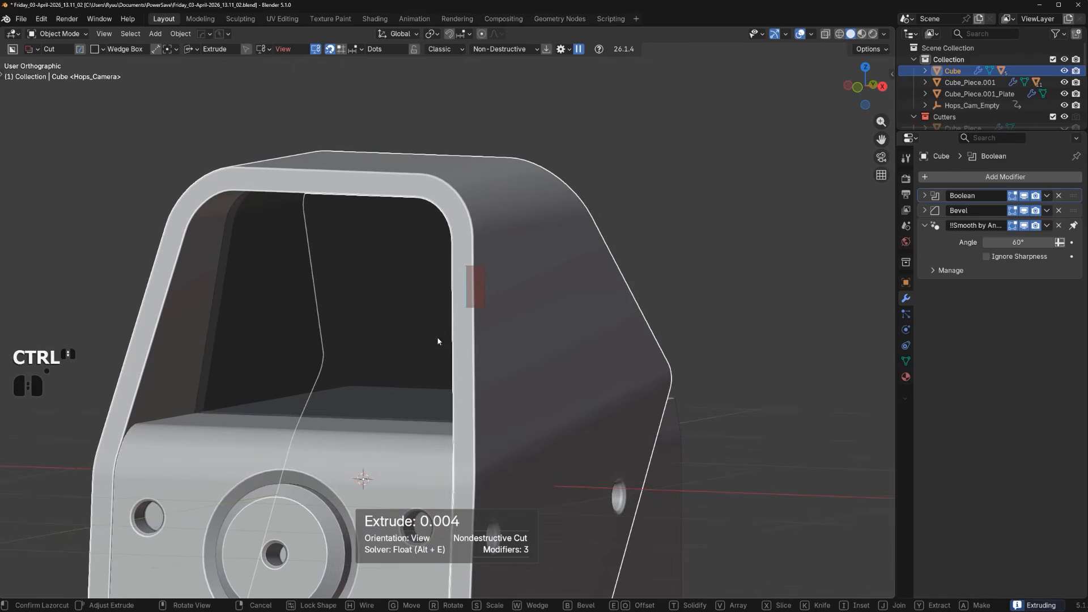
middle_click_drag(437, 336, 425, 352)
key("KP_5")
right_click(424, 351)
scroll(424, 352, "down", 5)
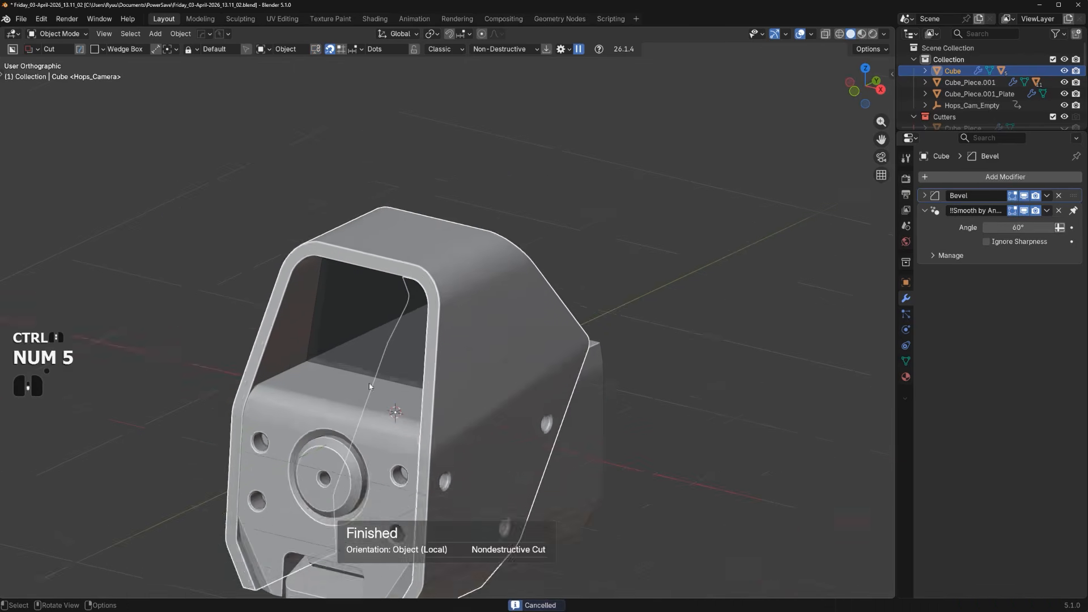
middle_click_drag(369, 384, 425, 306)
key("KP_5")
scroll(401, 417, "up", 5)
scroll(495, 318, "up", 1)
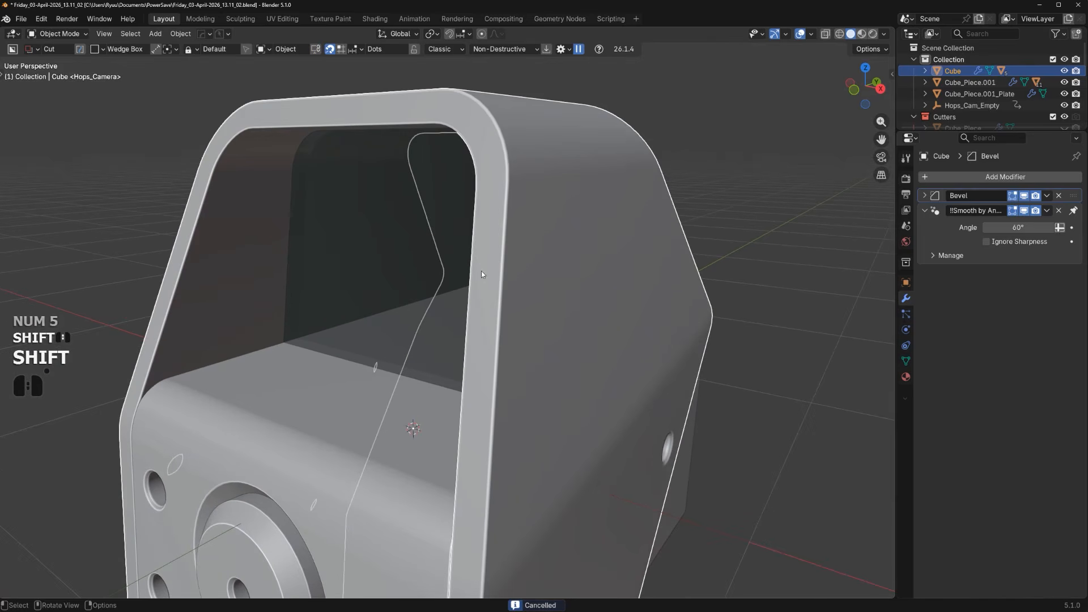
left_click_drag(481, 275, 518, 343)
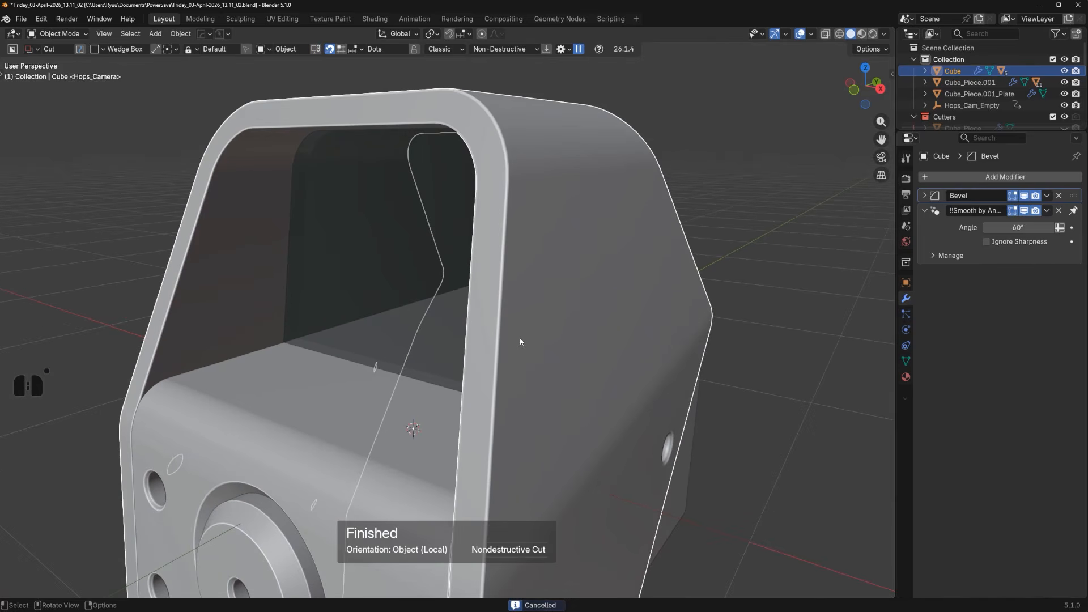
Try to cut a small box notch into the outer edge of the shell's front frame, aligned to the object's local orientation
middle_click_drag(520, 341, 502, 356)
key("KP_5")
key("KP_5")
left_click_drag(449, 322, 470, 396)
mouse_move(462, 382)
middle_mouse_down()
mouse_move(423, 354)
mouse_move(474, 375)
middle_mouse_up()
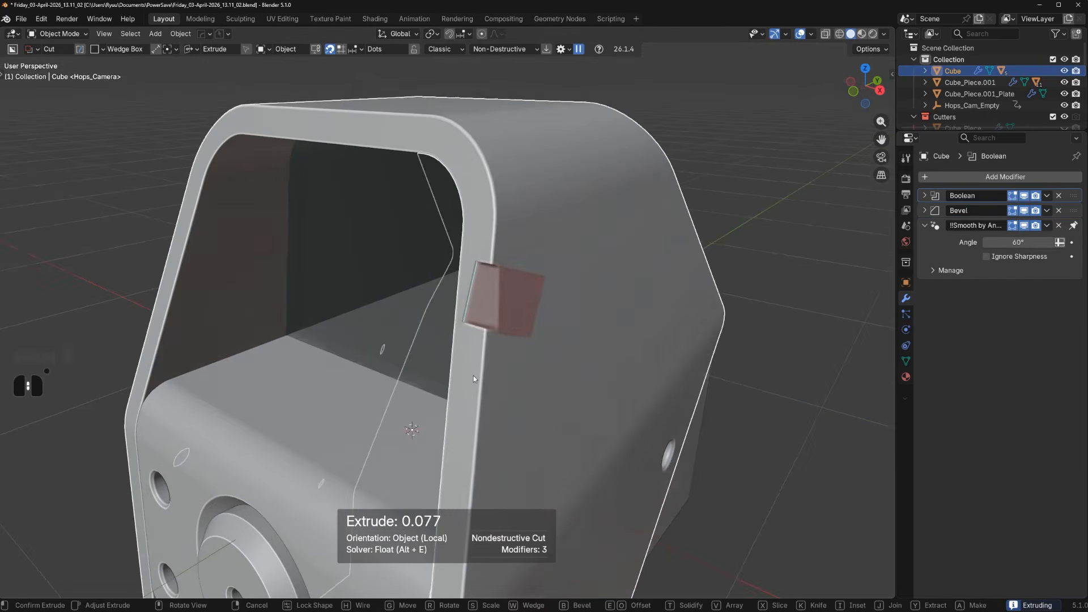
key("ctrl")
left_click(517, 315)
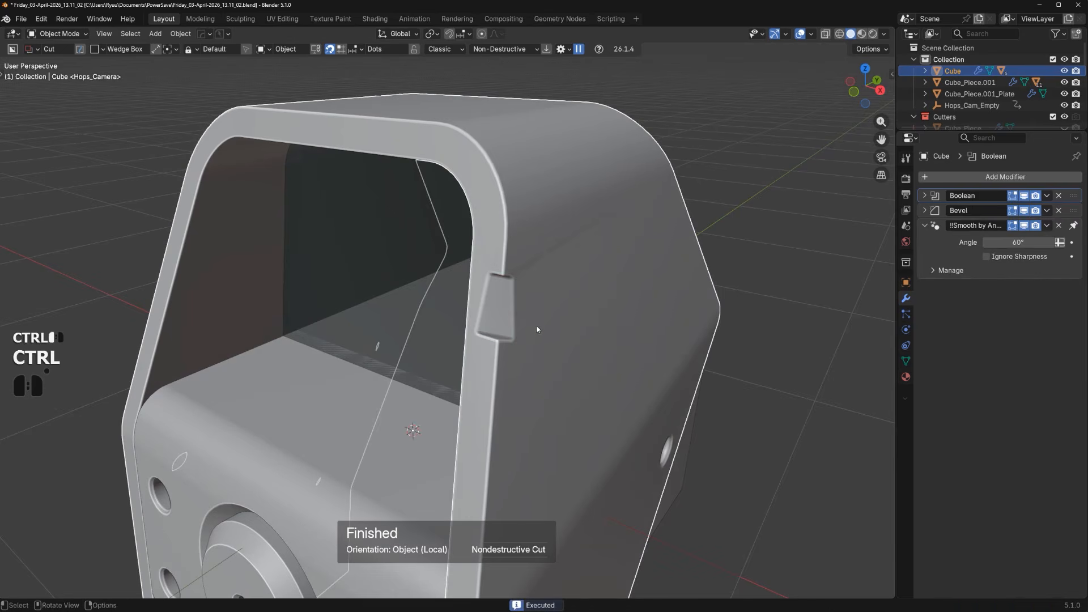
Inspect the notch from the front and undo the notch cut
middle_click_drag(516, 315, 540, 336)
key("q")
left_click(510, 306)
key("ctrl+z")
scroll(533, 334, "down", 3)
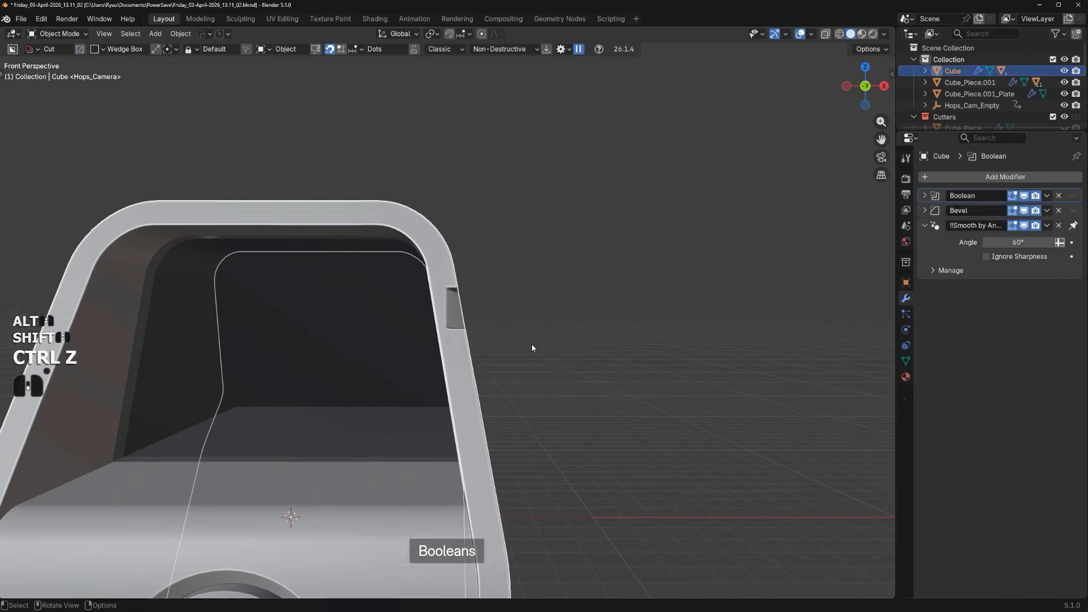
key("ctrl+z")
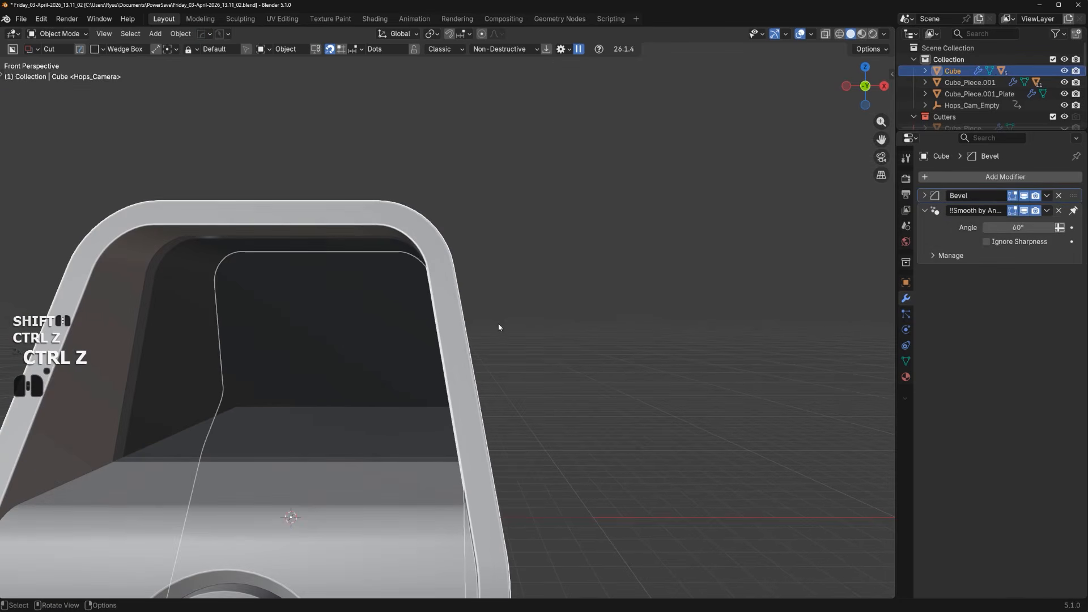
Align cuts to the object's nearest edge and cut a small notch into the front frame's outer edge, extruded about 0.073
key("shift+v")
left_click(513, 334)
left_click(513, 371)
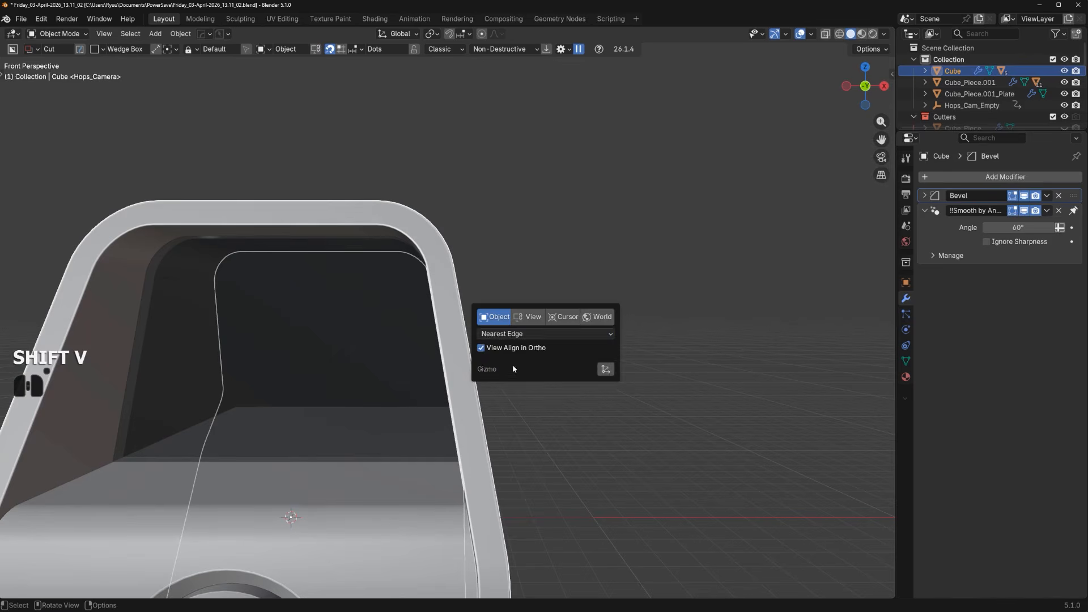
left_click_drag(456, 300, 489, 339)
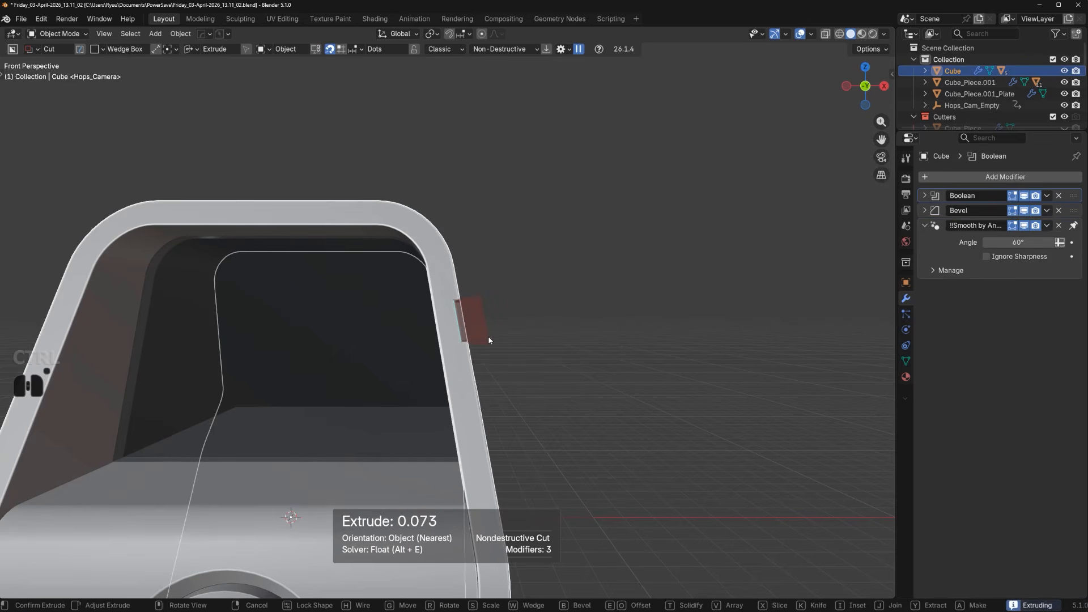
left_click(489, 339)
Bring up the notch's boolean cutter and move it up the frame edge by about 0.077 m along local Y
middle_click_drag(490, 335, 558, 487)
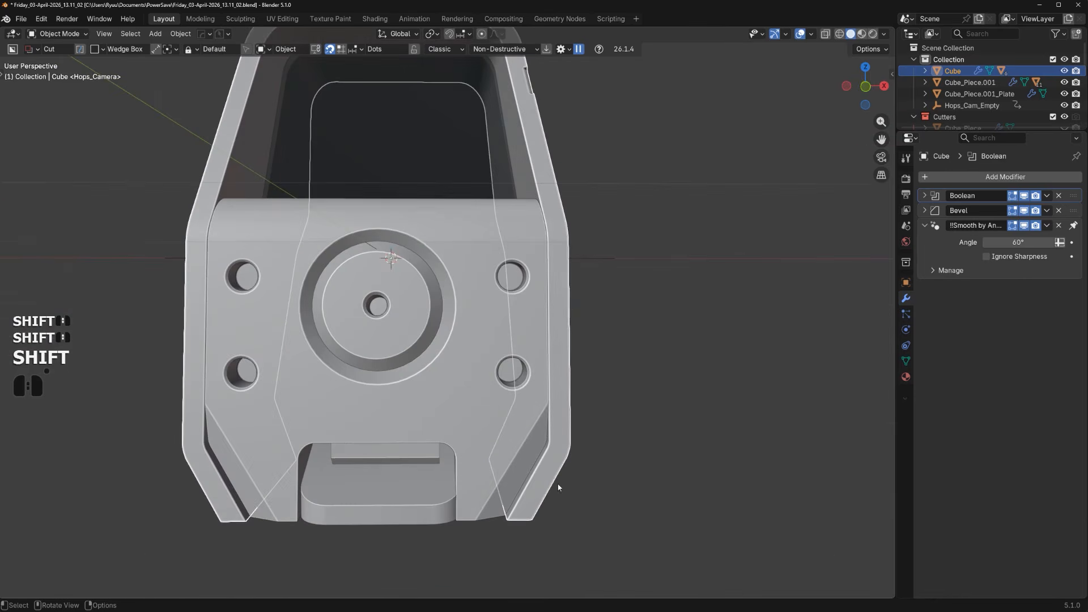
middle_click_drag(515, 450, 450, 328)
key("q")
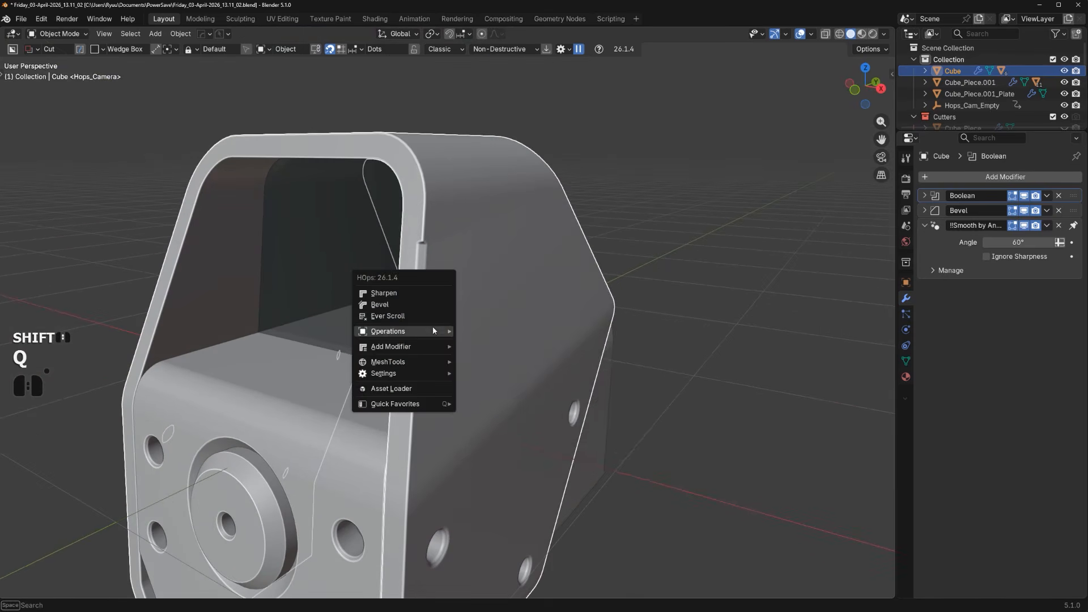
left_click(434, 317)
key("g")
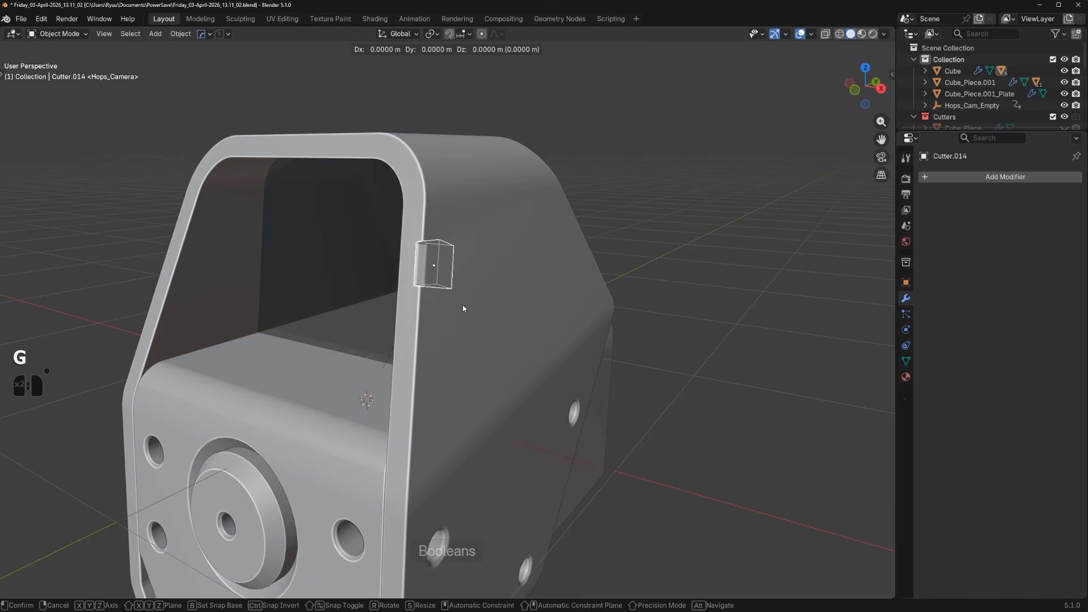
key("z")
key("z")
key("y")
key("y")
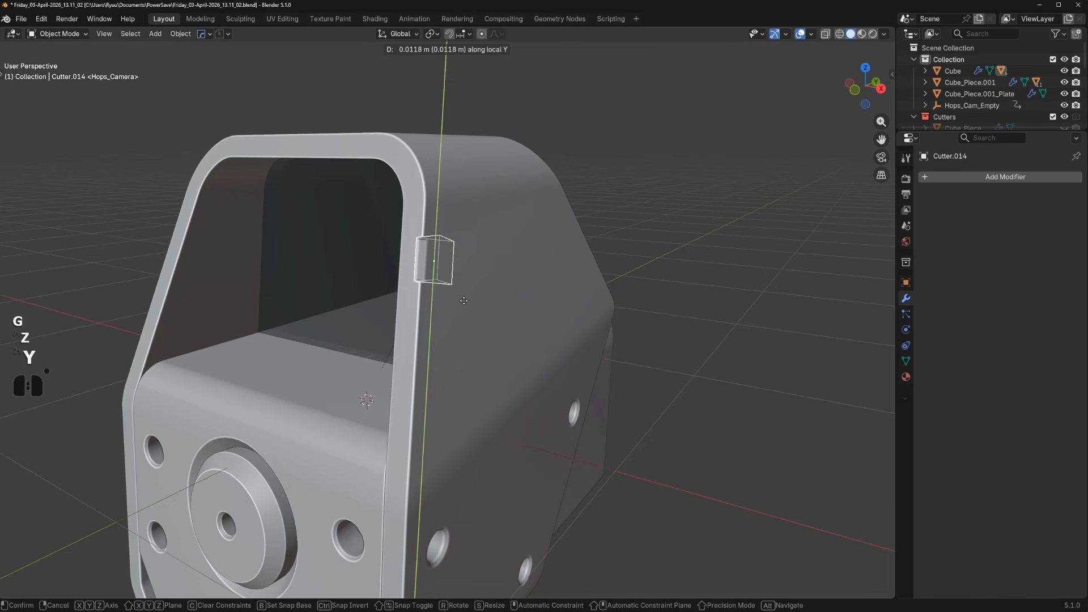
left_click(463, 281)
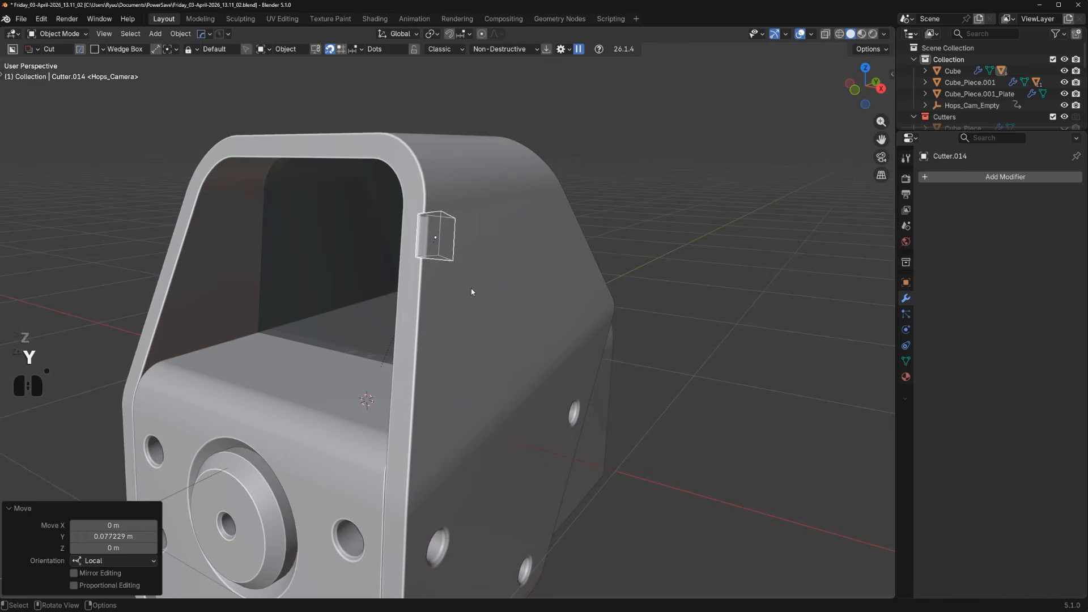
Duplicate all of the notch cutter's geometry in place within its mesh
key("Tab")
key("a")
key("shift+d")
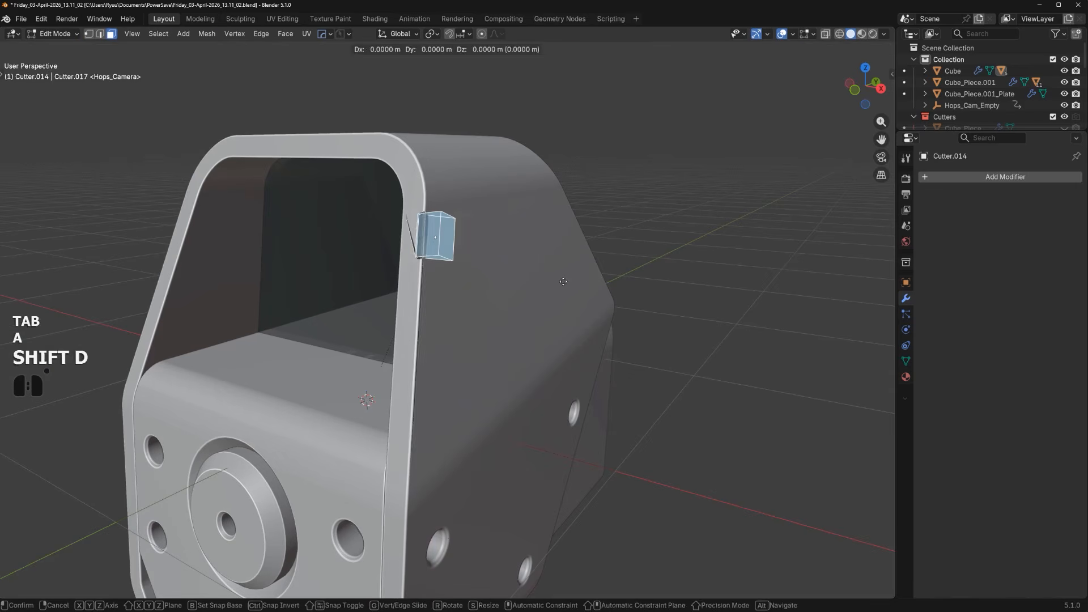
key("y")
key("t")
key("y")
key("g")
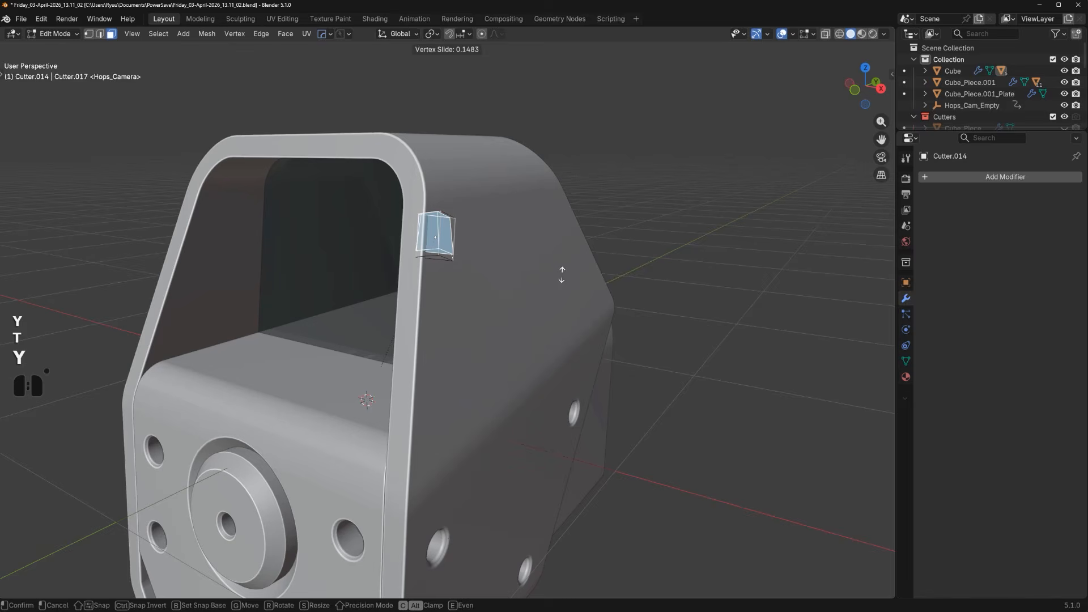
key("y")
right_click(560, 275)
Move the duplicated cutter down along local Y to cut a second notch lower on the frame edge, and hide the cutters
key("g")
key("y")
key("y")
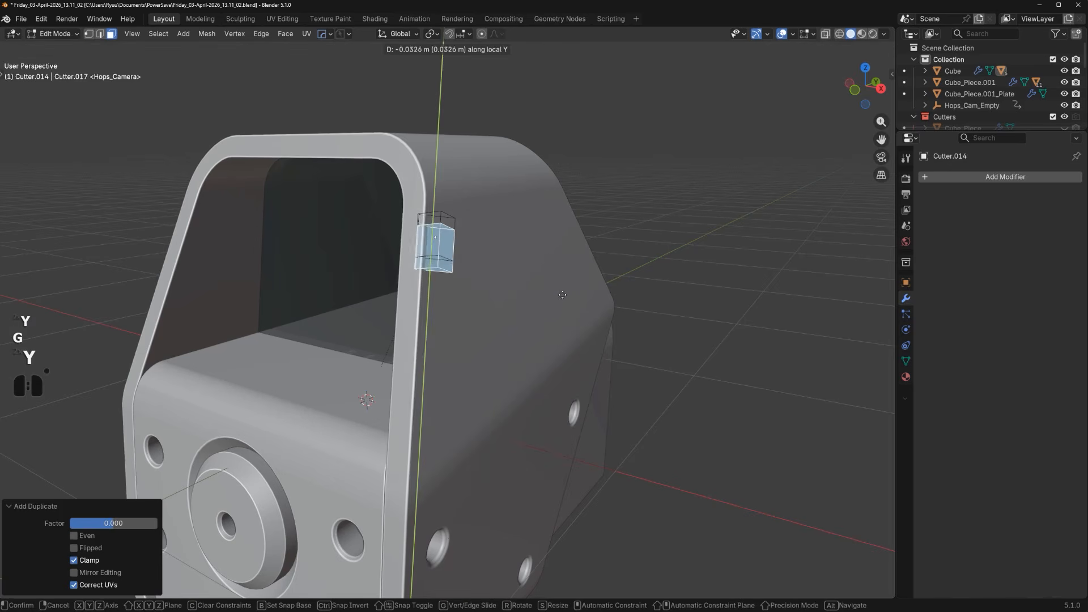
left_click(550, 451)
key("Tab")
key("shift+apostrophe")
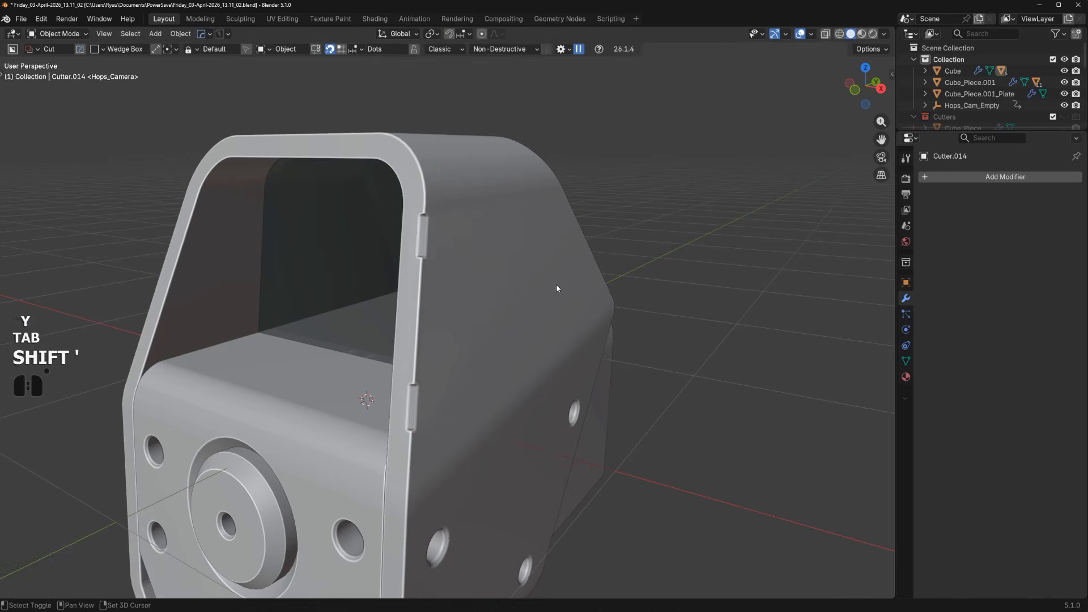
Select the outer shell and apply its notch booleans with Csharp, keeping the bevel live
scroll(541, 331, "down", 4)
middle_click_drag(539, 335, 510, 289)
scroll(512, 277, "up", 3)
left_click(515, 259)
key("q")
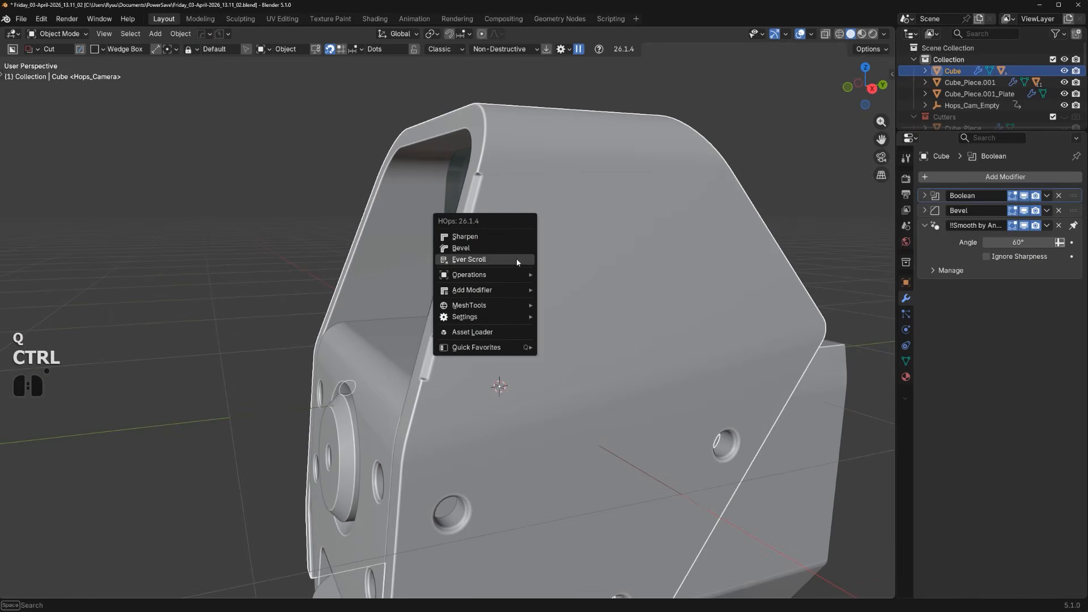
left_click(508, 237)
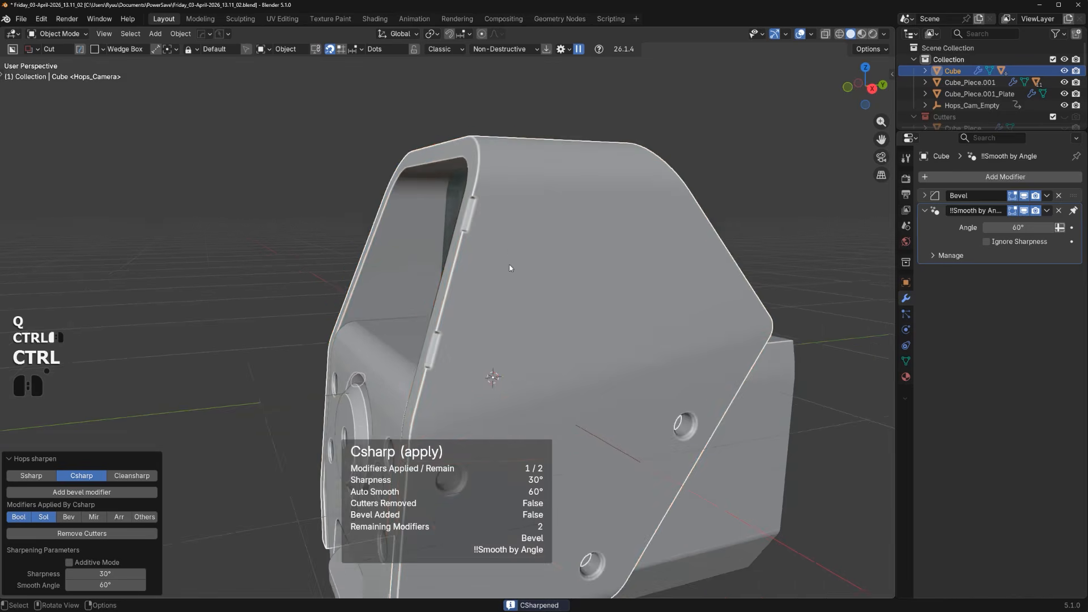
Symmetrize the outer shell across X to mirror the two edge notches onto the opposite side
scroll(627, 311, "down", 3)
key("Tab")
key("alt+x")
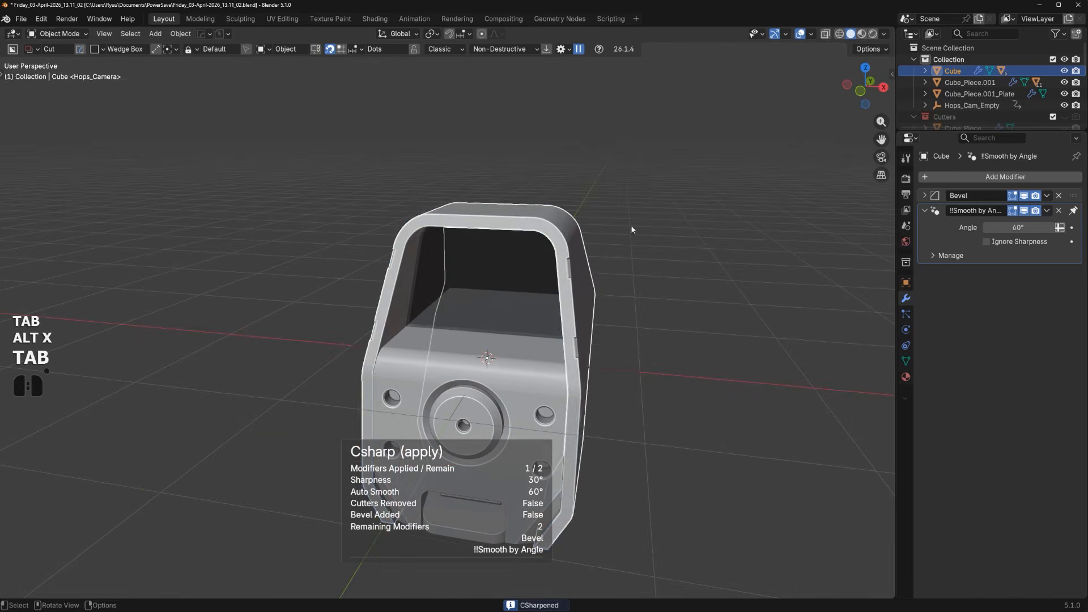
middle_click_drag(631, 227, 533, 248)
Select the lower body and cut away its lower rear portion from the side view with an angled Ngon shape
left_click(466, 295)
key("KP_5")
middle_click_drag(355, 370, 326, 375, "shift")
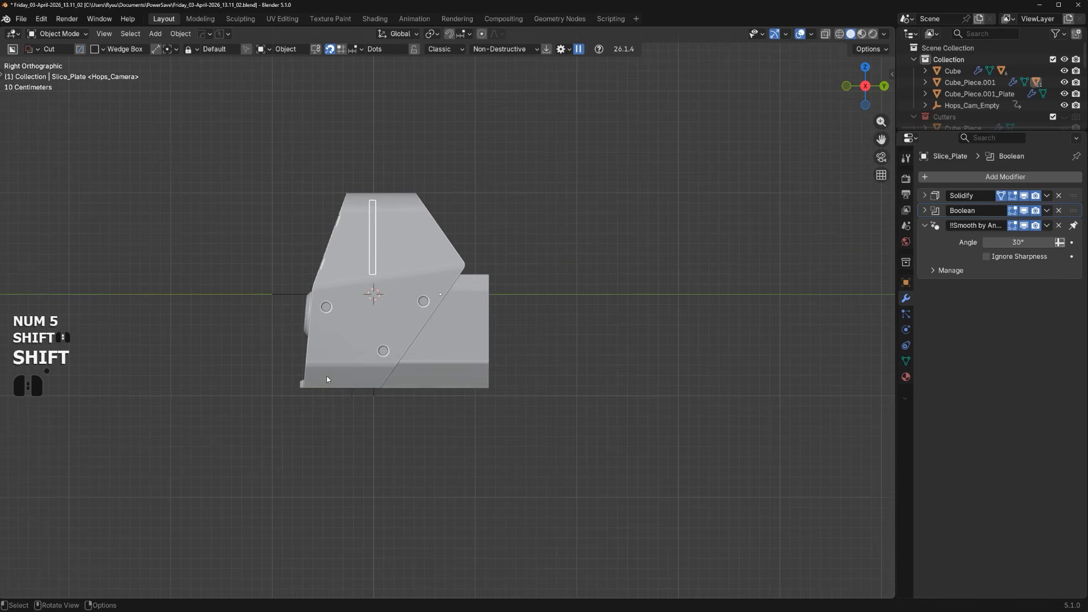
key("d")
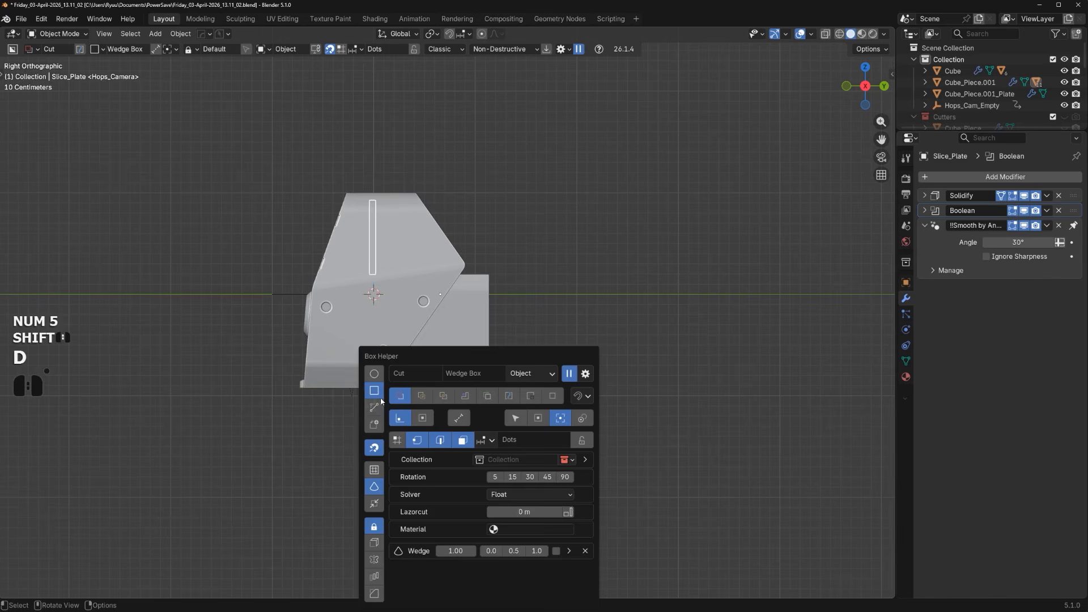
left_click(378, 405)
left_click(449, 366)
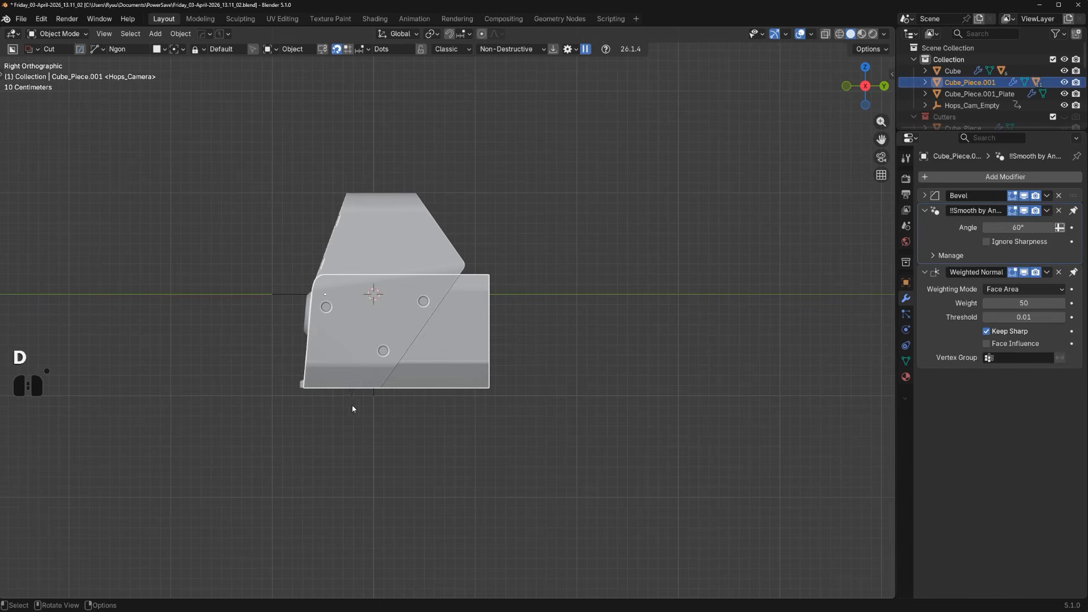
left_click_drag(347, 395, 387, 326)
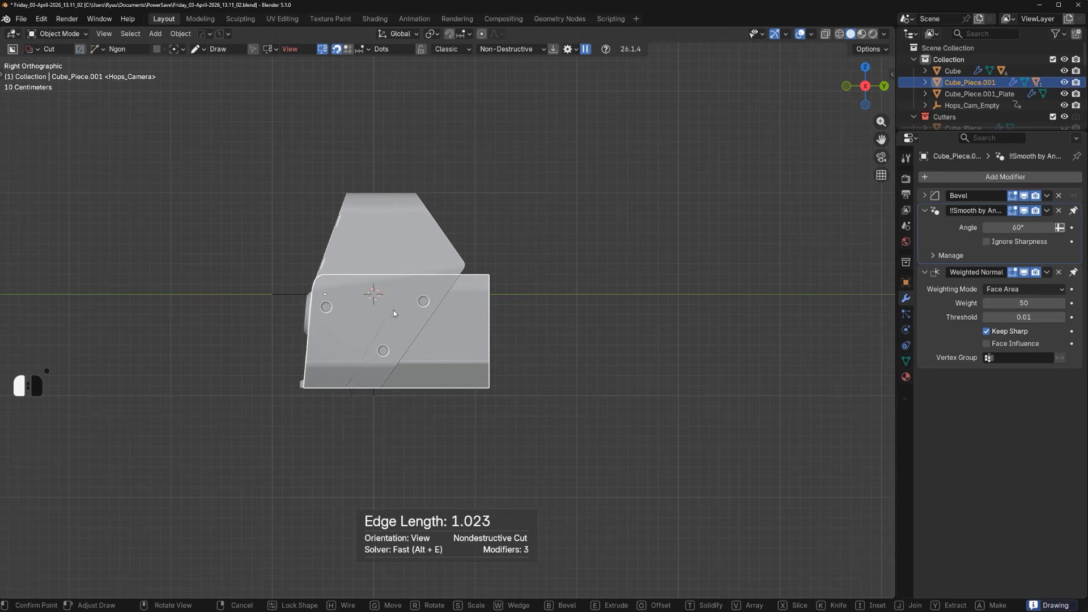
left_click(391, 328)
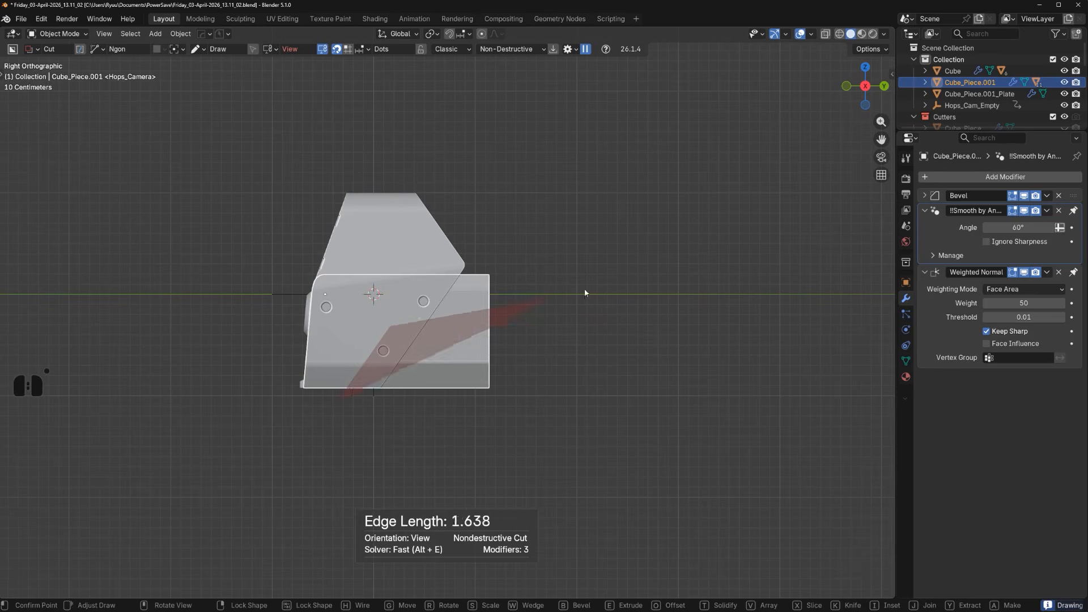
left_click_drag(713, 294, 695, 426)
middle_click_drag(477, 328, 500, 296)
Select all the rear end faces of the lower body's mesh and extend them farther back along global Y
key("q")
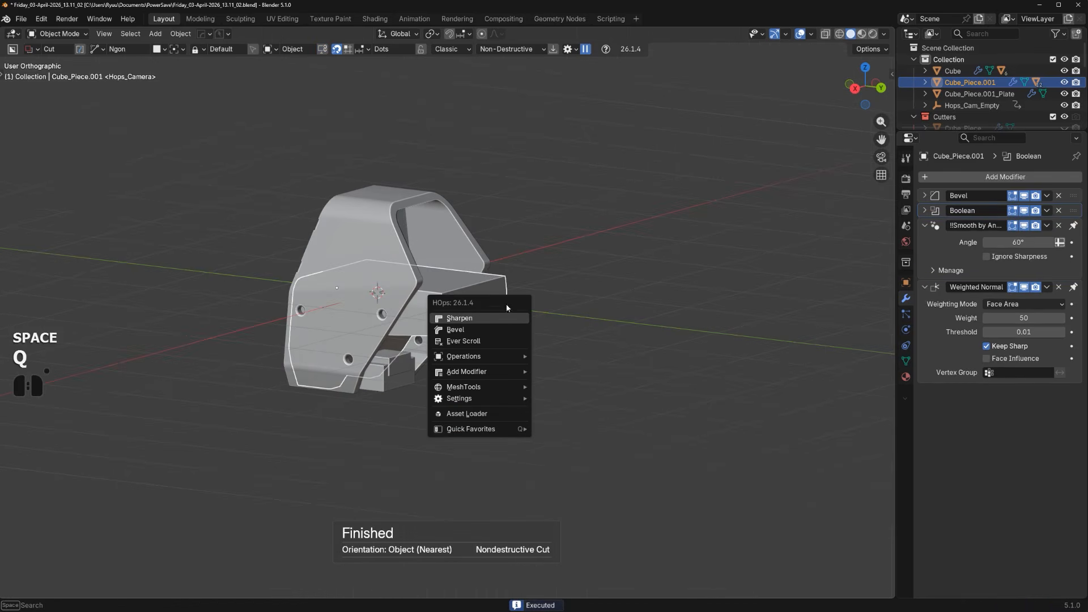
key("Tab")
key("Tab")
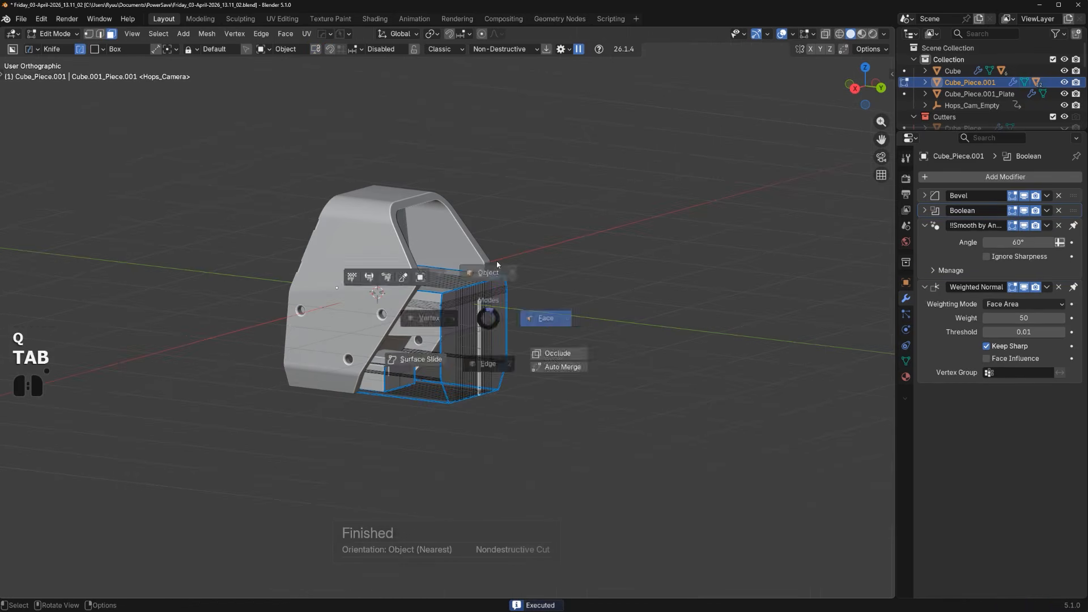
scroll(487, 306, "up", 2)
key("Tab")
scroll(479, 303, "up", 3)
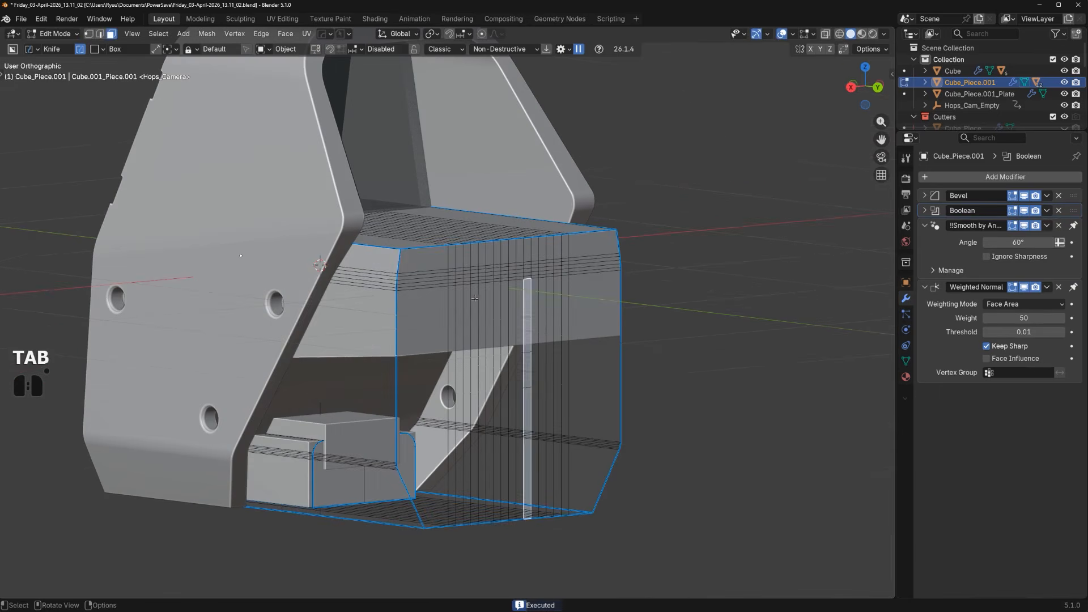
left_click(433, 260)
left_click(436, 314, "ctrl")
left_click(589, 311, "ctrl")
left_click(587, 246, "ctrl")
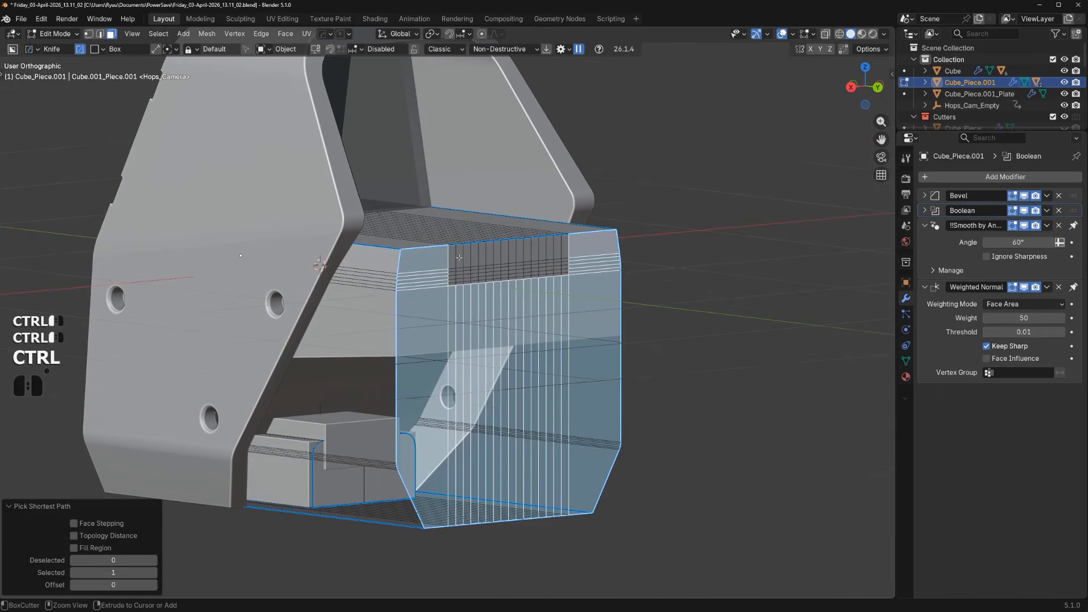
left_click(459, 258, "ctrl")
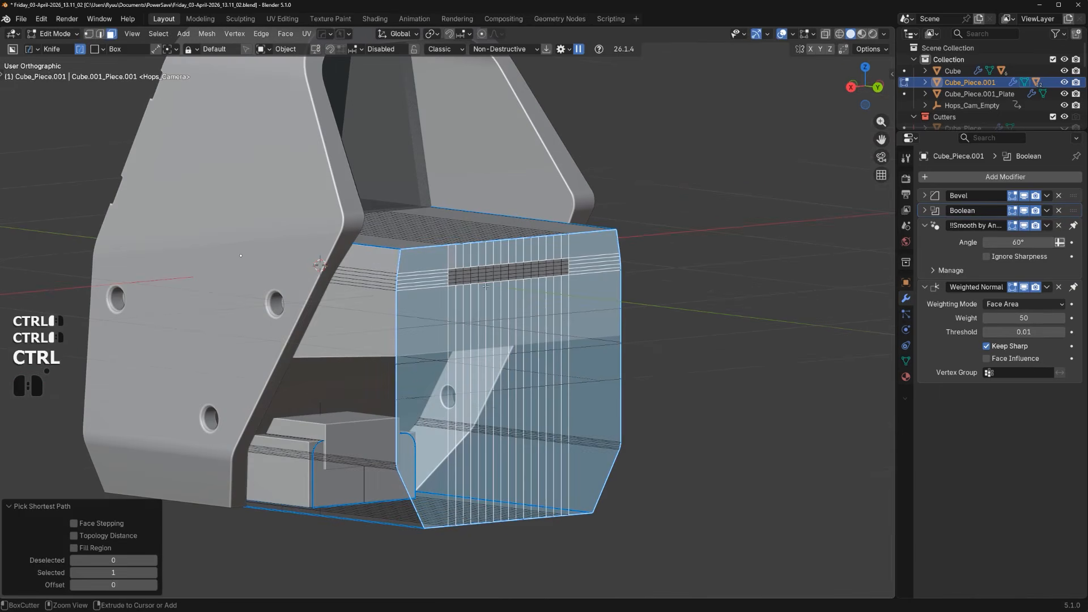
left_click(566, 273, "ctrl+shift")
middle_click_drag(567, 272, 663, 317, "alt")
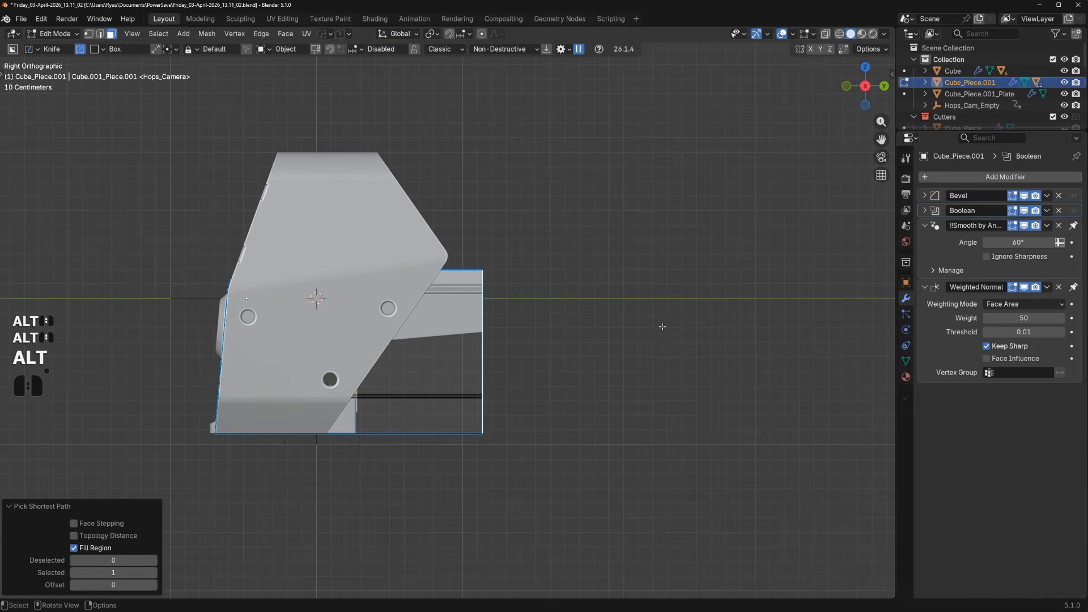
key("g")
key("y")
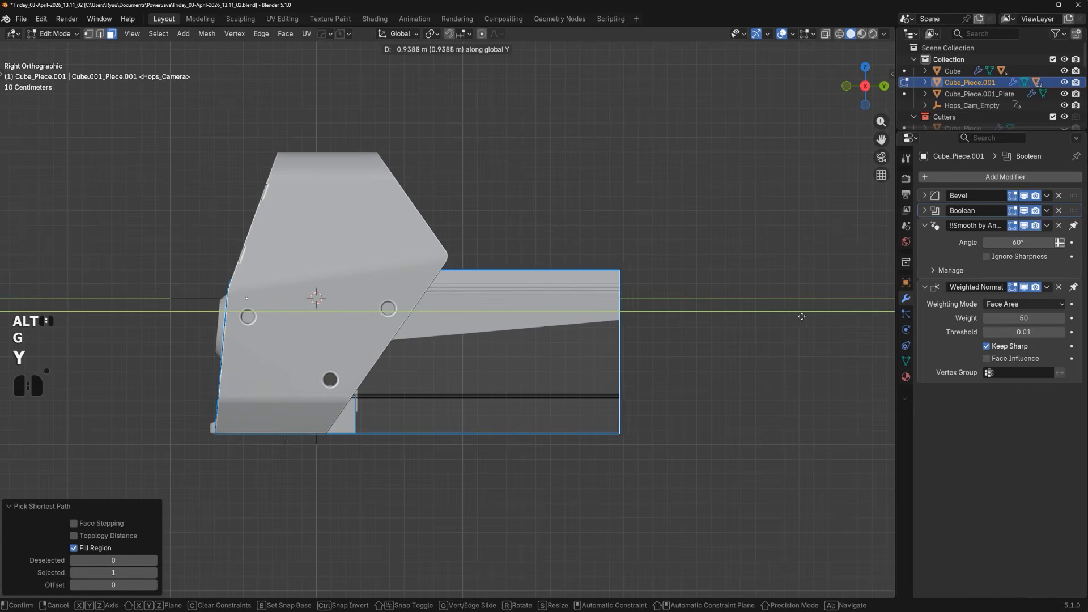
left_click(868, 324)
key("Tab")
Sharpen the extended lower body with Ssharp at 30° sharpness and a 60° smooth angle
scroll(651, 284, "down", 2)
middle_click_drag(576, 288, 568, 278, "shift")
scroll(564, 283, "up", 1)
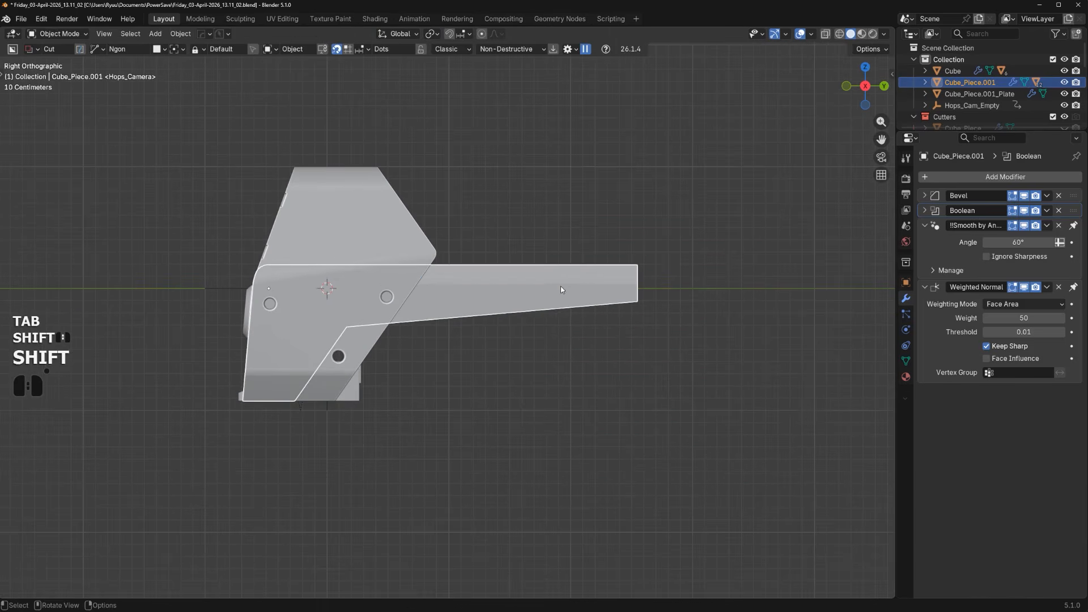
key("q")
right_click(560, 287)
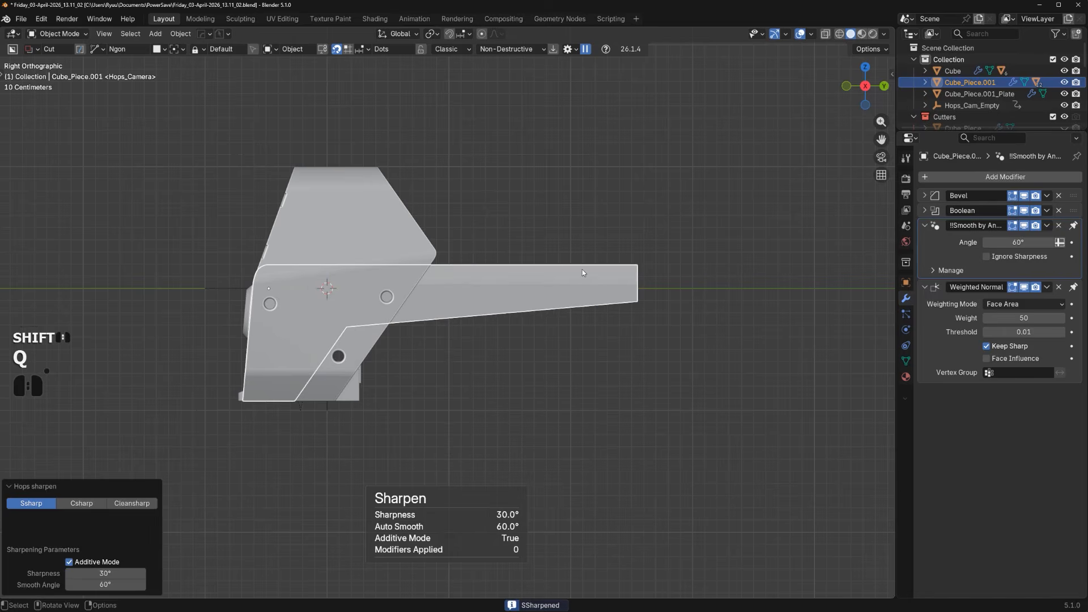
Reveal the lower body's Ngon boolean cutter and move it about 0.2 m along global Y
middle_click_drag(582, 270, 403, 318)
key("q")
left_click(392, 338)
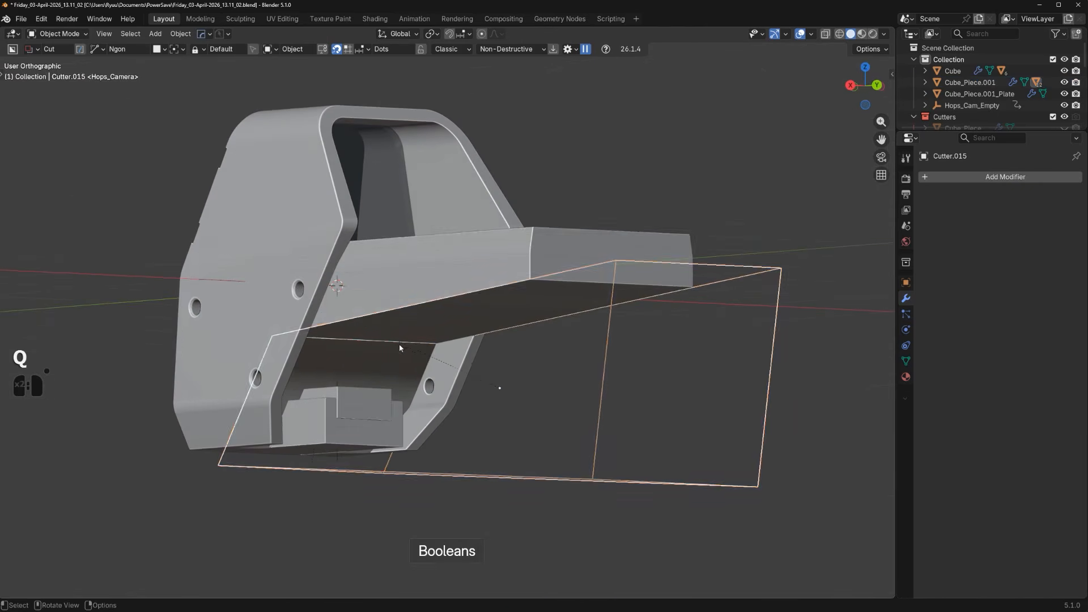
key("g")
key("y")
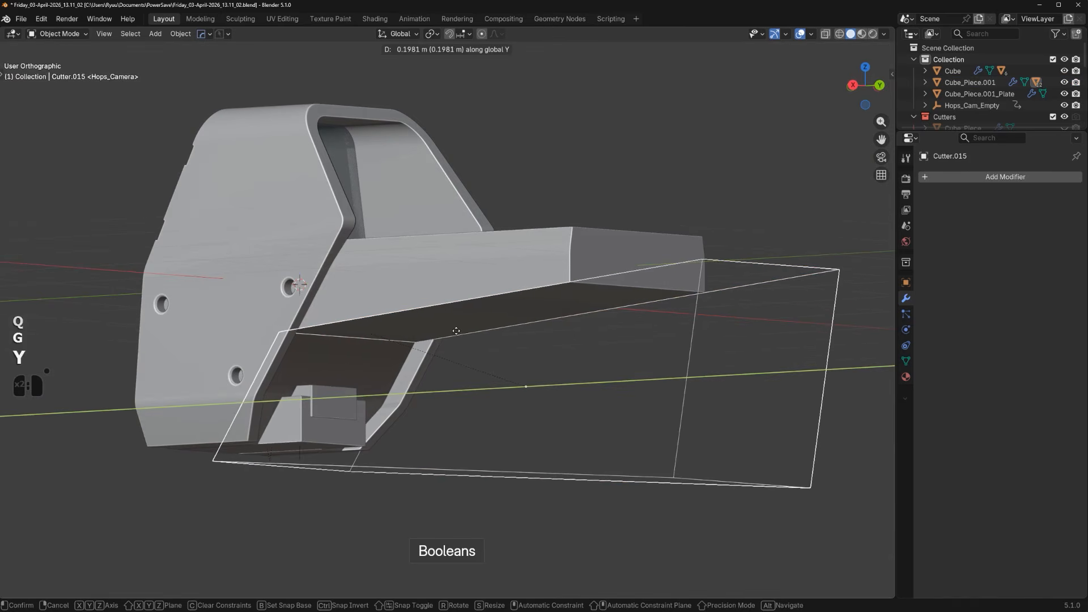
left_click(457, 331)
Cut the rear of the selected bottom blocks at a slant from the side view with an Ngon shape
middle_click_drag(456, 331, 645, 270)
left_click(391, 338, "shift")
middle_click_drag(404, 325, 446, 326, "alt")
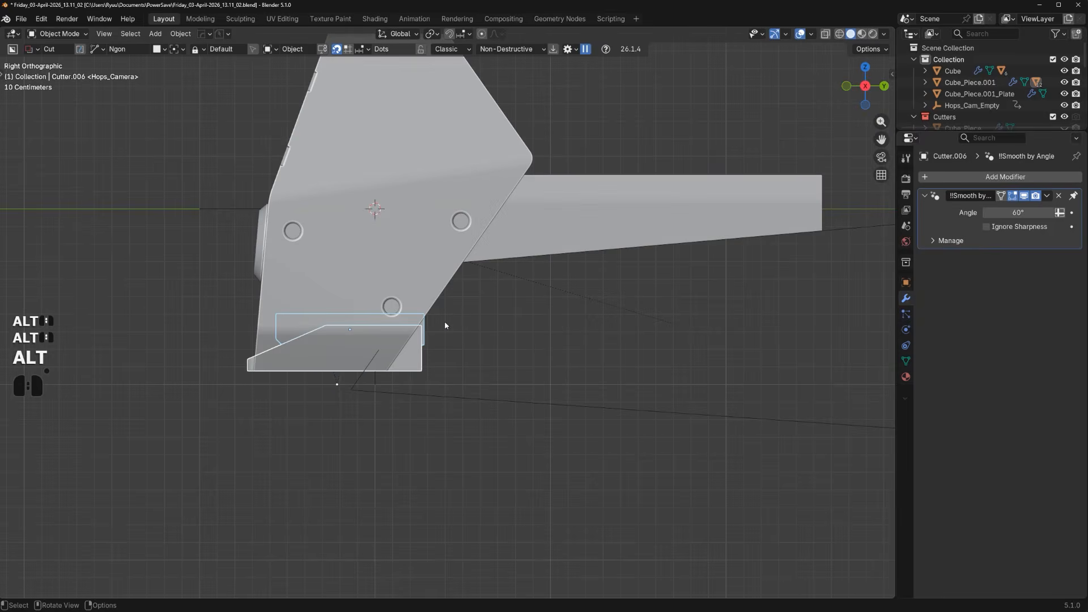
key("d")
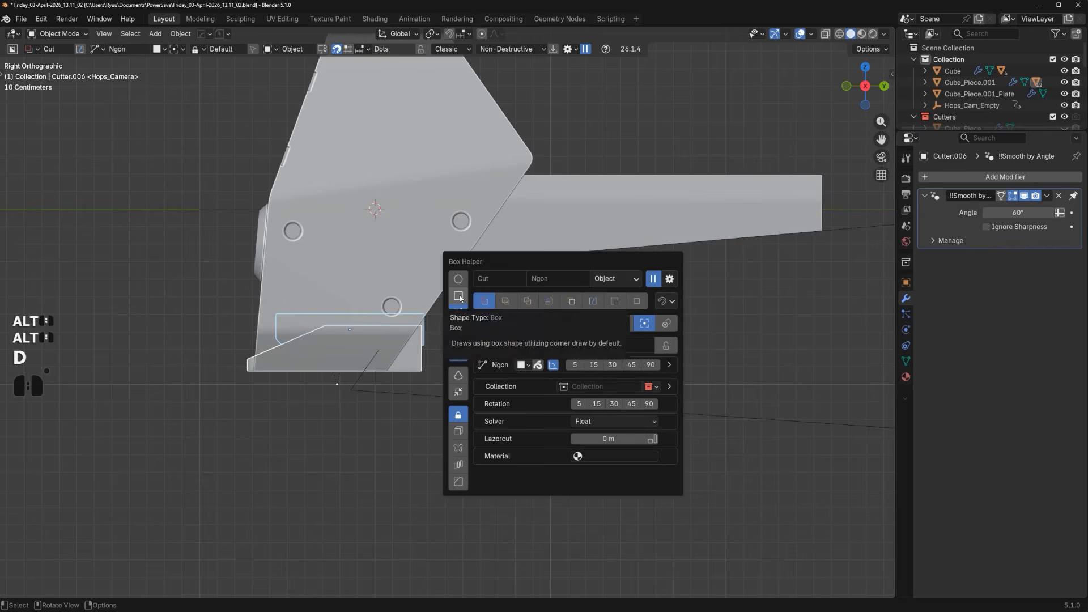
left_click(461, 310)
left_click(427, 237)
left_click(368, 309)
left_click_drag(368, 308, 279, 414)
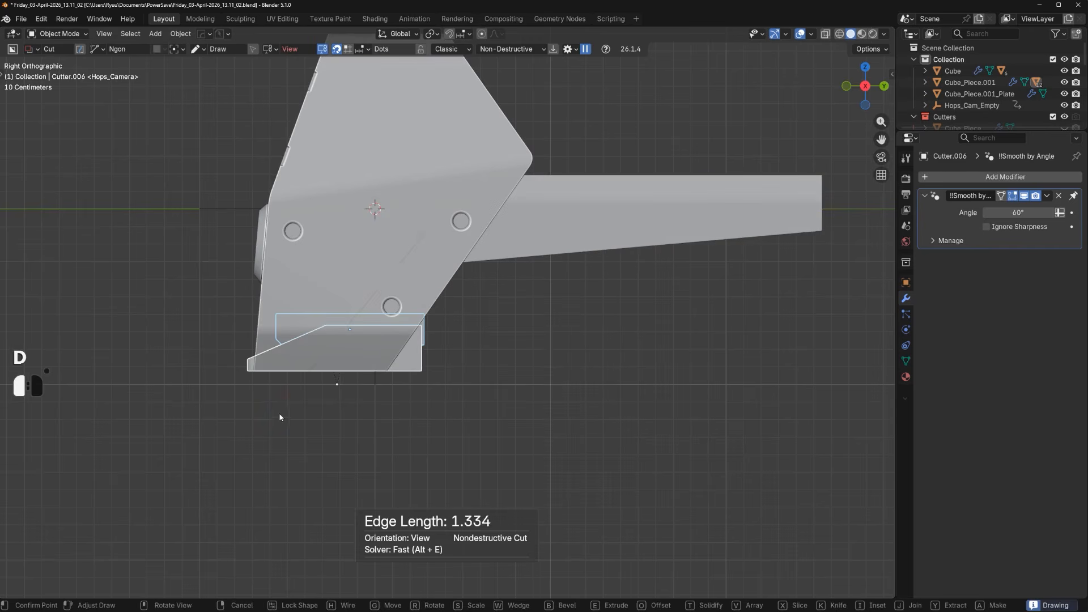
left_click(643, 419)
key("space")
mouse_move(485, 375)
middle_mouse_down()
mouse_move(398, 365)
mouse_move(420, 355)
middle_mouse_up()
key("ctrl+z")
key("ctrl+z")
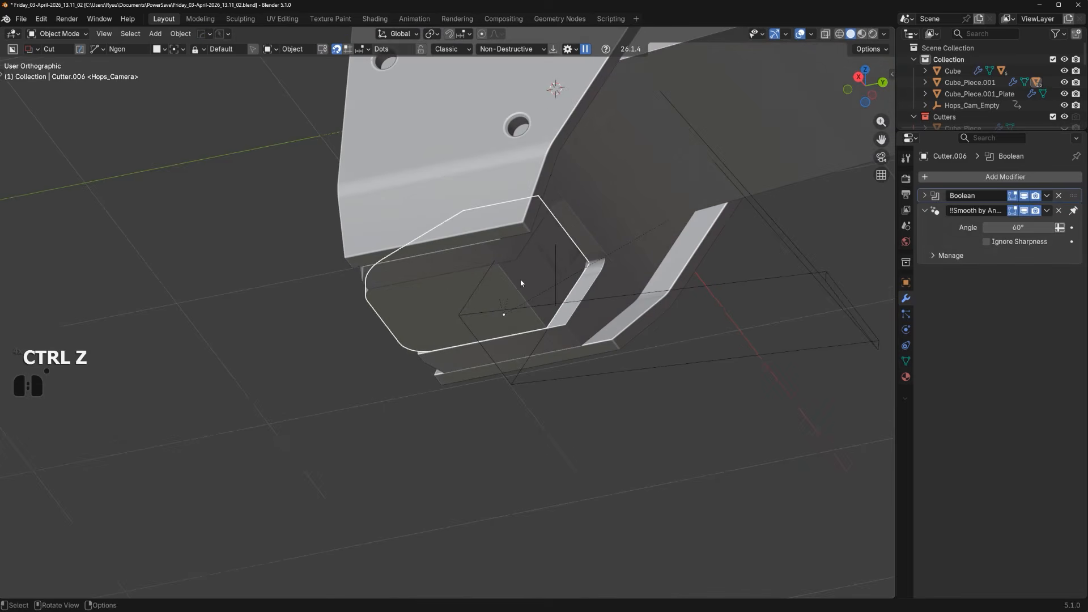
Apply the slanted cut on the rounded bottom block with Csharp
middle_click_drag(522, 284, 397, 311)
scroll(403, 313, "up", 2)
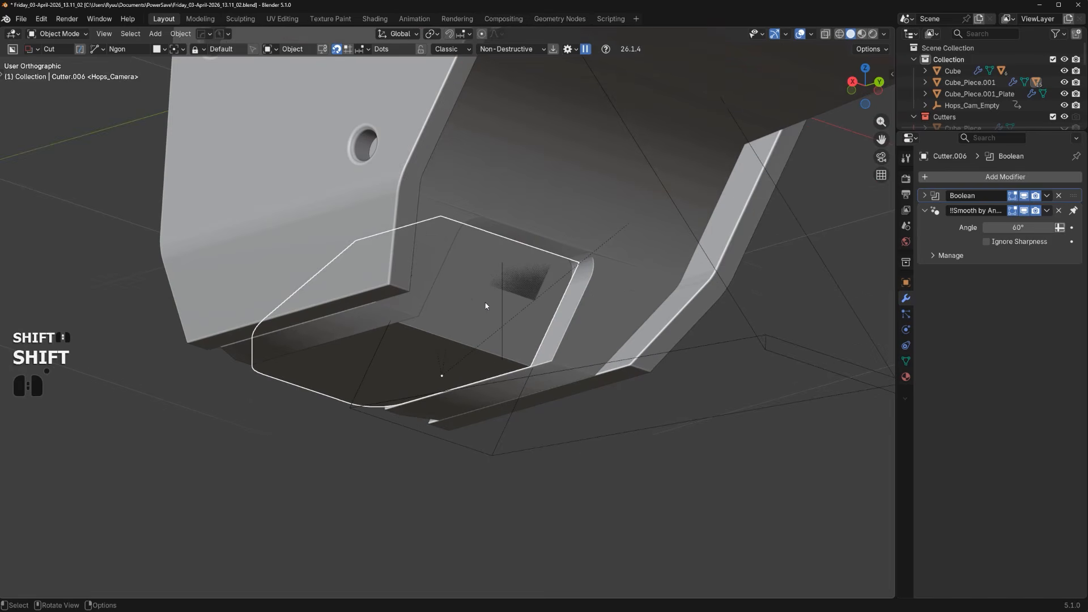
key("q")
left_click(486, 305, "ctrl")
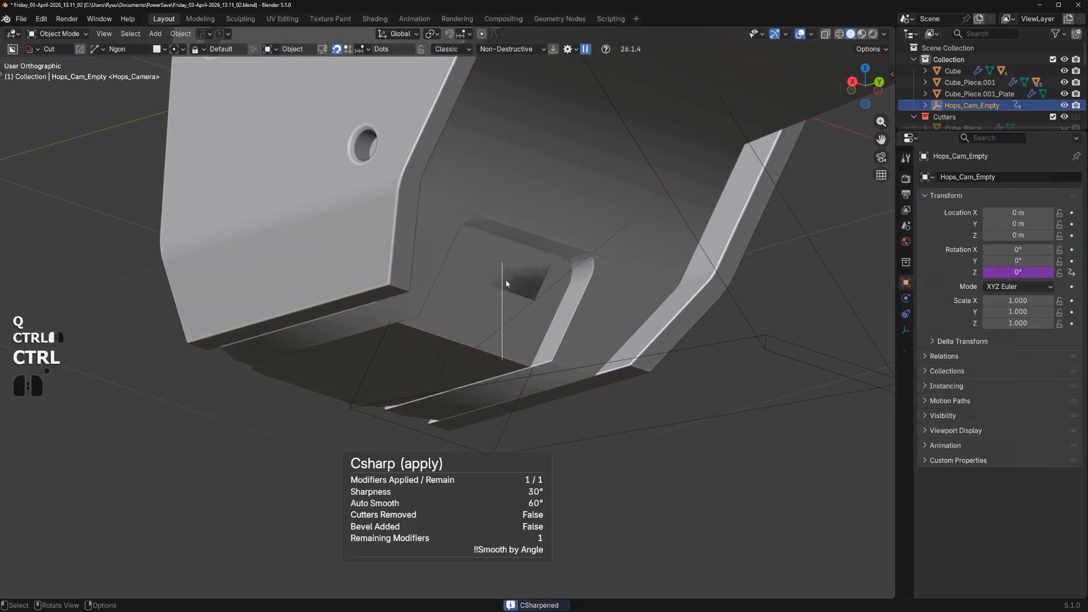
Select the smaller box overlapping the rounded bottom block and run Csharp on it
left_click(516, 279, "ctrl")
left_click(515, 279, "ctrl")
left_click(516, 280, "ctrl")
left_click(516, 280, "ctrl")
left_click(516, 280, "ctrl")
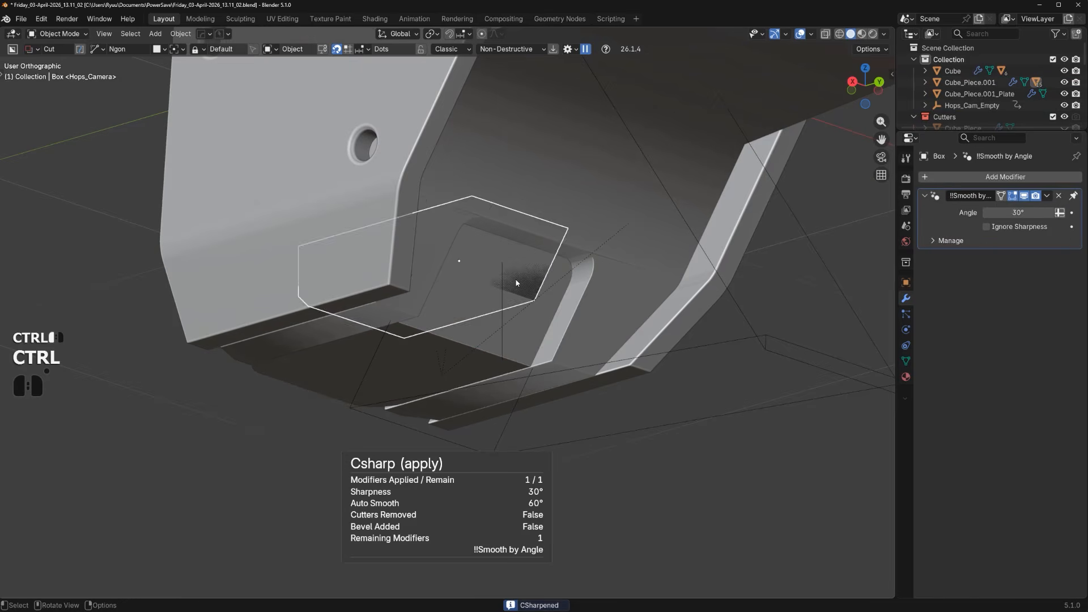
left_click(515, 282)
left_click(516, 281)
left_click(516, 282)
key("q")
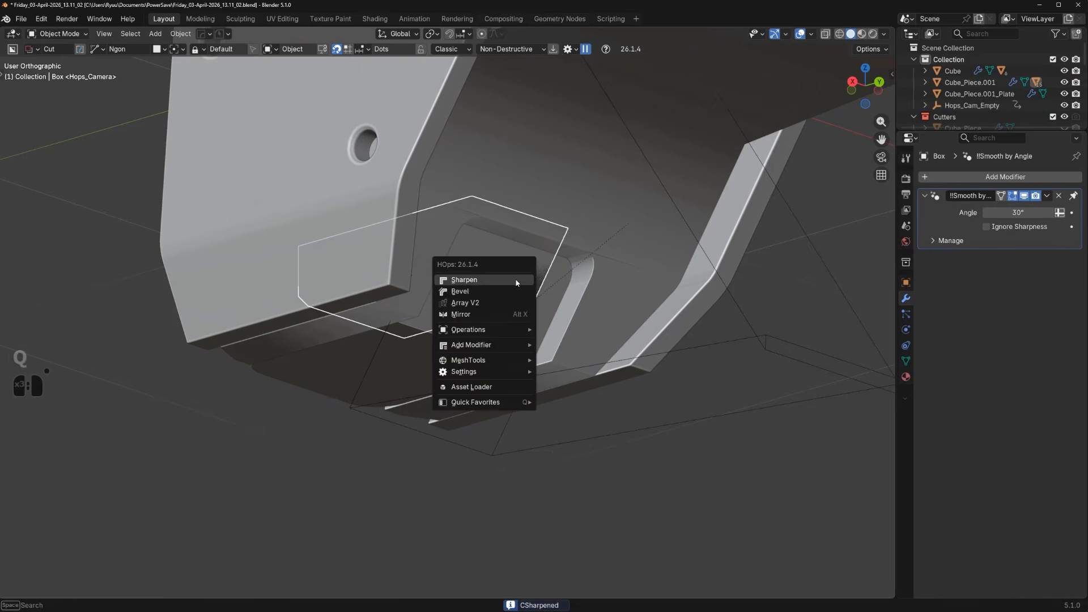
left_click(516, 280, "ctrl")
Duplicate the smaller box in place and move the copy slightly backward along global Y
key("shift+d")
right_click(537, 266)
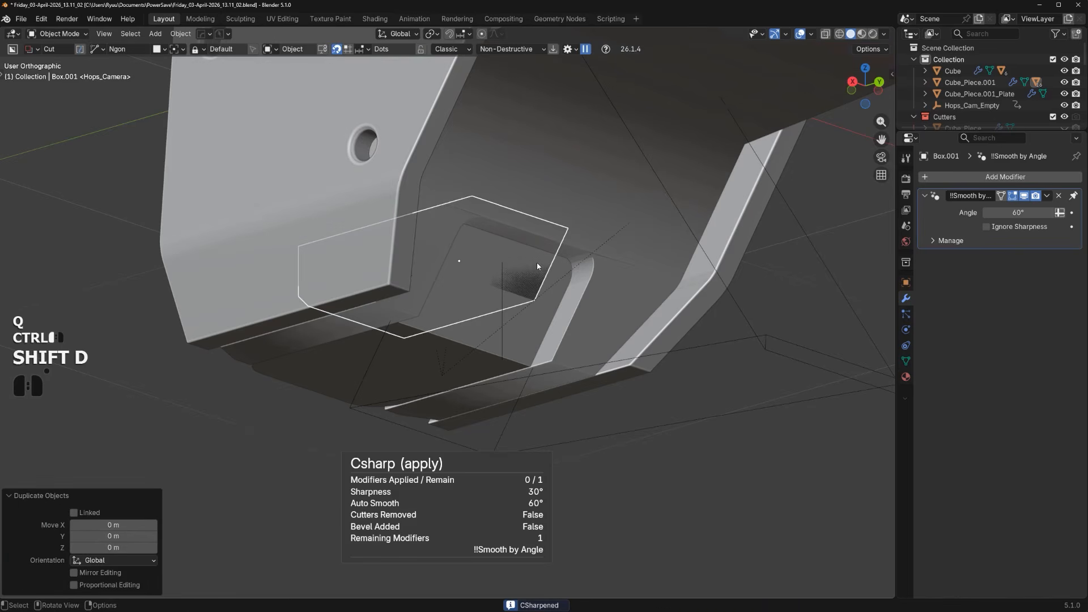
key("g")
key("y")
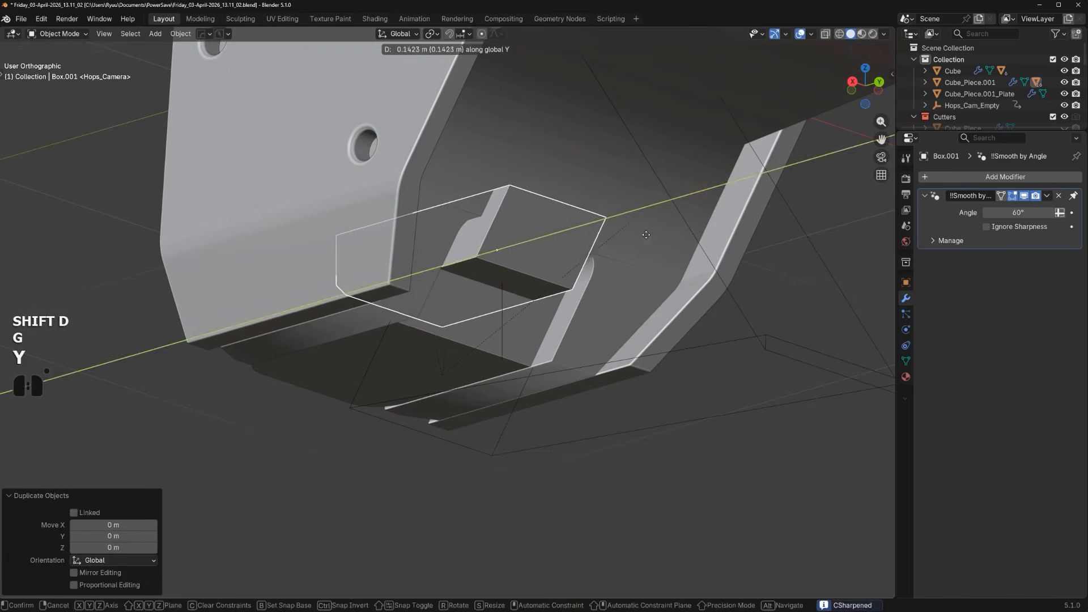
left_click(482, 276)
Try subtracting the duplicated box from the rounded bottom block with a Difference boolean, then hide the cutters and undo
left_click(462, 297, "shift")
key("q")
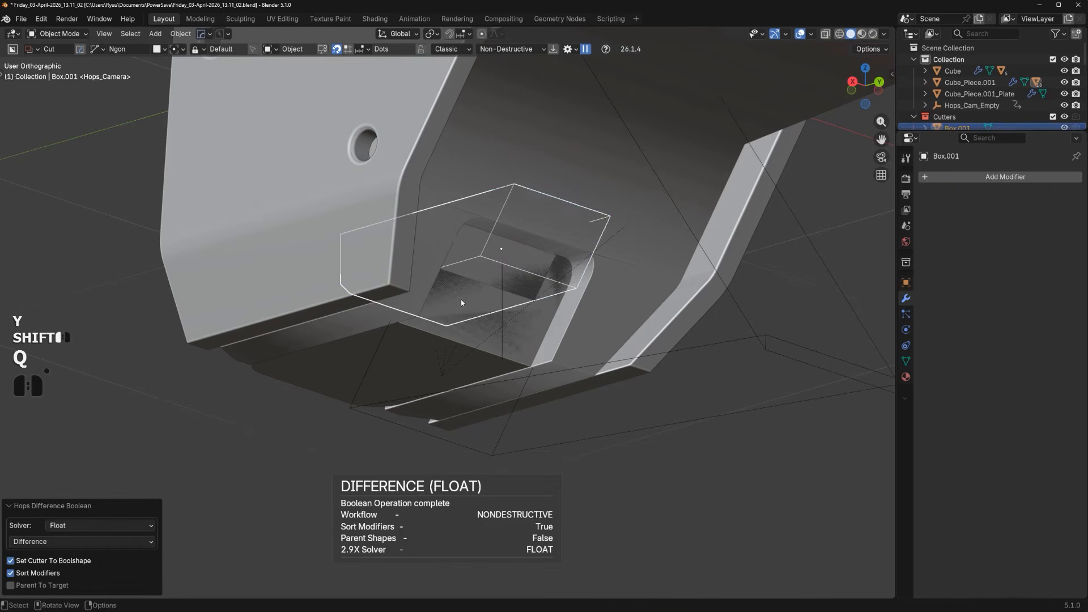
key("2")
key("ctrl+z")
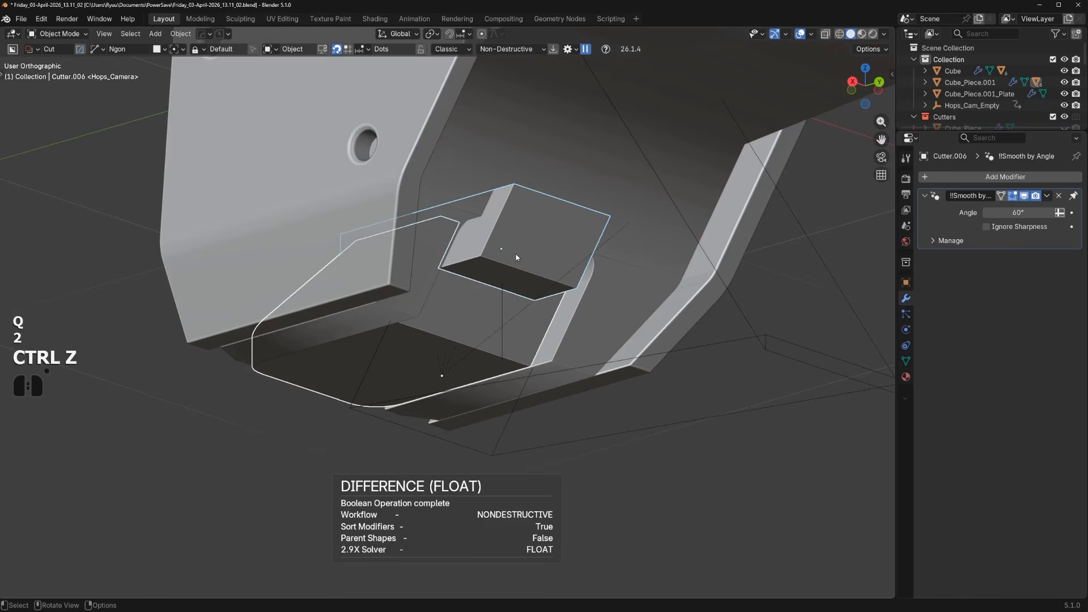
key("q")
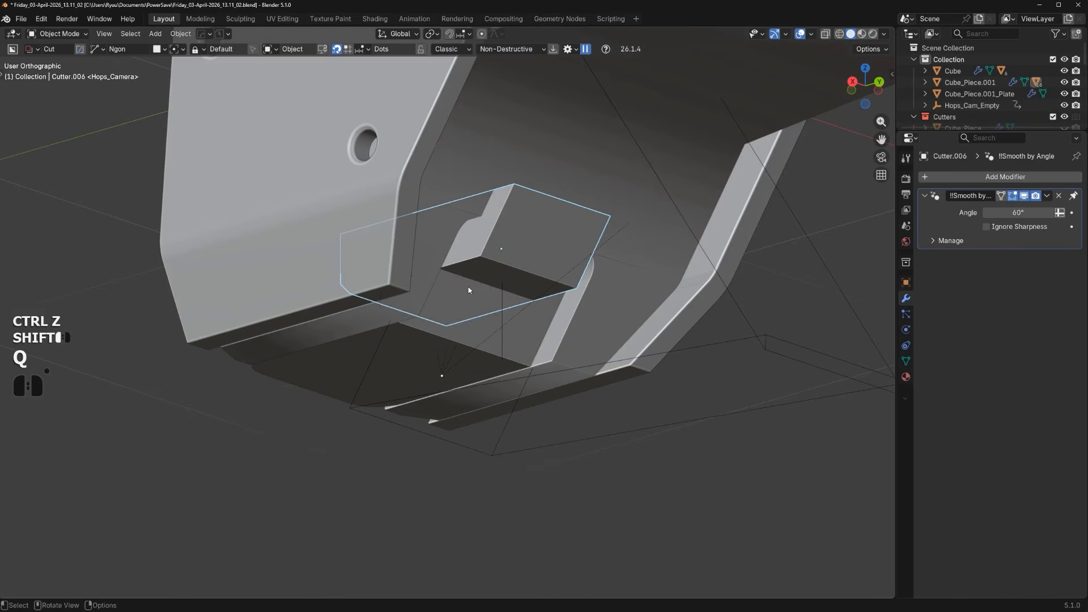
key("q")
left_click(465, 292)
key("shift+apostrophe")
scroll(572, 291, "up", 4)
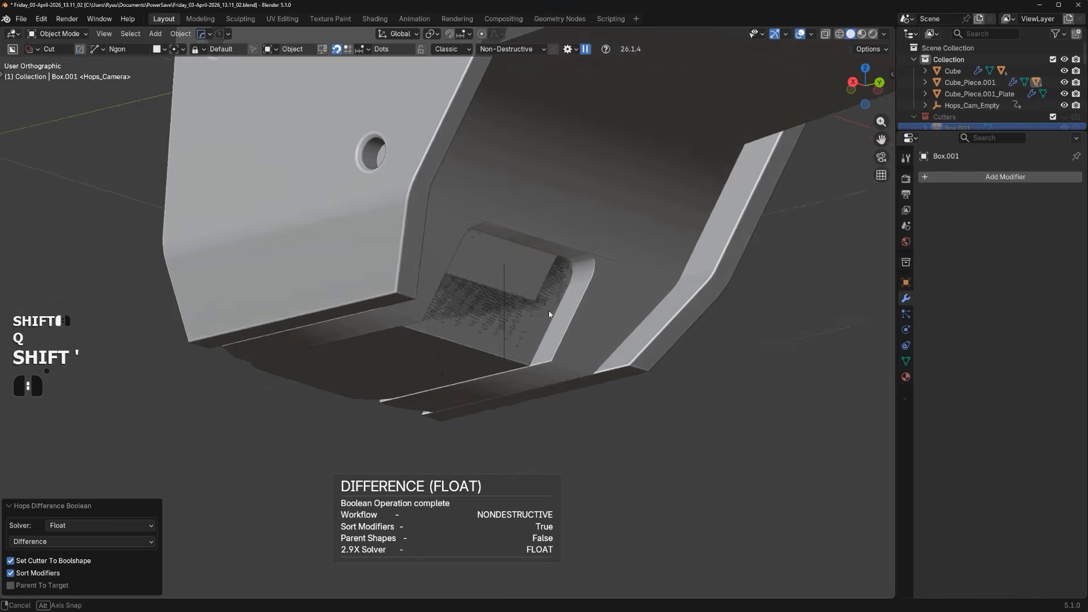
key("ctrl+z")
Subtract the duplicated box from the rounded bottom block with a nondestructive Difference boolean using the Float solver
middle_click_drag(563, 319, 472, 296)
scroll(532, 300, "up", 3)
left_click(470, 225)
scroll(483, 227, "down", 2)
key("g")
left_click(510, 251)
key("shift+q")
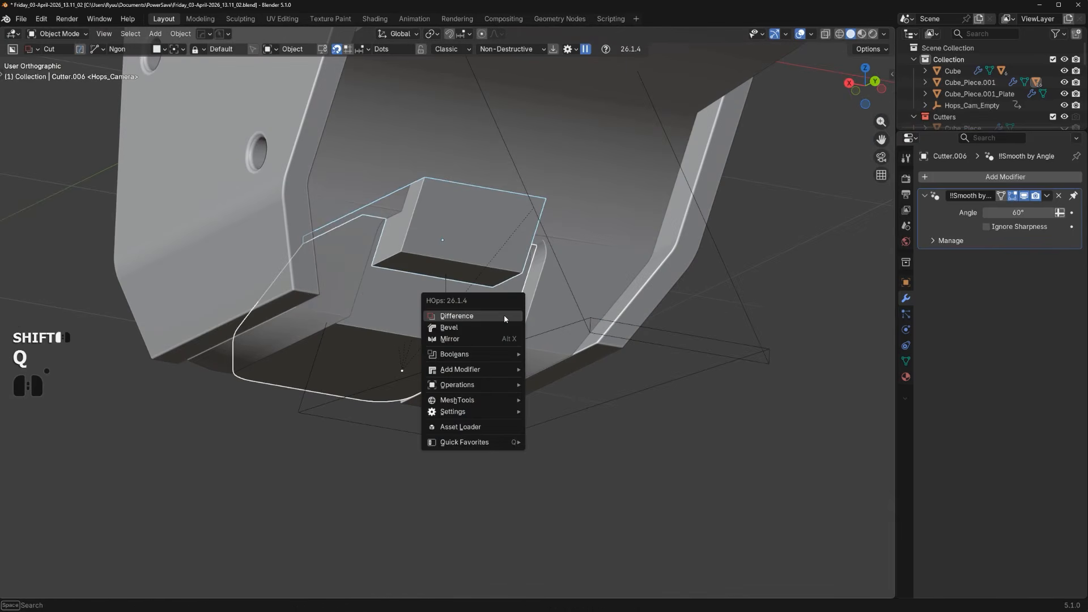
left_click(504, 316)
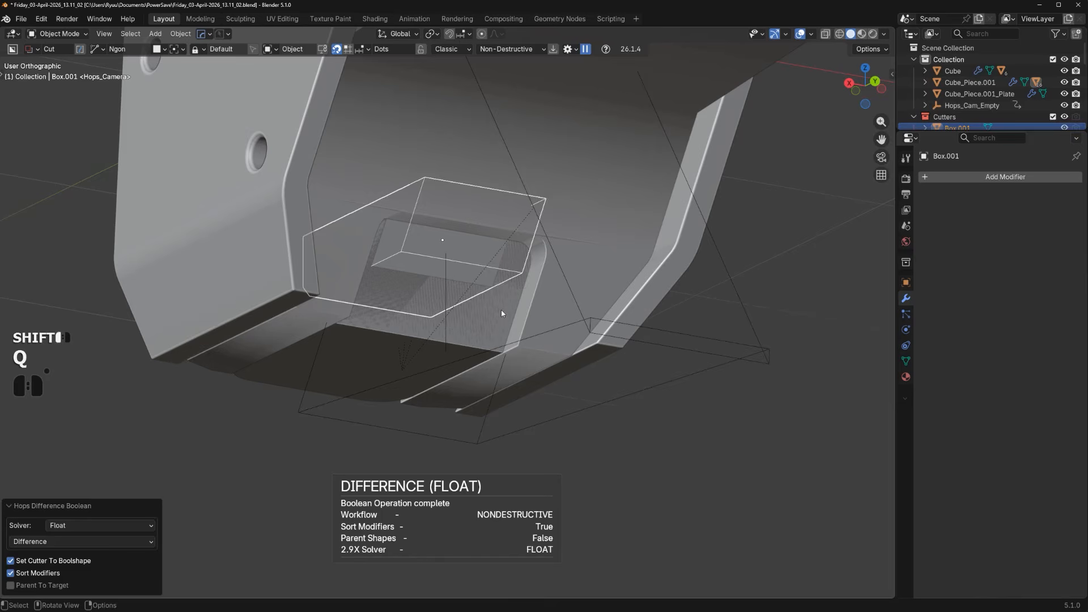
Select the notched rounded bottom block and try moving it away from the body
left_click(501, 309)
middle_click_drag(501, 309, 491, 286)
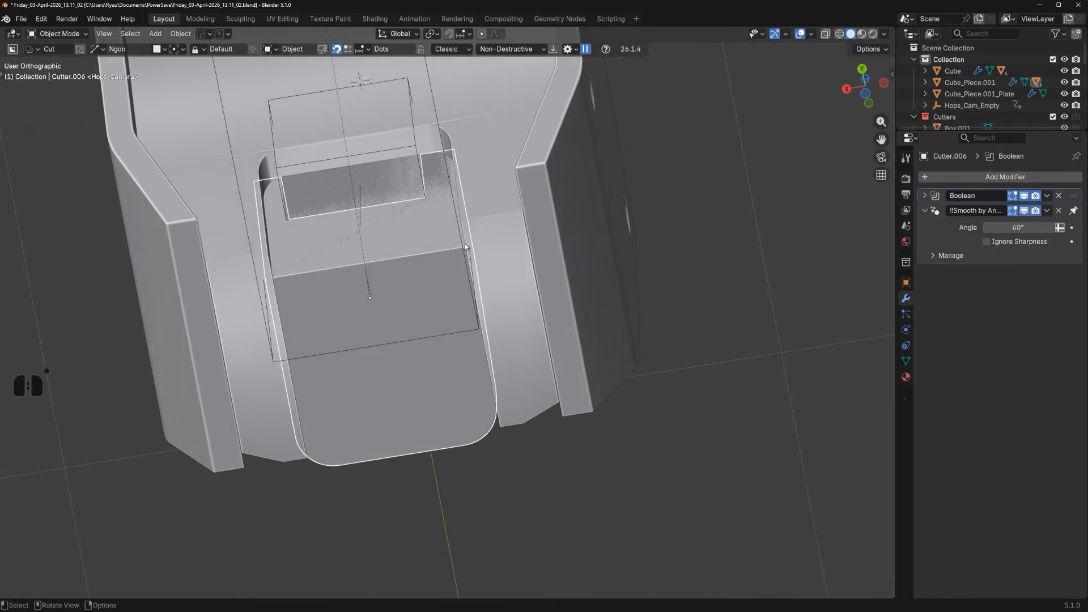
key("g")
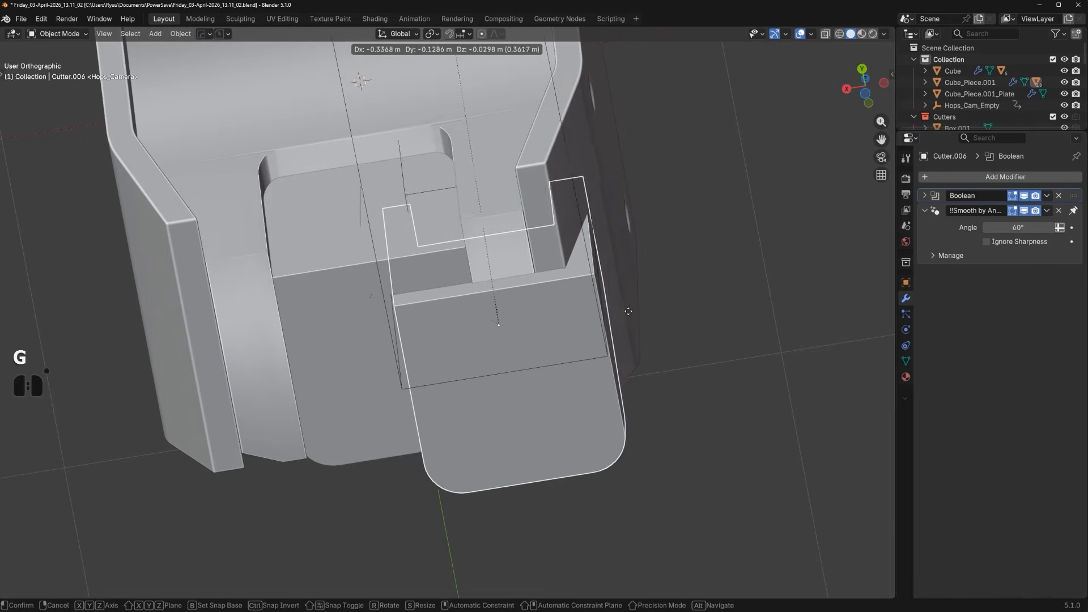
right_click(645, 298)
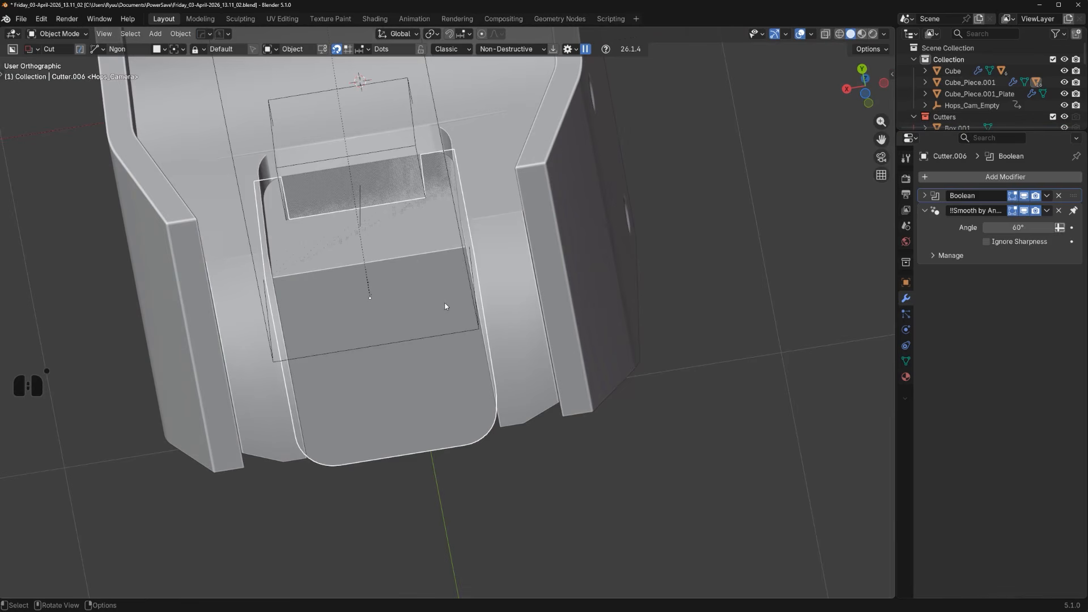
Delete the notched rounded bottom block, reveal the hidden objects, and hide the cutters collection
key("h")
key("x")
left_click(453, 287)
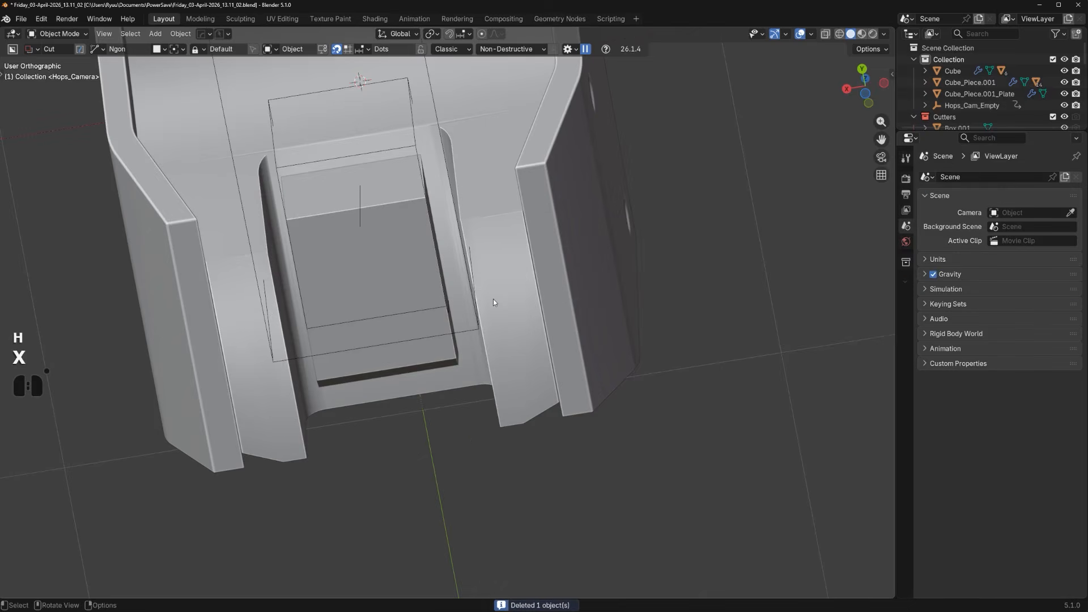
key("alt+h")
middle_click_drag(505, 285, 508, 327)
key("shift+apostrophe")
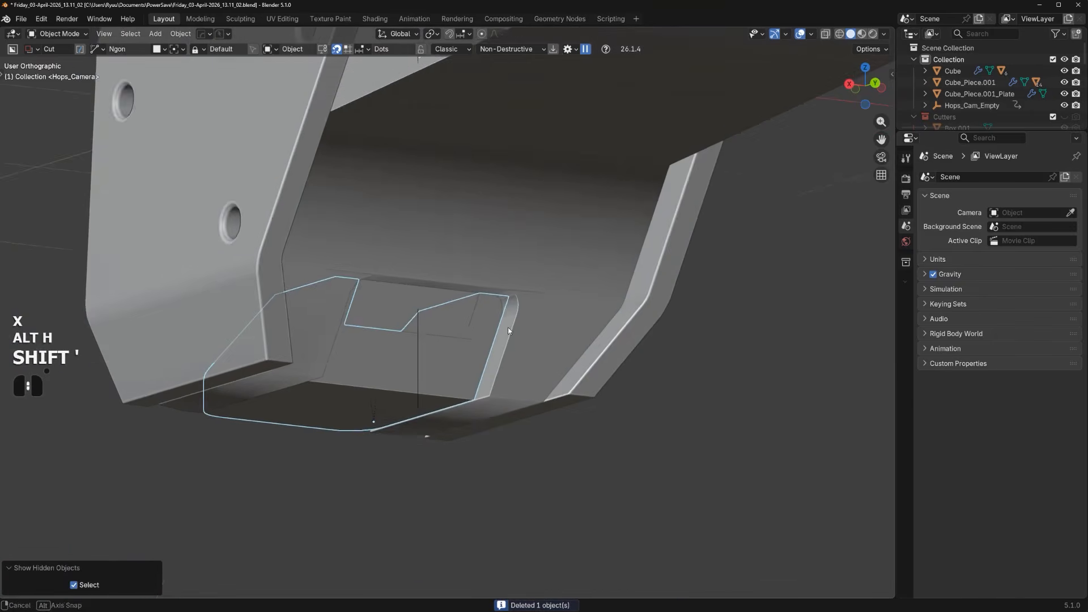
Move the selected face of the small box inside the bottom notch about 0.033 m along global Y
scroll(508, 328, "up", 1)
left_click(448, 307)
middle_click_drag(448, 308, 534, 321)
scroll(485, 343, "up", 1)
key("Tab")
key("g")
key("y")
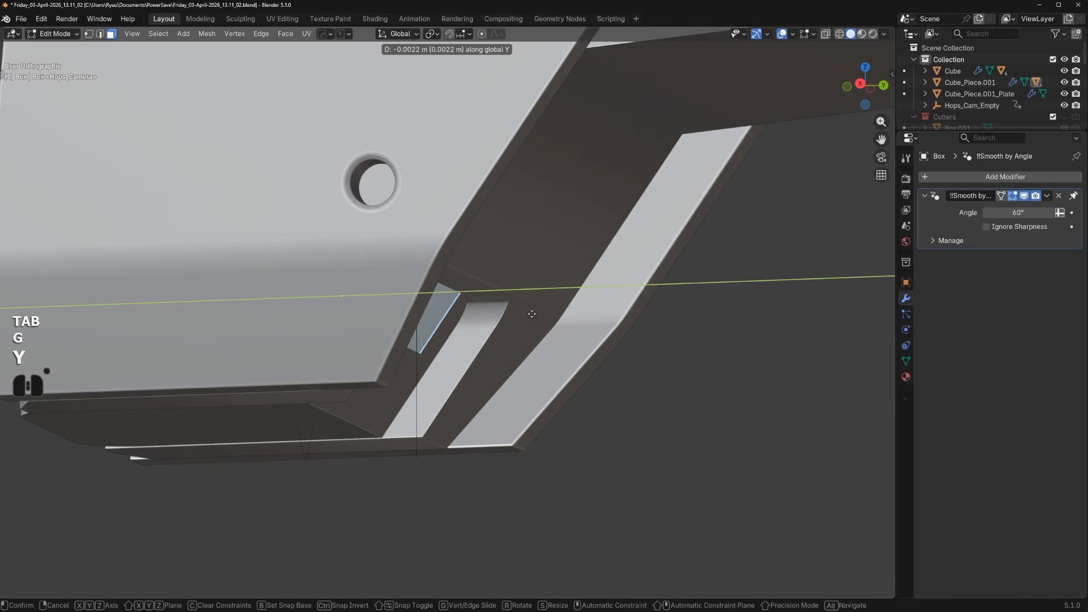
left_click(549, 319)
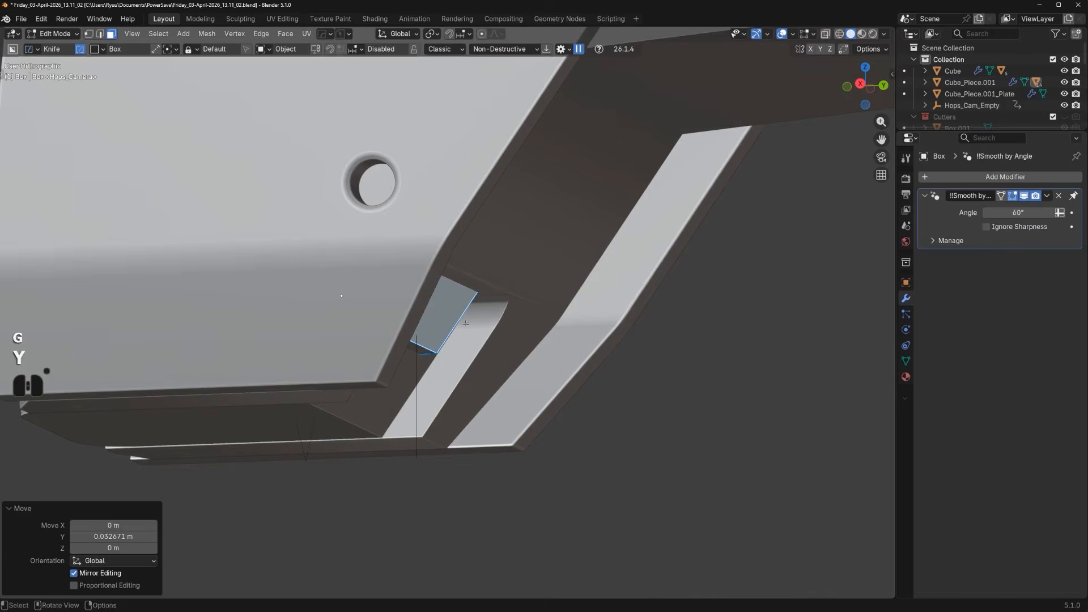
middle_click_drag(549, 319, 413, 274)
key("Tab")
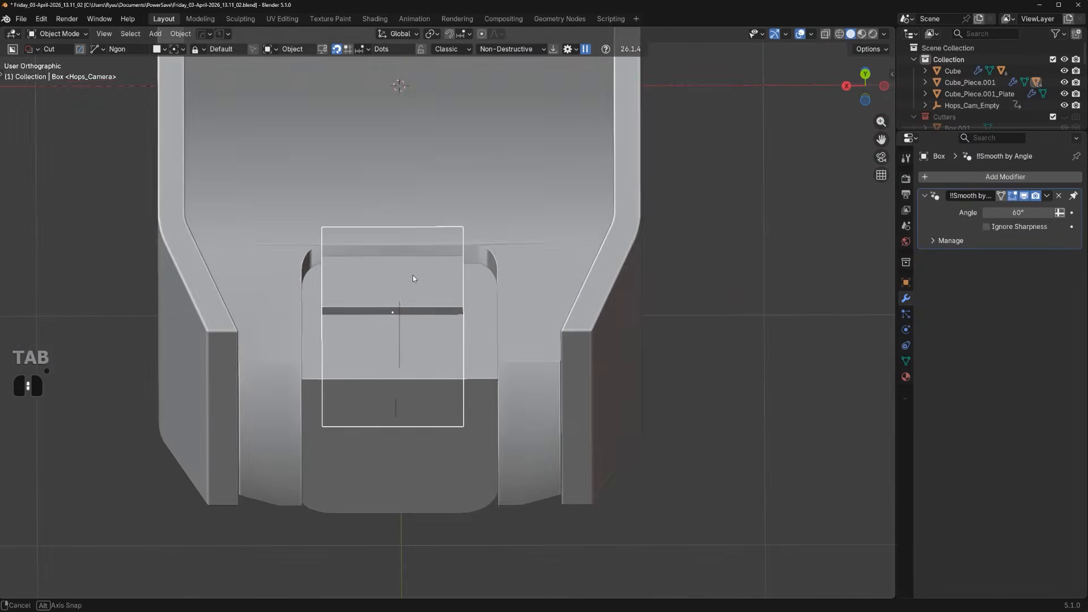
Examine the lower body piece's mesh around the bottom notch in Edit Mode and in perspective view
scroll(414, 275, "up", 2)
left_click(571, 260)
key("Tab")
middle_click_drag(563, 297, 531, 418, "shift")
middle_click_drag(506, 367, 482, 358)
key("KP_5")
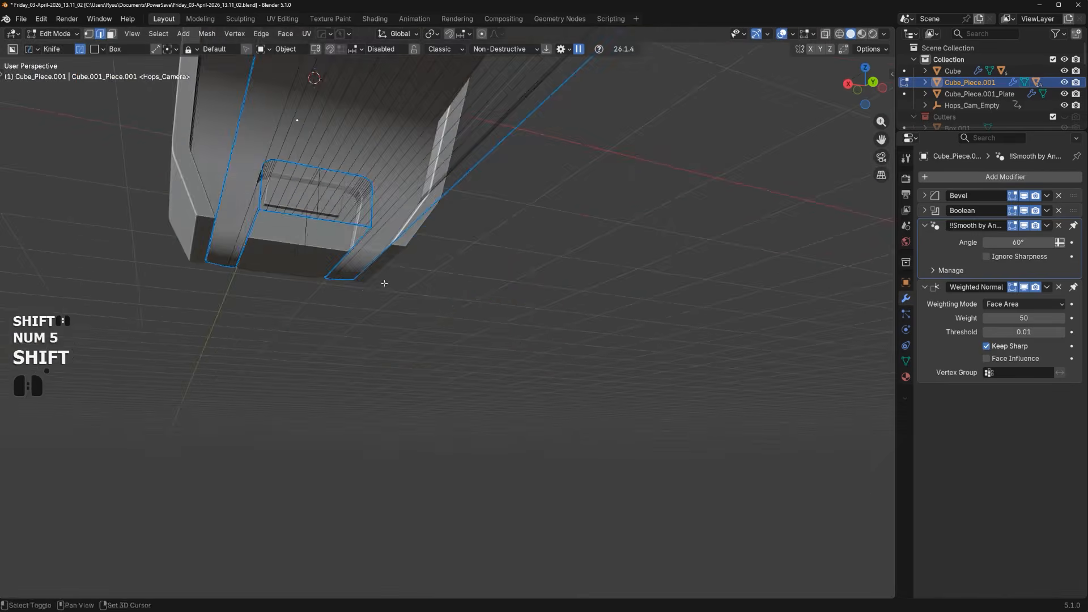
scroll(383, 284, "up", 3)
middle_click_drag(384, 284, 544, 317, "shift")
scroll(459, 391, "up", 2)
scroll(417, 339, "up", 2)
scroll(235, 291, "down", 3)
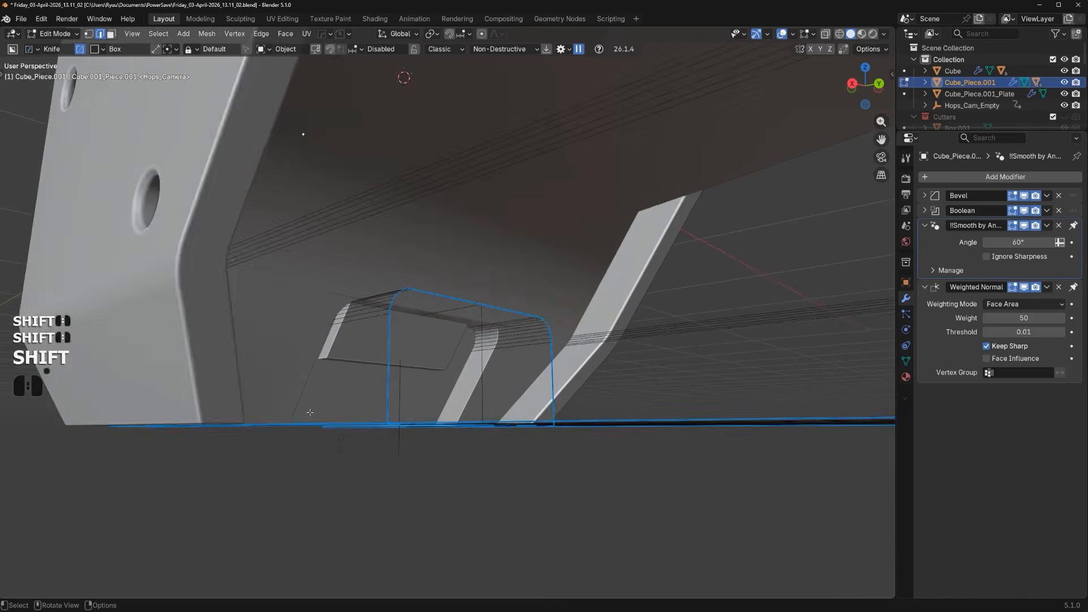
key("Tab")
scroll(432, 255, "down", 2)
Bring up the large lower Boolean cutter with Ever Scroll and move it about 0.205 m along global Y
key("q")
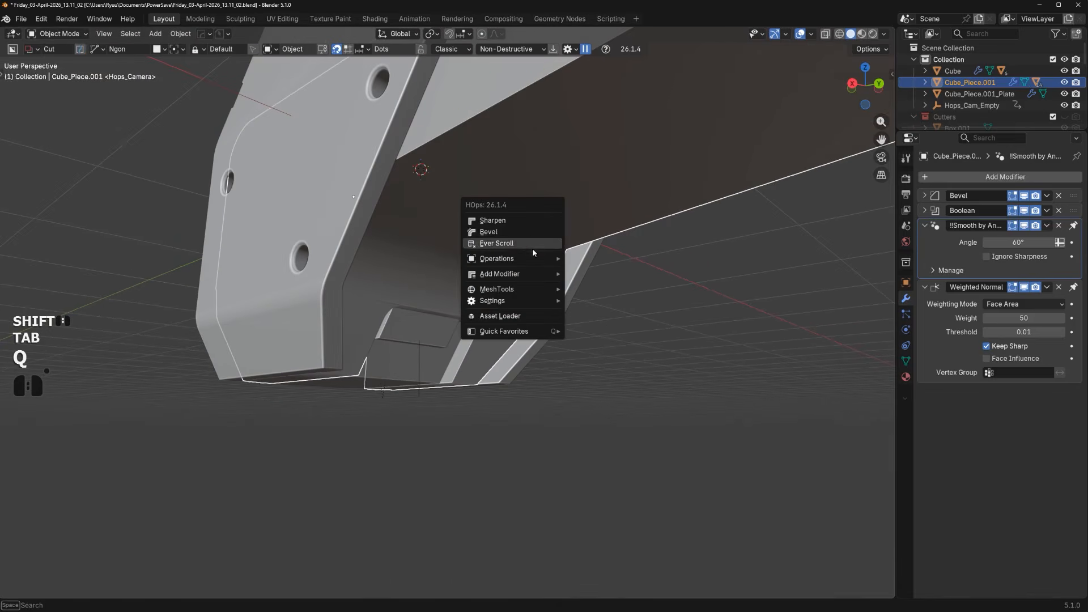
left_click(533, 243)
key("g")
key("y")
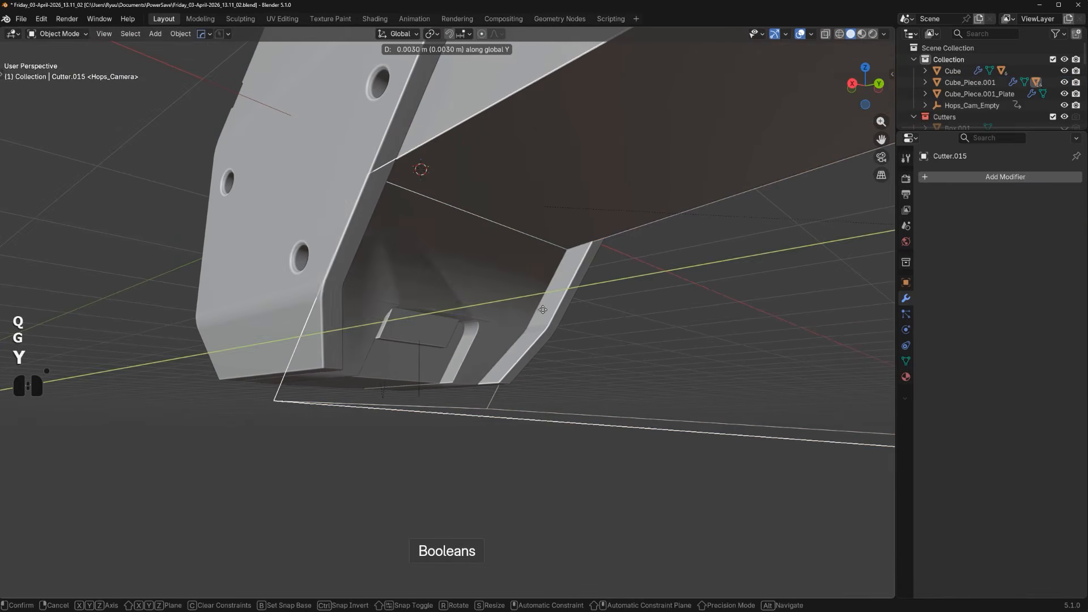
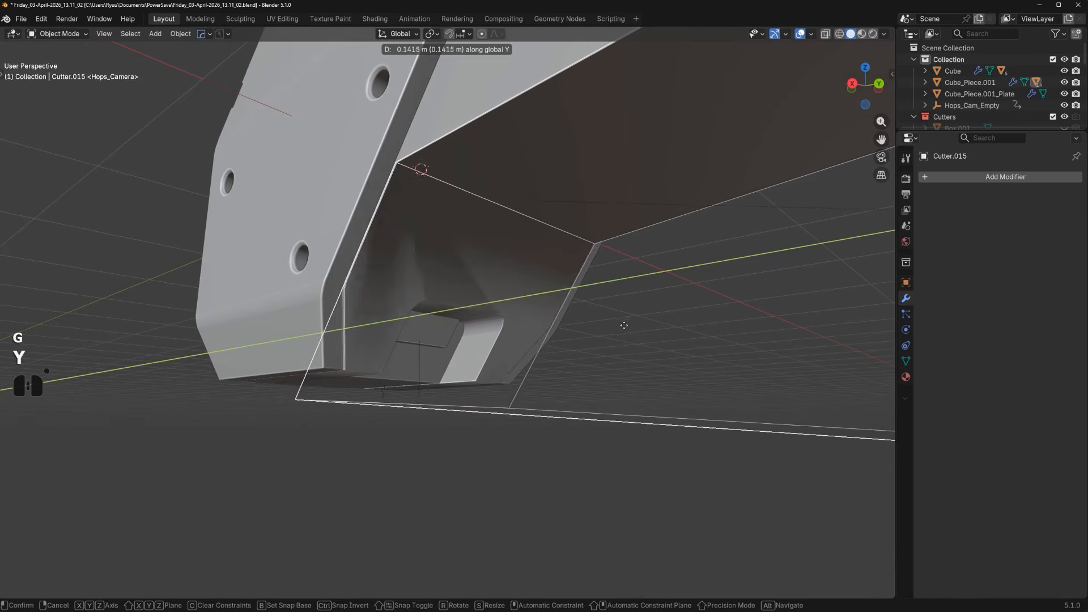
left_click(660, 311)
In the right orthographic view, move the large lower cutter about another 0.07 m along global Y
middle_click_drag(640, 315, 508, 308, "alt")
key("KP_5")
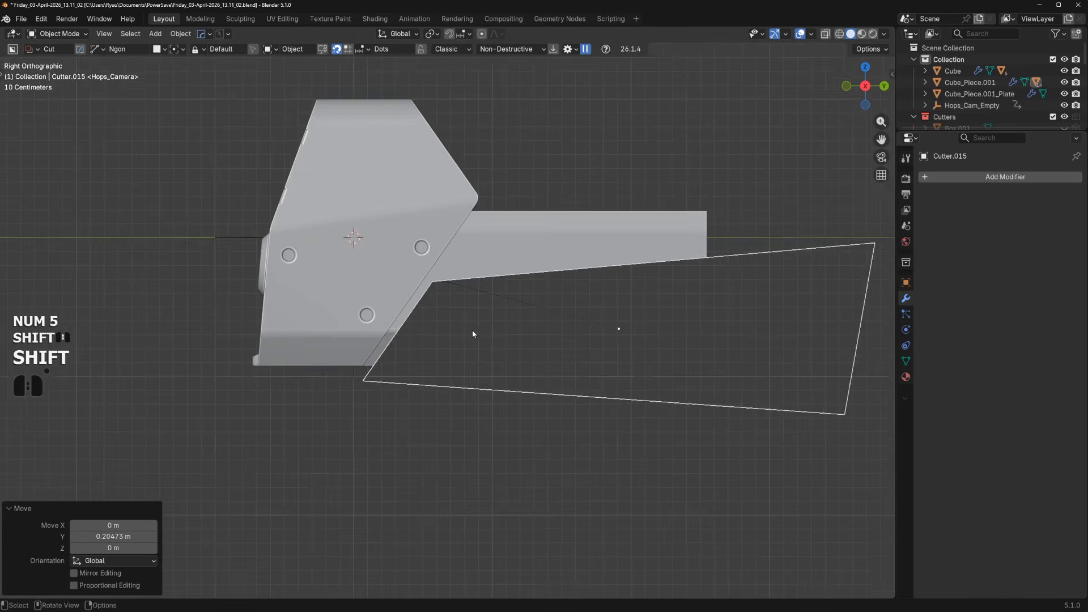
scroll(472, 334, "up", 2)
key("g")
key("y")
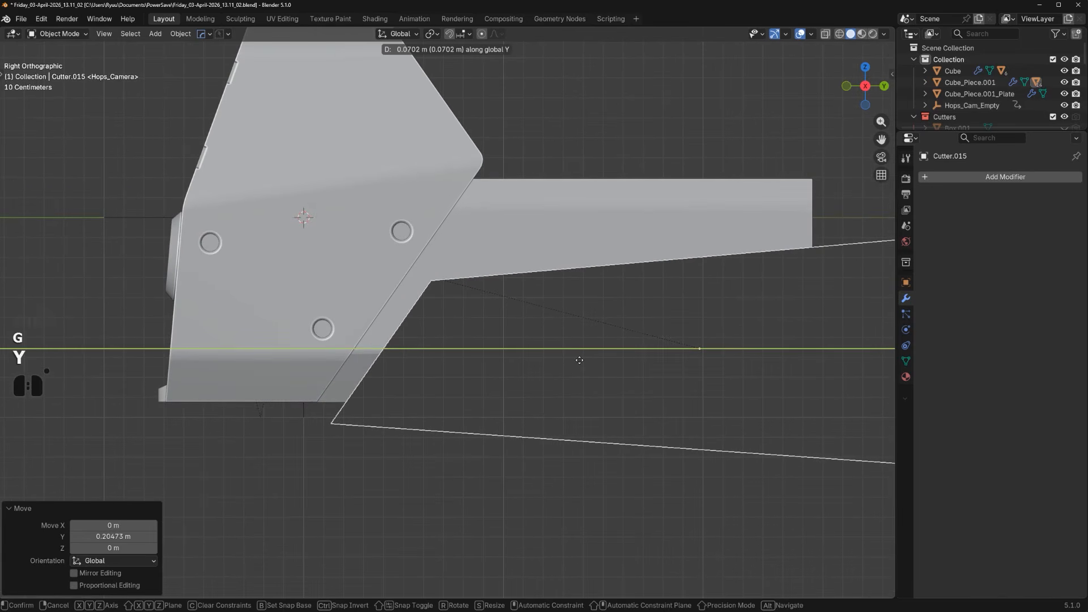
left_click(579, 360)
Bevel the large cutter's inner corner edge into a smooth multi-segment curve, then hide the cutters
middle_click_drag(514, 362, 464, 334)
key("Tab")
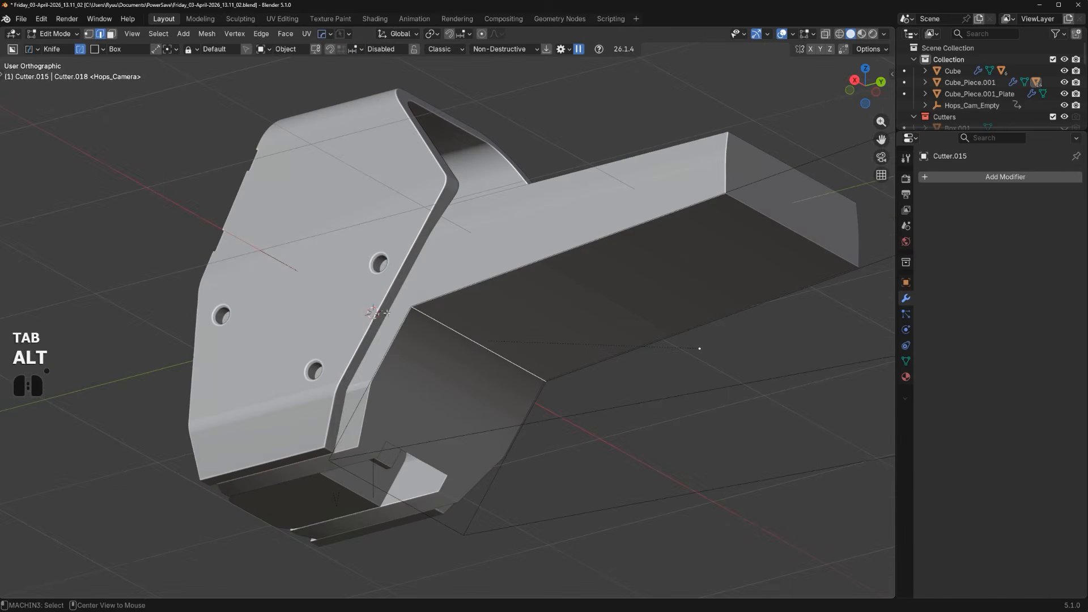
middle_click_drag(386, 312, 599, 336, "alt")
key("ctrl+b")
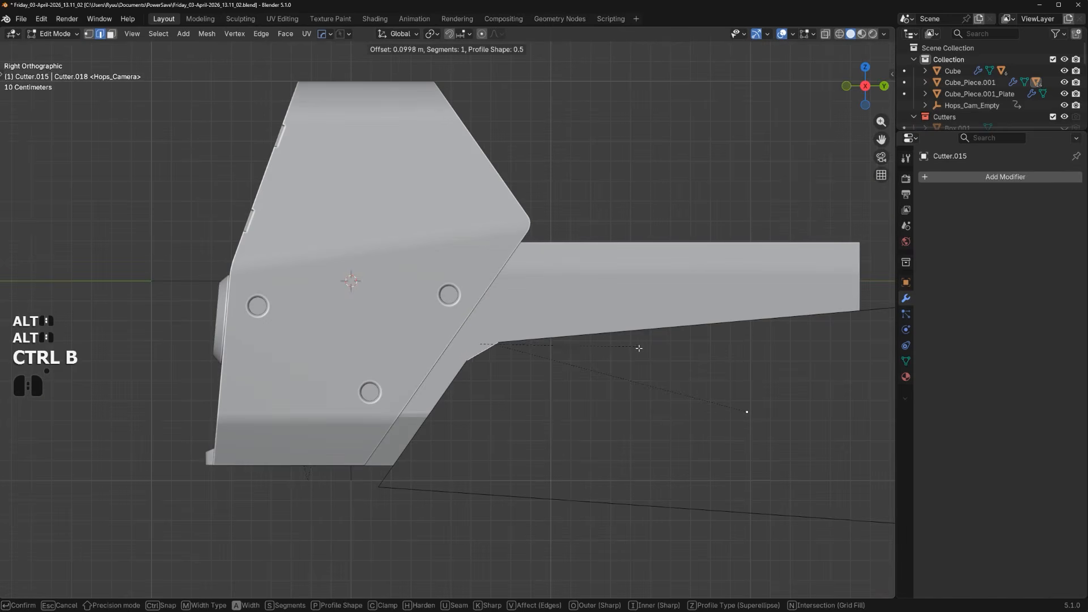
left_click(639, 349)
key("Tab")
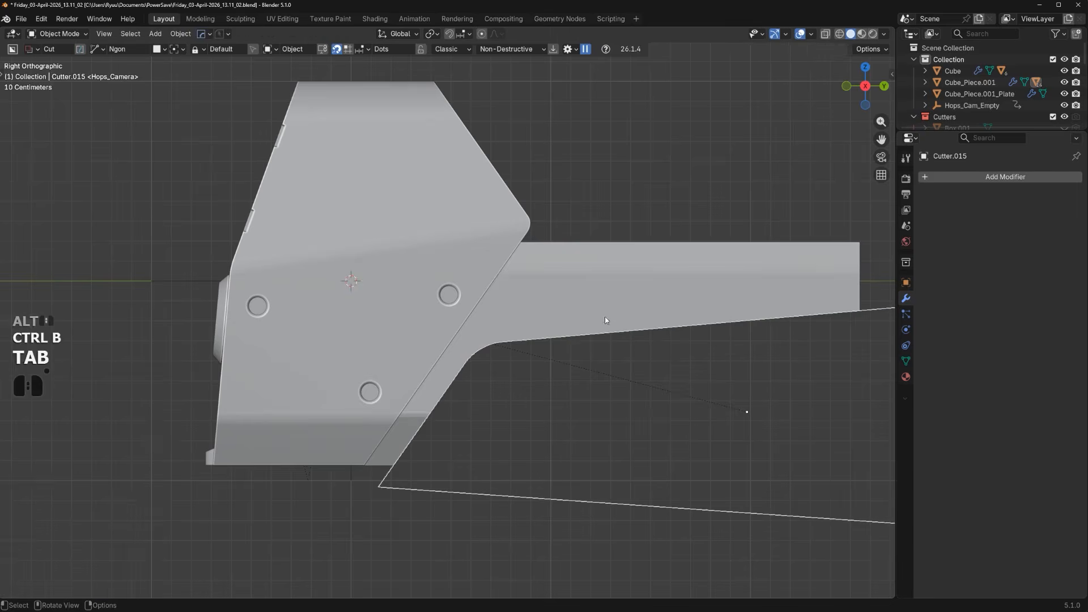
key("shift+apostrophe")
middle_click_drag(624, 370, 489, 243)
scroll(498, 278, "up", 3)
middle_click_drag(513, 317, 490, 303, "shift")
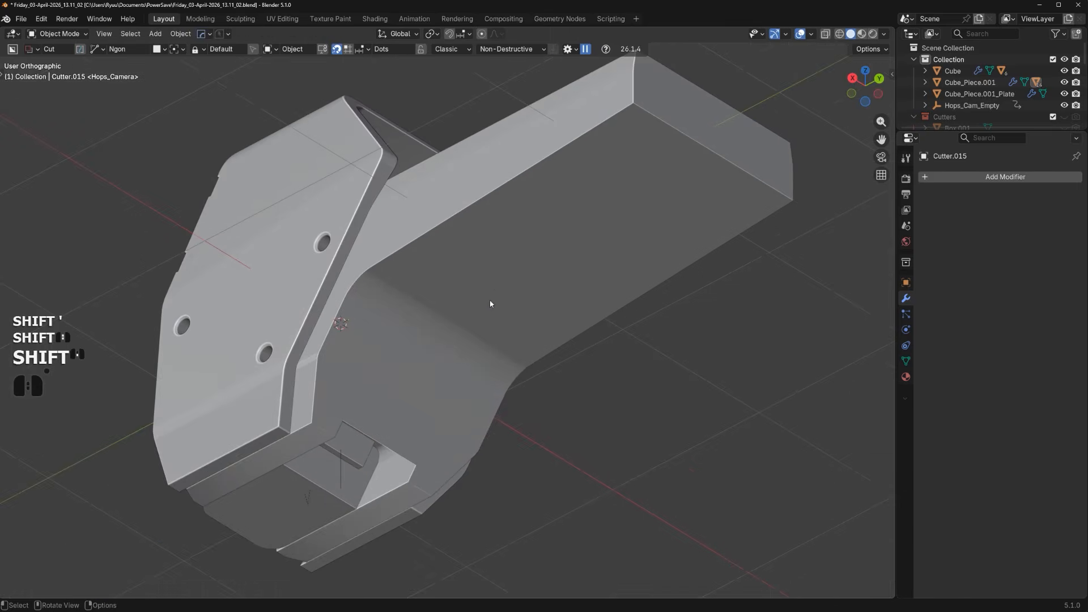
Apply the lower body piece's Boolean modifier with Csharp
left_click(497, 286)
key("q")
left_click(489, 263, "ctrl")
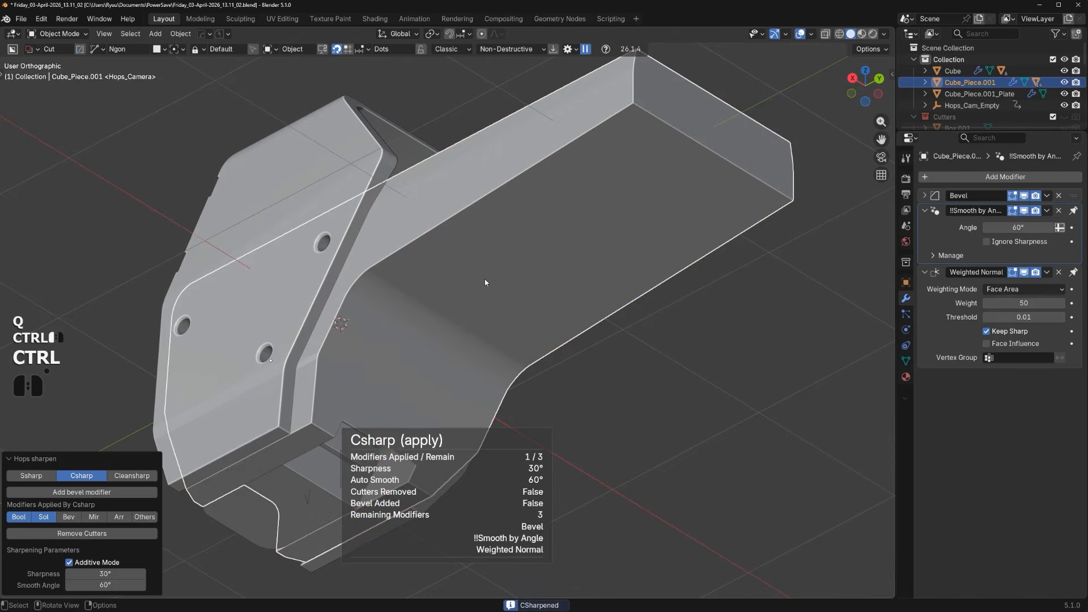
middle_click_drag(484, 277, 519, 304)
middle_click_drag(519, 305, 532, 311)
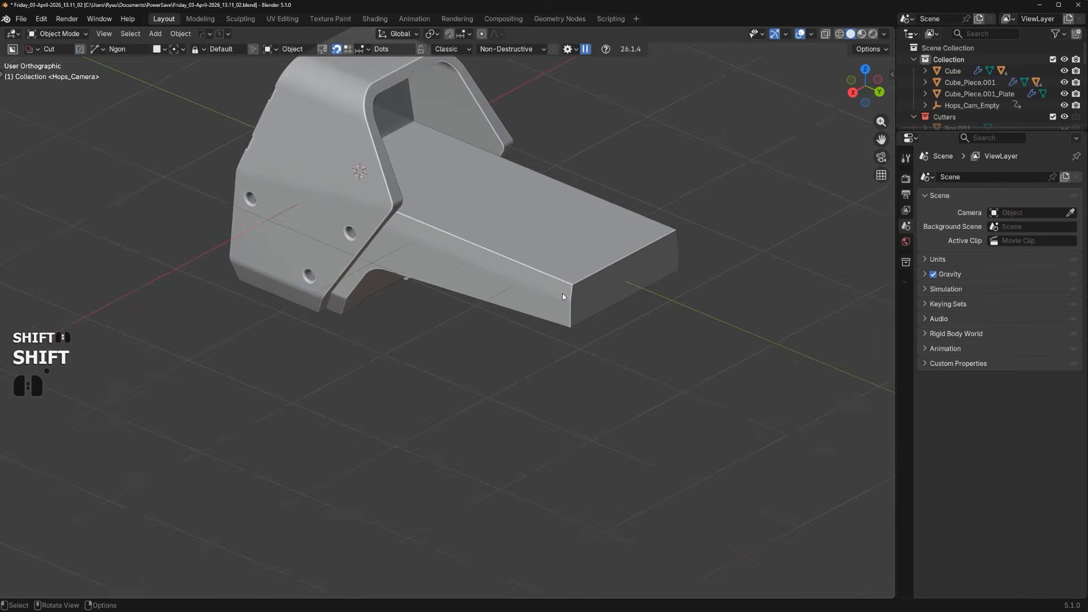
scroll(600, 290, "up", 1)
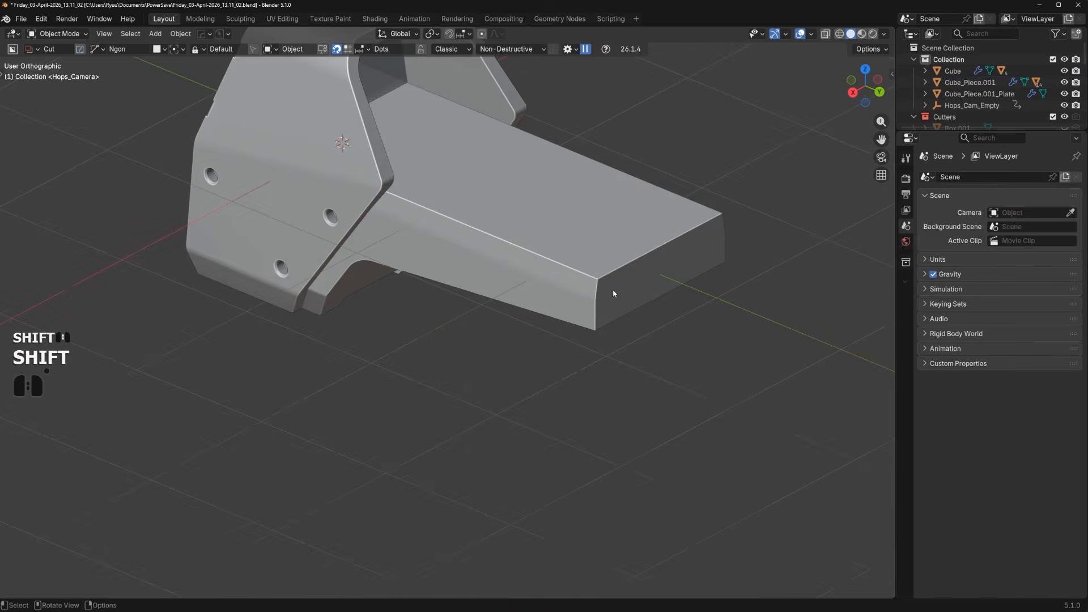
Select the lower body piece and run Clean Mesh on it
left_click(612, 291)
key("Tab")
left_click(598, 294)
key("Tab")
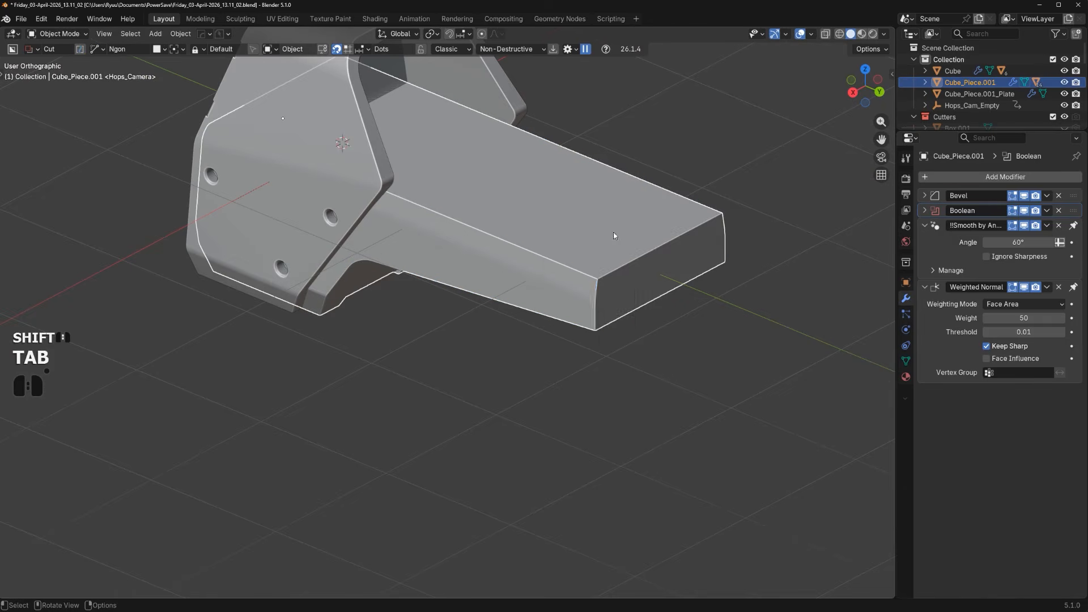
key("q")
mouse_move(614, 253)
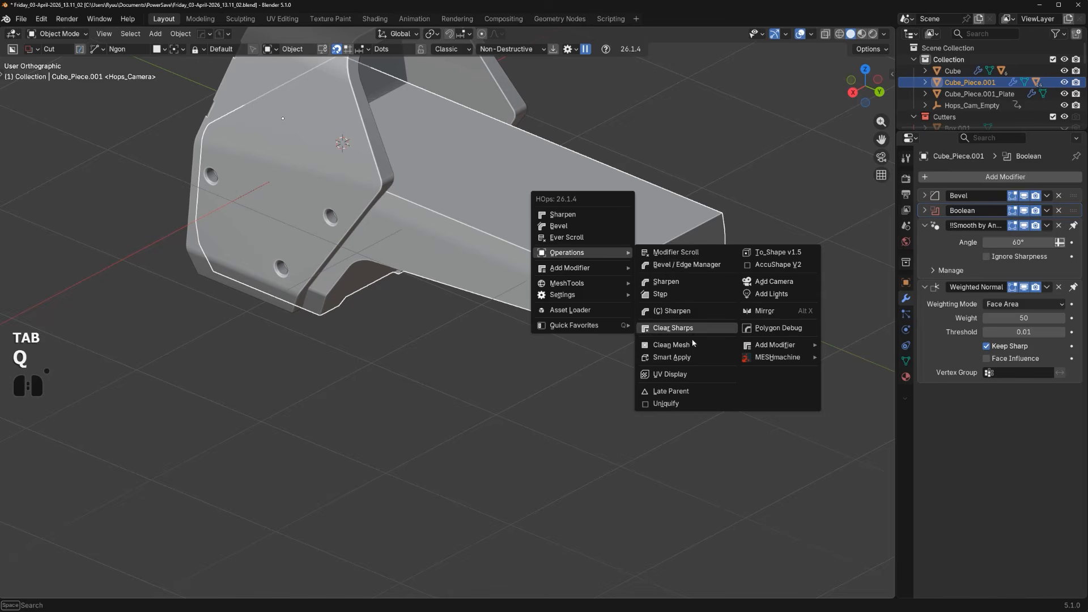
left_click(671, 345)
Bevel the vertical corner edge at the rear end of the body by about 0.23 m with 11 segments
key("Tab")
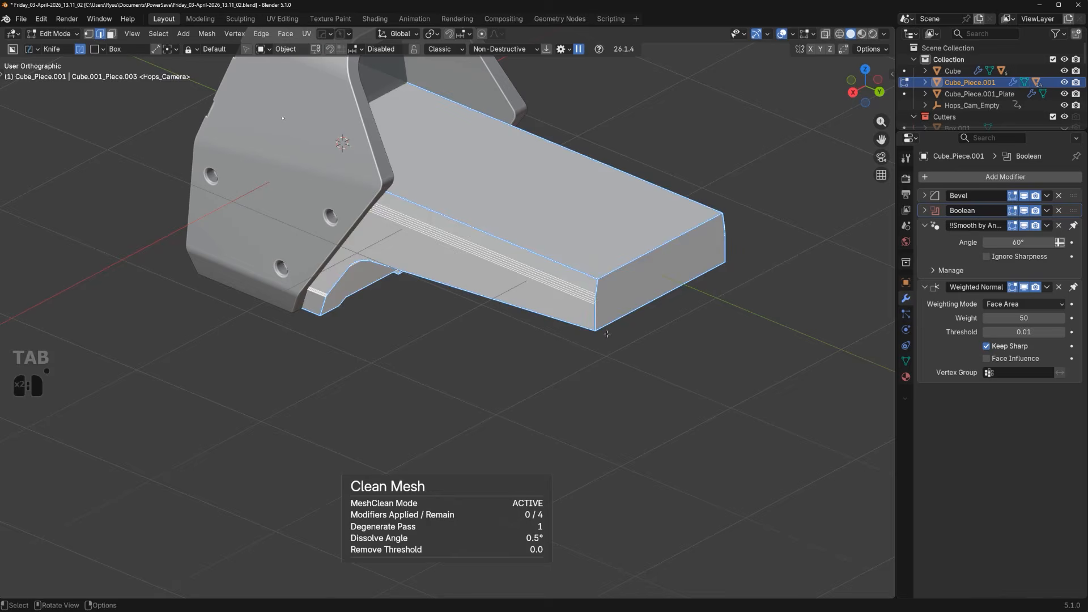
left_click(616, 321, "ctrl")
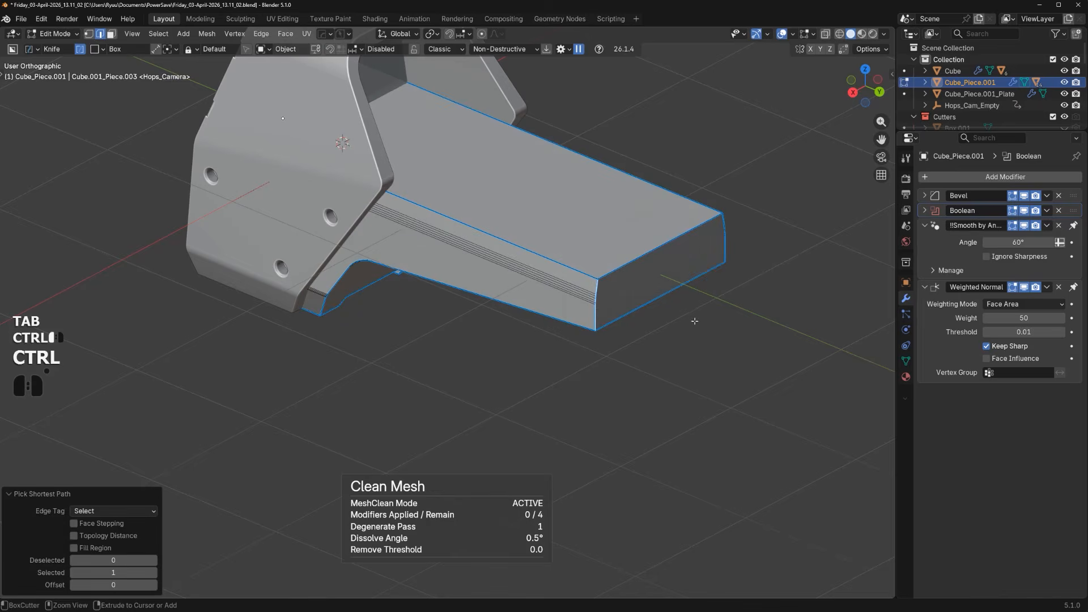
key("ctrl+b")
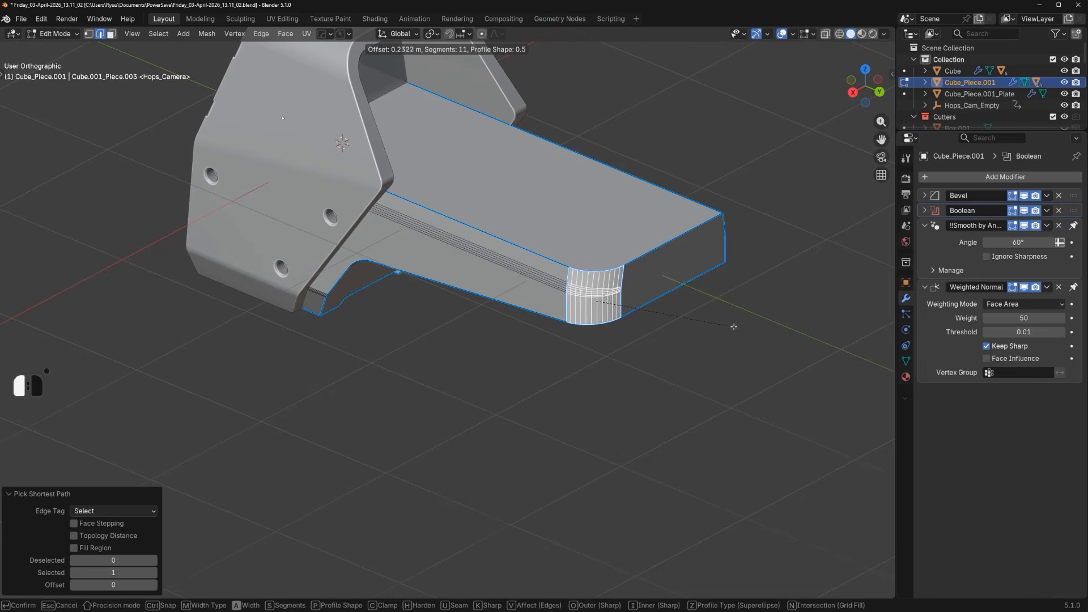
left_click(733, 326)
key("Tab")
Mirror the rounded rear corner to the other side of the lower body piece and run Sharpen on it
middle_click_drag(733, 326, 651, 342)
key("Tab")
key("alt+x")
key("Tab")
key("q")
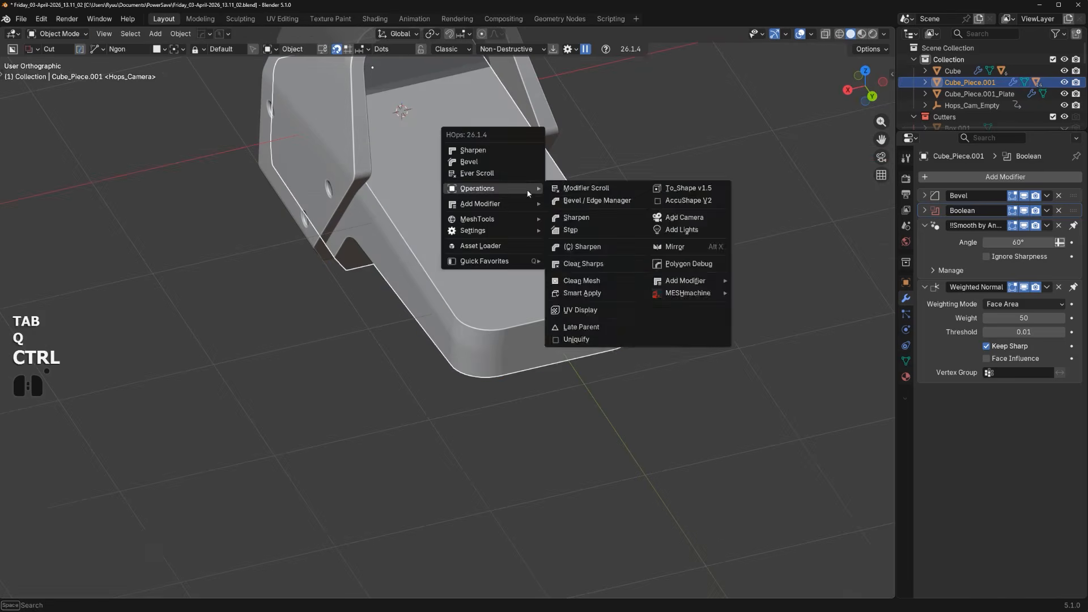
left_click(515, 151, "ctrl+shift")
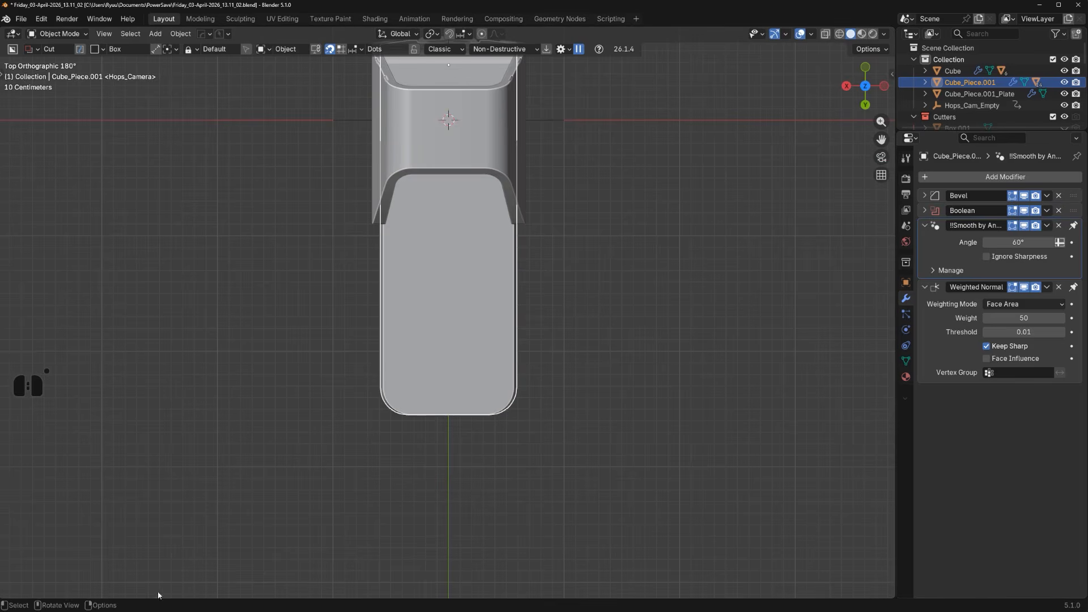
middle_click_drag(478, 308, 482, 324, "shift")
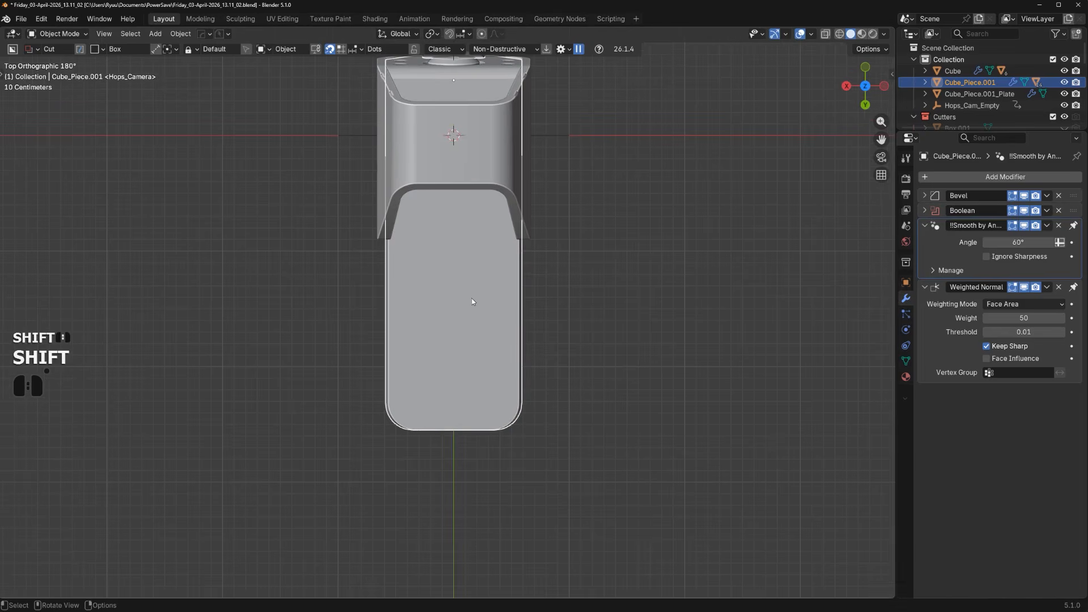
key("shift+d")
middle_click_drag(432, 272, 481, 416)
scroll(504, 273, "up", 3)
left_click_drag(389, 326, 495, 364)
key("b")
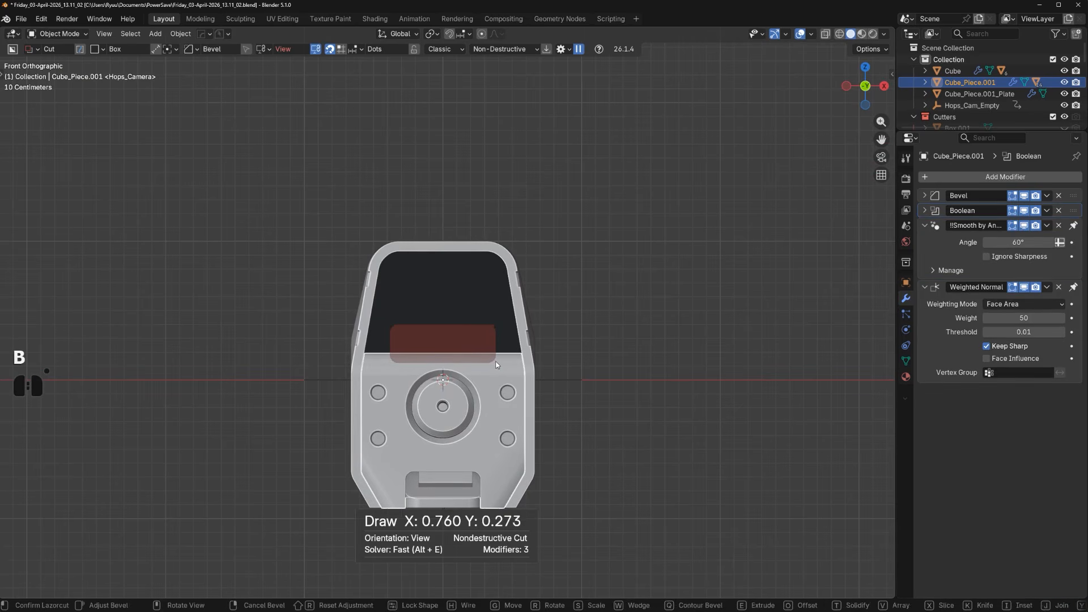
right_click(437, 390)
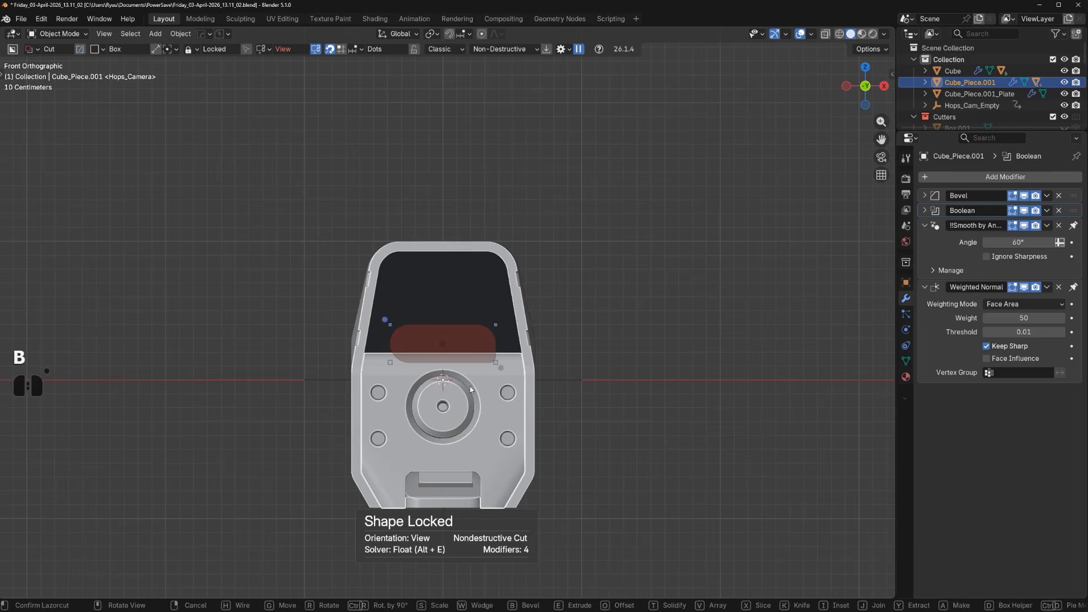
right_click(472, 373)
Draw a view-oriented box cut about 0.80 by 0.30 over the window's lower edge and round its corners
mouse_move(400, 318)
left_mouse_down()
mouse_move(500, 358)
mouse_move(392, 326)
mouse_move(498, 361)
left_mouse_up()
right_click(493, 358)
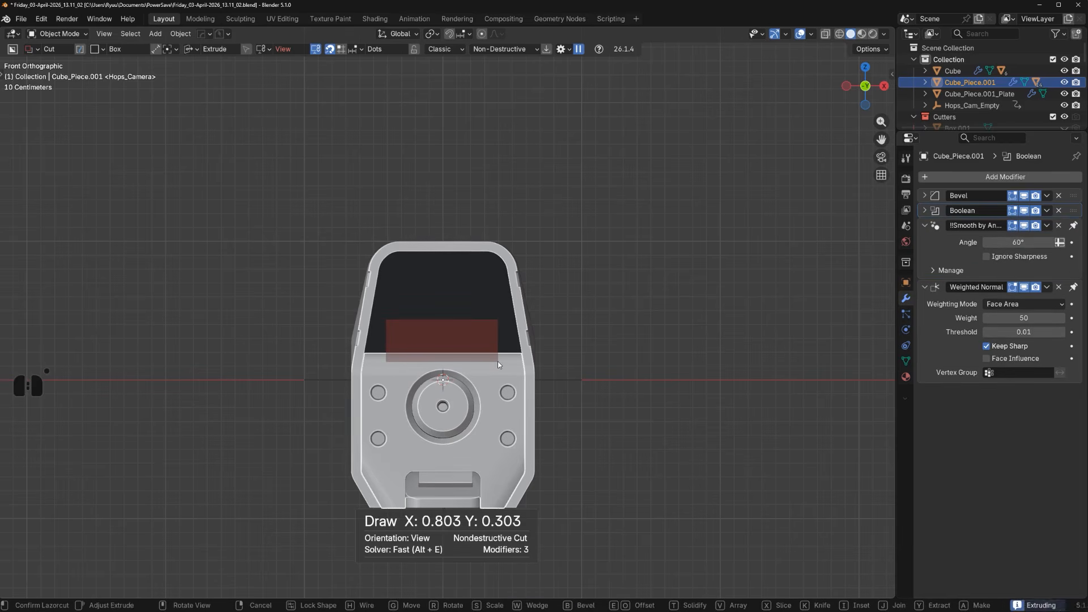
key("b")
mouse_move(497, 360)
middle_mouse_down()
mouse_move(613, 345)
mouse_move(515, 352)
mouse_move(348, 337)
middle_mouse_up()
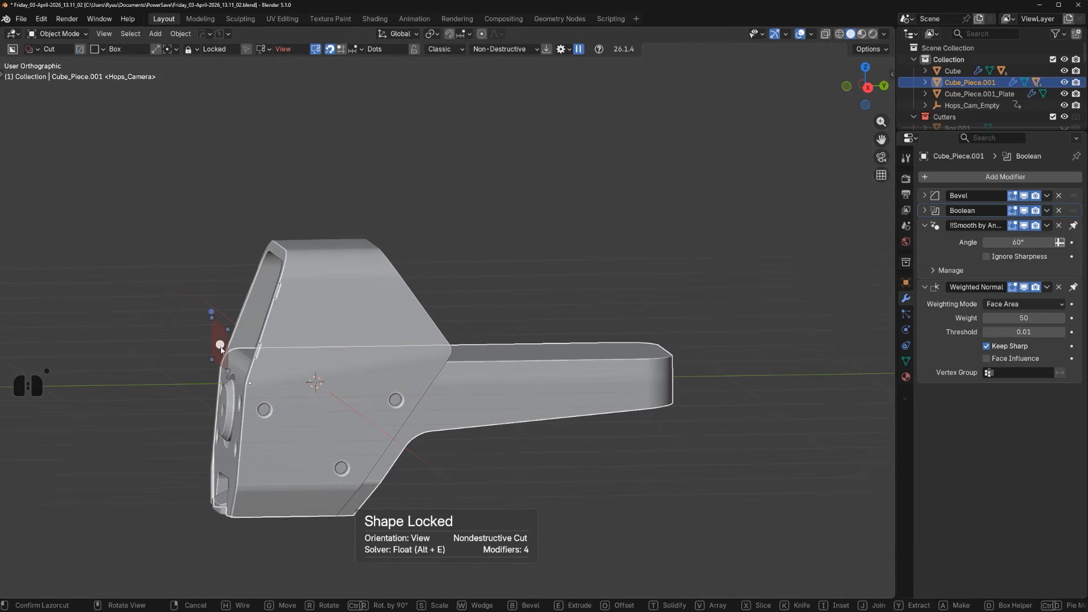
Extrude the rounded box cutter about 2.29 along the top of the body and complete the nondestructive cut
left_click_drag(220, 348, 372, 344)
left_click_drag(508, 346, 534, 347)
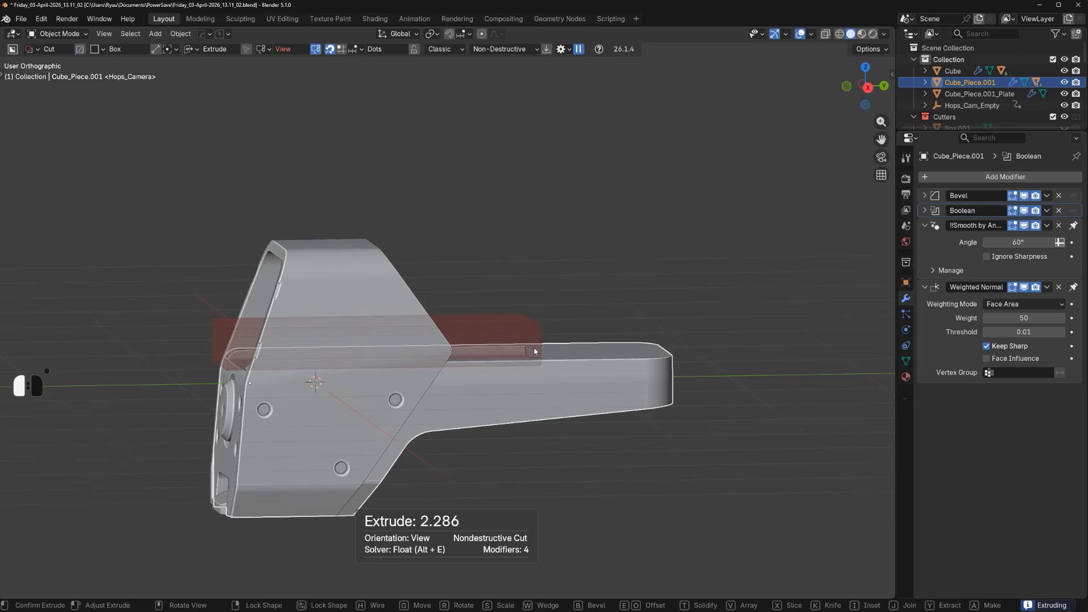
middle_click_drag(402, 347, 495, 356)
scroll(458, 383, "up", 2)
middle_click_drag(392, 425, 480, 333, "shift")
scroll(532, 283, "up", 1)
scroll(532, 283, "up", 3)
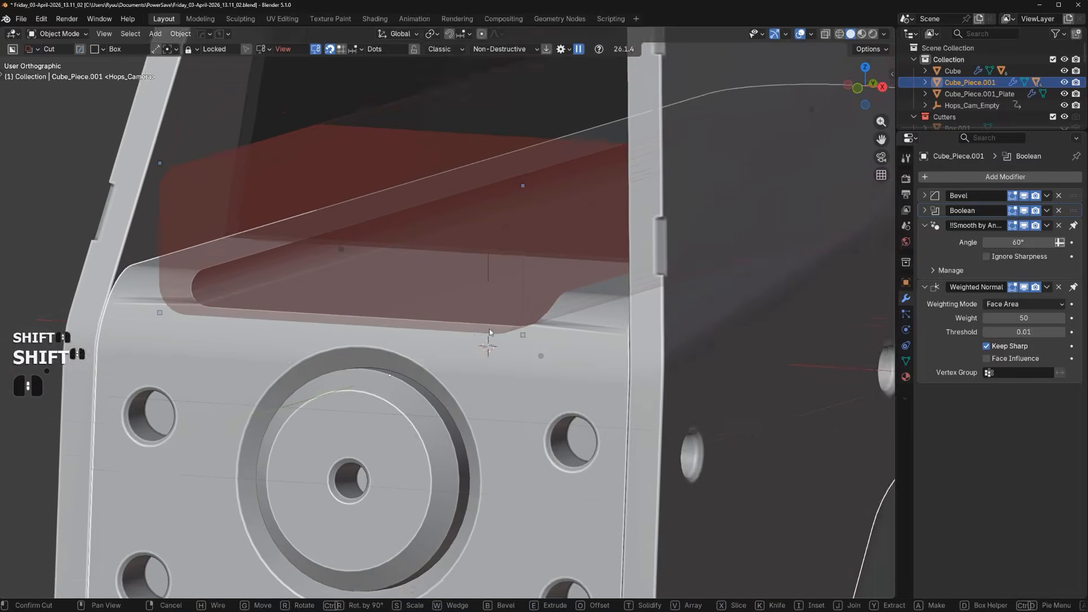
left_click(611, 320)
Add an edge loop across the body's rounded front band, just outside the channel's right corner, with a slide factor of -0.441
scroll(593, 321, "down", 1)
key("Tab")
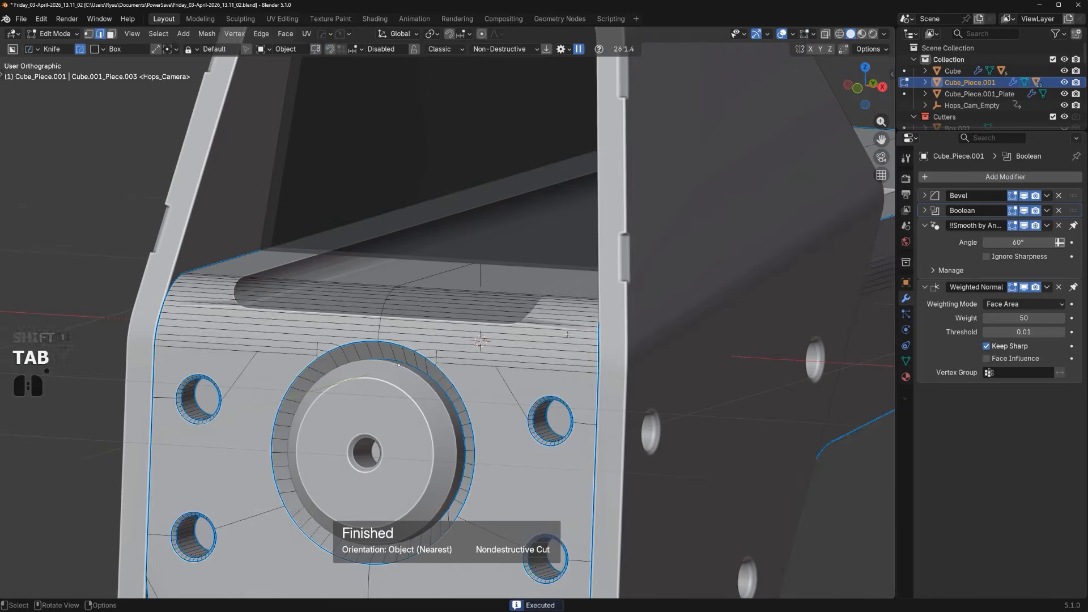
scroll(567, 335, "up", 1)
key("ctrl+r")
left_click(569, 330)
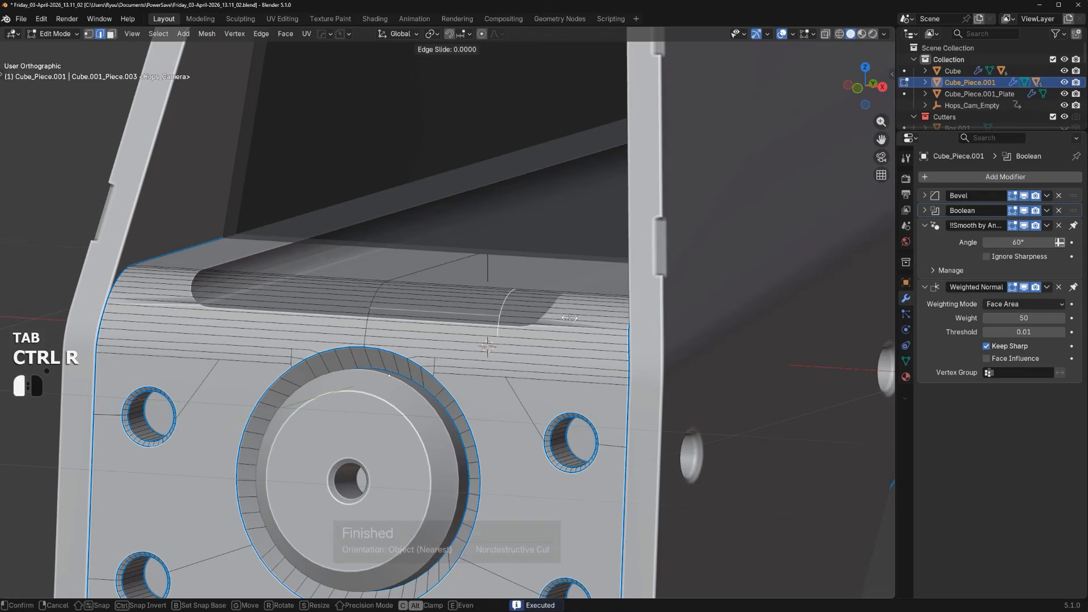
left_click(626, 325)
middle_click_drag(626, 325, 556, 341)
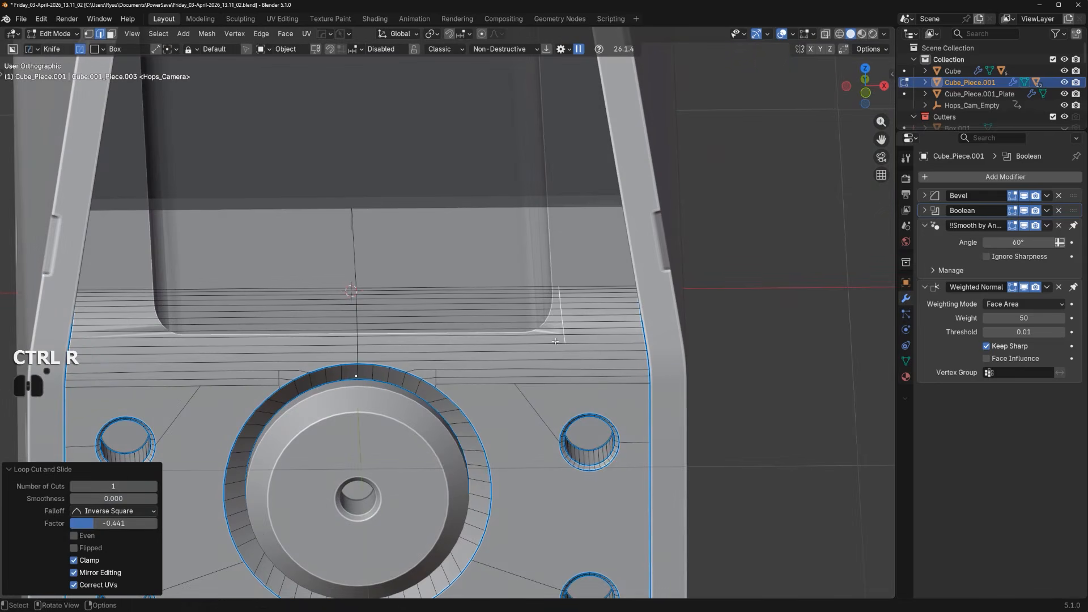
Align the new edge loop to Max on the local X axis and symmetrize the body piece across X
key("alt+a")
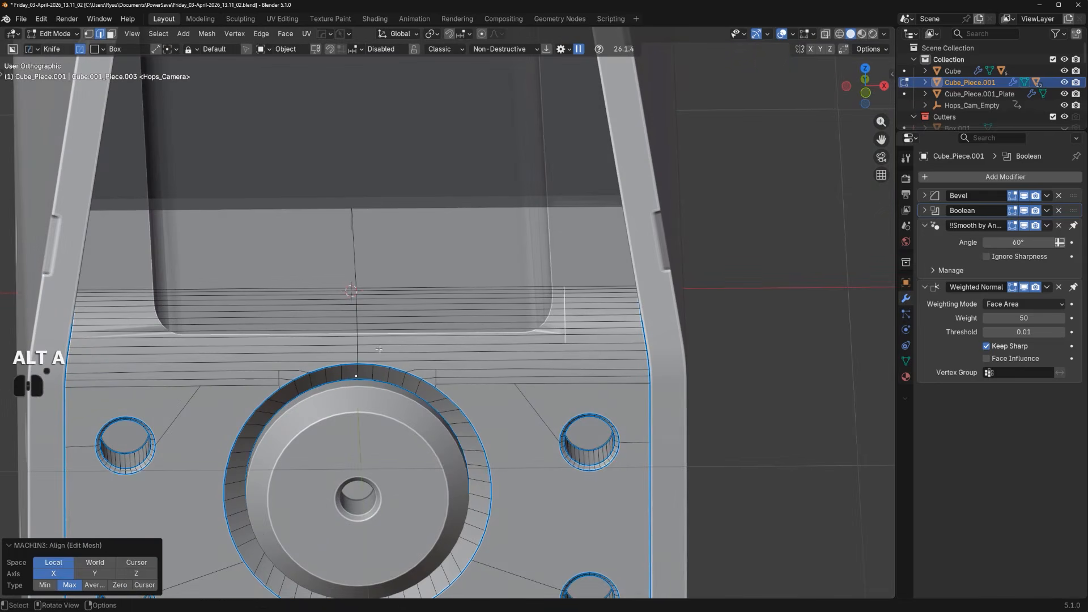
key("alt+x")
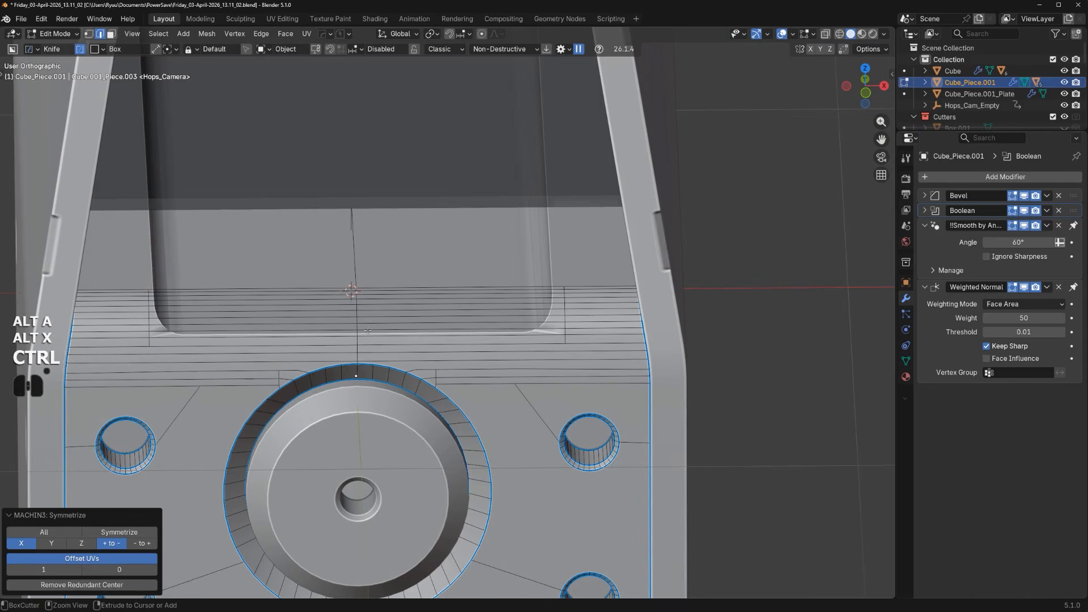
key("ctrl+r")
right_click(387, 320)
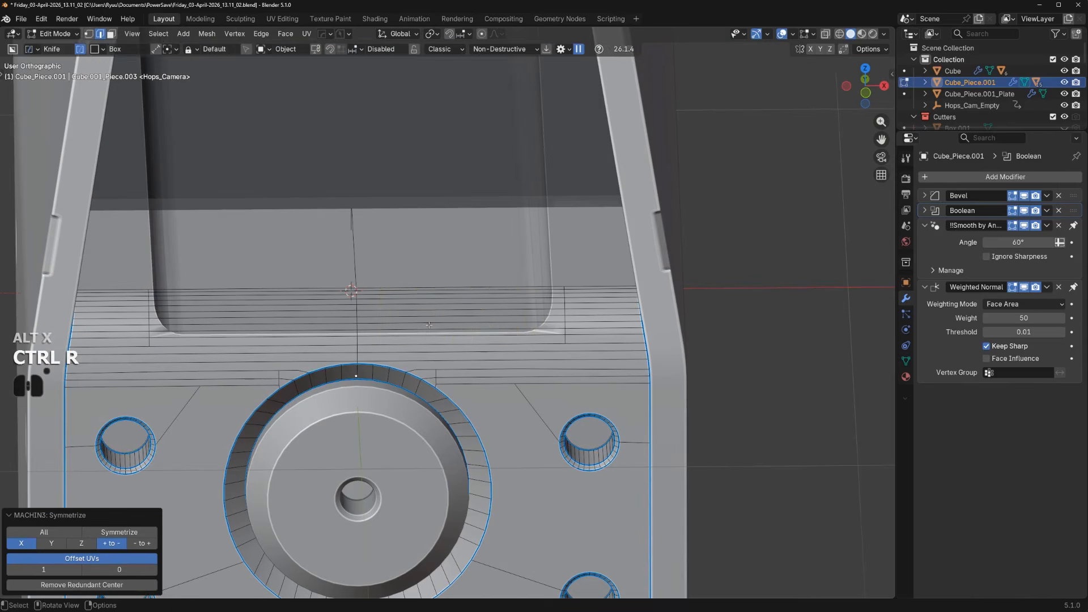
Add another edge loop across the rounded band just inside the channel's right corner, with a slide factor of 0.637
middle_click_drag(387, 320, 498, 332)
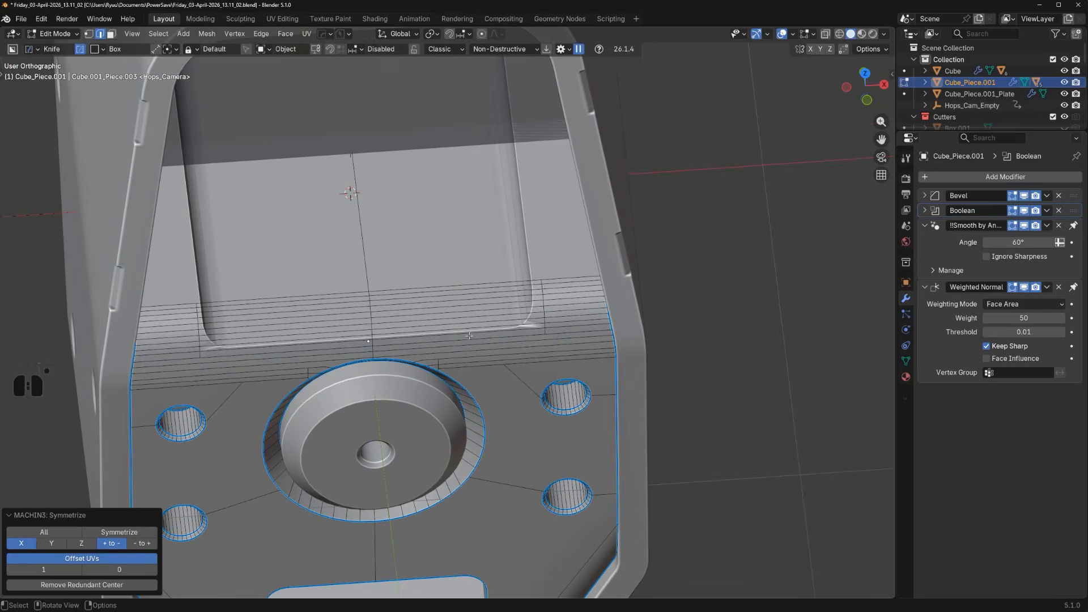
key("ctrl+r")
left_click(497, 320)
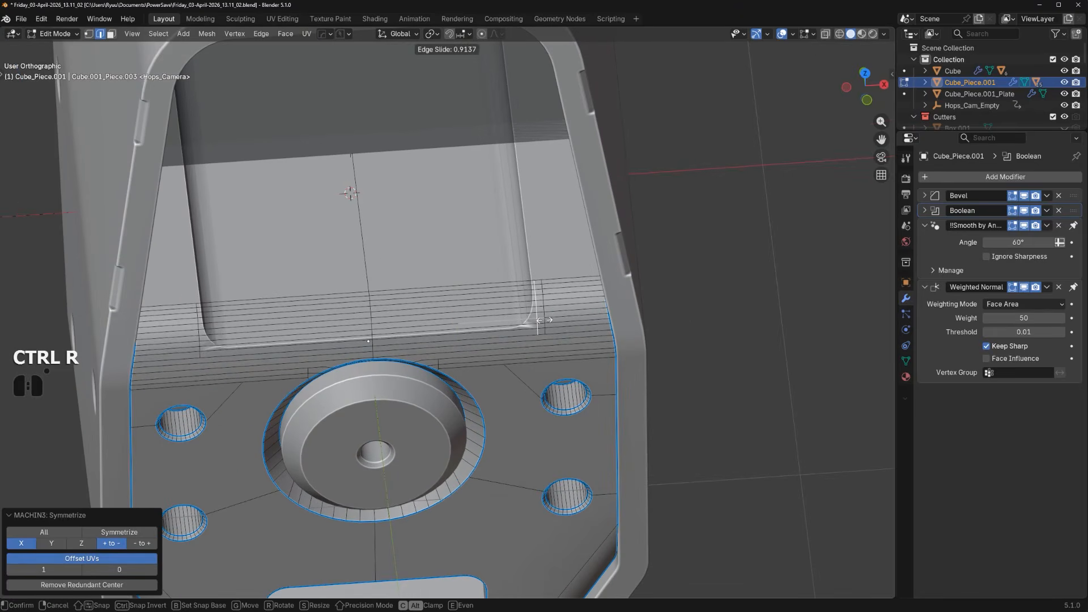
left_click(519, 312)
scroll(519, 312, "up", 4)
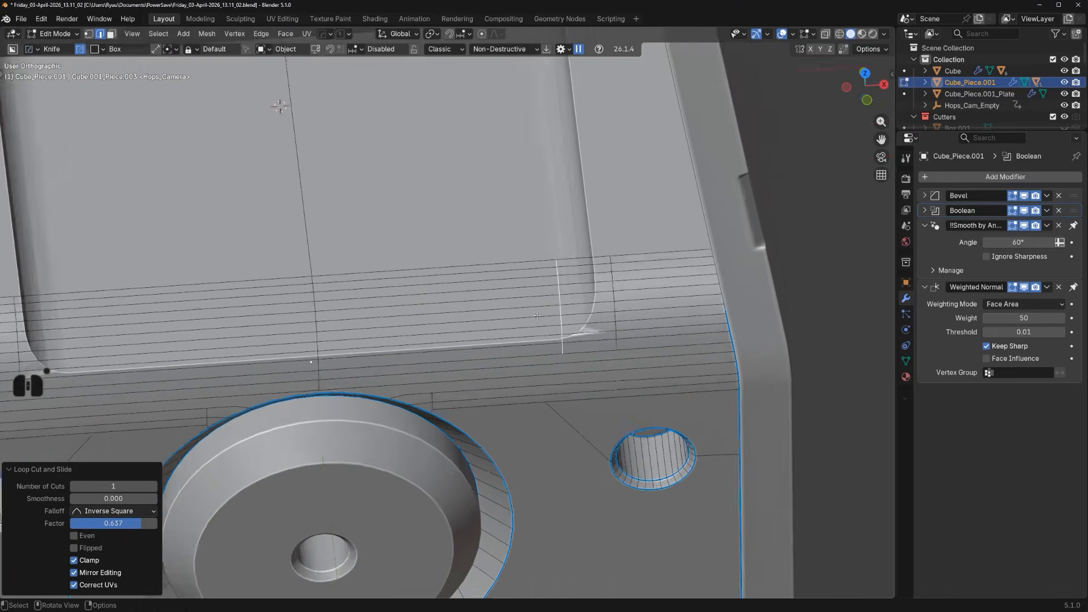
Add four evenly spaced edge loops between the two loops flanking the channel's right corner
key("ctrl+r")
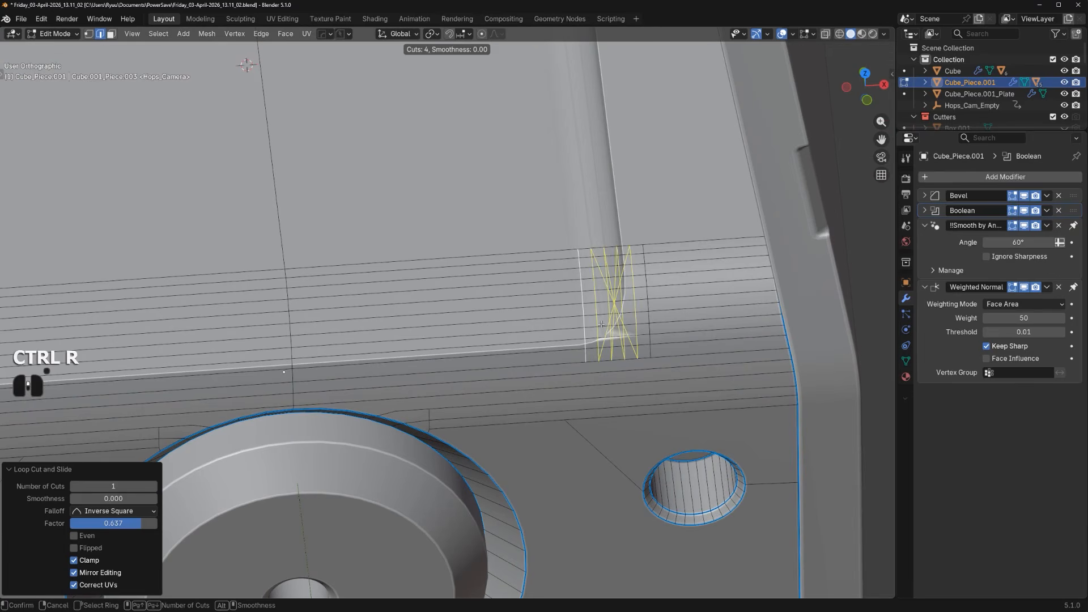
left_click(601, 324)
left_click(603, 327)
right_click(603, 327)
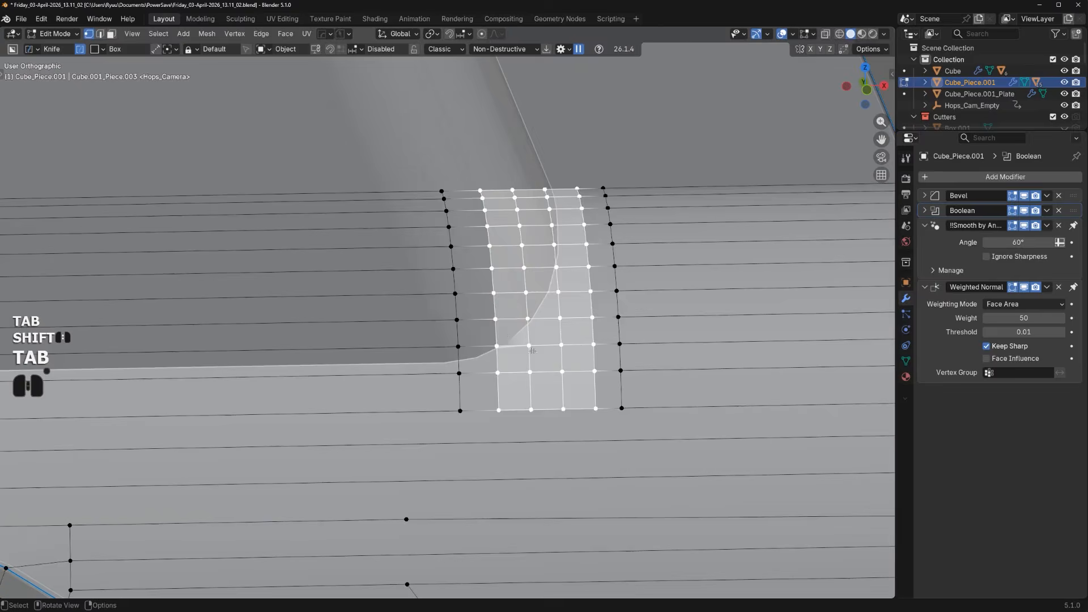
Apply the channel's Boolean on the body piece with Sharpen and open its mesh at the rounded corner for editing
key("q")
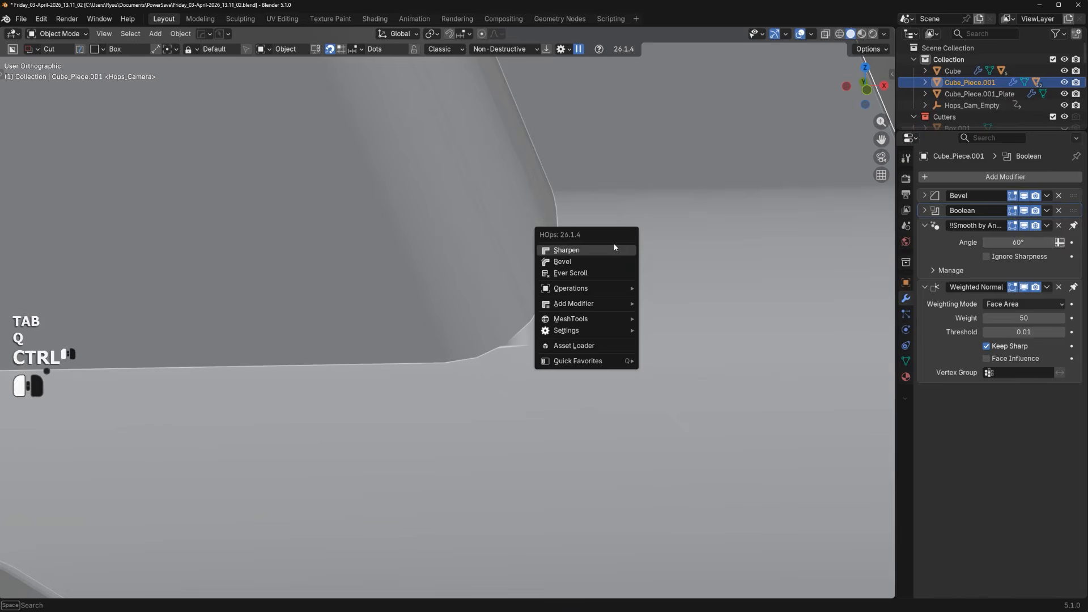
left_click(614, 247, "ctrl")
key("Tab")
scroll(550, 369, "up", 5)
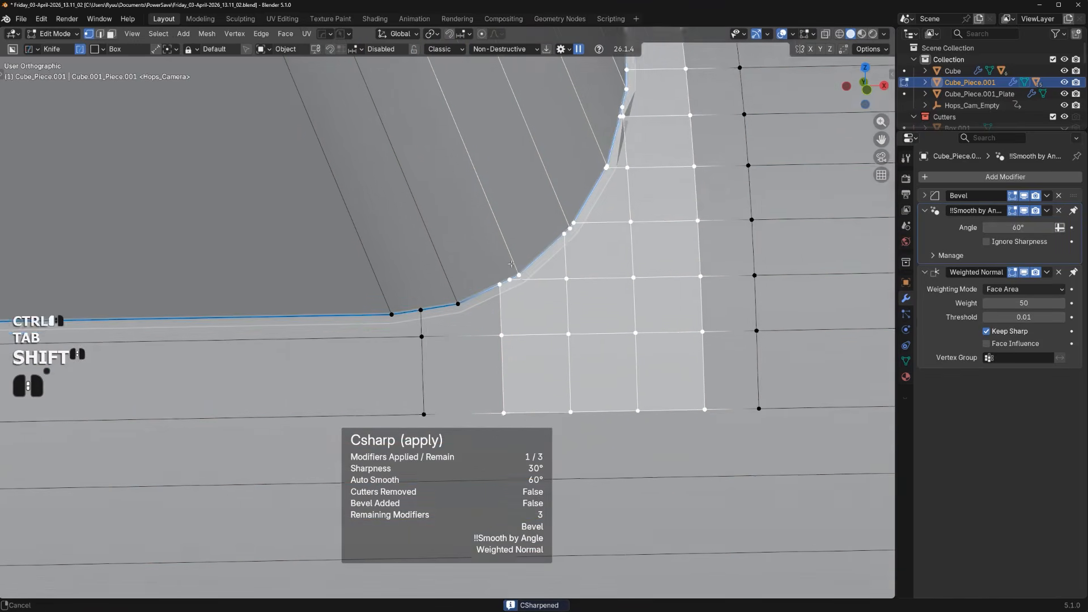
Merge the extra vertices along the lower part of the channel's rounded corner into the neighbouring arc vertices
left_click(532, 260)
left_click(548, 257, "shift")
key("1")
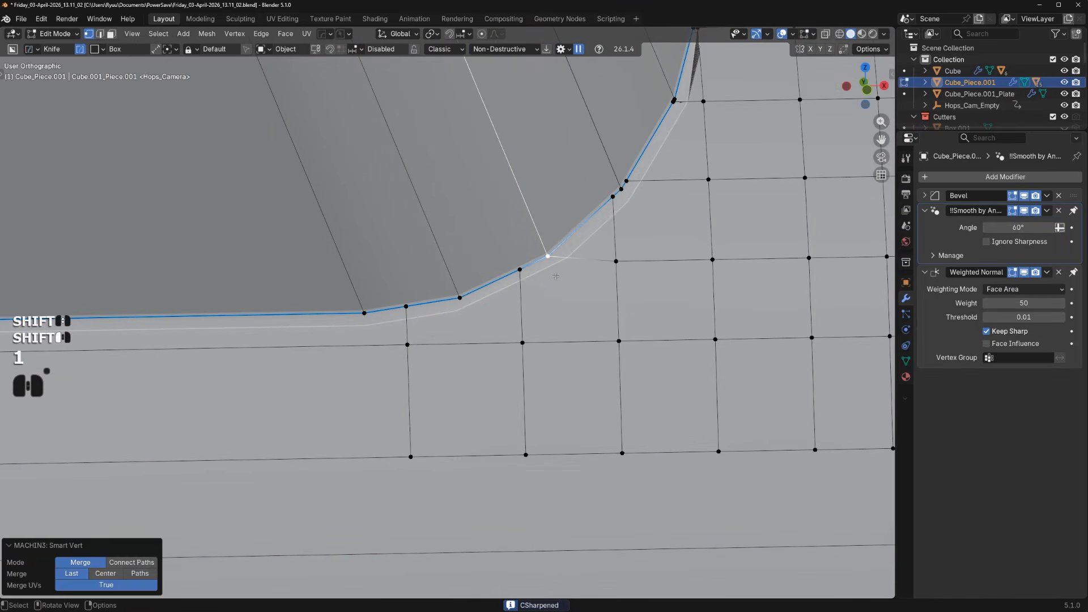
left_click(520, 270)
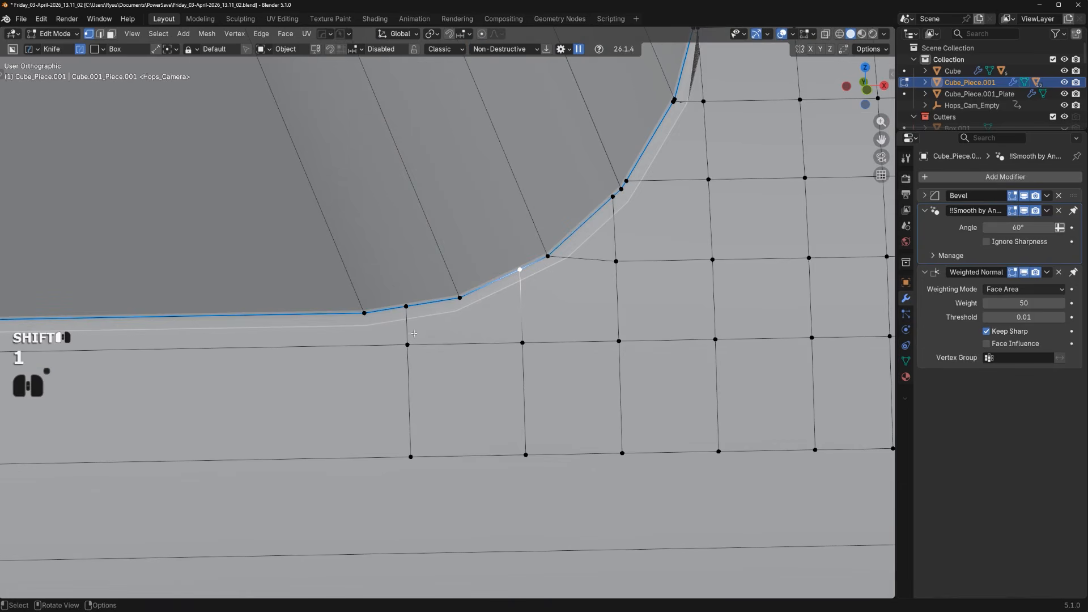
left_click(406, 306)
left_click(364, 313, "shift")
key("1")
middle_click_drag(619, 202, 481, 308, "shift")
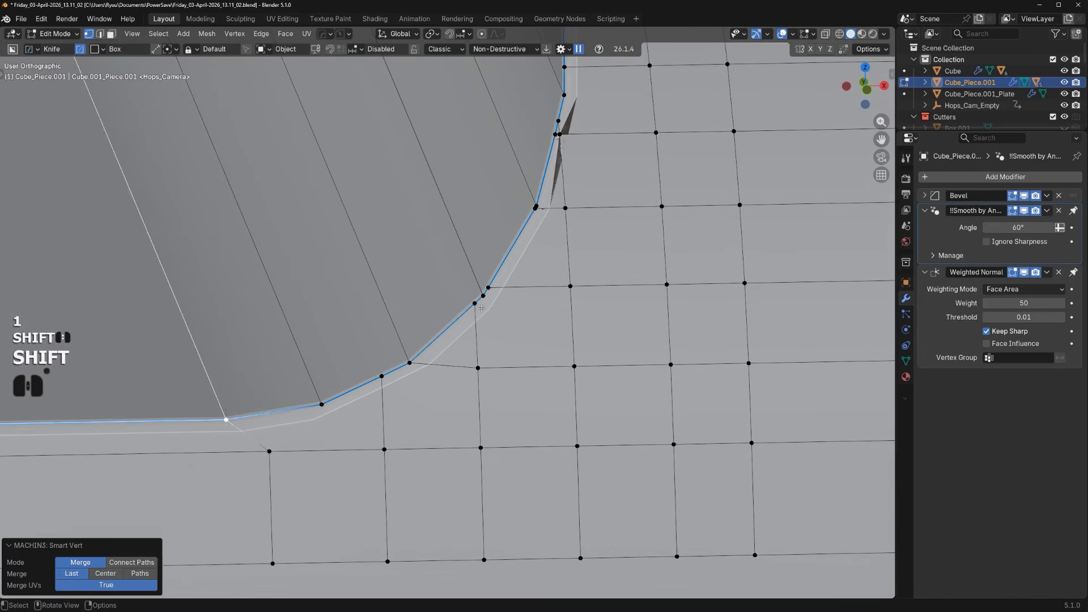
left_click(475, 305)
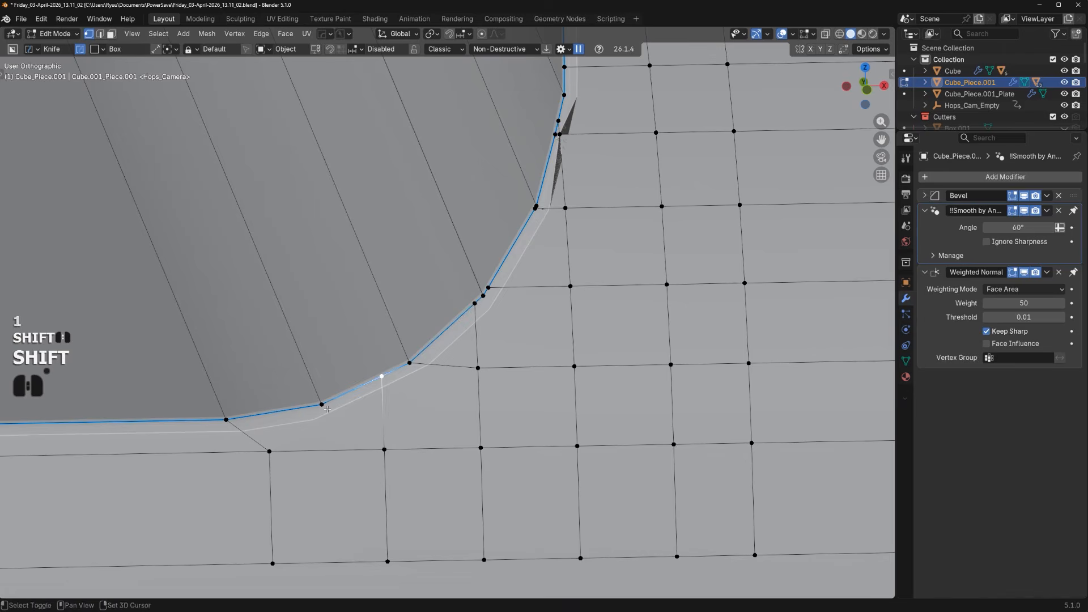
key("1")
Merge the extra vertices along the middle of the channel corner's curve into the nearest arc vertices
left_click(475, 305)
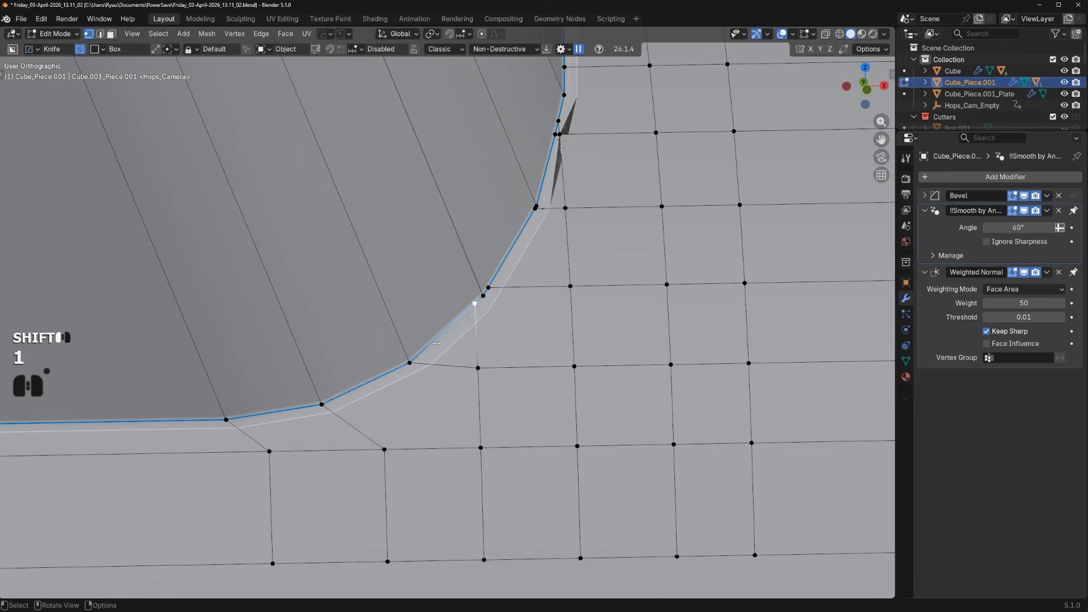
left_click(410, 362, "shift")
key("1")
left_click(486, 289, "shift")
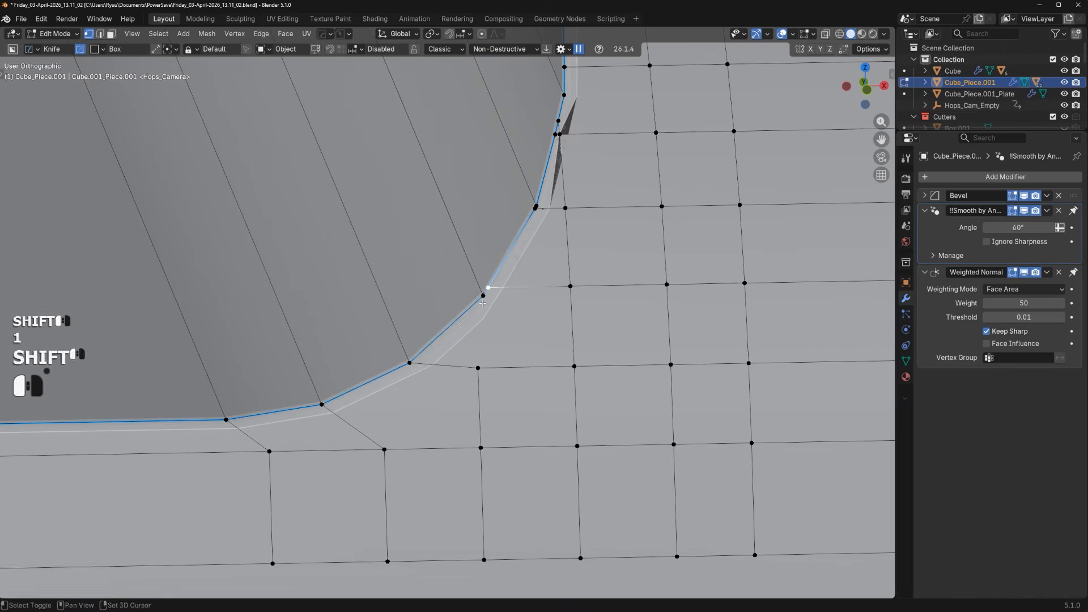
key("1")
middle_click_drag(538, 239, 475, 345, "shift")
left_click(470, 315)
left_click(474, 313, "shift")
key("1")
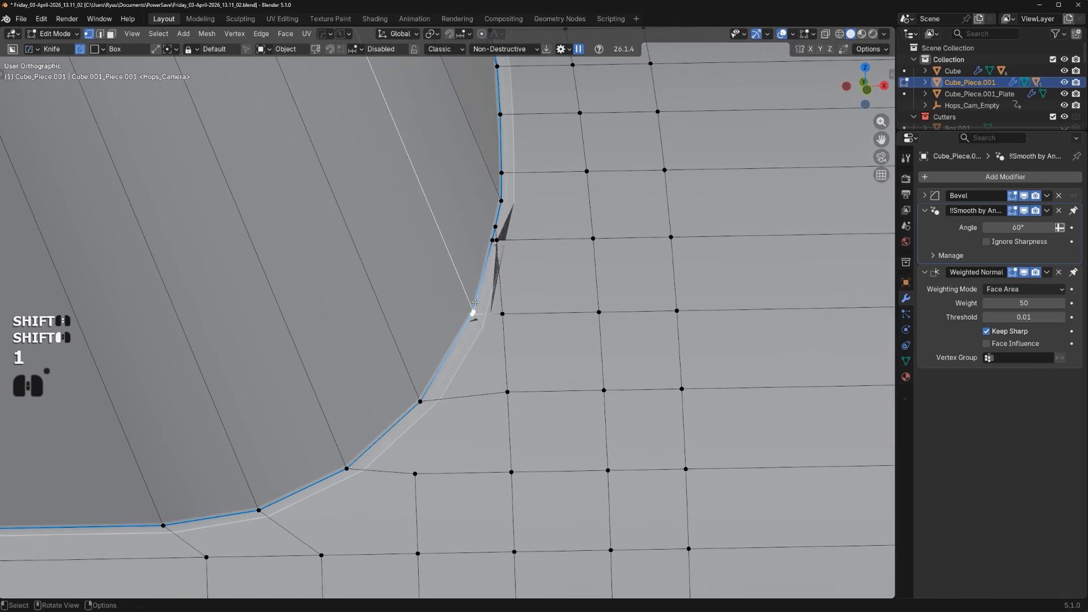
Slide the two grid vertices crowding the corner's side away from the cut edge and merge the extra arc vertex above them
left_click(504, 239)
key("g")
key("g")
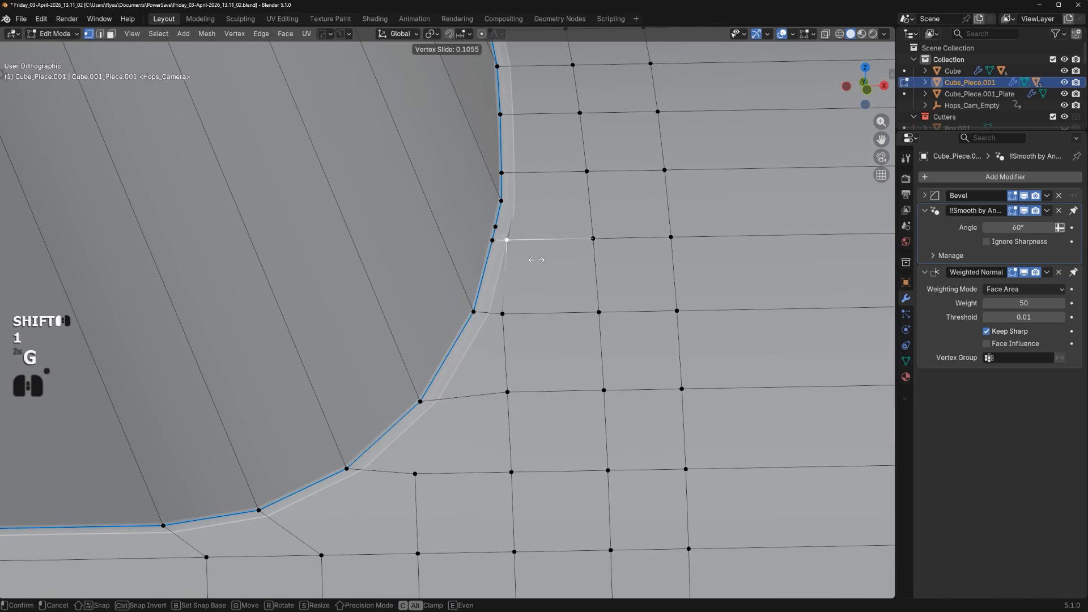
left_click(527, 238)
left_click(502, 312)
key("g")
key("g")
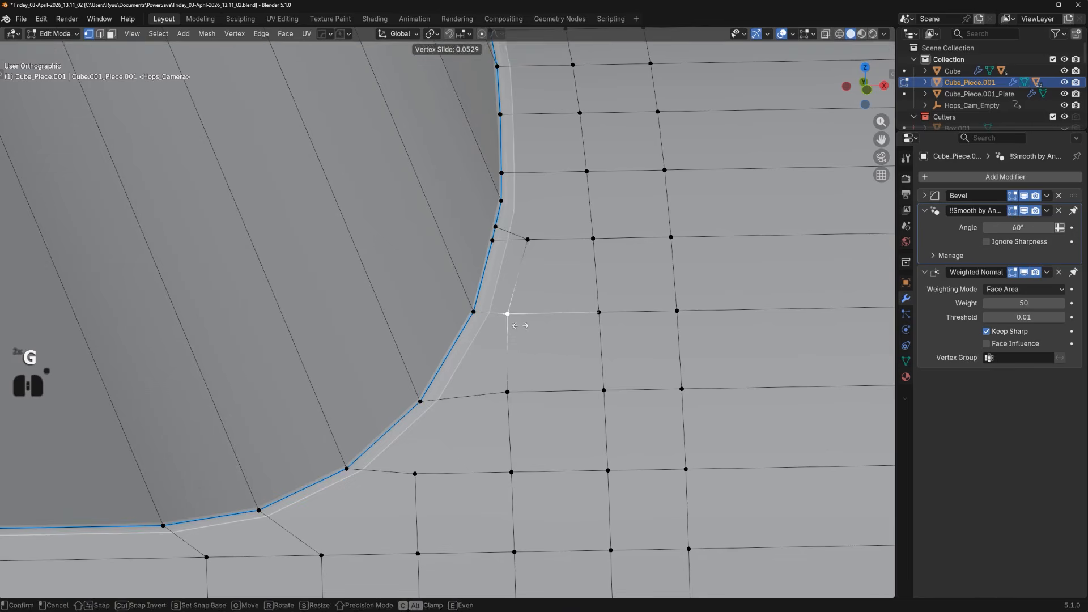
left_click(535, 320)
left_click(498, 221, "shift")
key("1")
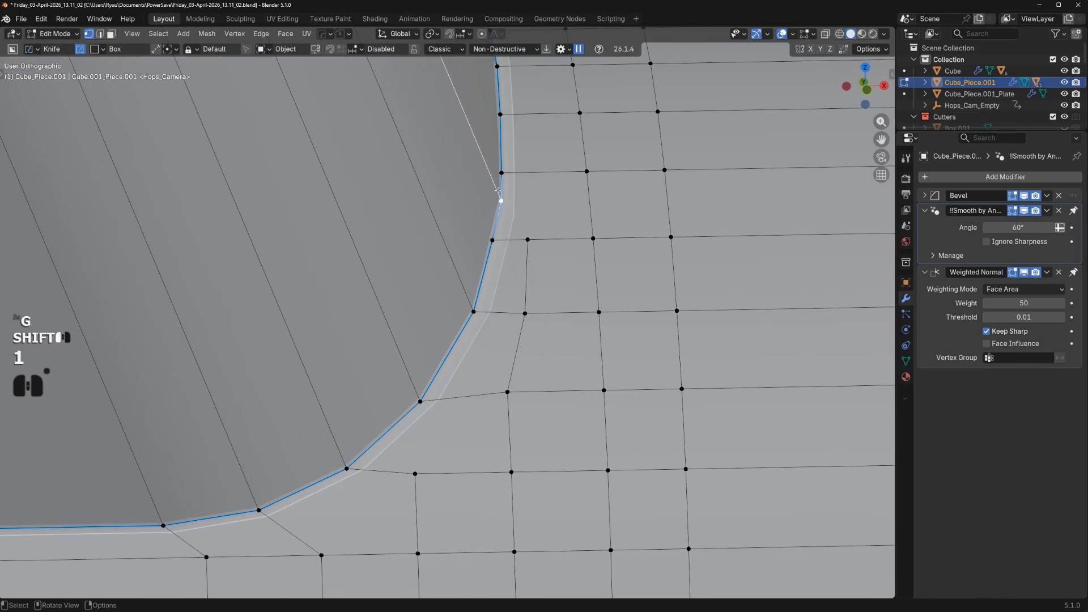
left_click(503, 180, "shift")
key("1")
scroll(506, 259, "down", 5)
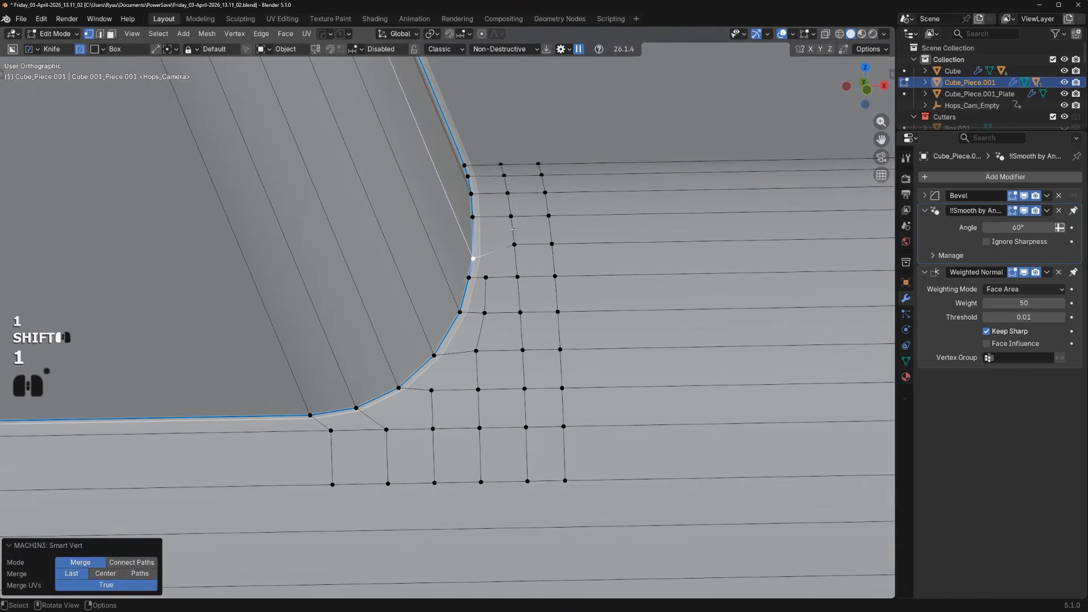
middle_click_drag(506, 259, 496, 280)
key("ctrl+z")
Adjust the body piece's Bevel modifier to a width of about 0.0017
middle_click_drag(484, 246, 468, 251)
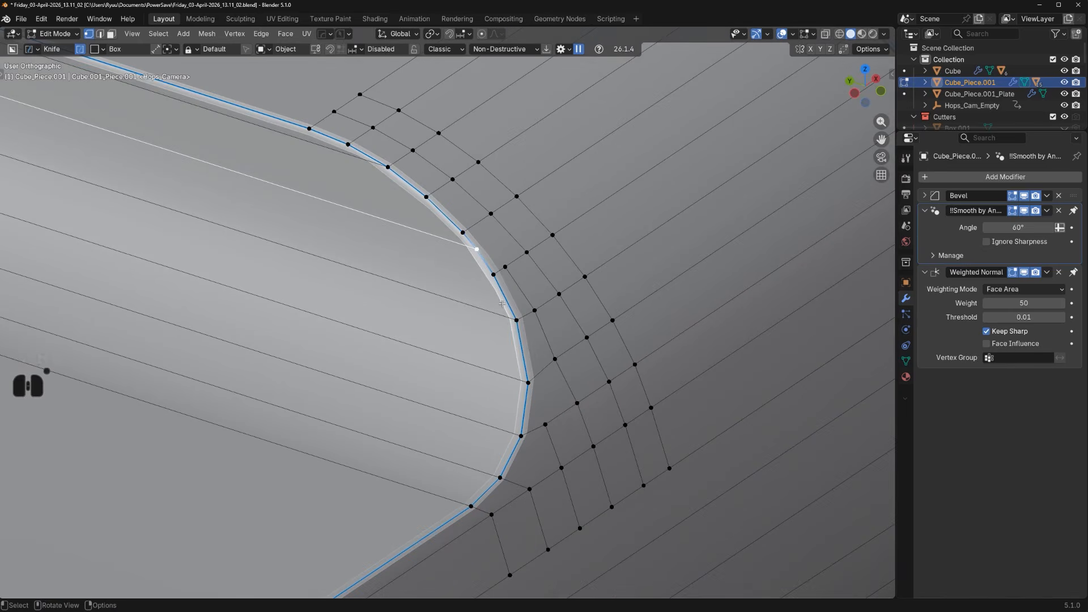
key("Tab")
key("q")
left_click(516, 251)
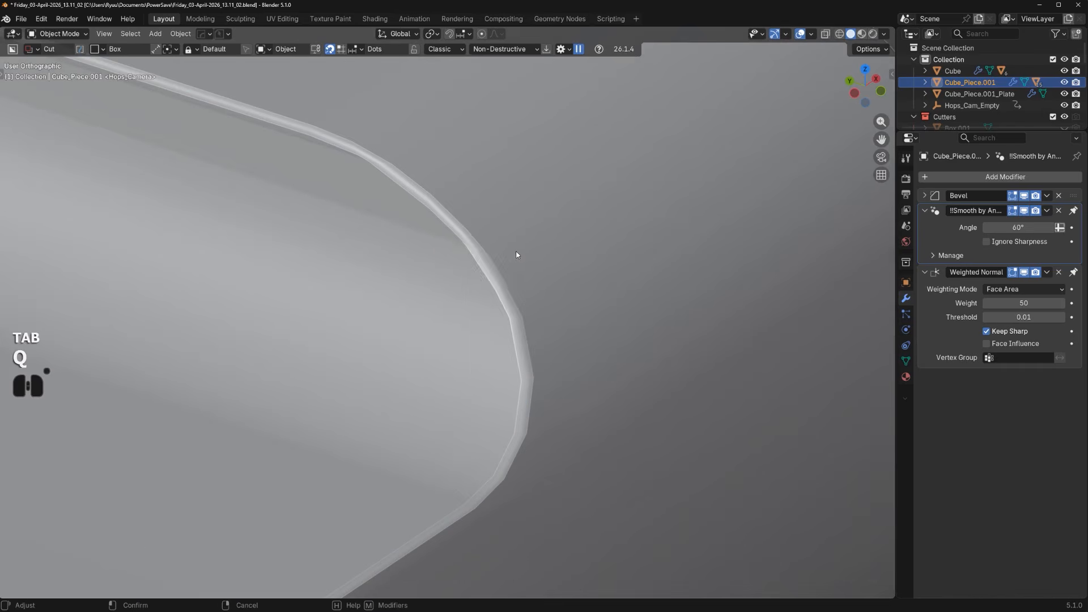
key("shift")
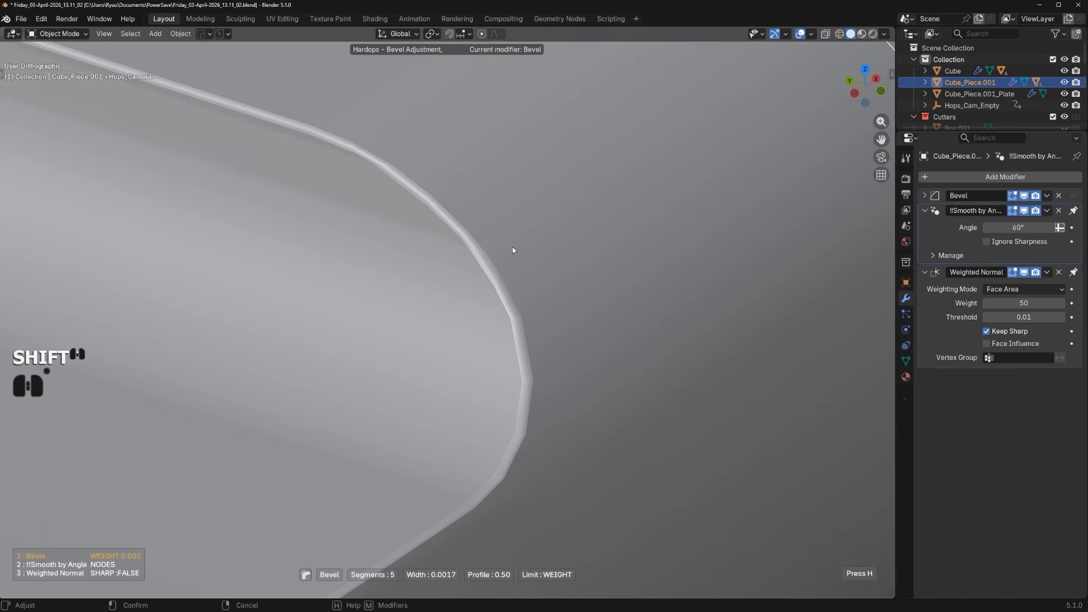
left_click(512, 246, "shift")
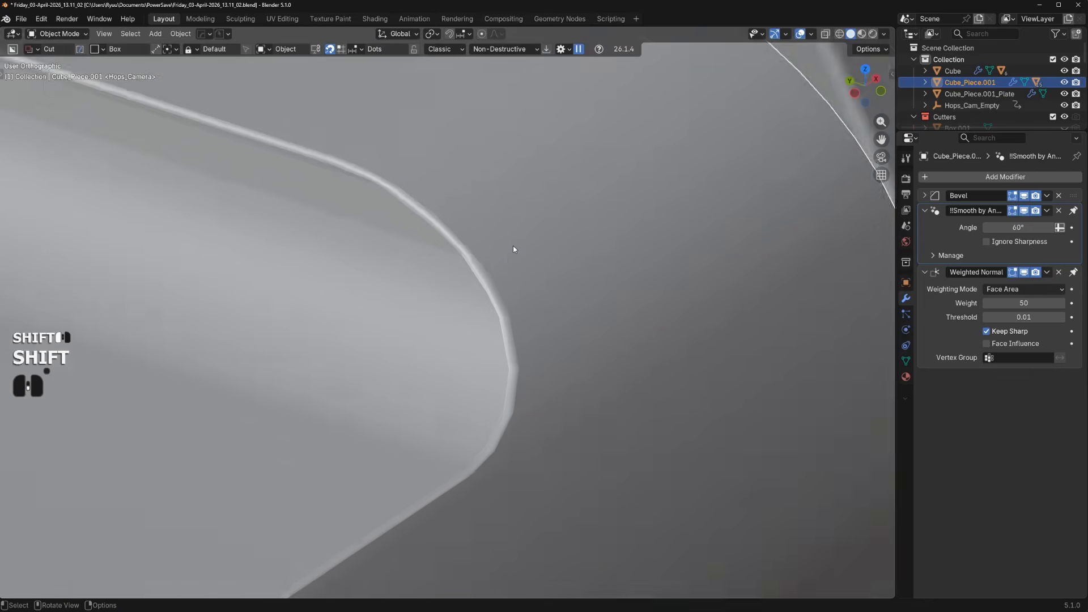
Symmetrize the body piece's mesh to copy the cleaned channel corner to the other side
scroll(512, 246, "down", 9)
middle_click_drag(488, 290, 417, 324)
scroll(390, 342, "down", 3)
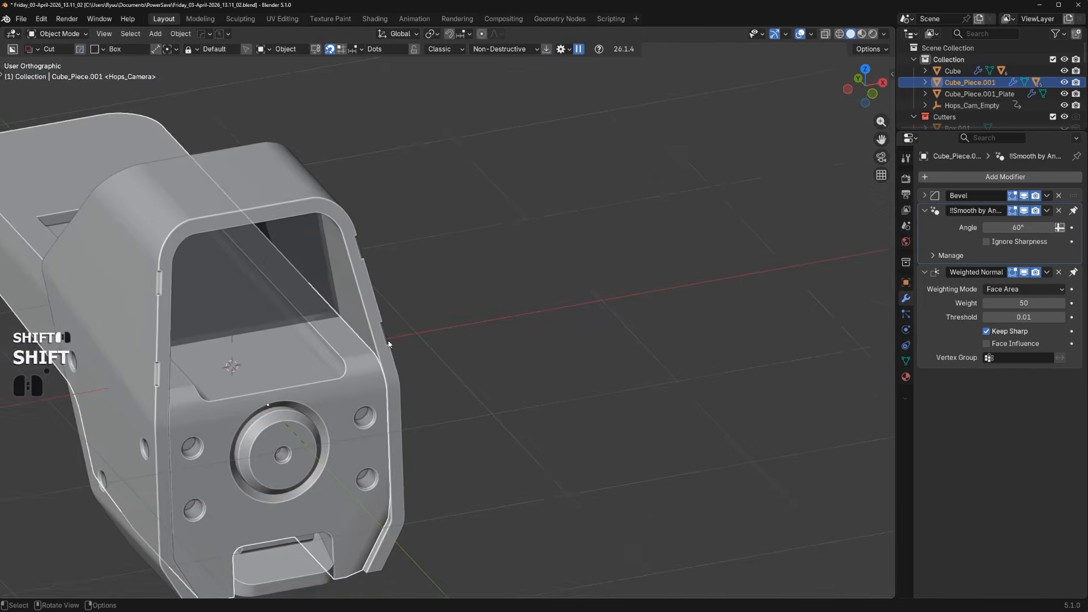
middle_click_drag(388, 344, 433, 347, "shift")
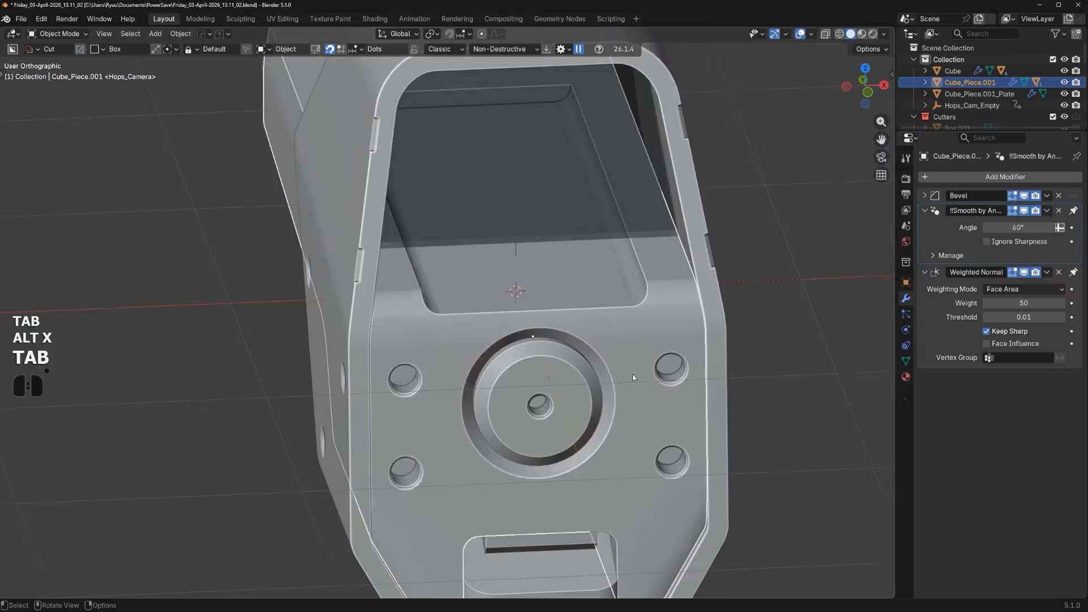
Select the dark glass plate in the front window and isolate it in local view
middle_click_drag(632, 373, 553, 318)
scroll(482, 331, "up", 1)
middle_click_drag(454, 287, 505, 324, "shift")
scroll(482, 331, "down", 2)
middle_click_drag(503, 283, 497, 345, "shift")
left_click(493, 282)
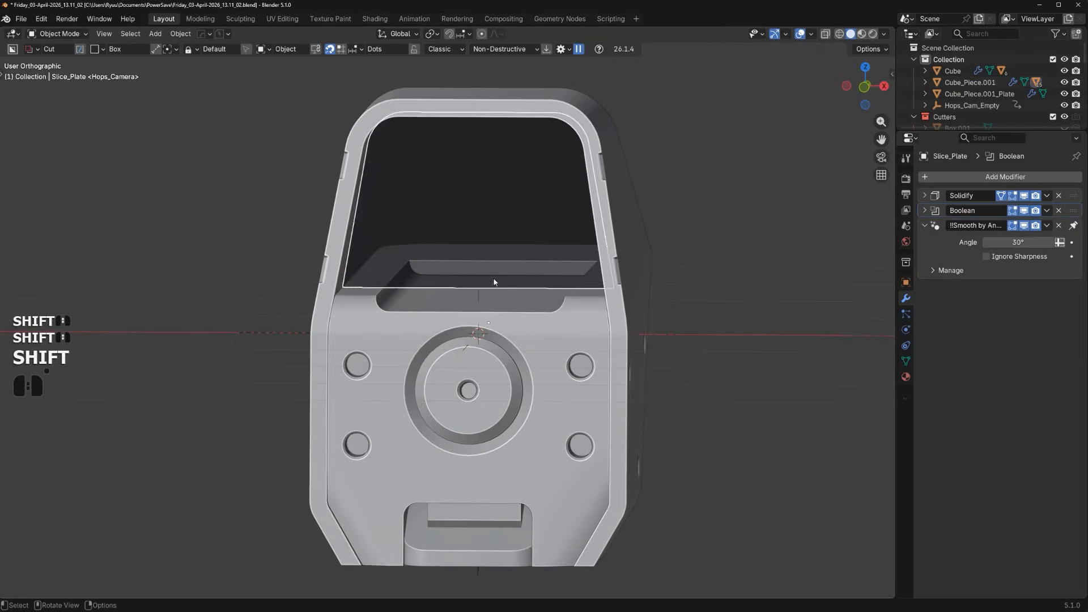
middle_click_drag(494, 283, 442, 368, "alt")
scroll(516, 282, "up", 3)
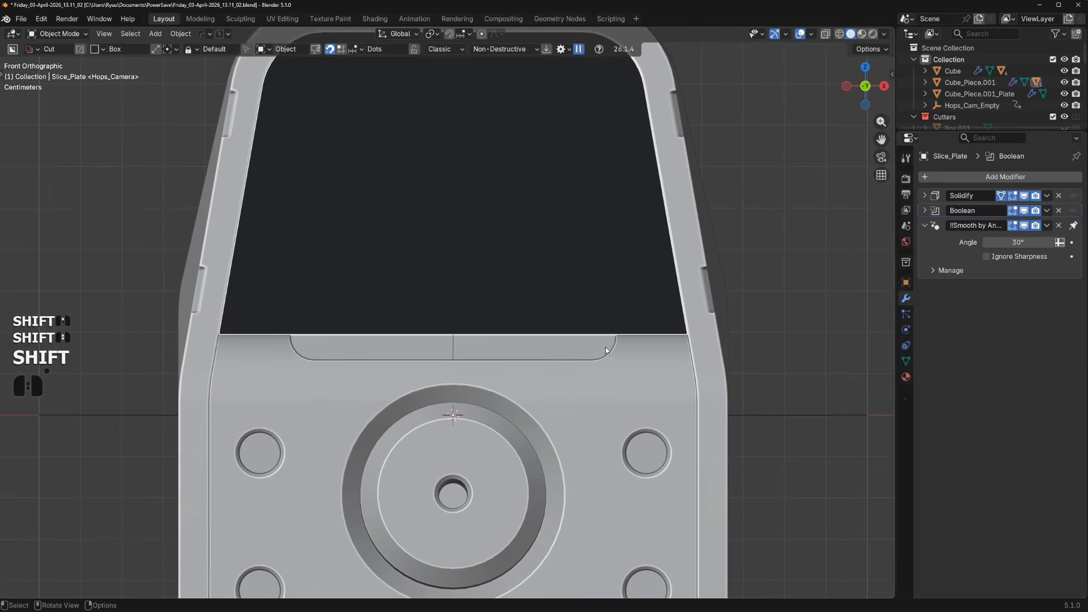
key("KP_Divide")
middle_click_drag(667, 321, 523, 324)
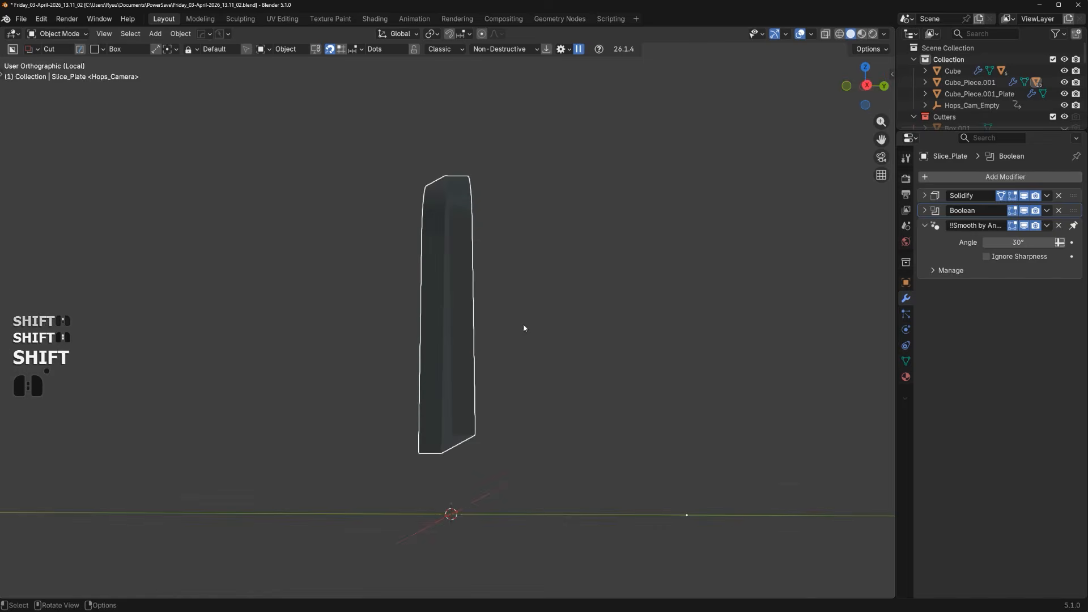
Run Sharpen on the isolated glass plate to apply its Solidify and Boolean modifiers
key("Tab")
key("q")
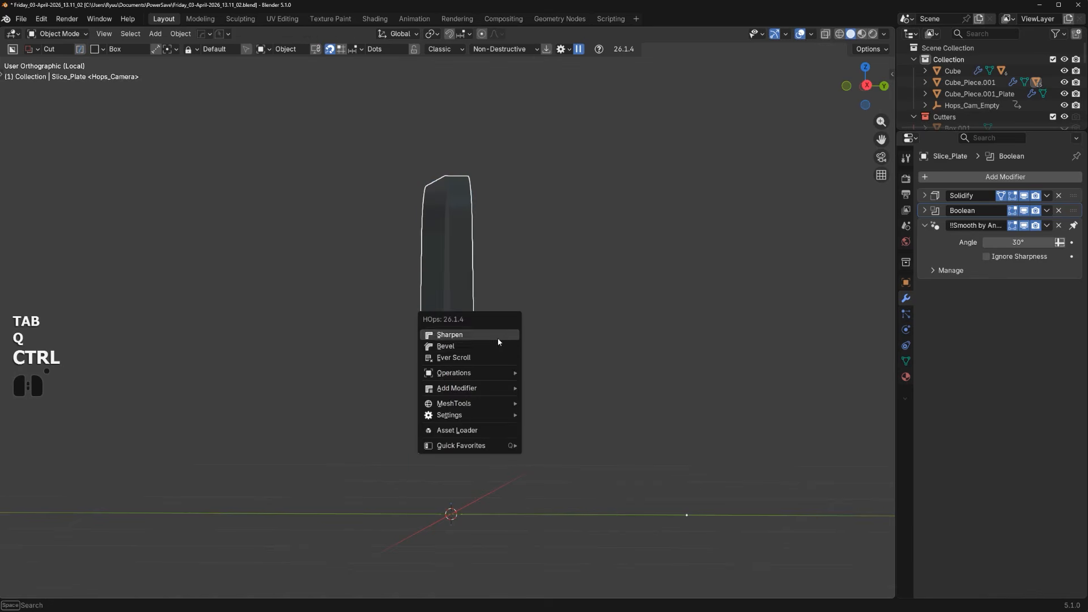
left_click(498, 338, "ctrl")
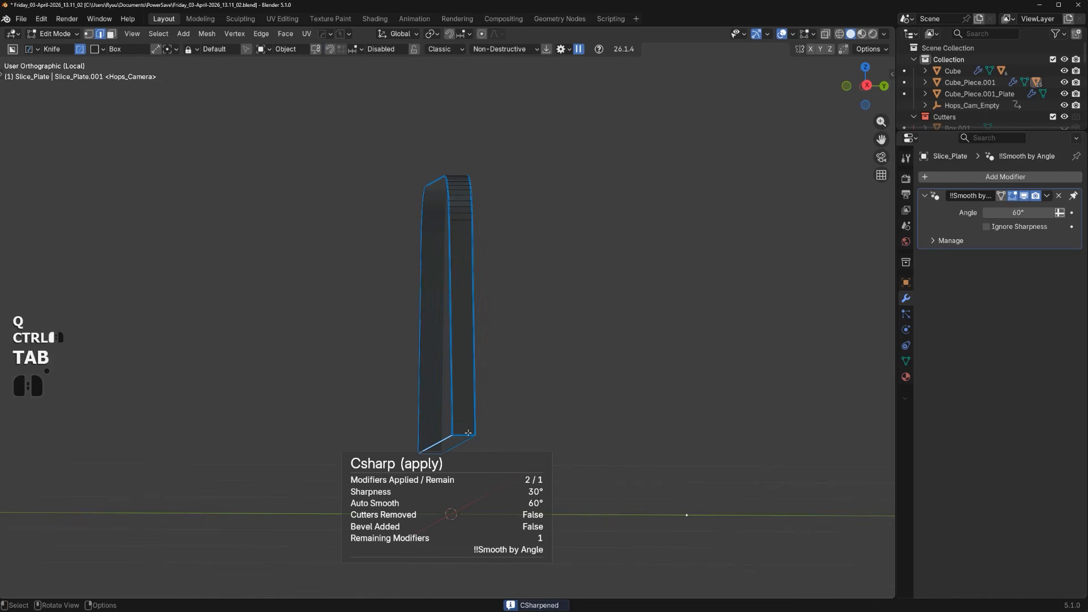
Bevel the glass plate's lower corner edge about 0.0605 m wide with 11 segments and mirror it to the opposite corner
key("ctrl+b")
left_click(519, 438)
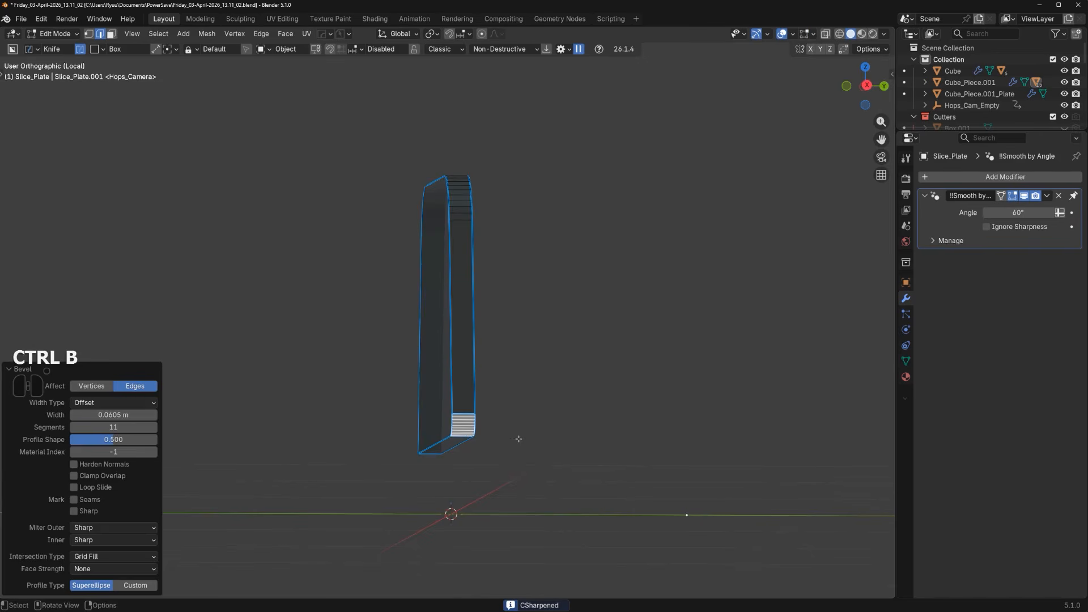
middle_click_drag(518, 438, 626, 432)
key("alt+x")
key("Tab")
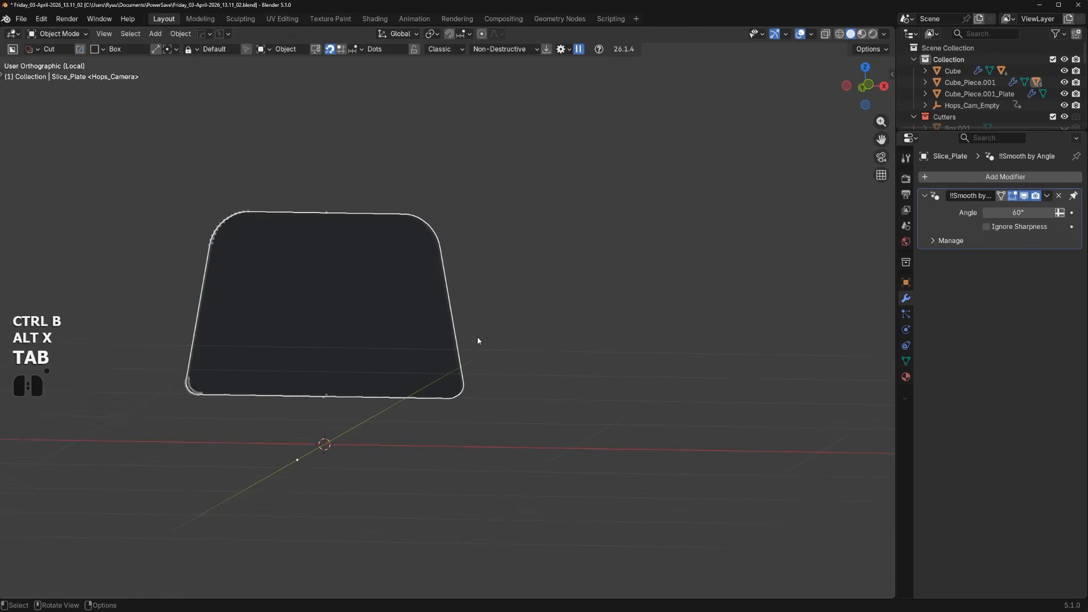
Leave local view, set the glass plate's origin to its geometry, and scale the plate to about 0.989
key("KP_Divide")
middle_click_drag(513, 363, 512, 397, "shift")
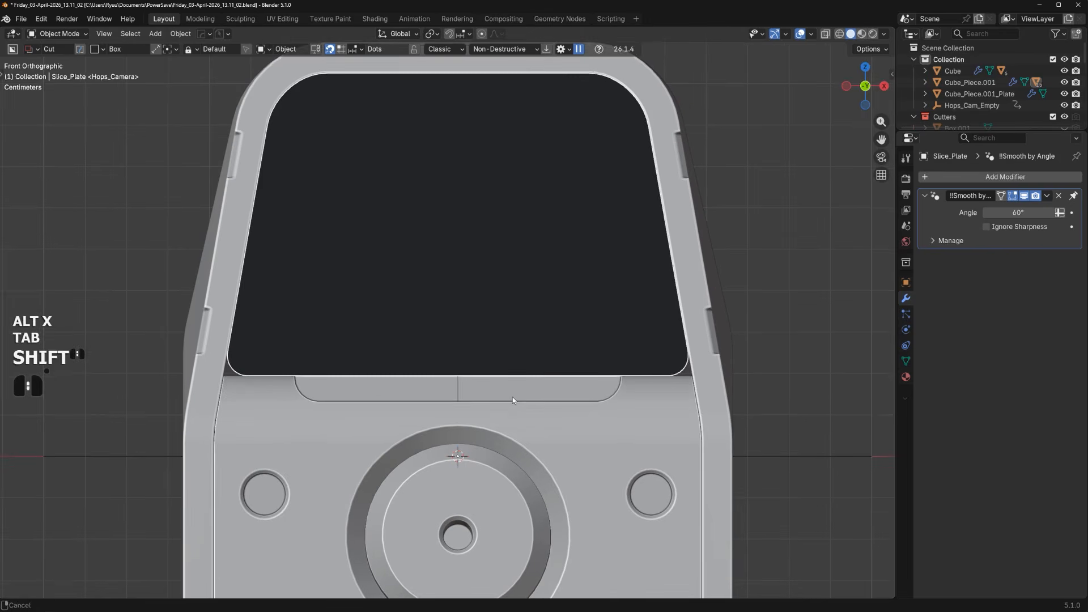
key("s")
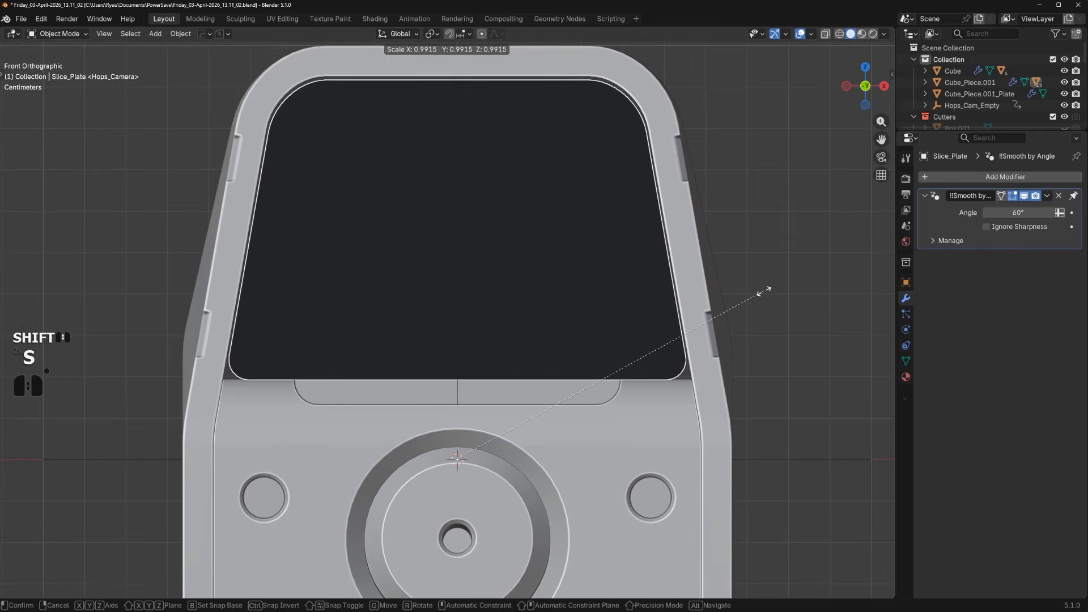
right_click(765, 293)
key("shift+s")
left_click(743, 369)
key("s")
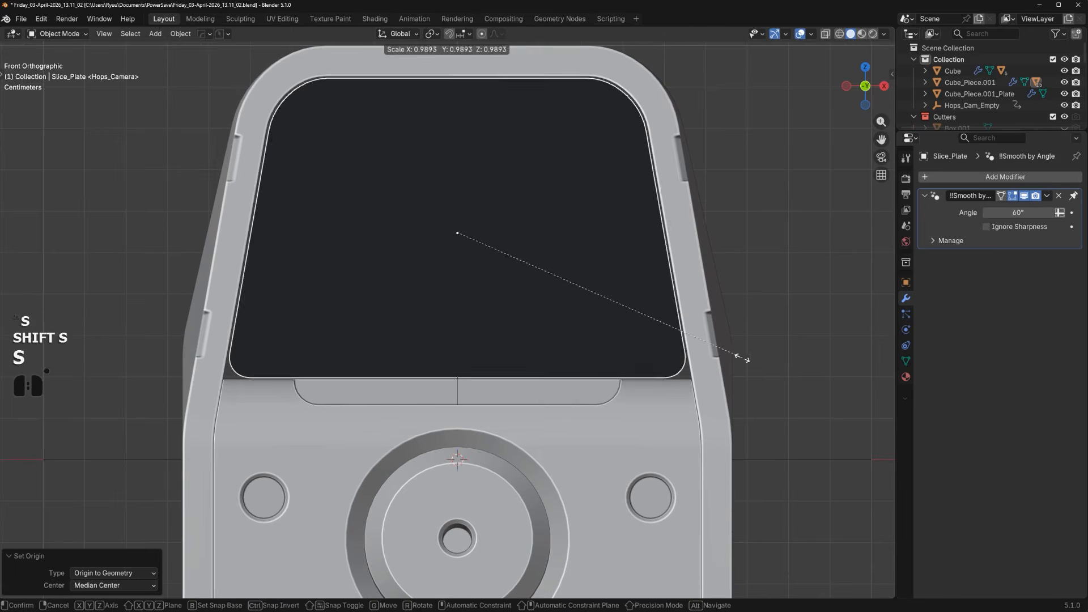
left_click(736, 350)
Isolate the plate, add one centred loop cut around its rim, and bevel that loop by about 0.0161 m
key("KP_Divide")
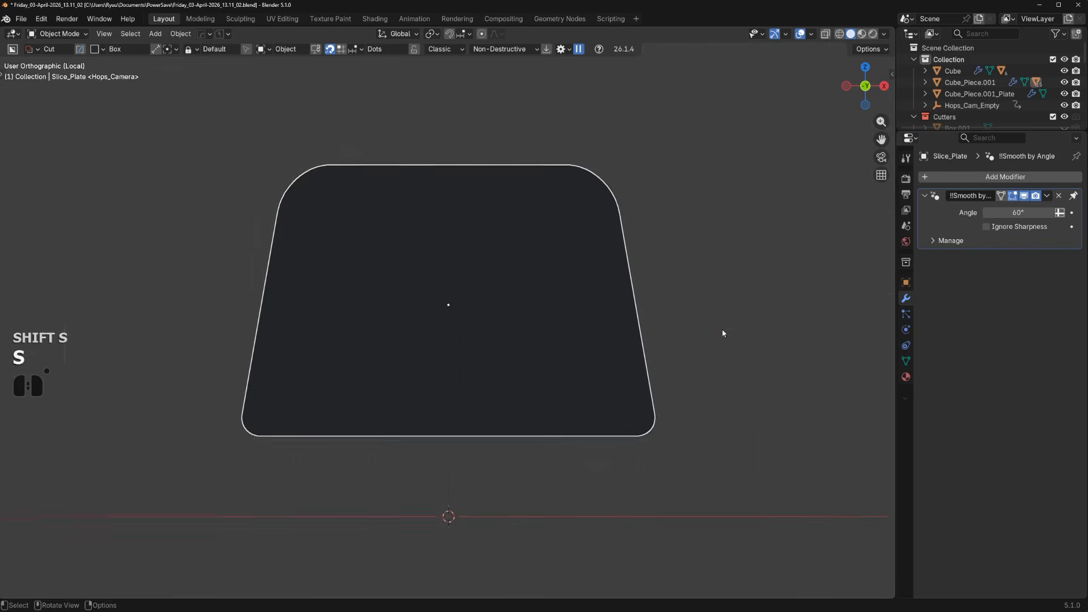
middle_click_drag(721, 333, 544, 369)
key("Tab")
middle_click_drag(541, 330, 544, 323)
key("ctrl+r")
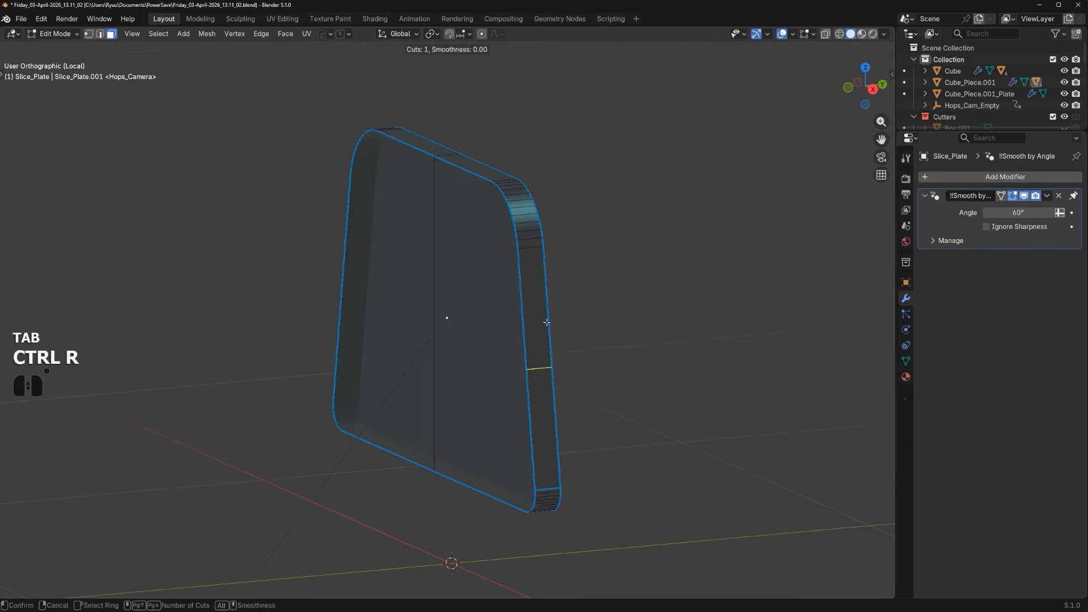
left_click(538, 248)
right_click(652, 297)
key("ctrl+b")
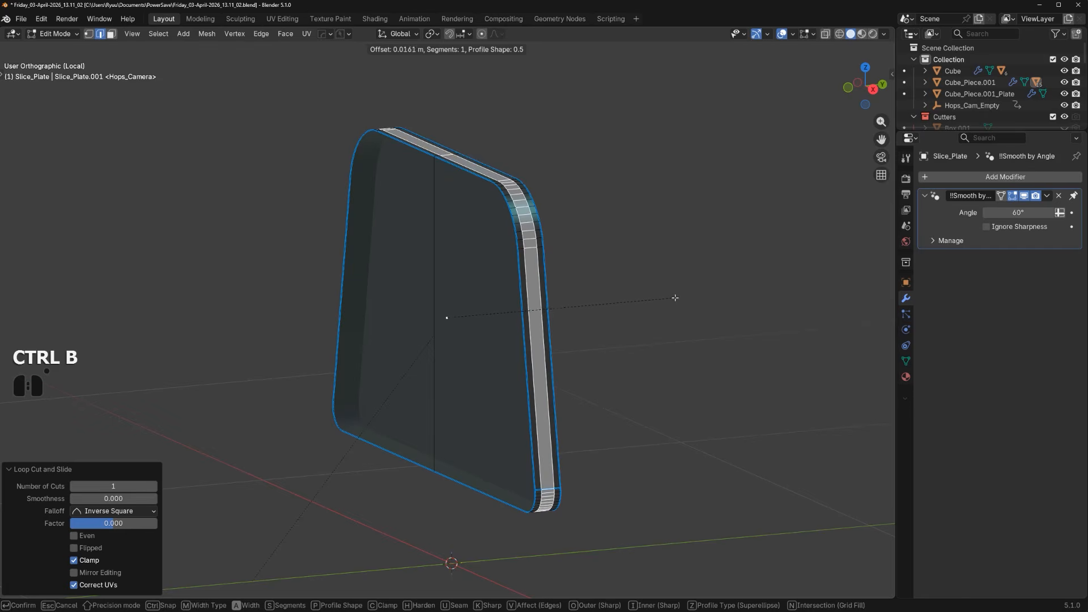
left_click(675, 298)
Run Panel Face on the plate's central rim strip with a depth of -0.019 and return to the full model
key("q")
left_click(658, 375, "alt")
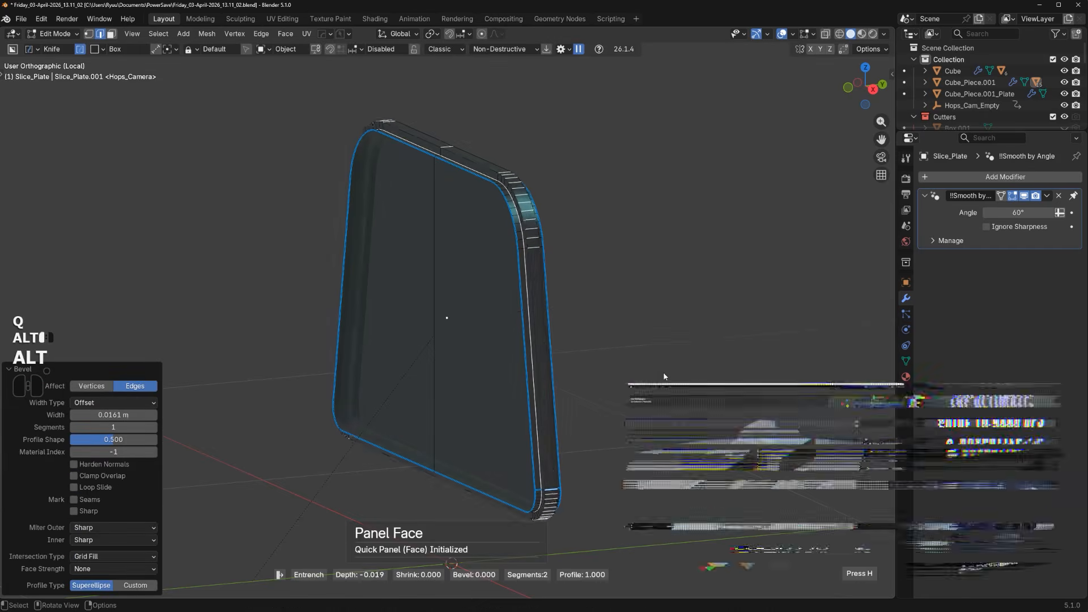
key("Tab")
key("slash")
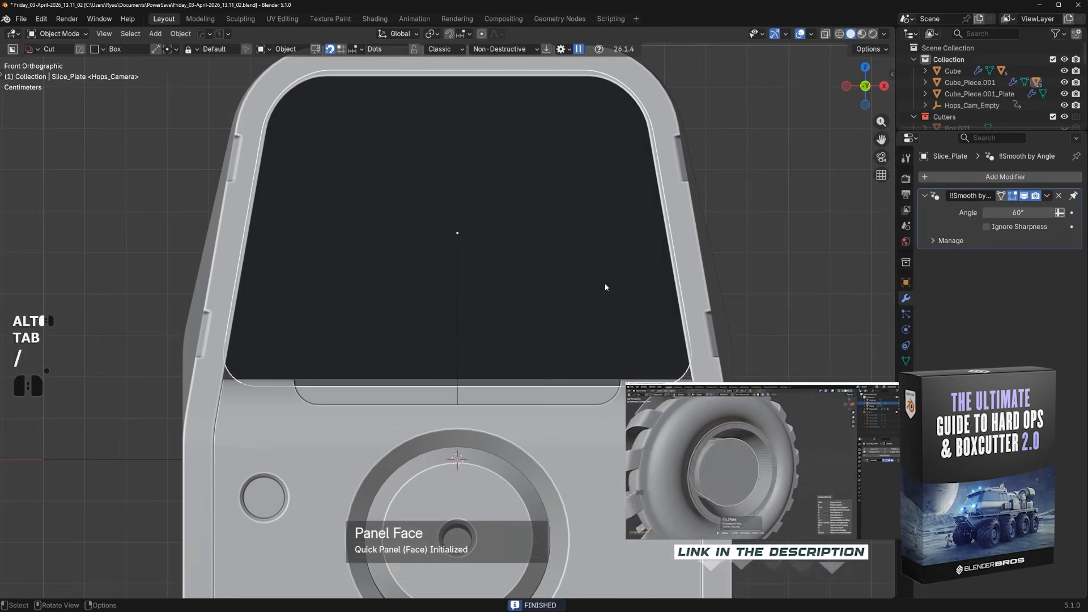
Add a 30° Bevel modifier to the glass plate with 3 segments and a width of about 0.0037
key("q")
left_click(610, 301)
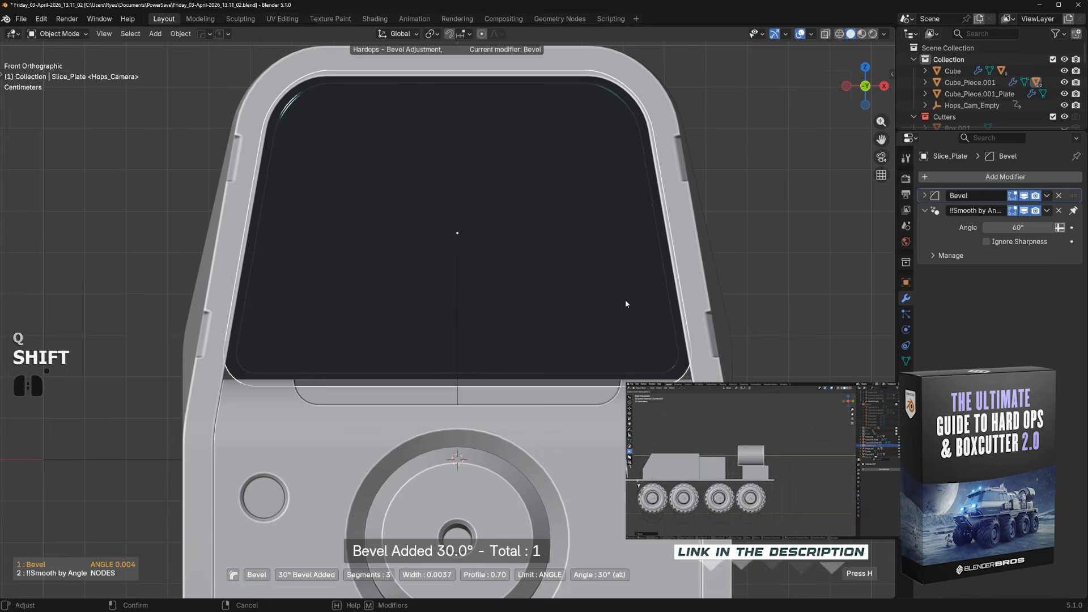
left_click(625, 301, "shift")
Duplicate the glass plate in place and subtract the copy from the hood with a Difference boolean
middle_click_drag(581, 378, 602, 348)
key("shift+d")
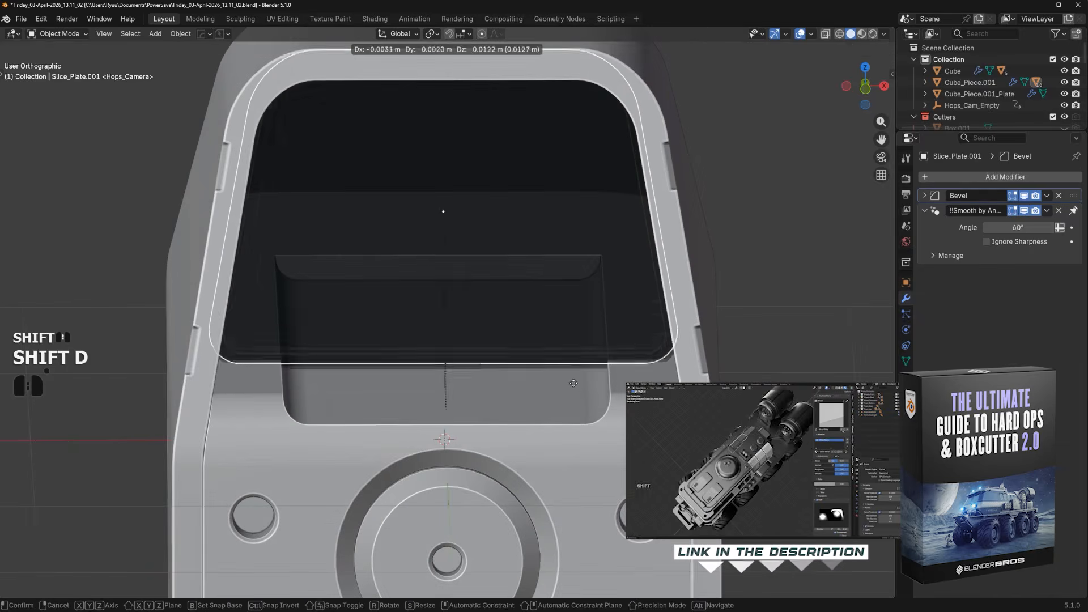
right_click(650, 341)
left_click(699, 289, "shift")
key("q")
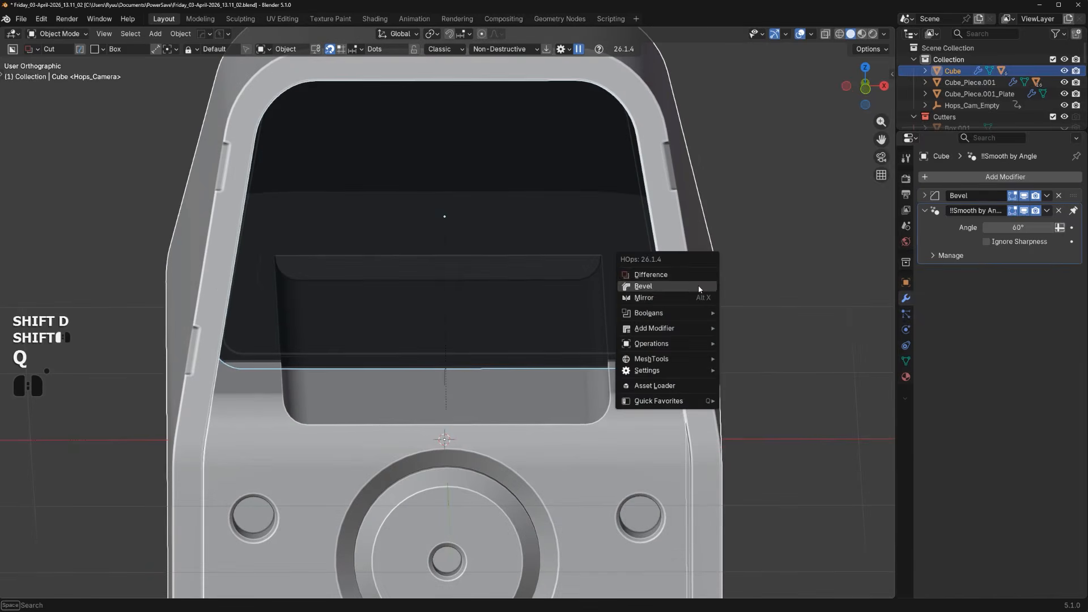
left_click(694, 277)
Run Sharpen on the hood to apply the Boolean modifier of the glass plate cut
middle_click_drag(784, 266, 796, 267)
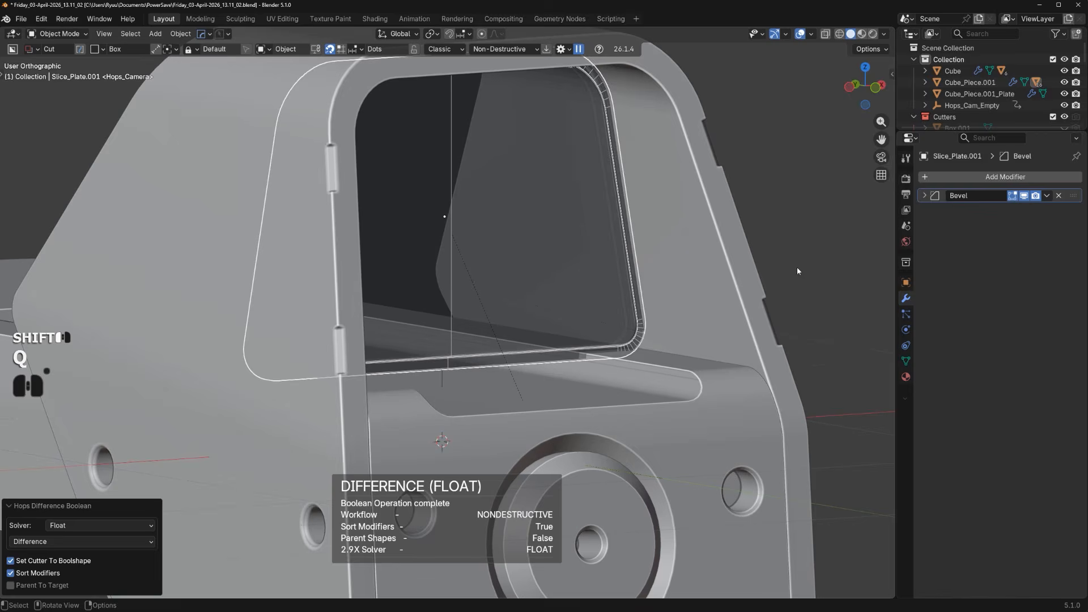
key("q")
left_click(717, 267, "ctrl")
scroll(720, 304, "up", 2)
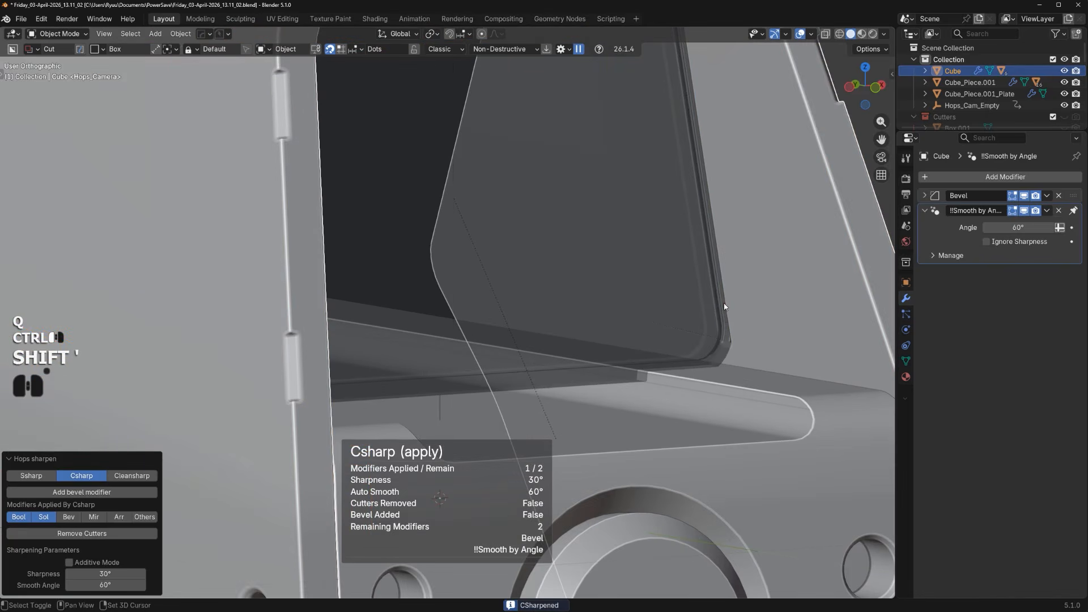
middle_click_drag(727, 331, 777, 372)
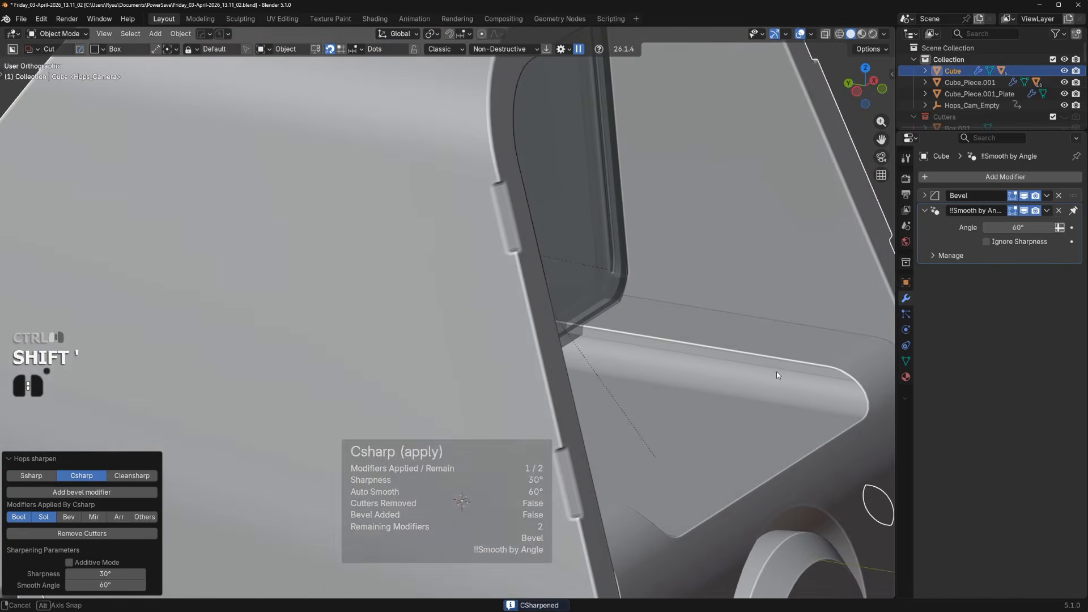
scroll(611, 220, "down", 3)
middle_click_drag(630, 308, 558, 332)
Duplicate the glass plate again and subtract the copy from the lower body with a Difference boolean
left_click(569, 346)
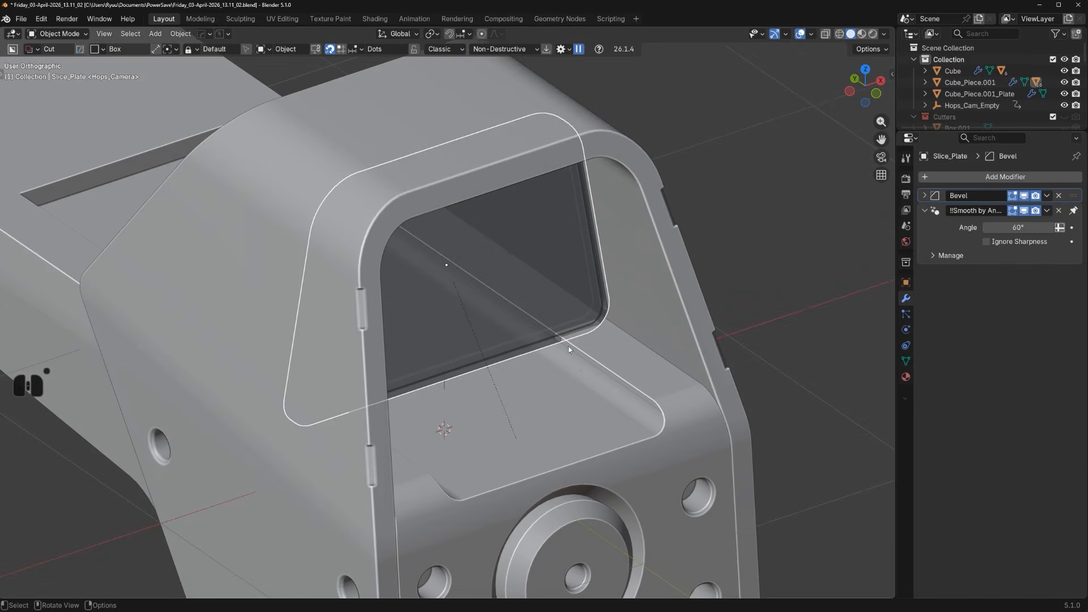
key("shift+d")
left_click(627, 366, "shift")
key("q")
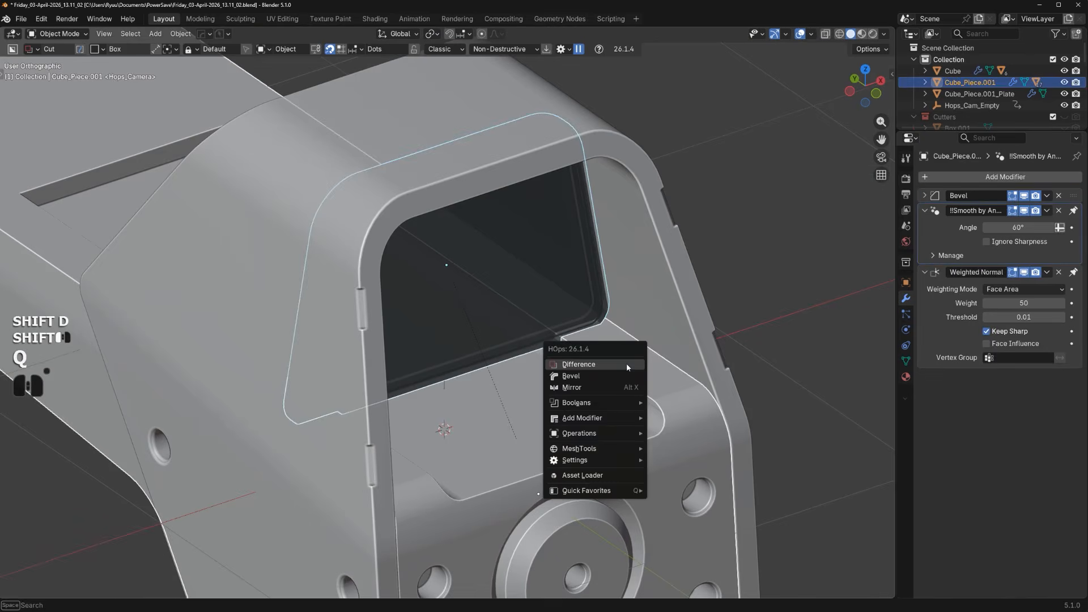
left_click(627, 362)
Select the hood and run Sharpen on it once more
left_click(626, 362)
left_click(626, 361)
key("q")
left_click(626, 361)
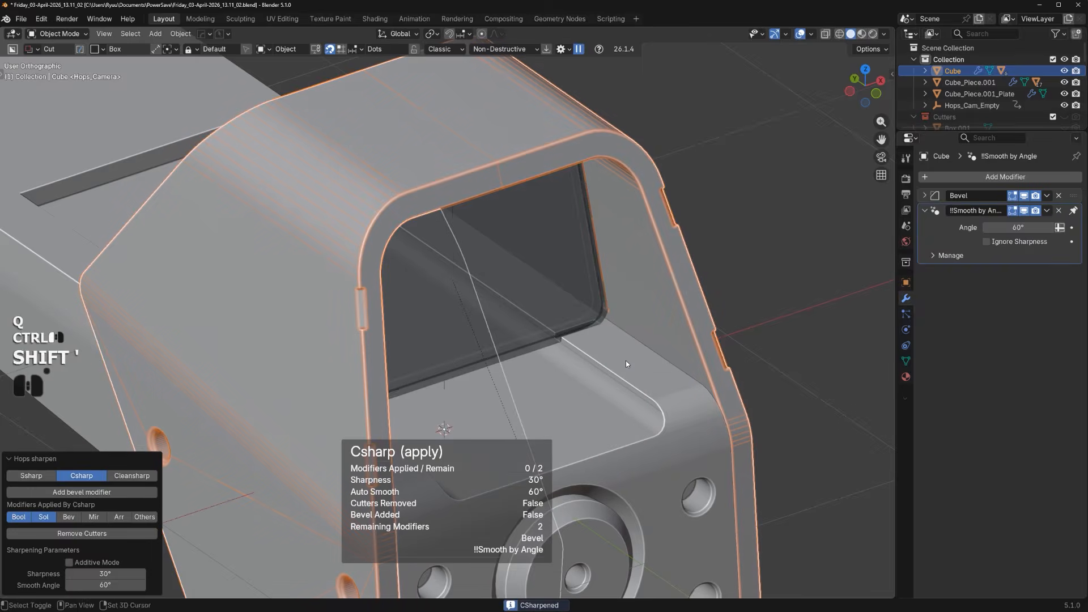
Select the hood around the glass slot corner and isolate it in local view
scroll(625, 360, "down", 3)
middle_click_drag(625, 360, 426, 425)
scroll(572, 332, "up", 4)
scroll(545, 346, "up", 1)
scroll(612, 362, "up", 2)
scroll(578, 311, "up", 2)
scroll(513, 386, "up", 4)
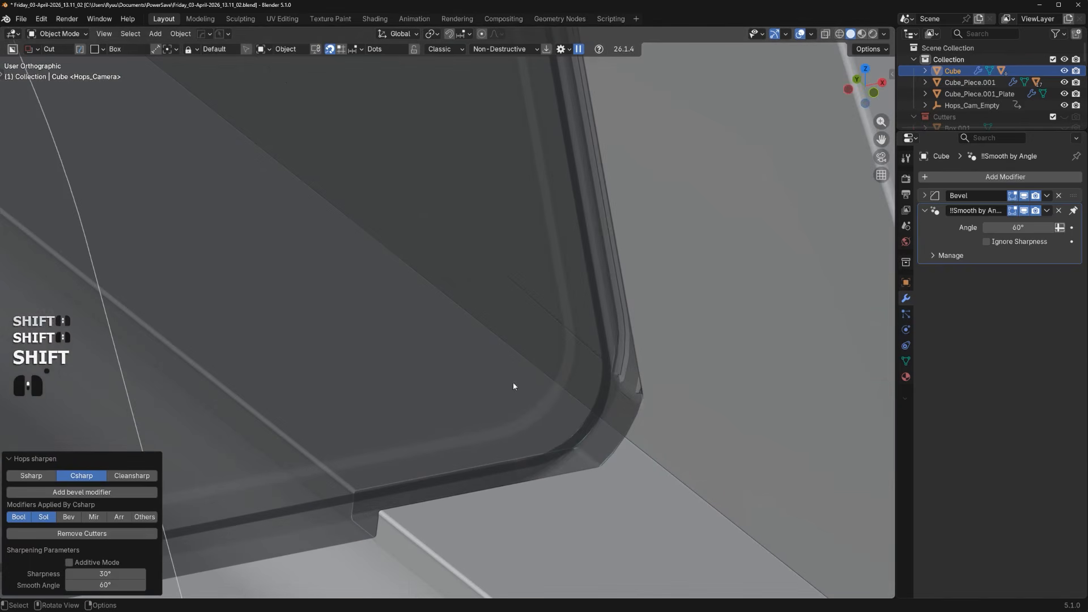
left_click(640, 397)
key("slash")
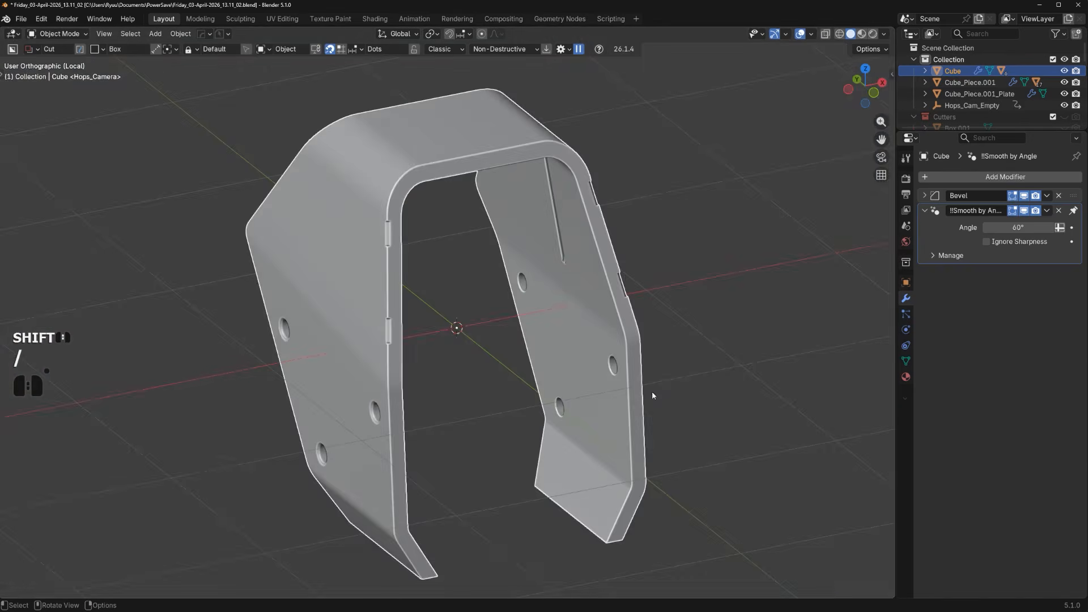
Reduce the hood's Bevel modifier width to about 0.0009 to clean up the edges of the glass slot
scroll(586, 389, "up", 5)
middle_click_drag(585, 388, 533, 351)
middle_click_drag(459, 294, 494, 362, "shift")
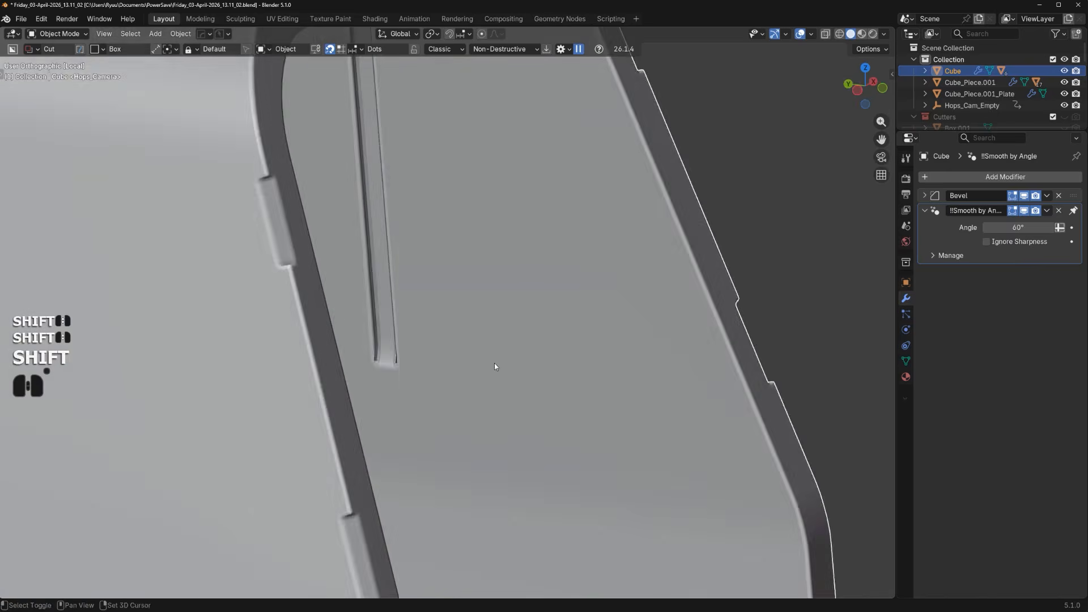
scroll(494, 362, "up", 4)
key("q")
left_click(440, 350)
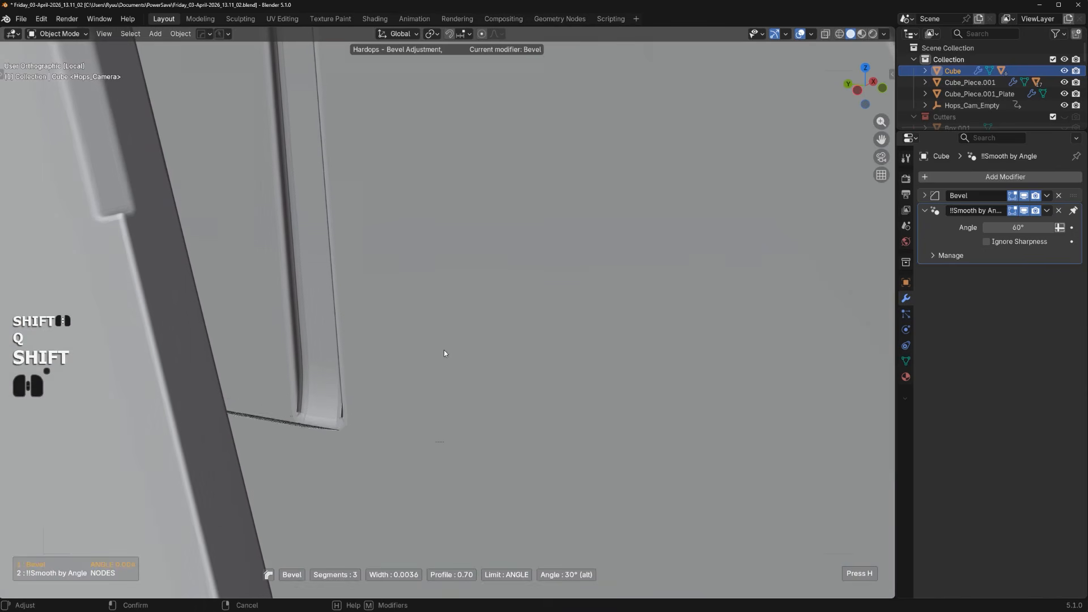
left_click(446, 355)
middle_click_drag(428, 376, 553, 271, "shift")
scroll(549, 265, "up", 3)
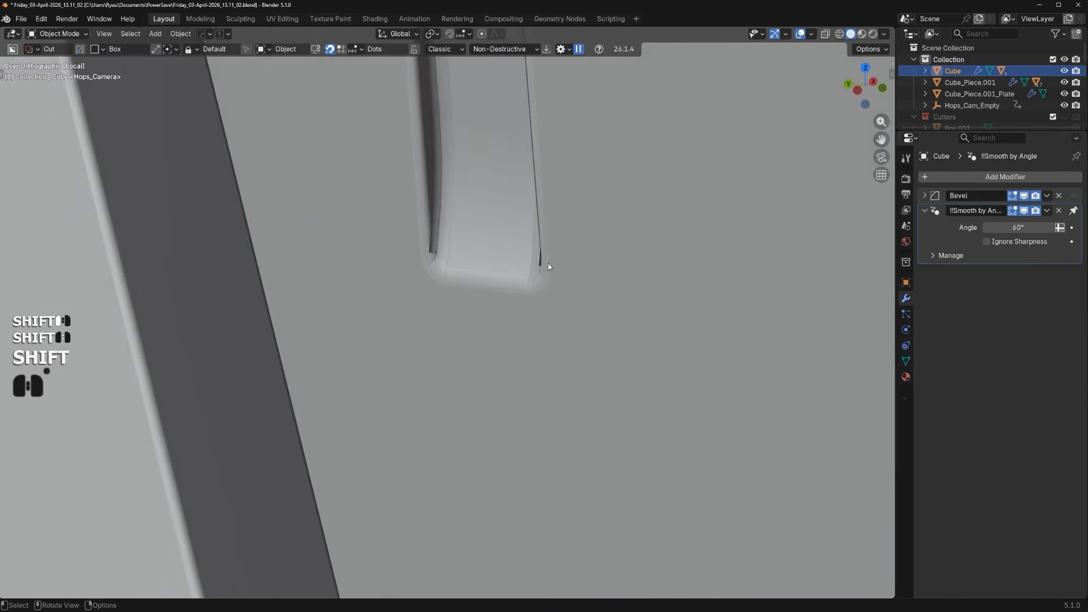
key("q")
left_click(549, 264)
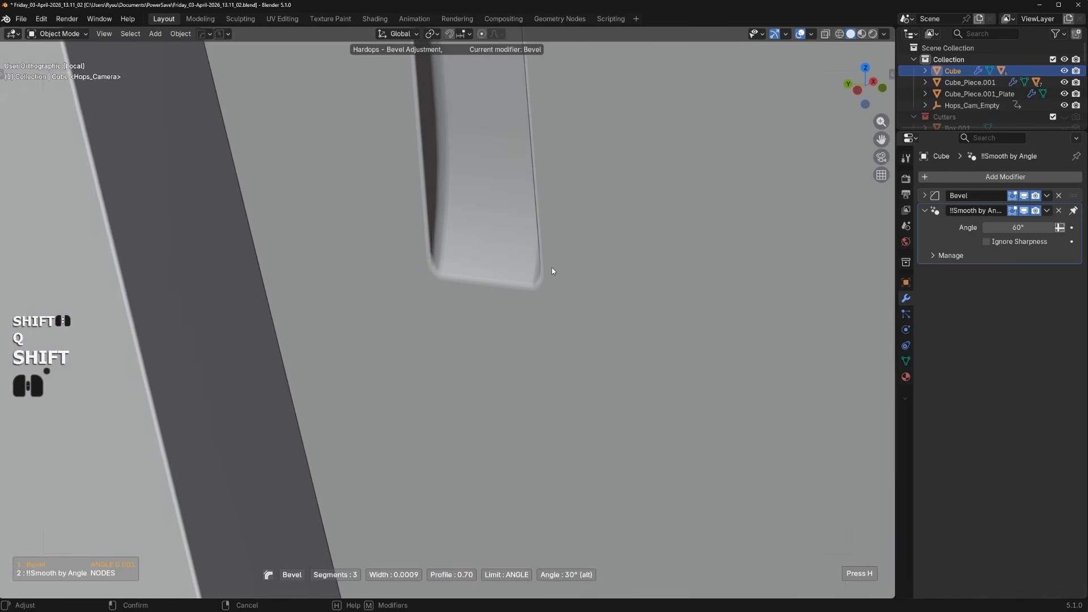
left_click(553, 270, "shift")
Leave the hood's local view and isolate the lower body with its new glass slot
scroll(558, 283, "down", 12)
middle_click_drag(568, 311, 550, 329)
key("slash")
left_click(549, 454)
key("slash")
scroll(612, 283, "up", 3)
middle_click_drag(612, 283, 663, 237, "shift")
scroll(345, 416, "up", 4)
middle_click_drag(731, 209, 487, 350, "shift")
scroll(535, 338, "up", 4)
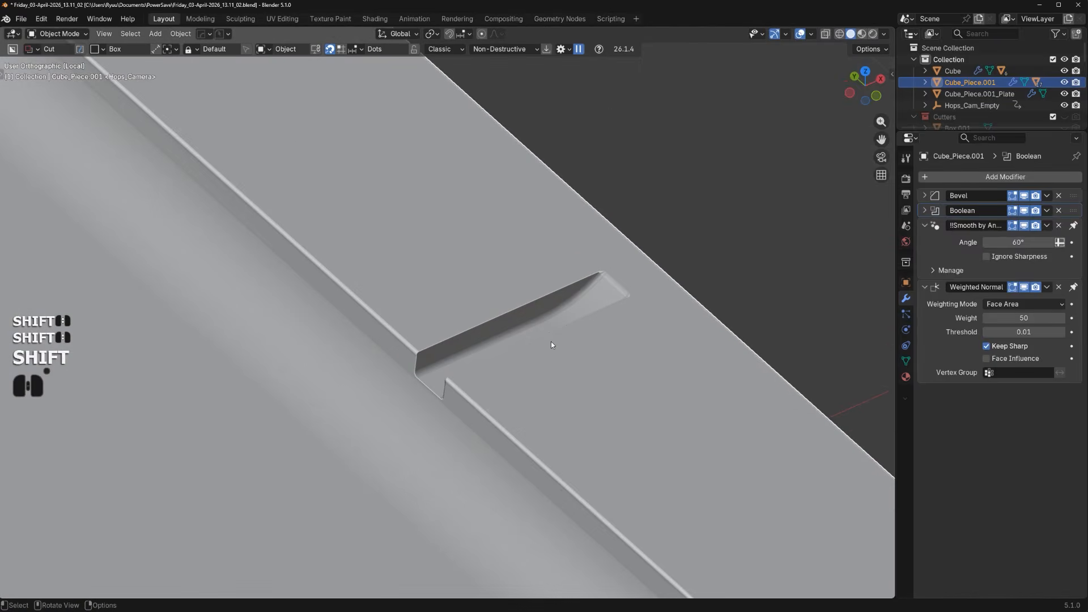
Apply the lower body's Boolean modifier with Sharpen, fine-tune its Bevel width, and return to the full model
key("q")
left_click(548, 340, "ctrl")
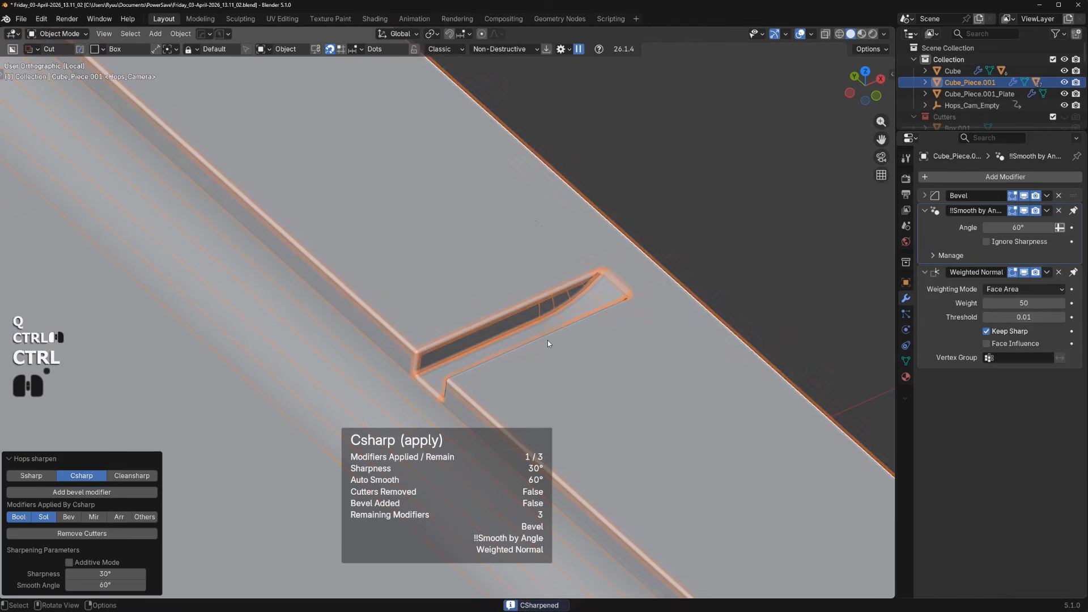
key("q")
left_click(548, 354)
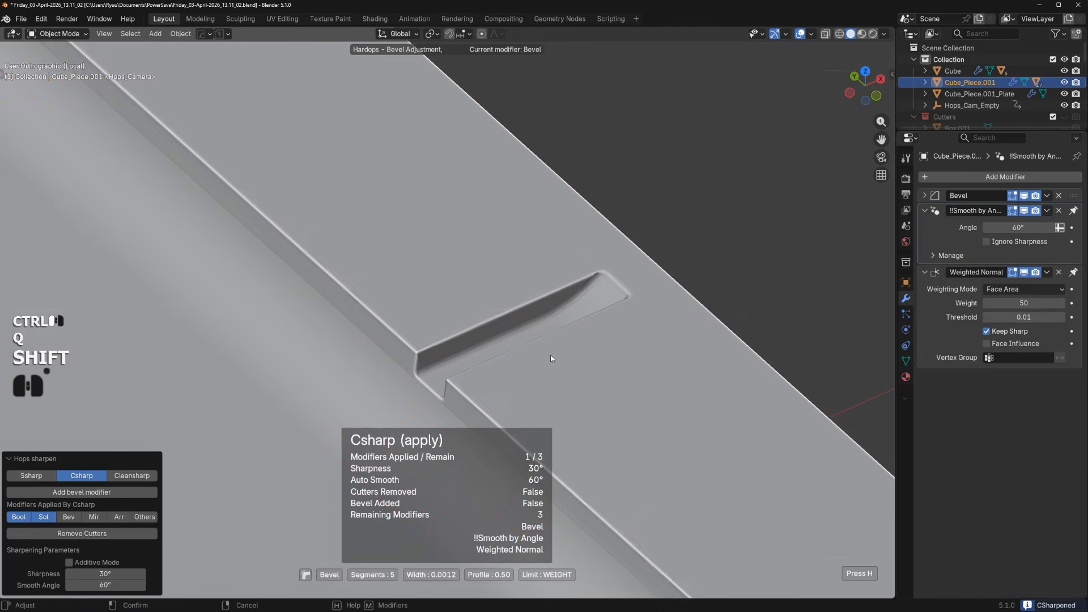
left_click(548, 355, "shift")
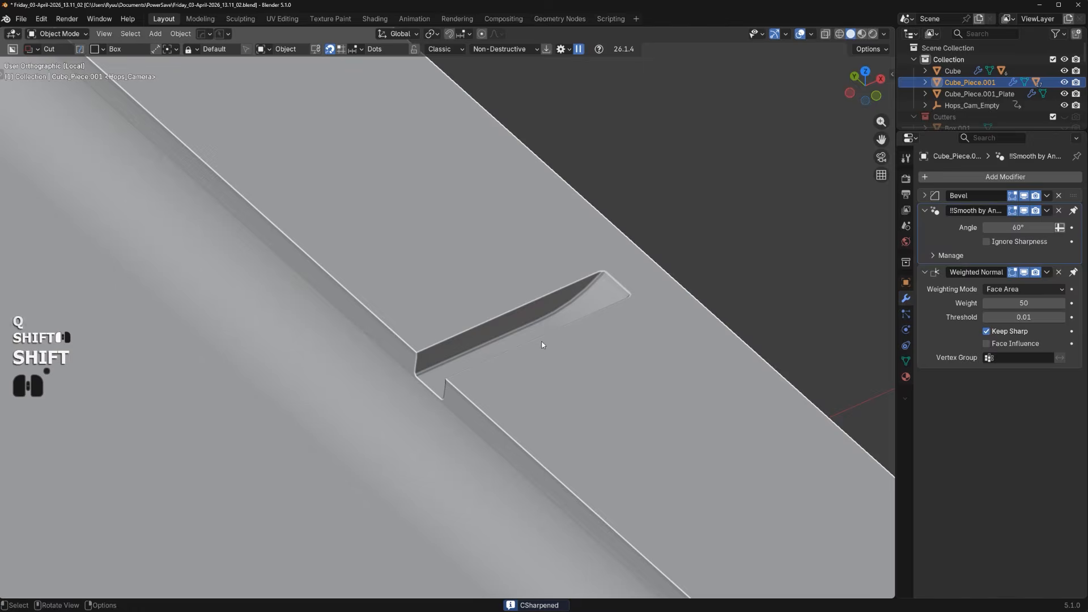
key("slash")
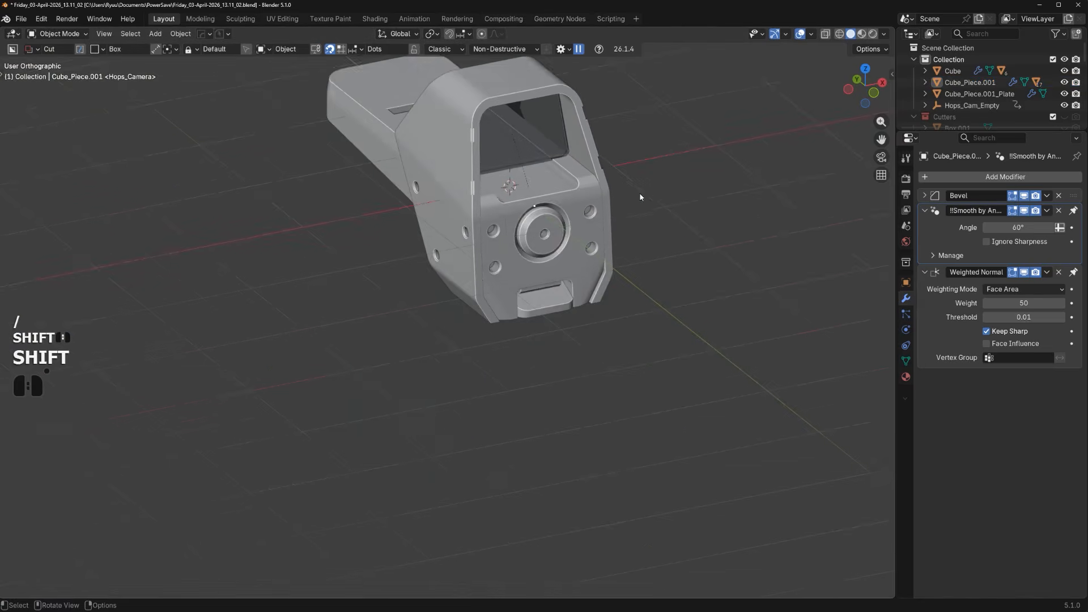
Select both faces of the rear end wall in the lower body's top channel and move them about 0.755 m along Y
scroll(640, 197, "up", 3)
middle_click_drag(640, 198, 509, 199)
middle_click_drag(510, 198, 244, 436, "shift")
scroll(286, 442, "down", 3)
middle_click_drag(244, 436, 591, 340, "shift")
scroll(508, 332, "up", 2)
left_click(517, 313)
left_click(601, 339, "shift")
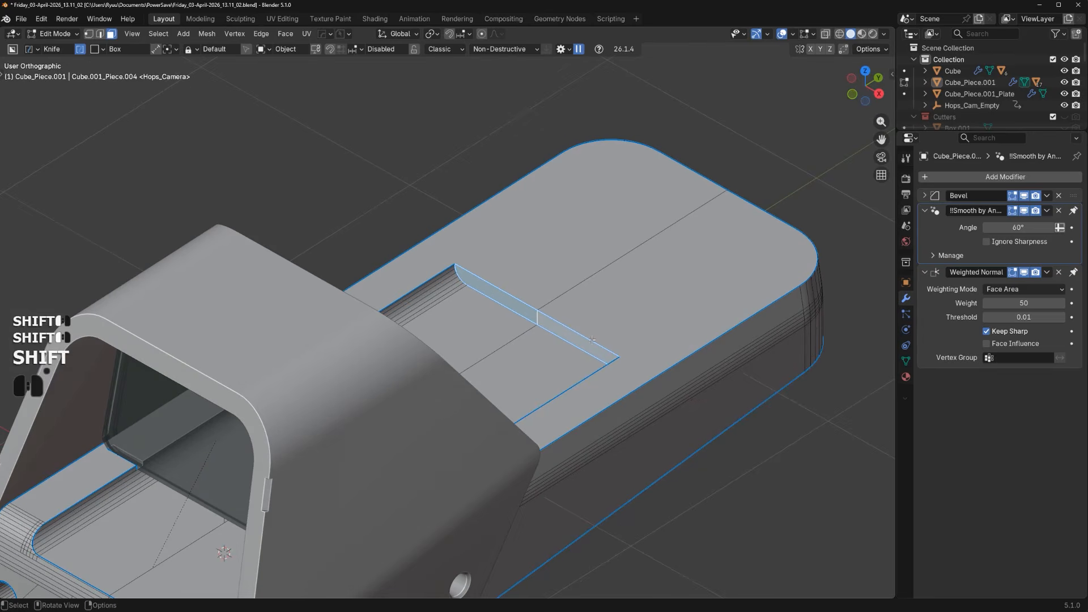
key("g")
key("y")
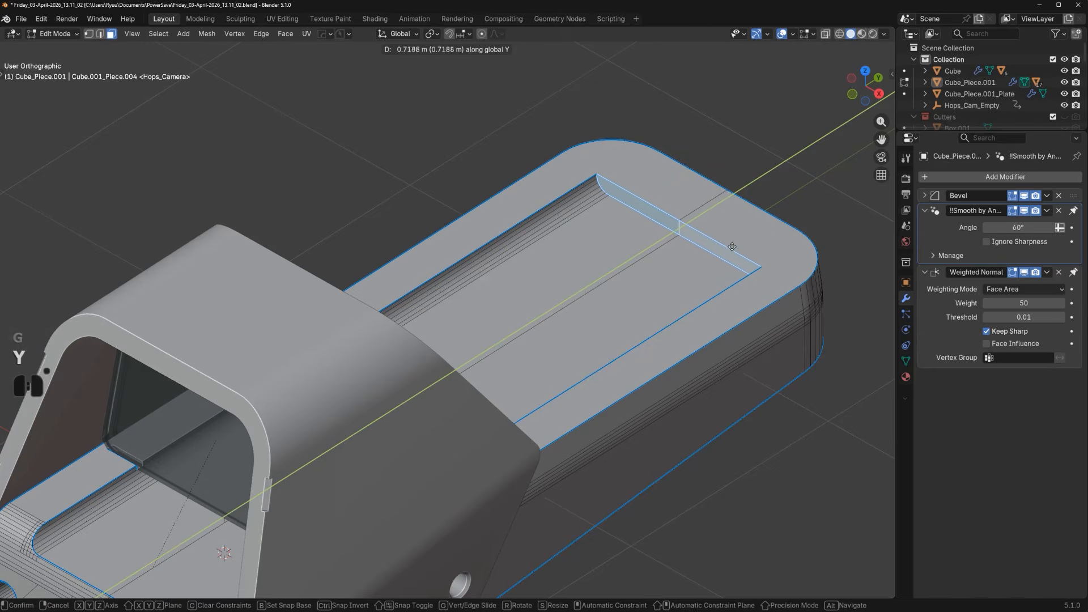
left_click(738, 240)
Move the channel's end wall about -1.693 m along Y so that it sits beneath the hood
middle_click_drag(738, 241, 670, 283)
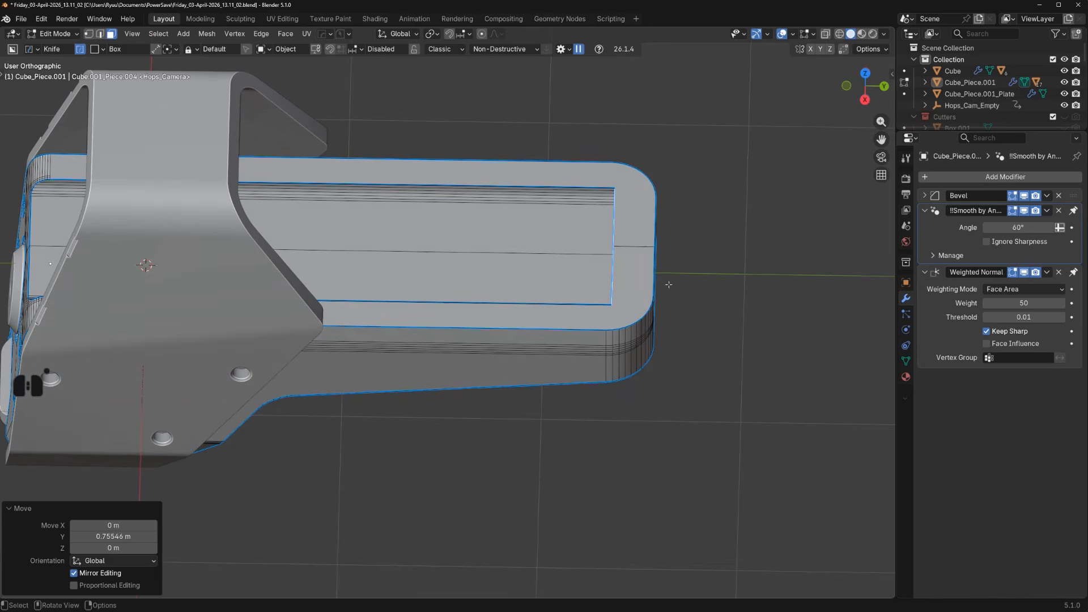
key("g")
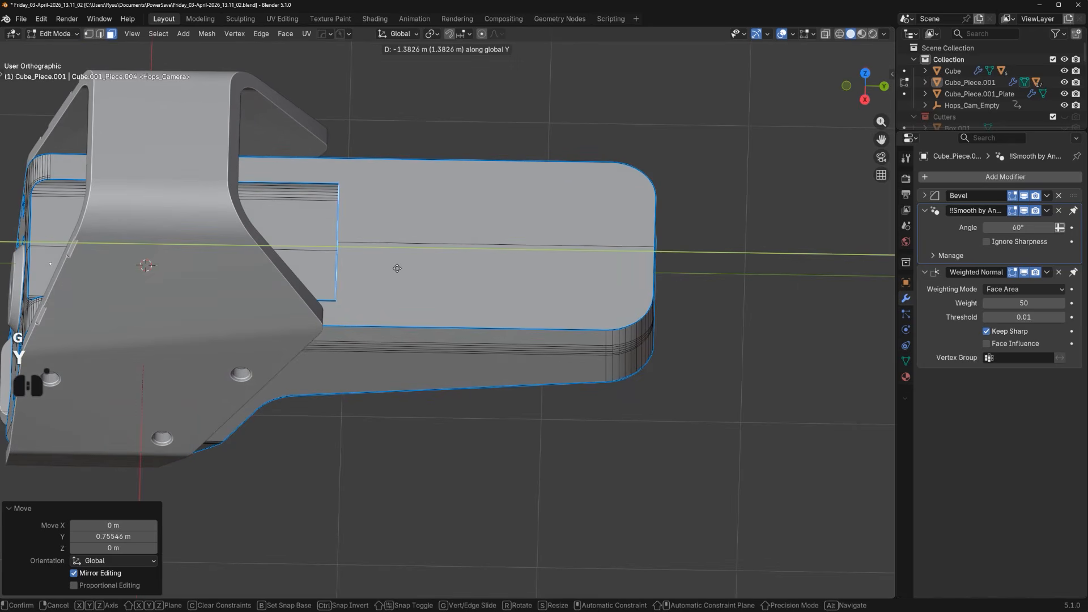
left_click(326, 268)
middle_click_drag(326, 268, 499, 379)
key("KP_5")
middle_click_drag(499, 379, 607, 389, "shift")
key("r")
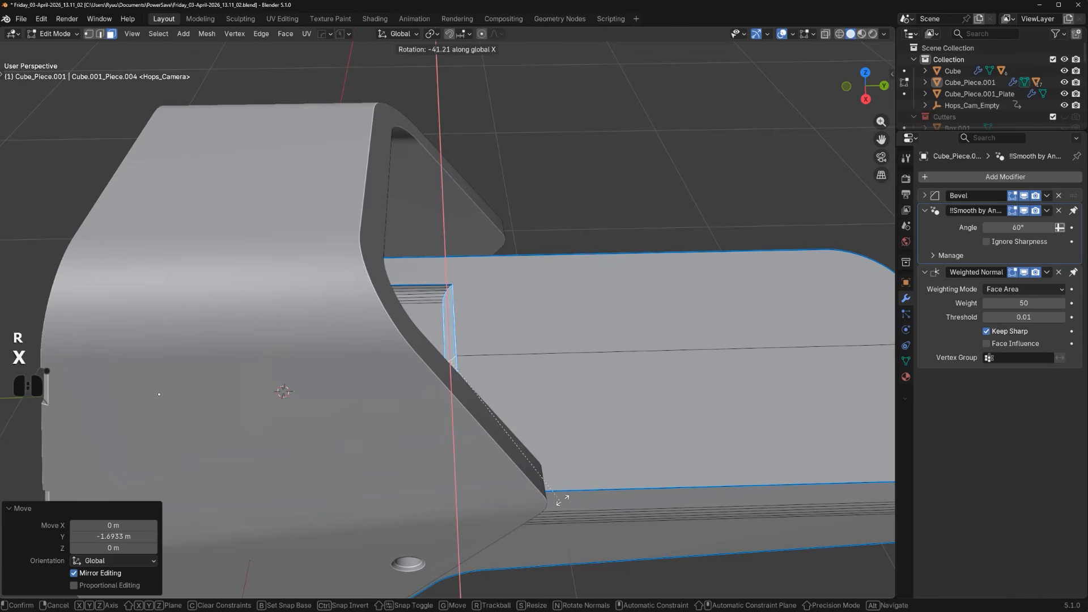
right_click(616, 451)
Cut a long rectangular pocket into the lower body's top surface behind the hood, with a corner bevel width of about 0.06
middle_click_drag(616, 451, 452, 406)
scroll(456, 396, "down", 4)
key("Tab")
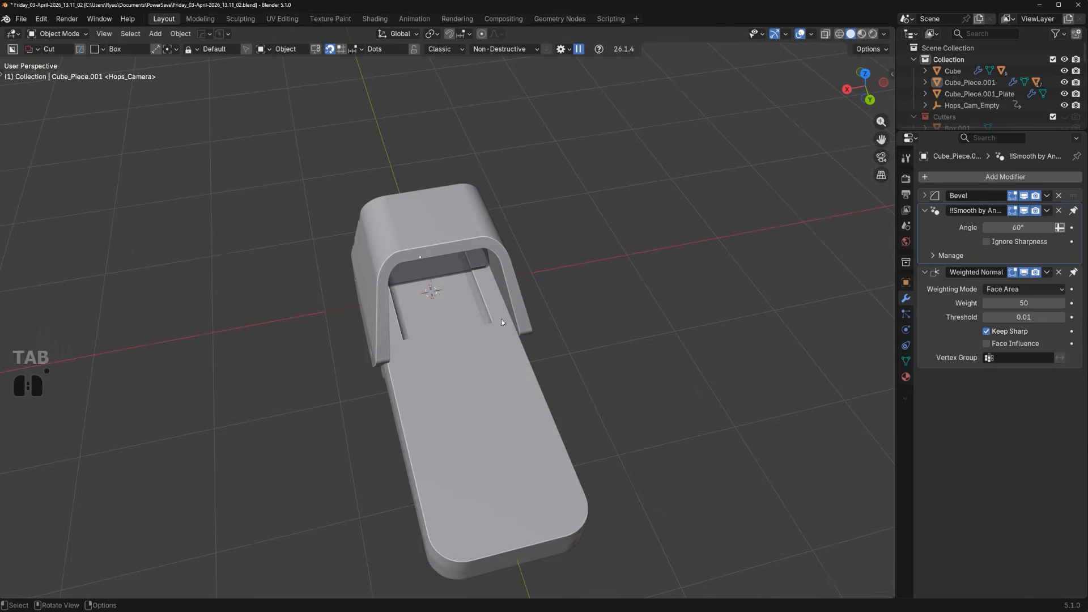
middle_click_drag(496, 347, 475, 294, "shift")
scroll(475, 294, "up", 1)
middle_click_drag(518, 383, 549, 419)
left_click(559, 433)
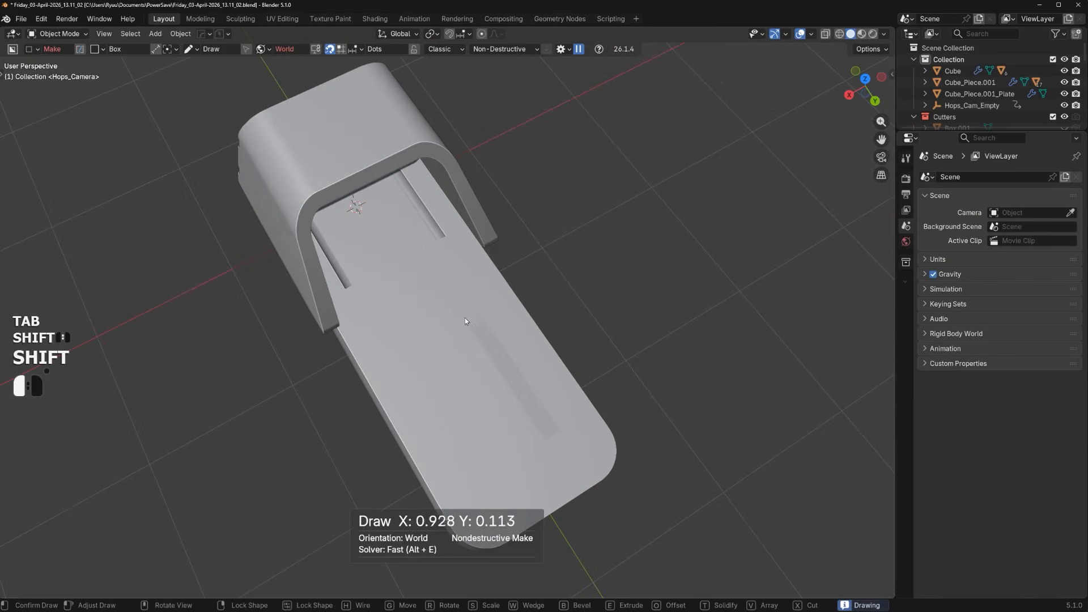
left_click_drag(567, 462, 353, 262)
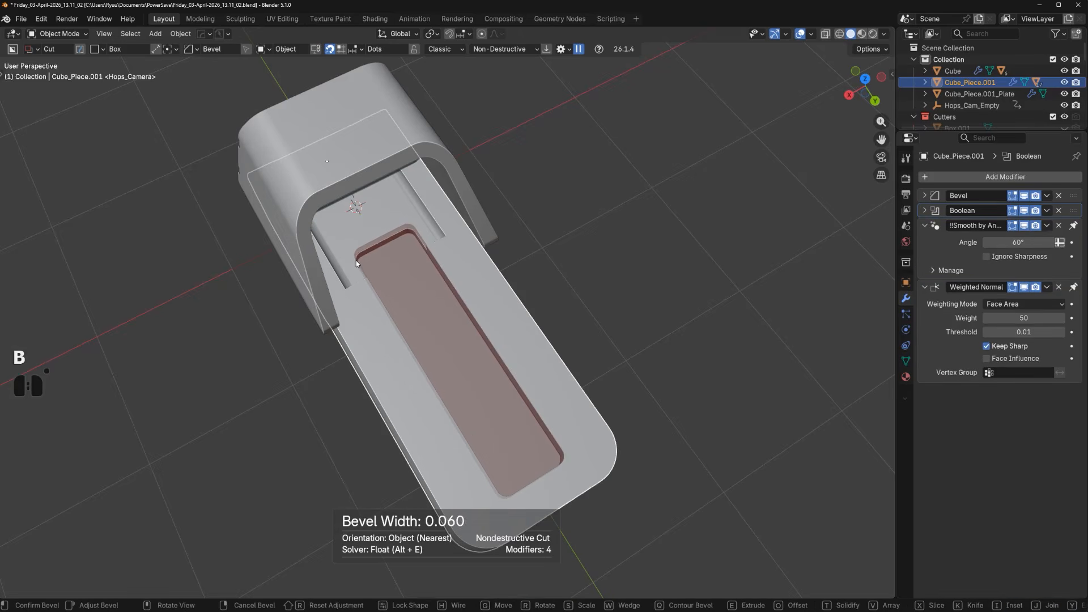
left_click(358, 260)
key("space")
Bring up the pocket's hidden cutter and duplicate it as a solid insert with Shade Solid
mouse_move(358, 260)
middle_mouse_down()
mouse_move(440, 251)
mouse_move(391, 295)
mouse_move(396, 270)
mouse_move(357, 272)
middle_mouse_up()
scroll(391, 295, "down", 4)
middle_click_drag(357, 272, 558, 345)
scroll(547, 282, "up", 2)
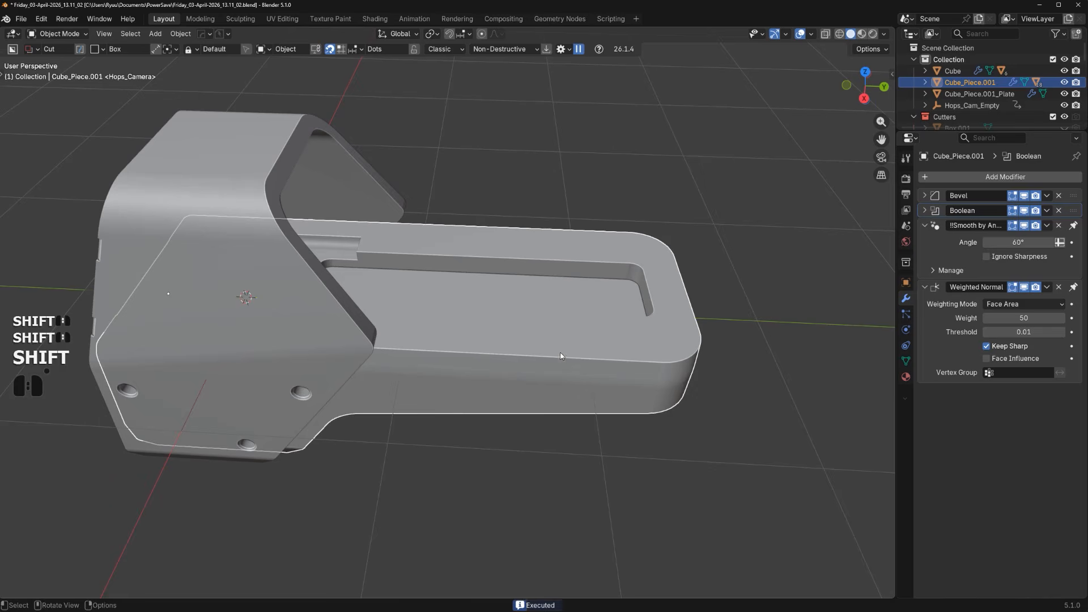
key("q")
left_click(552, 364)
key("q")
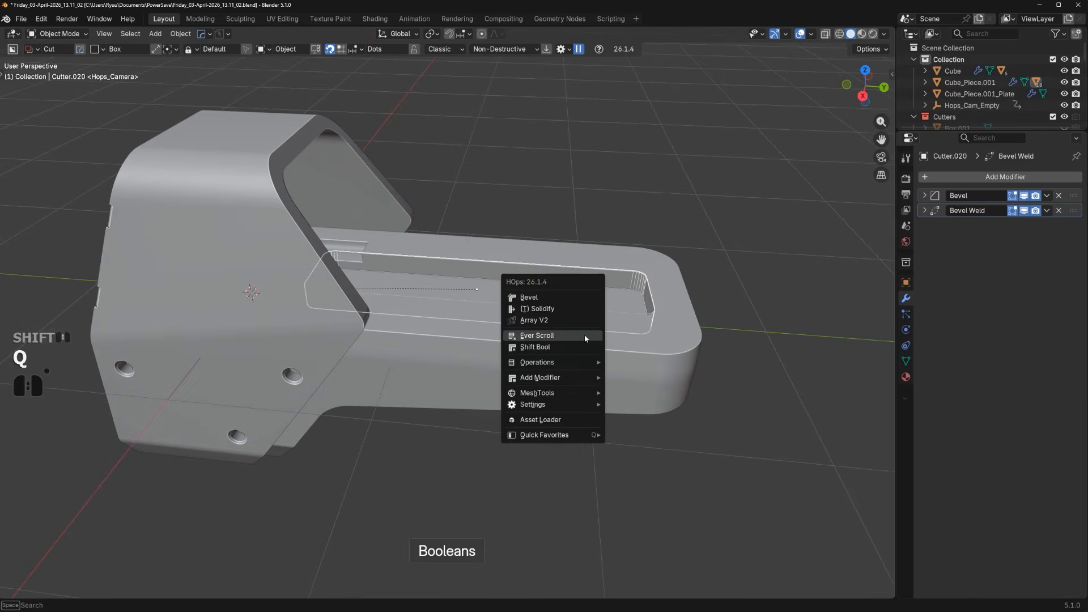
mouse_move(567, 404)
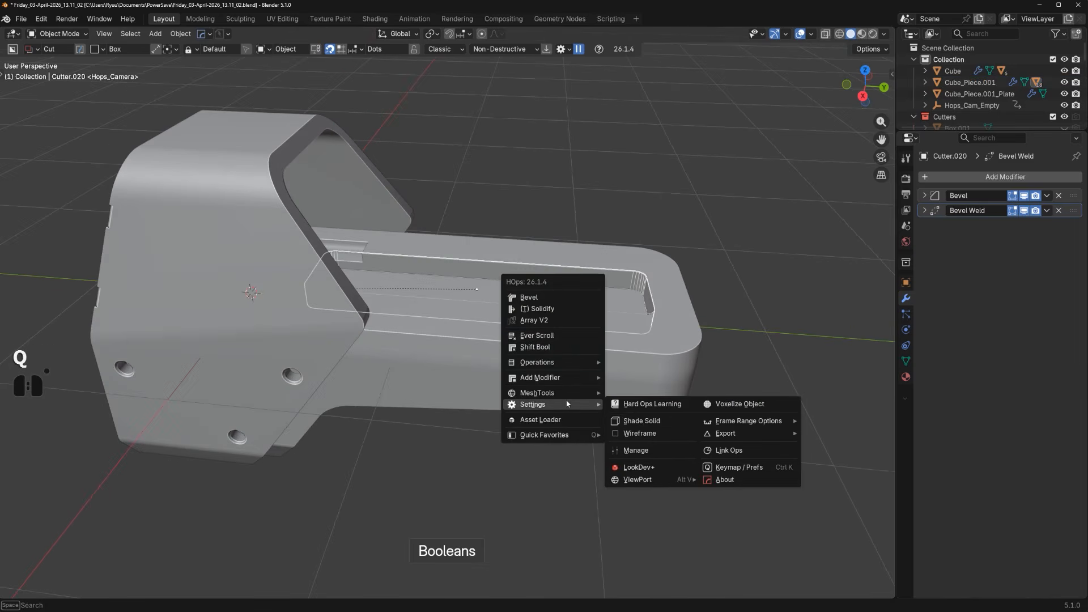
left_click(642, 422)
Try the Sharpen operation on the pocket insert and undo it
middle_click_drag(642, 422, 626, 373, "shift")
key("q")
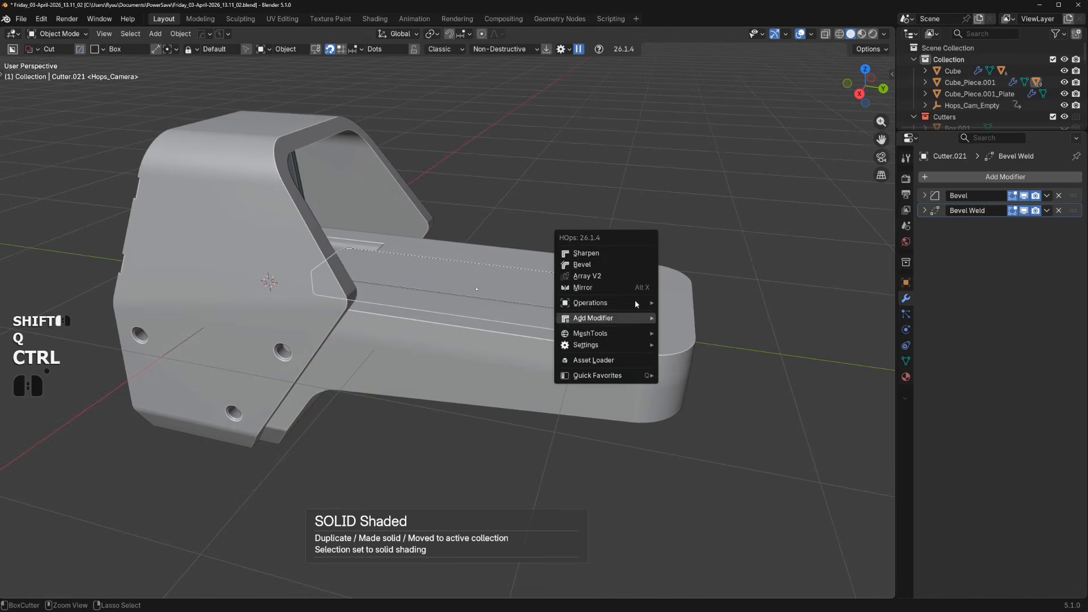
left_click(586, 253, "ctrl")
key("Tab")
key("Tab")
middle_click_drag(609, 316, 588, 250)
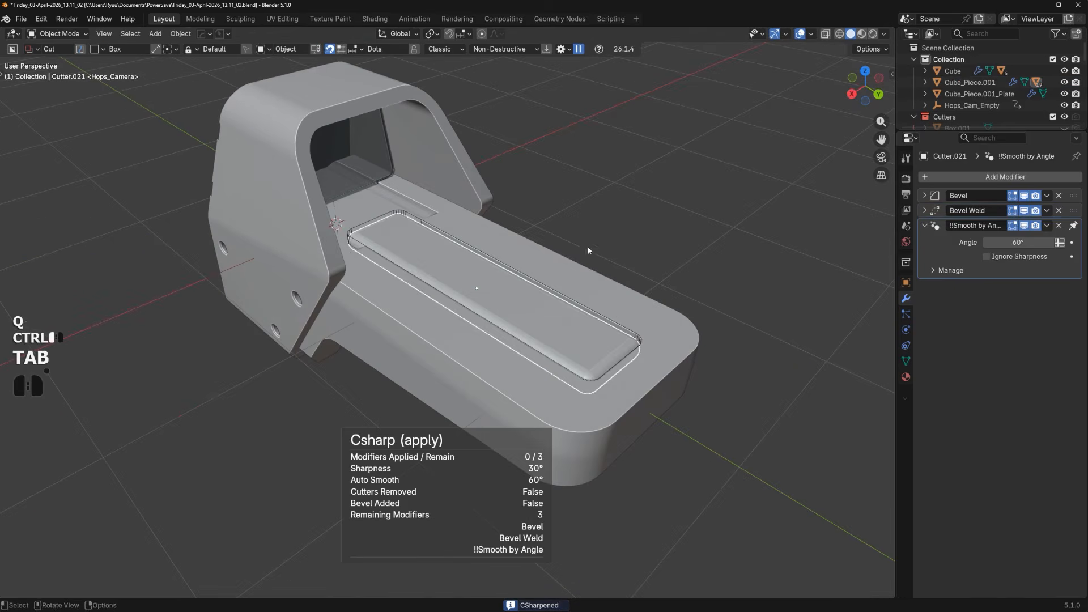
key("ctrl+z")
key("ctrl+z")
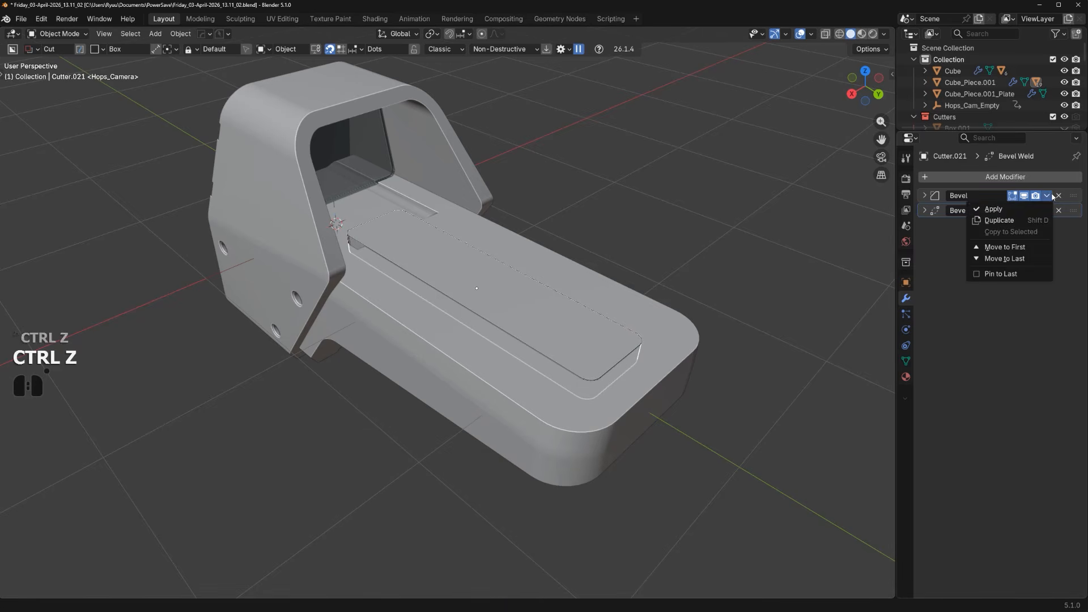
Apply the insert's Bevel modifier and raise its top face about 0.046 m along Z
key("Tab")
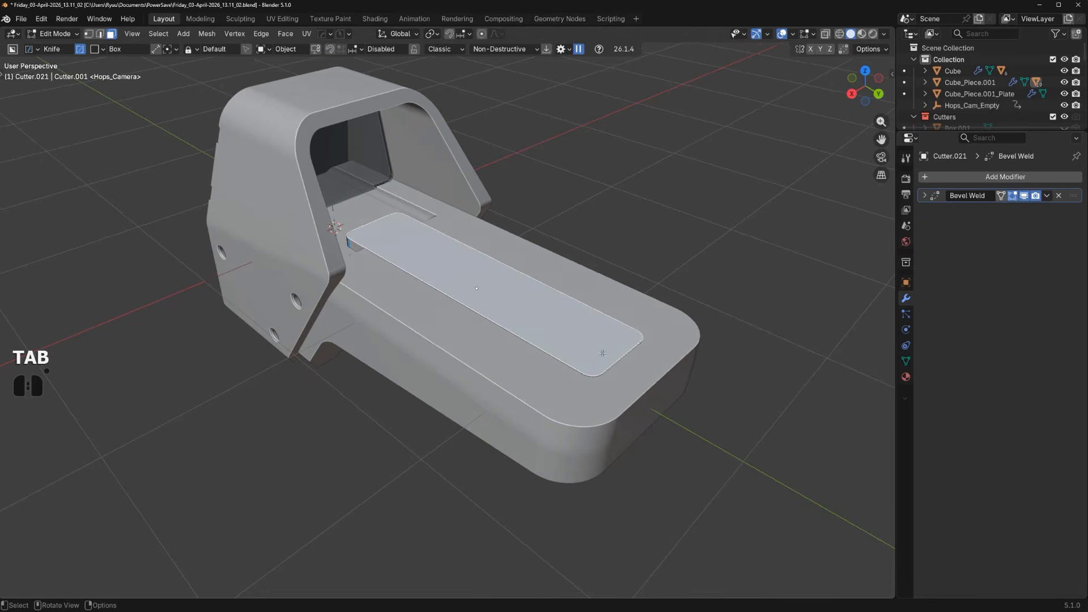
key("g")
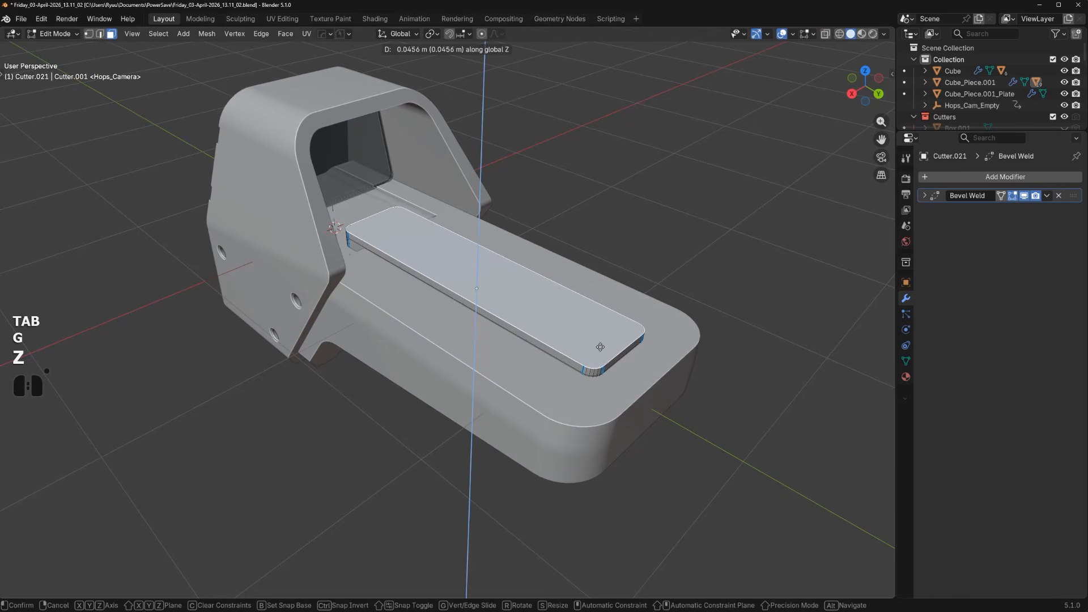
left_click(599, 348)
key("Tab")
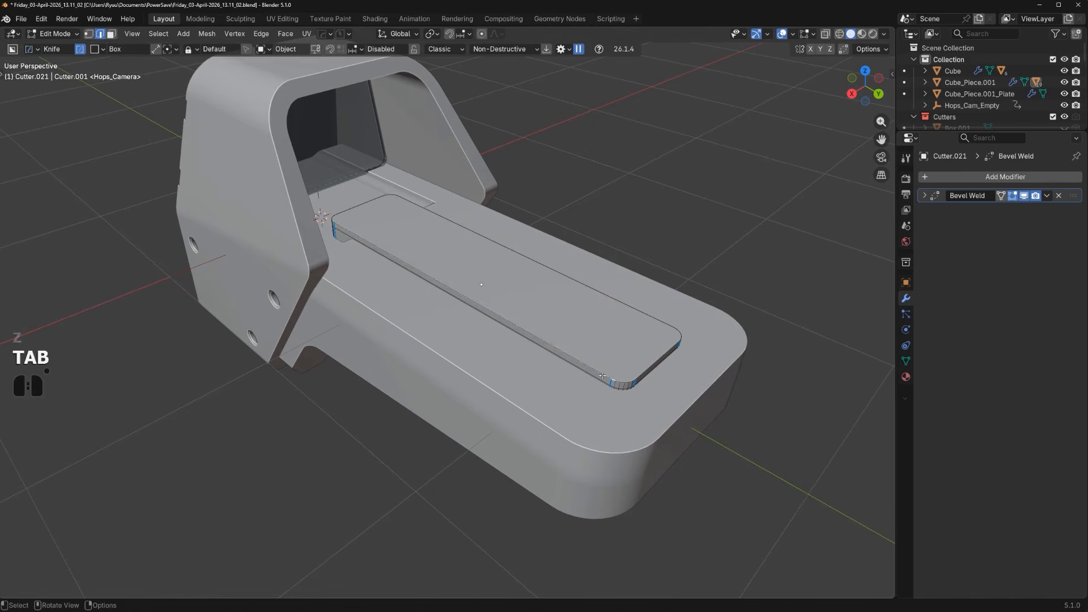
Bevel the edge loop around the insert's top face by about 0.018 m with one segment
left_click(605, 373, "alt")
key("ctrl+b")
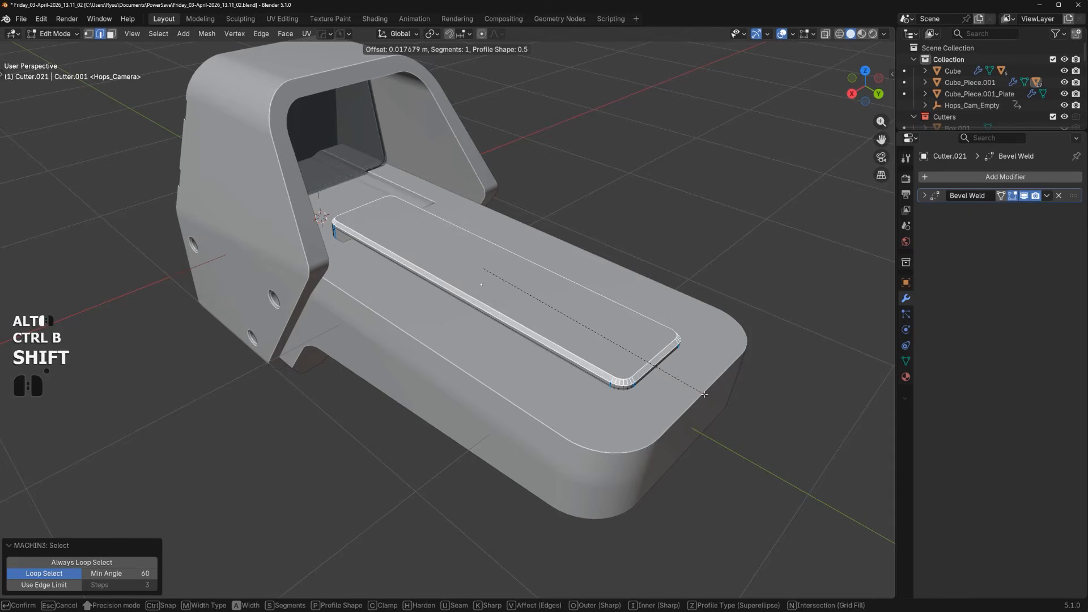
left_click(704, 391, "shift")
key("Tab")
Check the insert's height from the front view and sharpen the insert with the apply variant of Sharpen
middle_click_drag(703, 391, 683, 347)
key("KP_5")
scroll(733, 281, "down", 2)
scroll(733, 281, "up", 3)
key("shift+apostrophe")
scroll(635, 343, "up", 3)
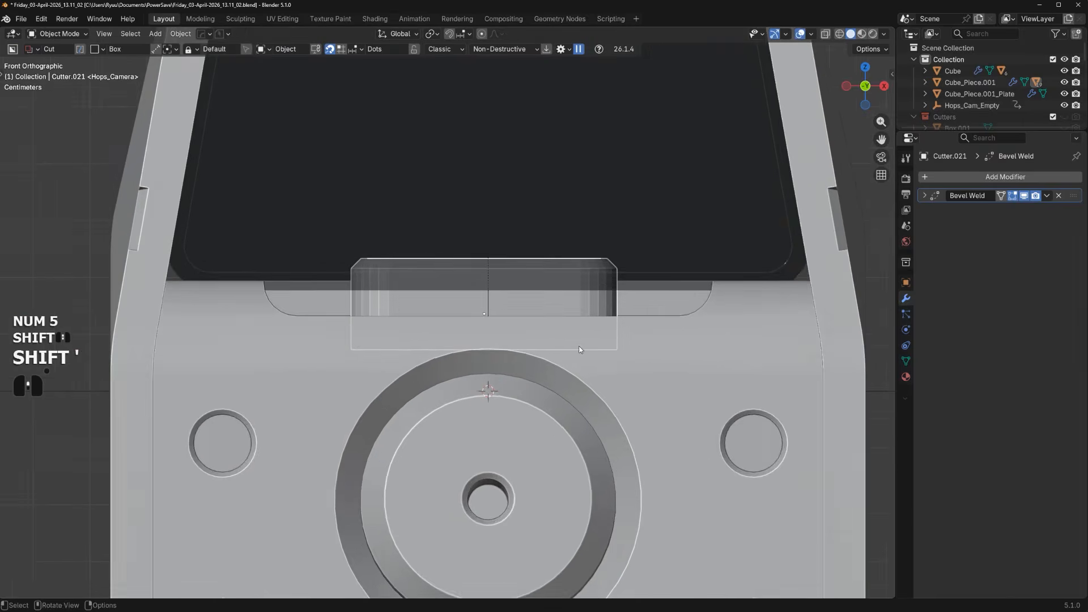
middle_click_drag(589, 337, 576, 347)
key("q")
left_click(569, 374, "ctrl")
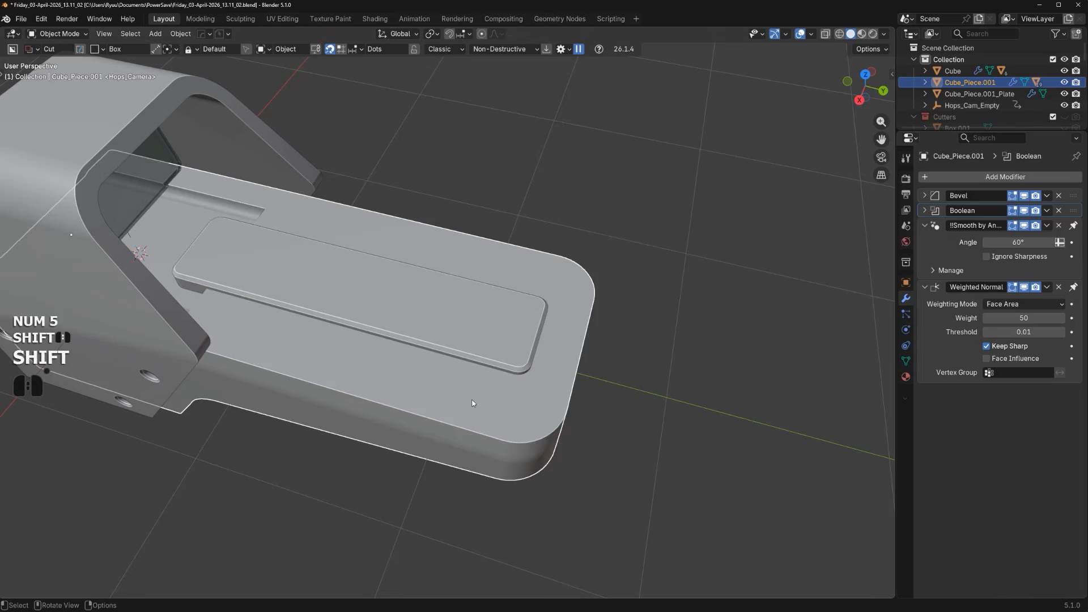
Select the edge loop along the lower body's top and front outline, and isolate the body in local view
key("Tab")
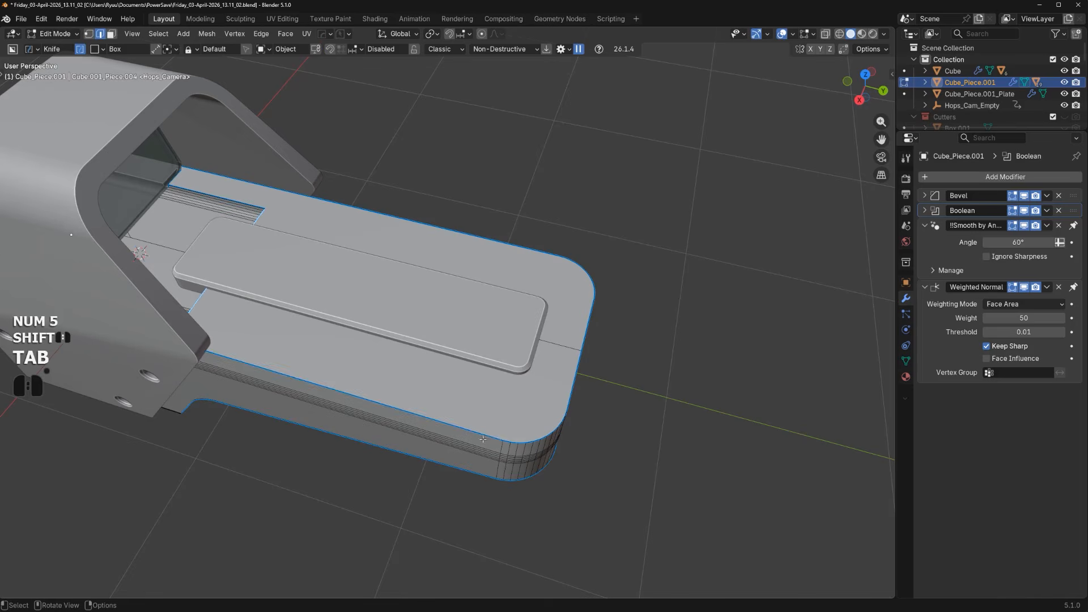
left_click(486, 422, "alt")
middle_click_drag(486, 422, 494, 230)
scroll(601, 302, "up", 1)
key("KP_Divide")
middle_click_drag(445, 259, 579, 250)
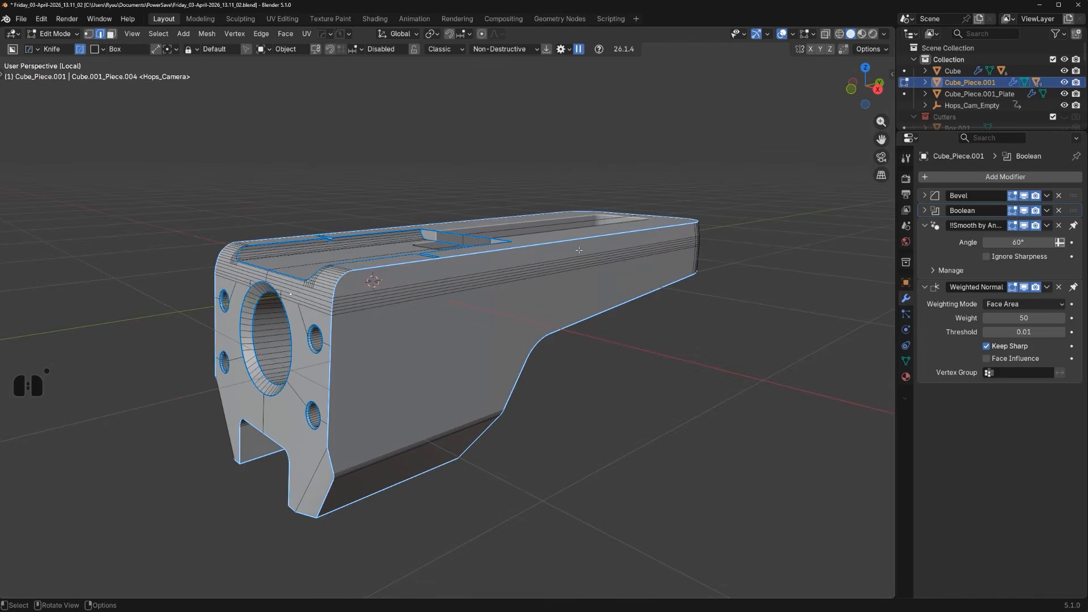
left_click(76, 584)
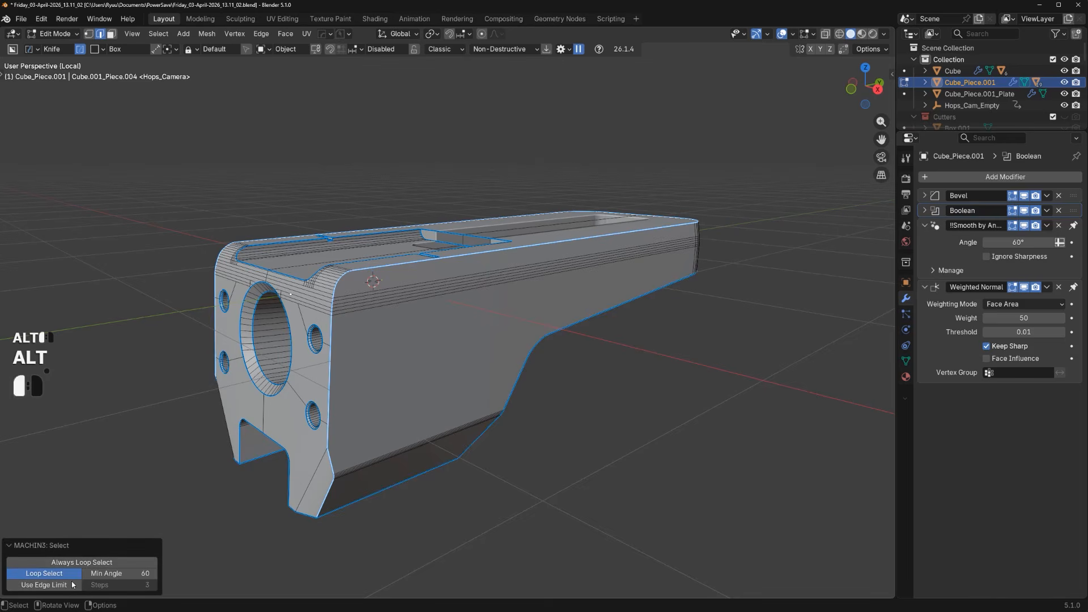
Bevel the selected outline loop of the lower body into a narrow single-segment chamfer
middle_click_drag(450, 371, 479, 359)
key("ctrl+b")
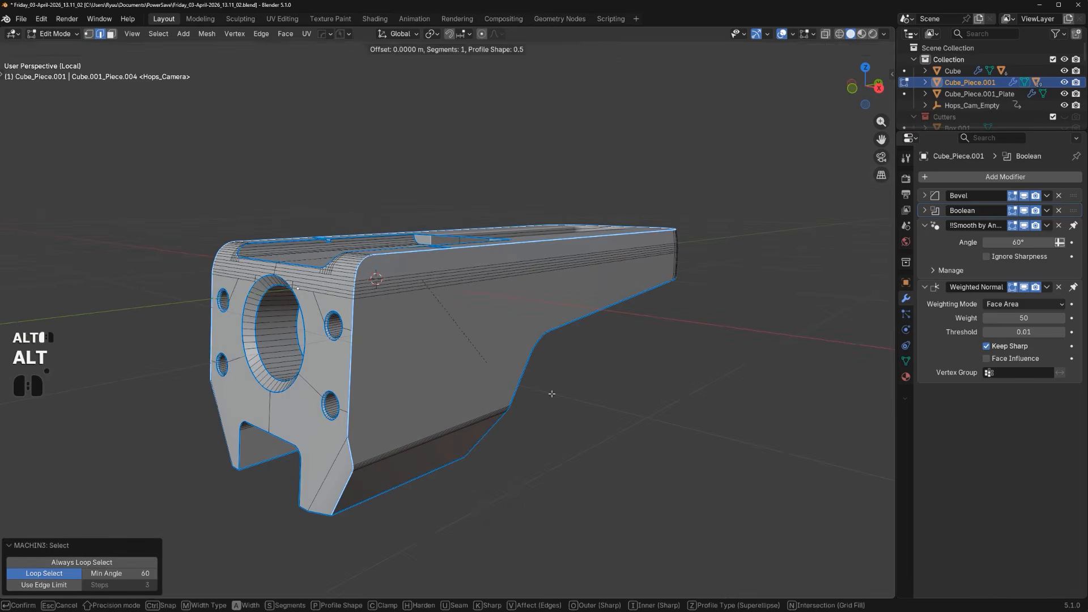
right_click(550, 392)
key("ctrl+b")
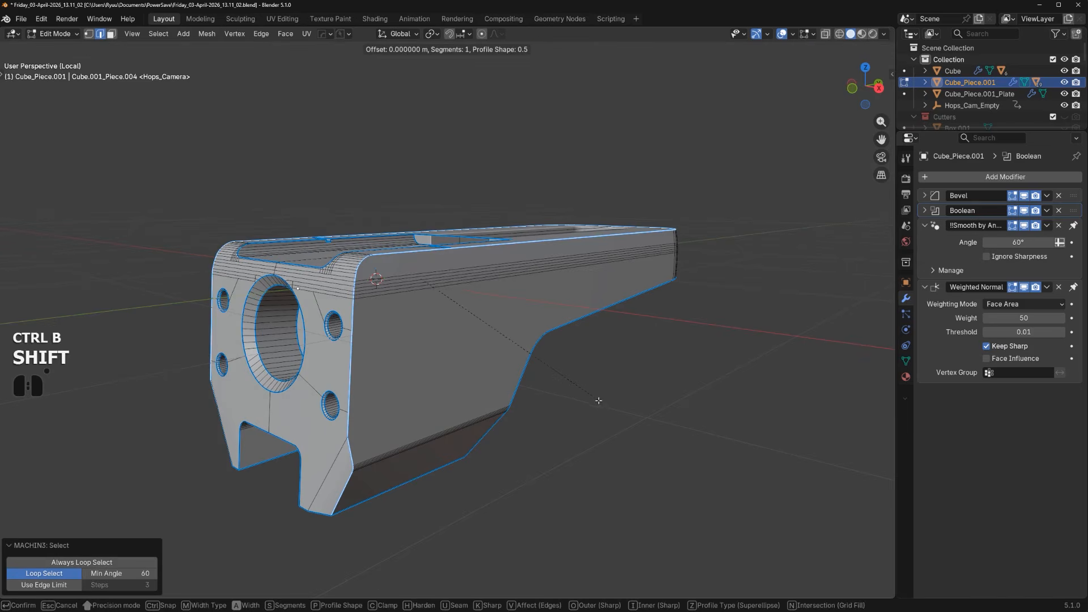
left_click(630, 415)
middle_click_drag(629, 415, 492, 353)
key("Tab")
scroll(460, 363, "up", 5)
scroll(452, 367, "up", 3)
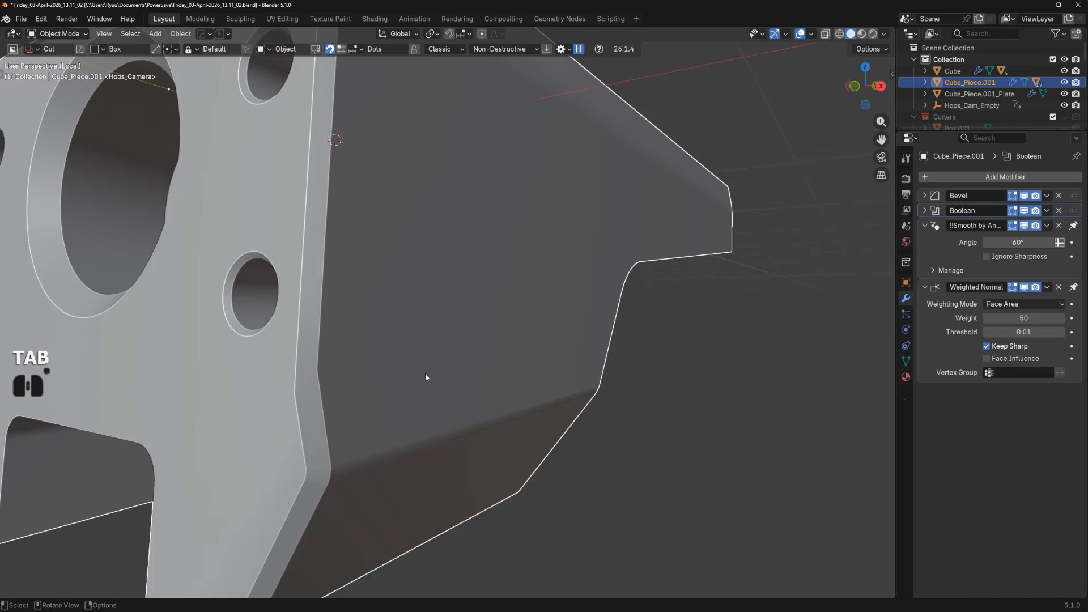
Slide the misaligned chamfer vertex at the body's lower front corner along its edge with a factor of 0.232
key("Tab")
left_click(323, 379)
middle_click_drag(323, 378, 296, 354)
key("2")
scroll(309, 444, "down", 2)
key("1")
left_click(358, 357)
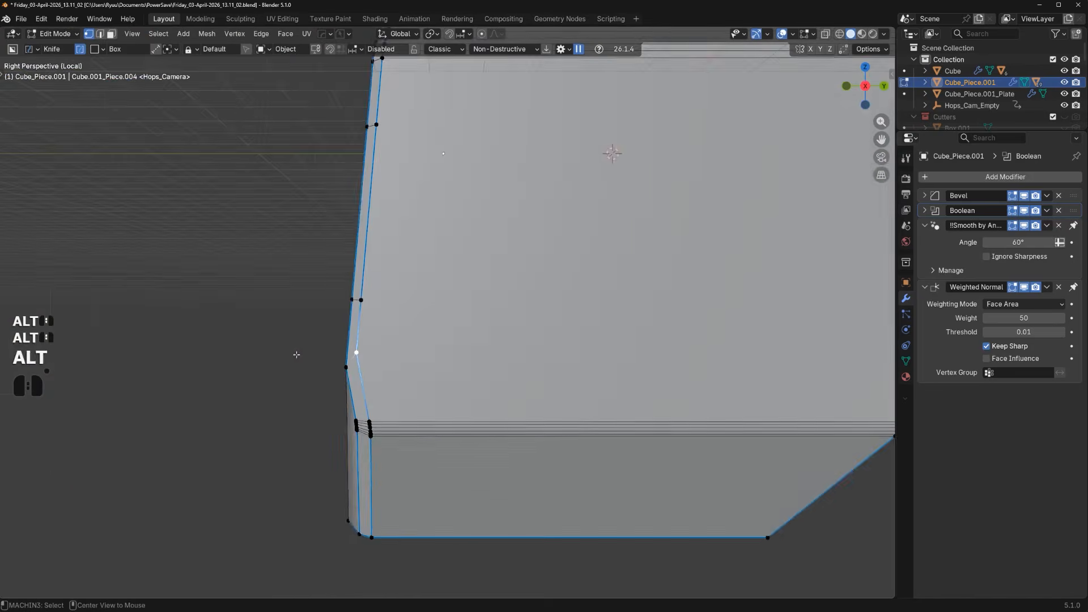
key("KP_5")
middle_click_drag(375, 381, 396, 359, "alt")
key("g")
key("g")
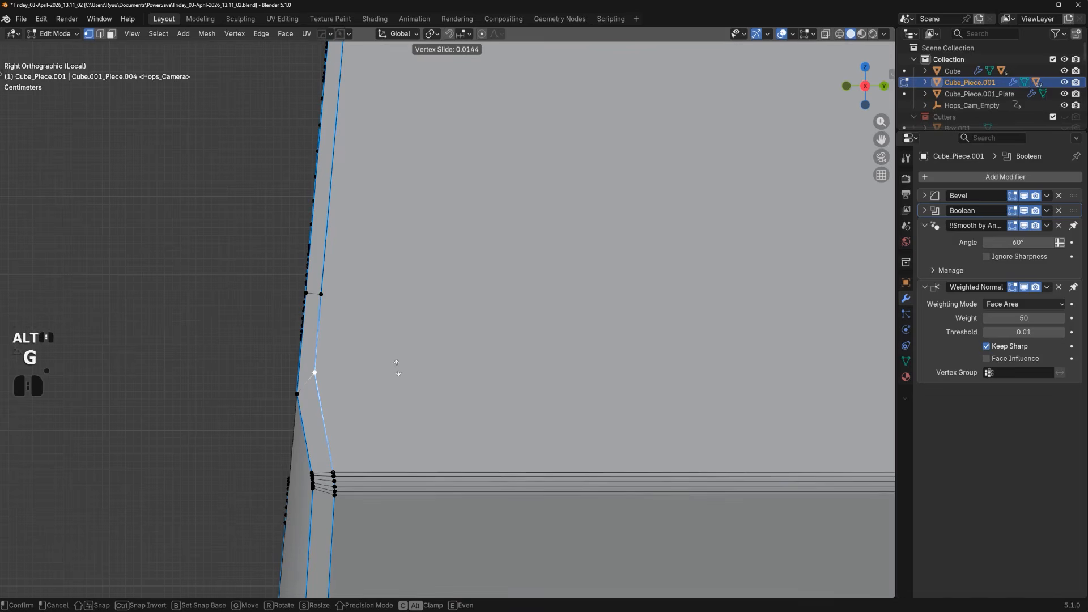
left_click(392, 450, "shift")
scroll(392, 445, "down", 3)
middle_click_drag(392, 443, 504, 439)
scroll(393, 439, "up", 2)
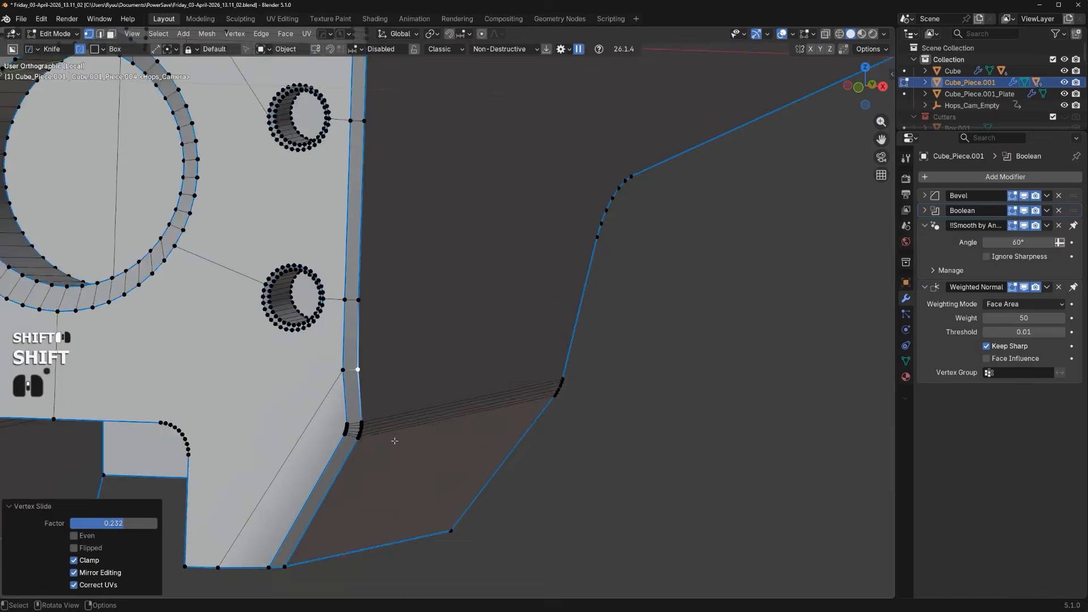
Mark the diagonal edge at the front face's lower corner as sharp
key("Tab")
key("q")
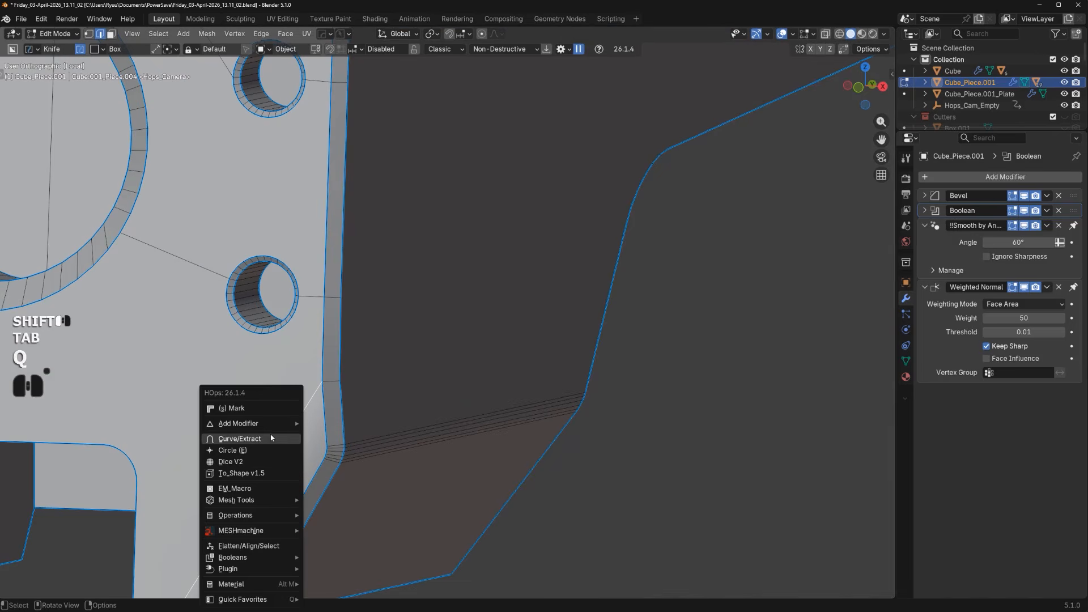
left_click(271, 405)
scroll(363, 410, "down", 3)
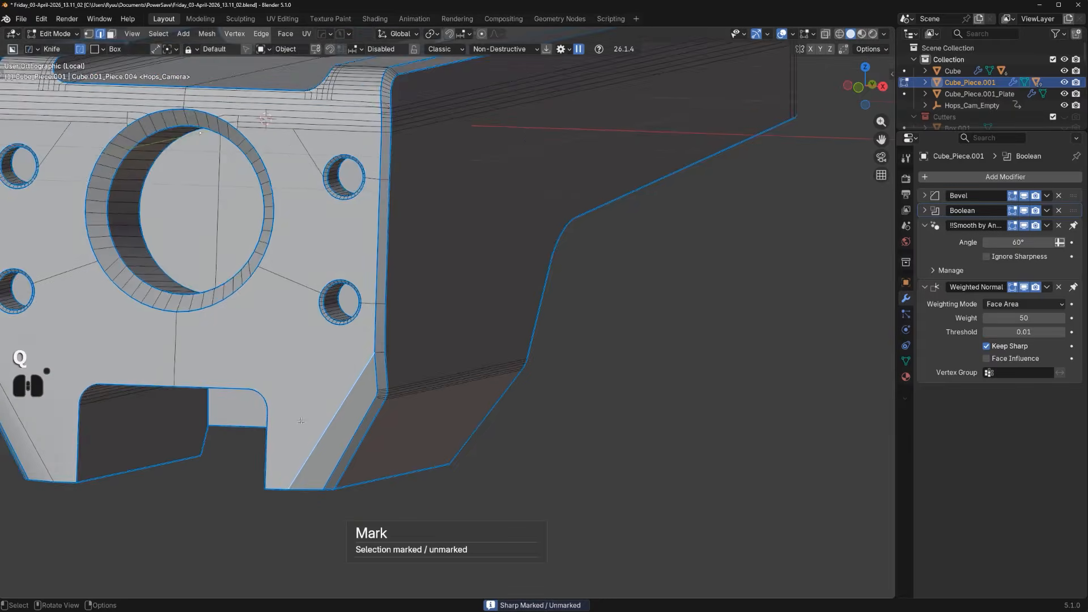
middle_click_drag(365, 411, 488, 415)
Symmetrize the lower body's mesh to carry the chamfer and corner corrections over to the opposite side
scroll(437, 425, "down", 3)
key("alt+x")
key("Tab")
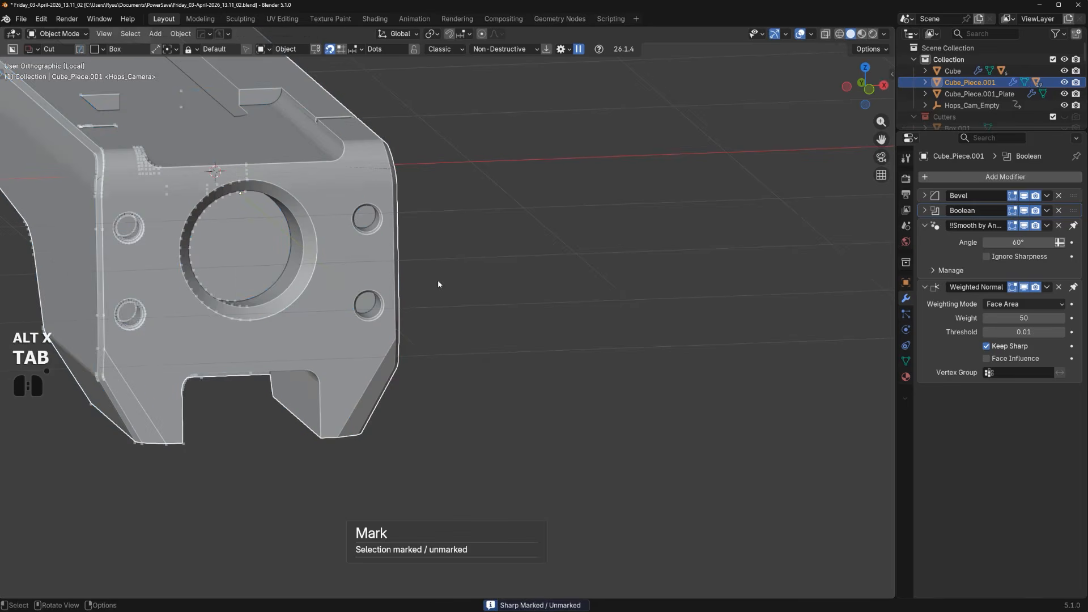
middle_click_drag(444, 353, 400, 333)
middle_click_drag(309, 291, 406, 335, "shift")
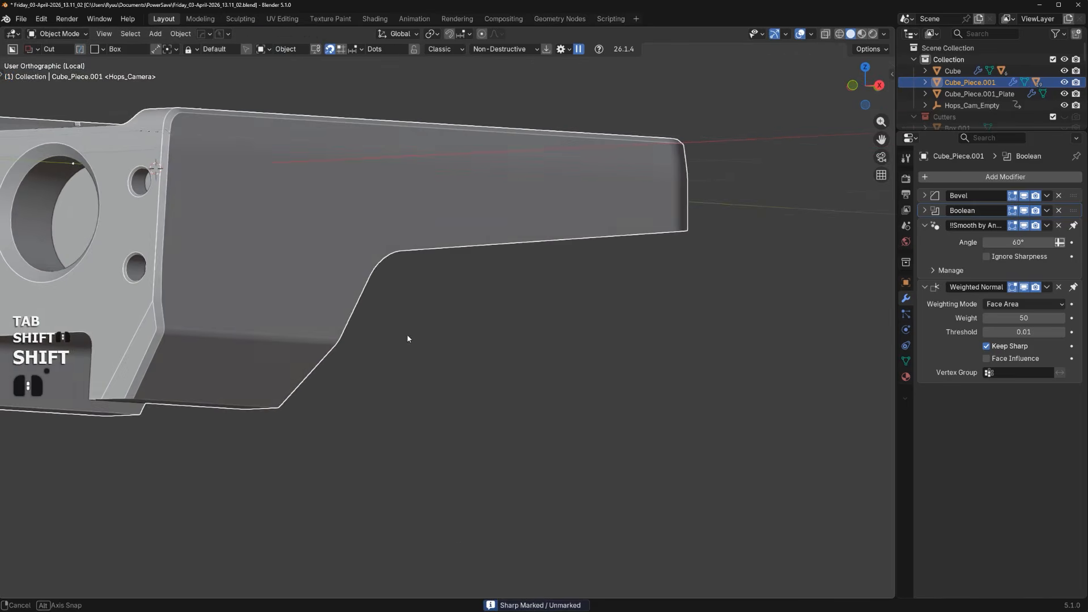
Apply the lower body's pocket Boolean modifier with Sharpen
middle_click_drag(289, 322, 537, 347, "shift")
scroll(478, 333, "up", 3)
middle_click_drag(475, 280, 349, 284)
scroll(487, 344, "down", 4)
key("KP_5")
scroll(448, 254, "up", 2)
key("Tab")
key("Tab")
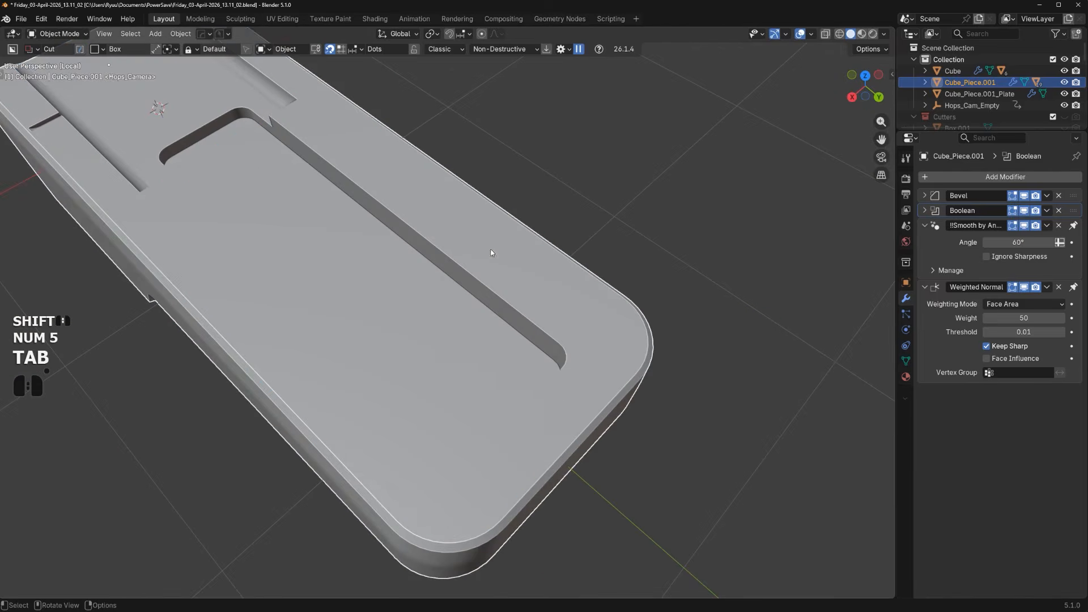
key("q")
left_click(492, 248, "ctrl")
Select the complete rim edge of the long pocket on the lower body's top surface
key("Tab")
double_click(538, 327, "alt")
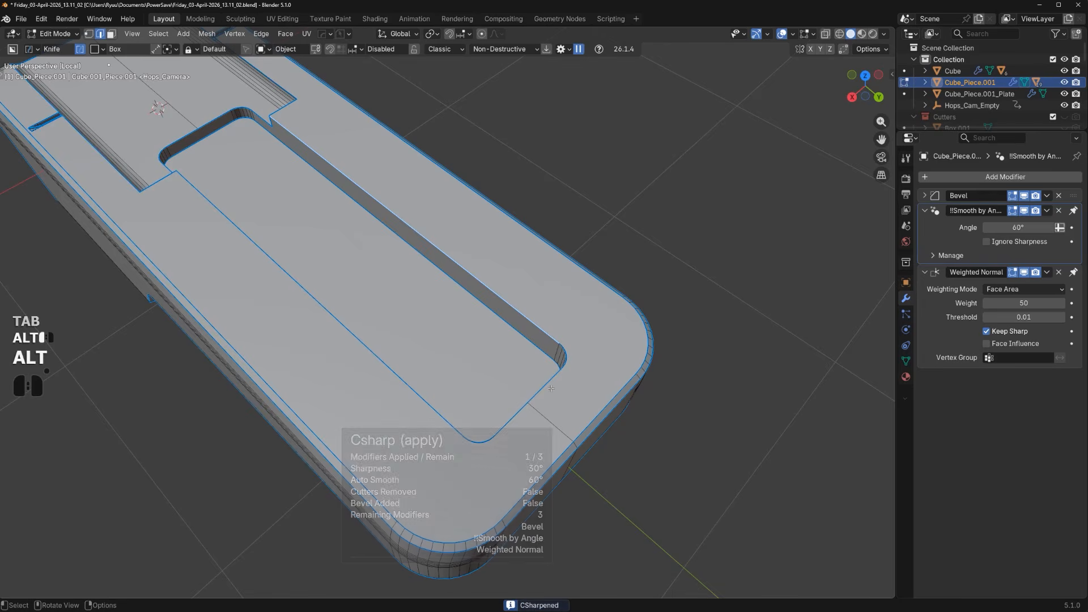
left_click(271, 279, "ctrl")
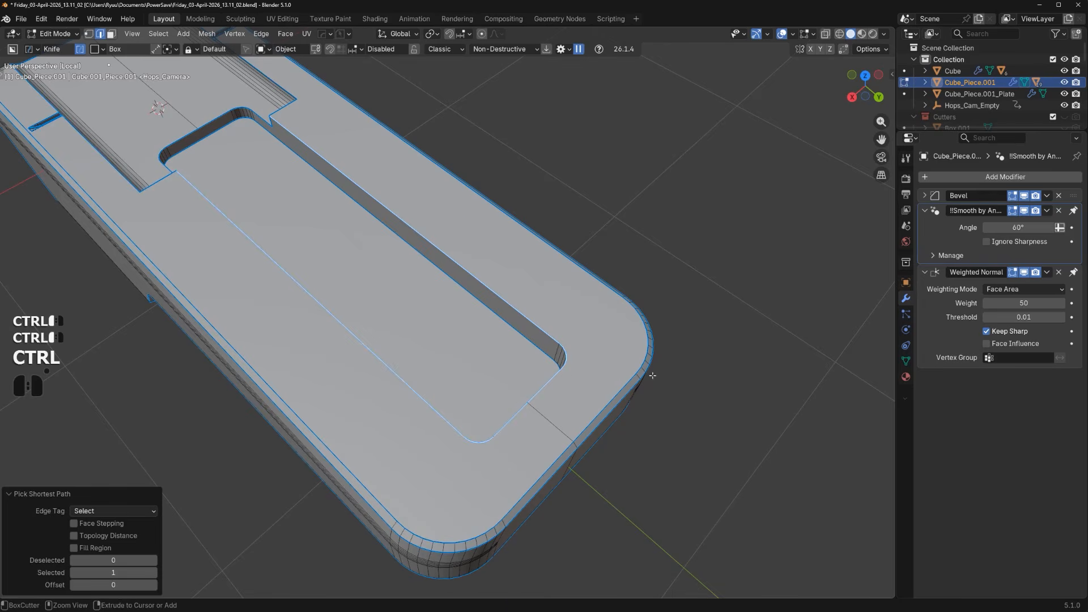
Bevel the selected edges around the long recess in the arm's top face and return to Object Mode
key("ctrl+b")
left_click(711, 388, "shift")
key("Tab")
scroll(485, 393, "down", 1)
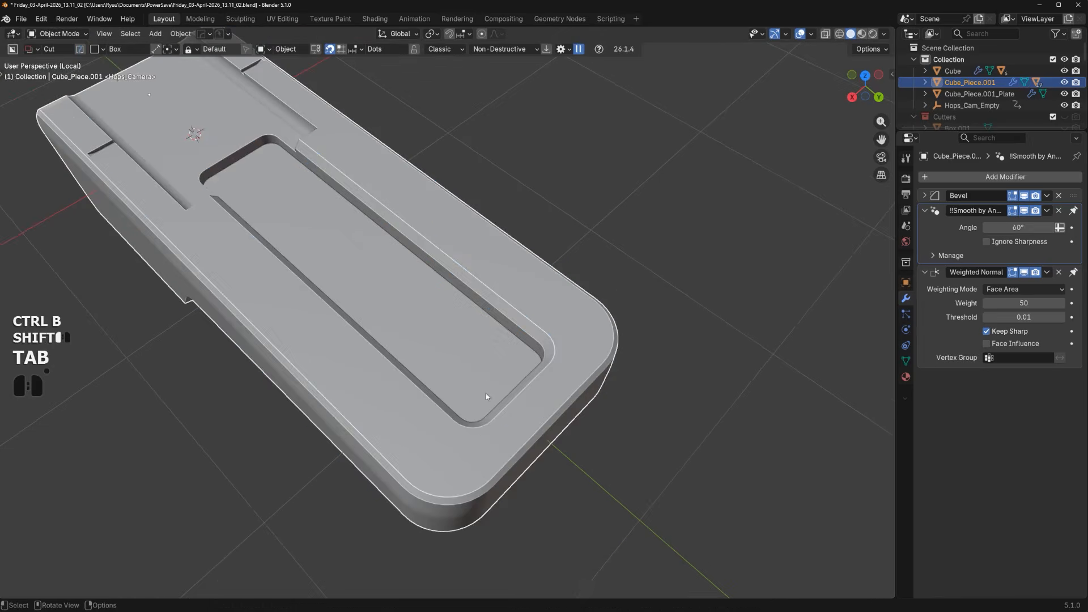
Cut a round hole about 0.061 m deep beside the recess's end corner with a circle cutter, keeping the cutter selected
middle_click_drag(484, 393, 442, 433)
key("d")
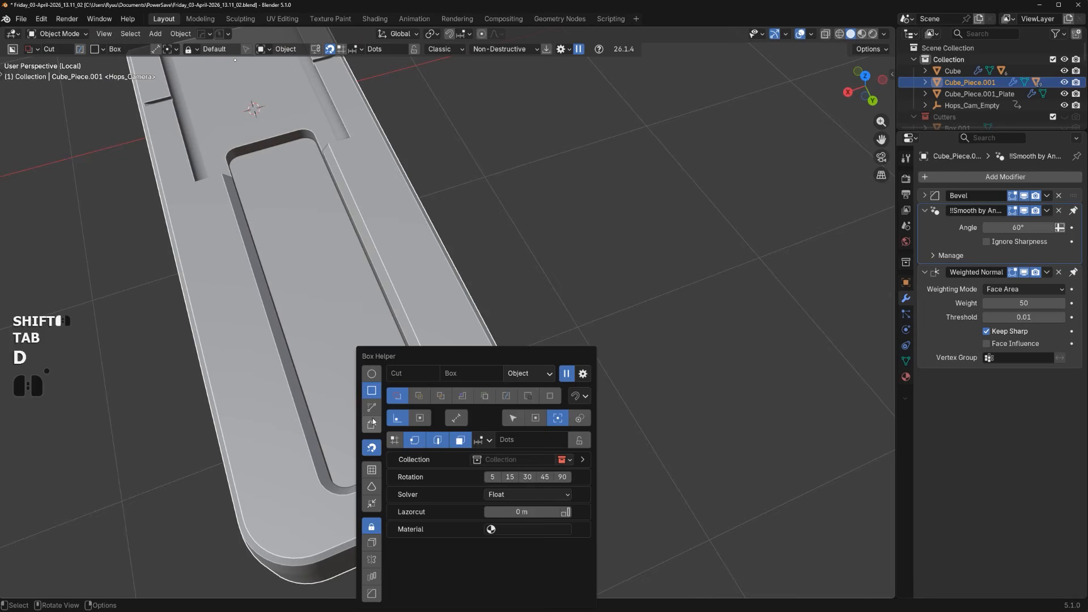
left_click(372, 374)
middle_click_drag(287, 465, 399, 354, "shift")
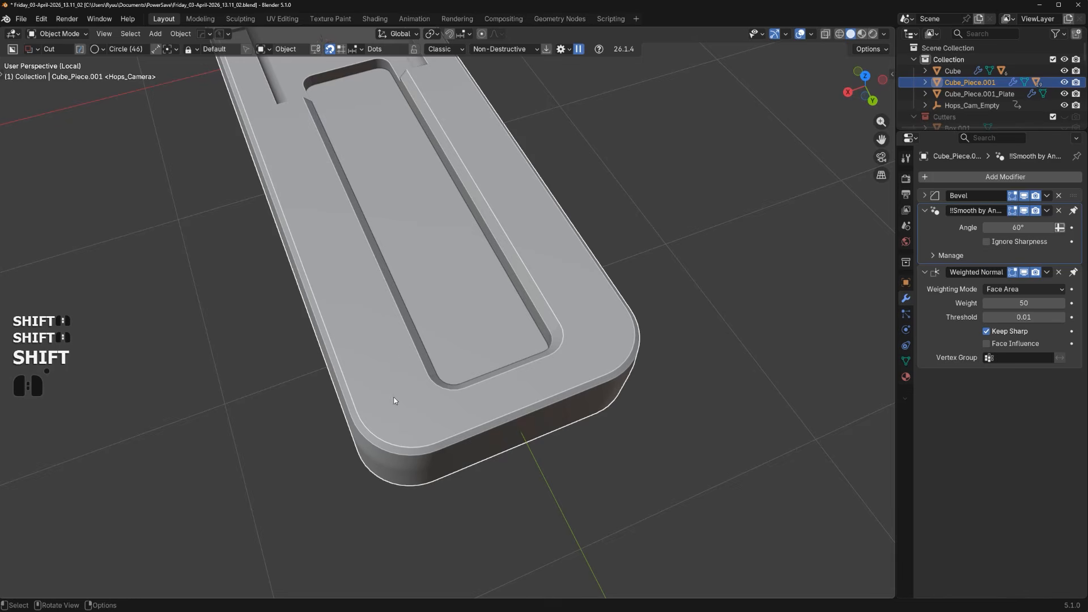
left_click_drag(395, 401, 427, 419)
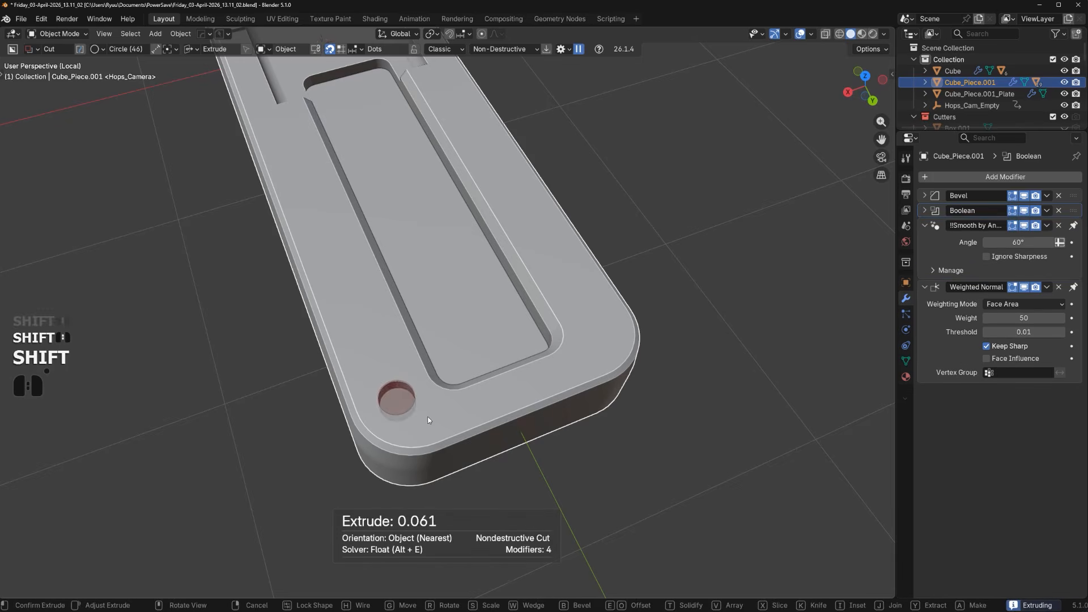
left_click(434, 418, "shift")
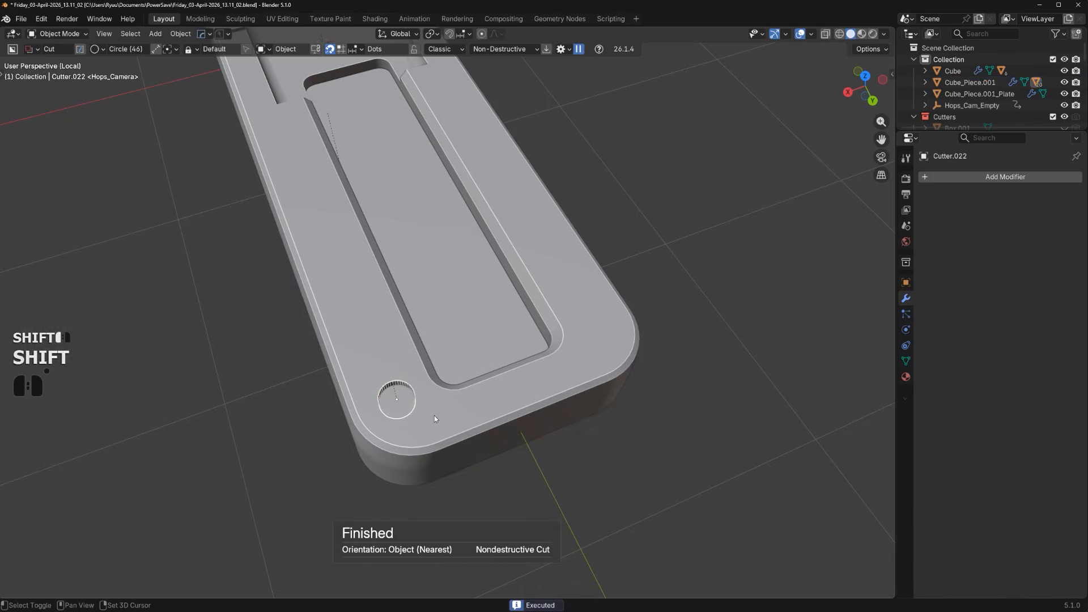
Duplicate the round cutter's geometry along Y to make a second hole farther up the same side
key("Tab")
left_click(565, 401)
key("a")
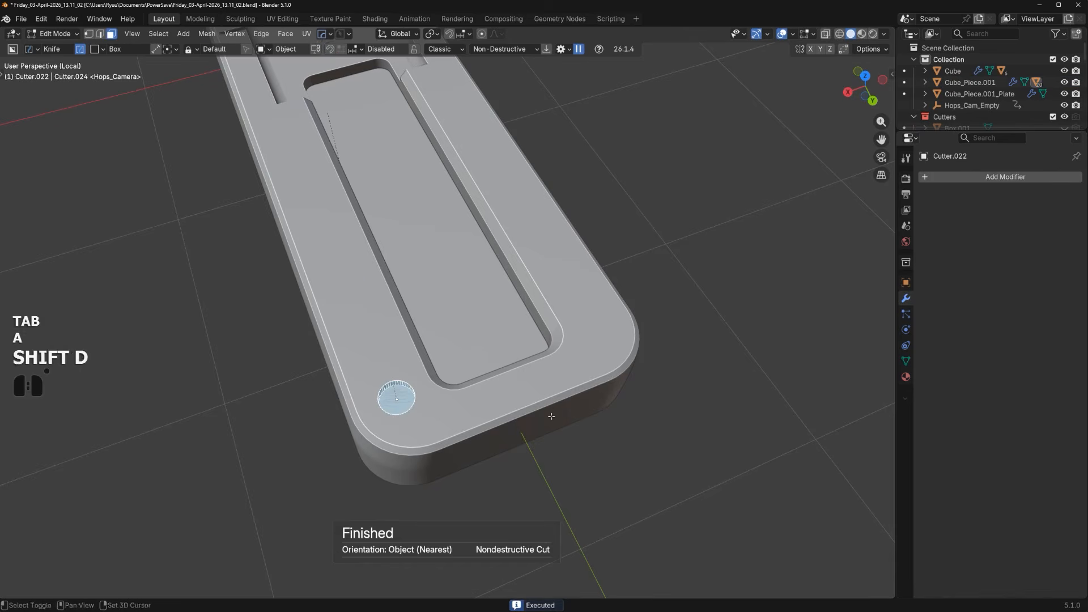
key("shift+d")
key("y")
left_click(461, 193)
key("Tab")
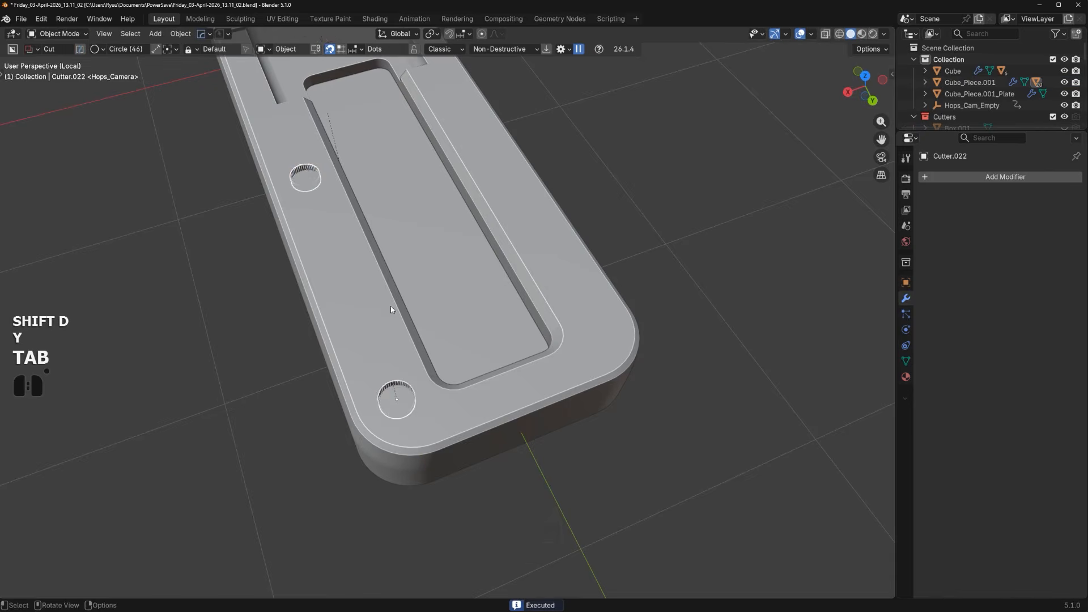
Apply the hole cuts to the body with Csharp and symmetrize its mesh across X
left_click(391, 308)
key("q")
left_click(389, 306, "ctrl")
key("Tab")
key("alt+x")
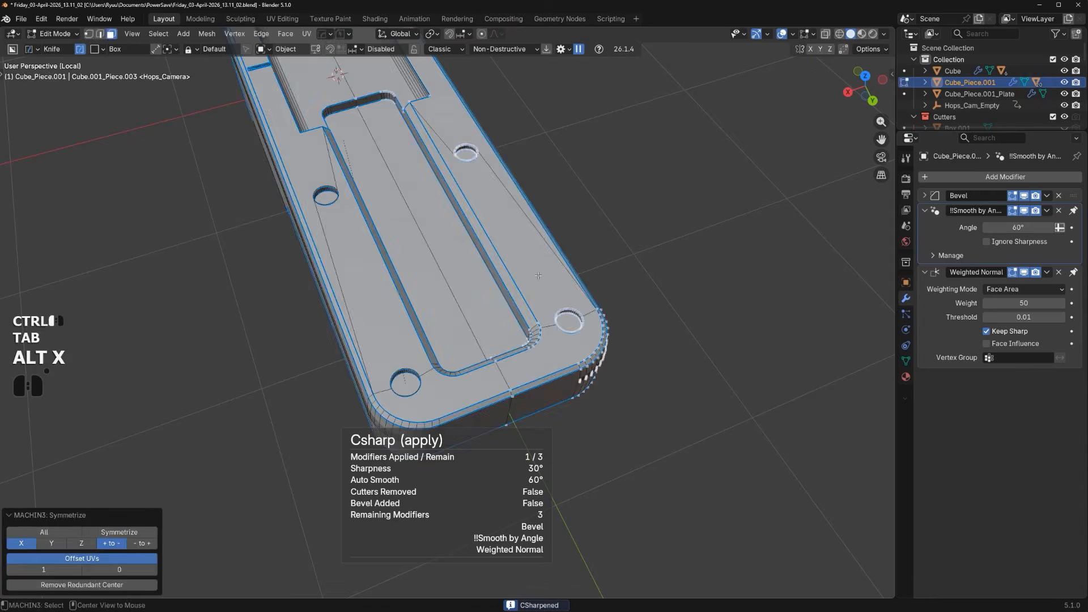
key("Tab")
Cut a smaller centred hole about 0.060 m deep in the floor of the round hole at the end corner
scroll(399, 414, "up", 2)
middle_click_drag(399, 417, 438, 314, "shift")
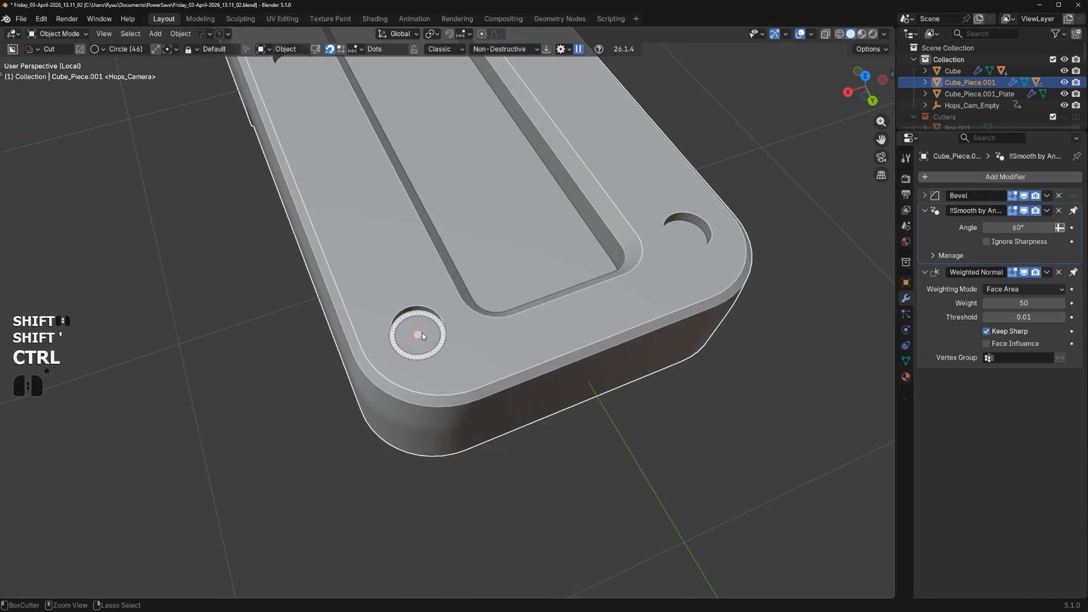
left_click_drag(423, 333, 431, 343, "ctrl")
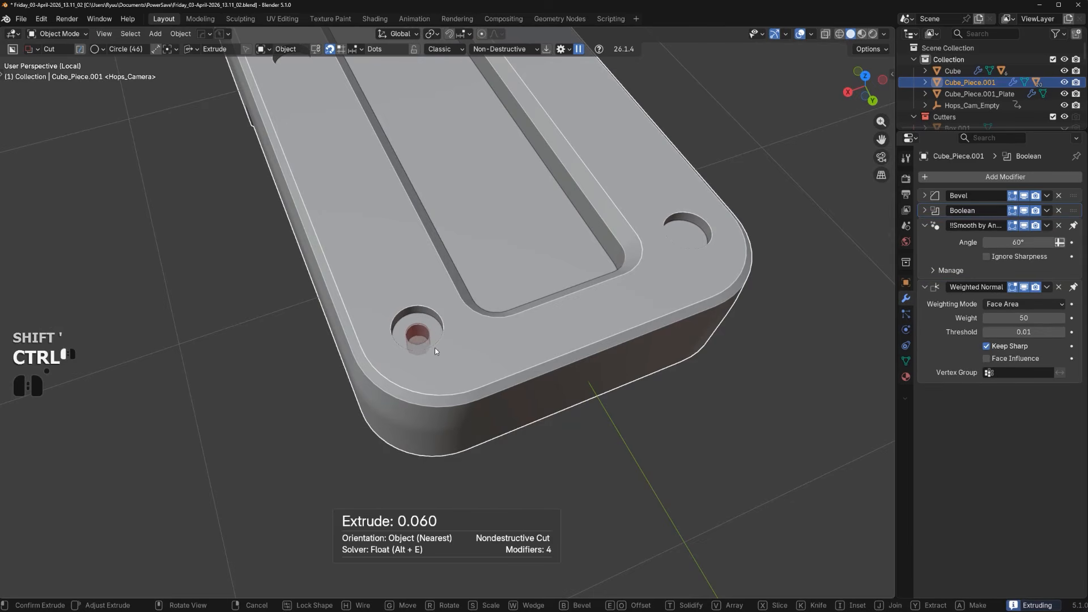
left_click(436, 347)
middle_click_drag(435, 339, 433, 389, "shift")
Select the small hole's cutter through Ever Scroll and duplicate its geometry in place
key("q")
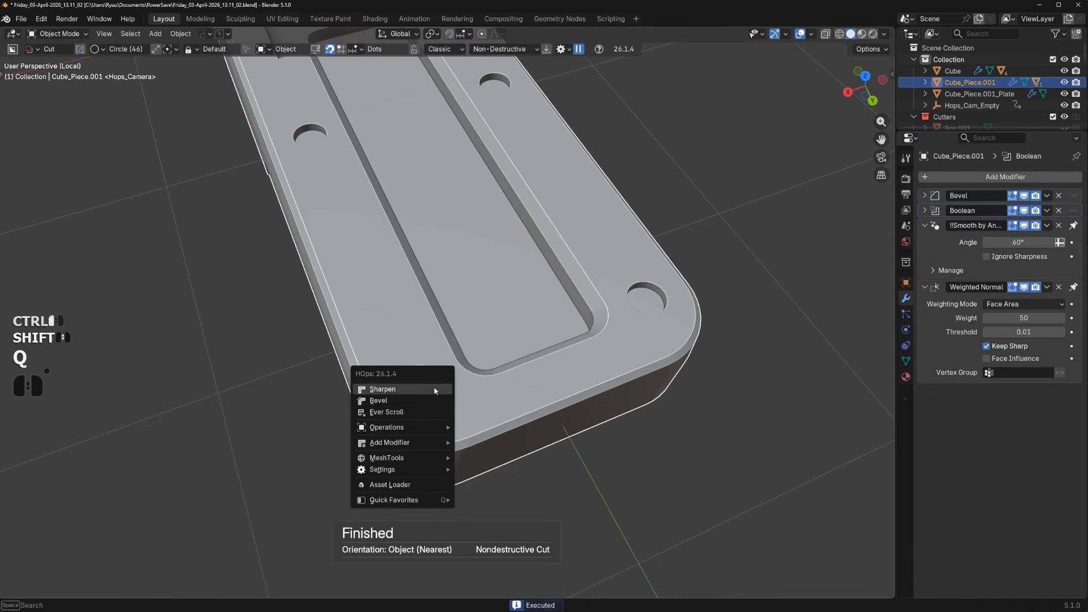
left_click(428, 412)
key("Tab")
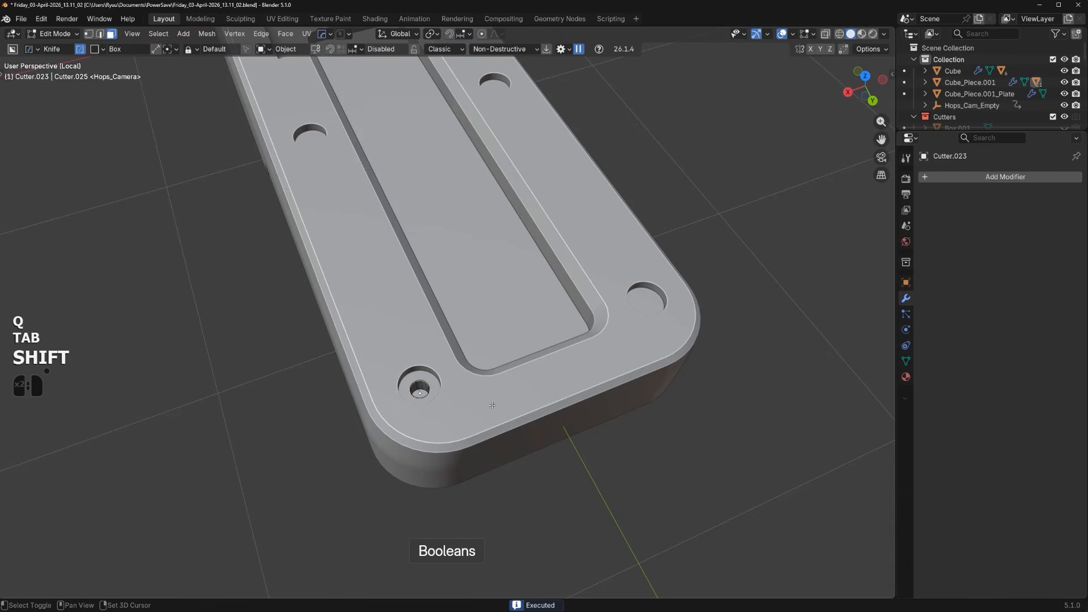
key("shift+d")
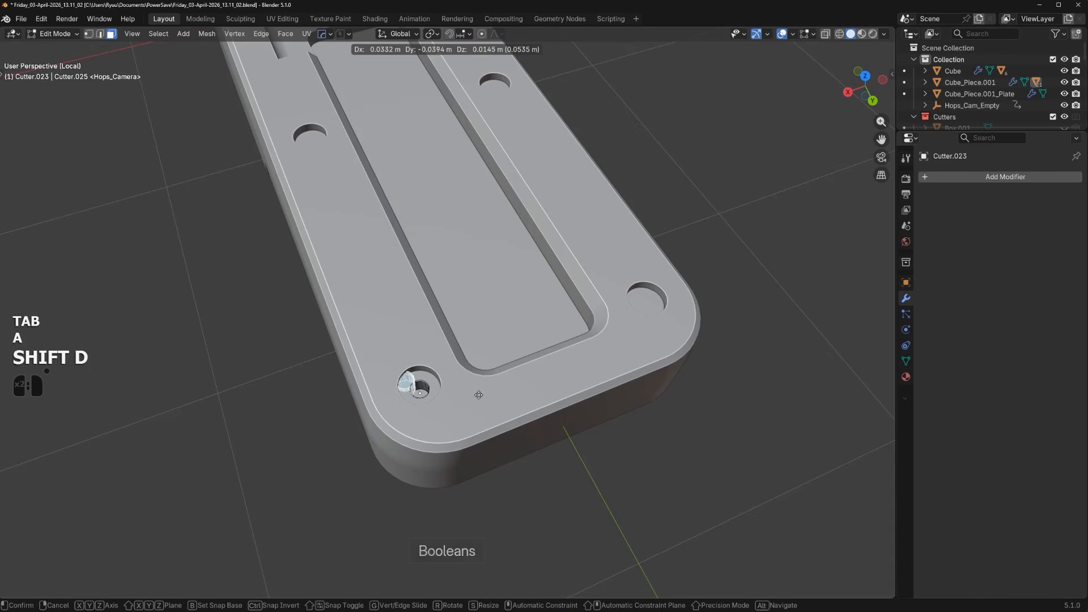
right_click(478, 395)
Move the duplicated cutter geometry -1.1623 m along Y into the second round hole on that side
middle_click_drag(479, 395, 474, 420, "alt")
middle_click_drag(471, 422, 479, 510, "alt")
key("KP_5")
middle_click_drag(497, 565, 508, 309, "shift")
key("g")
key("y")
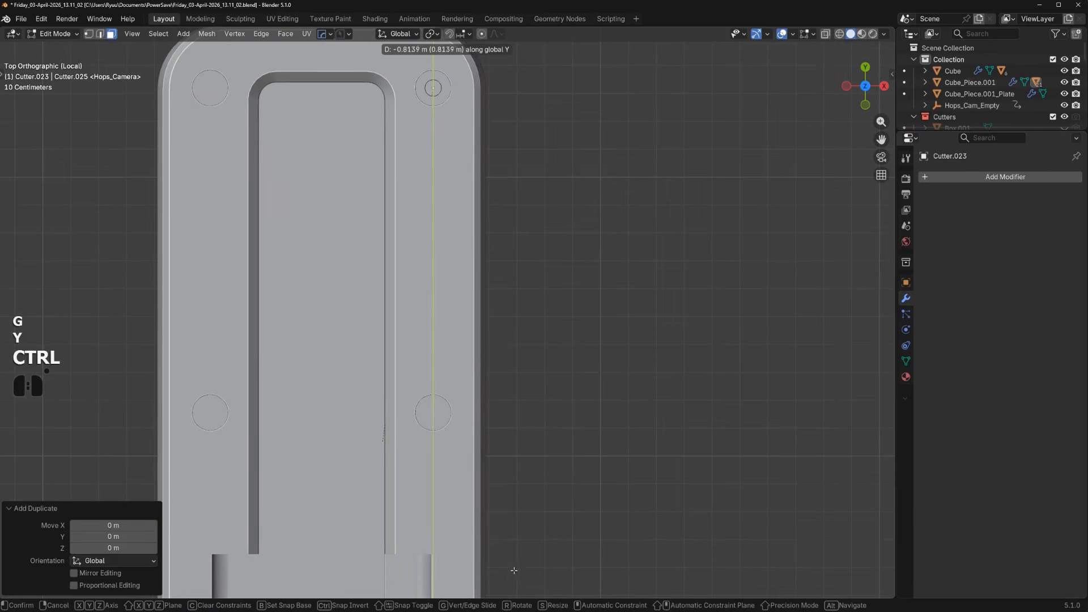
left_click(560, 73)
scroll(495, 381, "up", 3)
middle_click_drag(507, 427, 538, 229, "shift")
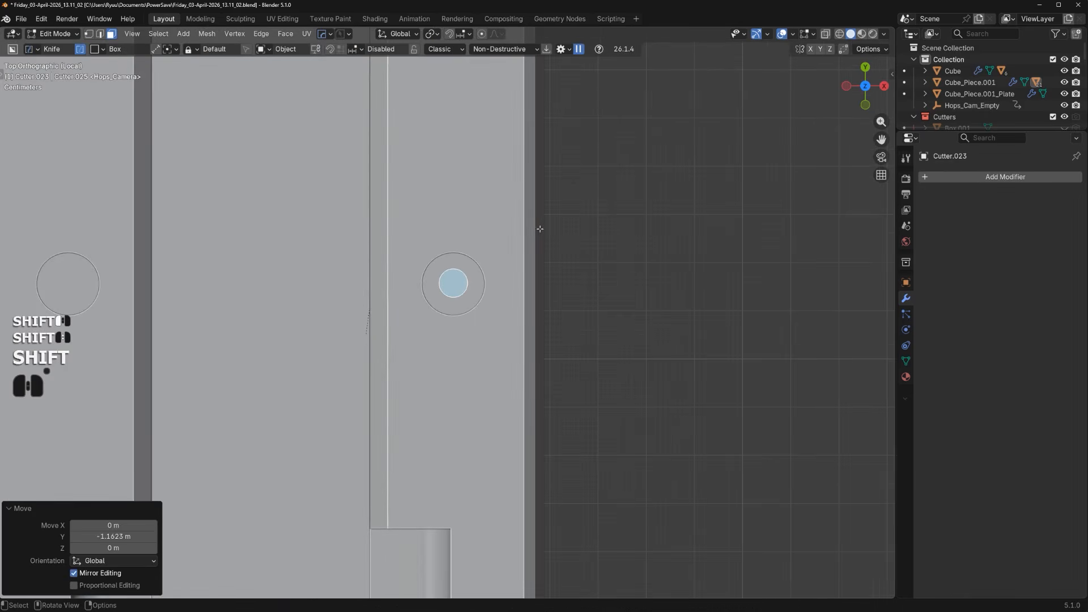
Apply the small hole cuts to the body with Csharp and symmetrize the mesh across X
key("Tab")
left_click(492, 266)
scroll(491, 262, "down", 1)
left_click(483, 247)
key("q")
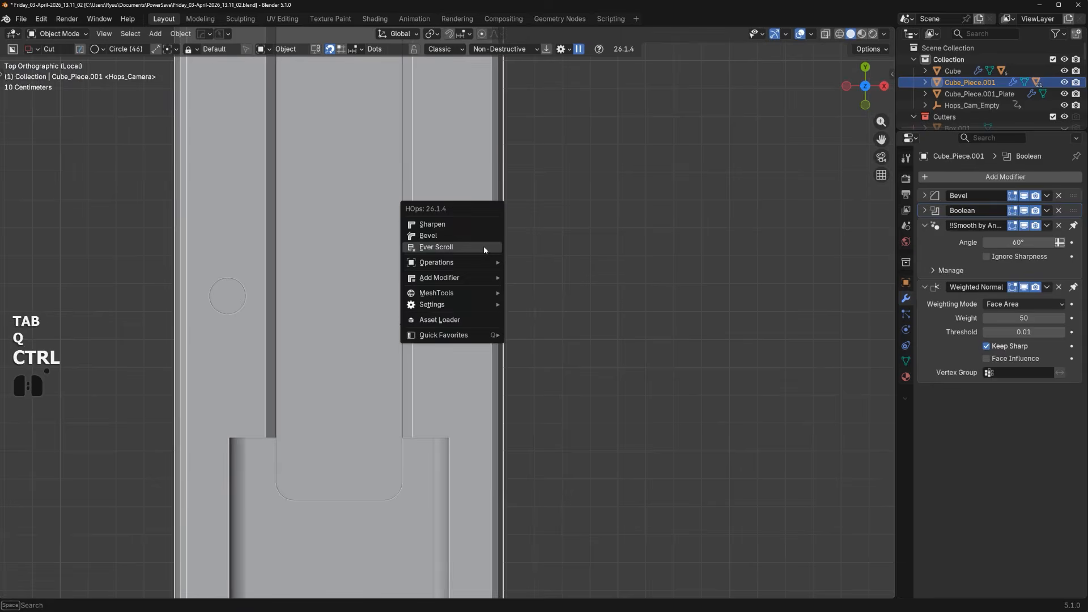
left_click(477, 226, "ctrl")
key("Tab")
key("alt+x")
key("Tab")
Hide the cutters and leave local view to show the whole sight model
scroll(488, 249, "down", 3)
middle_click_drag(485, 247, 394, 170)
key("shift+apostrophe")
scroll(476, 187, "up", 4)
middle_click_drag(476, 190, 477, 303)
key("KP_5")
scroll(465, 215, "down", 3)
key("KP_Divide")
middle_click_drag(477, 303, 472, 365)
key("KP_5")
Slice the upper part of the arm into a separate piece with a bevelled box cutter in the right side view
scroll(400, 367, "up", 3)
key("d")
left_click(466, 383)
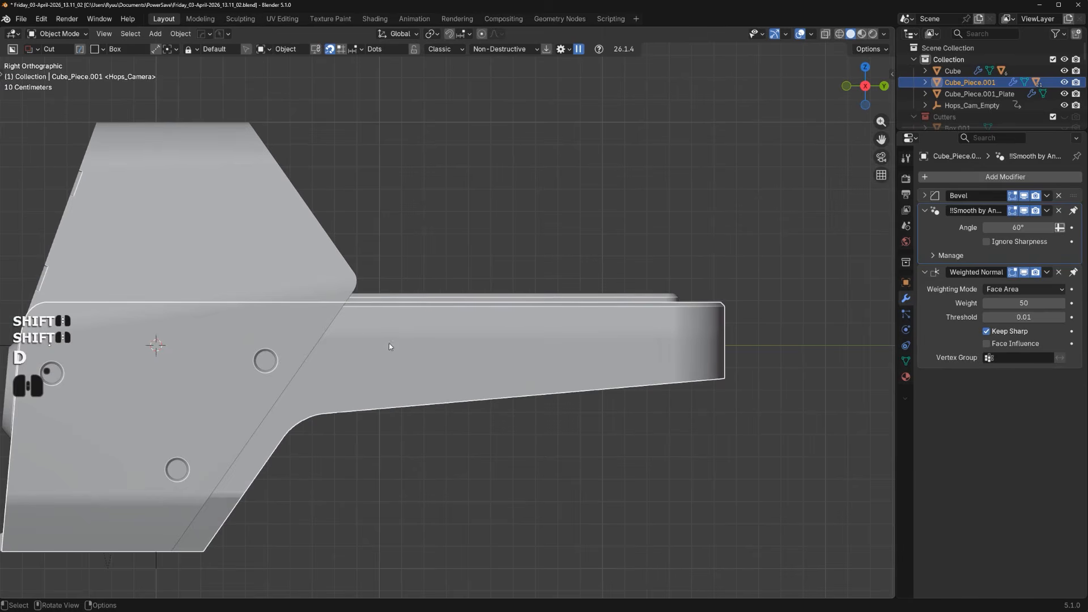
middle_click_drag(363, 317, 342, 314, "shift")
mouse_move(243, 233)
left_mouse_down()
mouse_move(479, 350)
mouse_move(767, 350)
left_mouse_up()
key("b")
key("x")
key("space")
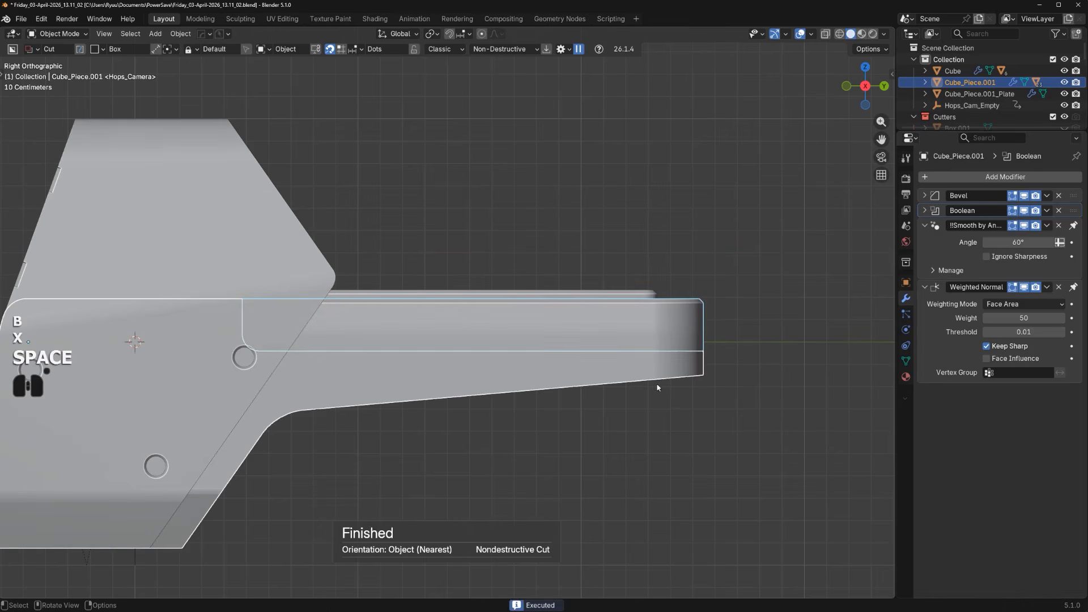
Apply the slice on both the lower body and the separated upper piece with Csharp
key("q")
left_click(650, 371, "ctrl")
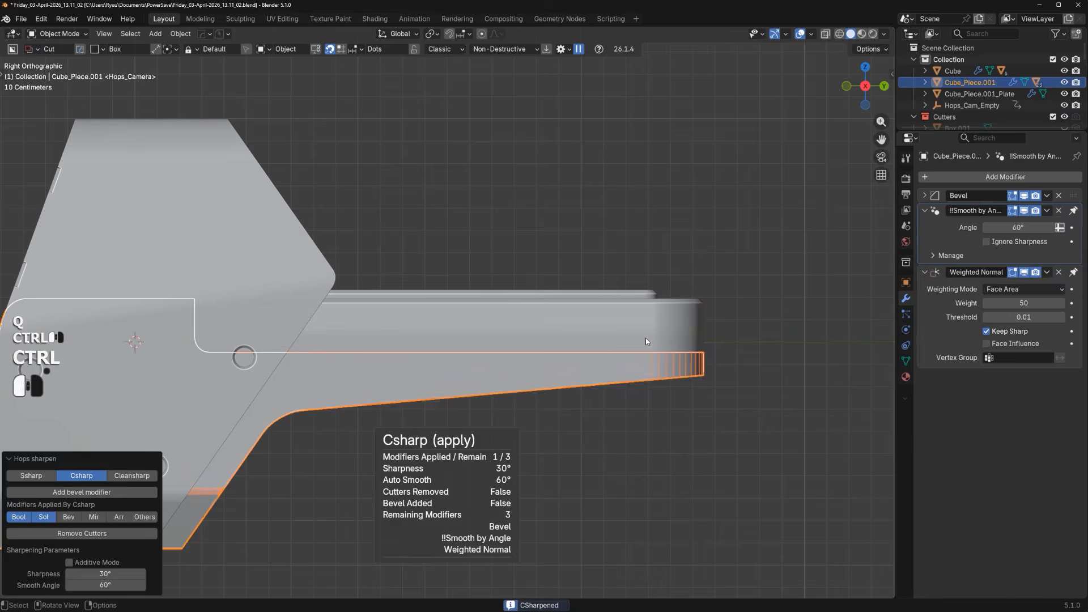
left_click(645, 338)
key("q")
left_click(645, 339, "ctrl")
scroll(453, 386, "down", 2)
middle_click_drag(255, 413, 335, 417)
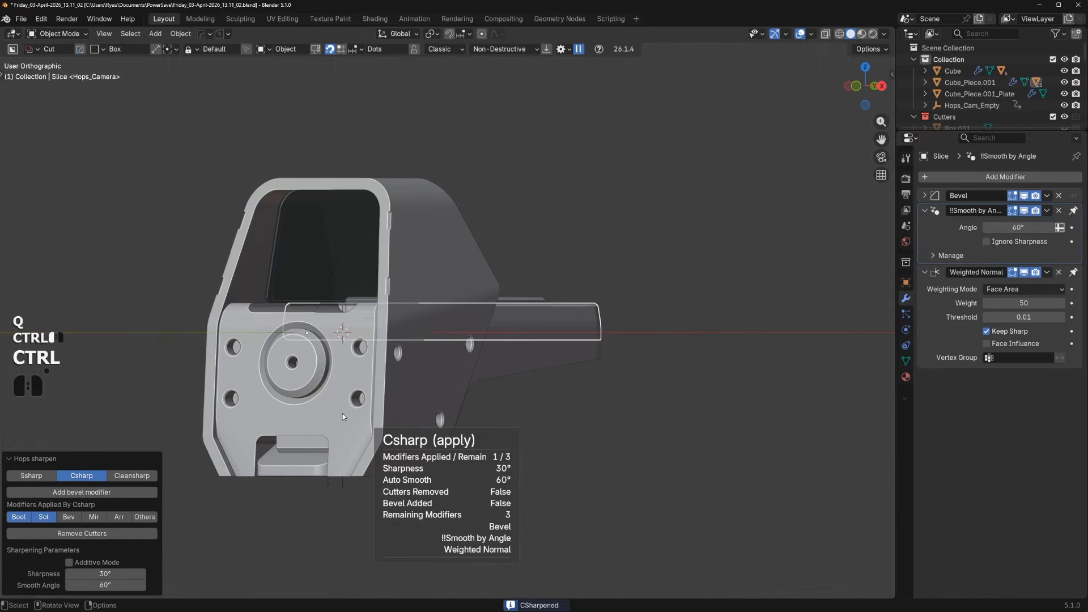
Cut a wedge-shaped notch about 0.608 by 0.086 m in the lower body along the arm's seam
key("Tab")
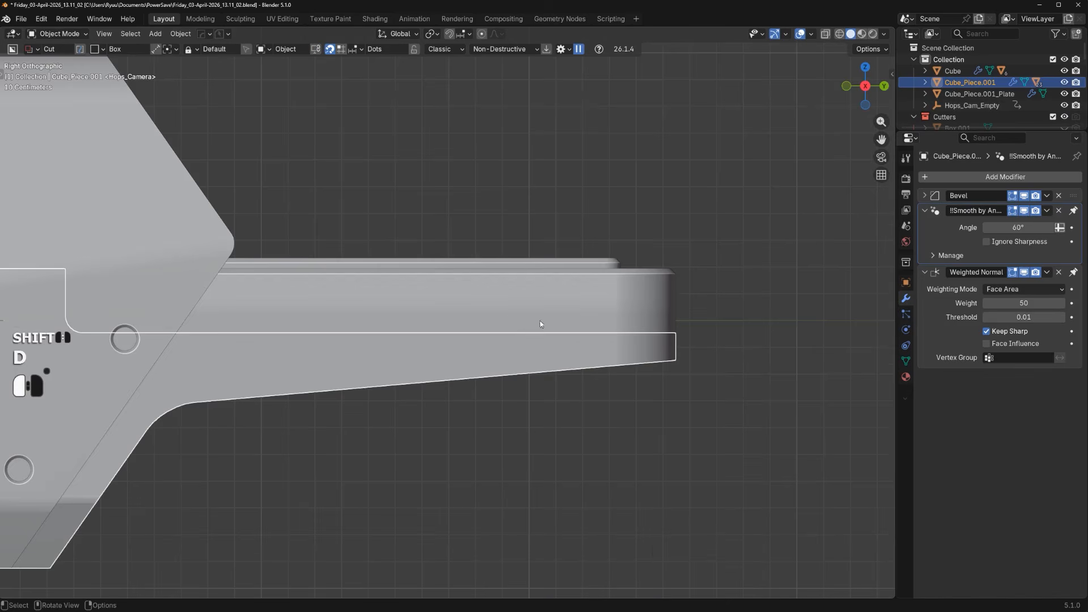
left_click_drag(539, 325, 417, 298)
right_click(430, 312)
left_click_drag(587, 335, 423, 316)
key("w")
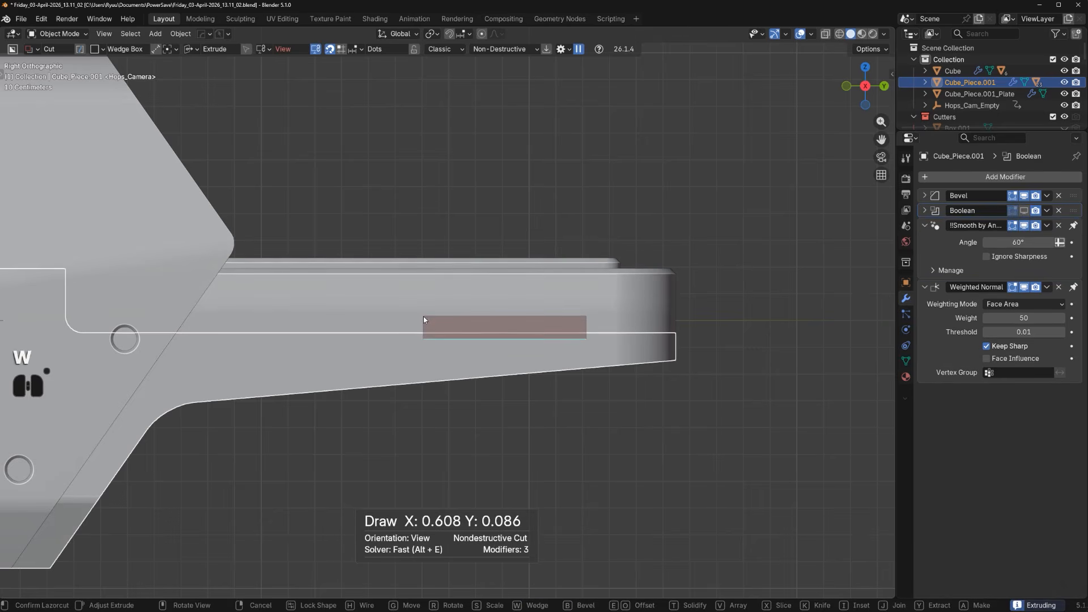
left_click(431, 321, "ctrl")
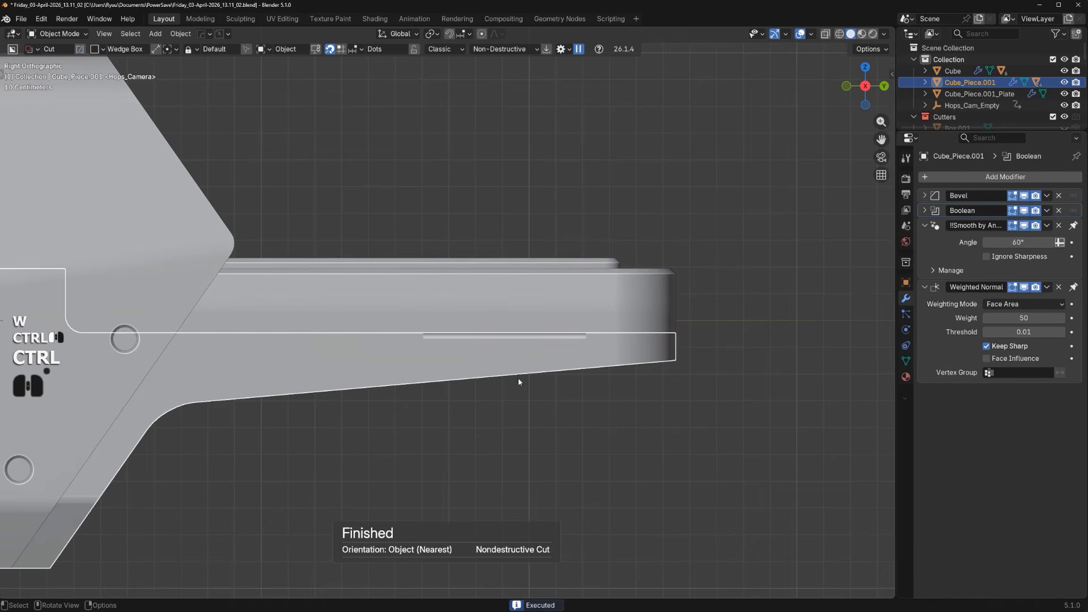
Mirror the notched lower body across its X axis with a bisecting Mirror modifier
middle_click_drag(518, 377, 328, 387)
key("alt+x")
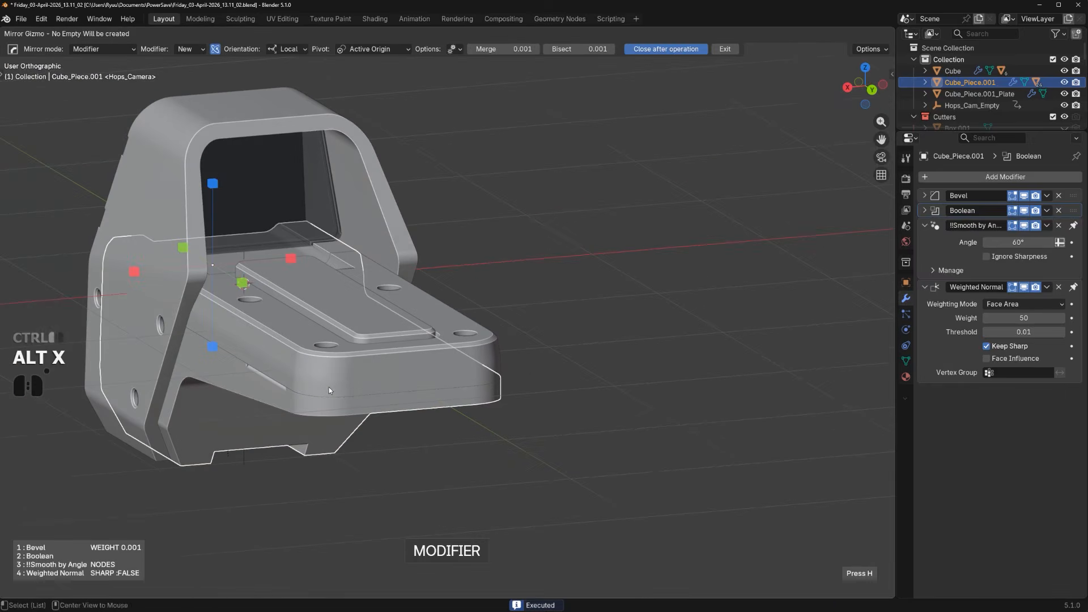
left_click(134, 272)
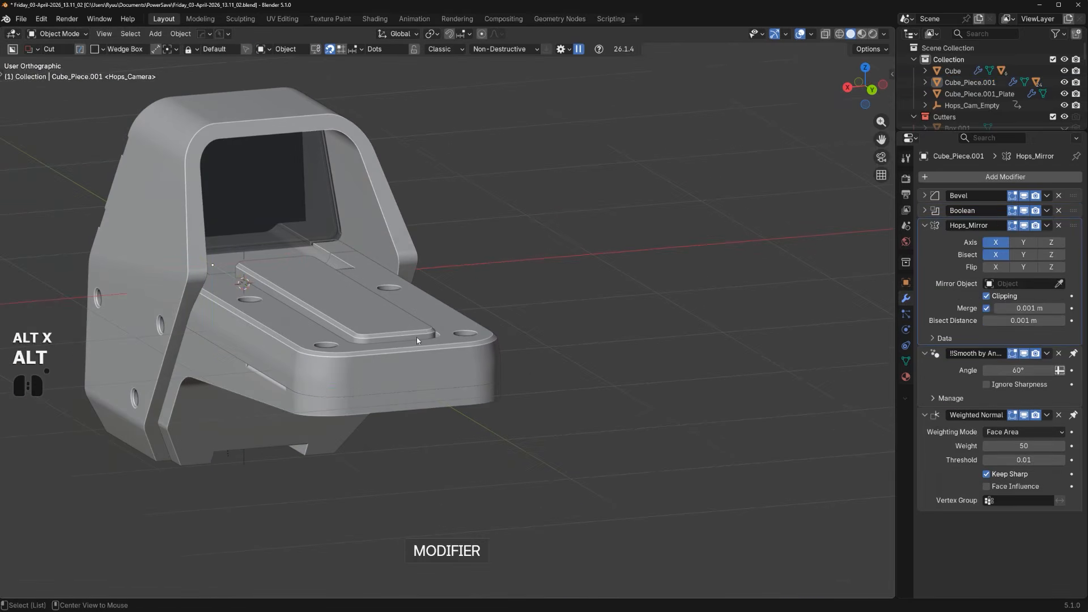
middle_click_drag(417, 338, 672, 313, "alt")
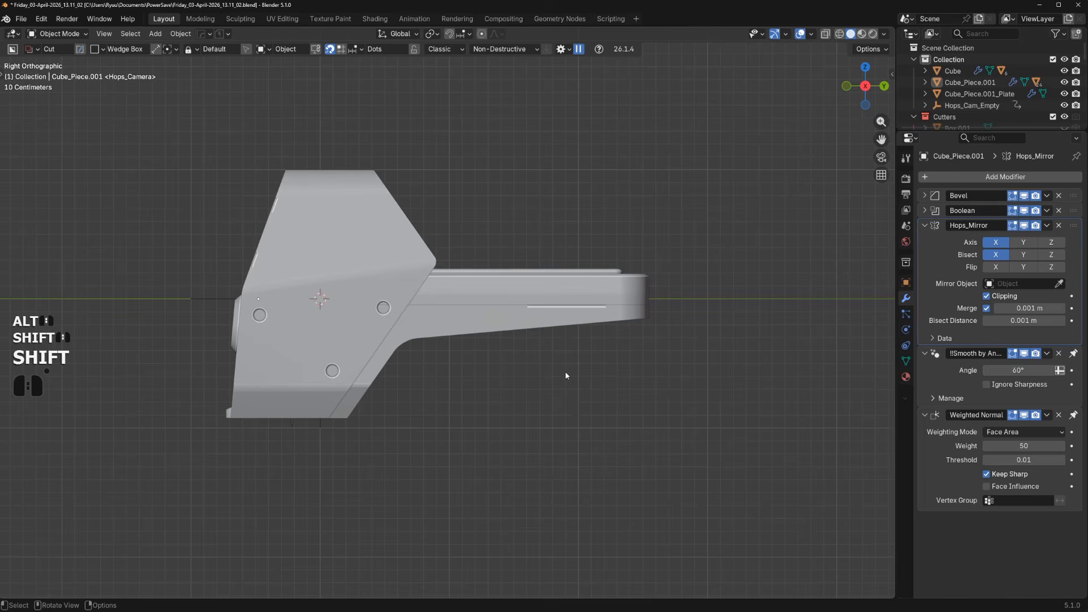
Select the notch's boolean cutter and move it along Y toward the housing by -0.6651 m plus about -0.32 m
scroll(564, 363, "up", 2)
middle_click_drag(565, 339, 509, 354, "shift")
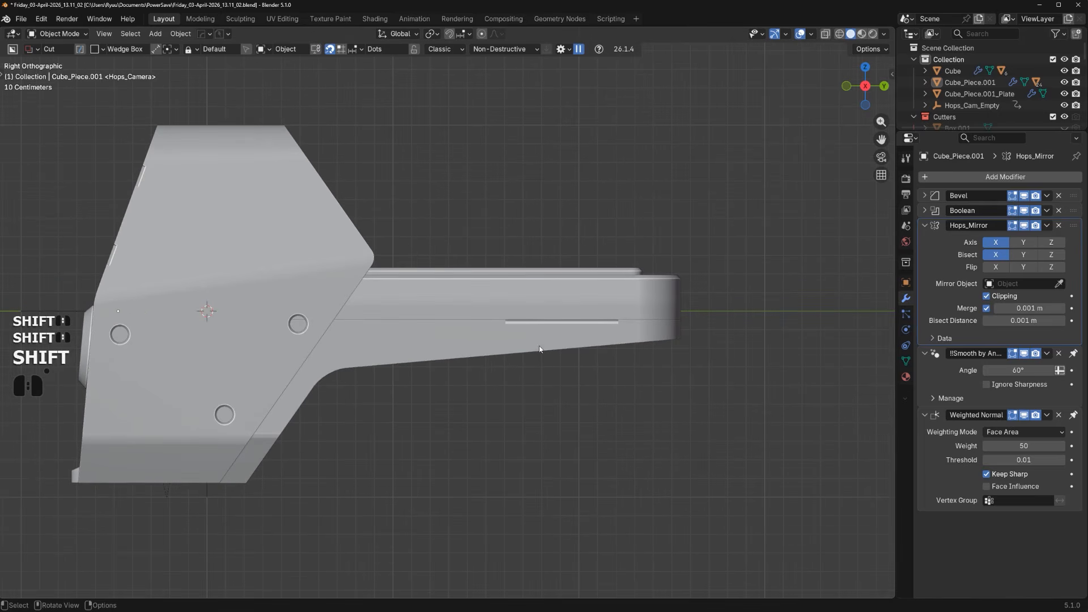
key("q")
left_click(567, 333)
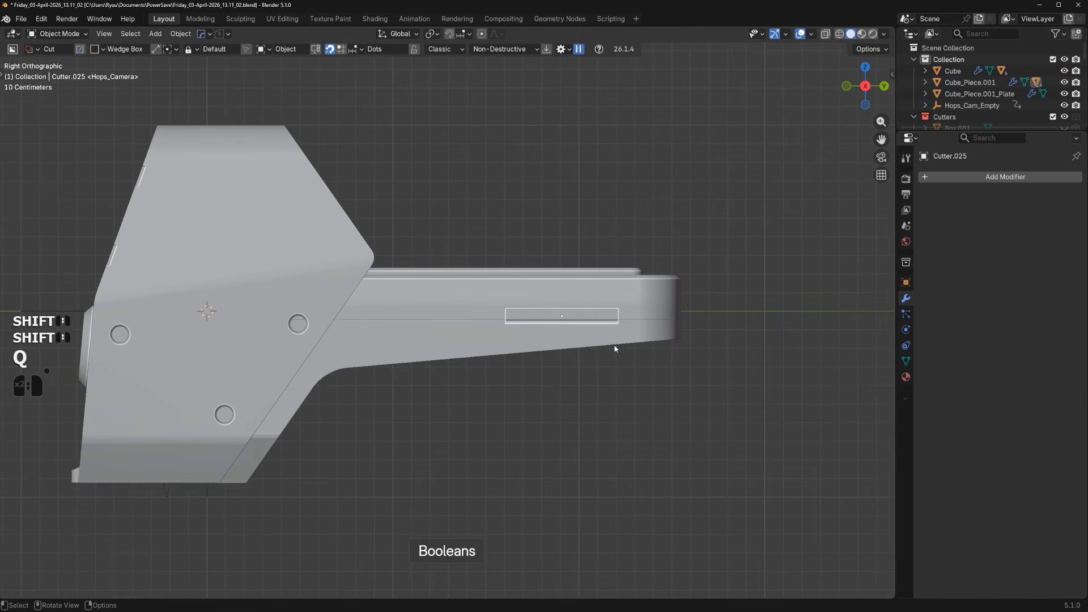
key("g")
key("y")
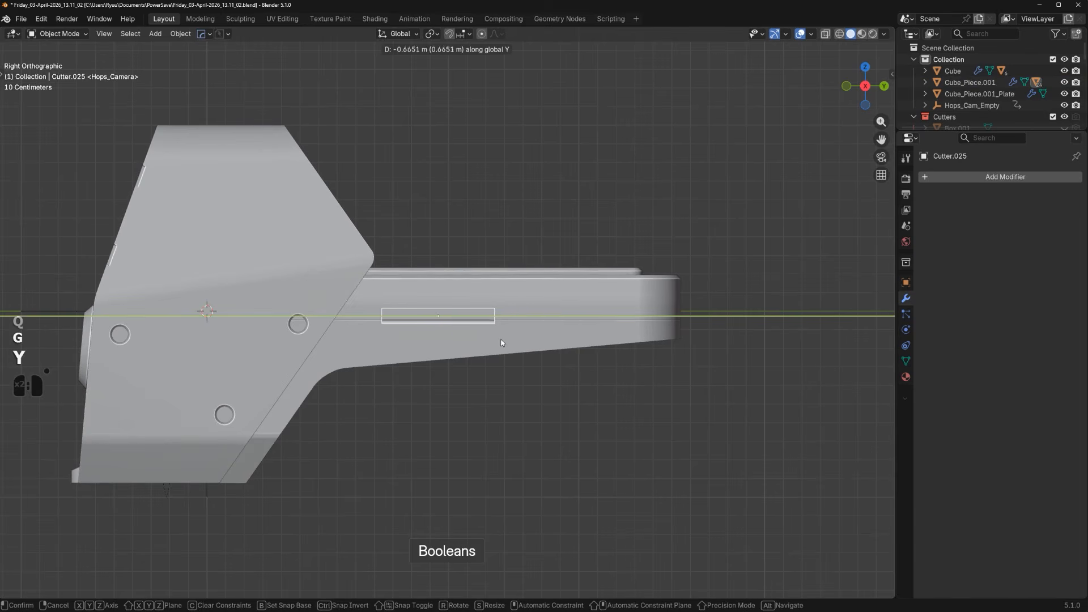
left_click(501, 342)
key("g")
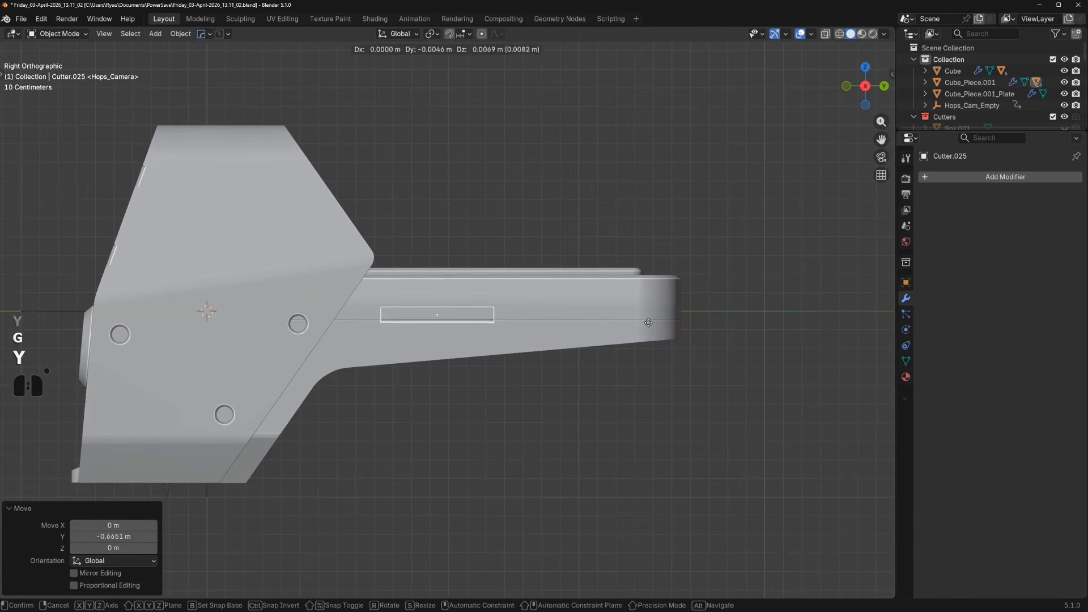
key("y")
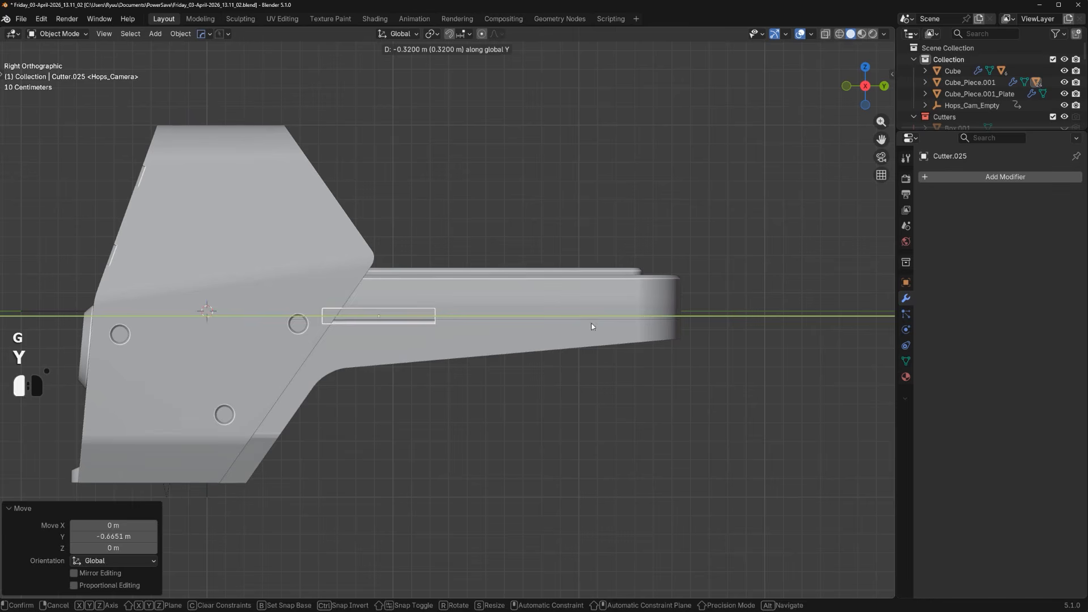
left_click(590, 323)
Cut a circular hole about 0.113 m across on the side seam near the arm's free end, through both the lower body and the upper slice
middle_click_drag(629, 346, 545, 359, "shift")
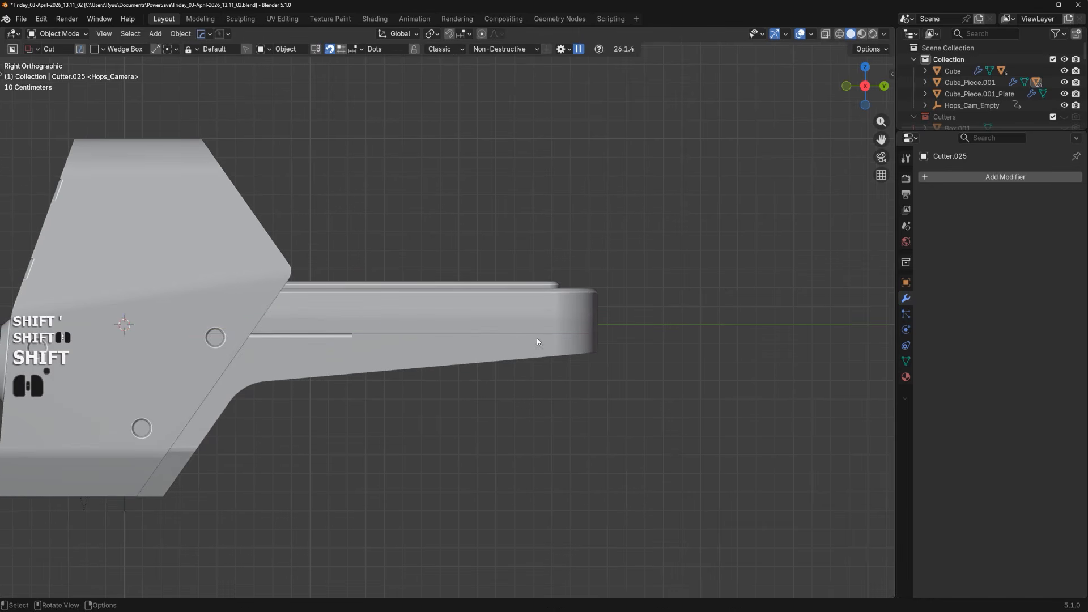
left_click(524, 329)
scroll(519, 341, "up", 2)
key("d")
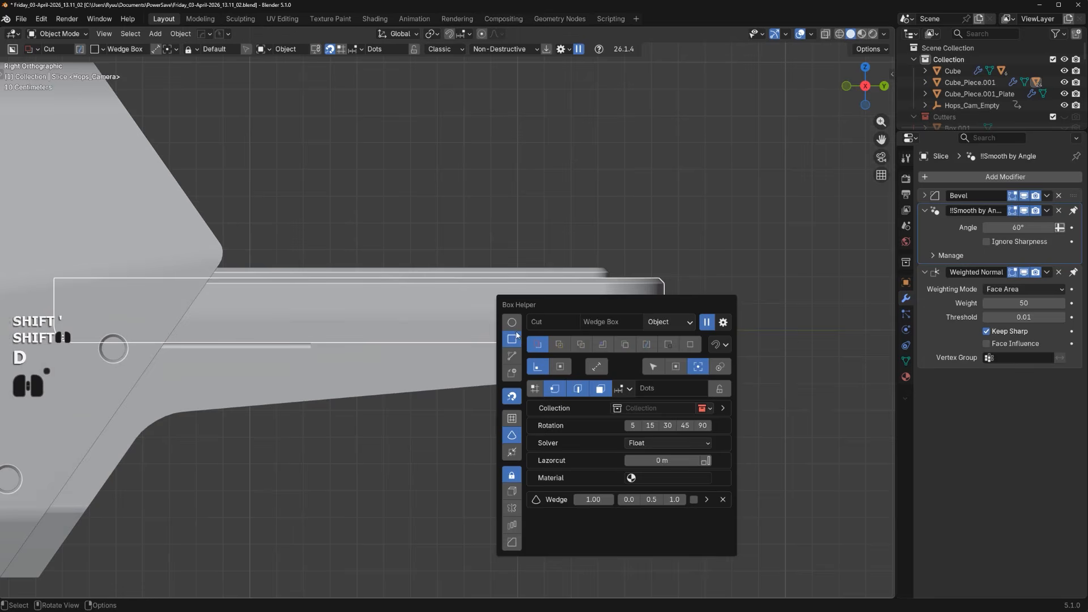
left_click(511, 322)
scroll(538, 343, "up", 1)
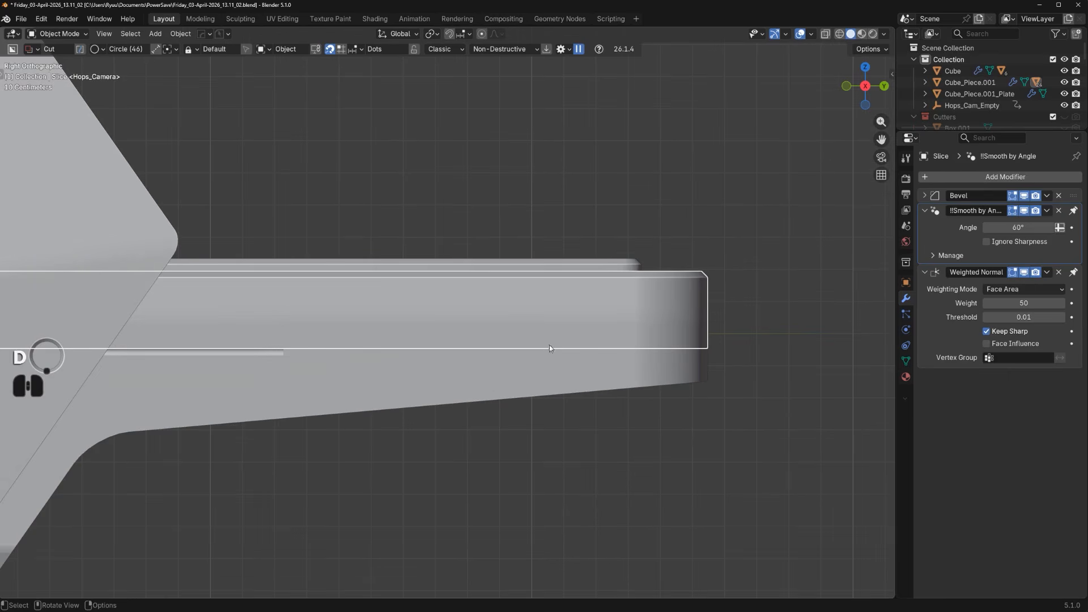
left_click(549, 345, "shift")
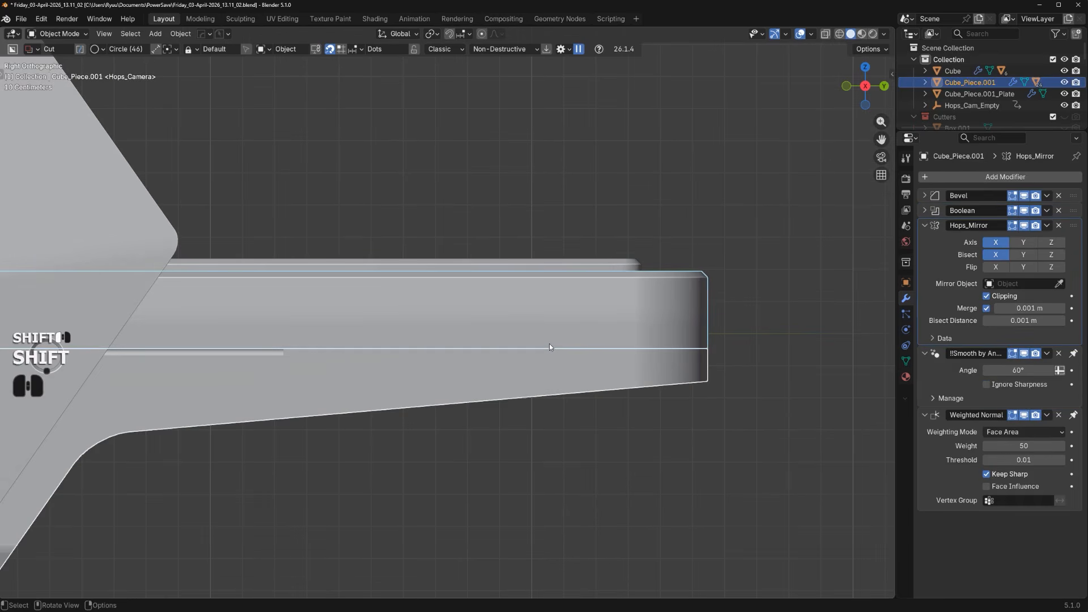
left_click_drag(553, 348, 572, 353)
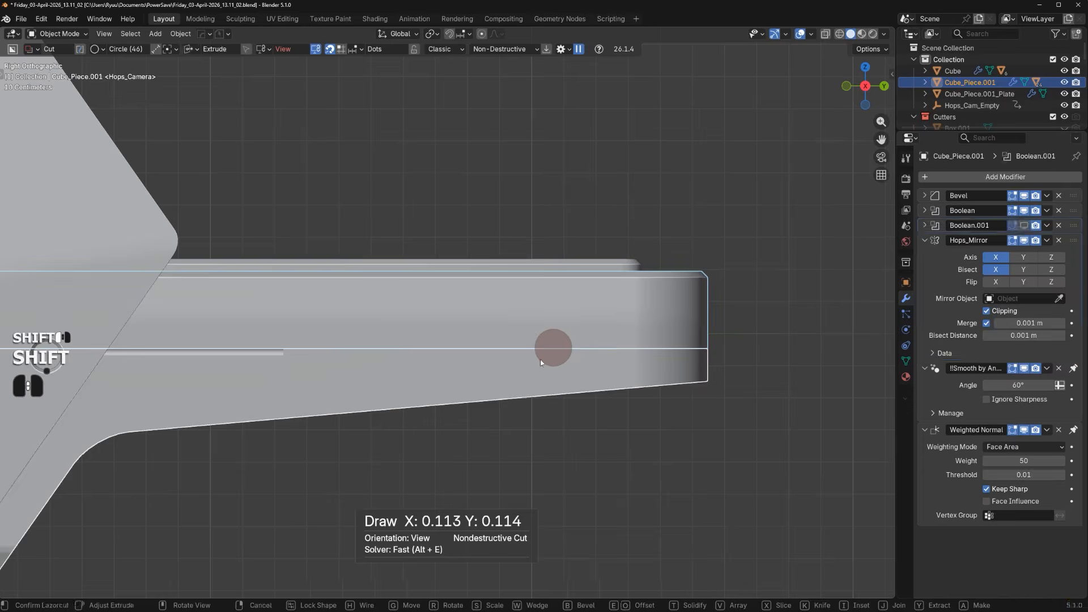
middle_click_drag(571, 353, 537, 359)
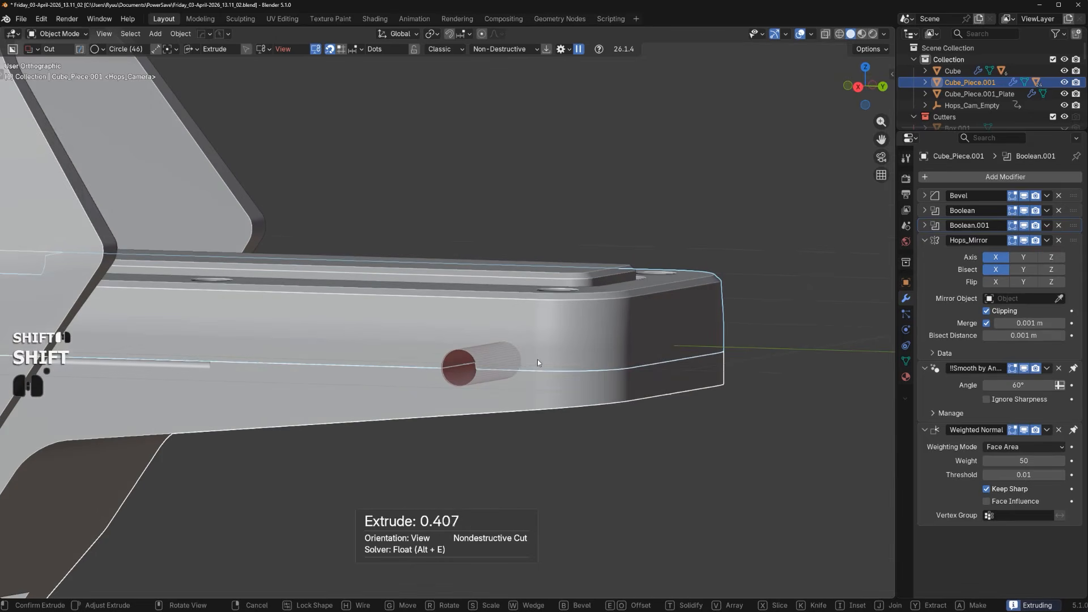
left_click(486, 378, "shift")
Apply the circular hole cut on both the lower body and the upper slice with Csharp
middle_click_drag(524, 395, 398, 420)
left_click(397, 420)
key("q")
left_click(393, 447, "ctrl")
left_click(245, 446)
key("q")
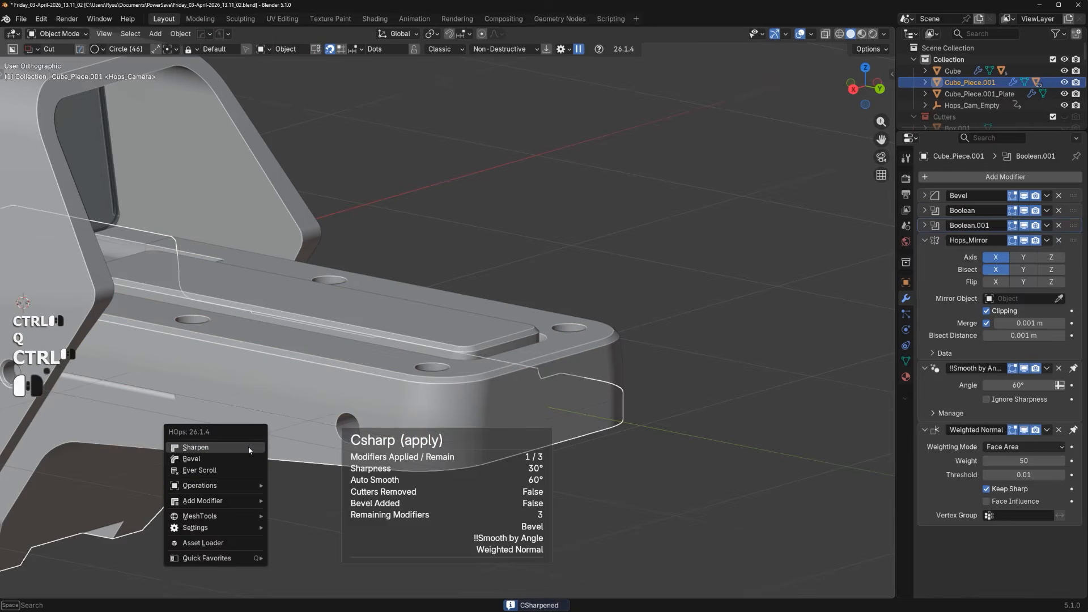
left_click(247, 447, "ctrl")
Open the lower body and the upper slice together in Edit Mode
middle_click_drag(324, 424, 593, 233, "shift")
key("Tab")
left_click(351, 436)
scroll(376, 398, "up", 1)
scroll(363, 399, "up", 3)
key("Tab")
left_click(626, 144)
left_click(626, 221, "shift")
key("Tab")
Select the rim edges of the side hole on both arm pieces
left_click(608, 280)
scroll(607, 279, "up", 3)
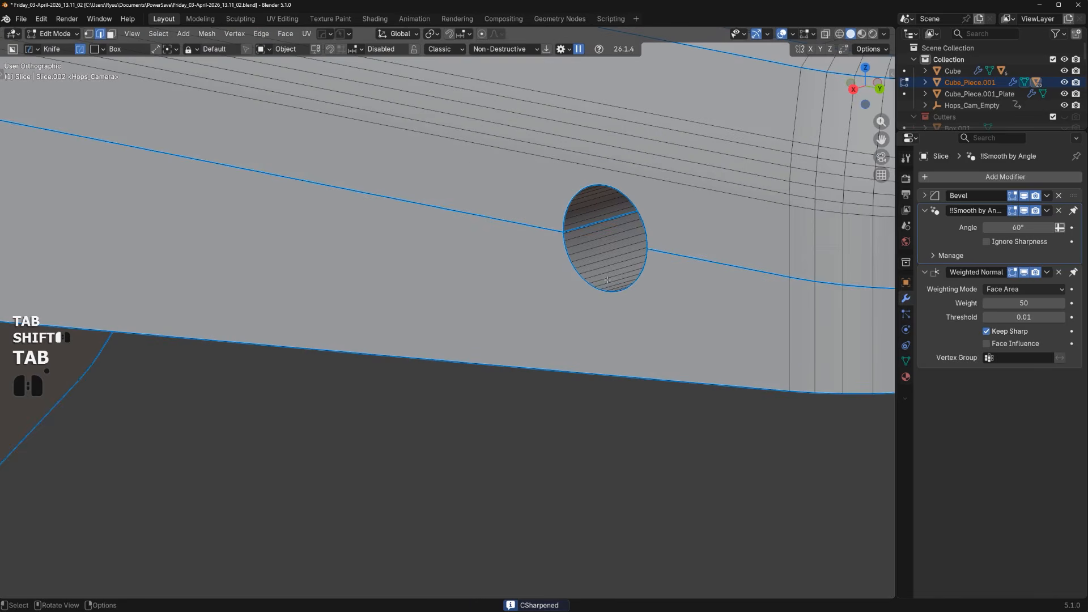
left_click(646, 253)
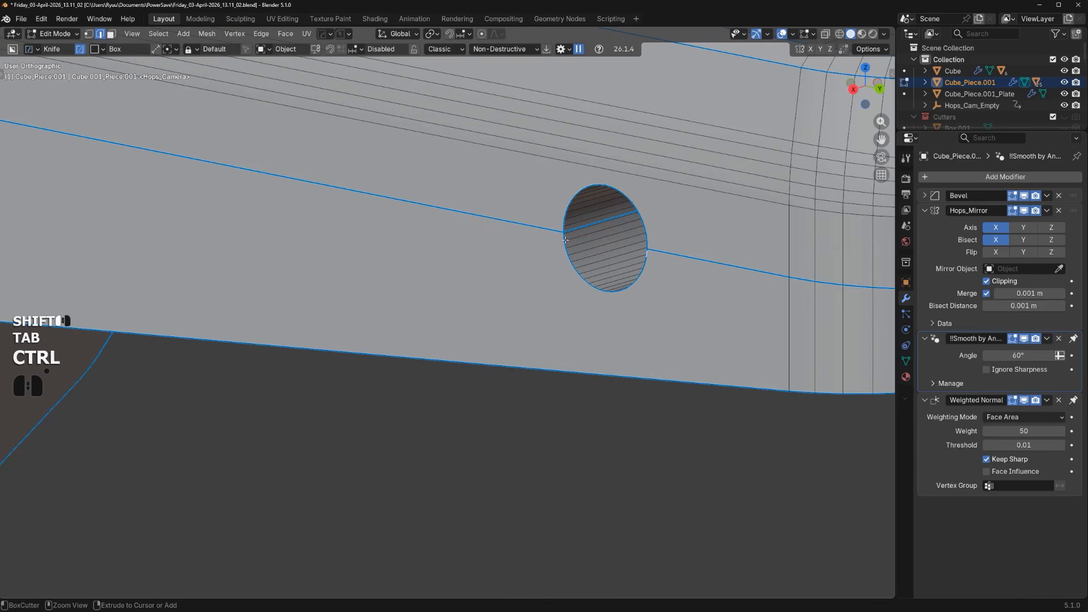
left_click(565, 239, "ctrl")
key("ctrl+z")
left_click(564, 238, "ctrl")
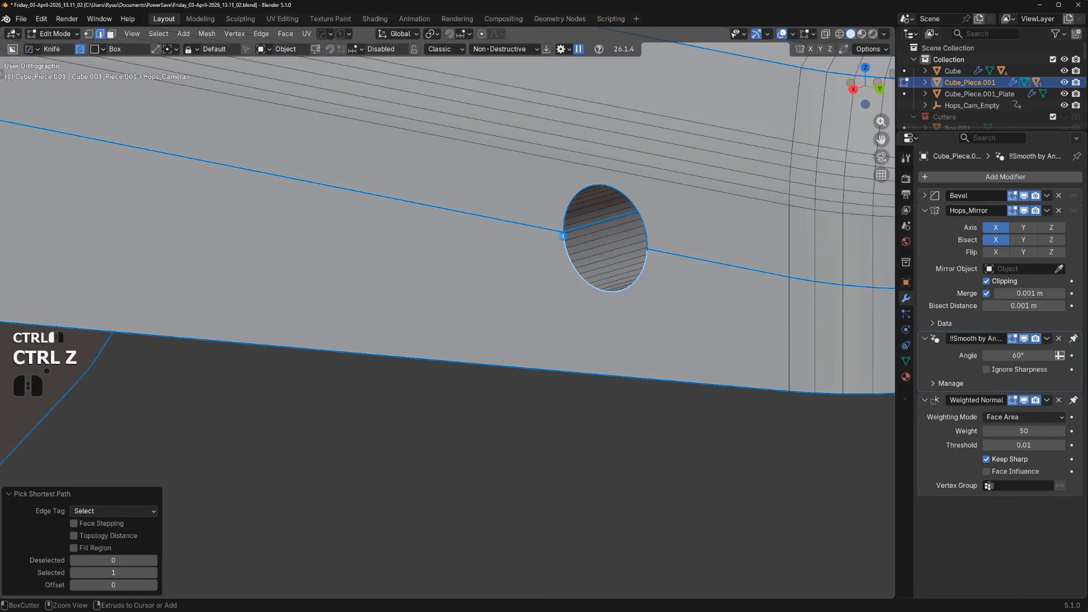
left_click(563, 228, "shift")
left_click(614, 187, "ctrl")
key("ctrl+z")
left_click(614, 189, "ctrl")
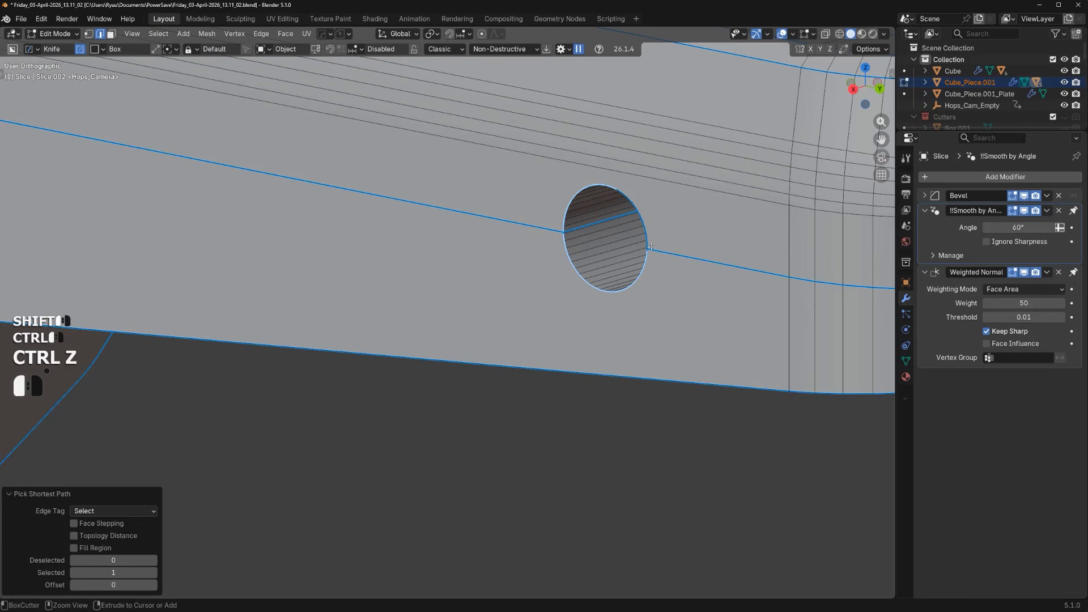
left_click(650, 247, "shift")
key("ctrl+z")
Try a one-segment bevel 0.00938 m wide on the hole's rim, inspect it at the seam, and undo it
key("ctrl+b")
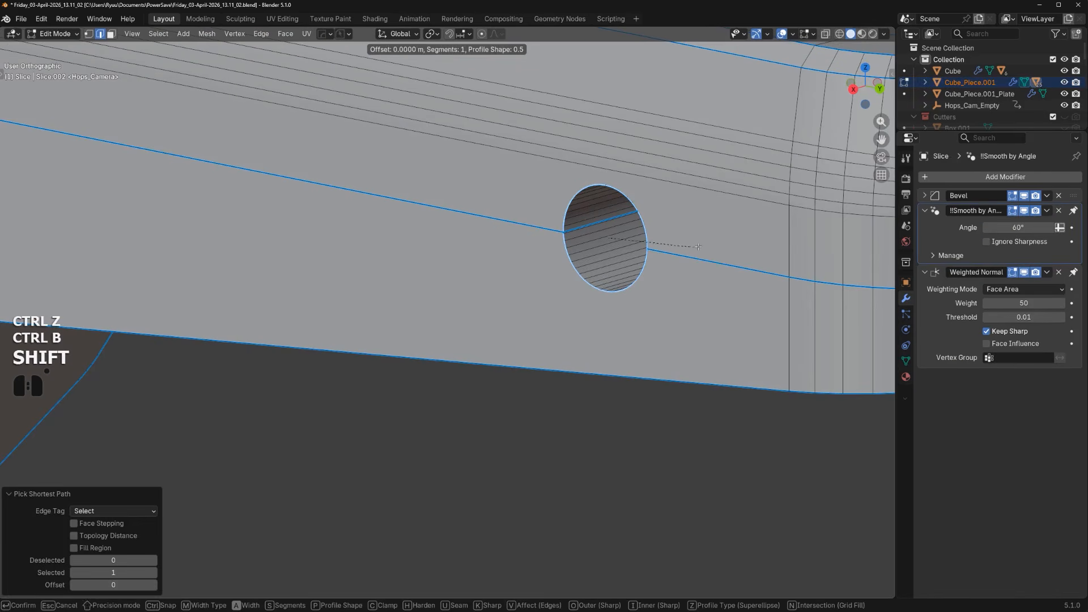
left_click(789, 236, "shift")
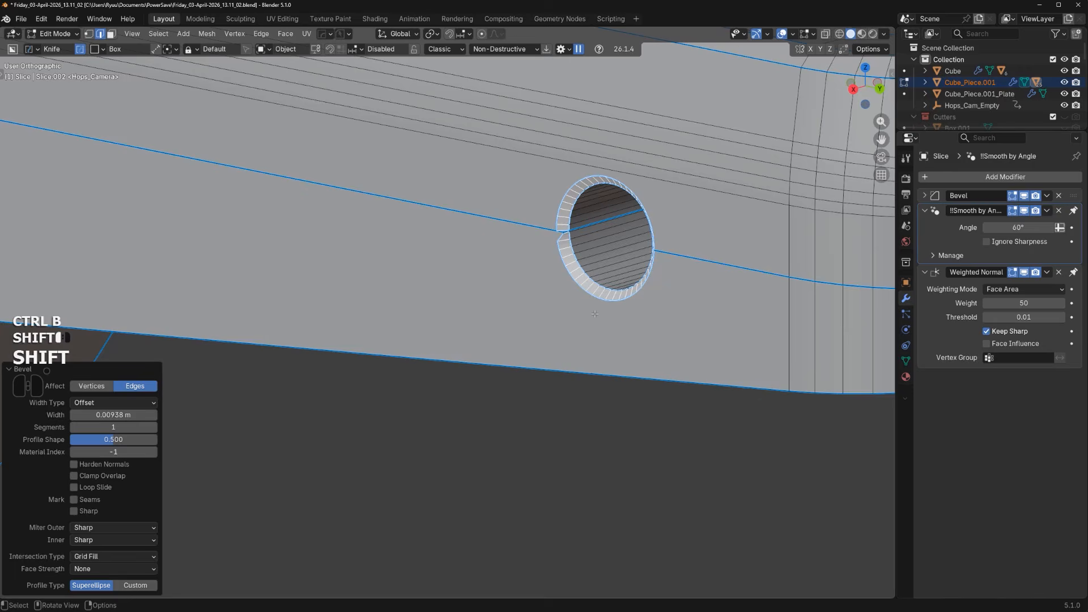
middle_click_drag(594, 314, 480, 403, "shift")
scroll(480, 391, "up", 5)
scroll(555, 260, "up", 2)
middle_click_drag(452, 359, 406, 357, "shift")
scroll(406, 357, "up", 1)
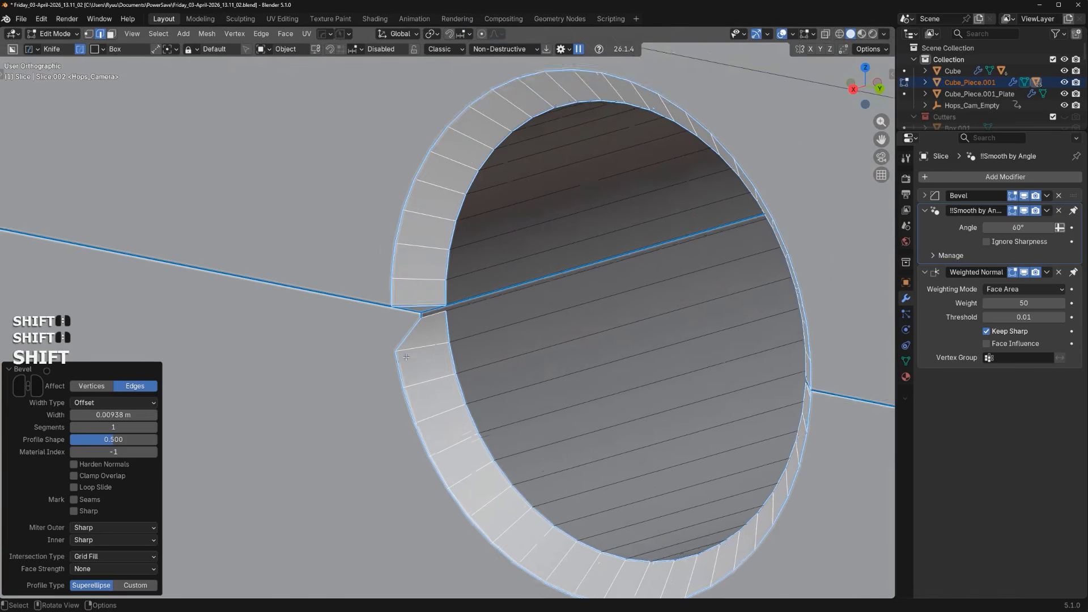
key("ctrl+z")
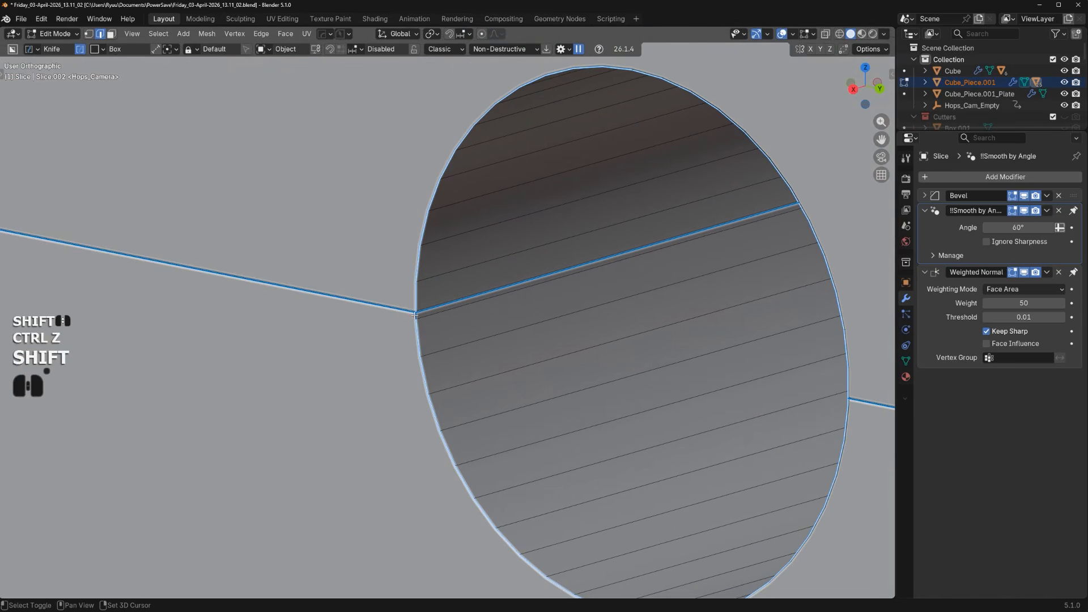
key("ctrl+z")
Bevel the hole's rim edges and symmetrize the lower body across X from + to - with MACHIN3
key("ctrl+b")
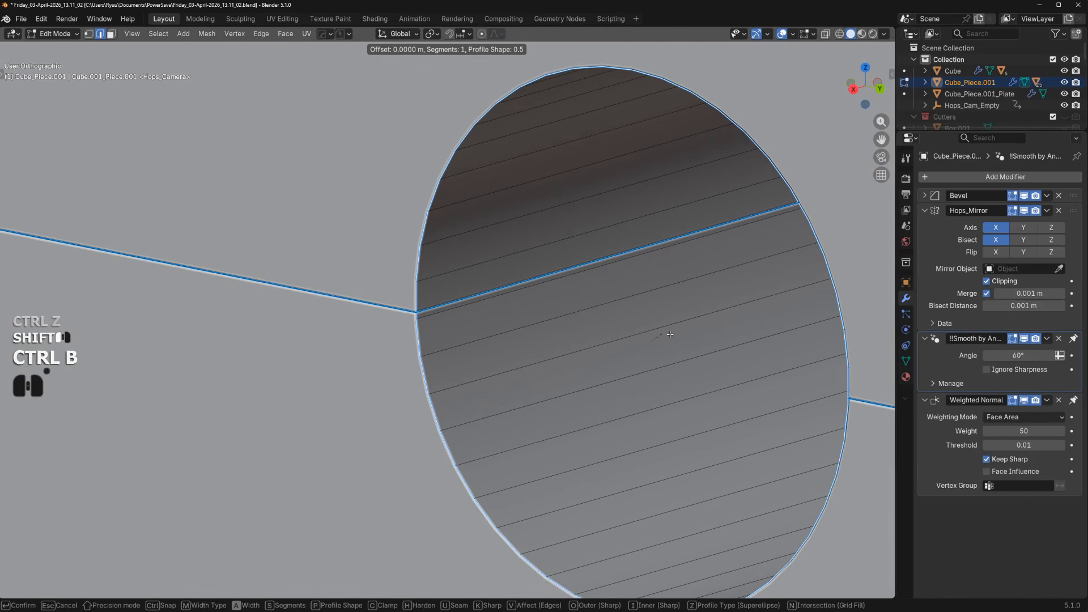
left_click(711, 337)
scroll(702, 337, "down", 13)
middle_click_drag(527, 364, 471, 376)
key("alt+x")
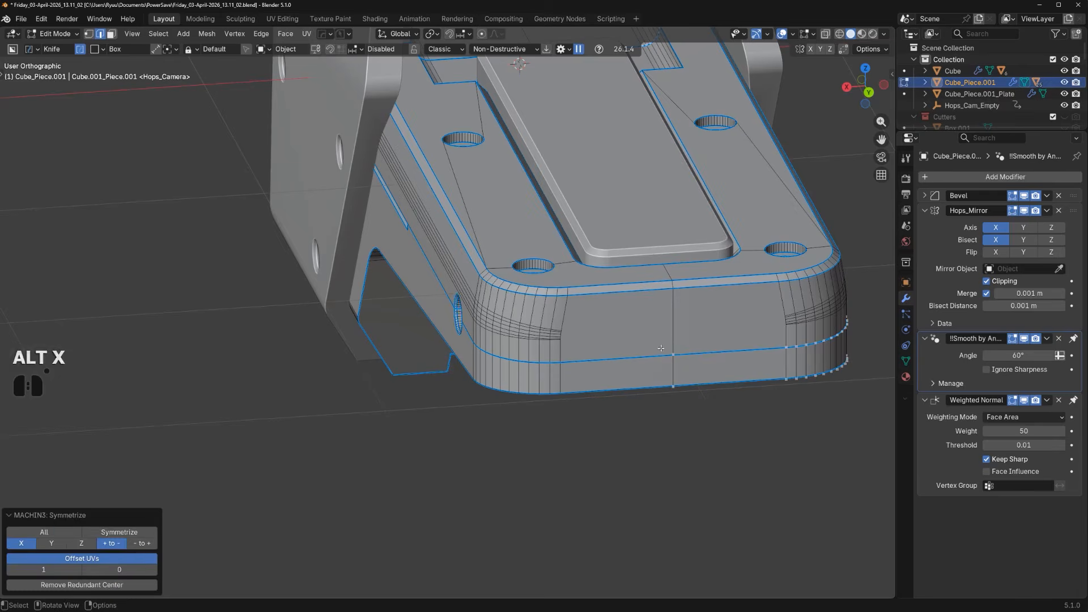
key("Tab")
Add the Knurl_Head insert from the HardOps-Inserts kit with no object selected
middle_click_drag(731, 267, 683, 257, "alt")
middle_click_drag(684, 258, 403, 330, "shift")
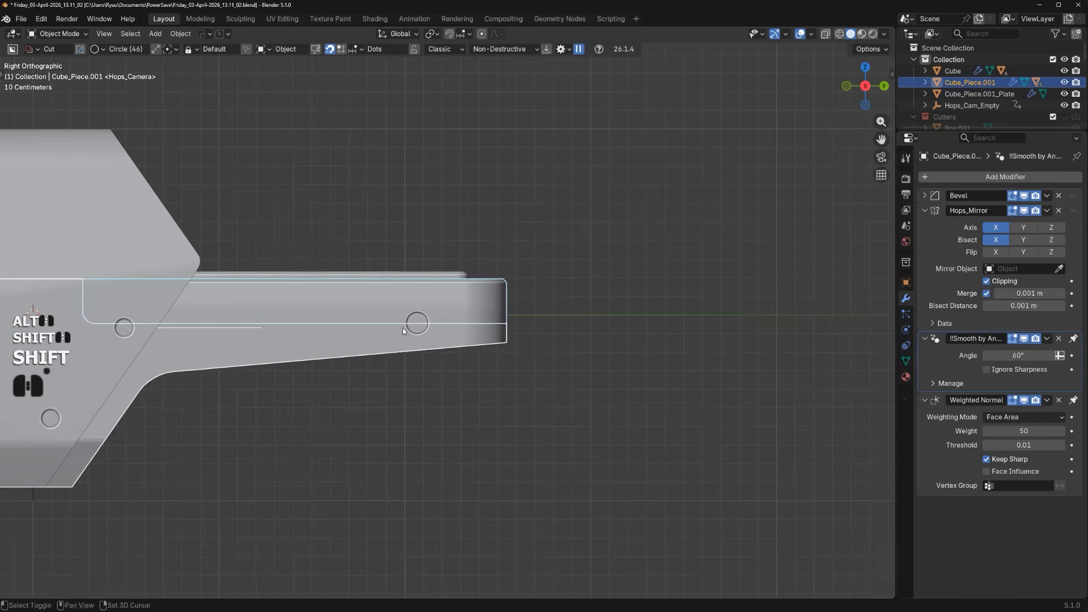
left_click(607, 334)
key("q")
left_click(584, 425)
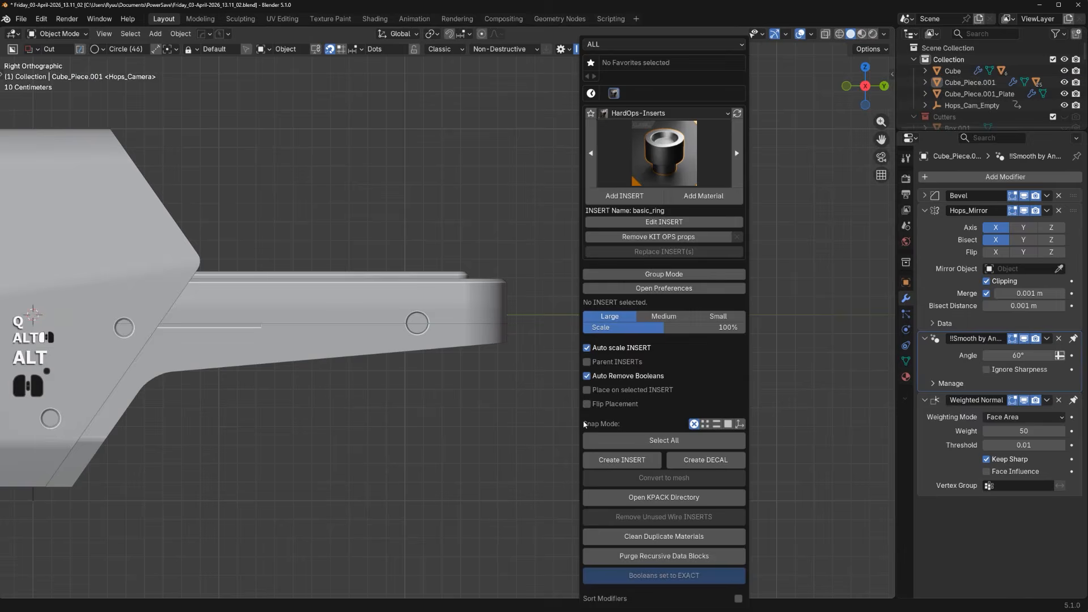
left_click(666, 177)
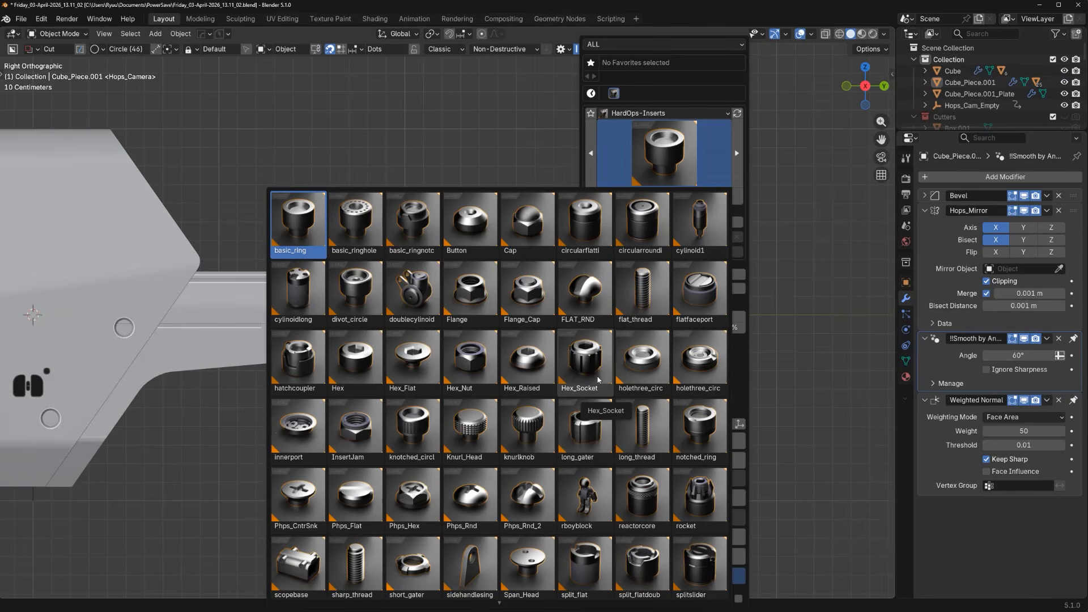
left_click(473, 432)
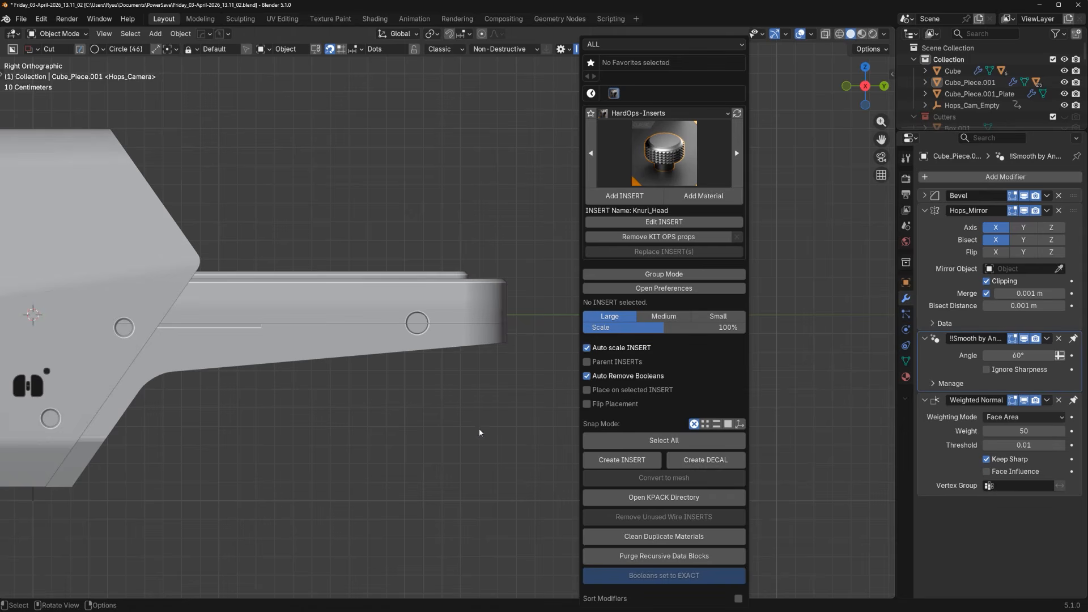
left_click(625, 195)
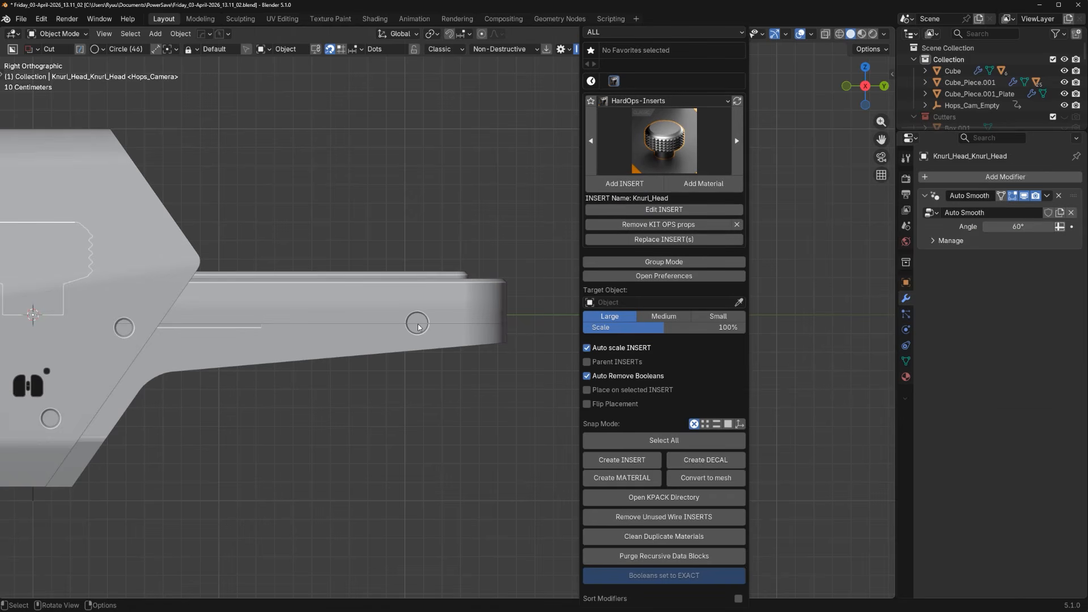
Move the knurled knob 2.2 m along Y and -0.3 m along Z, near the arm's free end
scroll(419, 332, "down", 3)
key("g")
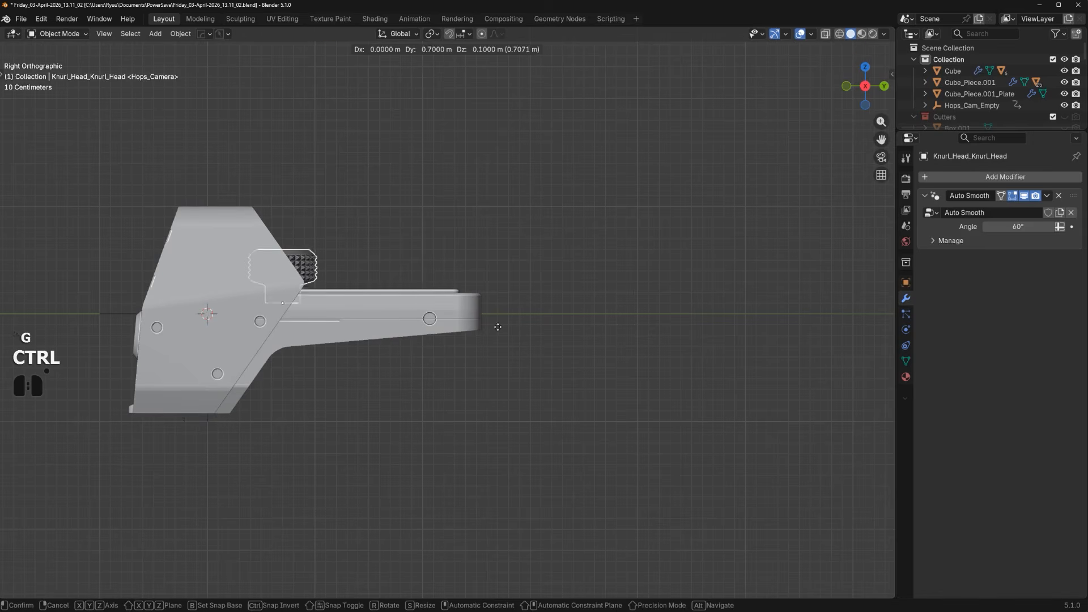
left_click(659, 366, "ctrl")
middle_click_drag(601, 352, 645, 343)
middle_click_drag(646, 343, 665, 324, "alt")
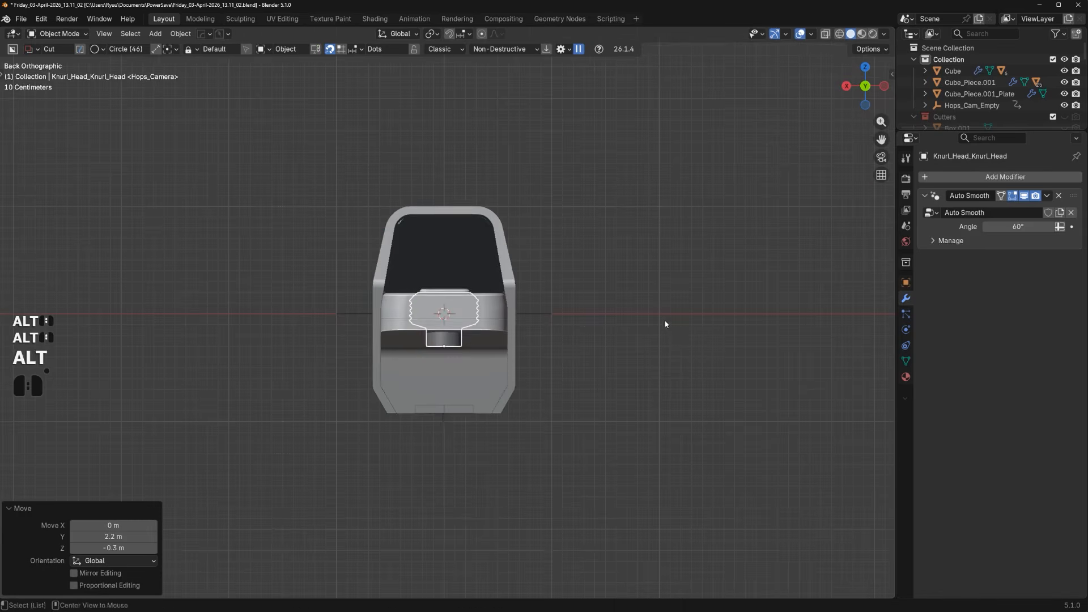
Rotate the knurled knob a quarter turn in the back view so its head points toward +X
key("r")
right_click(680, 277)
key("r")
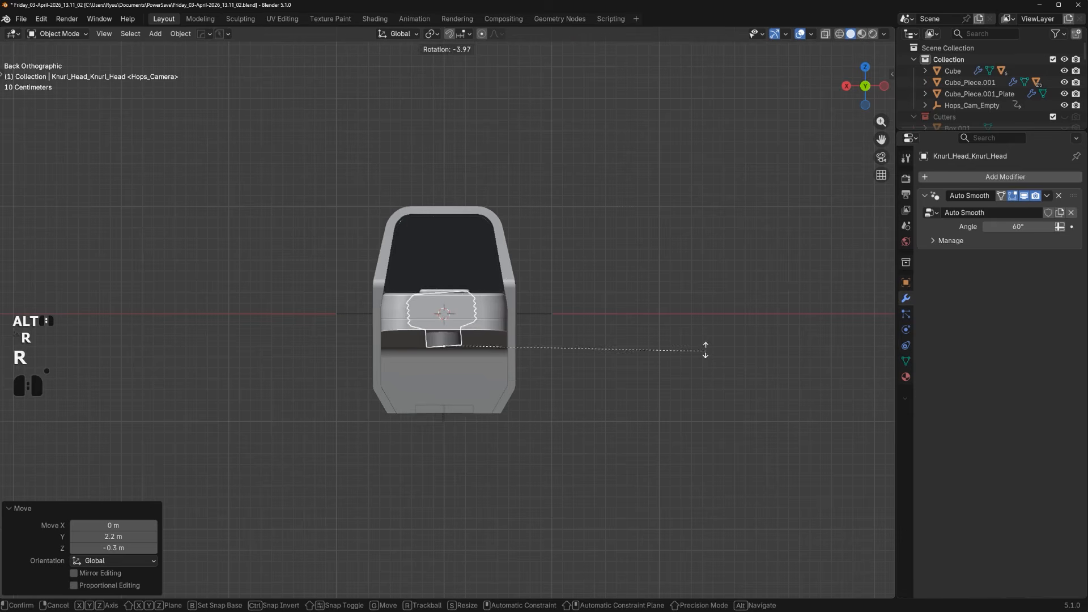
left_click(449, 306, "ctrl")
Reveal all hidden geometry in the knurled knob's mesh and return to Object Mode
key("Tab")
key("a")
scroll(570, 356, "up", 2)
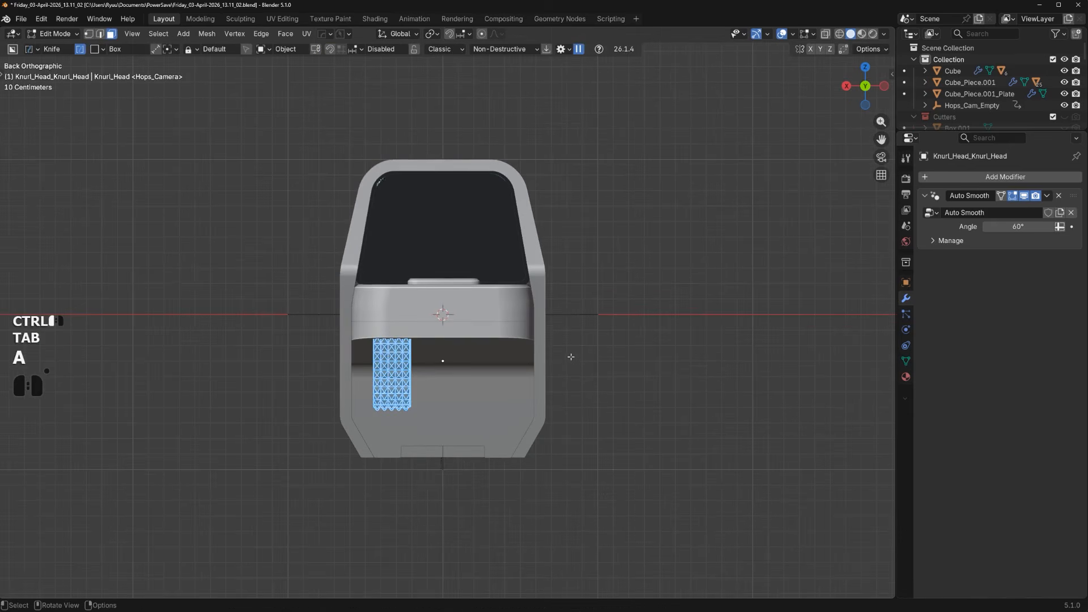
key("alt+h")
scroll(589, 340, "down", 3)
key("Tab")
scroll(470, 360, "up", 3)
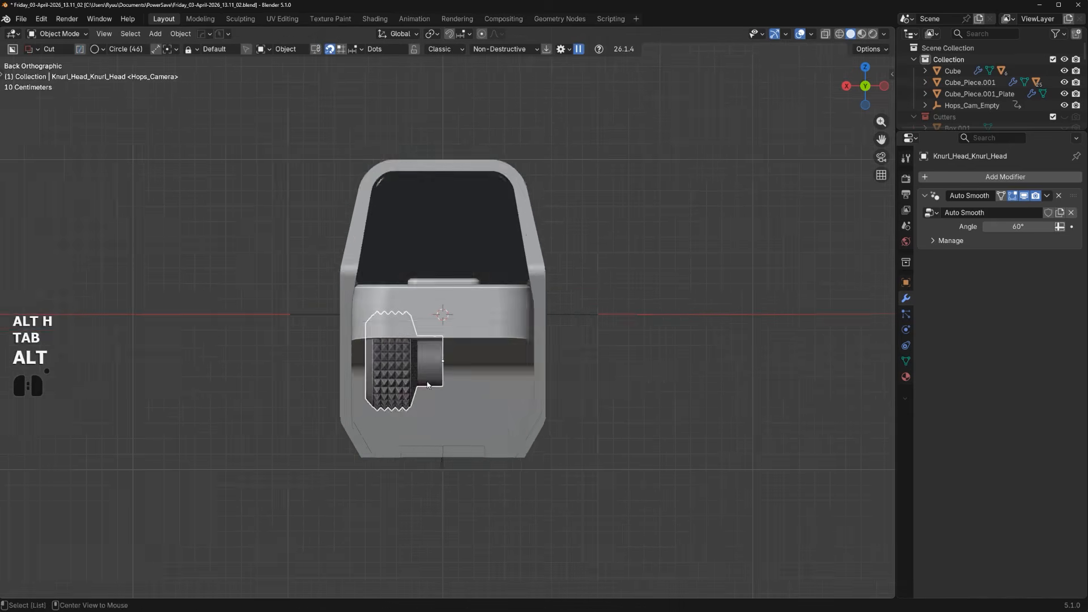
Scale the knurled knob uniformly by 0.235 in the side view
middle_click_drag(429, 383, 634, 403, "alt")
key("s")
left_click(454, 384)
Center the knob over the side hole, moving it -0.09047 m in Y and 0.29681 m in Z, then about -0.04 m in both
scroll(553, 369, "up", 4)
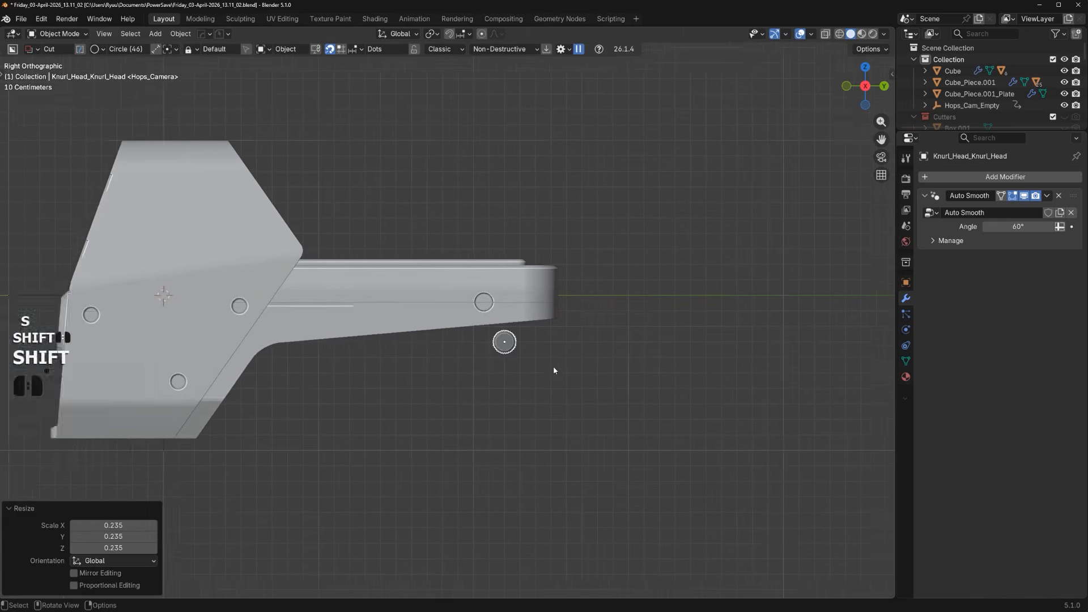
middle_click_drag(445, 398, 442, 398, "shift")
key("g")
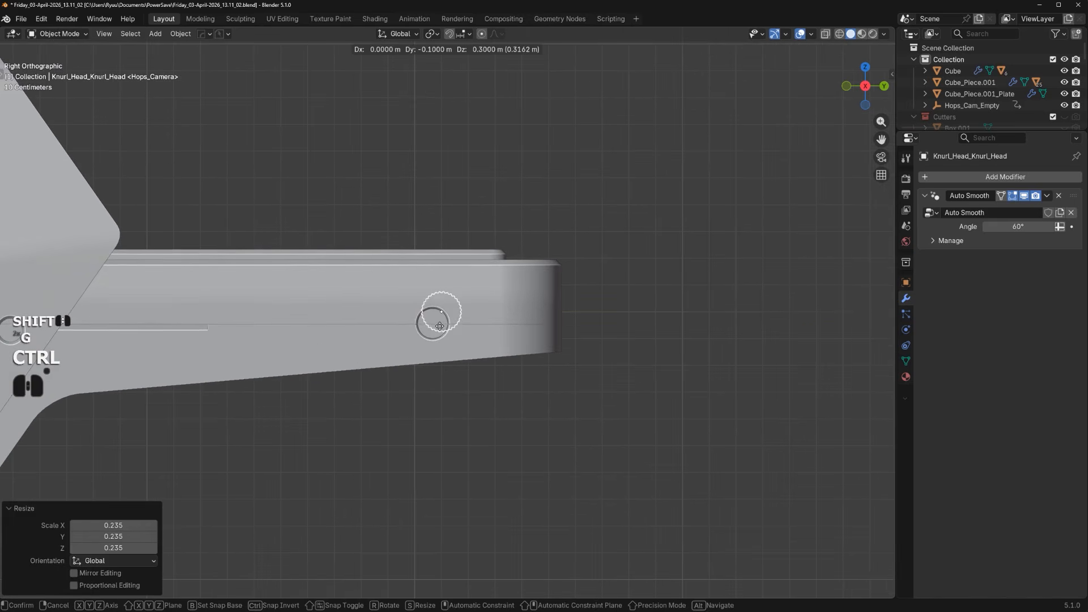
scroll(439, 330, "up", 5)
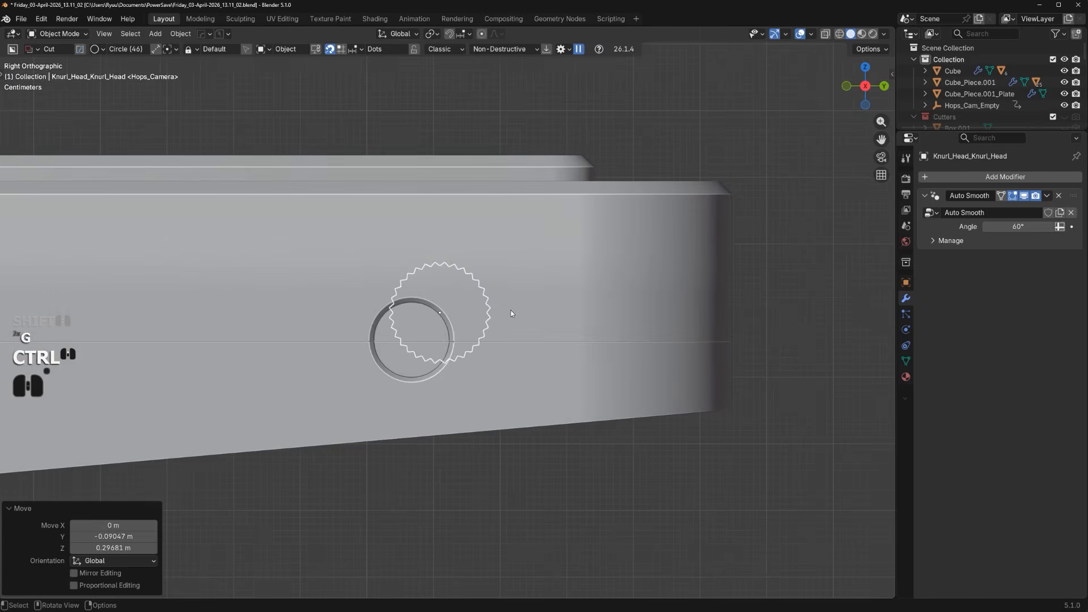
key("g")
key("shift")
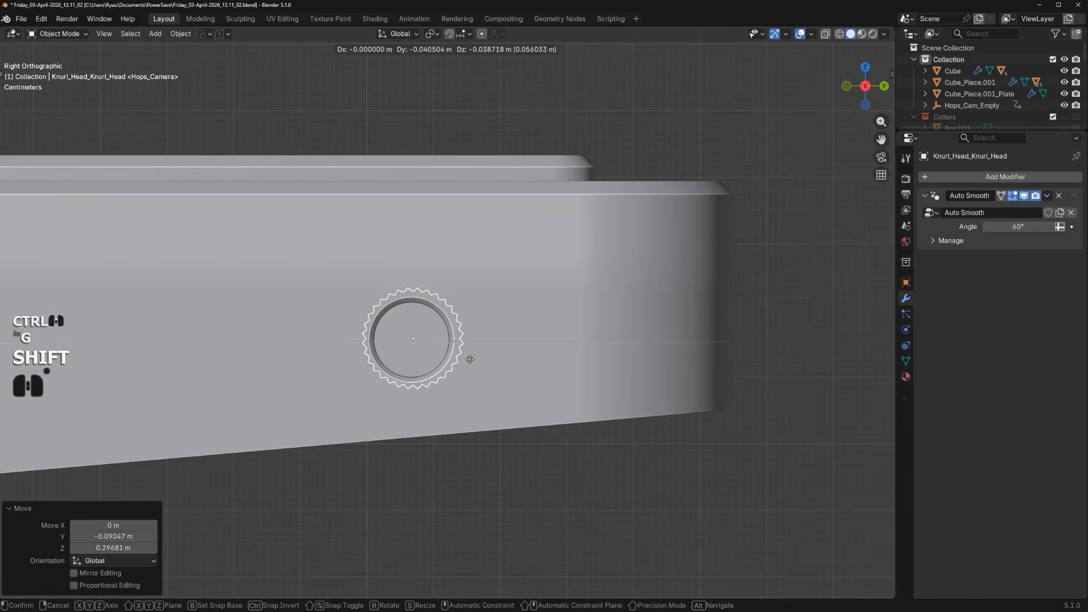
left_click(469, 366, "shift")
Scale the knurled knob uniformly by 1.682 around the side hole
key("s")
left_click(567, 367)
scroll(569, 368, "down", 3)
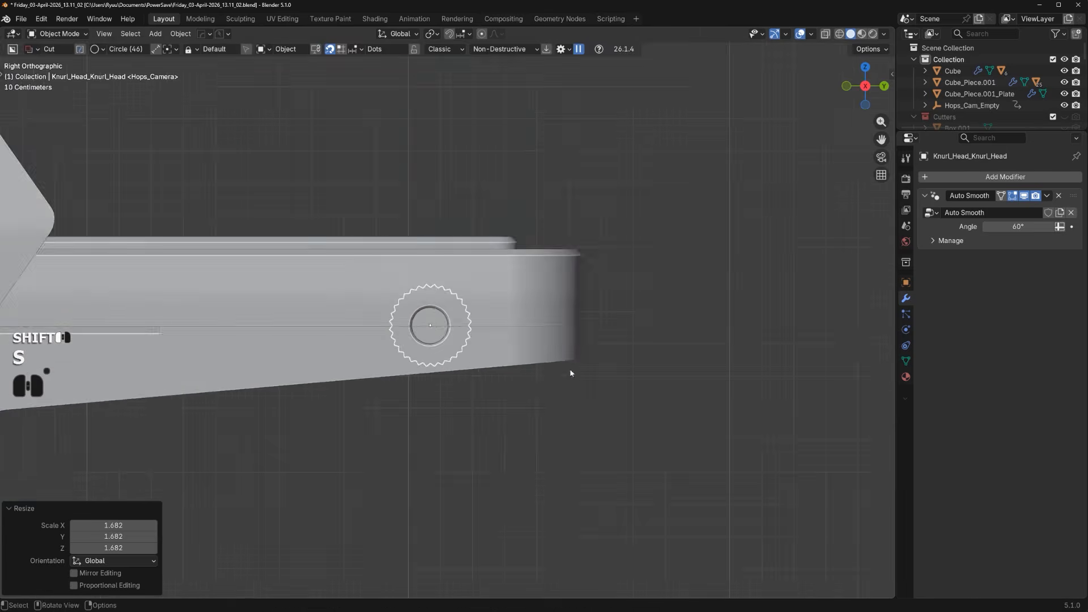
Move the knurled knob 0.53637 m along X out of the arm's side and scale it by 0.971
middle_click_drag(569, 369, 548, 362)
key("g")
key("x")
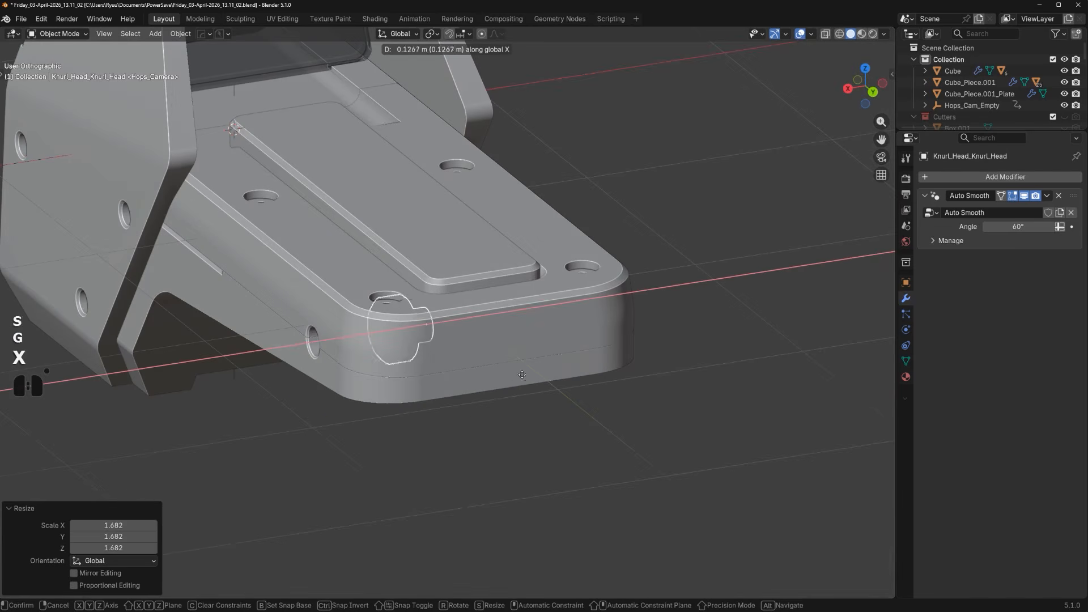
left_click(433, 399)
middle_click_drag(433, 397, 451, 384)
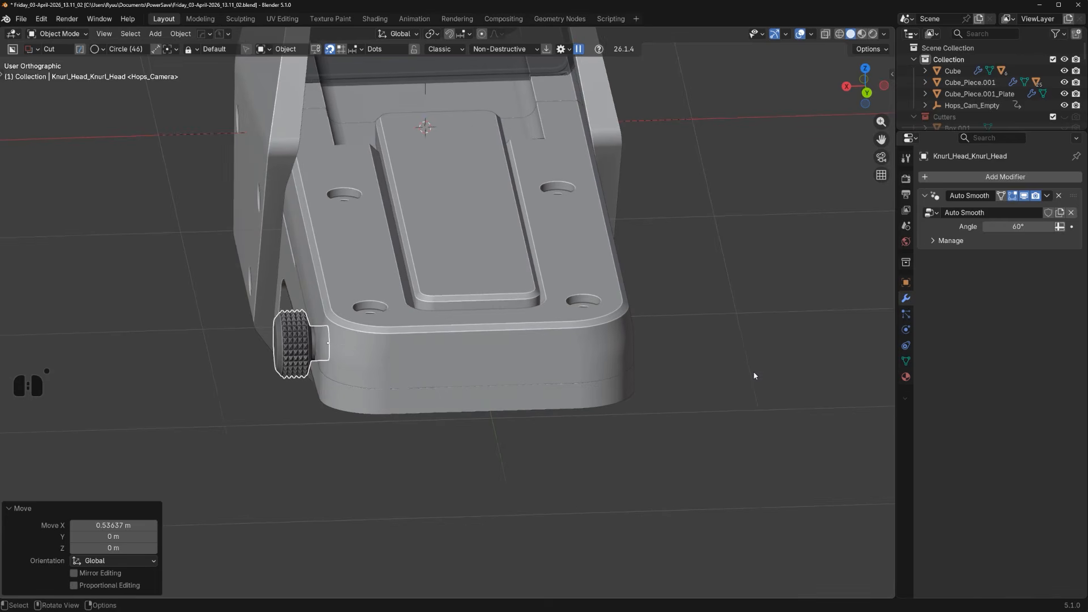
key("s")
left_click(742, 361)
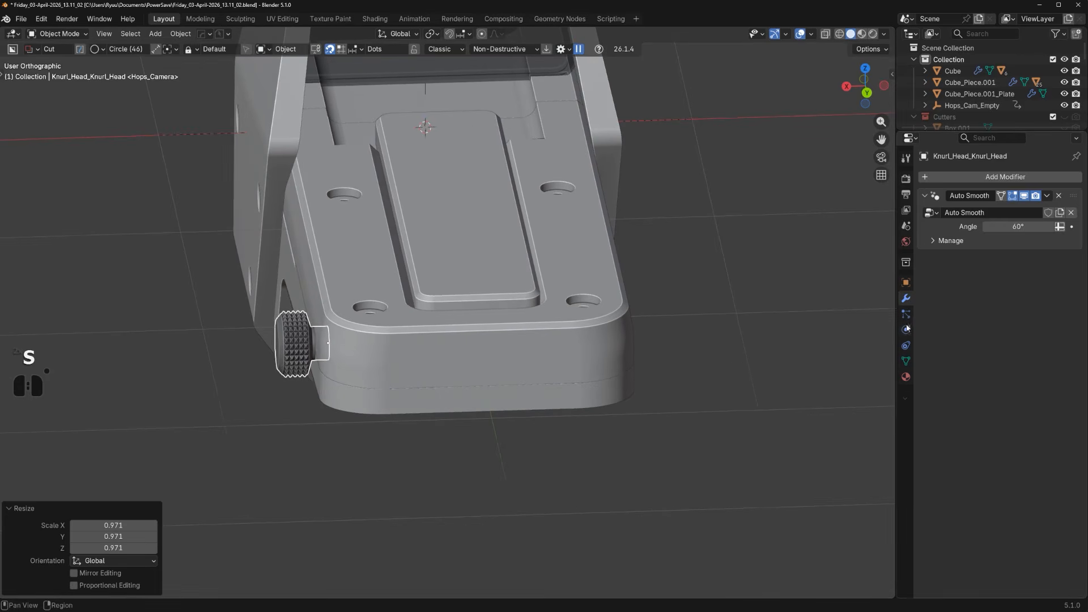
Remove both material slots, prox_alum.028 and prox_kevlar.028, from the knurled knob
left_click(905, 377)
left_click(1076, 190)
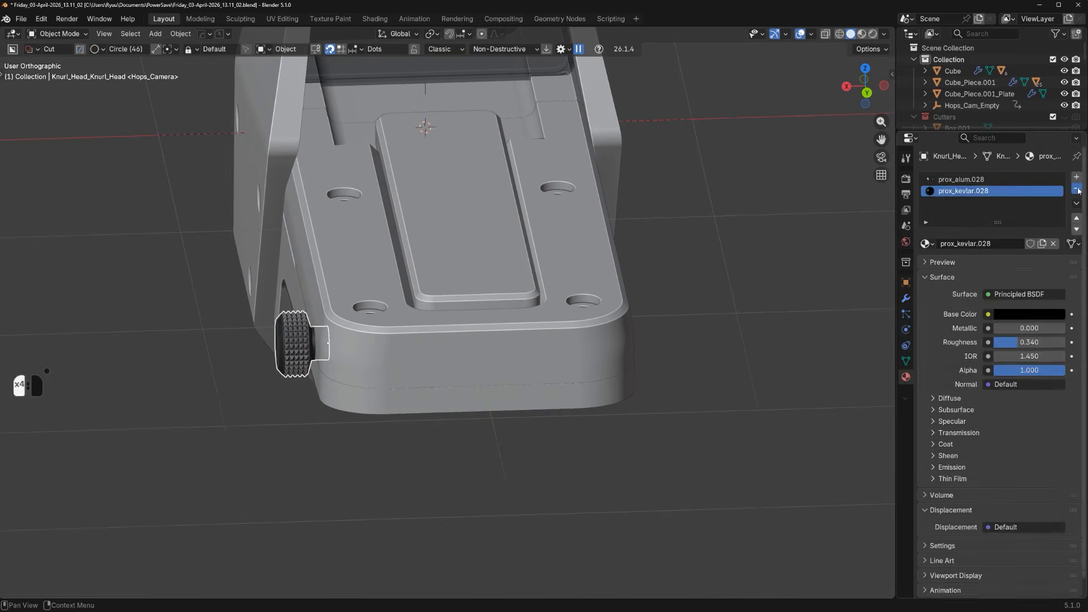
left_click(1077, 189)
Mirror the knurled knob along X to the opposite side, using the arm's slice object as the mirror pivot
middle_click_drag(513, 365, 456, 418)
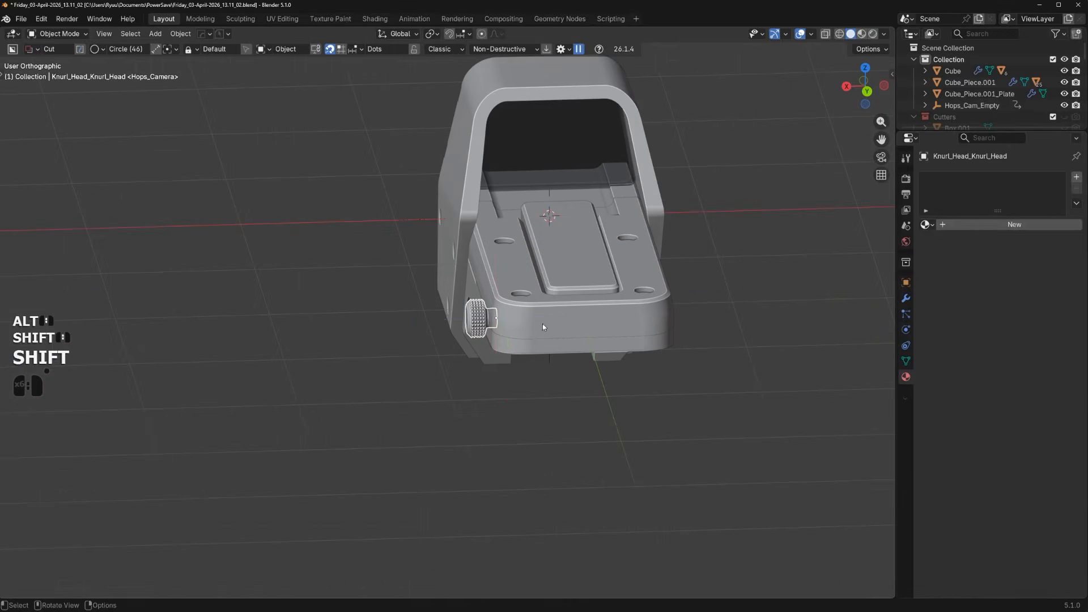
key("alt+x")
right_click(546, 328)
left_click(571, 331, "shift")
key("alt+x")
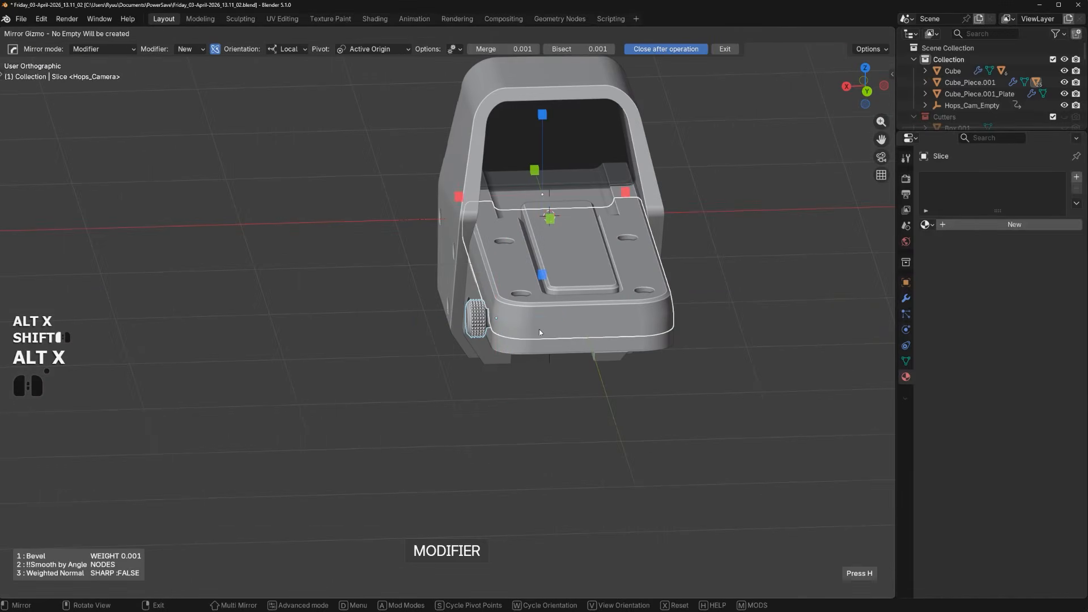
left_click(458, 196)
Add a cube at the origin and scale it by 0.378 along X
middle_click_drag(649, 295, 439, 381, "alt")
key("shift+a")
mouse_move(450, 368)
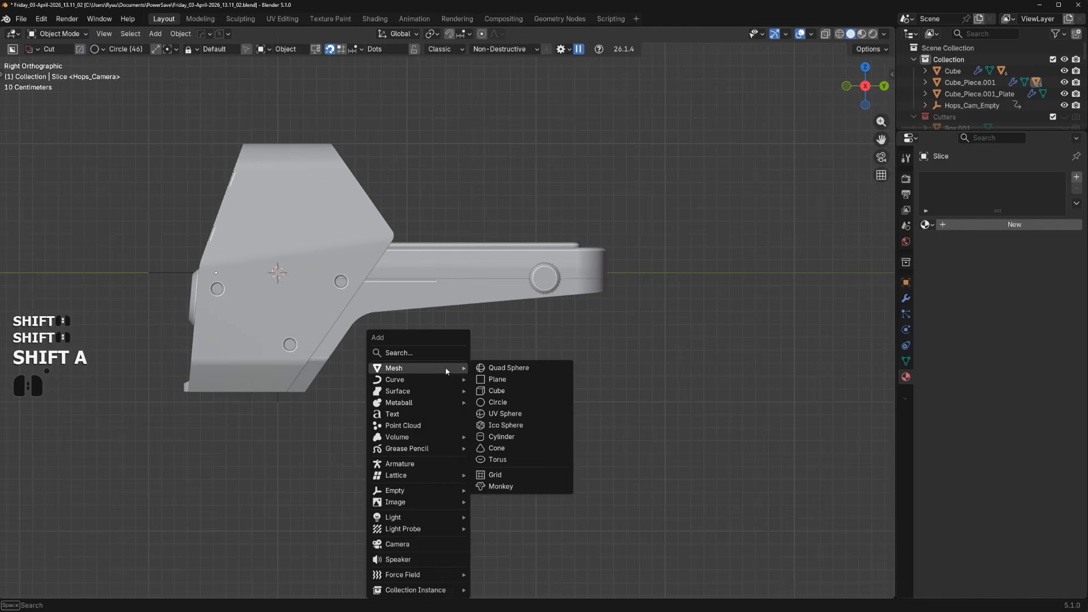
left_click(493, 392)
middle_click_drag(629, 357, 506, 363)
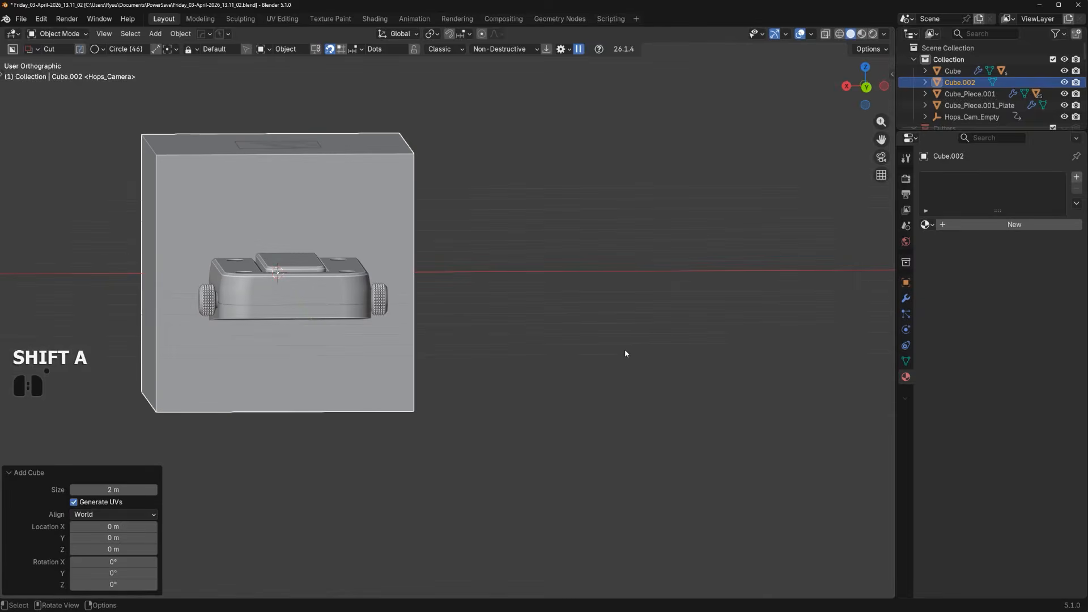
key("s")
key("x")
key("s")
left_click(402, 329)
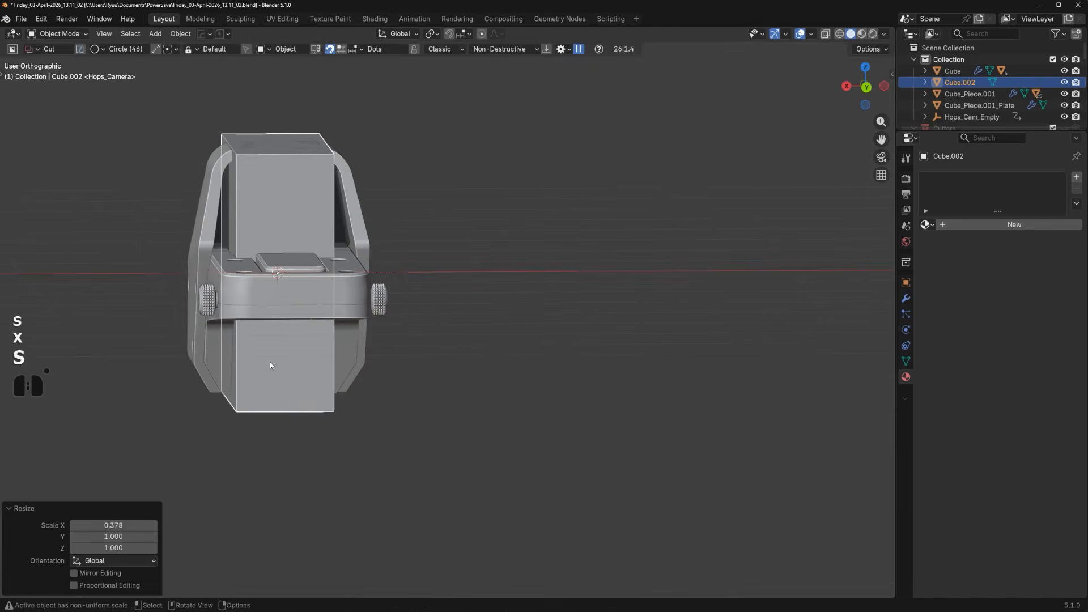
Scale the cube by 0.774 along Z and move it 1.1382 m in Y and -0.004571 m in Z under the arm
middle_click_drag(270, 361, 309, 358, "alt")
middle_click_drag(603, 373, 682, 386, "shift")
key("s")
key("z")
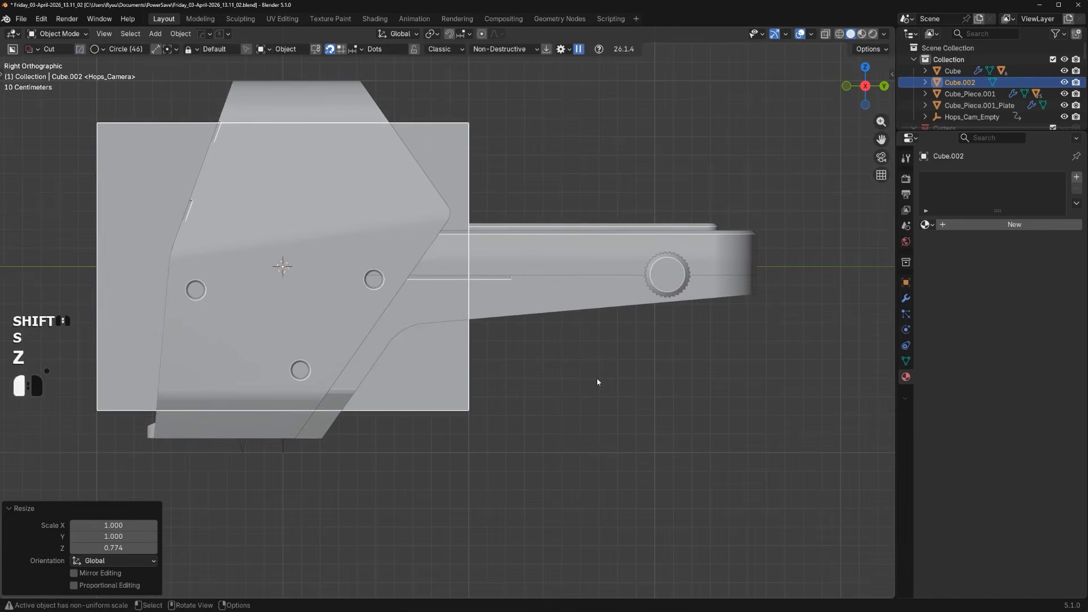
left_click(597, 379)
middle_click_drag(597, 378, 549, 388, "shift")
key("g")
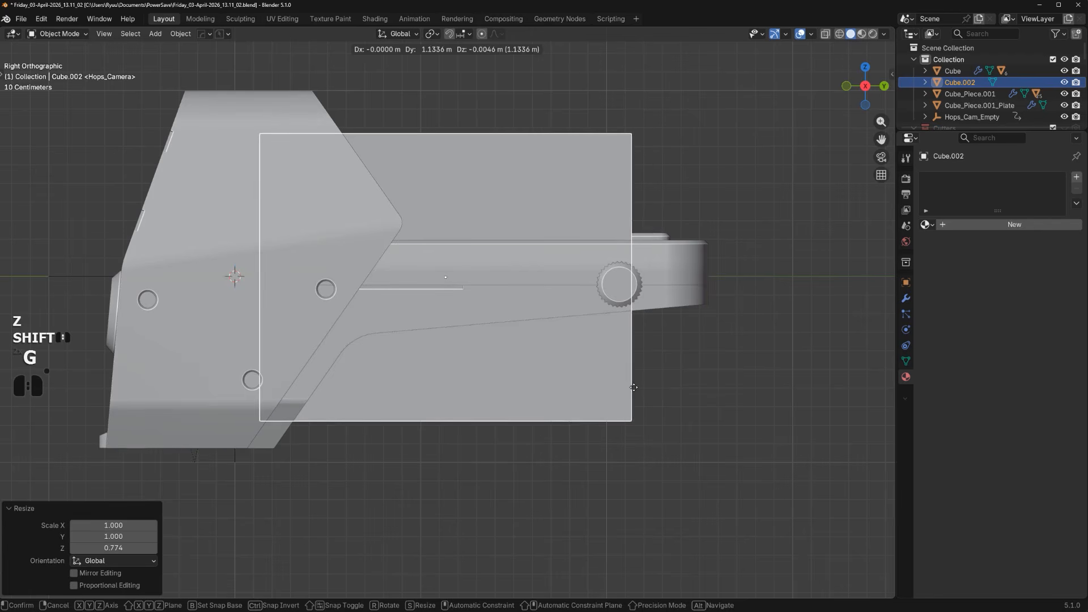
left_click(635, 388)
Switch the cutter to the Box shape and cut away the upper part of the cube down to below the arm in the side view
scroll(277, 211, "down", 2)
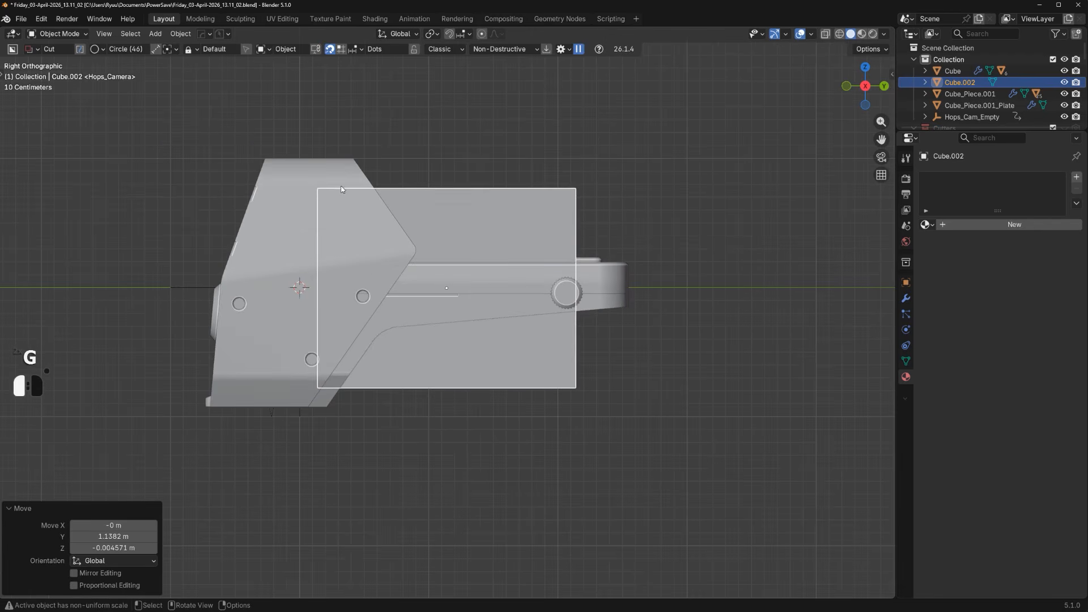
left_click_drag(341, 189, 547, 254)
key("d")
left_click(540, 273)
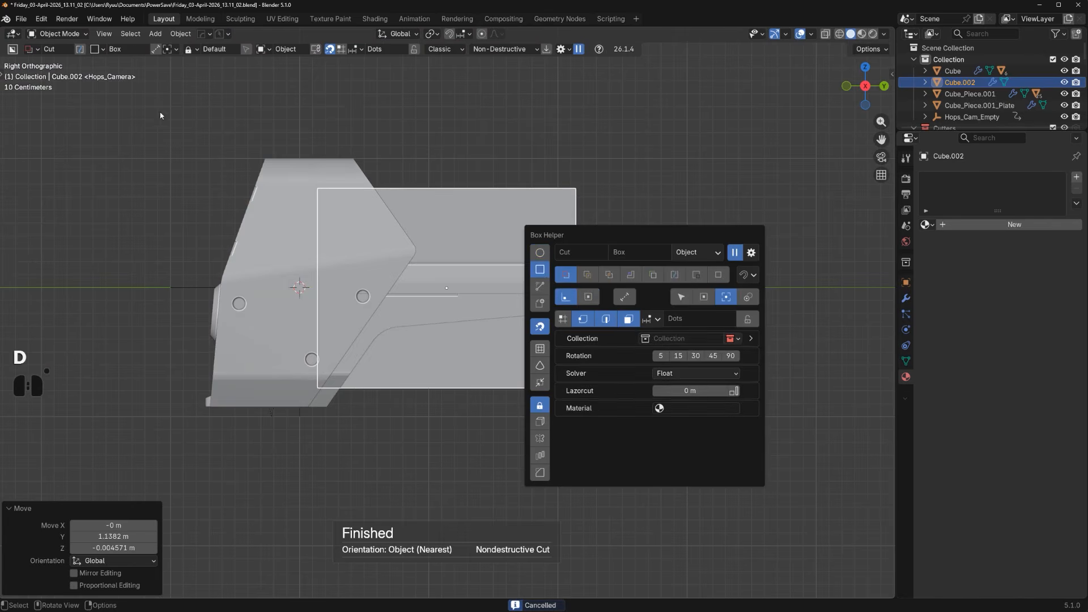
left_click(162, 126)
left_click_drag(170, 158, 737, 326)
key("space")
scroll(651, 326, "up", 1)
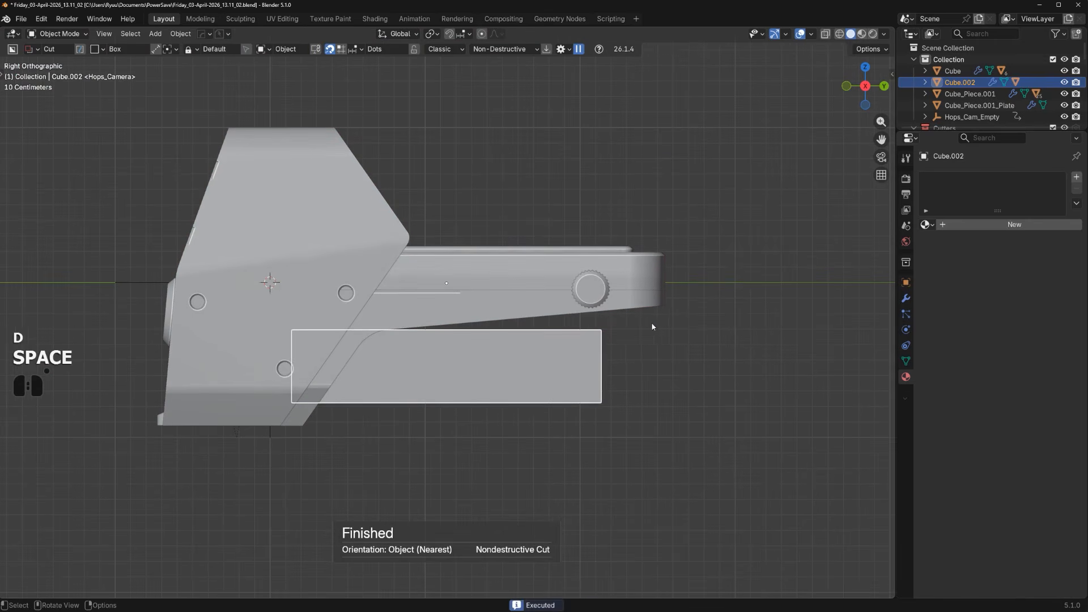
key("g")
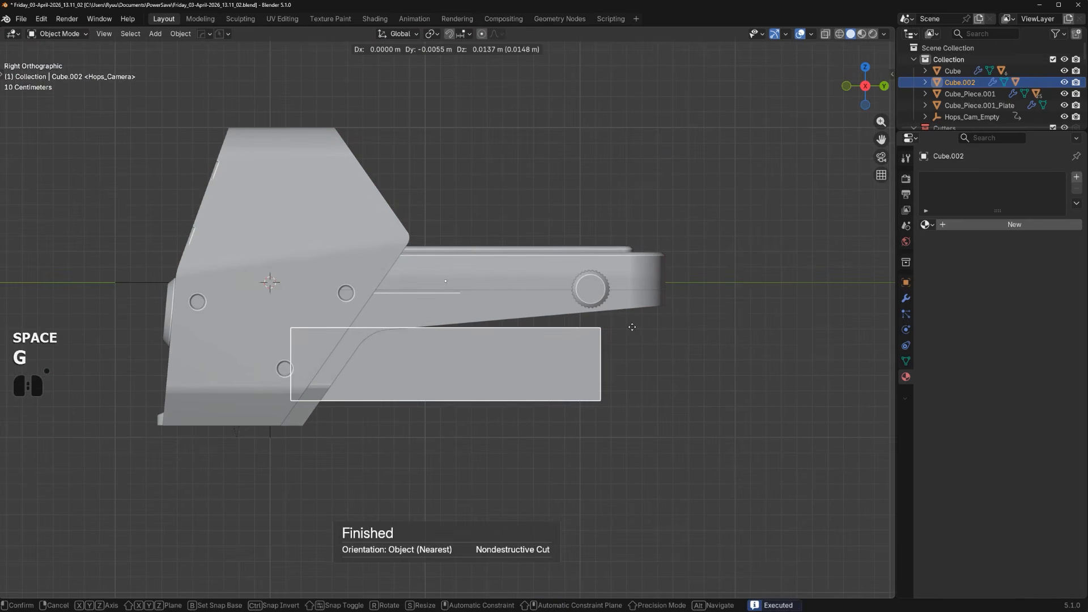
left_click(633, 331)
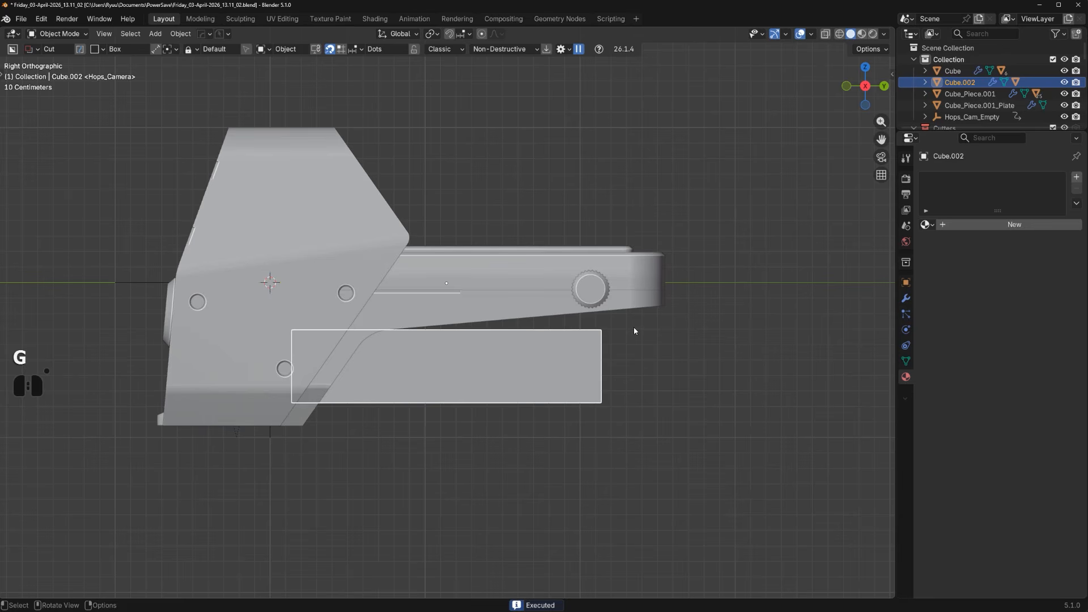
Reveal the box cutter of the block under the arm by scrolling through its booleans with Ever Scroll
key("q")
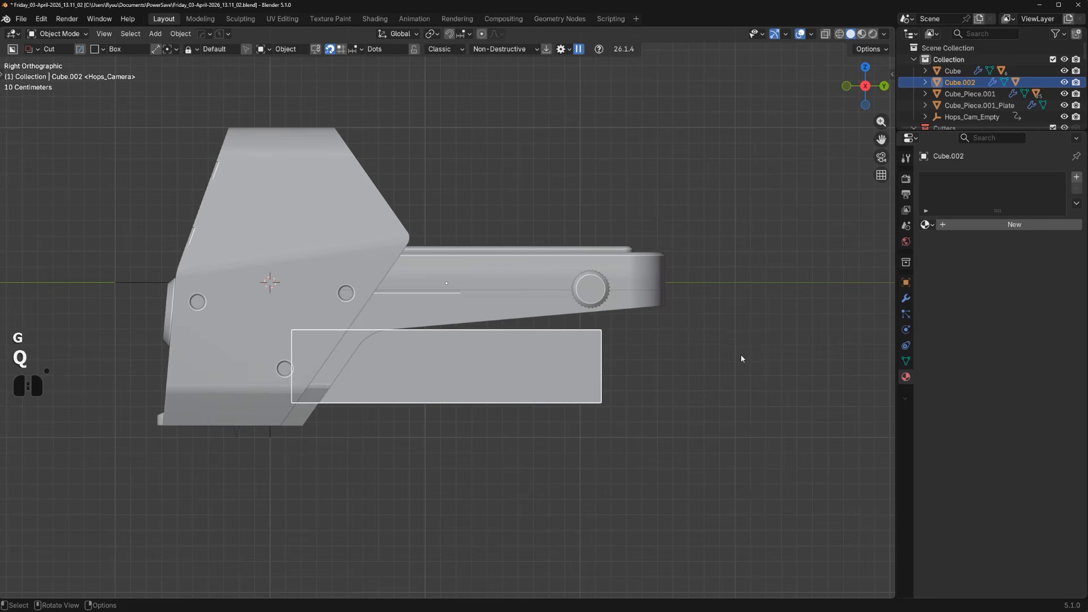
key("q")
left_click(709, 281)
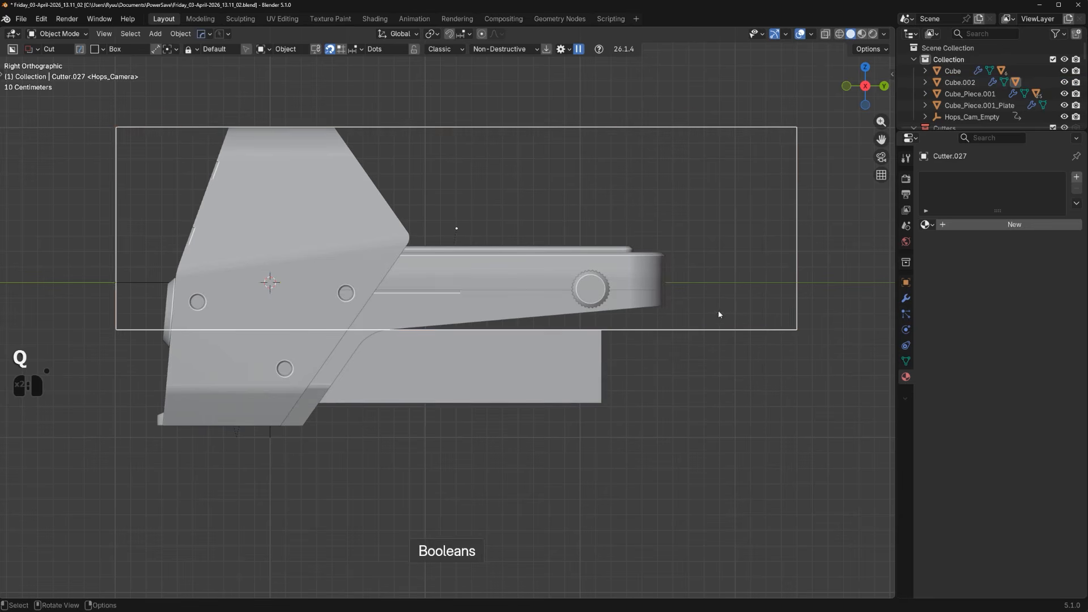
key("g")
key("x")
left_click(725, 291)
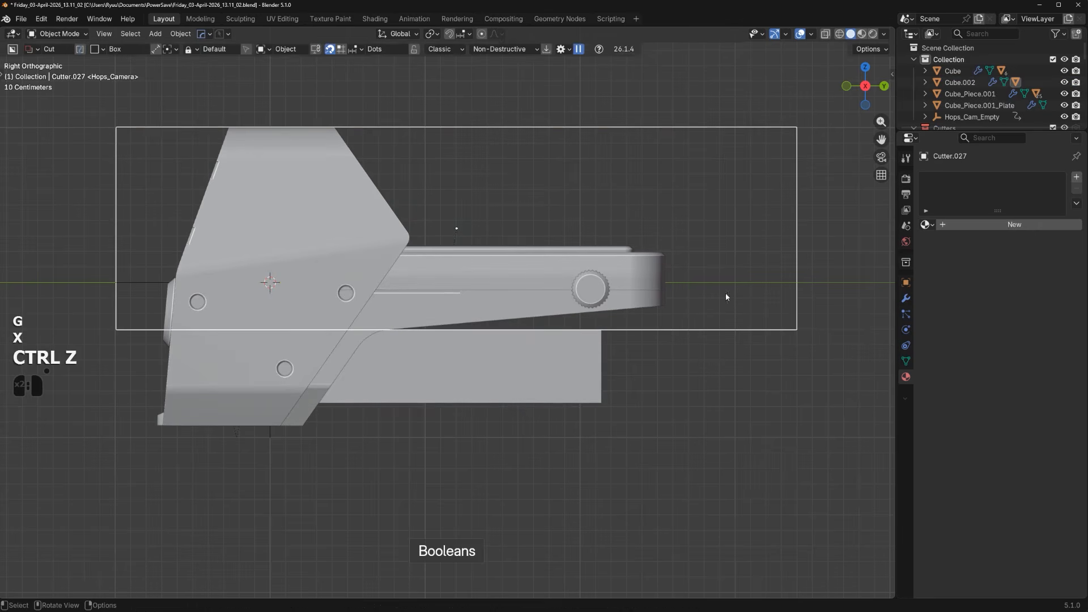
Raise the block's box cutter 0.17553 m along Z and hide it again
key("g")
key("z")
left_click(757, 352)
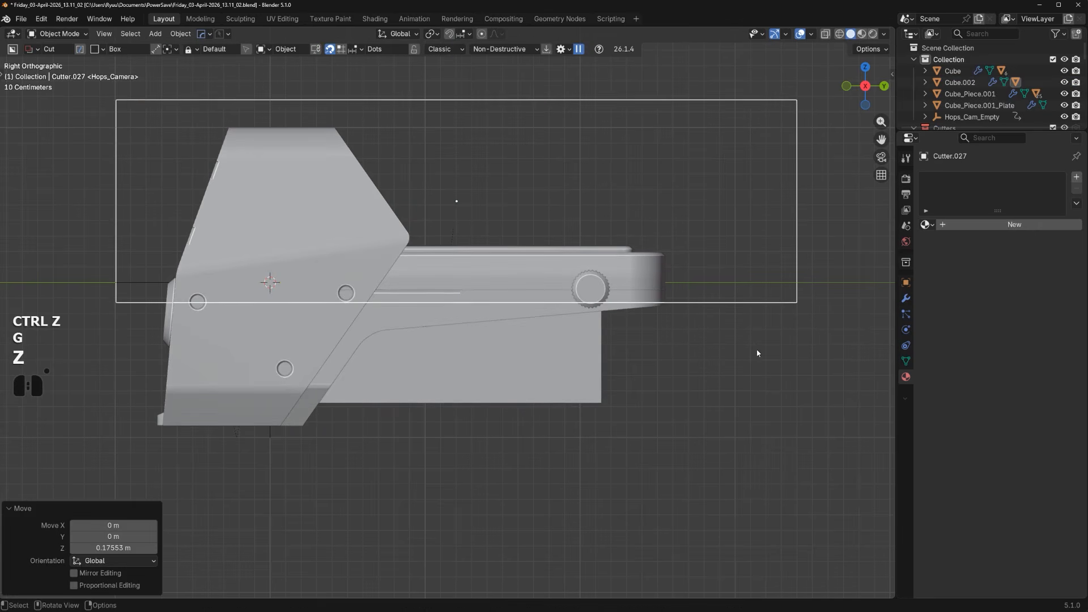
key("shift+apostrophe")
Sharpen the block under the arm with its boolean modifier applied
middle_click_drag(737, 358, 698, 388)
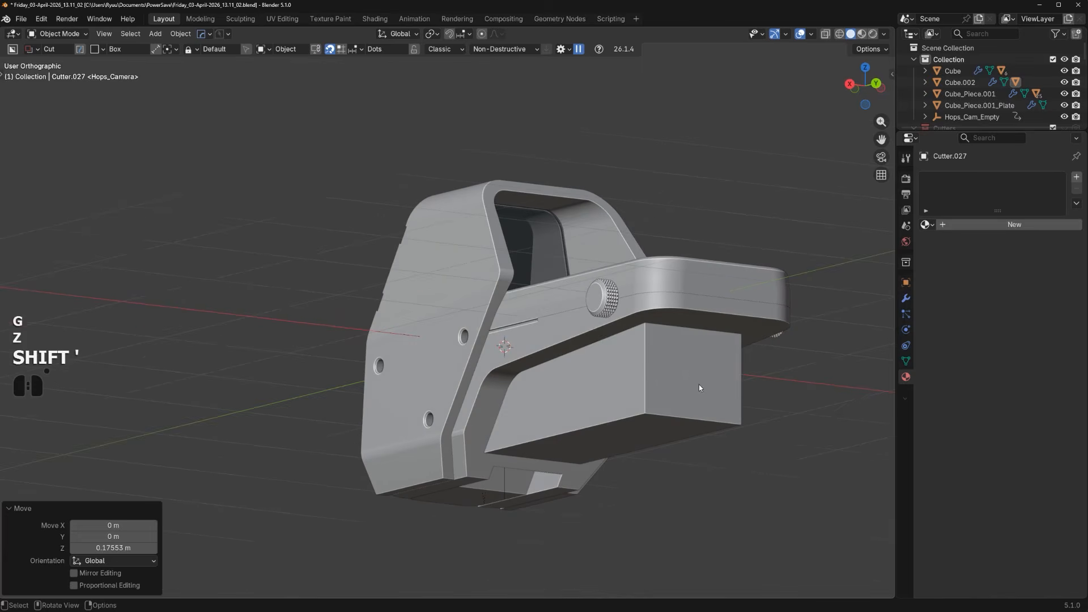
left_click(659, 377)
key("ctrl")
key("q")
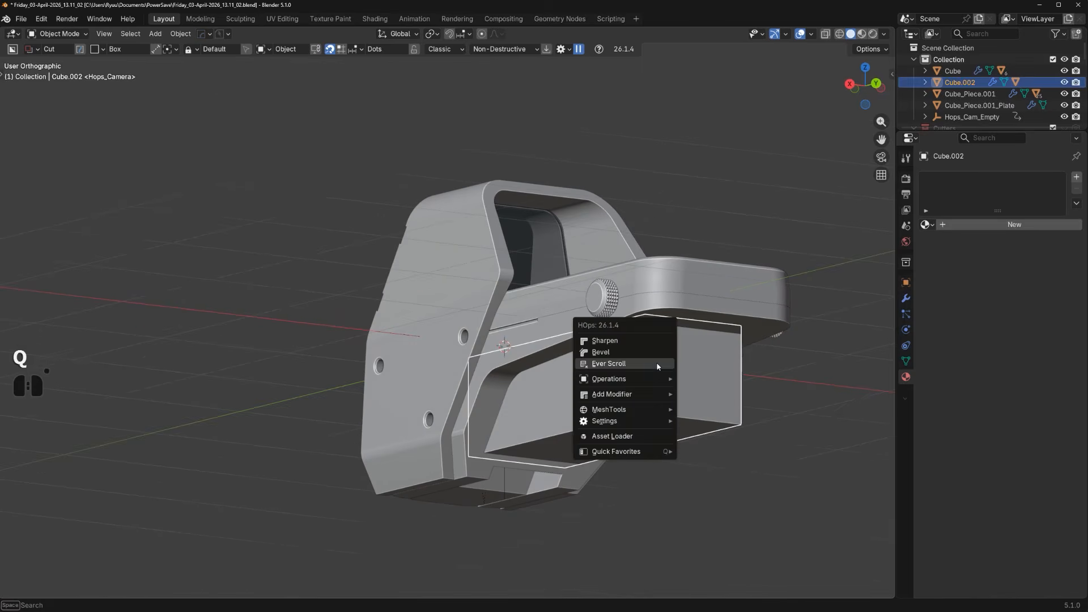
left_click(643, 342)
Bevel the block's two vertical front edges about 0.1 m with 4 segments and resharpen the block
key("Tab")
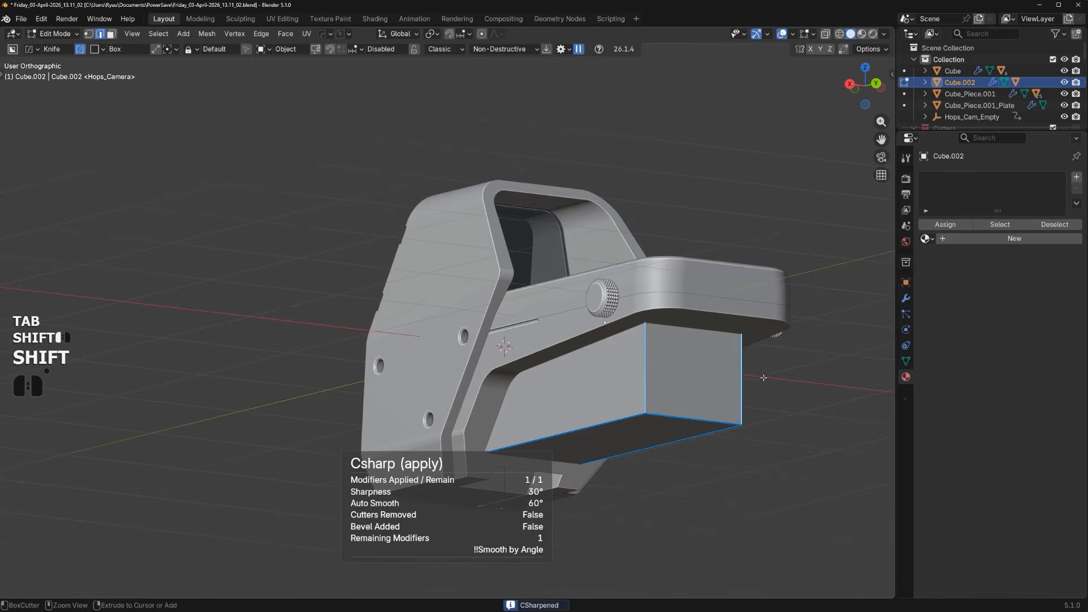
key("ctrl+b")
scroll(791, 383, "up", 2)
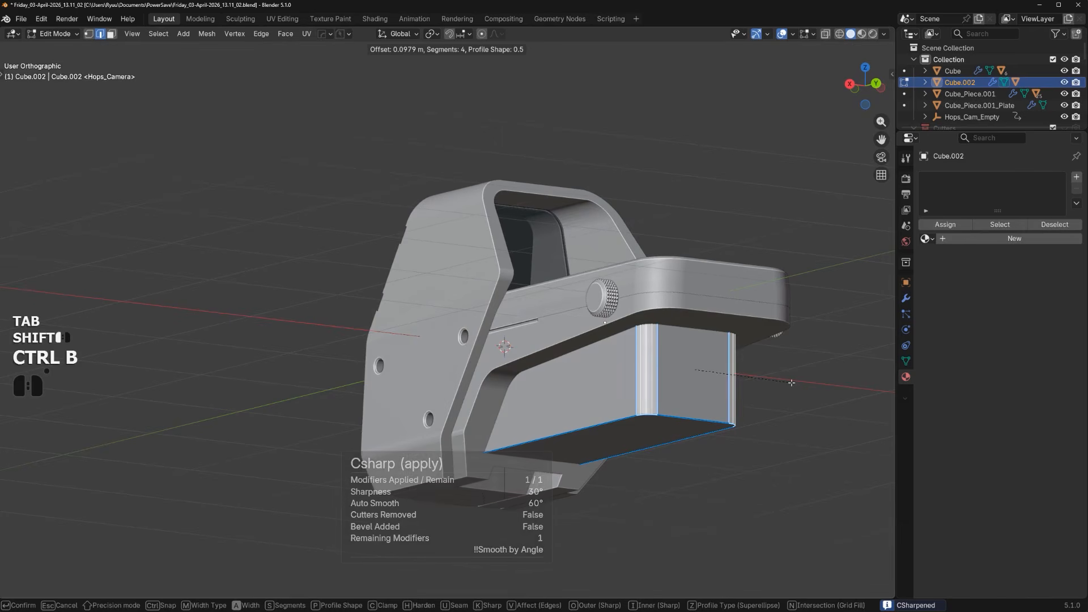
left_click(791, 383)
key("Tab")
key("q")
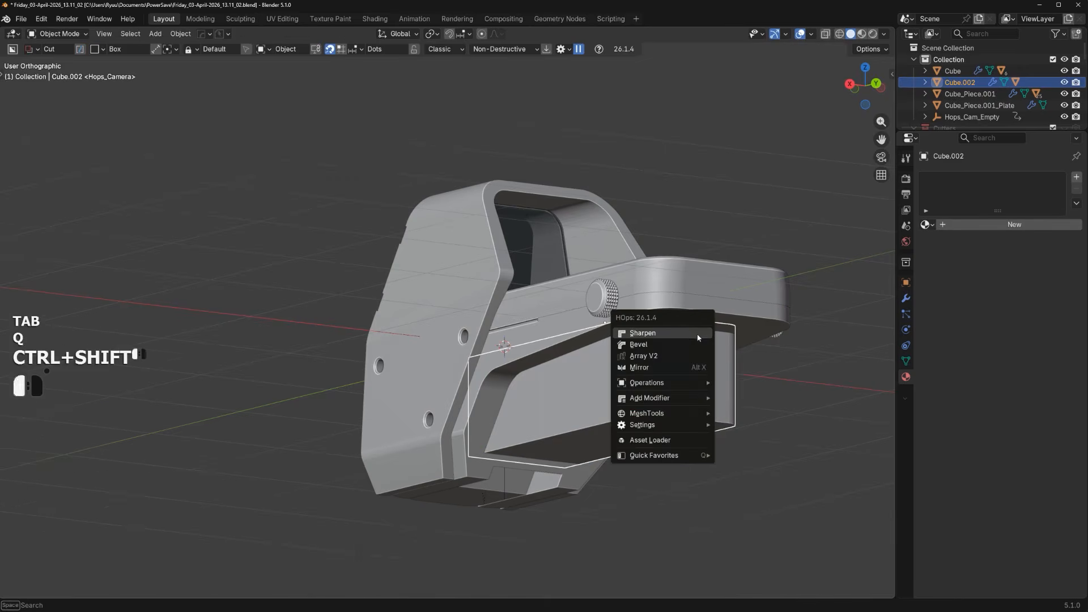
left_click(694, 332, "ctrl+shift")
Bevel the border of the block's bottom face by about 0.03 m
middle_click_drag(695, 375, 594, 382, "alt")
key("Tab")
left_click(576, 361)
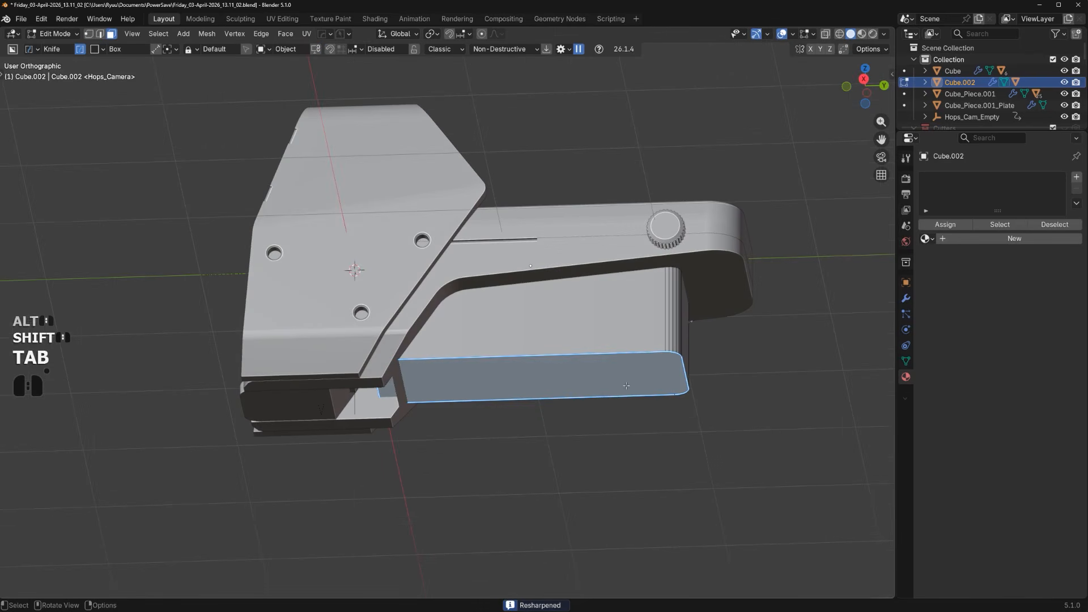
key("ctrl+b")
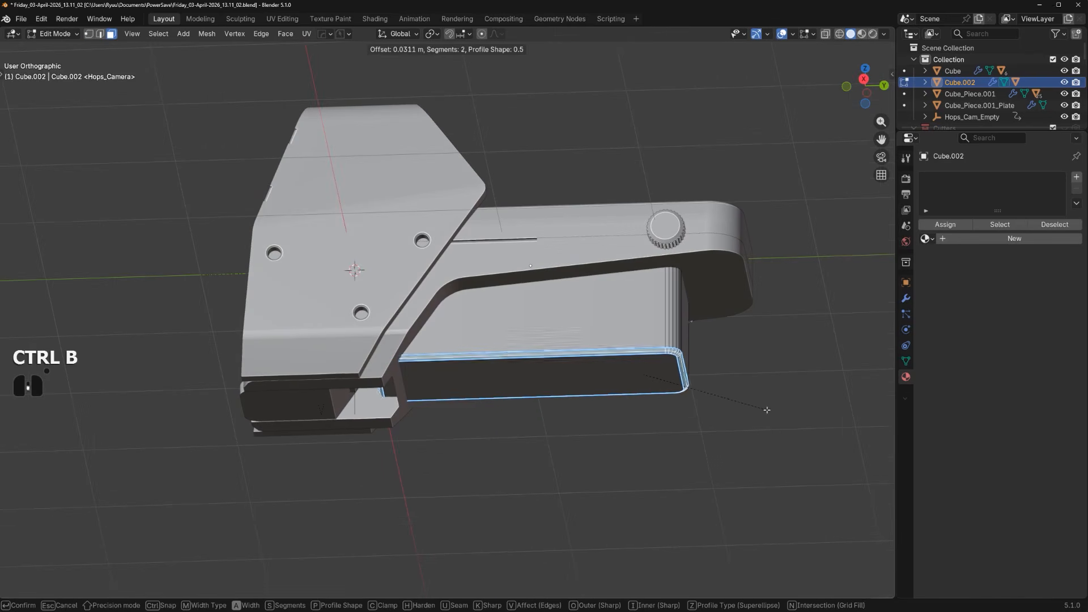
left_click(756, 407)
key("Tab")
middle_click_drag(731, 377, 705, 417, "alt")
left_click(722, 408)
scroll(720, 406, "down", 1)
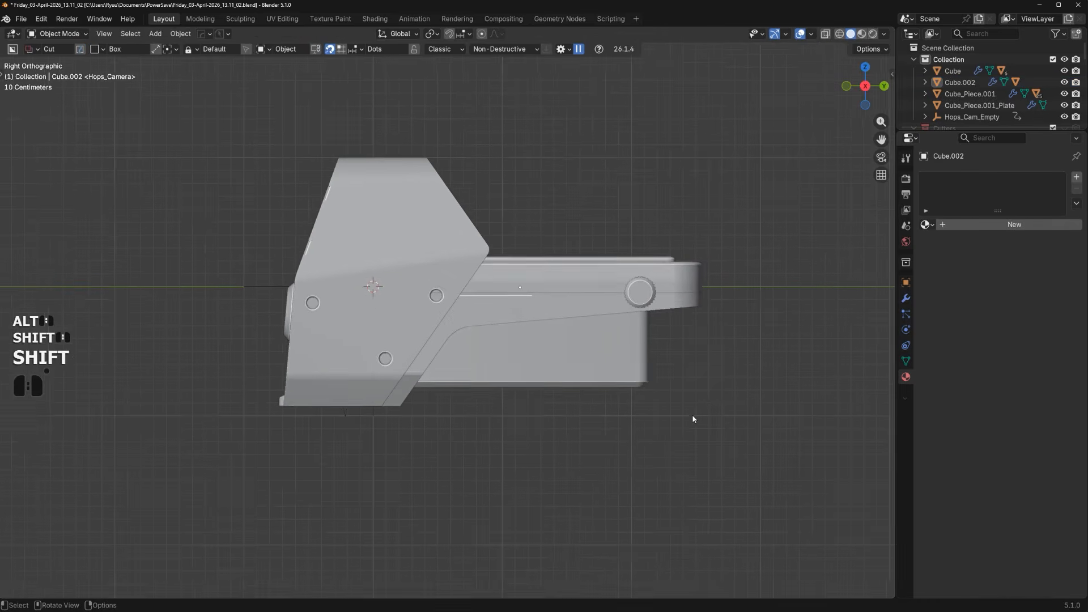
scroll(680, 414, "up", 1)
middle_click_drag(640, 400, 616, 352)
middle_click_drag(641, 354, 457, 162, "shift")
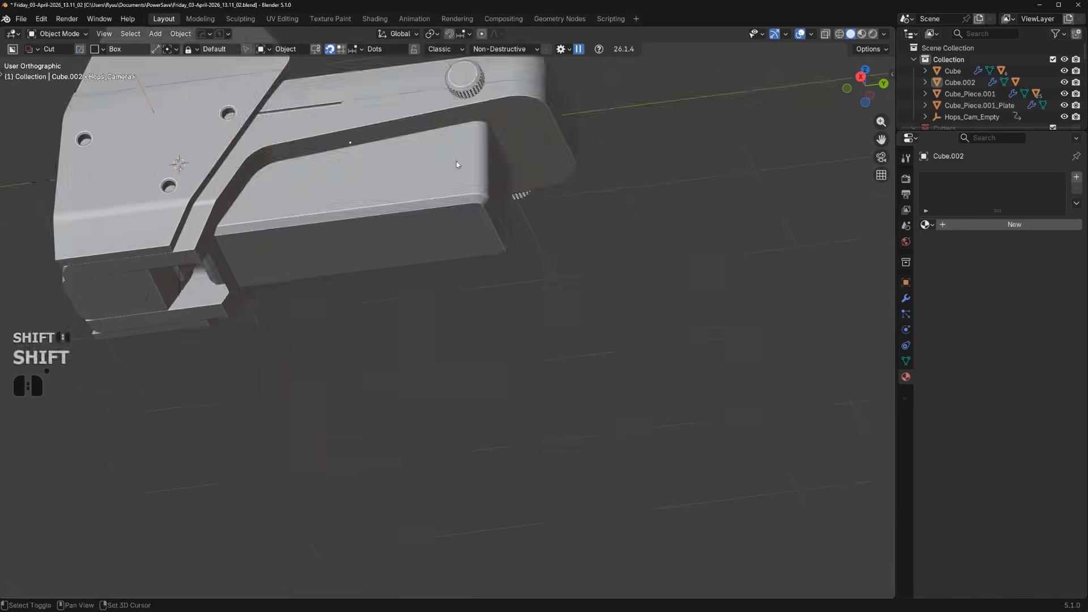
scroll(454, 193, "up", 1)
middle_click_drag(451, 255, 522, 358, "shift")
left_click(522, 358)
mouse_move(462, 366)
left_mouse_down()
mouse_move(583, 388)
mouse_move(571, 380)
left_mouse_up()
key("Escape")
middle_click_drag(571, 380, 583, 373)
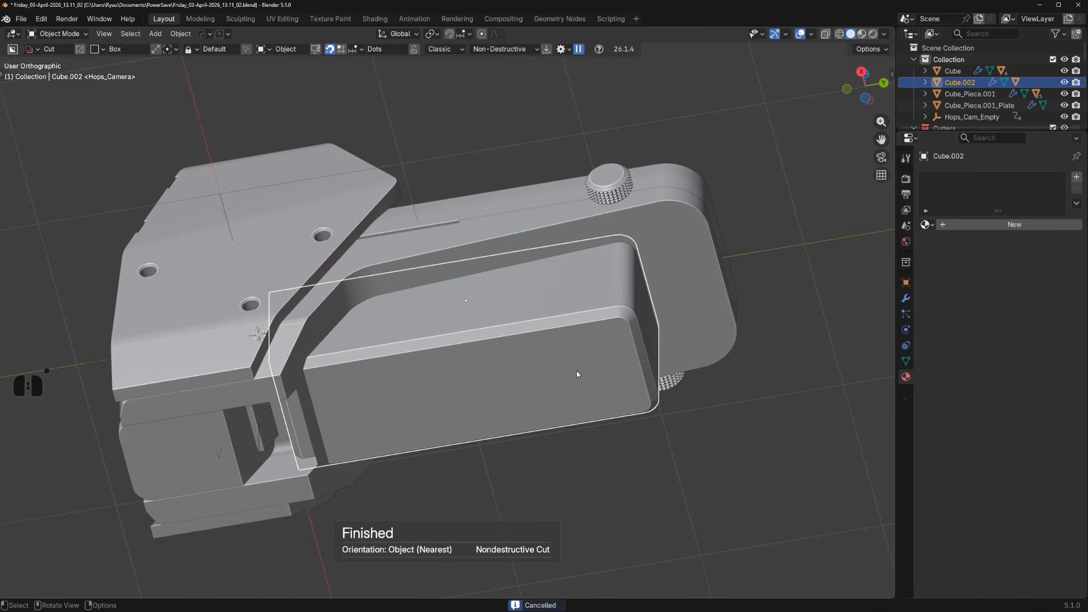
Set the cutter's object orientation from the nearest edge to Local and switch the view to perspective
key("shift+v")
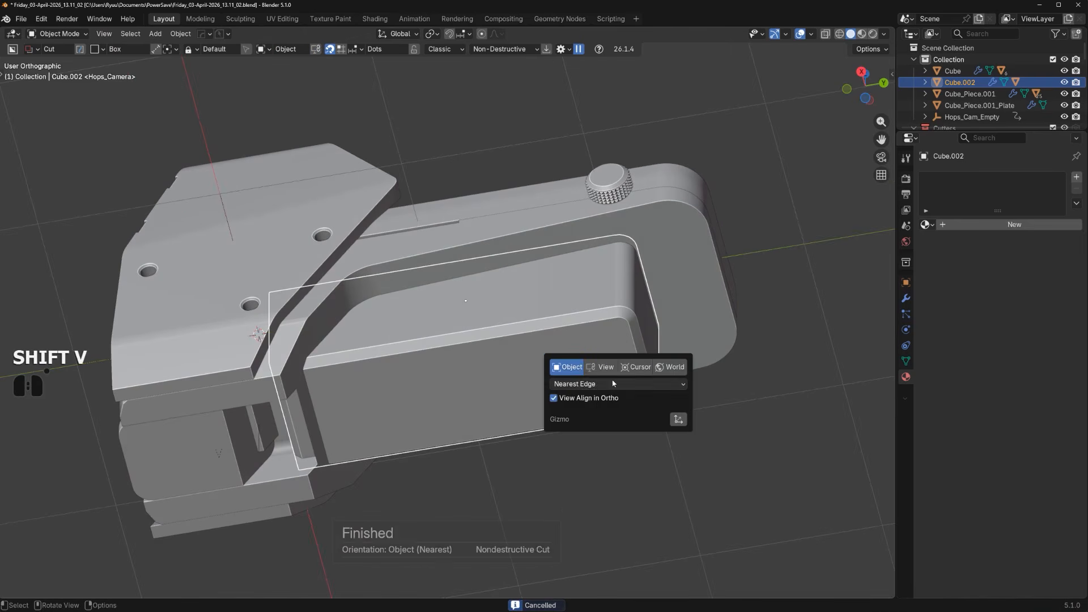
left_click(613, 384)
left_click(604, 408)
left_click_drag(471, 366, 661, 400)
right_click(661, 399)
mouse_move(661, 399)
middle_mouse_down()
mouse_move(638, 341)
mouse_move(505, 413)
middle_mouse_up()
key("KP_5")
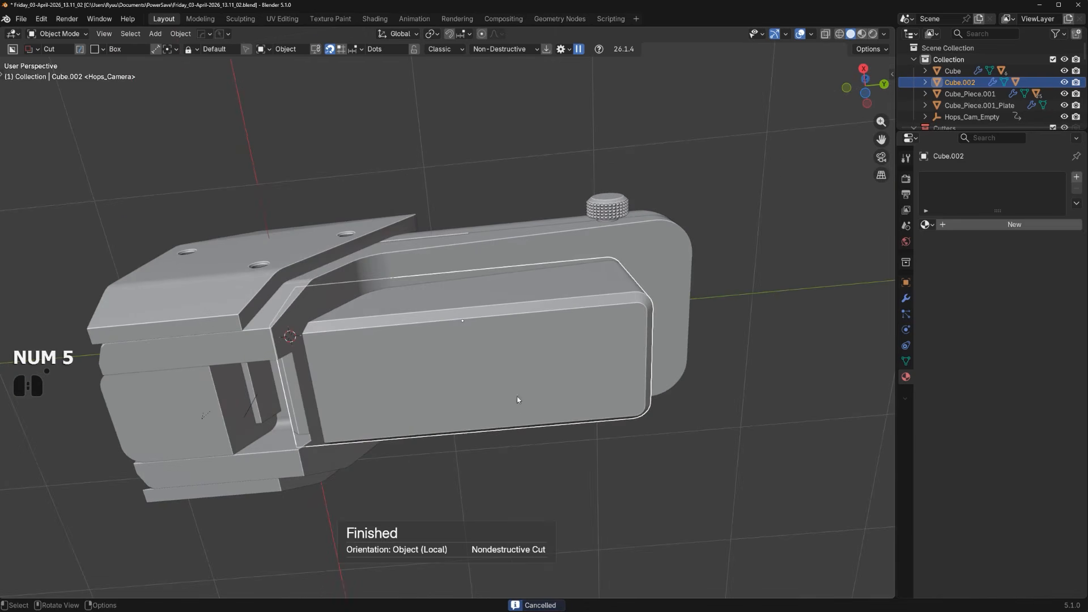
Try a box cut with rounded corners from the middle of the block's underside out past its front end
left_click_drag(462, 339, 697, 393)
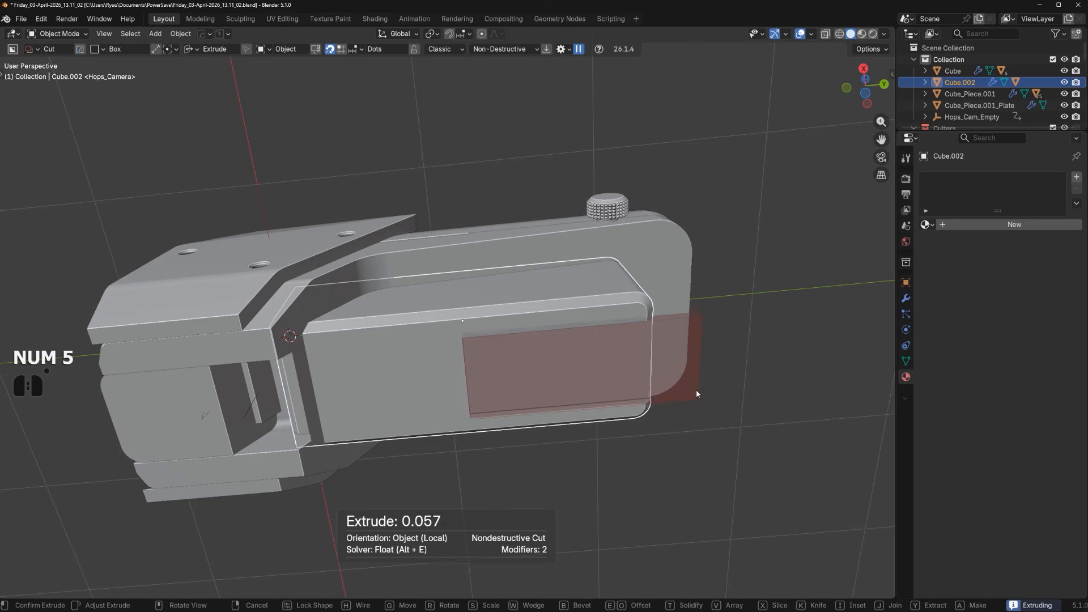
key("b")
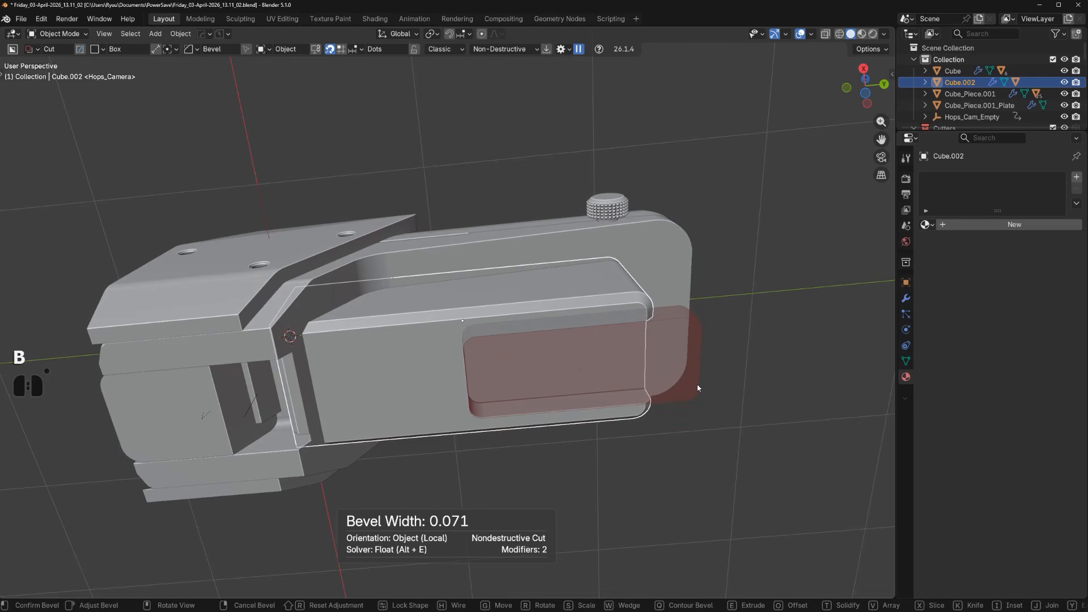
key("Tab")
left_click_drag(698, 386, 769, 377, "shift")
key("b")
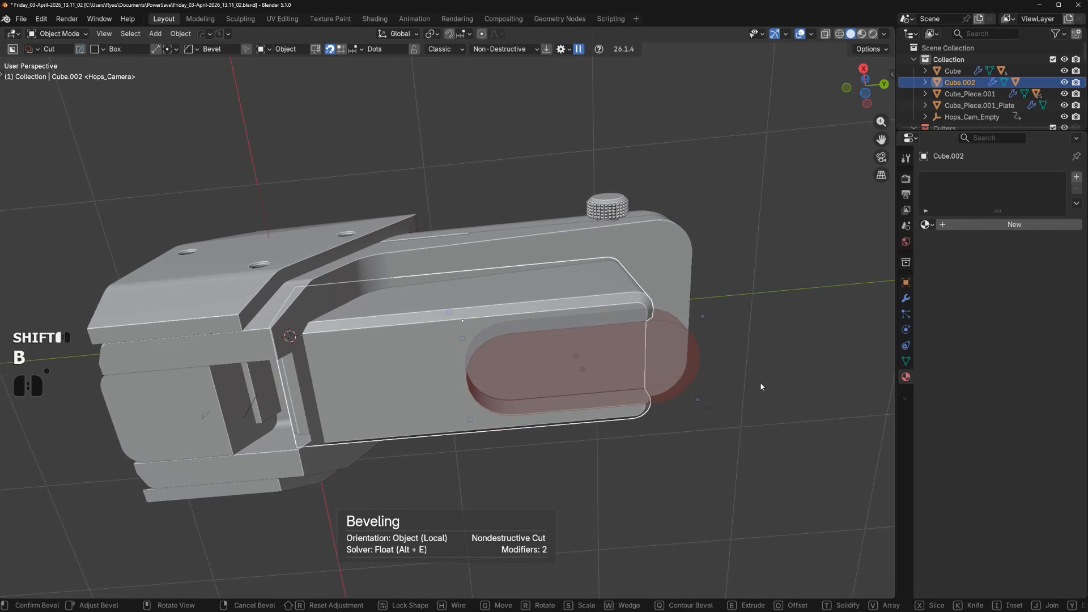
key("b")
key("b")
left_click(711, 413)
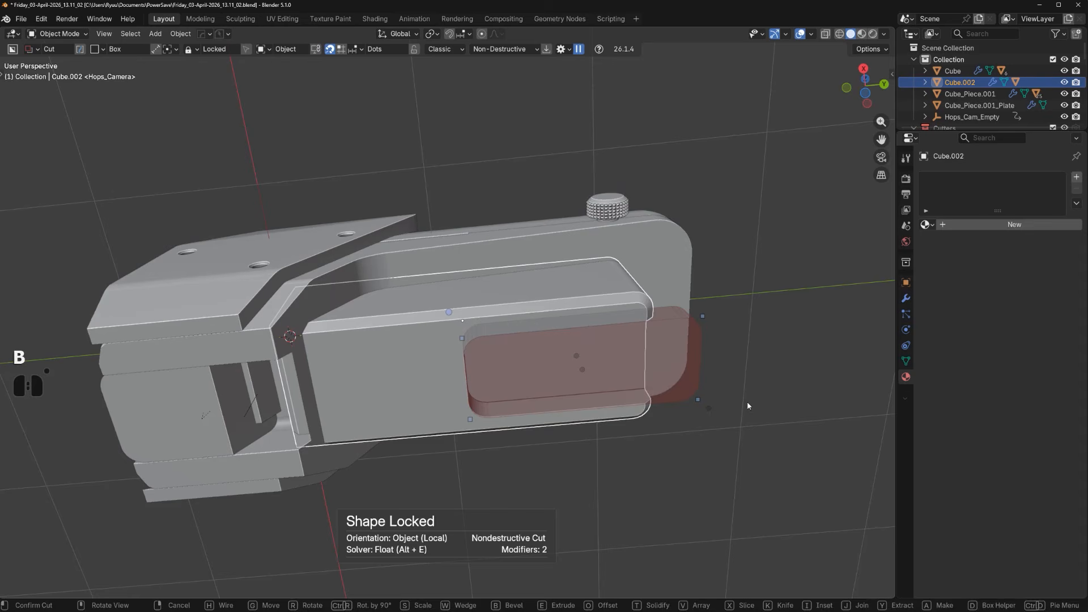
left_click(747, 401)
Undo the rounded box cut in the block's underside
middle_click_drag(784, 416, 607, 334)
key("q")
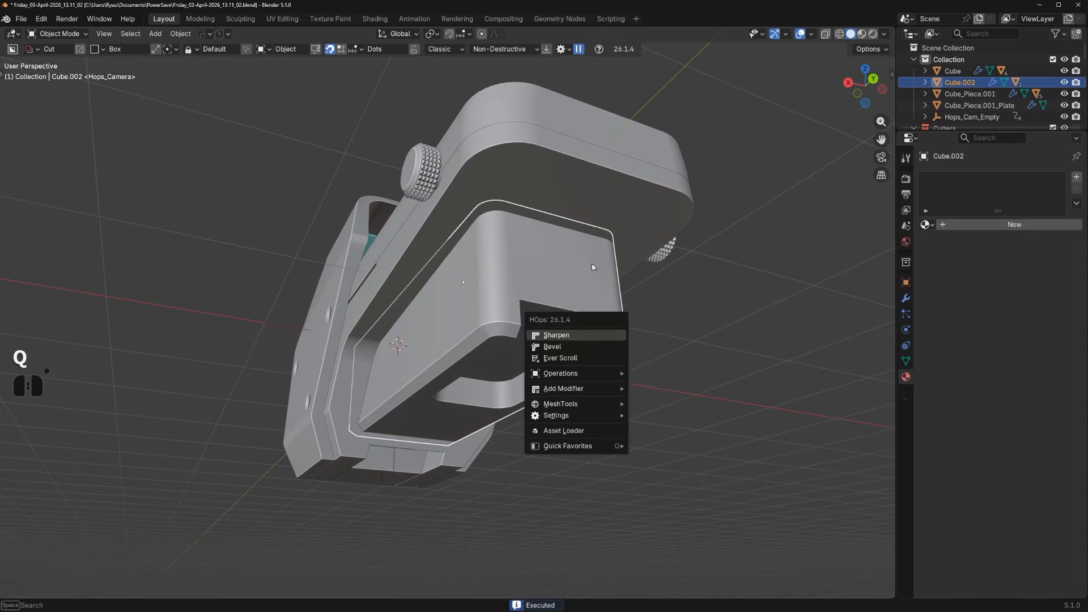
key("ctrl+z")
middle_click_drag(591, 267, 494, 309)
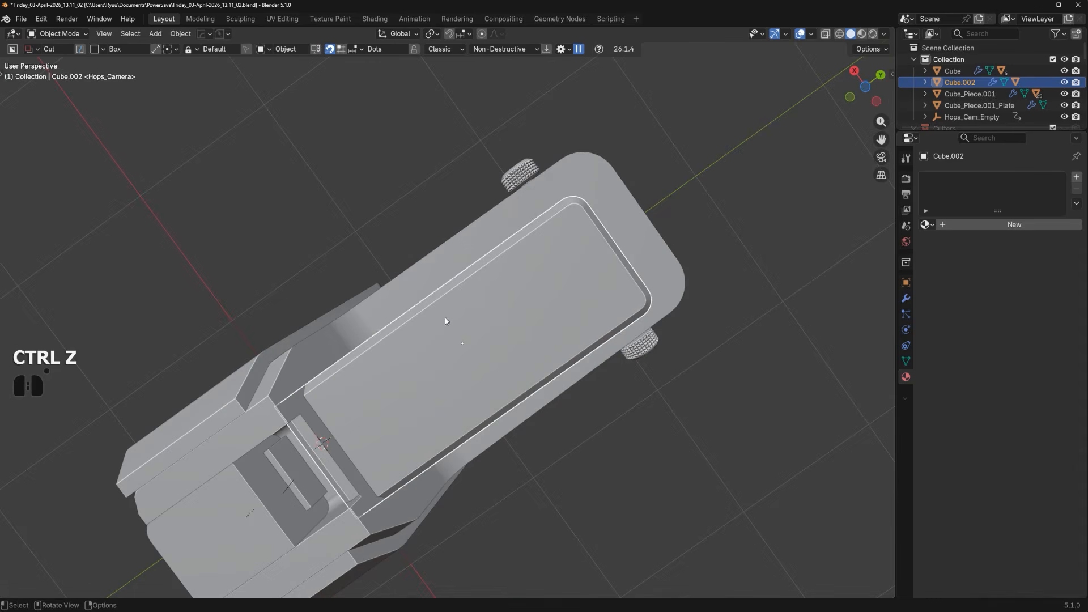
Cut a box pocket with rounded corners and rounded inner edges from the block's underside out through its front end, and sharpen the block
left_click_drag(445, 320, 677, 264)
middle_click_drag(677, 264, 642, 329)
key("b")
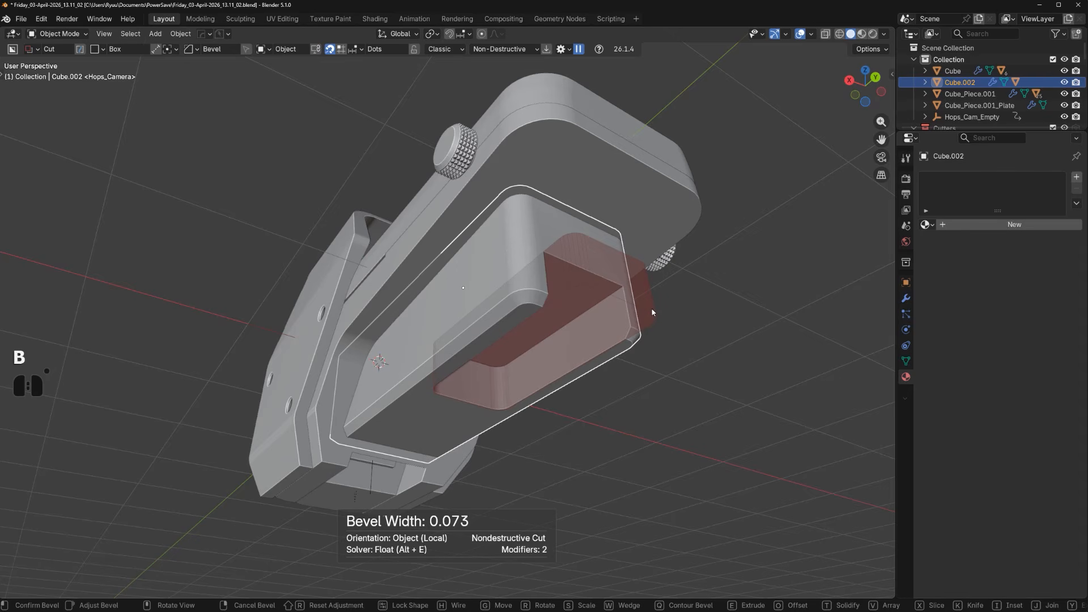
key("q")
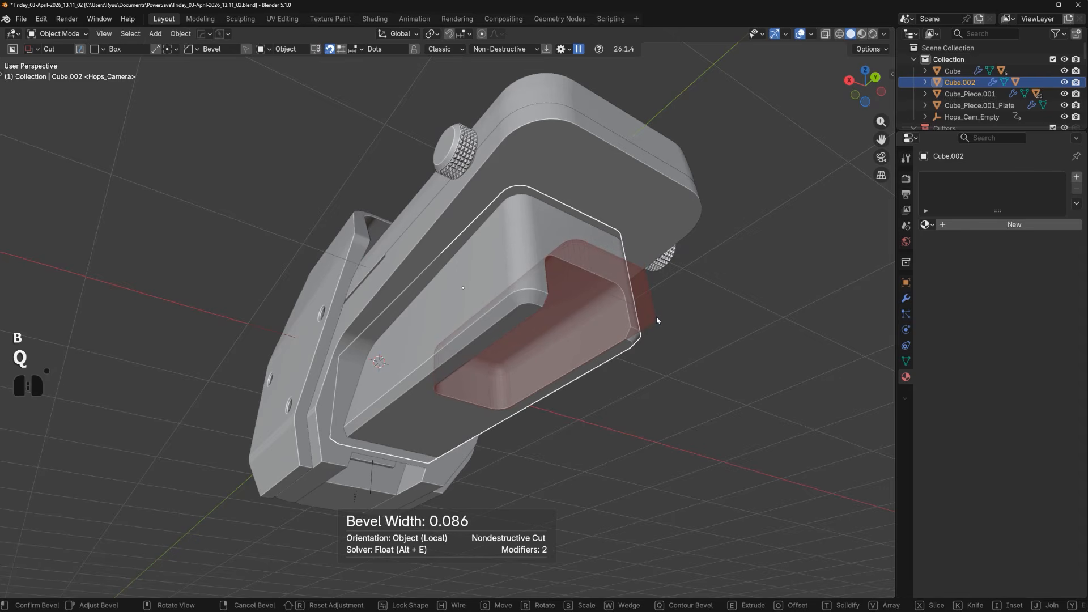
left_click(764, 345)
middle_click_drag(710, 361, 765, 337)
middle_click_drag(736, 328, 675, 324, "shift")
key("q")
left_click(573, 364)
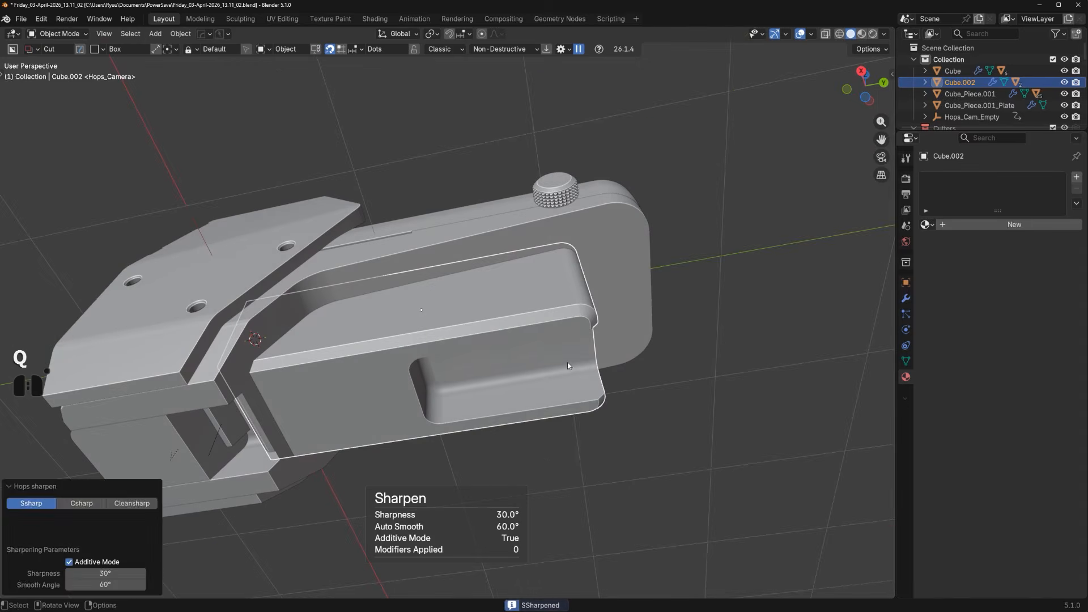
Move the lower edges at the pocket cutter's inner end -0.4 m along Y to slope that end
key("q")
left_click(558, 386)
key("Tab")
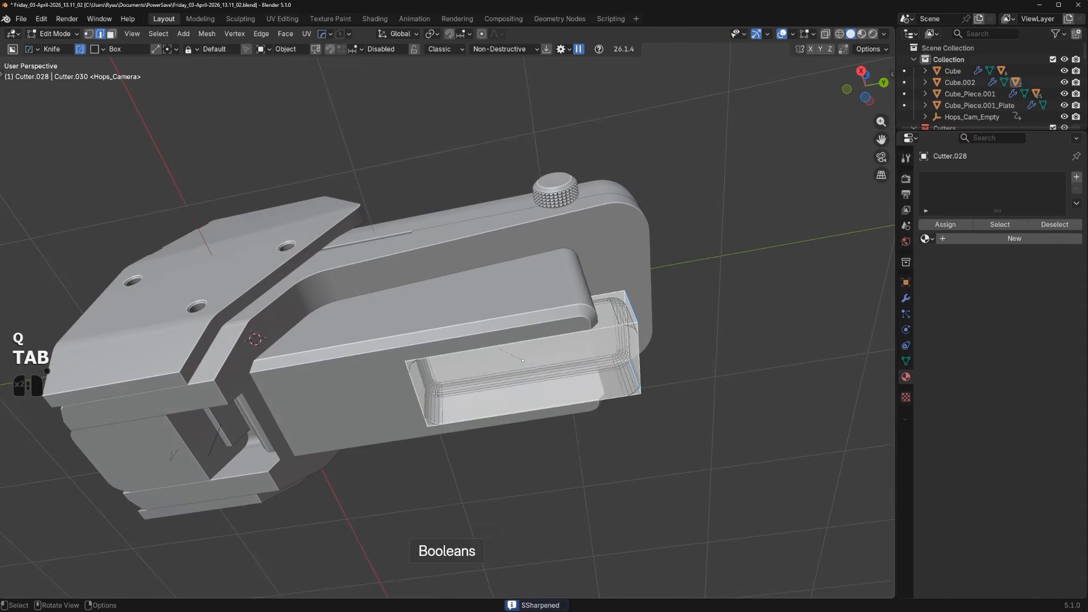
middle_click_drag(420, 390, 448, 434, "alt")
key("KP_5")
middle_click_drag(584, 423, 590, 421, "shift")
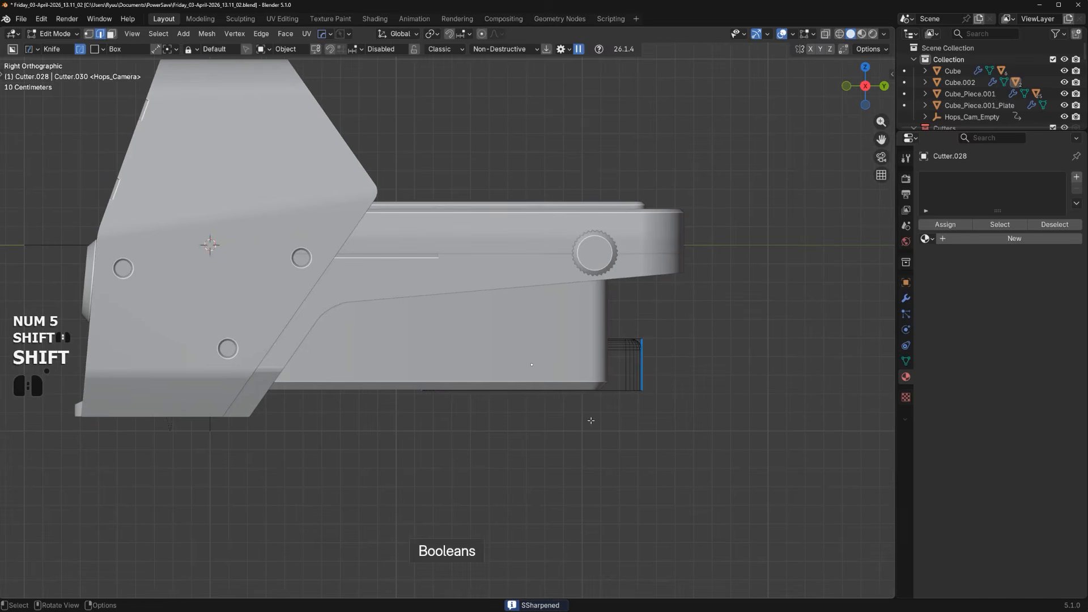
key("alt+z")
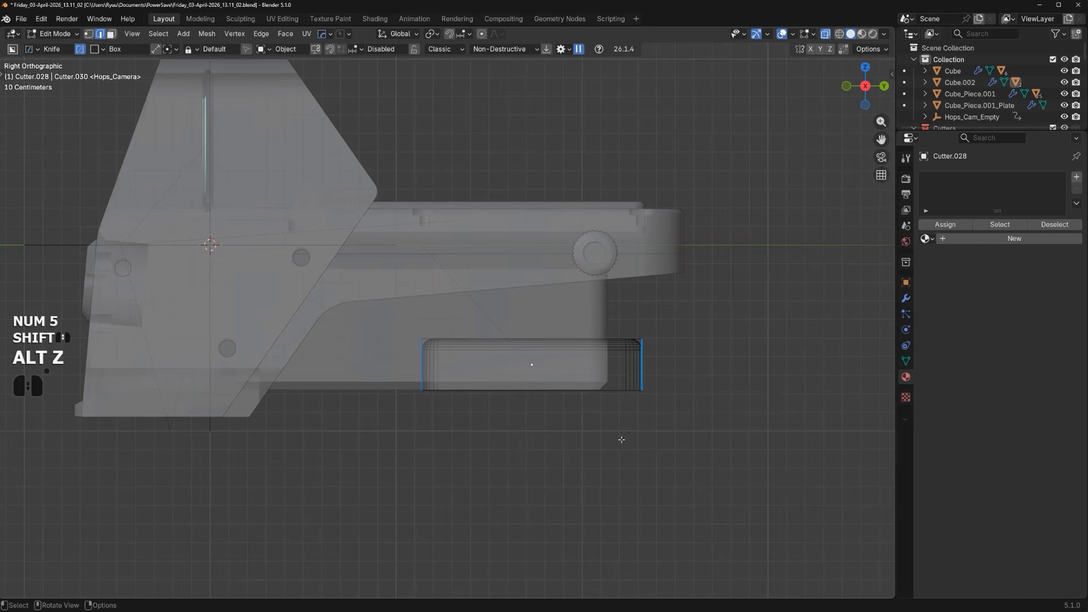
key("g")
key("y")
left_click(550, 440, "ctrl")
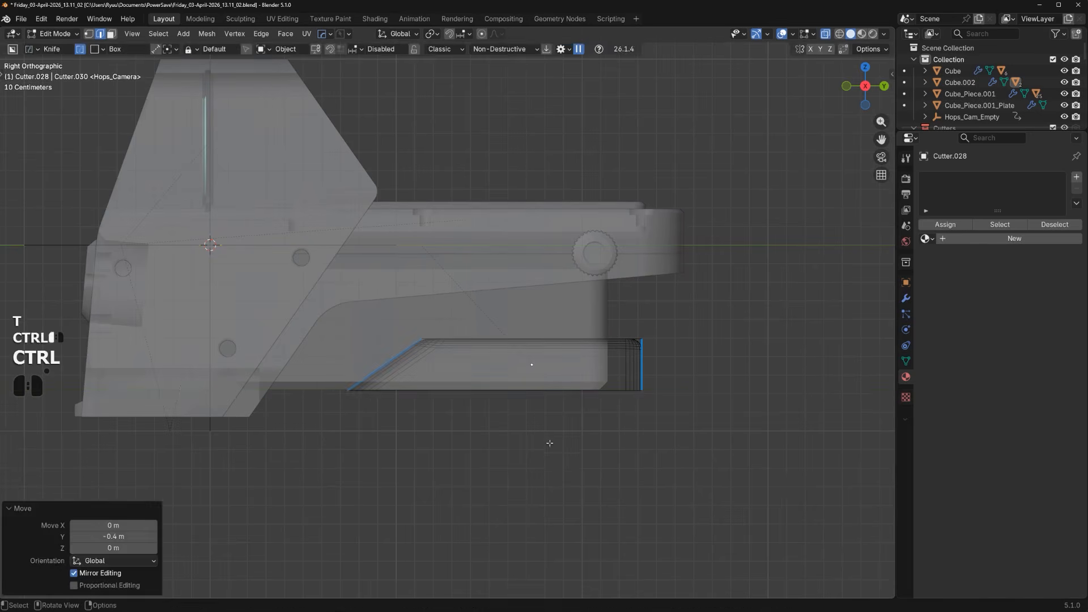
key("Tab")
Try applying the pocket cut to the block with Csharp and inspect the resulting mesh with the cutter hidden
key("shift+apostrophe")
scroll(572, 315, "down", 2)
middle_click_drag(572, 315, 532, 357)
scroll(536, 363, "up", 1)
middle_click_drag(539, 366, 508, 379, "shift")
left_click(499, 343)
key("q")
left_click(492, 320, "ctrl")
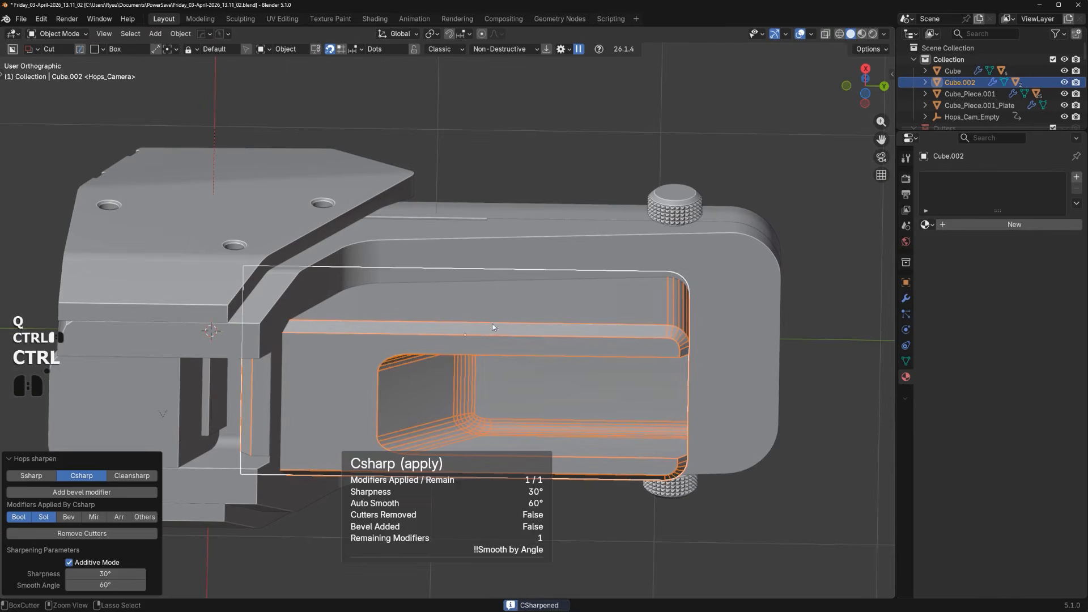
key("Tab")
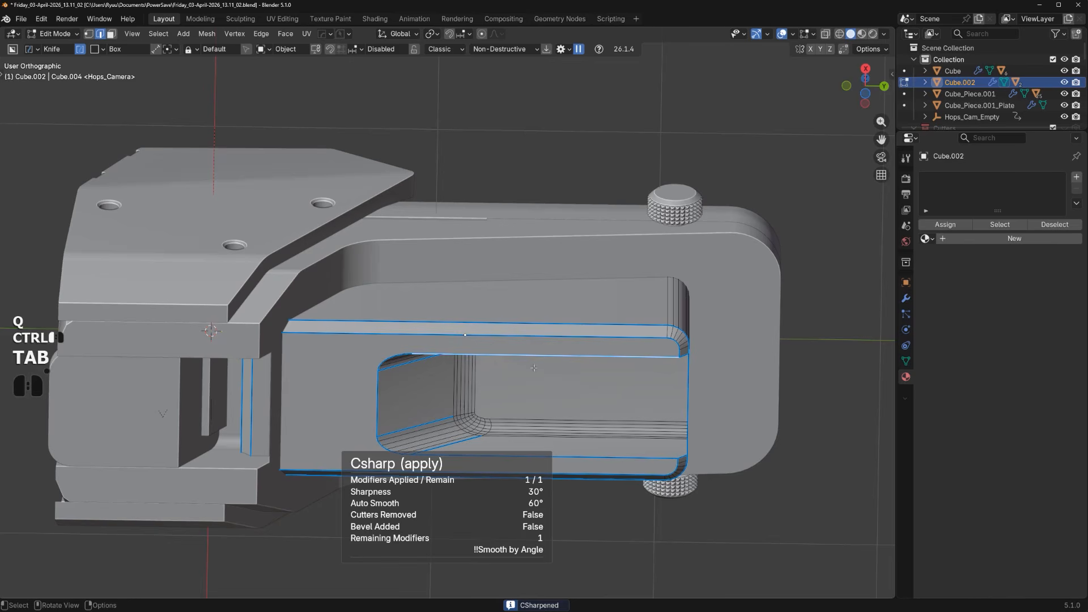
middle_click_drag(545, 400, 356, 413)
middle_click_drag(511, 392, 496, 399)
key("Tab")
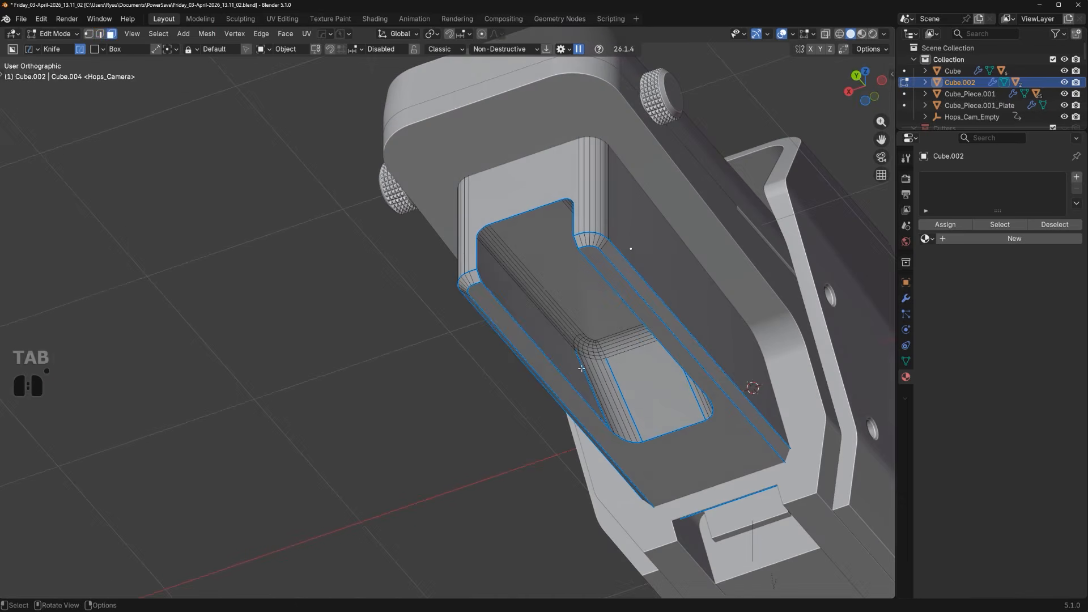
left_click(558, 343)
middle_click_drag(640, 374, 723, 378)
Undo the Csharp on the block to get back to the pocket cutter
key("ctrl+z")
key("ctrl+z")
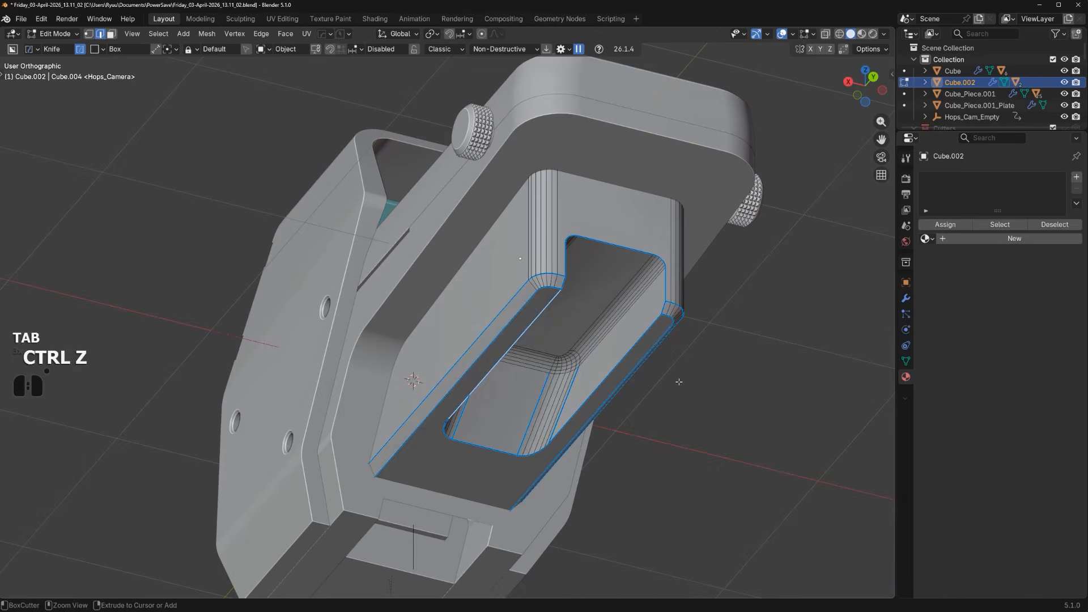
key("q")
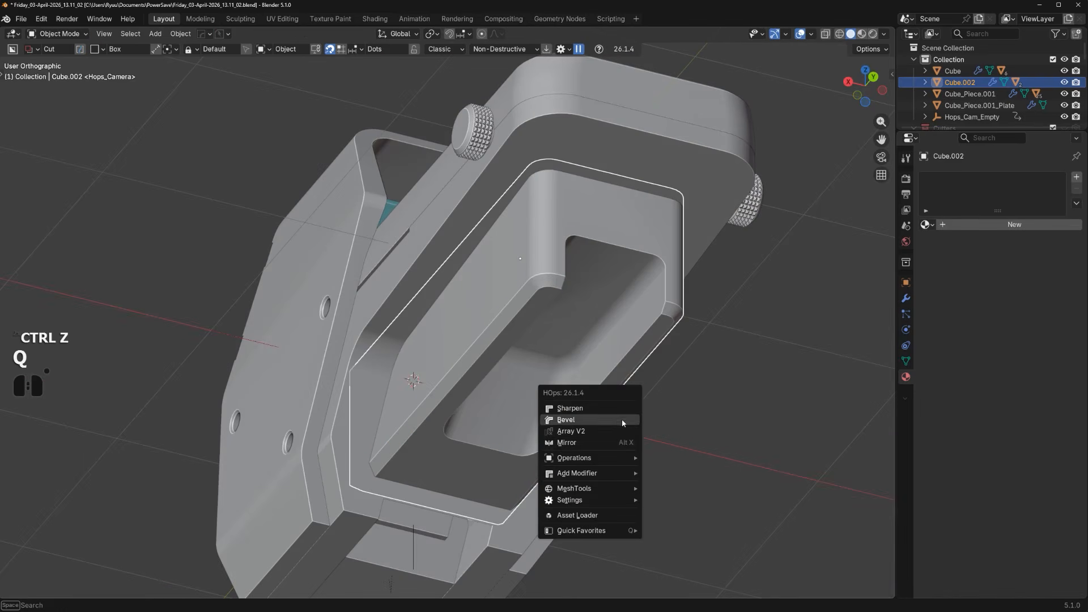
key("ctrl+z")
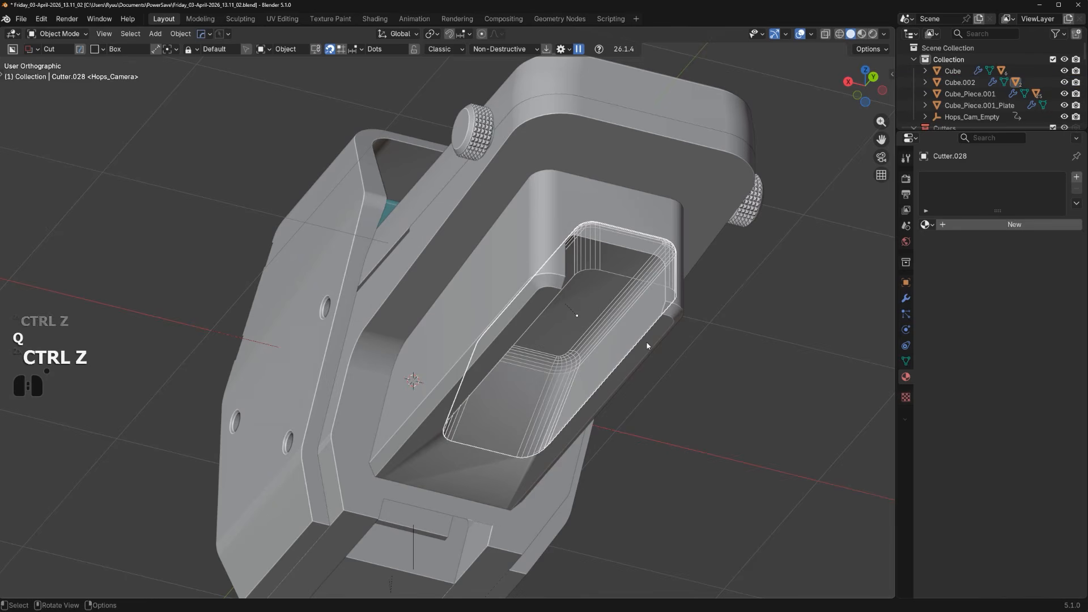
Scale the pocket cutter to 0.842 along X and apply its scale
key("s")
key("x")
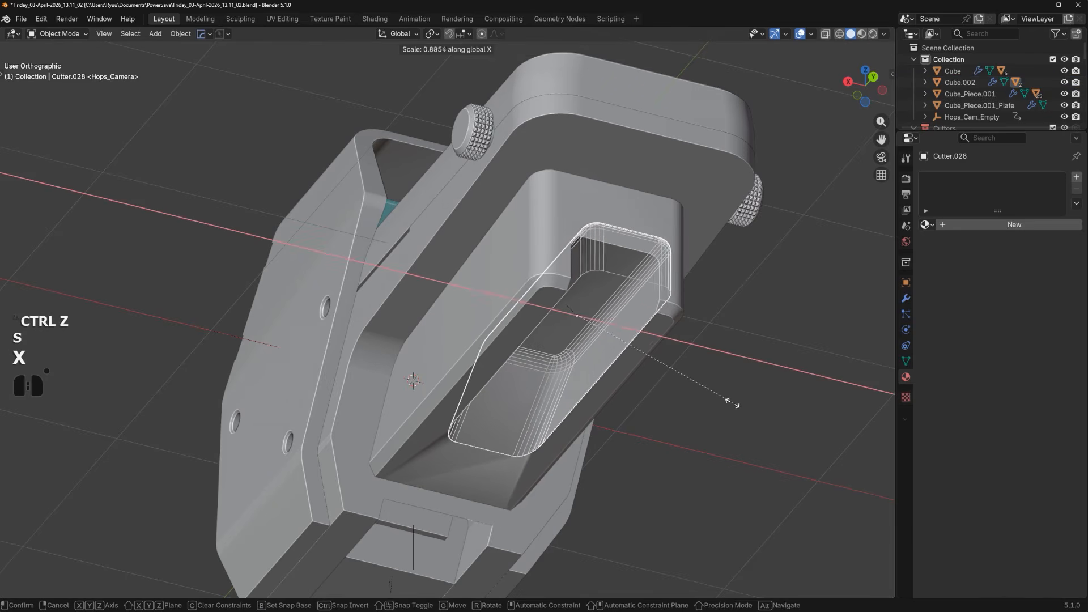
left_click(727, 401)
key("ctrl+a")
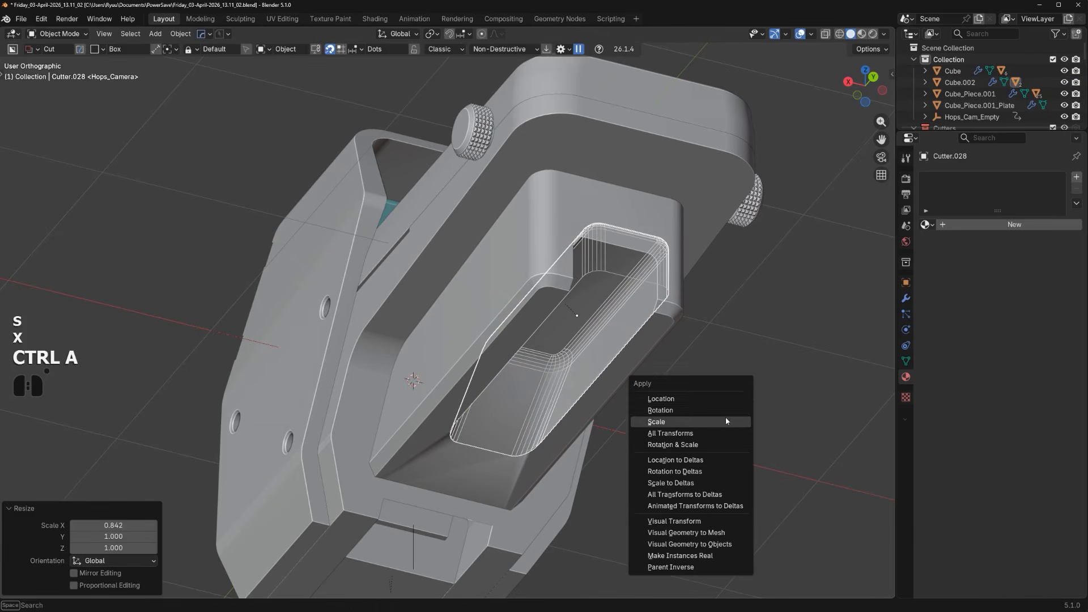
left_click(726, 421)
Apply the narrowed pocket cut to the block with Csharp and hide the cutter
left_click(645, 351)
key("q")
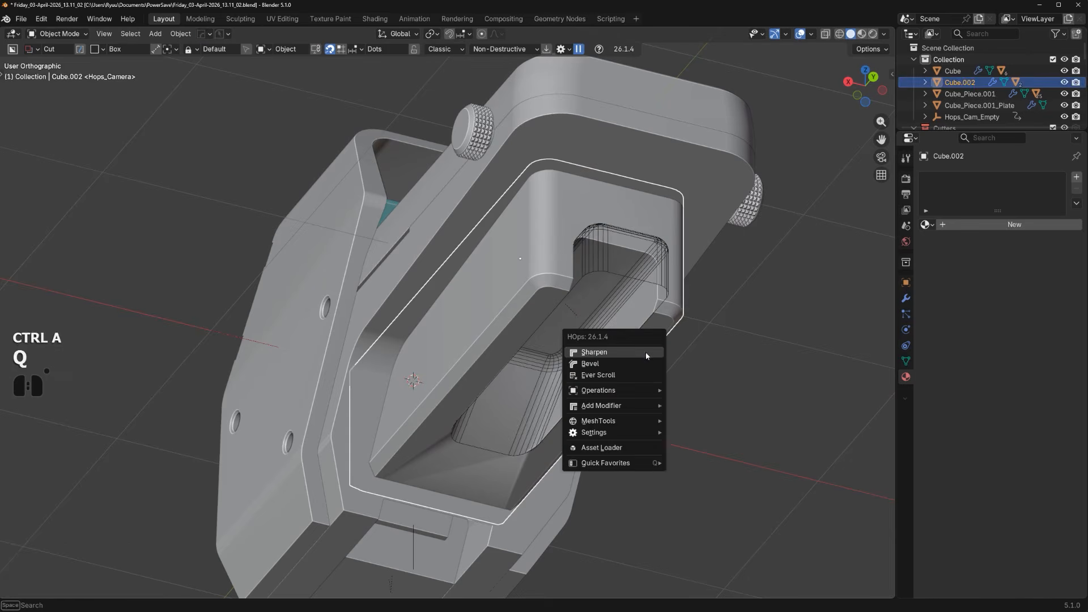
left_click(645, 352, "ctrl")
key("shift+apostrophe")
Bevel the rim edges of the pocket on the block's underside with a small one-segment chamfer
key("Tab")
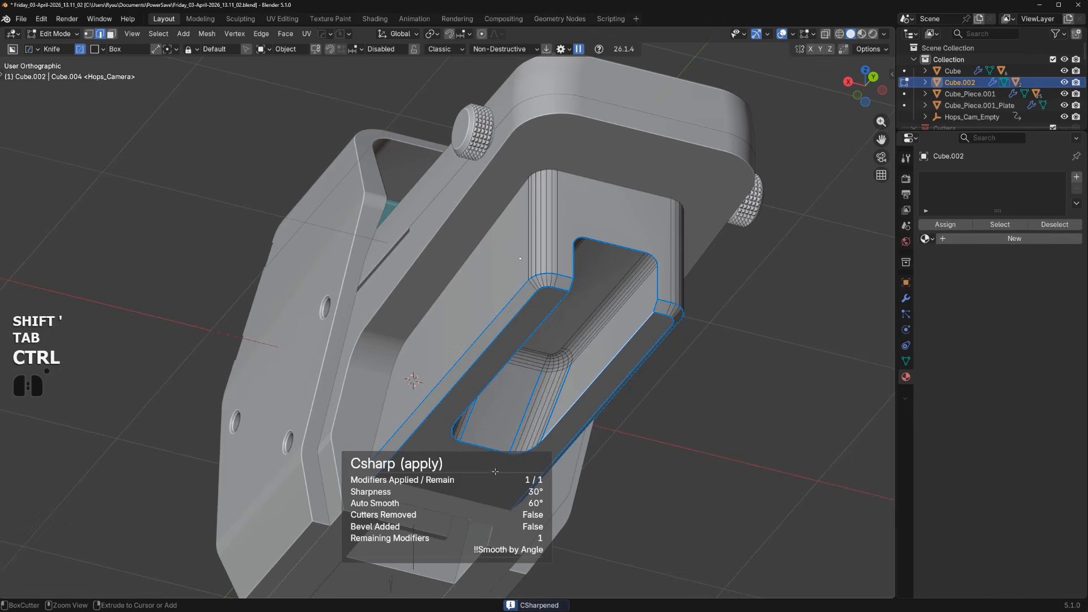
left_click(489, 443, "ctrl")
left_click(537, 339, "ctrl")
key("ctrl+b")
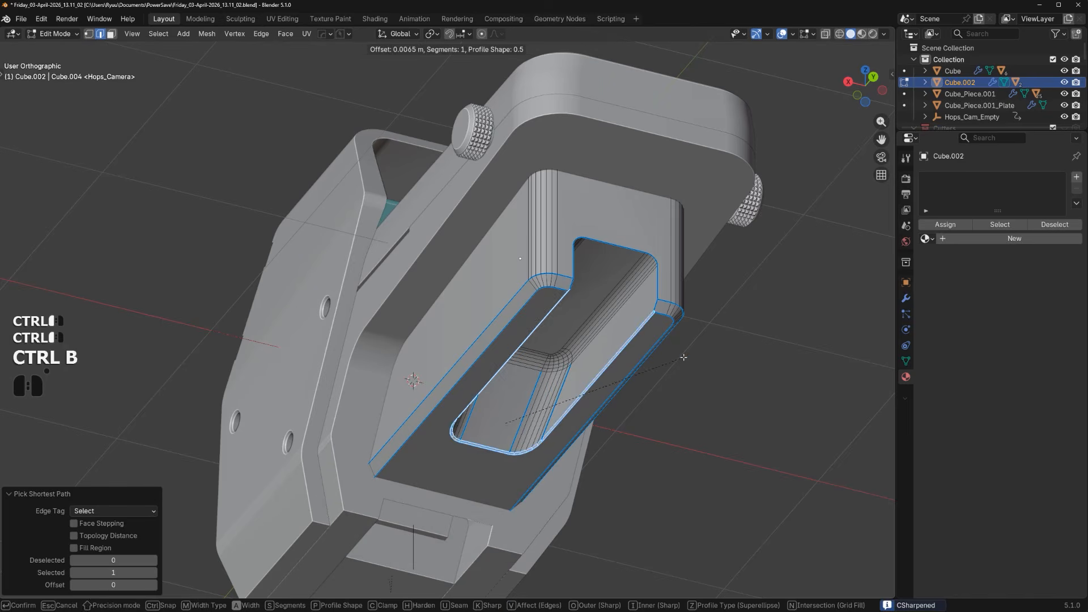
left_click(710, 367, "shift")
key("Tab")
Cut a round-ended slot through the block's sides near its lower front, drawn about 1.03 by 0.048 m in the right view
scroll(600, 391, "down", 3)
middle_click_drag(600, 391, 491, 359, "alt")
scroll(554, 378, "up", 1)
scroll(602, 386, "up", 1)
key("d")
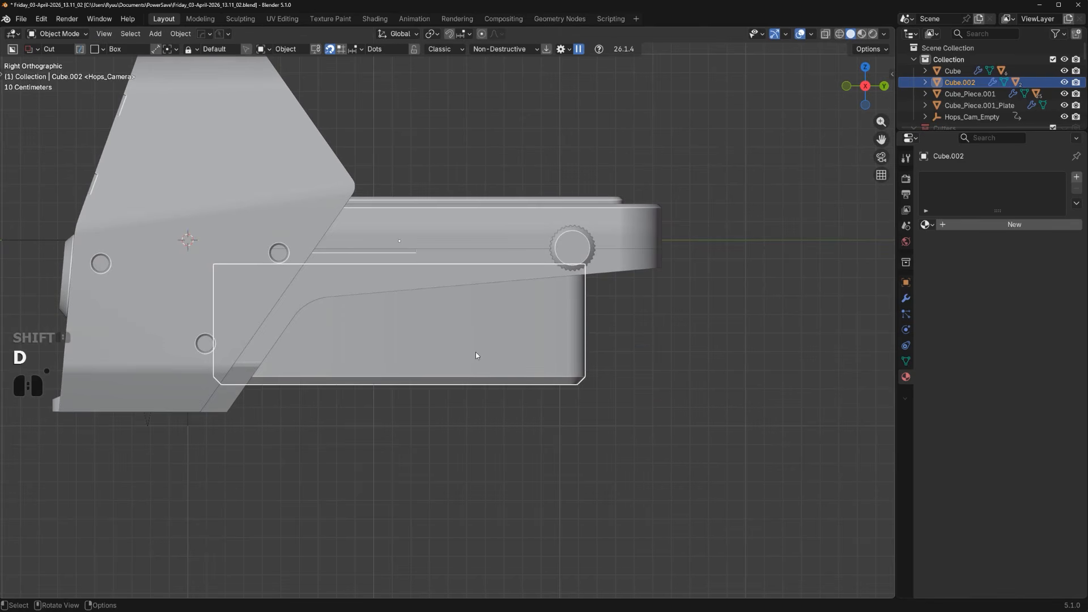
left_click_drag(474, 356, 673, 369)
key("b")
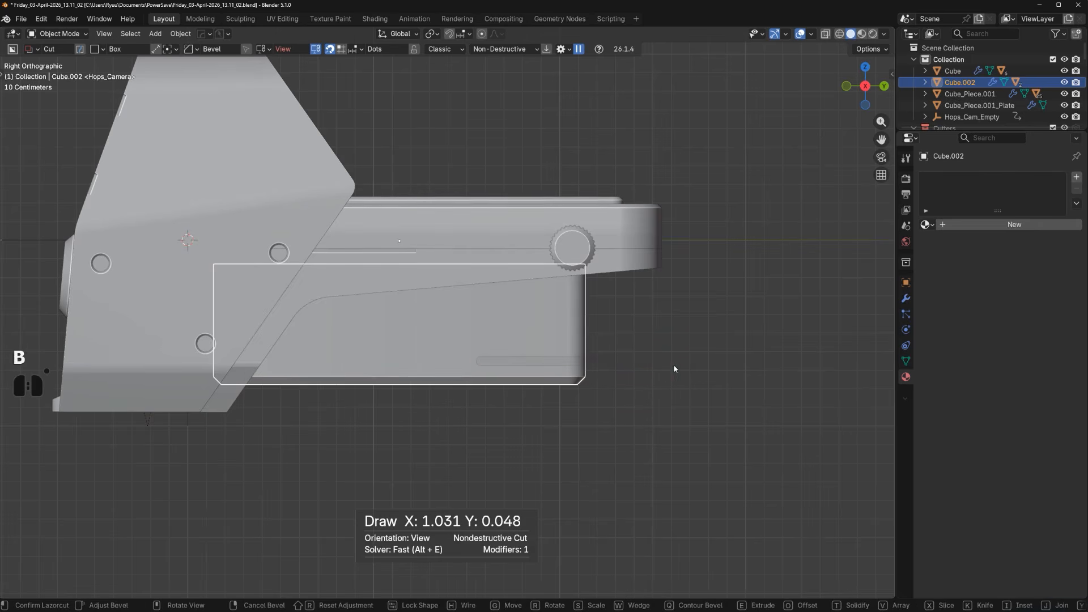
key("space")
left_click(675, 368)
Sharpen the slotted block and add a Weighted Normal modifier with Keep Sharp
scroll(657, 379, "down", 4)
middle_click_drag(524, 417, 595, 367, "shift")
scroll(581, 401, "up", 2)
left_click(620, 346)
key("q")
left_click(614, 347, "ctrl")
key("q")
left_click(614, 346, "alt")
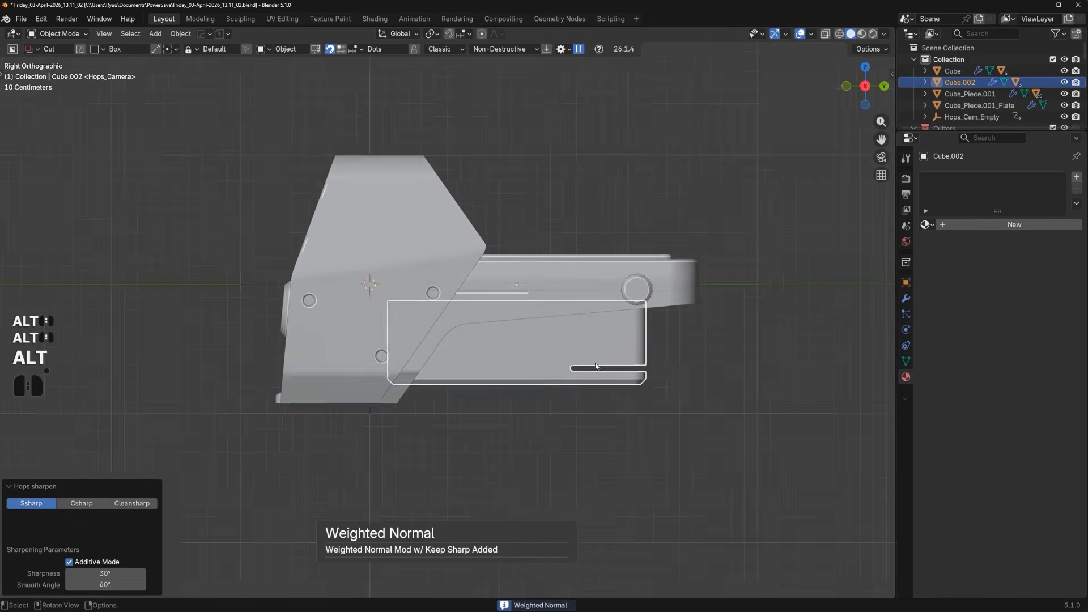
scroll(495, 352, "up", 2)
middle_click_drag(495, 353, 458, 353, "shift")
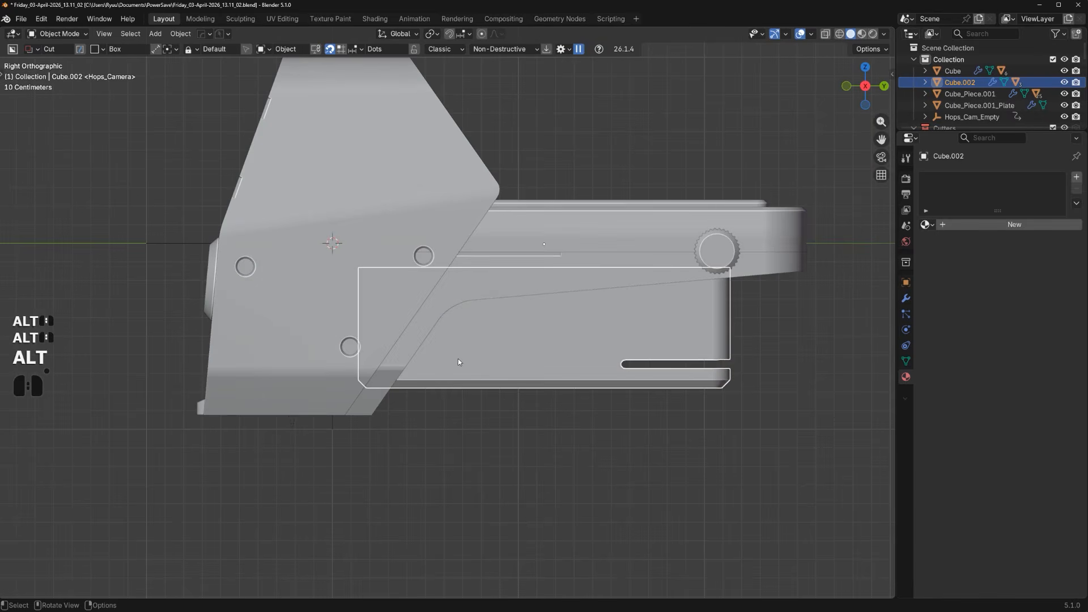
mouse_move(458, 358)
left_mouse_down()
mouse_move(382, 325)
mouse_move(277, 330)
left_mouse_up()
key("Escape")
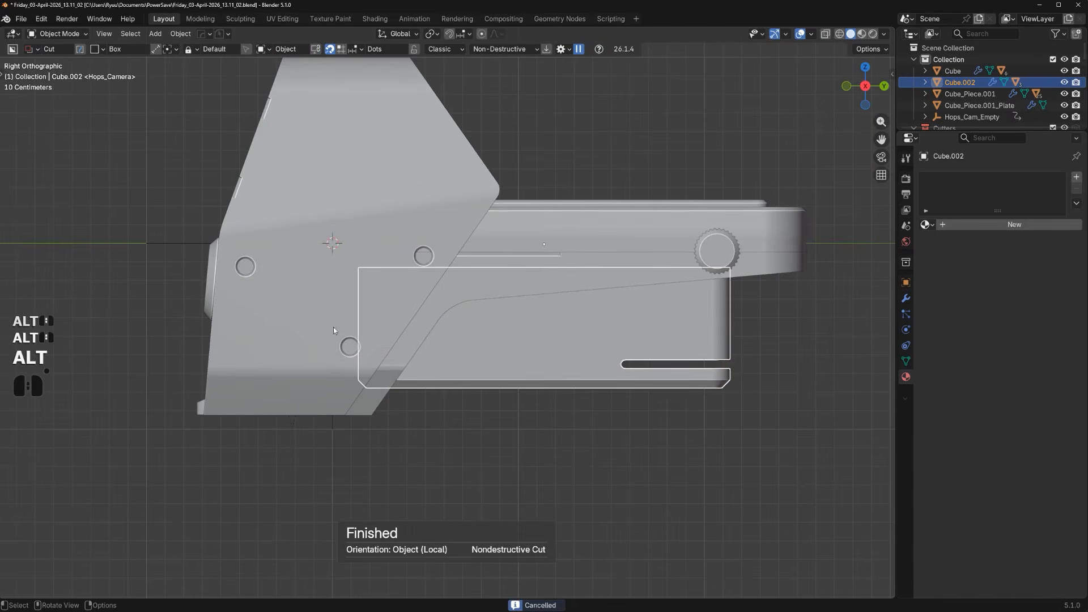
Reselect the block under the arm and switch the cutter shape from Box to Ngon
mouse_move(462, 347)
middle_mouse_down("shift")
mouse_move(495, 376)
mouse_move(462, 358)
middle_mouse_up("shift")
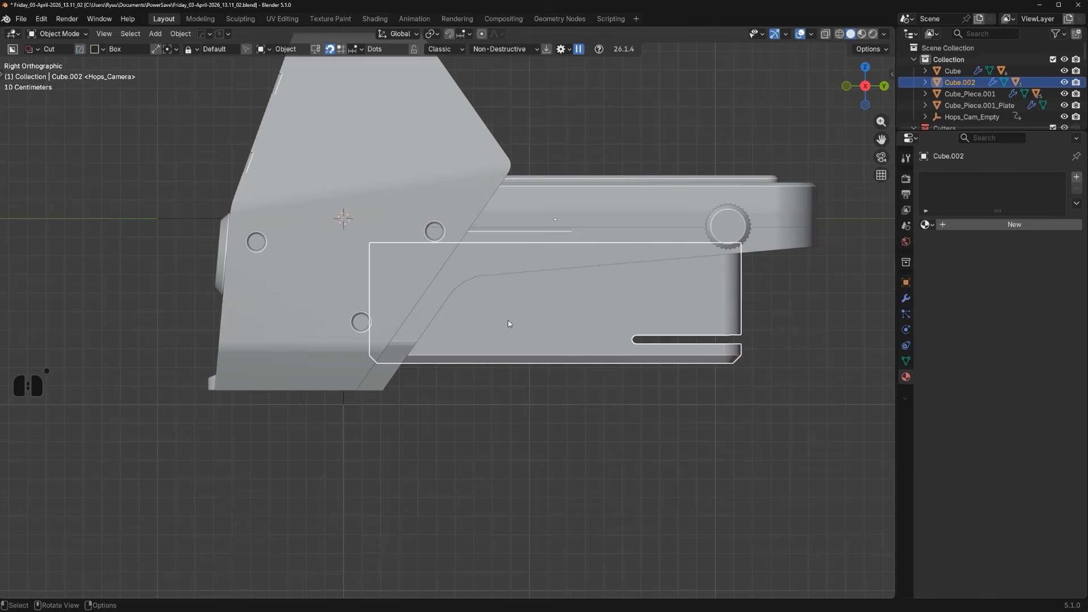
middle_click_drag(515, 322, 552, 342, "shift")
left_click(731, 344)
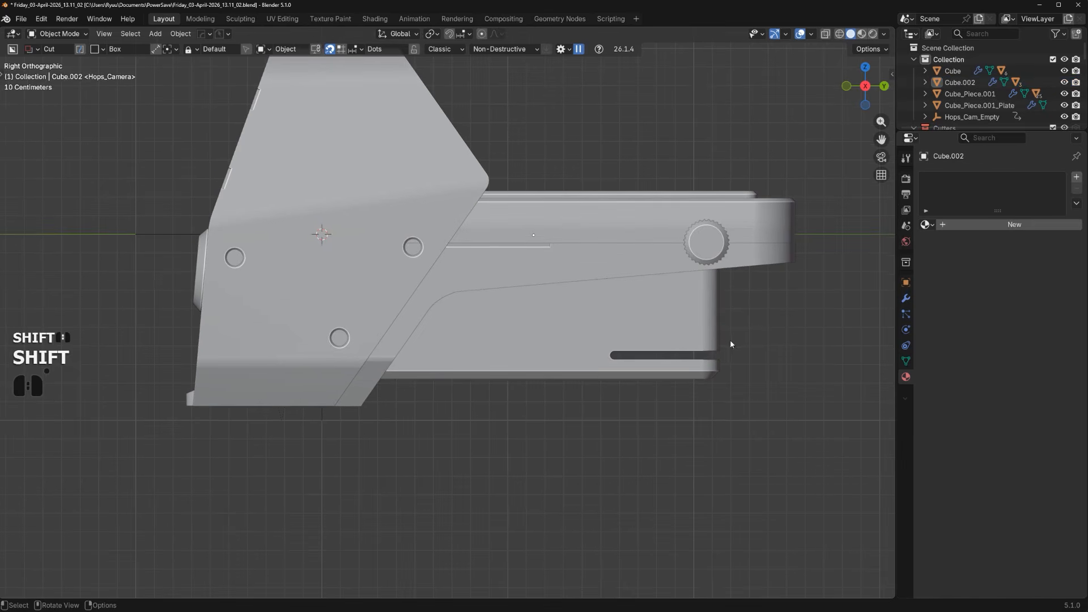
left_click(649, 332)
key("d")
key("d")
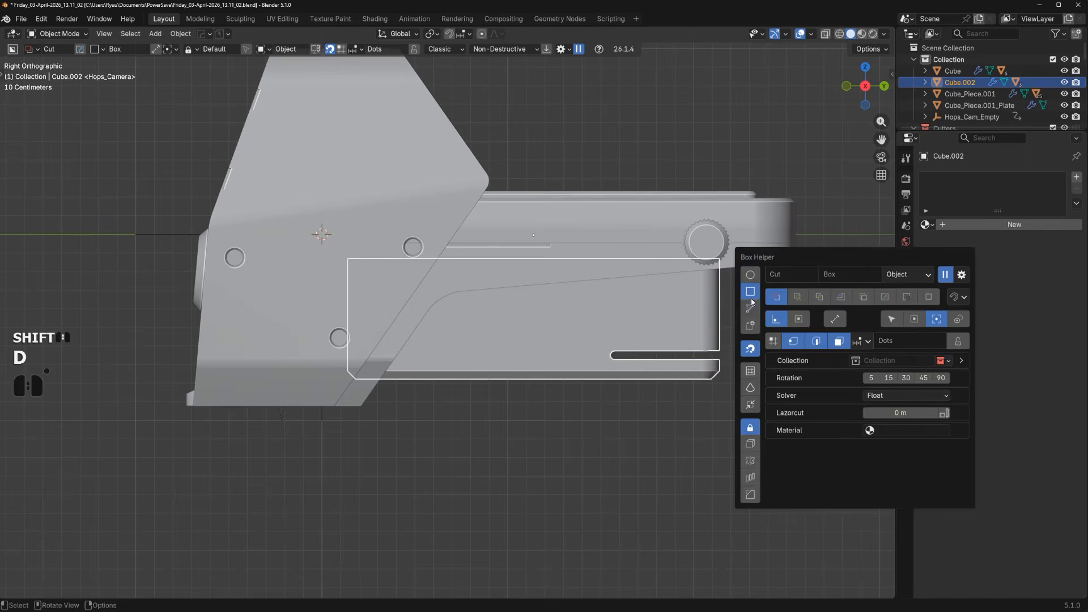
left_click(750, 308)
Try a slanted Ngon cut along the block's top beneath the arm, and undo it
left_click(717, 279)
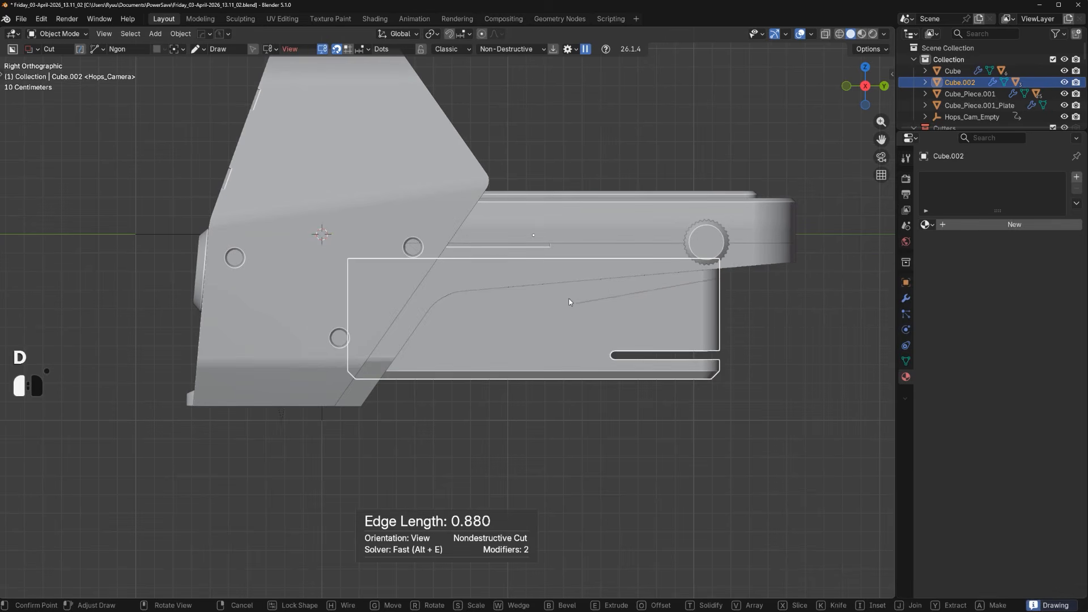
left_click(504, 295)
left_click(469, 258)
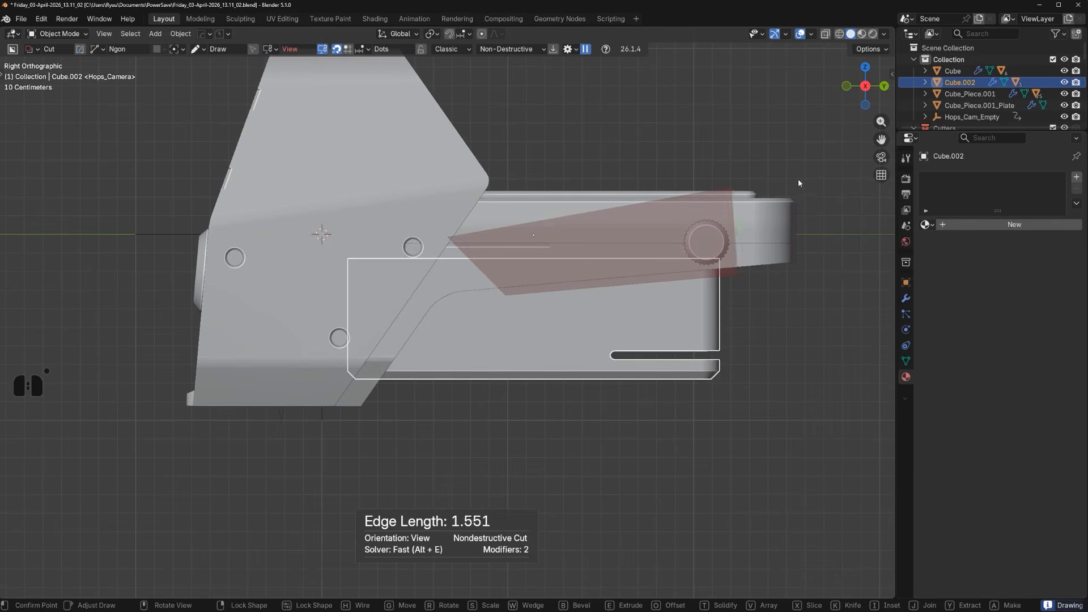
key("space")
scroll(684, 375, "down", 2)
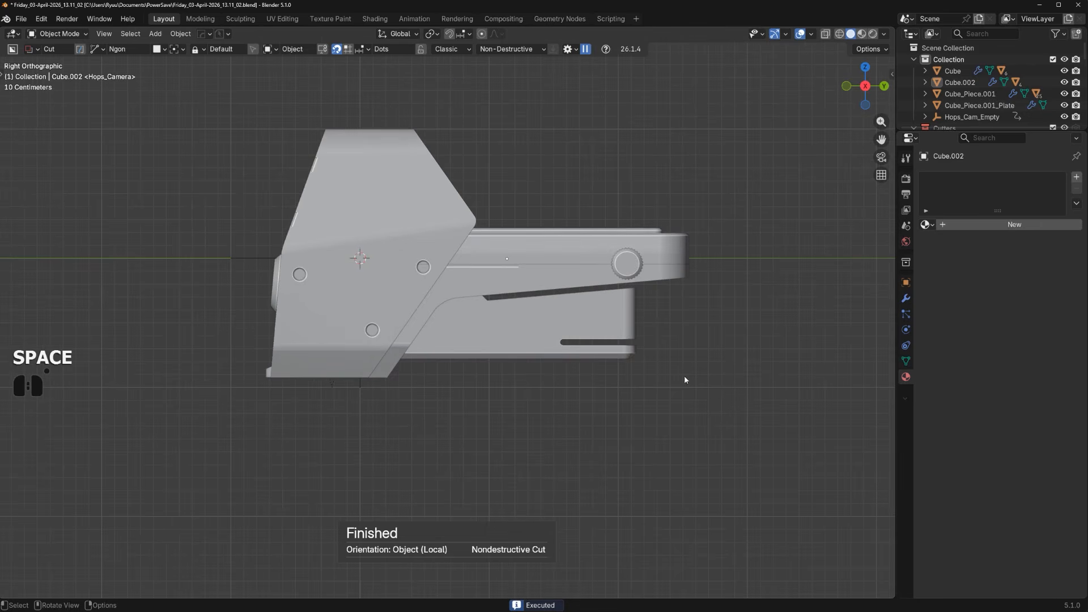
middle_click_drag(675, 382, 673, 332)
scroll(655, 369, "up", 2)
key("ctrl+z")
key("ctrl+z")
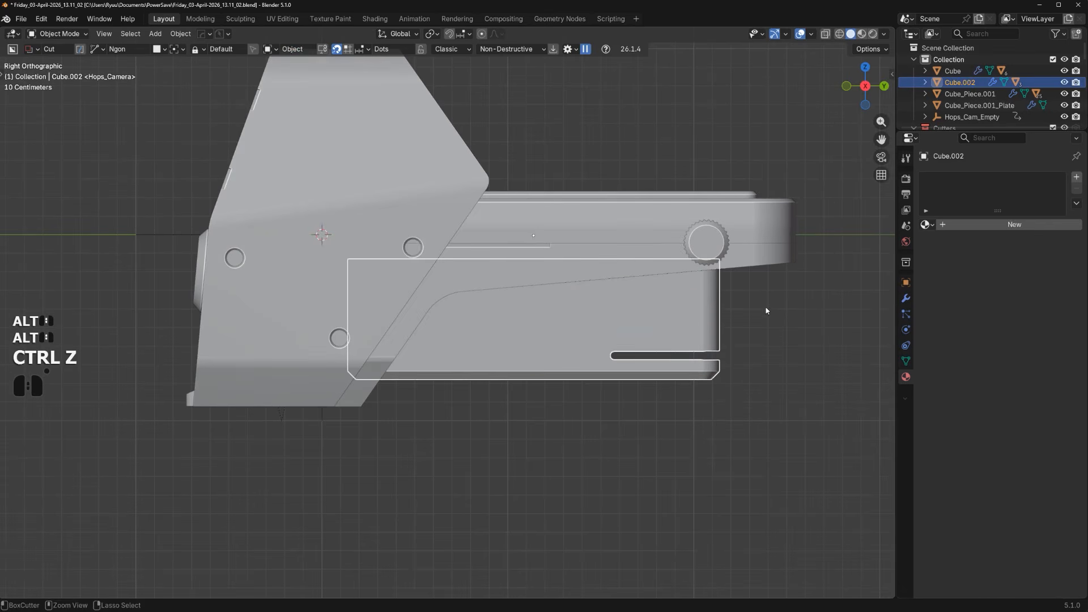
Cut away the block's upper front with a rounded-corner Ngon, leaving a level top edge and a sloped rear transition below the arm
left_click_drag(763, 302, 544, 302)
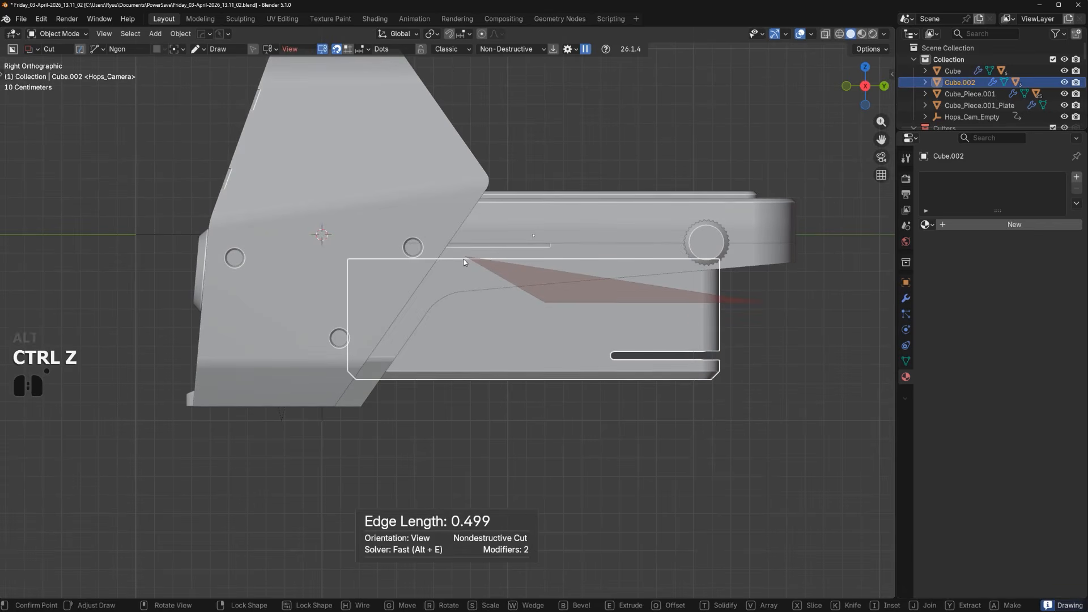
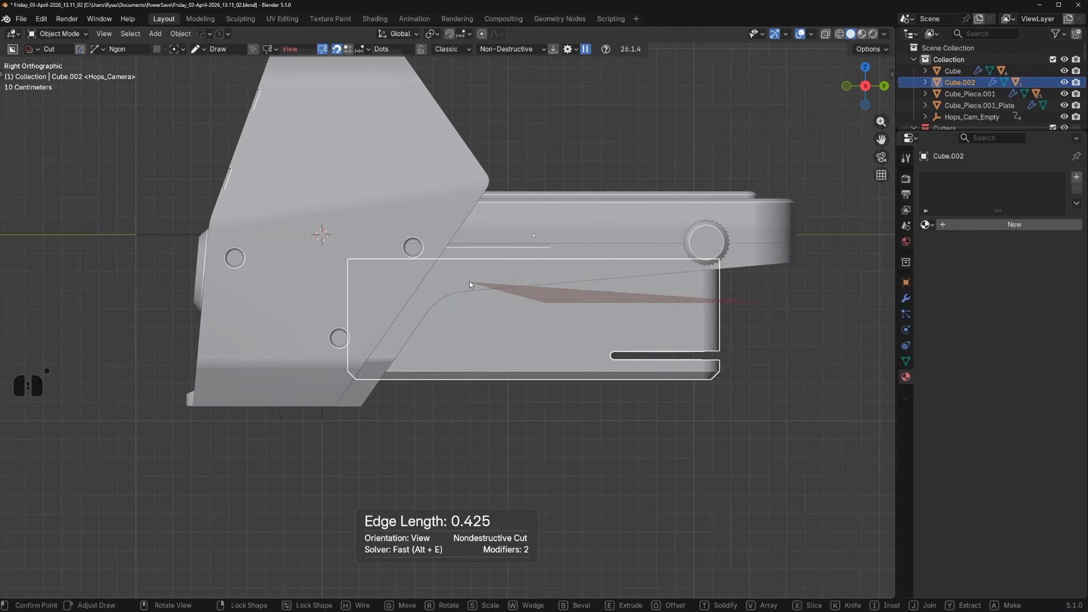
left_click(488, 261)
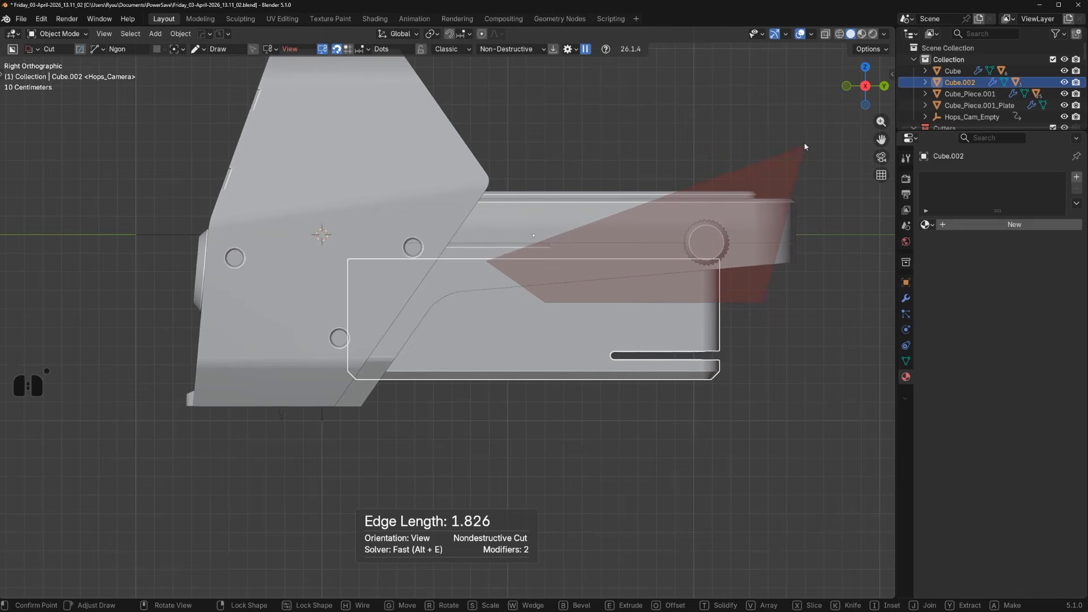
key("b")
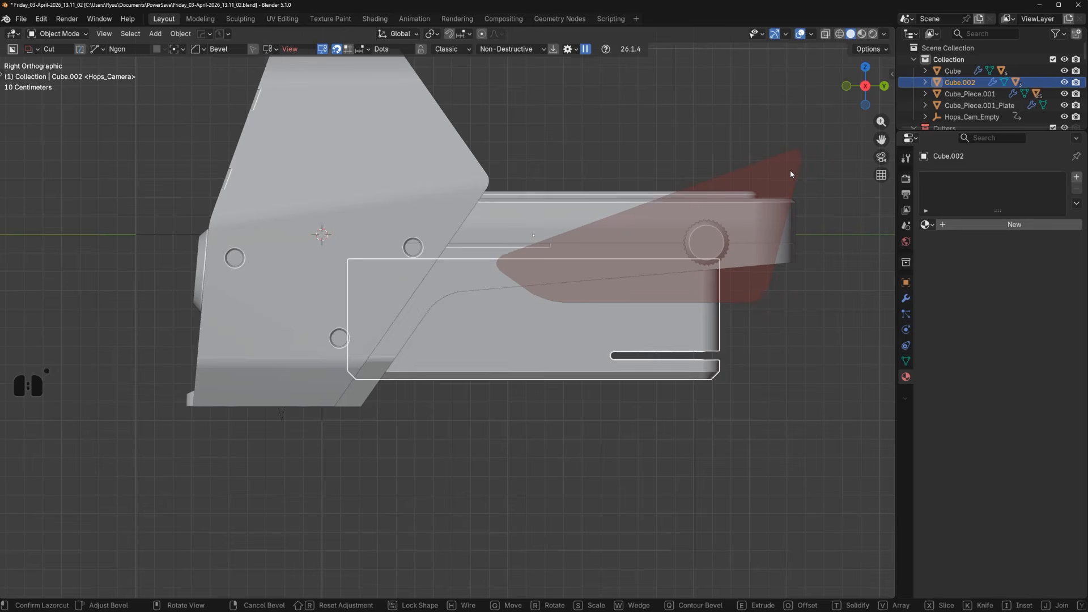
key("space")
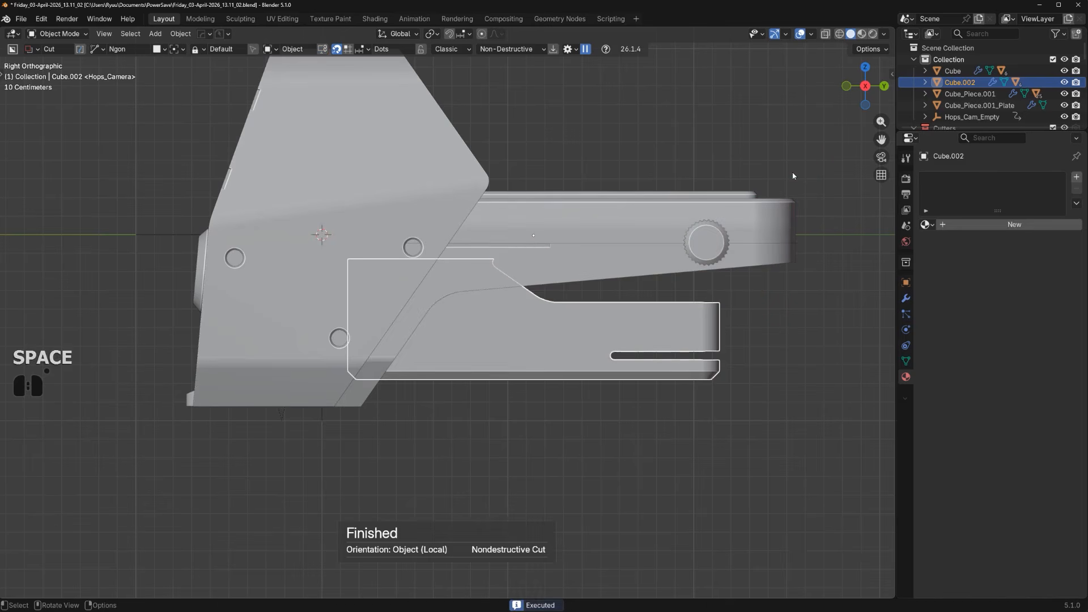
Try a 50-vertex cylinder as the base for a new part, and delete it
middle_click_drag(765, 277, 619, 387)
mouse_move(633, 324)
middle_mouse_down("alt")
mouse_move(613, 318)
mouse_move(629, 310)
middle_mouse_up("alt")
scroll(621, 306, "up", 2)
middle_click_drag(622, 303, 548, 293, "shift")
left_click(532, 296)
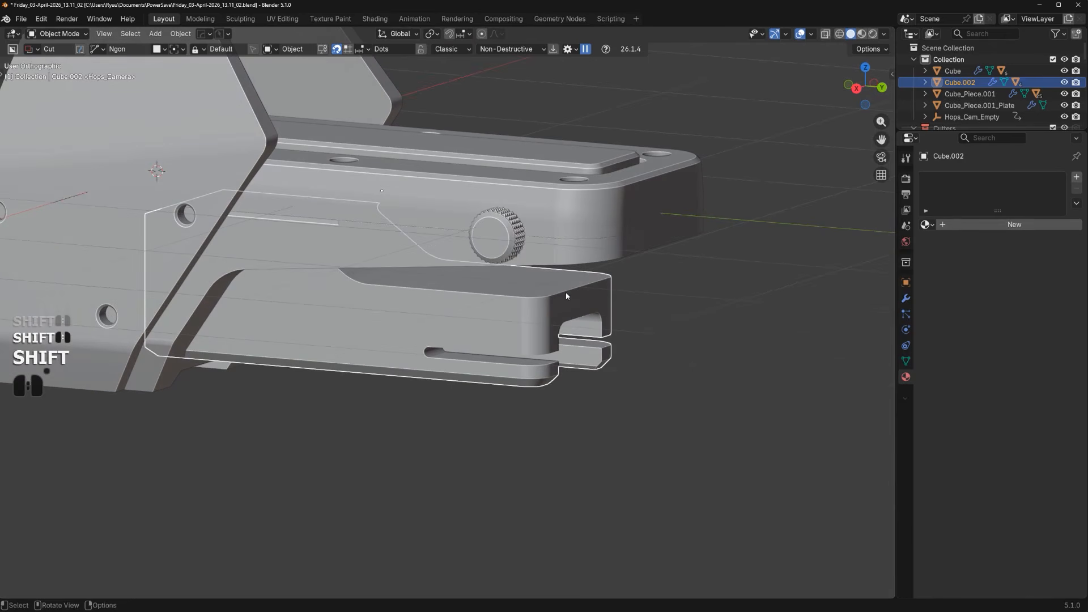
key("shift+a")
mouse_move(565, 291)
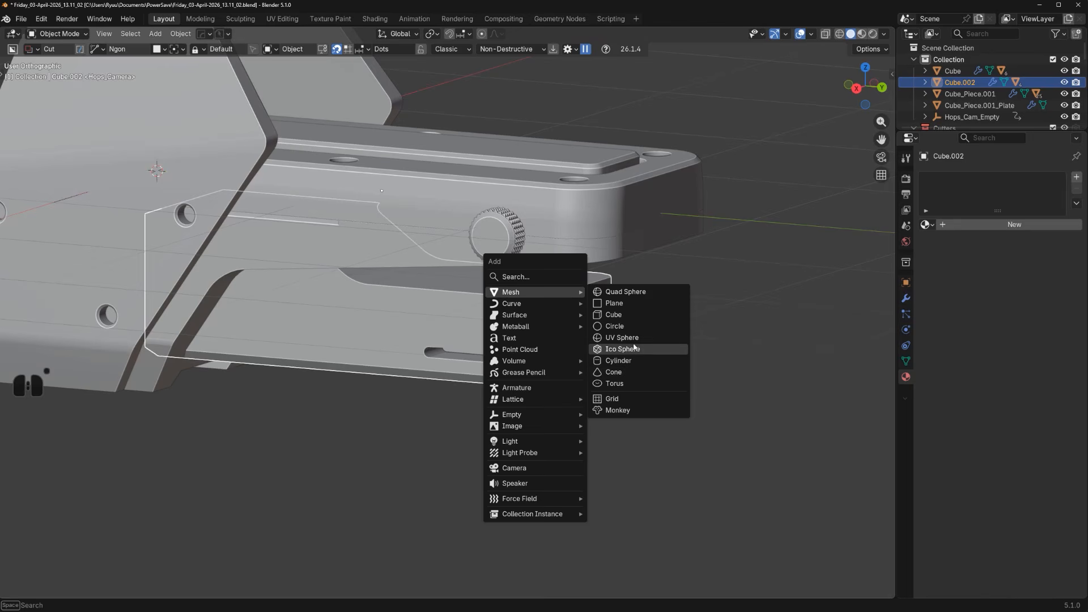
left_click(636, 360)
scroll(634, 357, "down", 3)
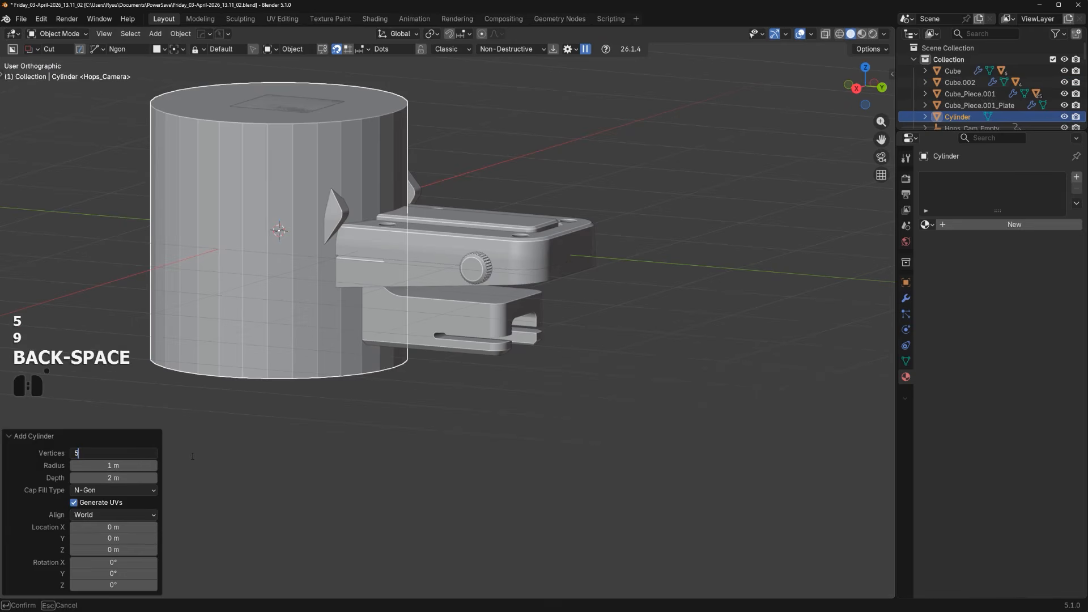
key("Return")
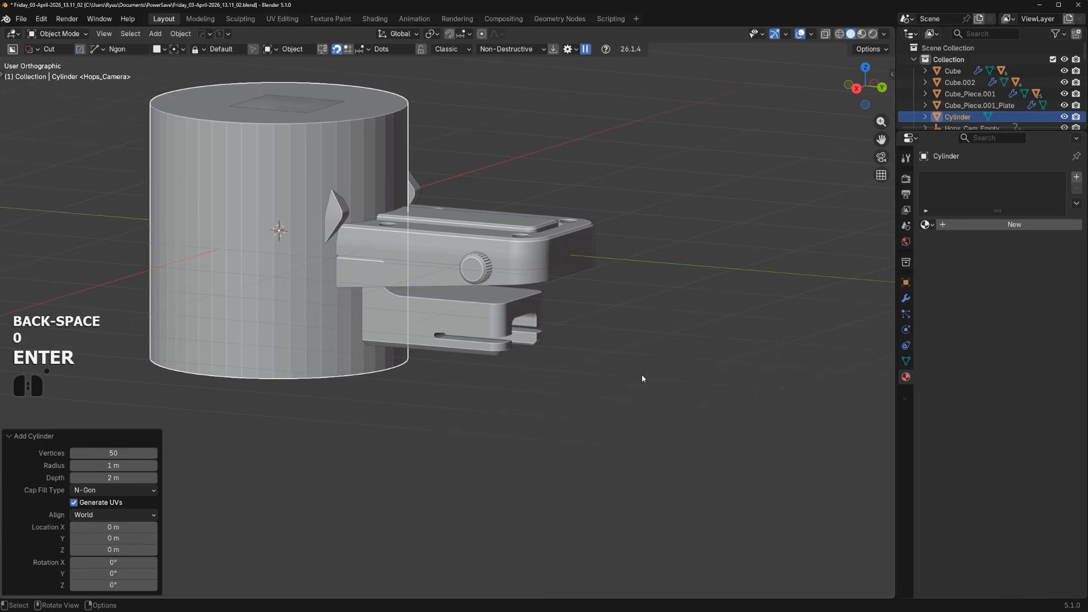
left_click_drag(126, 453, 129, 452)
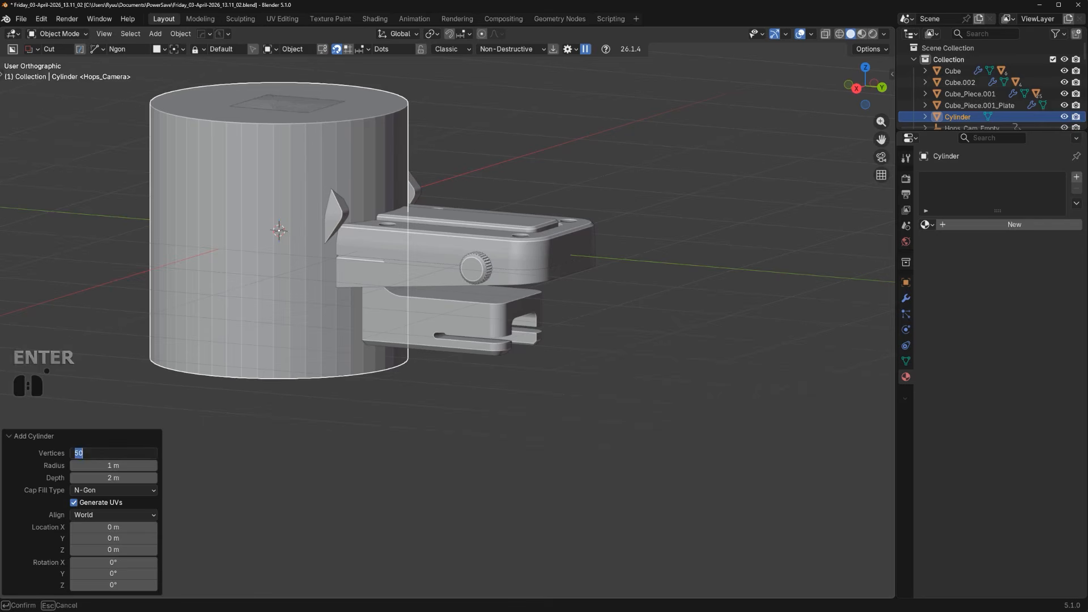
key("Return")
key("s")
key("z")
left_click(345, 371)
key("x")
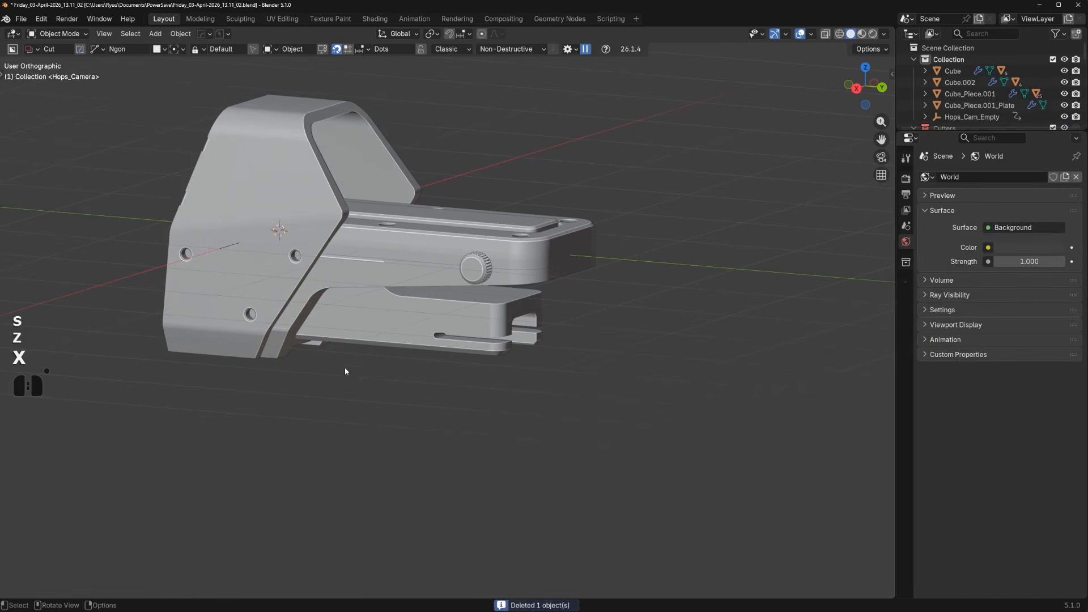
Open the Asset Loader and add the knotched_circle insert from HardOps-Inserts
key("q")
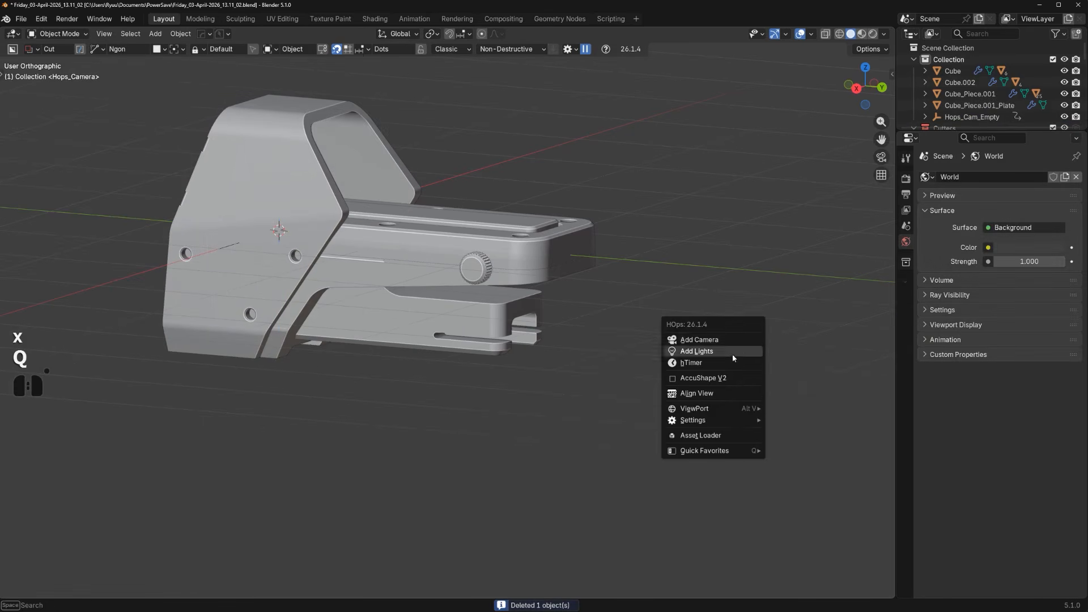
left_click(729, 435)
left_click(810, 214)
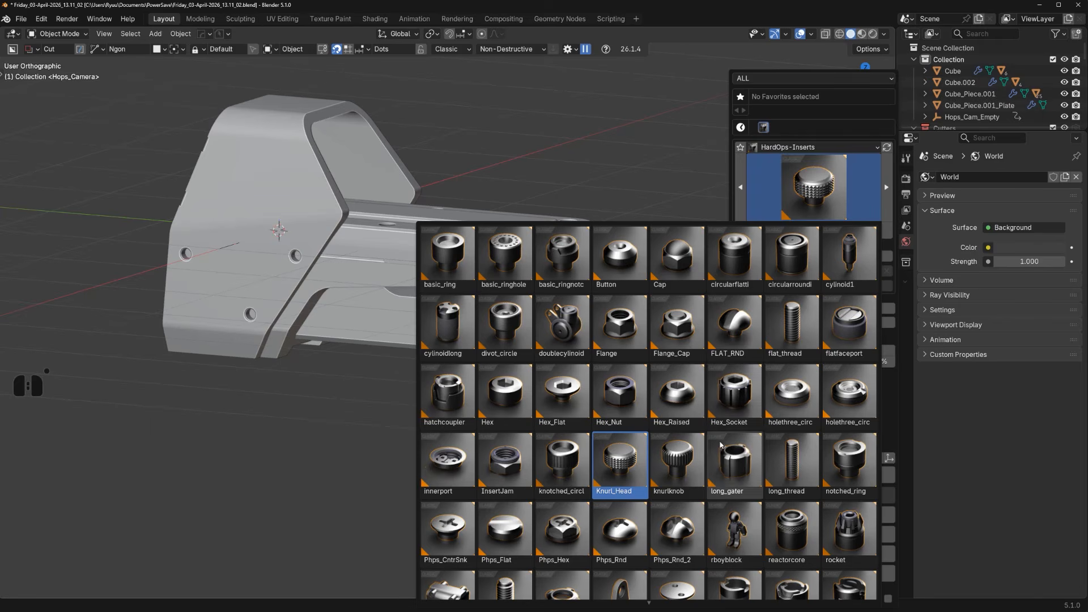
left_click(565, 469)
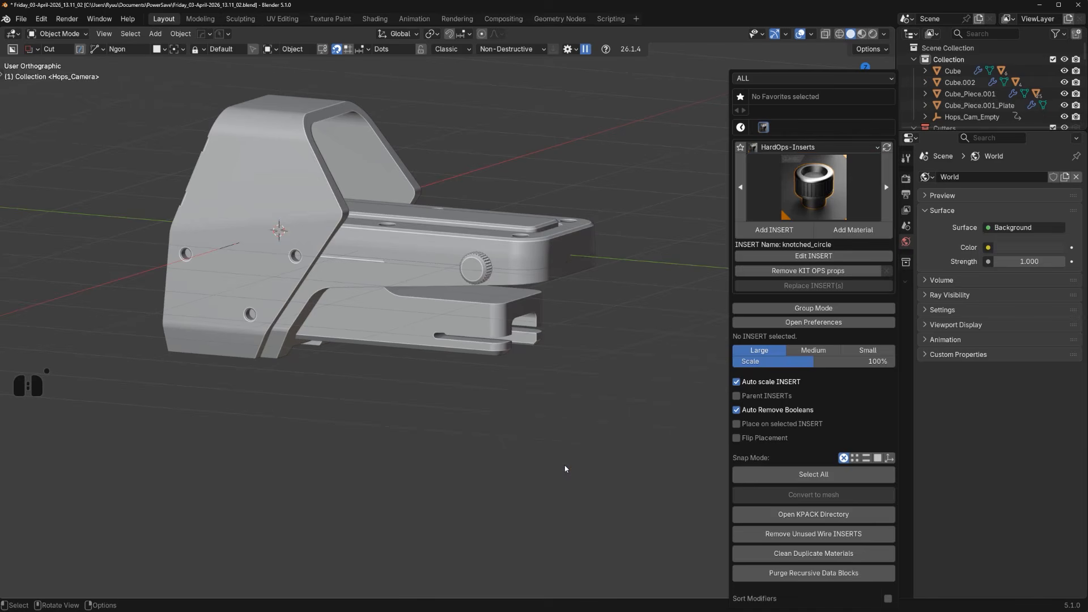
left_click(798, 236)
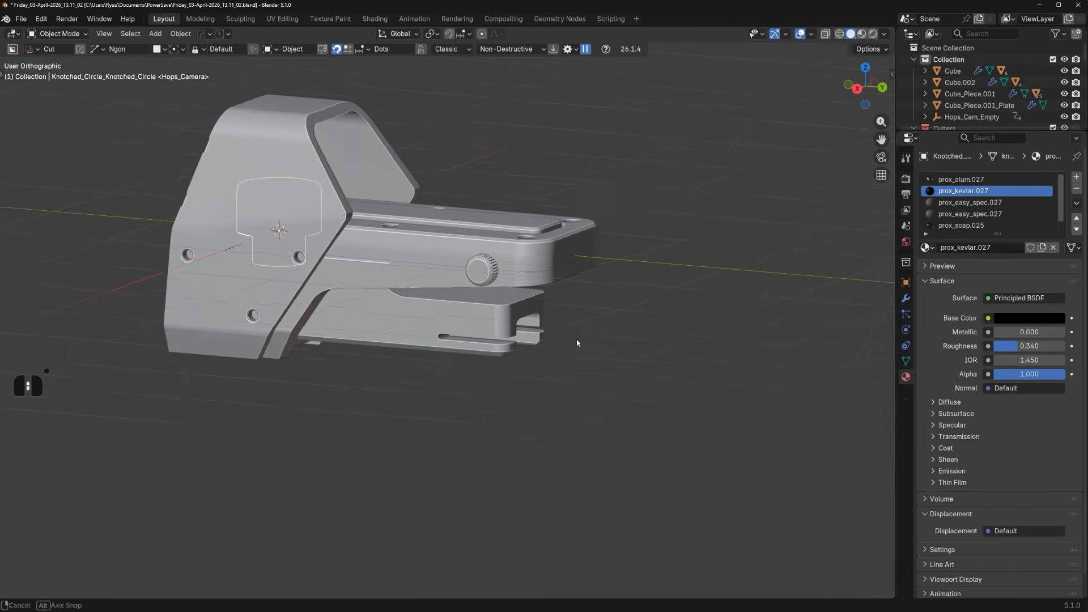
Move the knotched circle insert about 1.82 m along Y and raise it about 0.85 m above the arm
middle_click_drag(576, 343, 592, 350)
key("g")
key("y")
left_click(821, 349)
middle_click_drag(769, 312, 759, 282)
scroll(759, 282, "up", 1)
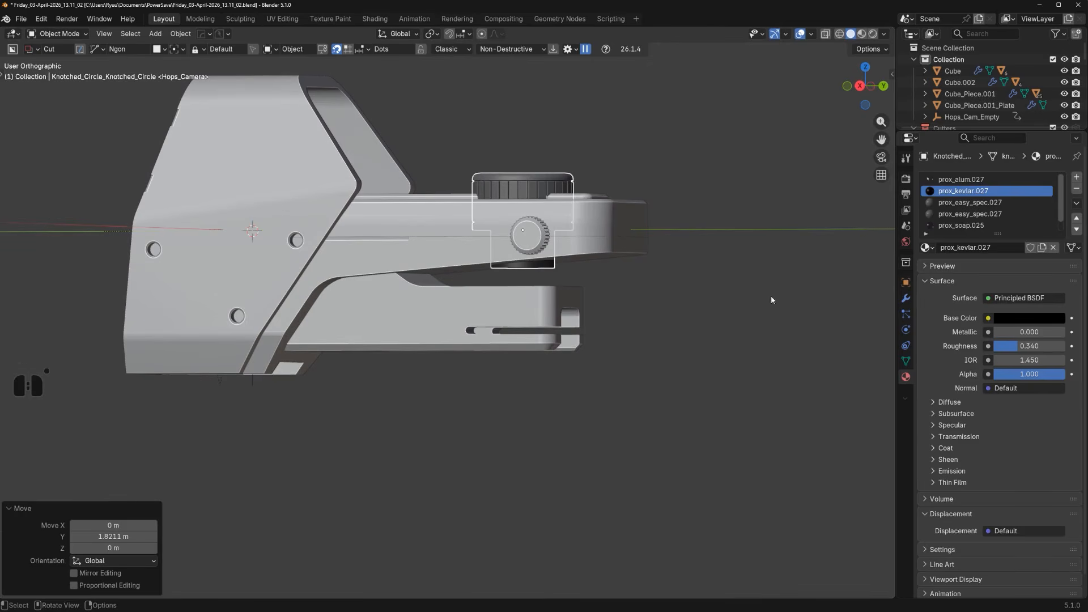
key("g")
key("z")
left_click(765, 93)
Delete the vertices at the lower end of the insert's stem, leaving only the notched head
middle_click_drag(715, 186, 714, 289, "shift")
scroll(706, 278, "up", 2)
middle_click_drag(632, 227, 613, 202)
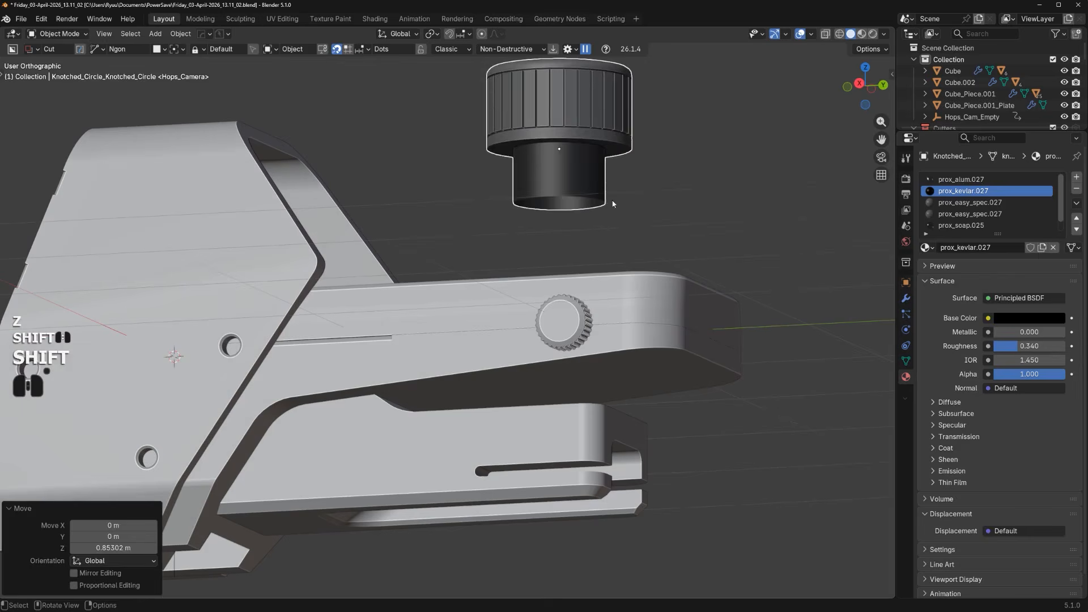
key("Tab")
left_click(584, 188, "alt")
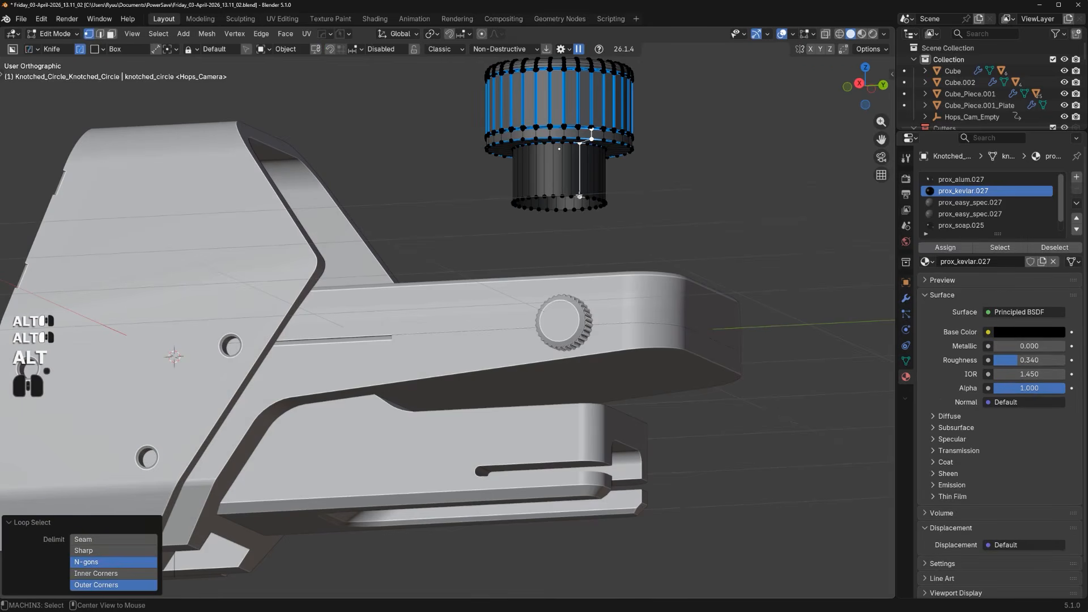
left_click(579, 196, "alt")
key("x")
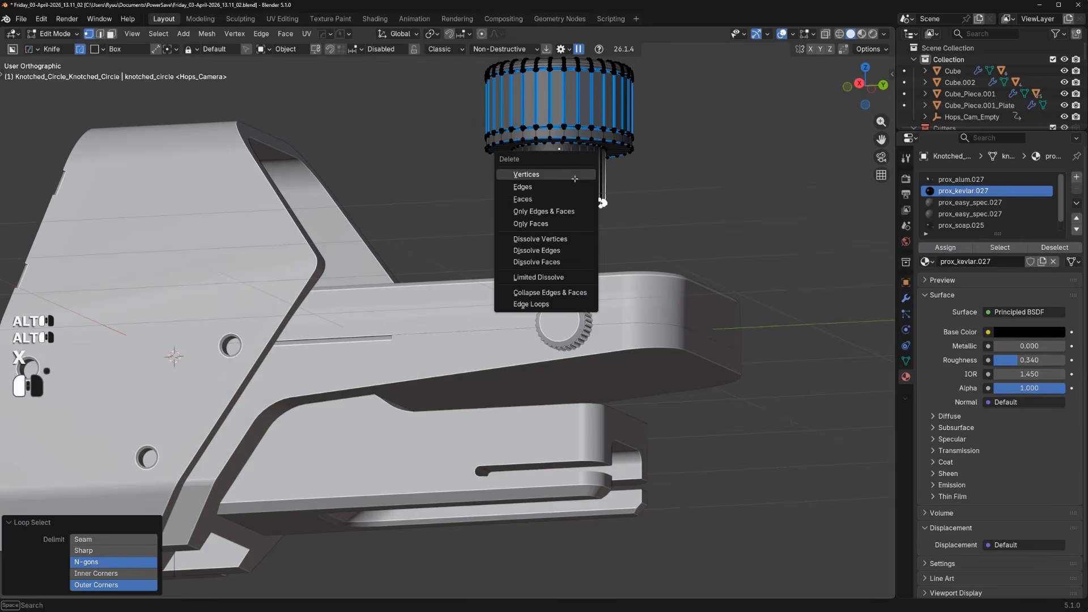
left_click(574, 178)
Fill the open inner edge loop on the underside of the notched head with a face
middle_click_drag(577, 176, 592, 157)
scroll(599, 155, "up", 2)
middle_click_drag(628, 113, 563, 234, "shift")
left_click(569, 249, "alt")
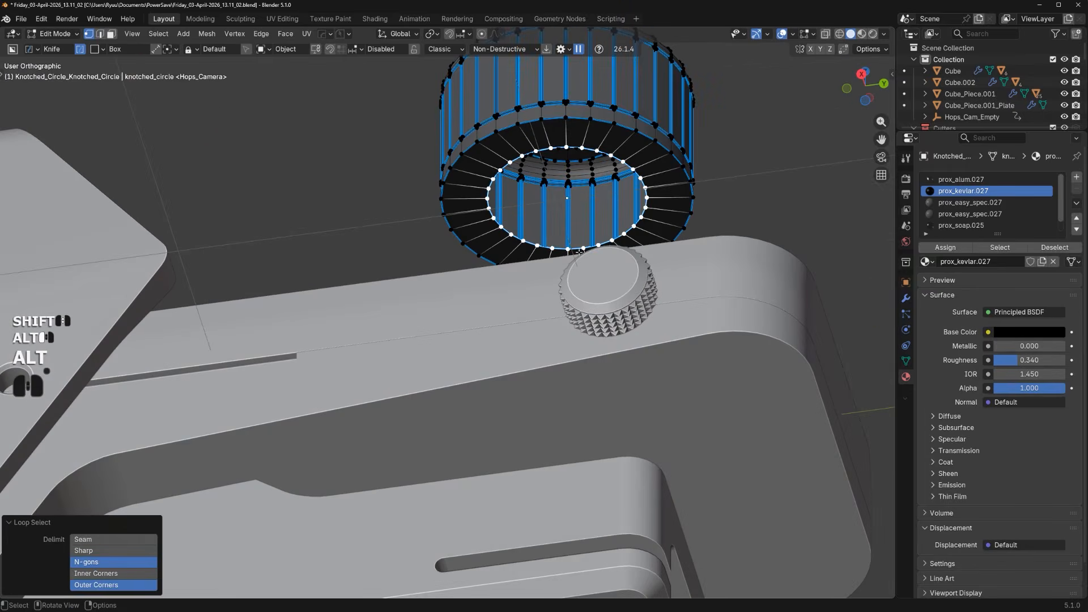
key("f")
key("Tab")
left_click(608, 224)
Extrude the new circular face on the underside slightly downward to form a short base
scroll(657, 209, "down", 4)
middle_click_drag(657, 209, 650, 271)
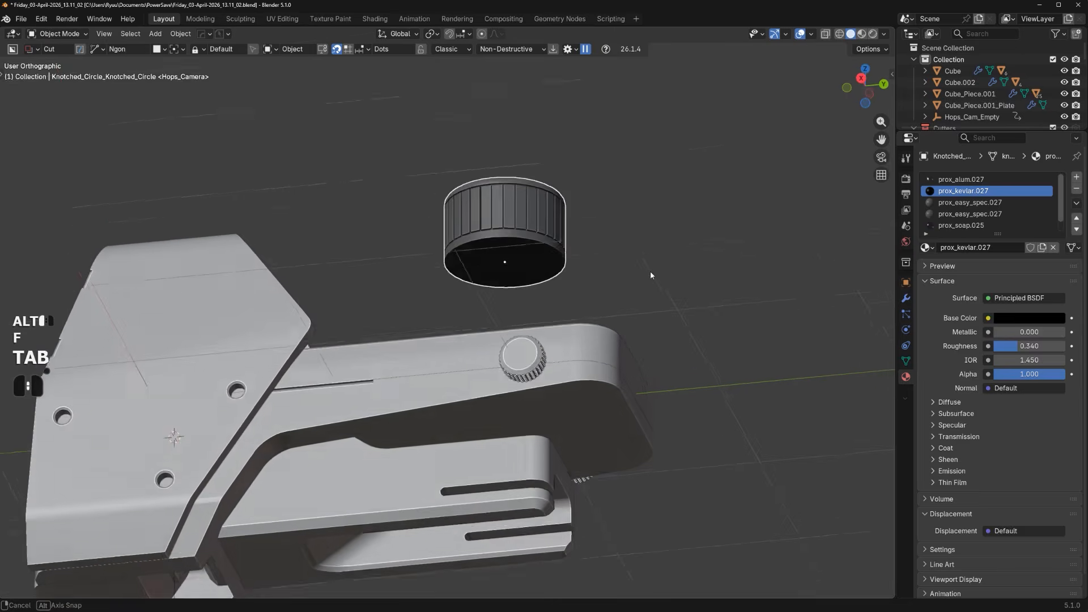
scroll(648, 273, "up", 1)
key("Tab")
left_click(557, 294)
key("e")
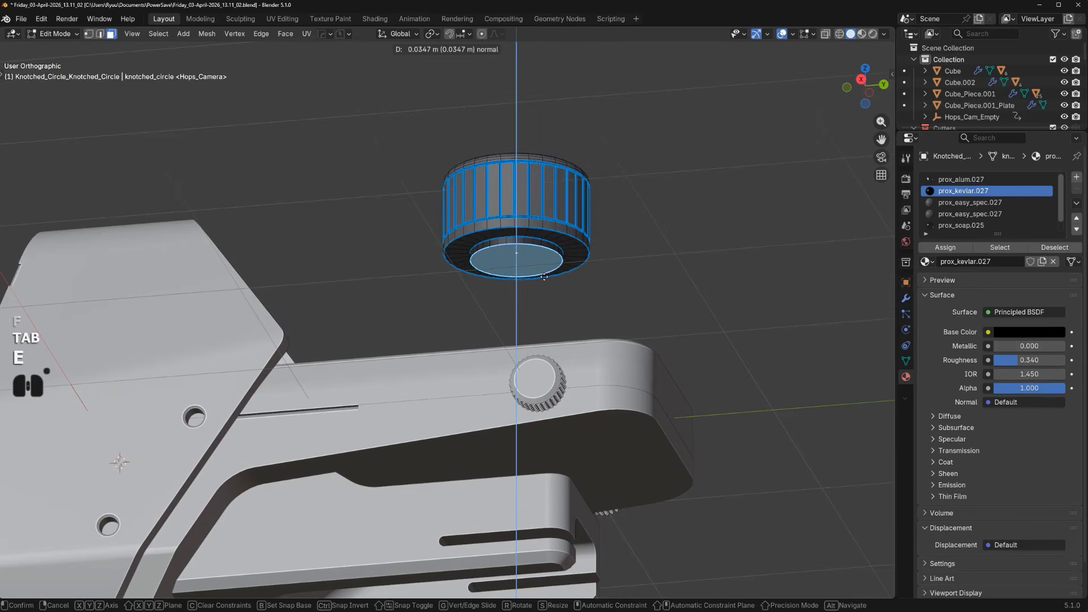
left_click(550, 273)
key("Tab")
left_click(606, 252)
Flatten the notched knob to about 0.52 along Z and remove its materials
scroll(647, 320, "down", 2)
middle_click_drag(649, 325, 657, 394)
key("s")
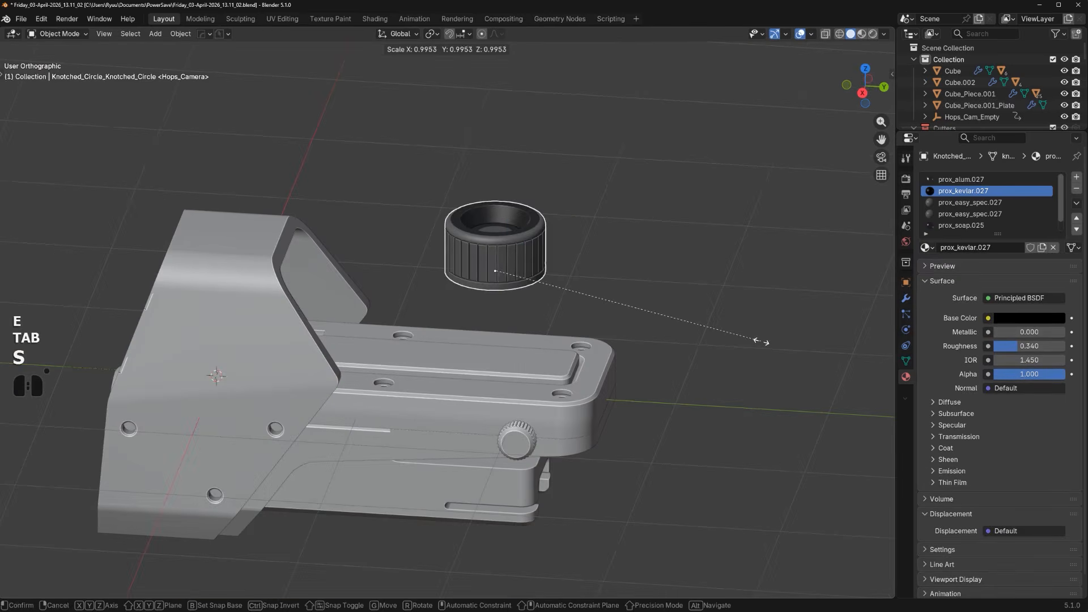
key("z")
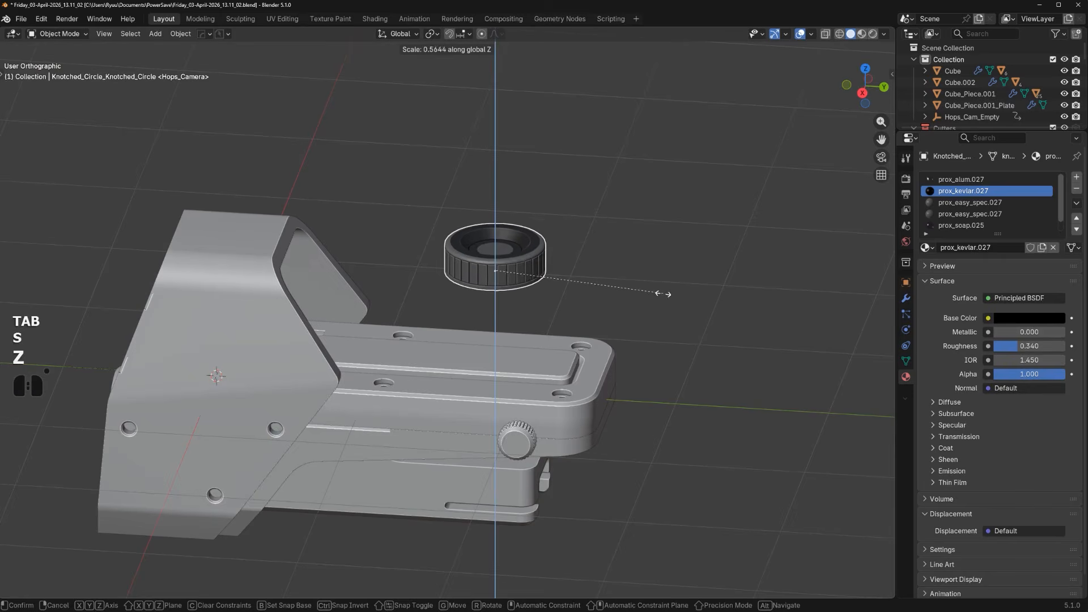
left_click(638, 286)
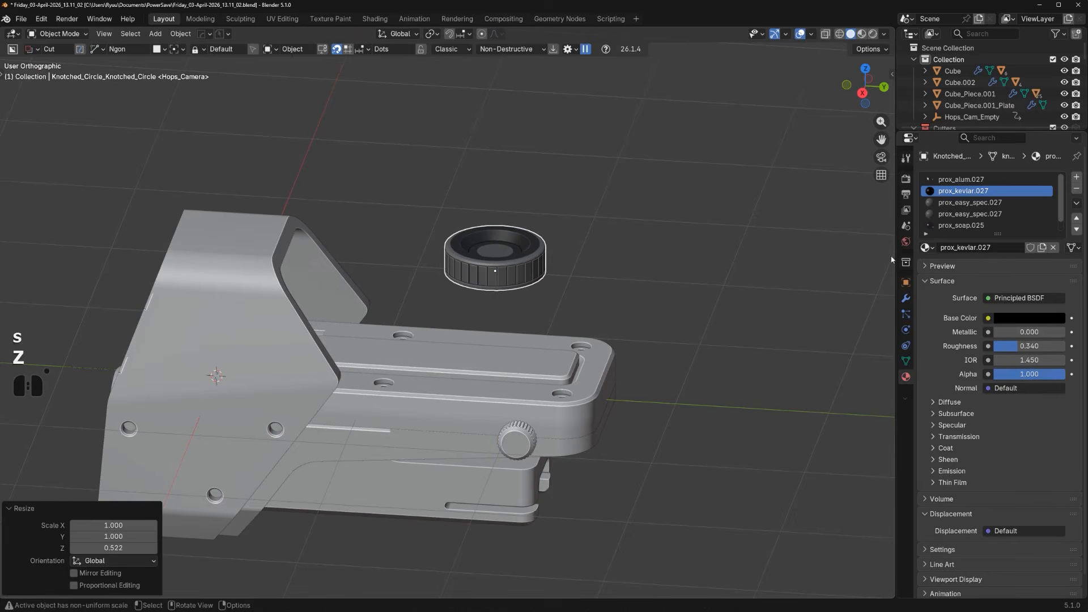
left_click(1075, 189)
left_click(1076, 189)
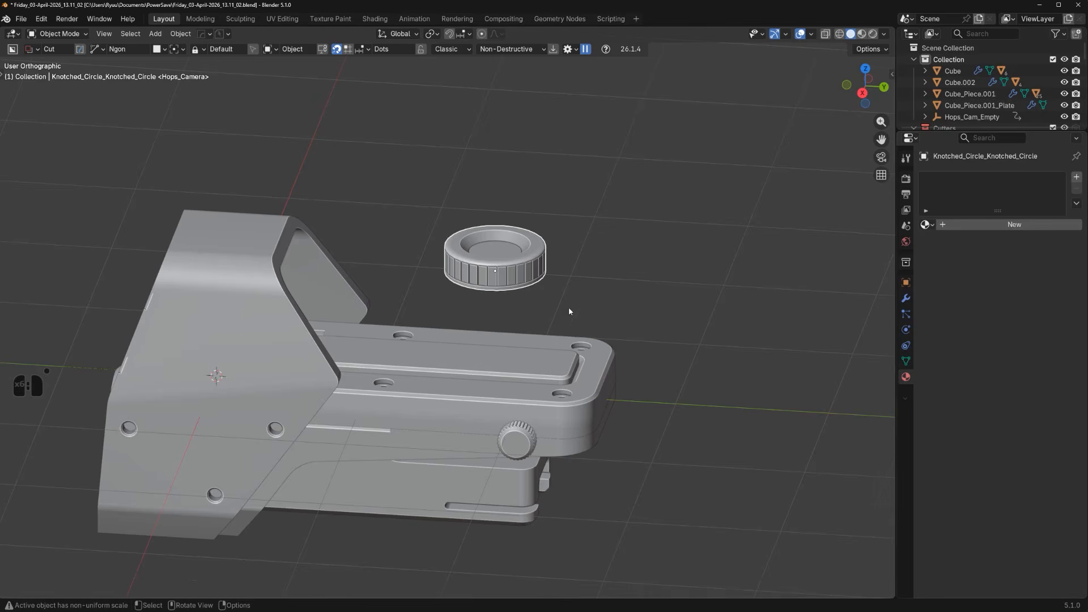
Widen the notched knob by about 1.77 in X and Y only
scroll(569, 311, "up", 1)
scroll(435, 274, "up", 2, "alt")
key("s")
key("shift+z")
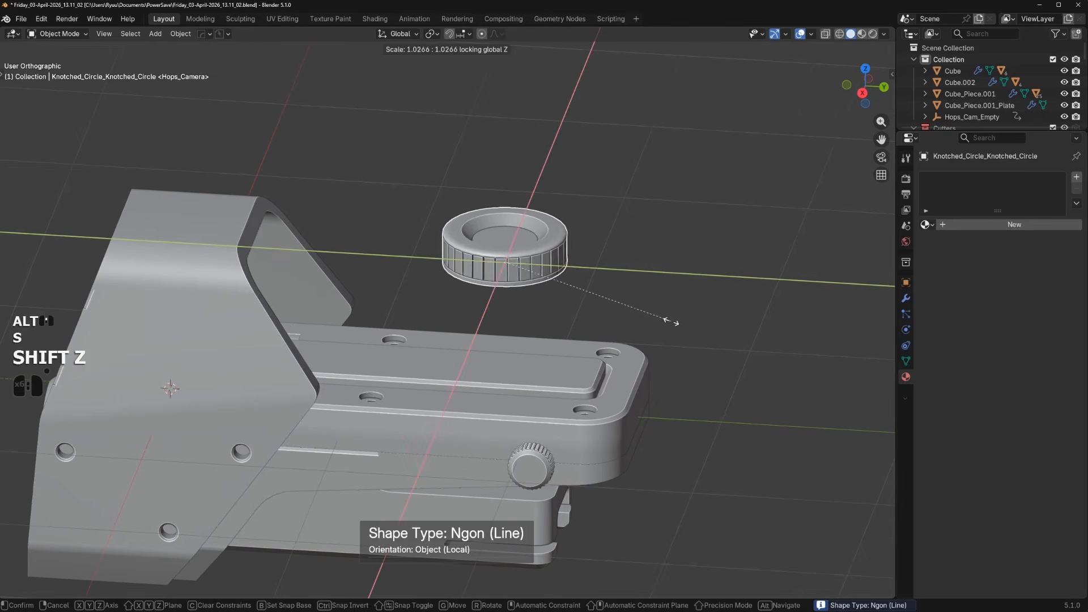
left_click(784, 347)
Lower the notched disc about 1.23 m along Z into the gap between the arm and the block below
scroll(557, 337, "down", 1)
middle_click_drag(557, 338, 630, 345, "alt")
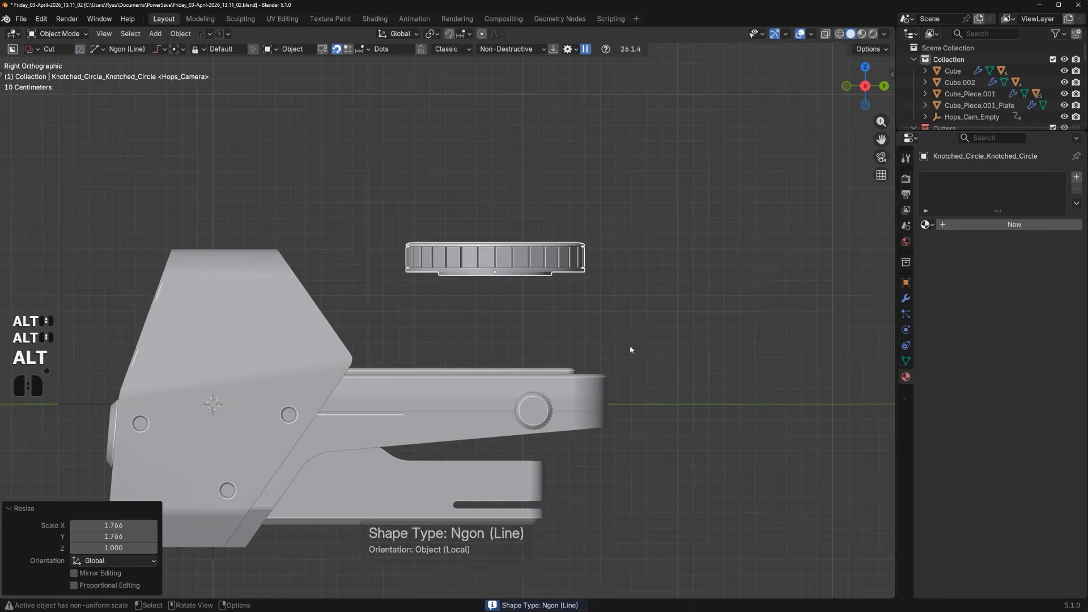
key("g")
key("z")
key("s")
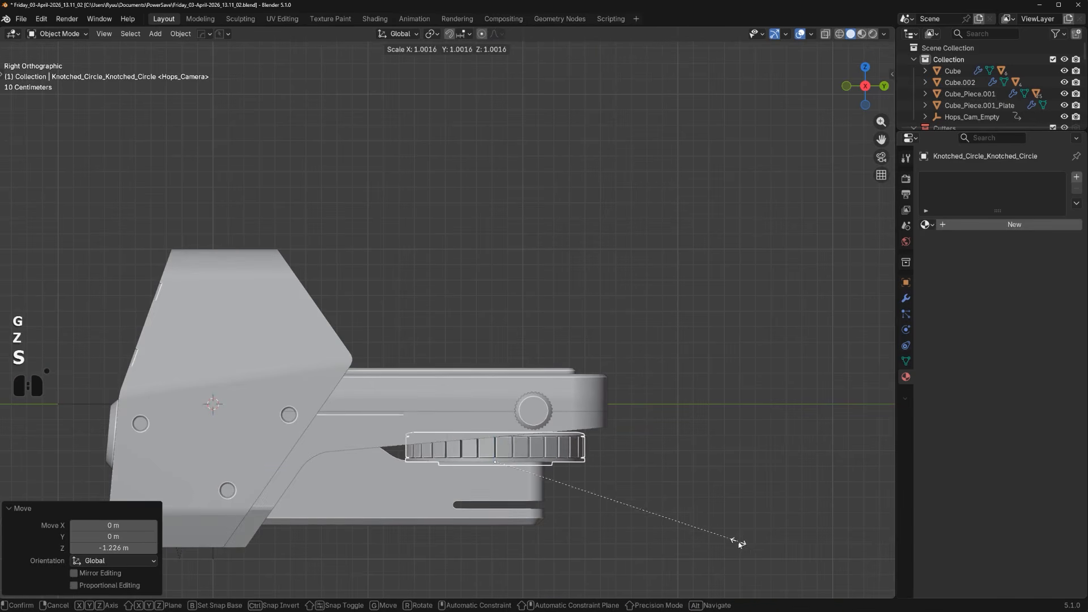
key("shift+z")
left_click(748, 520)
Scale the disc uniformly to about 0.77, and reduce it further to about 0.91 in X and Y and 0.69 in Z
key("s")
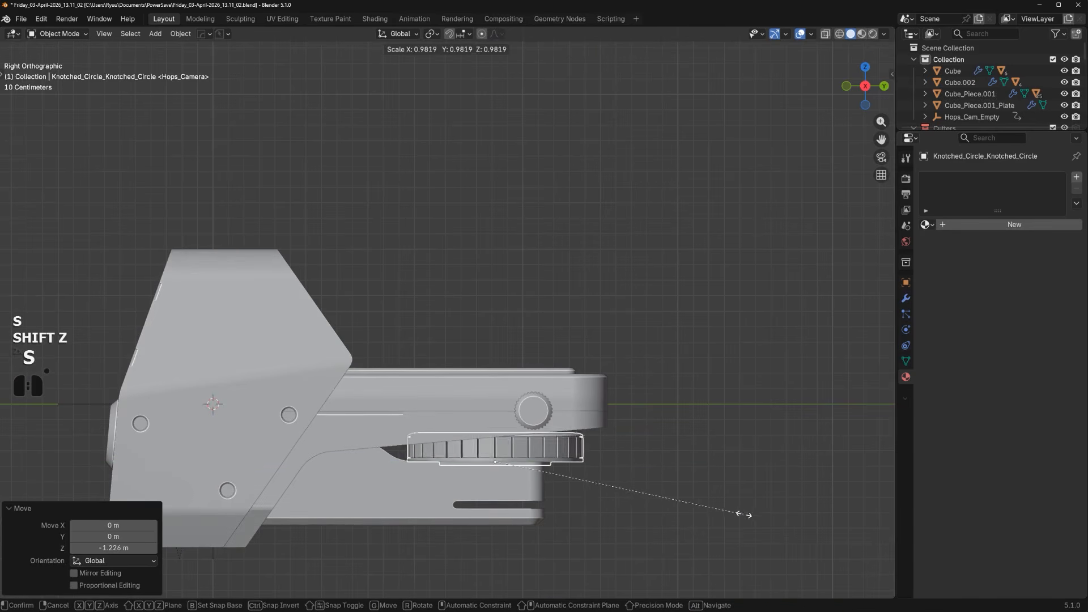
left_click(716, 511)
key("s")
key("shift+z")
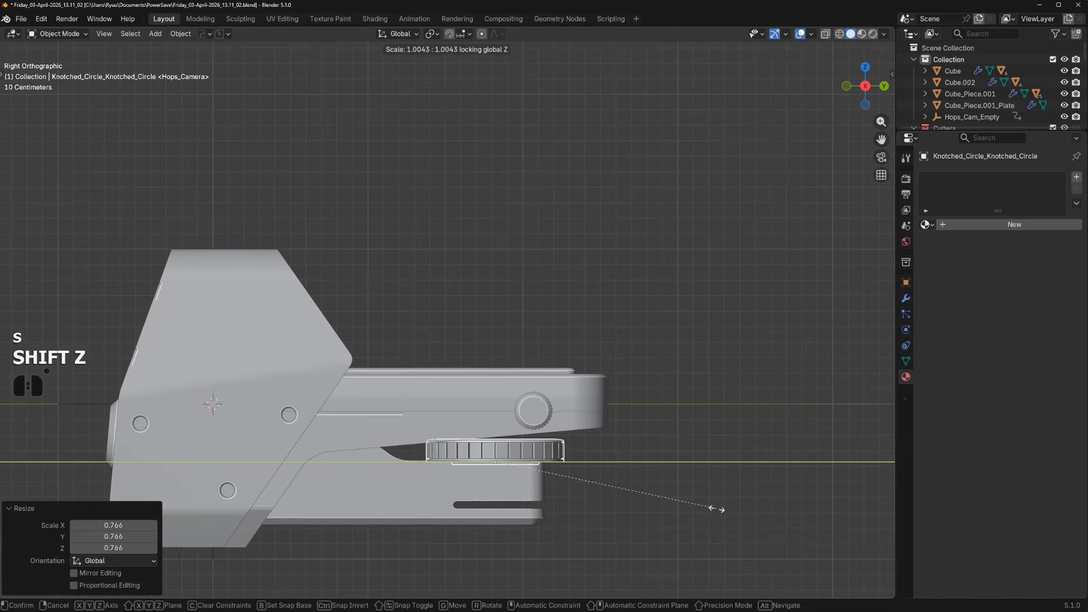
left_click(694, 507)
key("s")
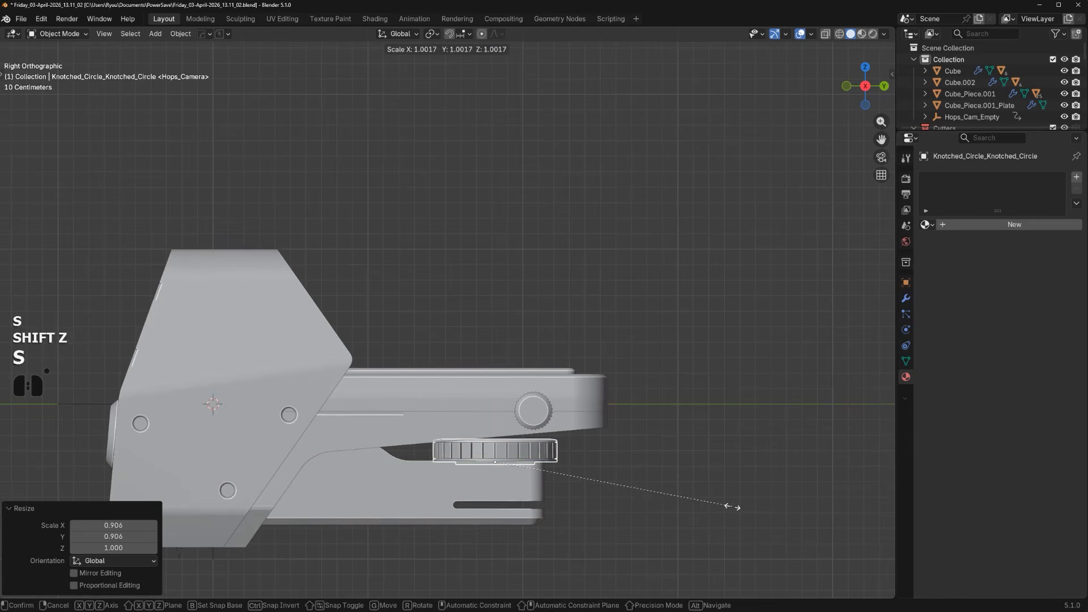
key("z")
left_click(656, 500)
Raise the disc about 0.018 m so its base sits on the block's top, and thin it further along Z
scroll(629, 411, "up", 4)
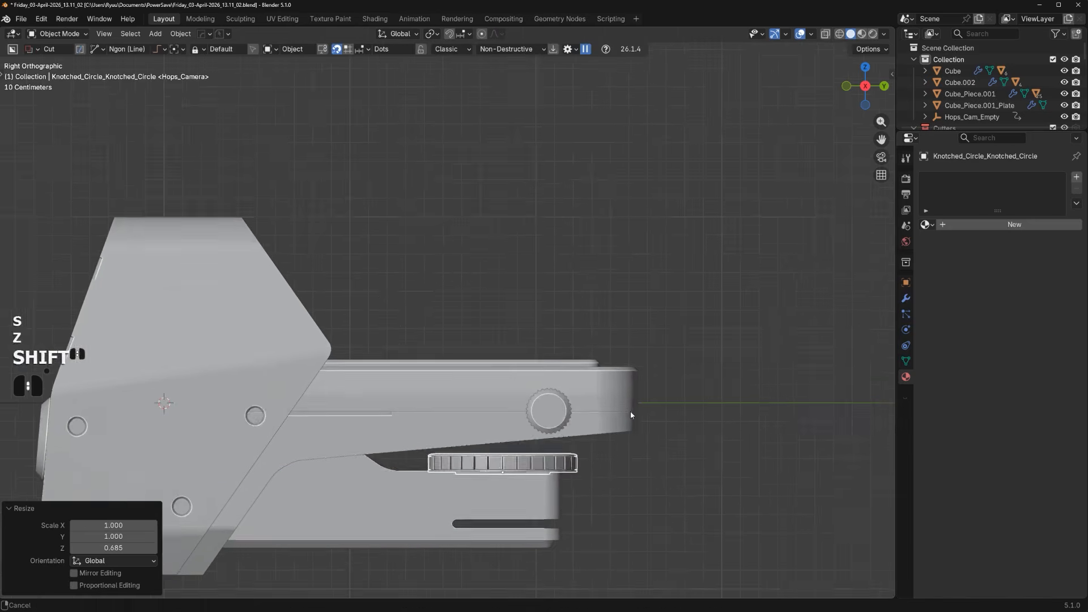
middle_click_drag(565, 437, 559, 403, "shift")
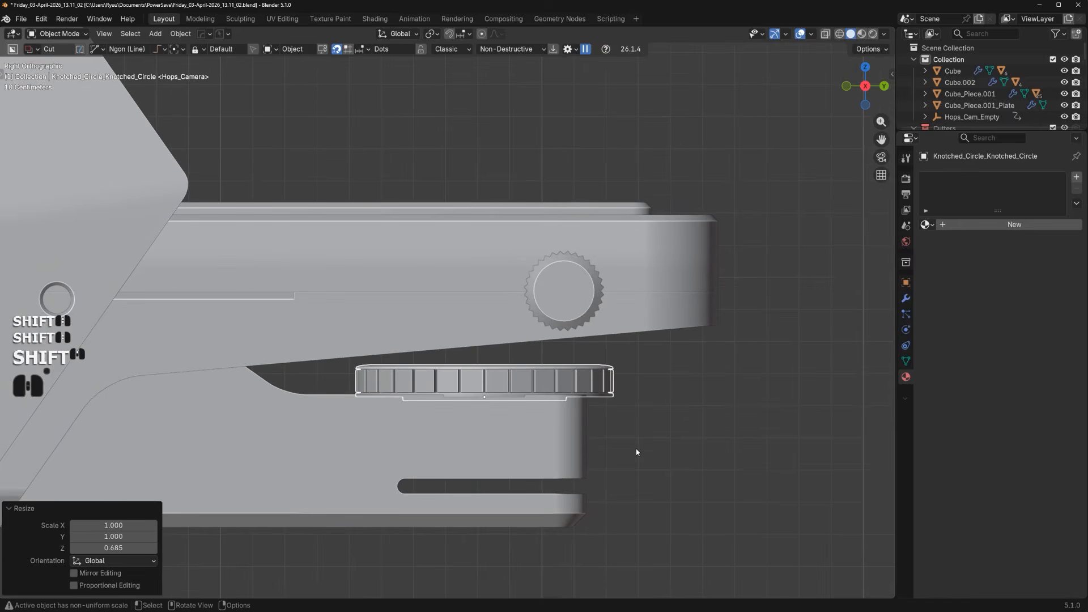
key("g")
key("z")
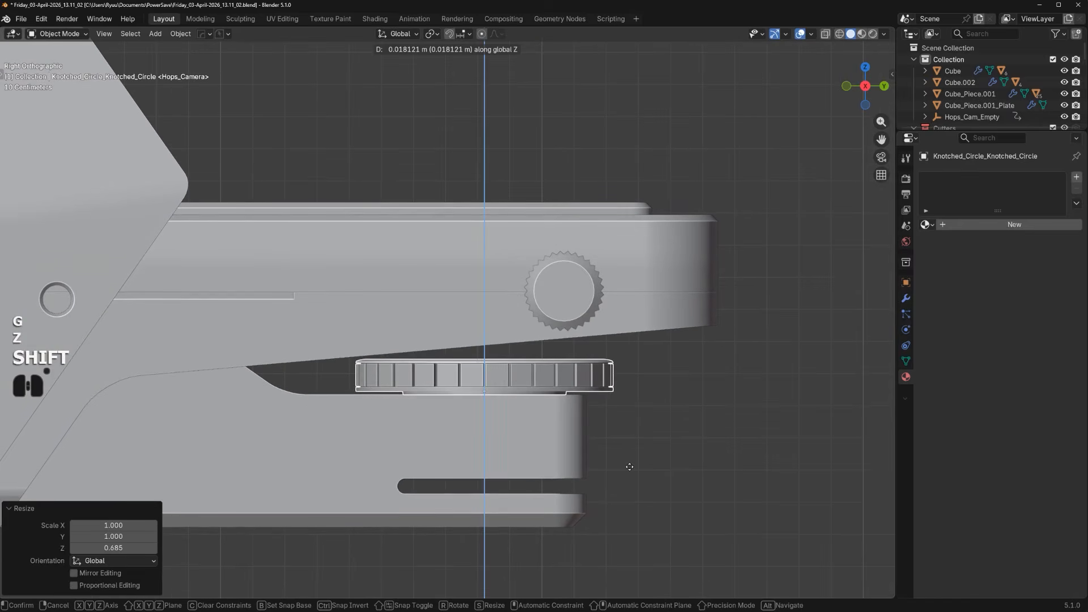
right_click(629, 465)
key("s")
key("z")
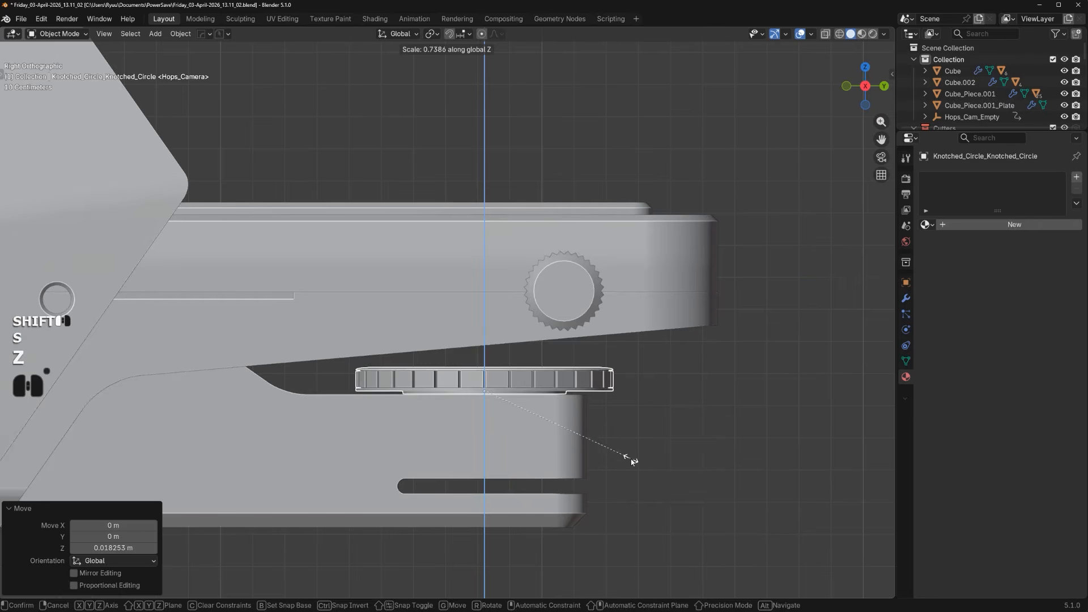
left_click(688, 438)
Switch to perspective view and widen the disc by about 1.28 in X and Y so it overhangs the block's sides
scroll(644, 437, "down", 5)
middle_click_drag(644, 437, 578, 439)
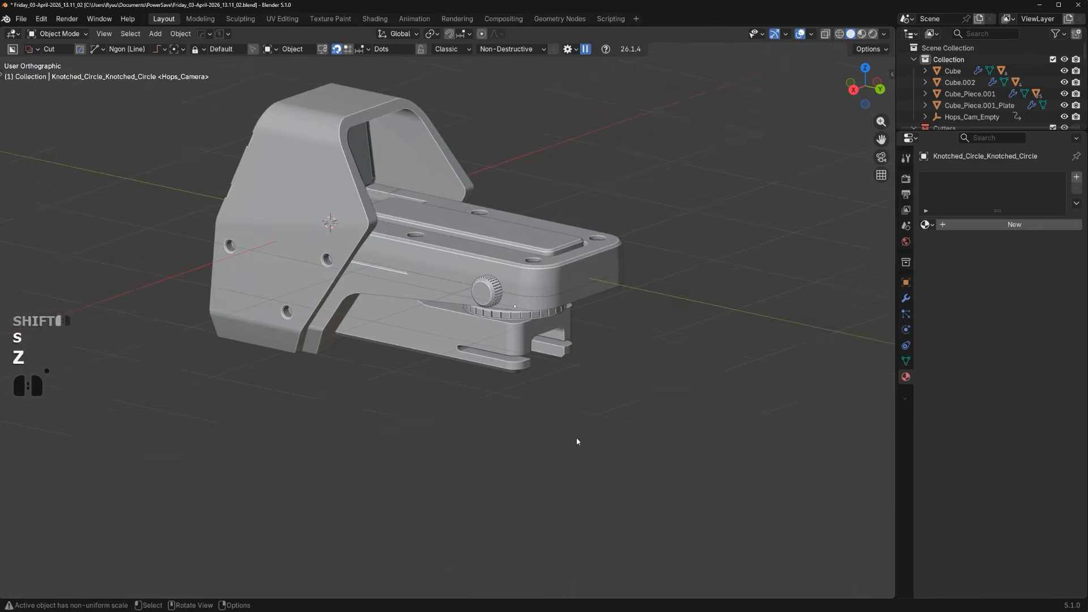
key("KP_5")
middle_click_drag(572, 355, 484, 316, "shift")
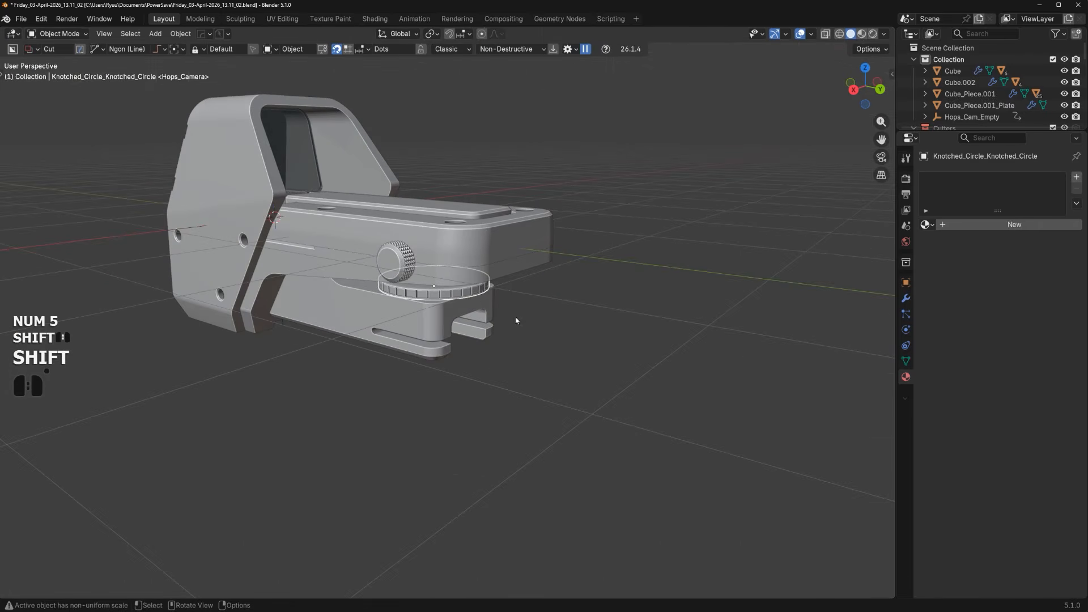
key("s")
key("shift+z")
left_click(538, 324)
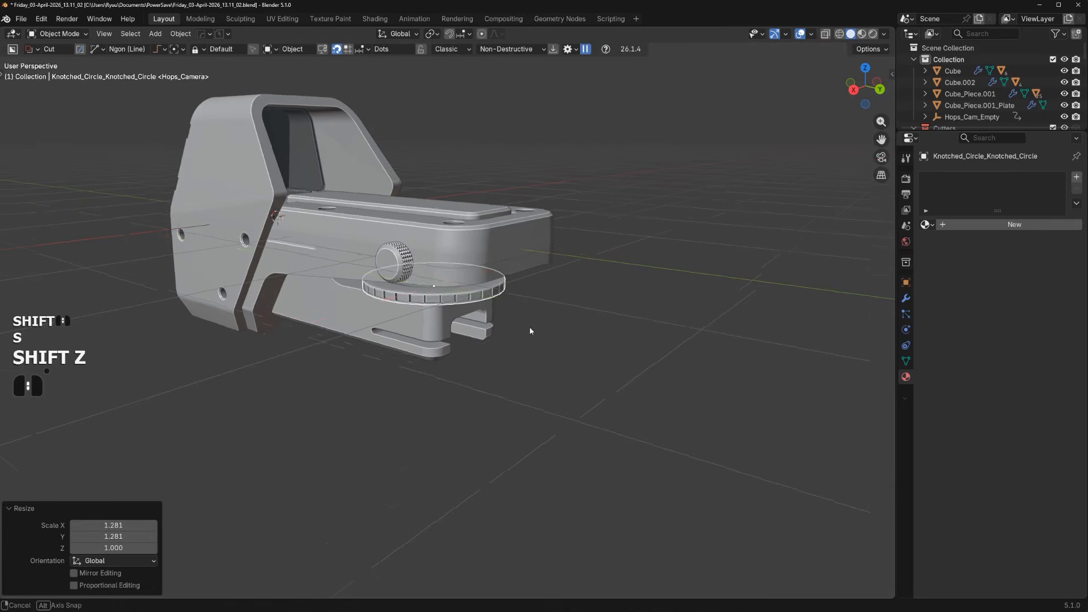
middle_click_drag(529, 326, 577, 349)
scroll(521, 311, "up", 6)
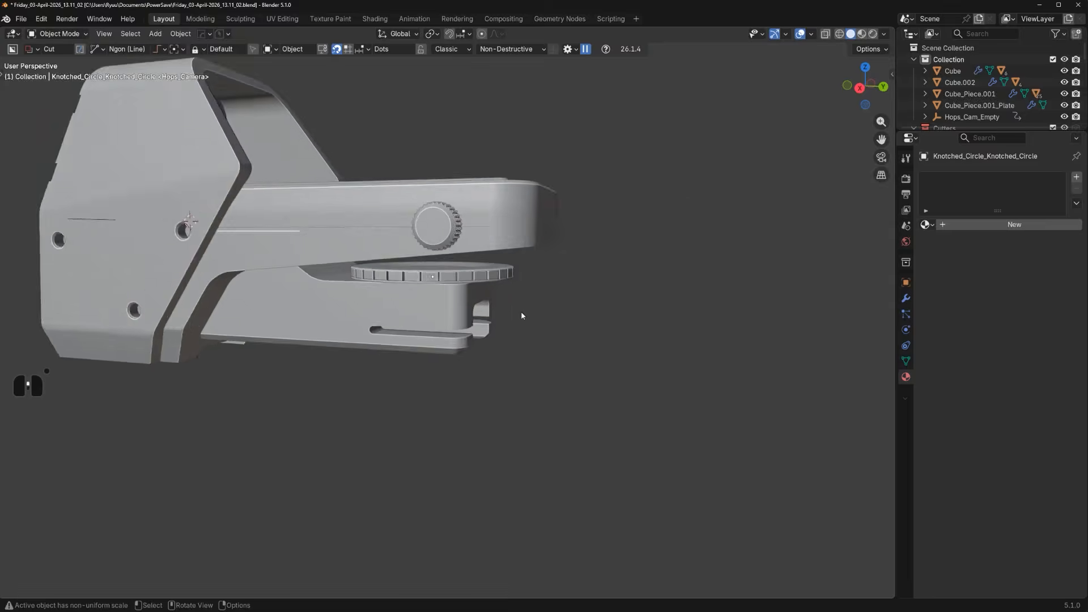
Check the notched disc in isolation and in orthographic view, and raise it about 0.009 m along Z
scroll(524, 340, "down", 1)
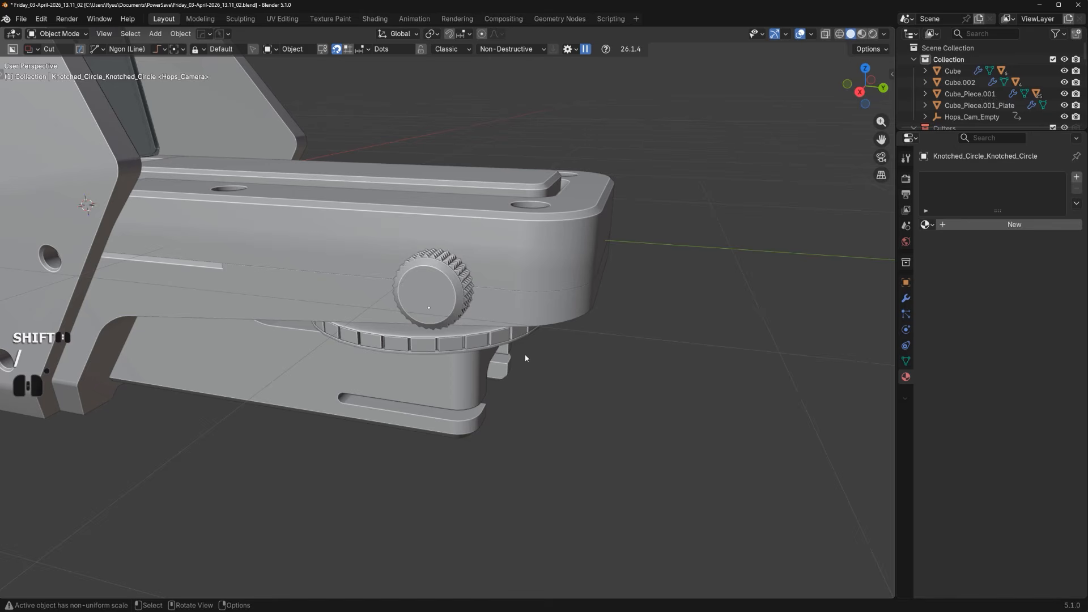
left_click(454, 346)
key("KP_Divide")
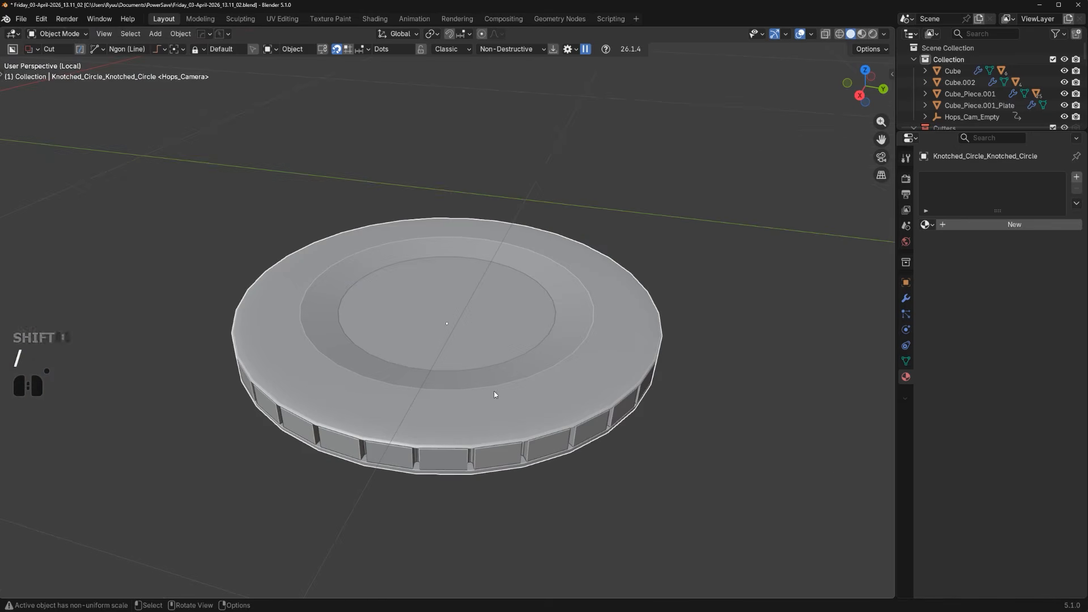
key("KP_Divide")
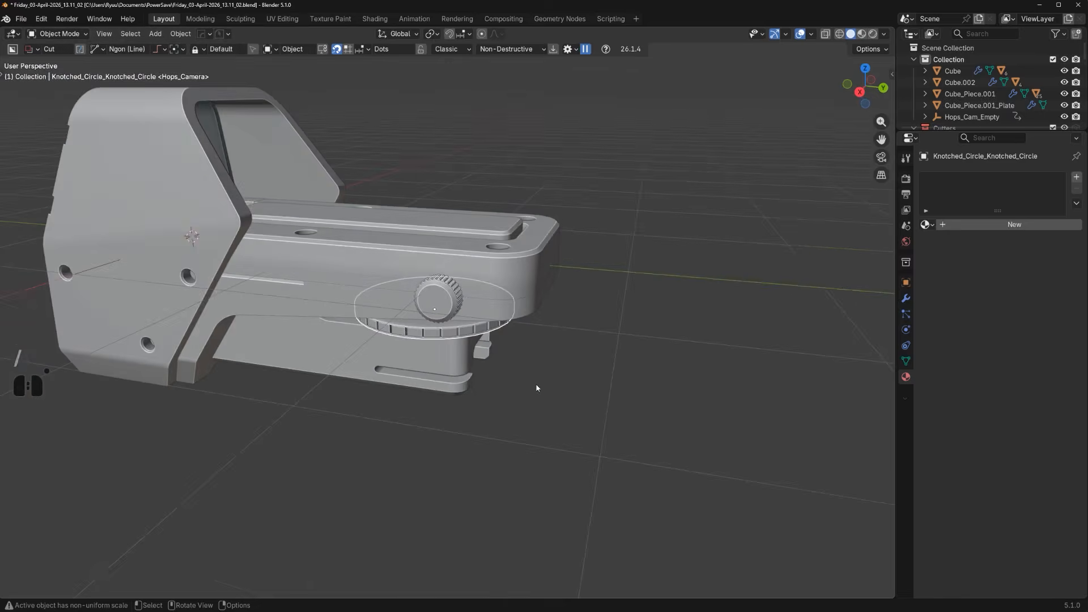
middle_click_drag(536, 382, 550, 331, "alt")
key("KP_5")
scroll(523, 333, "up", 3)
scroll(553, 331, "up", 3)
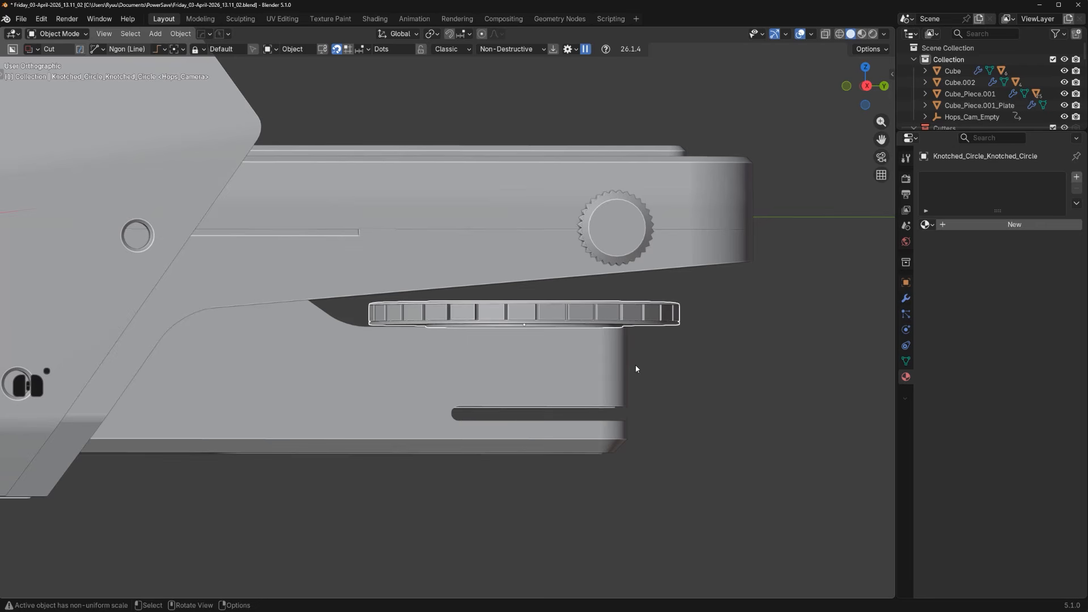
key("g")
key("z")
key("shift")
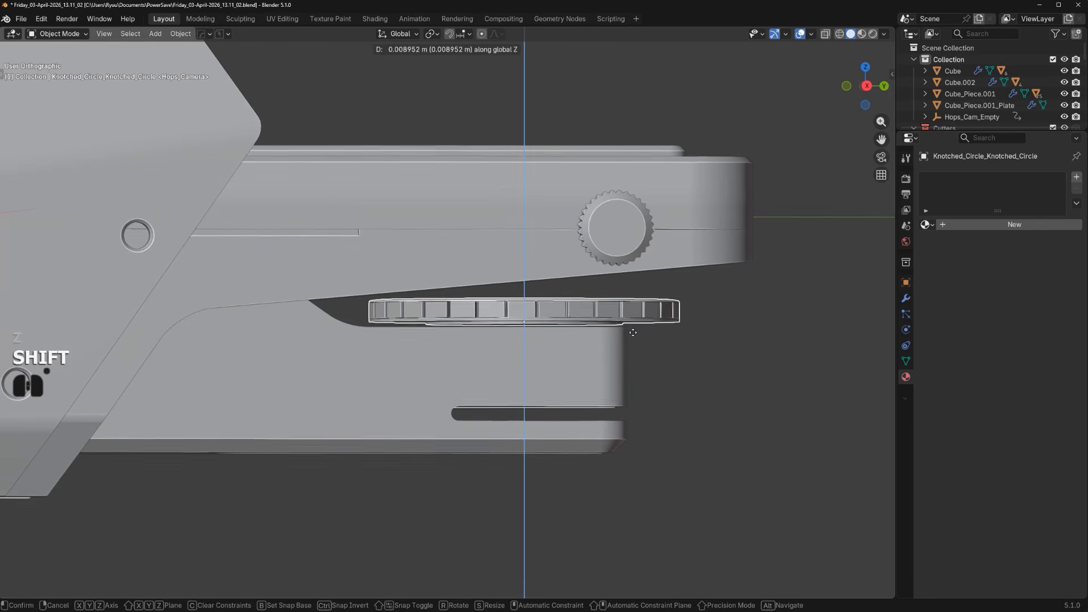
left_click(632, 334)
Isolate the disc and shrink its raised underside face in X and Y to just over half its size
key("KP_Divide")
key("Tab")
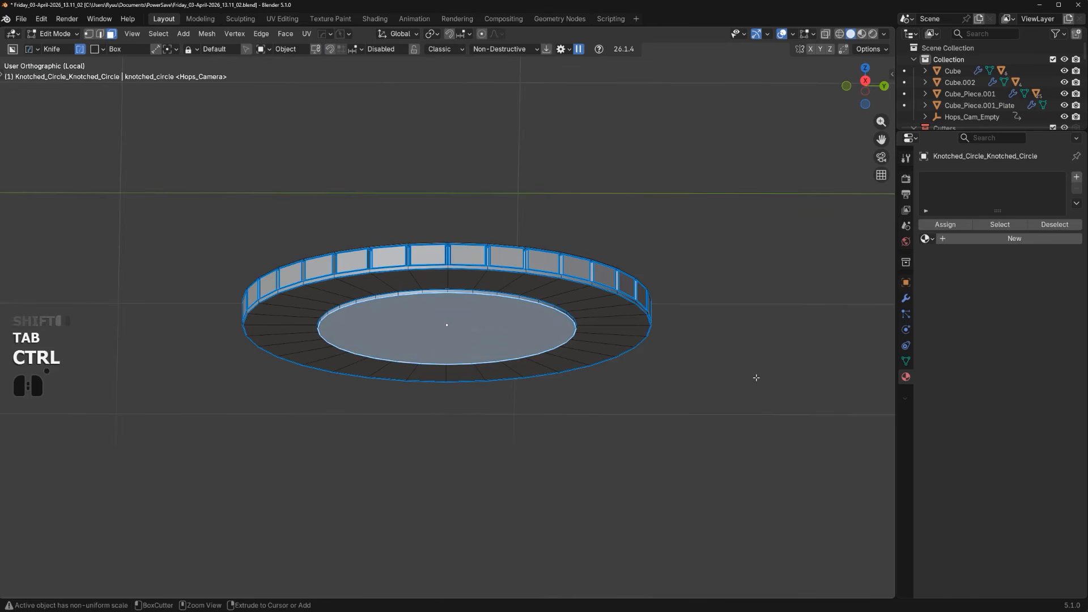
key("ctrl+KP_Add")
key("s")
key("shift+z")
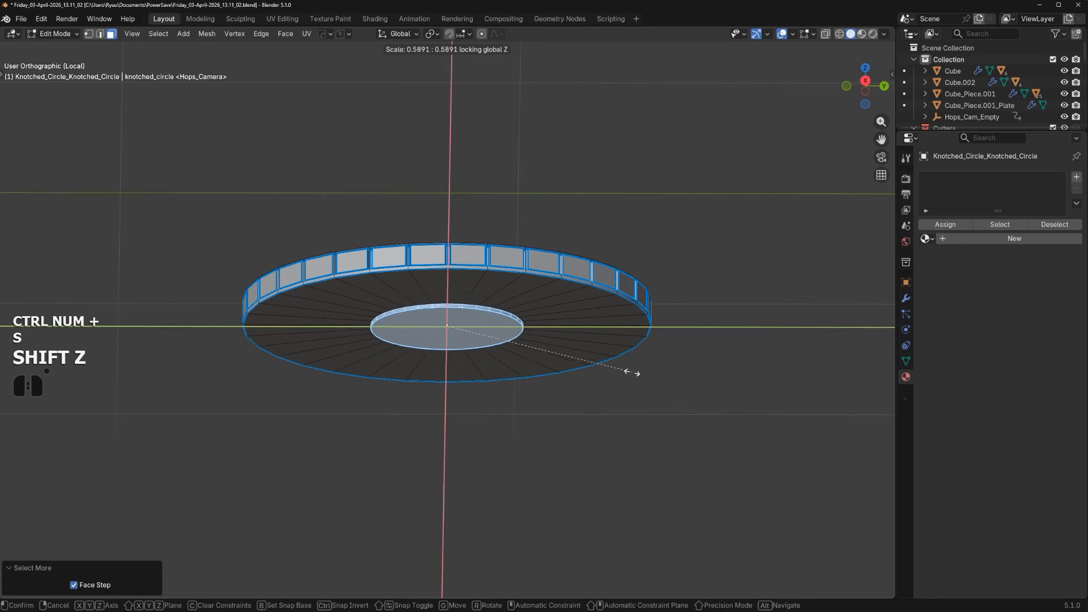
left_click(615, 369)
key("Tab")
Lower the disc's central underside face along Z to form a stem reaching into the block, and leave isolation
left_click(414, 324)
key("g")
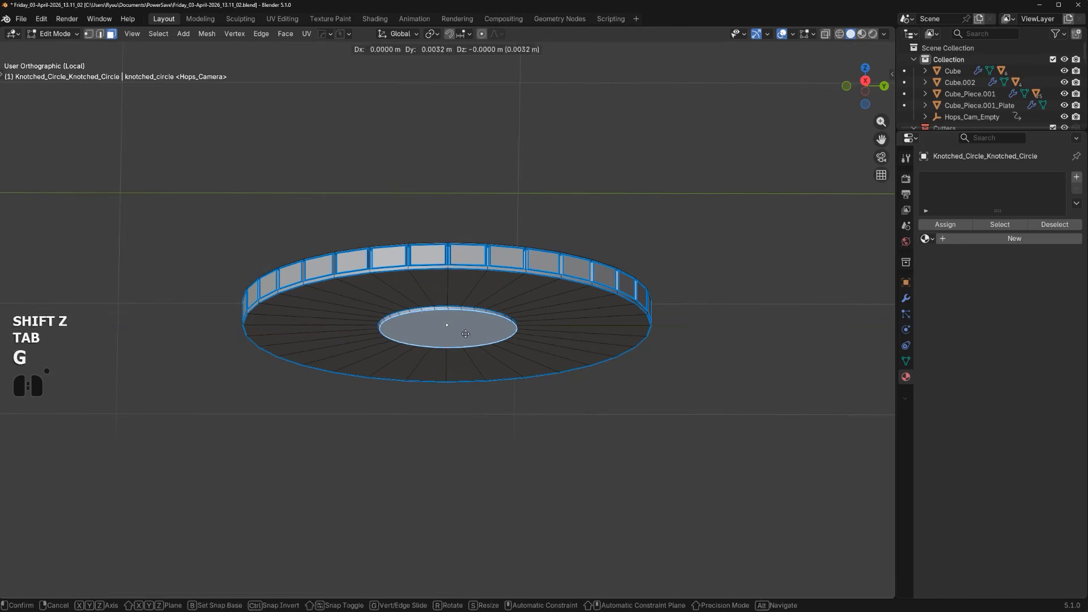
key("z")
left_click(494, 164)
key("Tab")
key("KP_Divide")
scroll(524, 227, "down", 2)
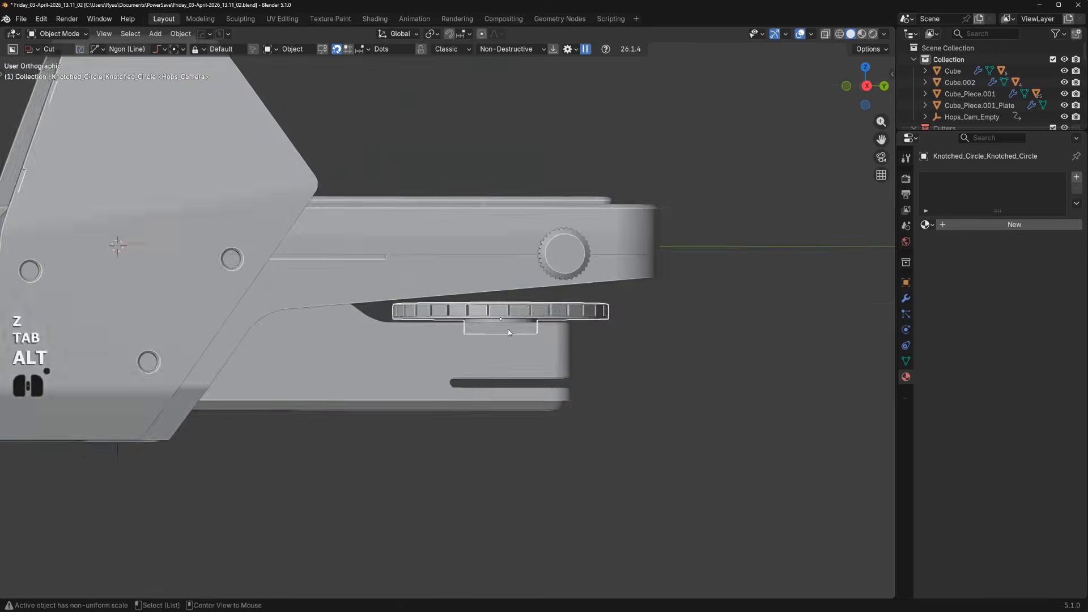
Select the hood, set the cutter to a box shape and cut a thin lengthwise groove about 0.014 deep in its top
middle_click_drag(508, 329, 476, 352, "alt")
middle_click_drag(476, 351, 566, 372, "alt")
left_click(583, 369)
scroll(583, 368, "down", 2)
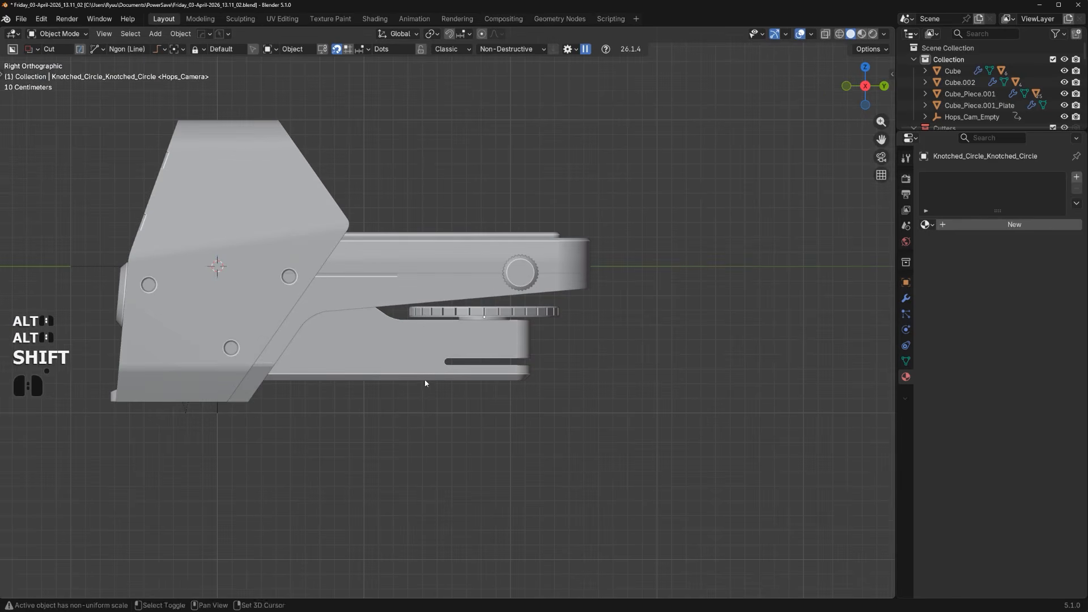
middle_click_drag(425, 383, 443, 389, "shift")
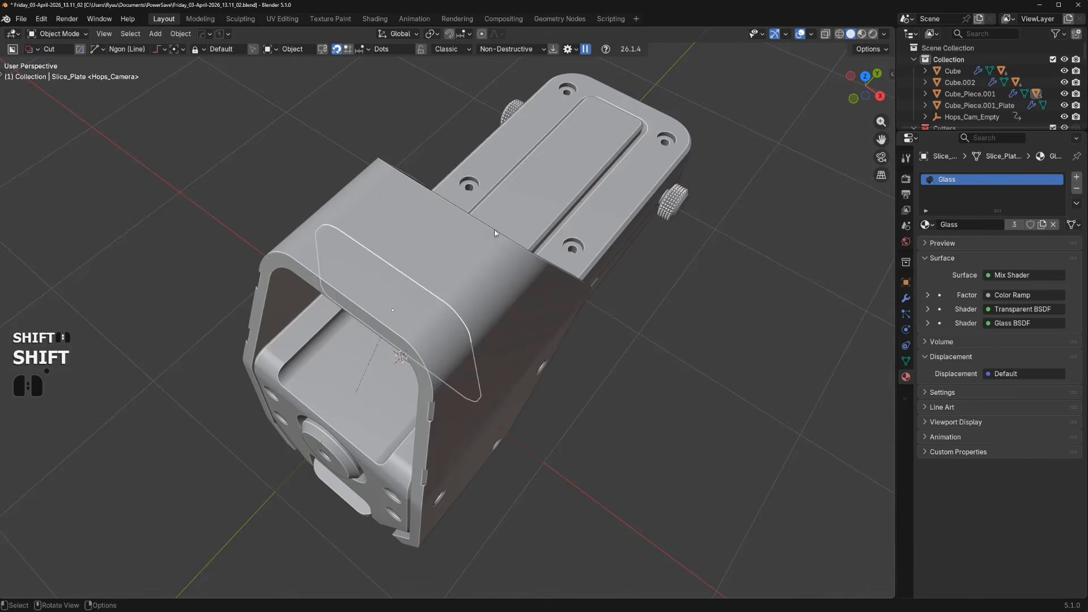
middle_click_drag(460, 235, 450, 253, "shift")
left_click(450, 253)
key("d")
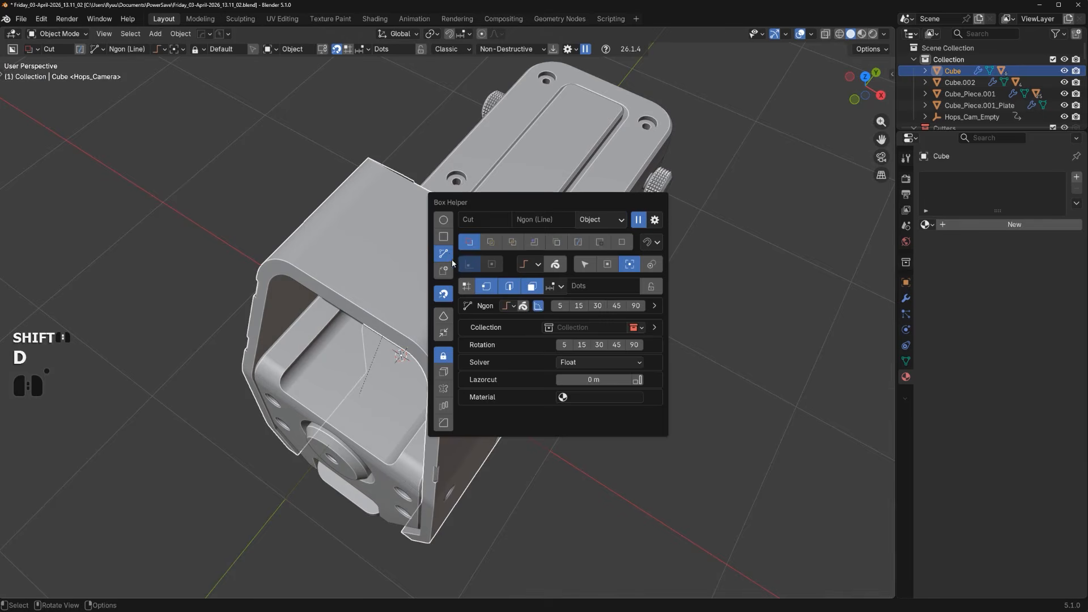
left_click(443, 236)
mouse_move(467, 253)
left_mouse_down()
mouse_move(477, 219)
mouse_move(512, 190)
mouse_move(459, 258)
left_mouse_up()
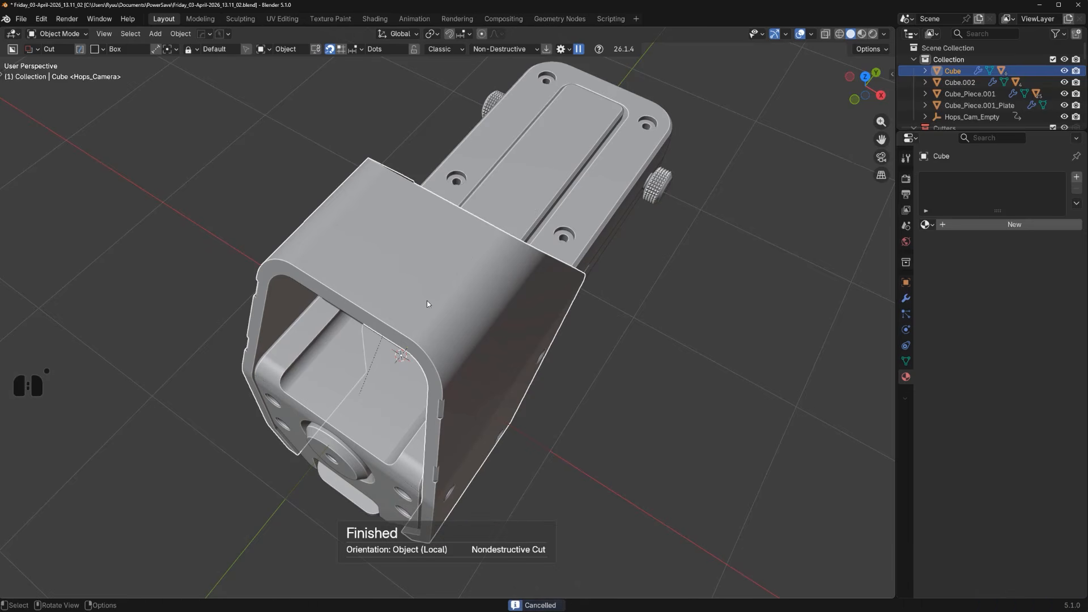
left_click_drag(426, 300, 502, 205)
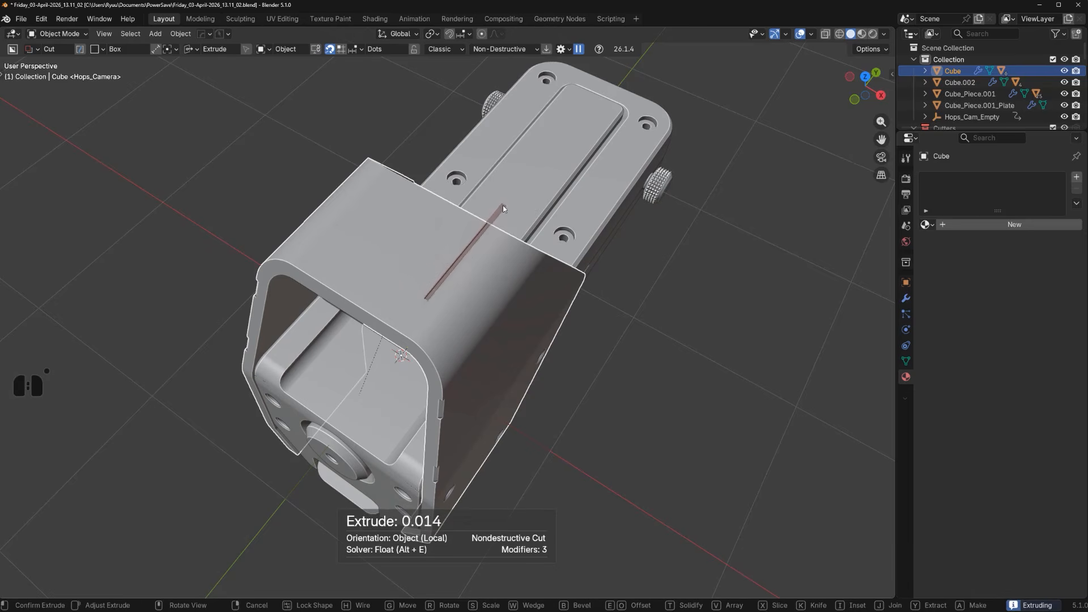
left_click(503, 205)
Mirror the hood's top groove across the local X axis and run CSharpen on the hood
mouse_move(503, 205)
middle_mouse_down()
mouse_move(488, 242)
mouse_move(532, 264)
mouse_move(546, 259)
middle_mouse_up()
key("alt+x")
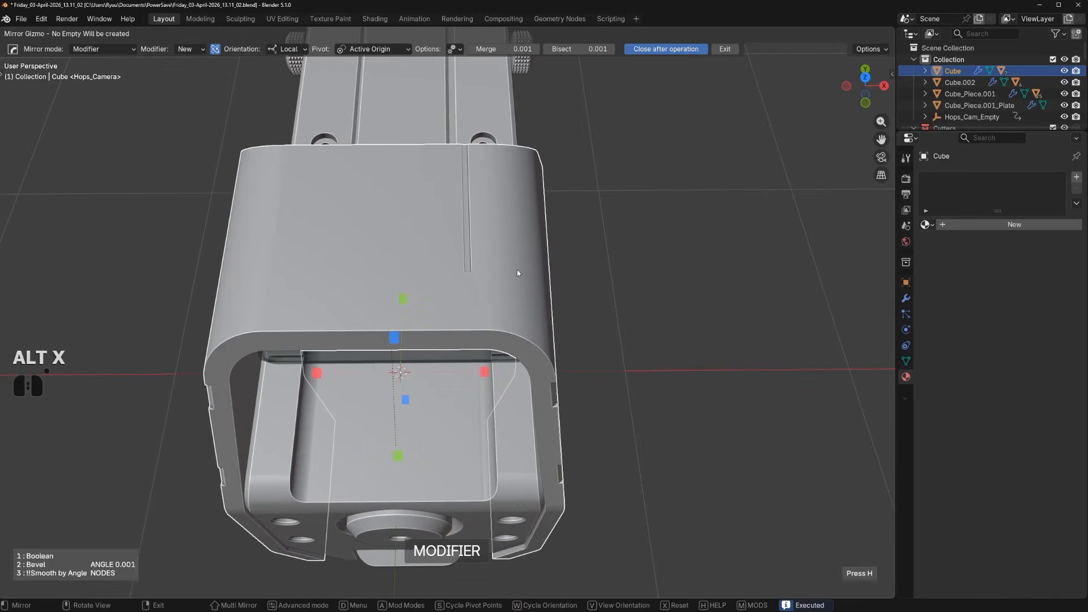
left_click(482, 373)
key("q")
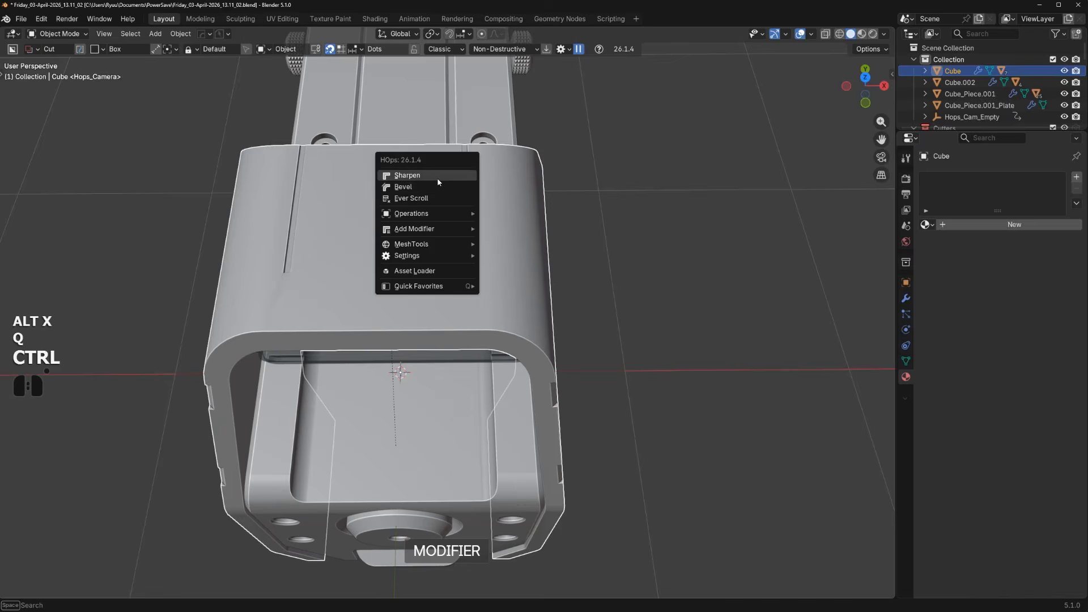
left_click(438, 178)
Select the rear body piece and toggle the sharp marking on its selected edges in Edit Mode
middle_click_drag(442, 283, 454, 252)
middle_click_drag(454, 252, 453, 170)
key("Tab")
key("Tab")
left_click(454, 288)
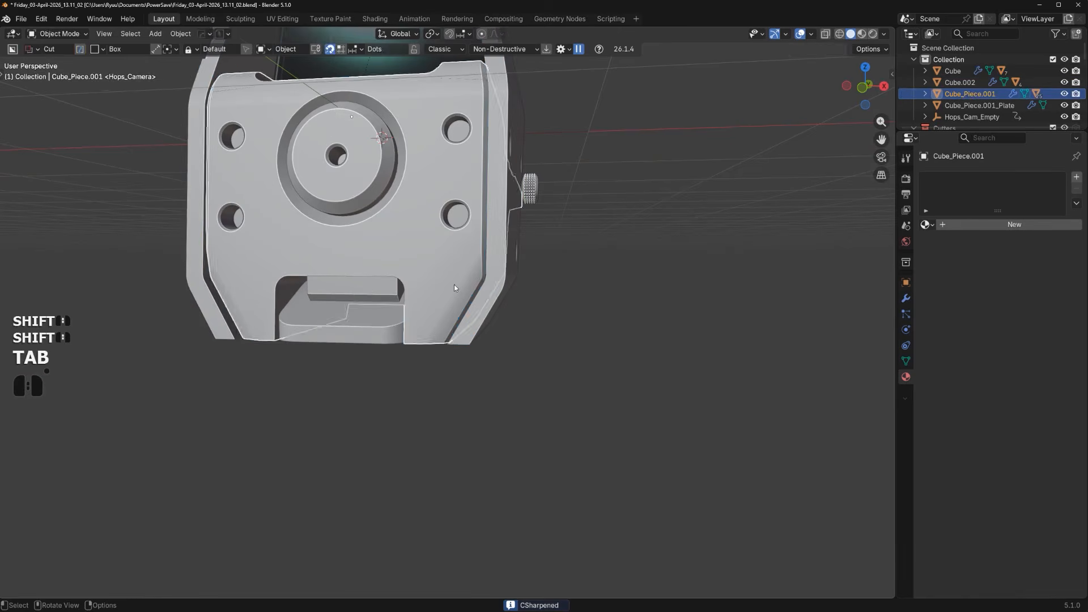
key("Tab")
key("q")
left_click(455, 291)
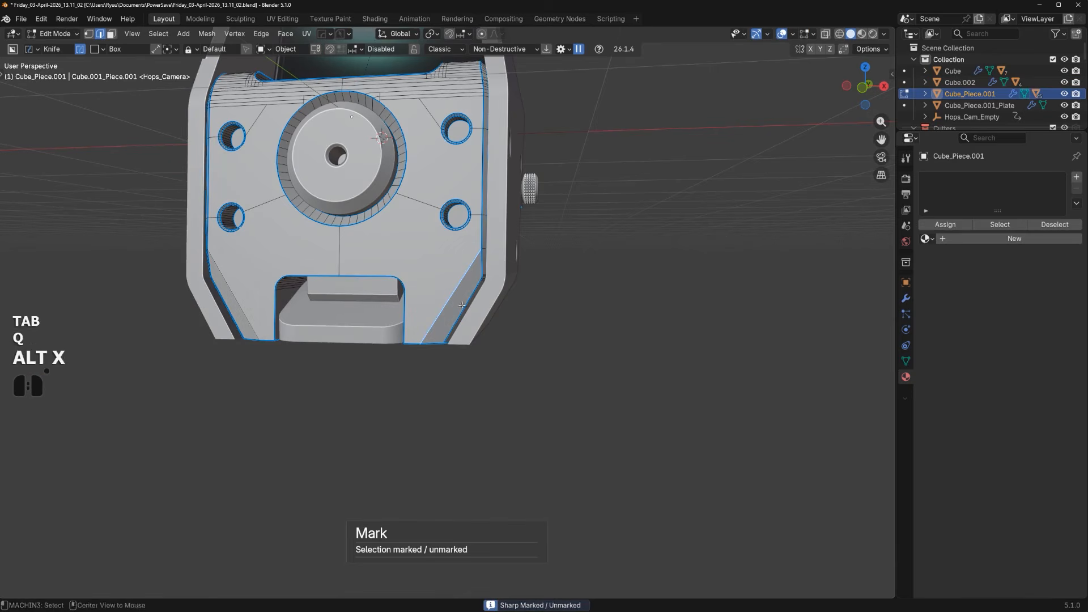
key("alt+x")
key("Tab")
Switch to the right orthographic view and select the slotted block under the arm
scroll(510, 271, "down", 3)
middle_click_drag(522, 270, 485, 267, "alt")
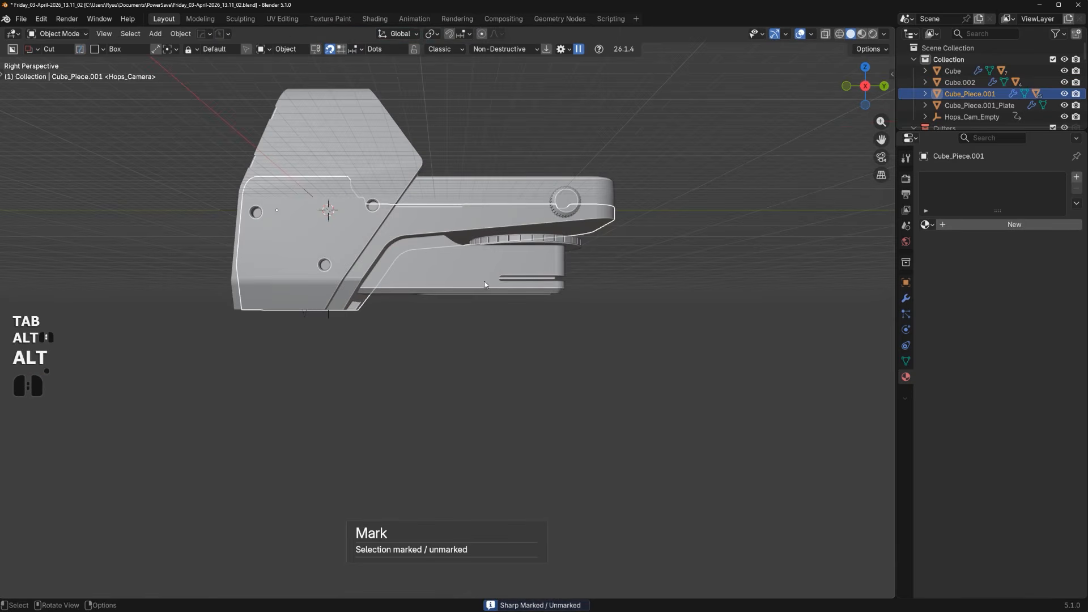
key("KP_5")
middle_click_drag(478, 315, 500, 419, "shift")
scroll(500, 418, "up", 1)
left_click(498, 361)
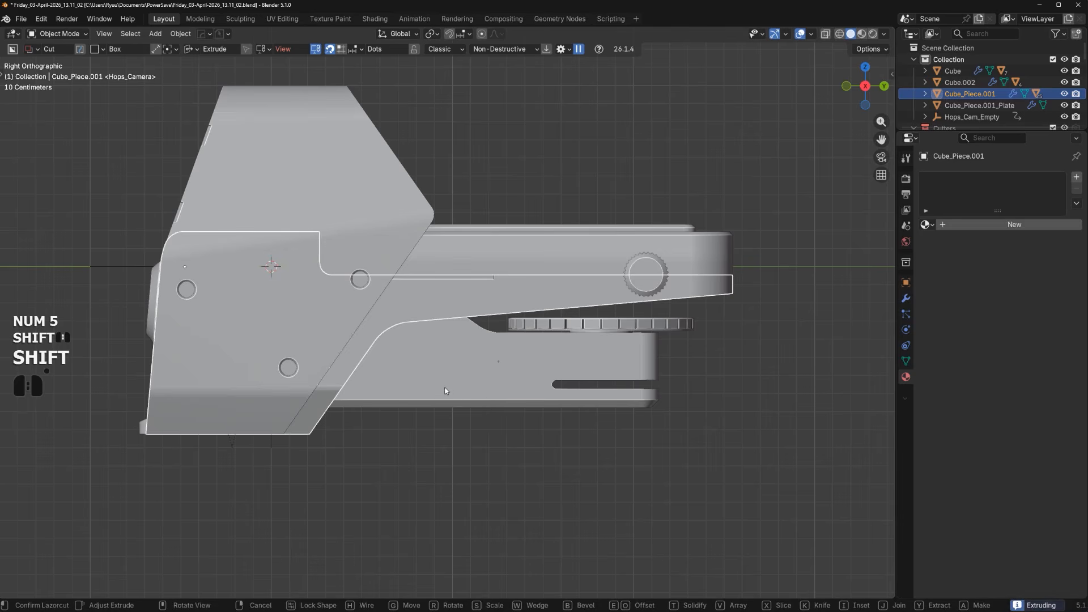
left_click(457, 413)
middle_click_drag(457, 413, 483, 410, "shift")
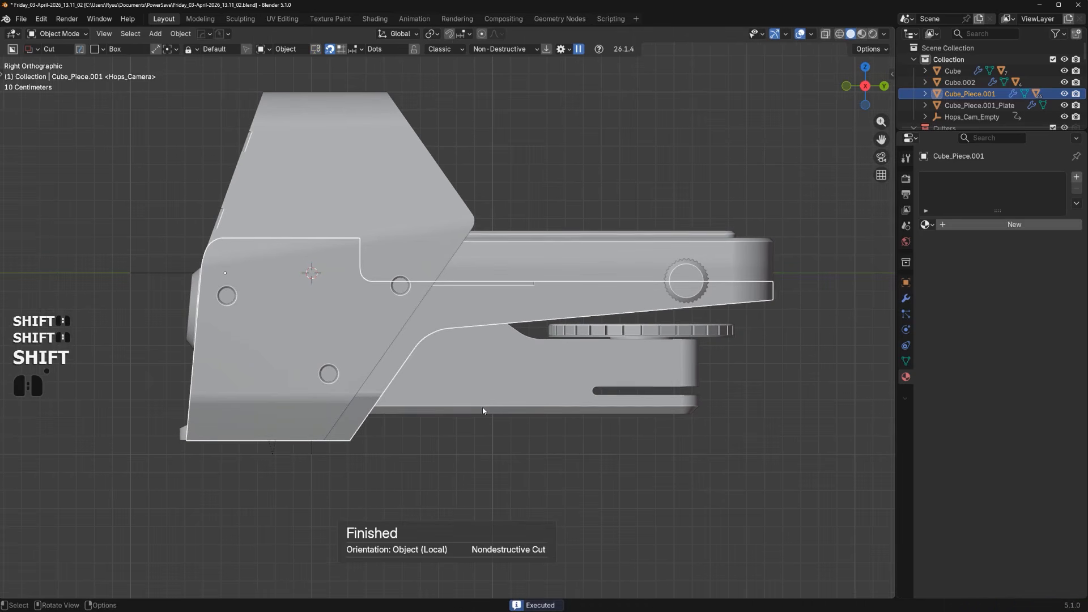
left_click(486, 378)
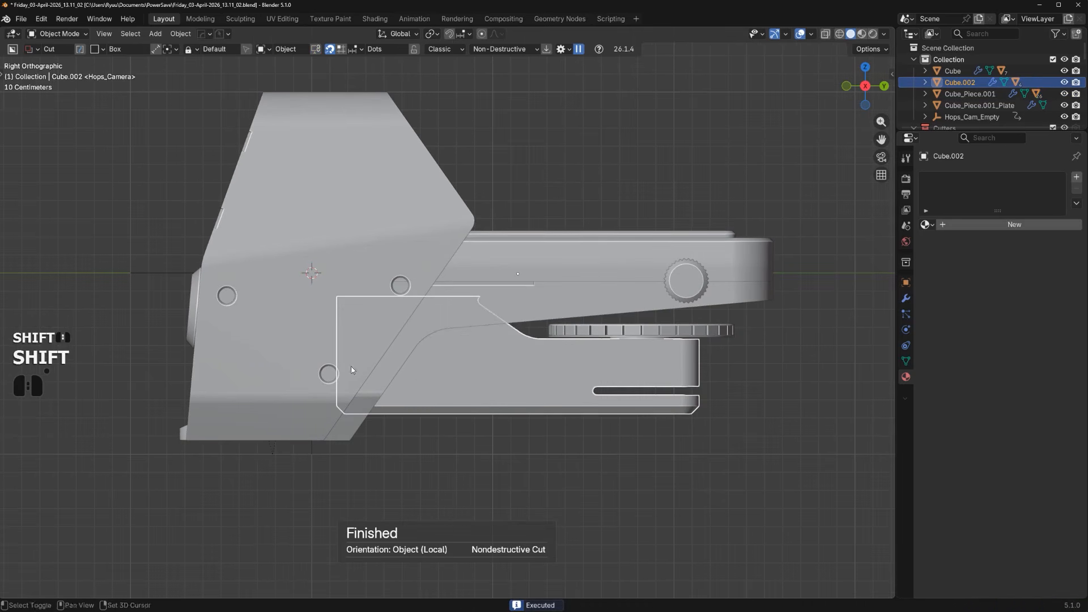
middle_click_drag(352, 370, 368, 370, "shift")
Choose the hatchcoupler from the HardOps-Inserts library and try to place it as an insert
key("shift+q")
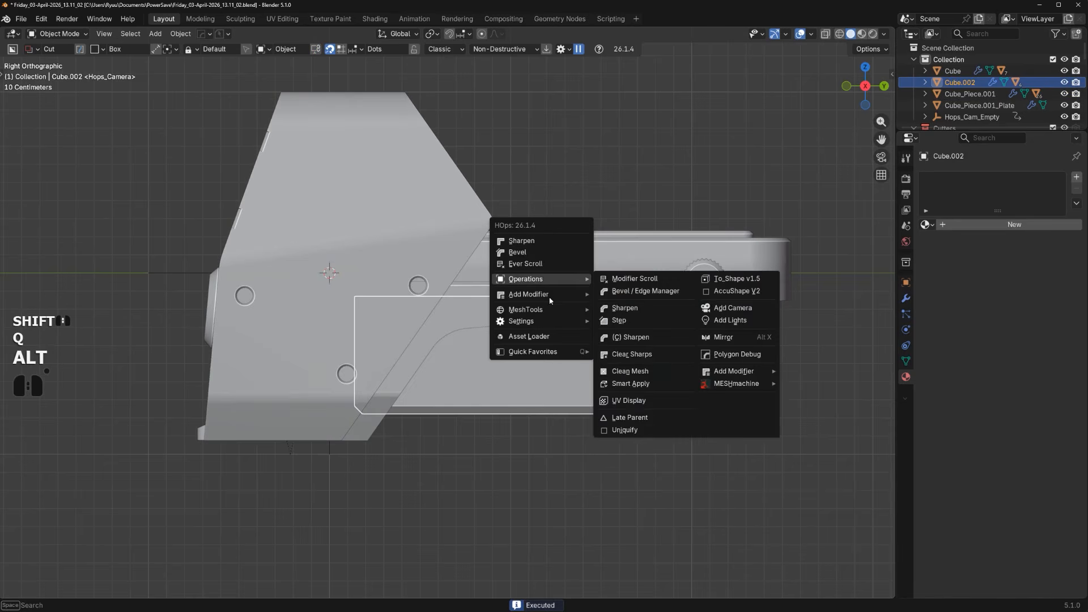
left_click(550, 337)
left_click(634, 168)
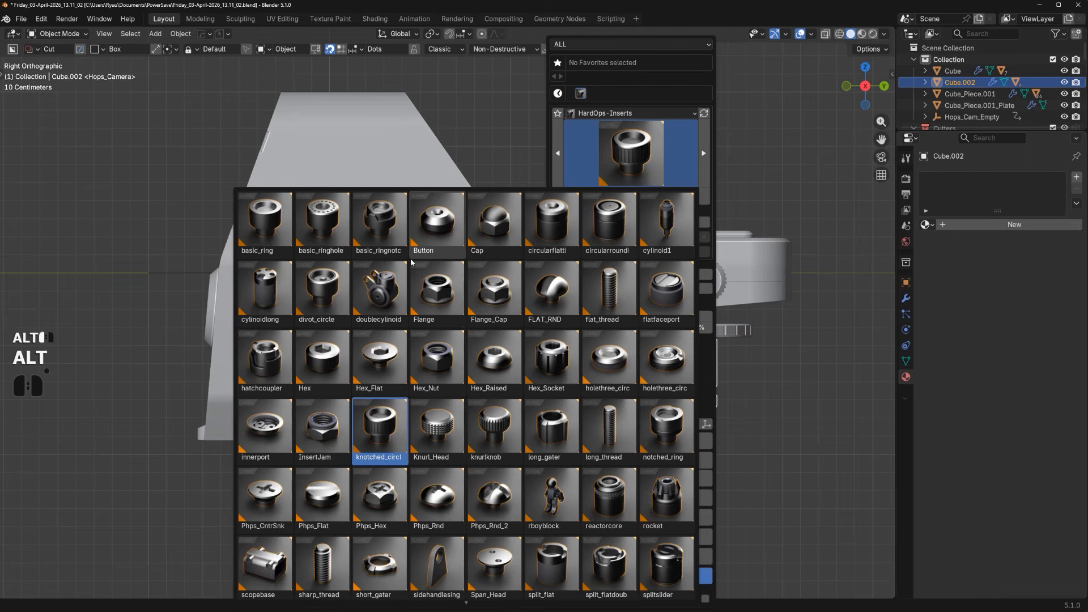
left_click(260, 366)
left_click(592, 198)
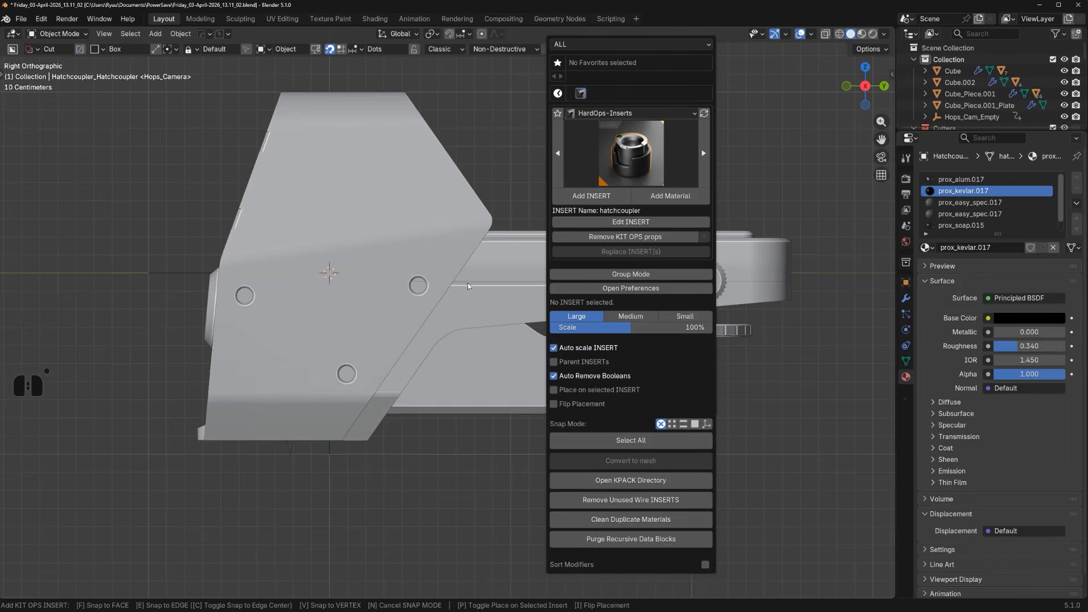
left_click(503, 206)
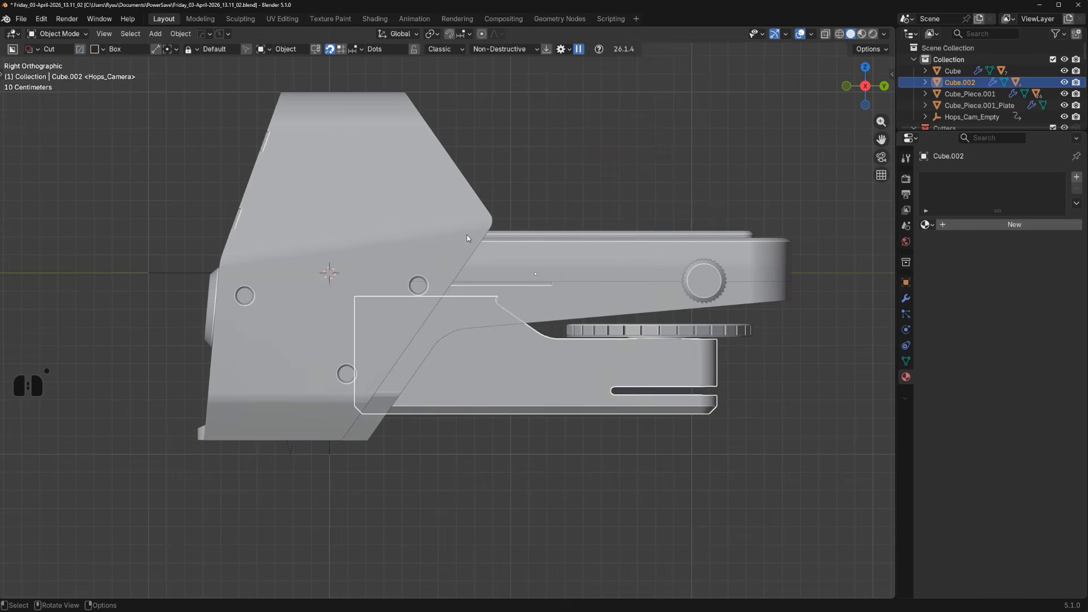
Add the hatchcoupler insert to the side wall of the hood, between the screw holes
scroll(467, 238, "down", 2)
middle_click_drag(498, 238, 552, 233)
key("q")
left_click(540, 236)
left_click(617, 152)
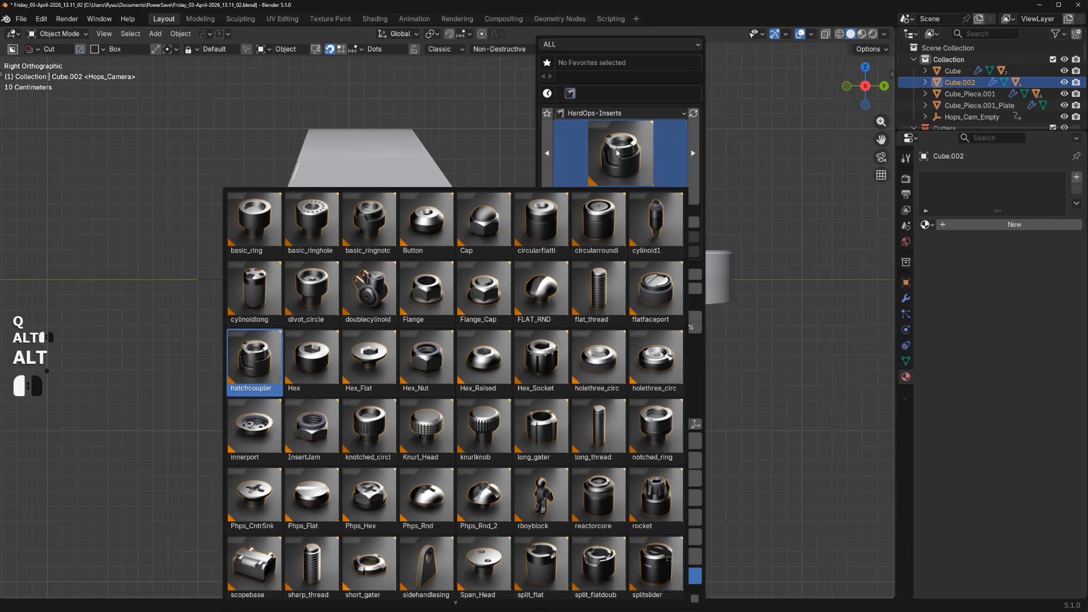
left_click(575, 176)
left_click(579, 196)
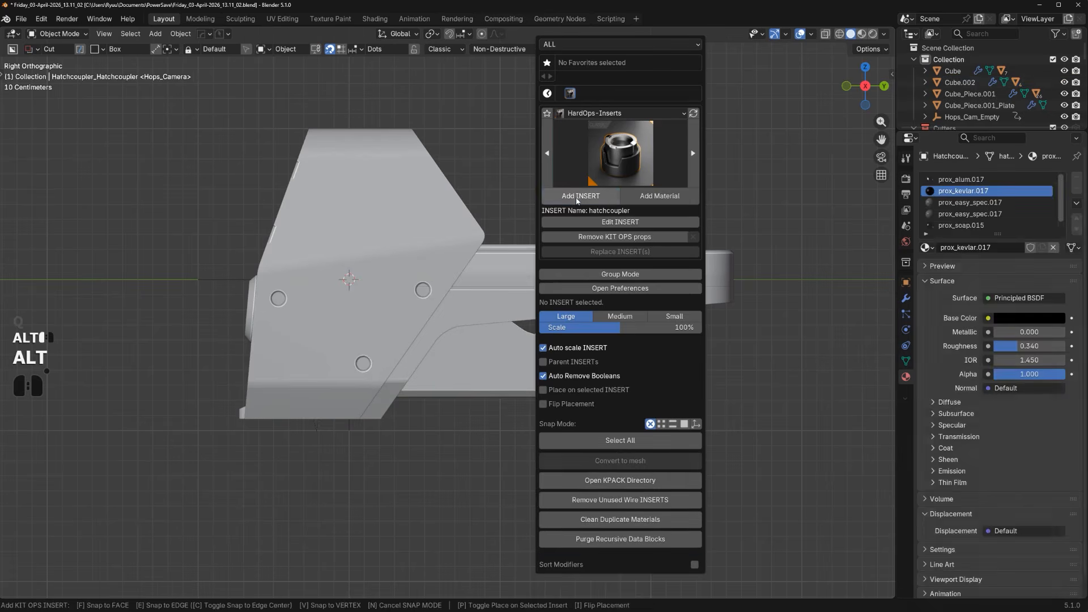
left_click(410, 323)
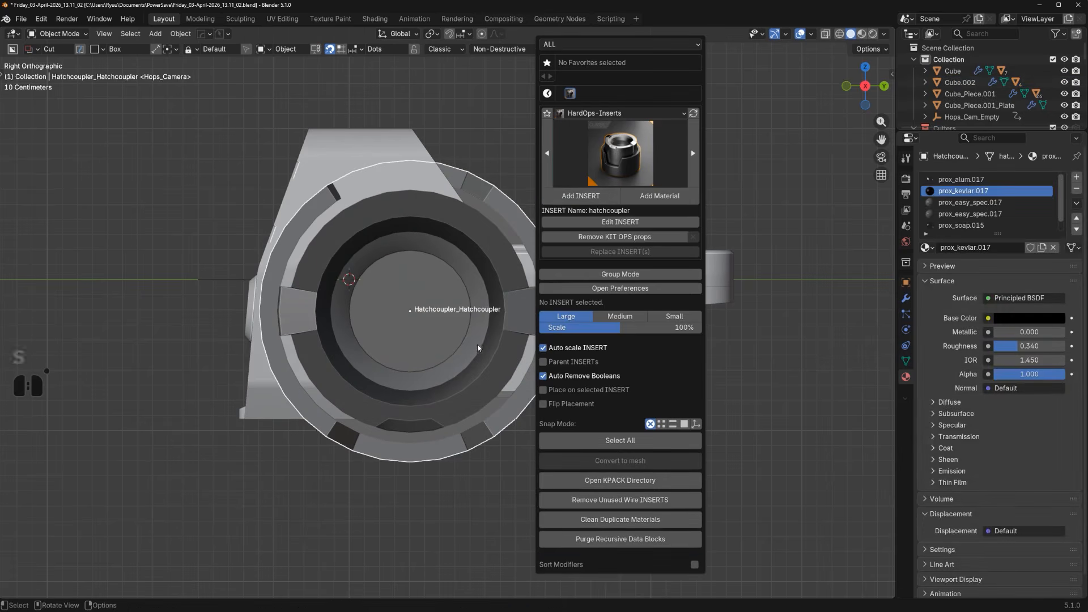
Turn off the hatchcoupler's name display in the viewport and scale it uniformly to 0.645
key("s")
left_click(905, 282)
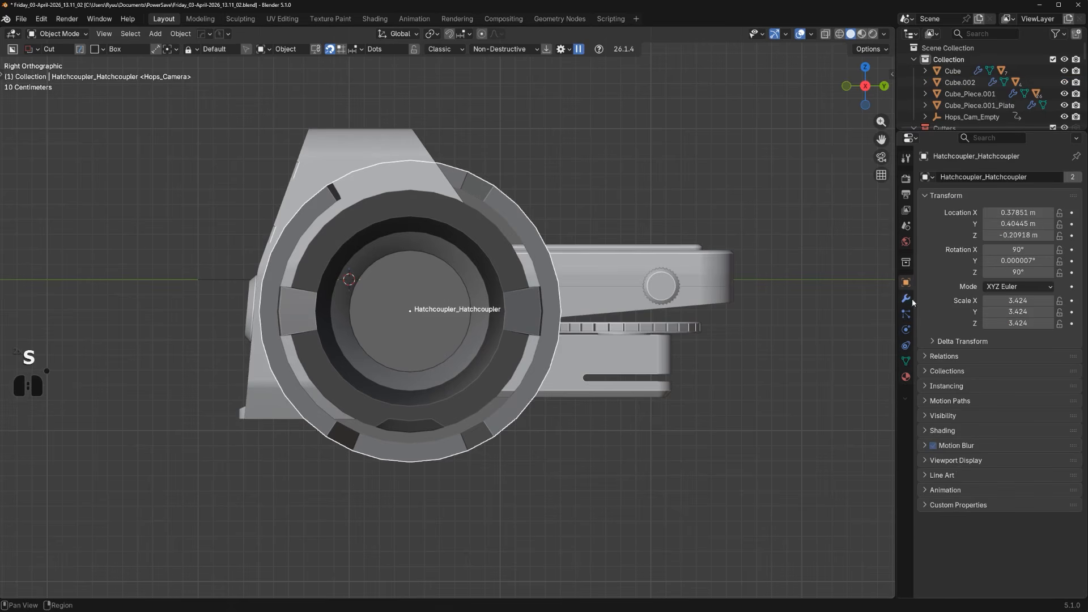
left_click(955, 460)
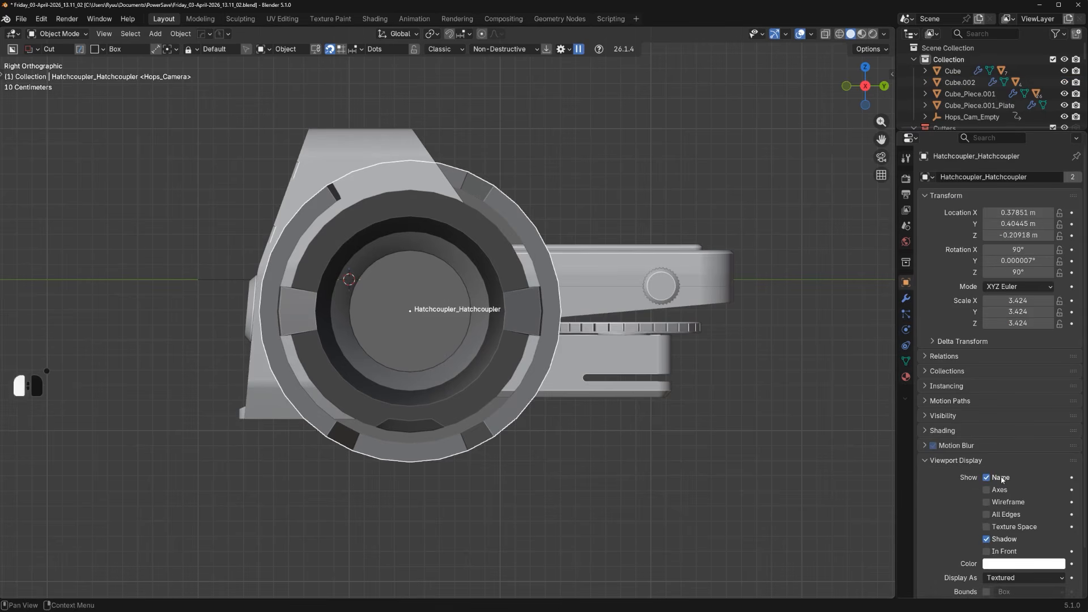
key("s")
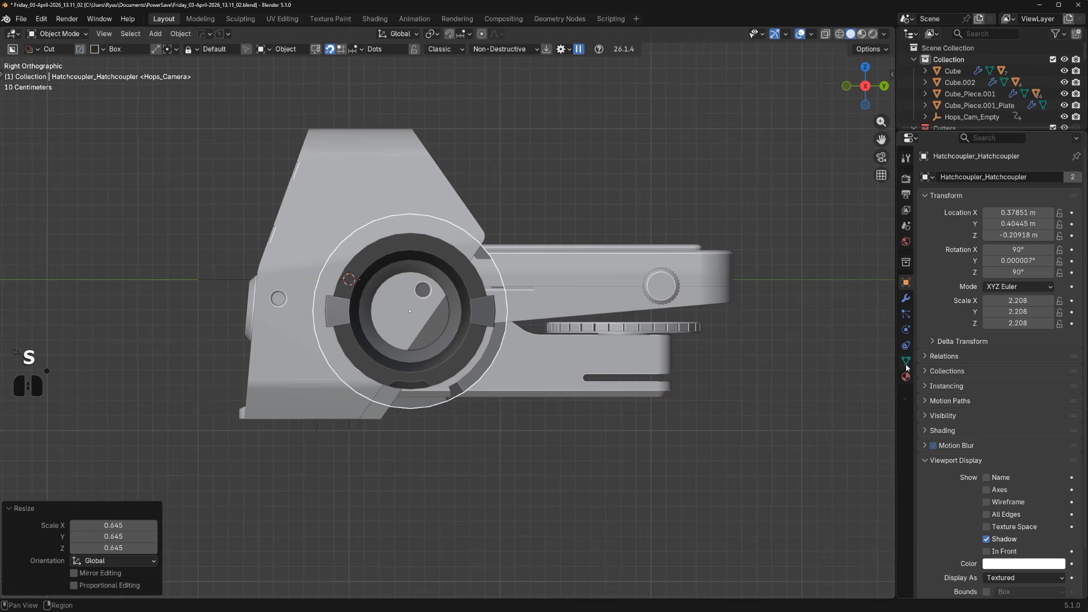
Remove all material slots from the hatchcoupler
left_click(906, 361)
left_click(905, 376)
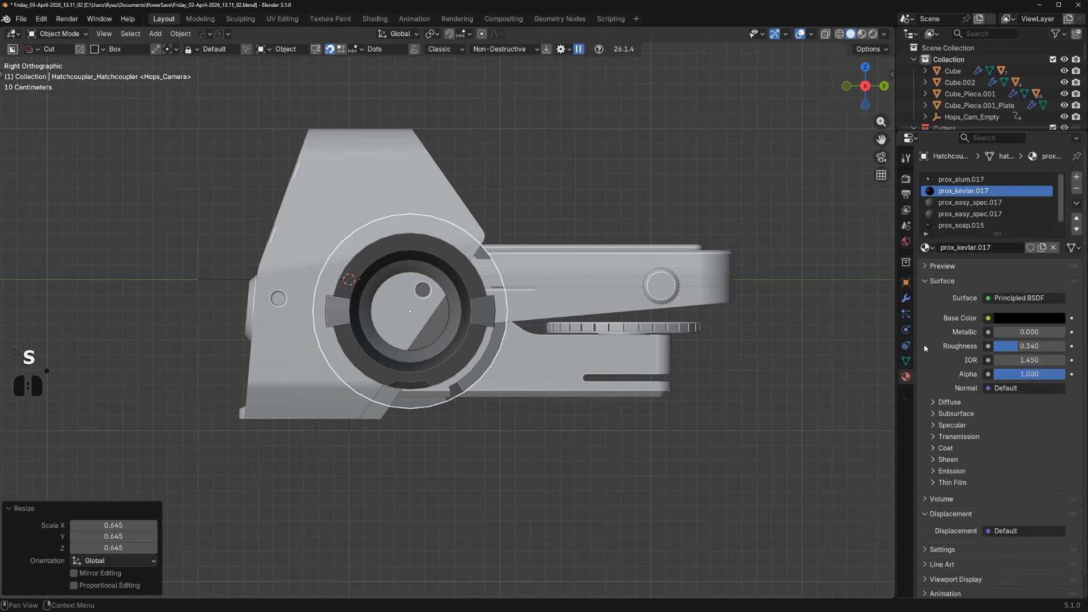
left_click(1076, 188)
left_click(1076, 188)
left_click(1076, 188)
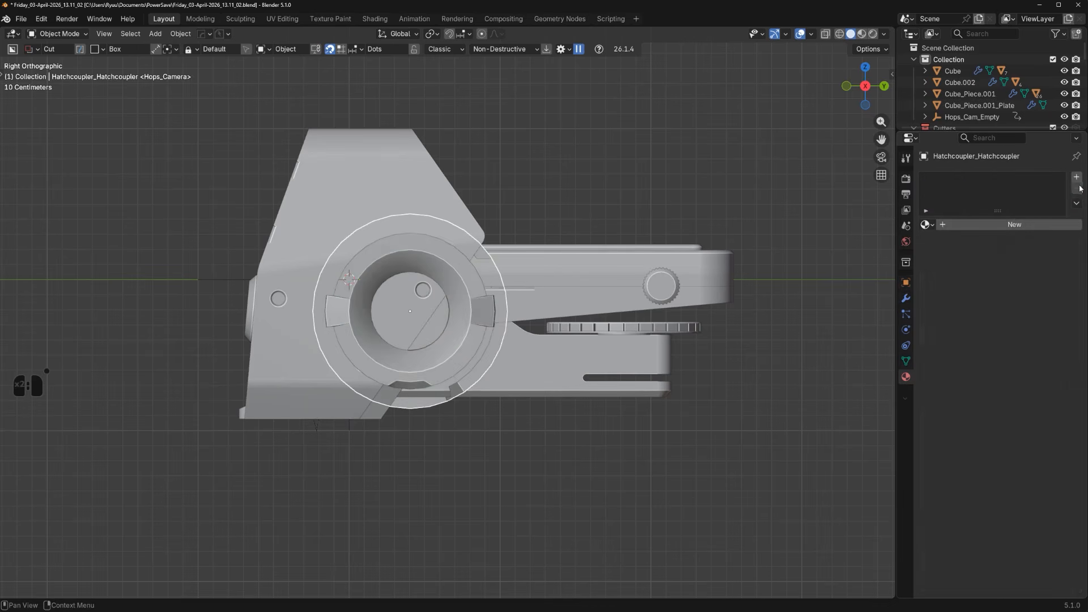
Shrink the hatchcoupler and move it to the screw hole beside the hood's slanted rear edge, with a final scale of 0.624
scroll(631, 348, "up", 2)
key("s")
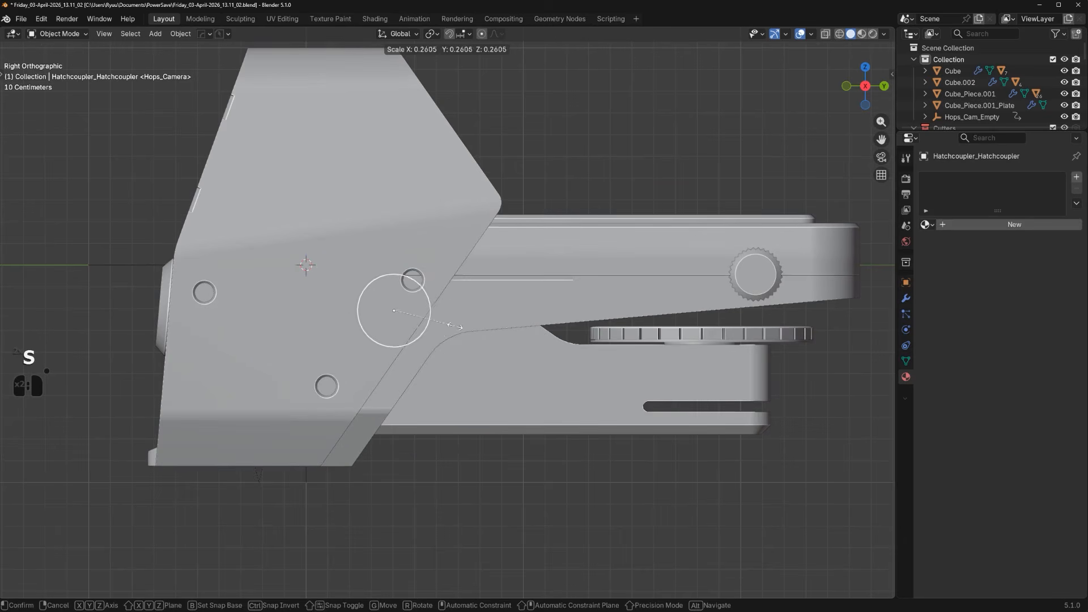
left_click(426, 321)
mouse_move(472, 344)
middle_mouse_down("alt")
mouse_move(528, 342)
mouse_move(490, 314)
mouse_move(456, 357)
middle_mouse_up("alt")
key("g")
left_click(556, 322)
key("s")
left_click(434, 361)
Move the hatchcoupler into the rear screw hole and scale it uniformly to 0.808 so it fits inside the rim
scroll(434, 361, "up", 2)
key("g")
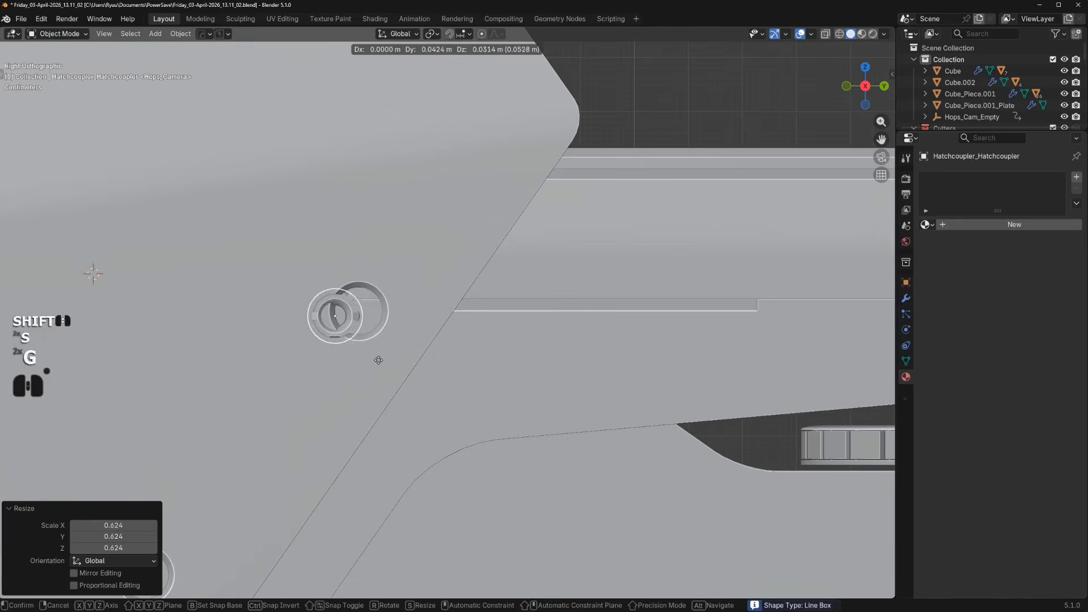
left_click(317, 332)
middle_click_drag(318, 331, 510, 303, "shift")
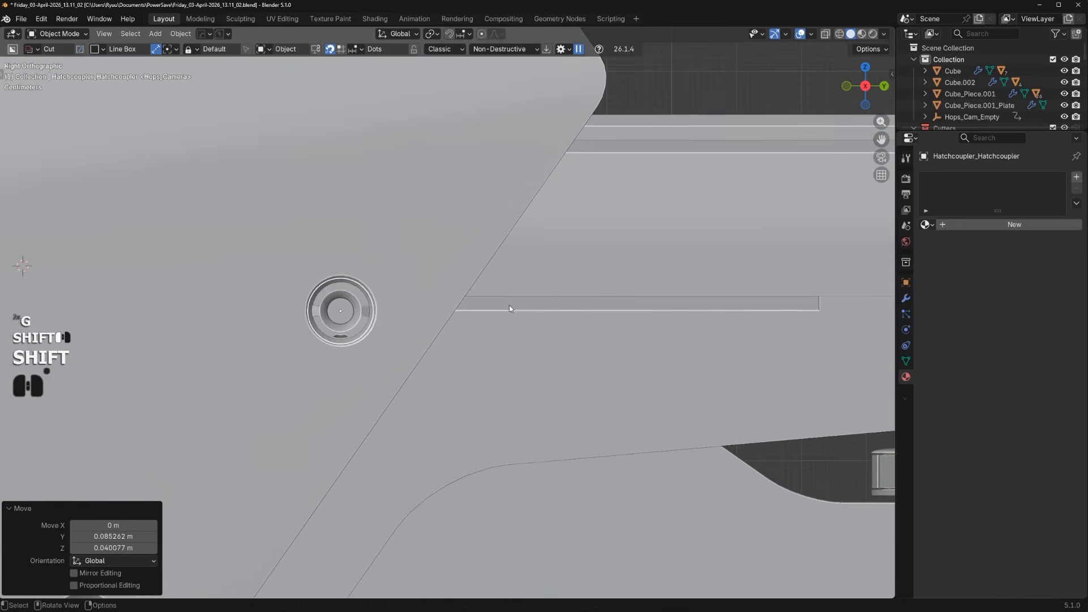
key("s")
left_click(551, 317)
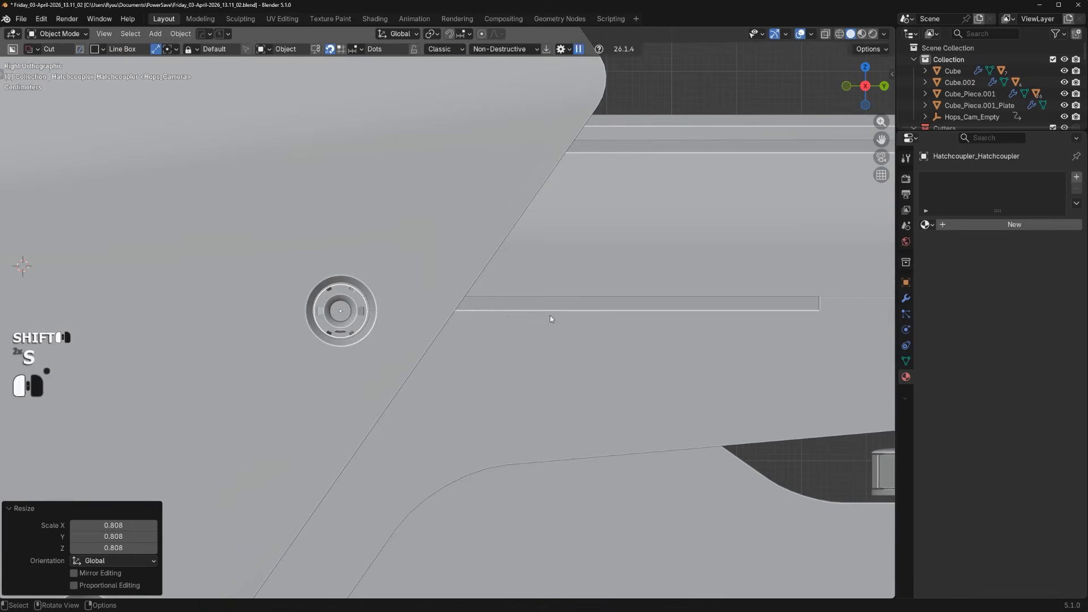
Centre the hatchcoupler in the rear screw hole by moving it 0.000457 m in Y and 0.00159 m in Z
scroll(446, 315, "up", 5)
middle_click_drag(264, 366, 429, 388, "shift")
scroll(436, 383, "up", 2)
key("g")
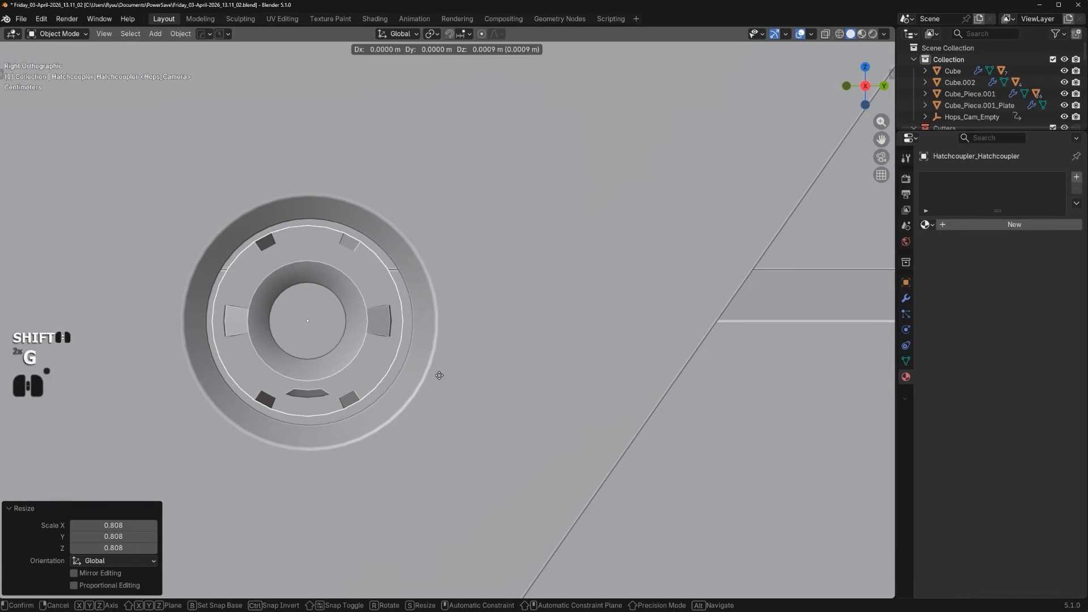
left_click(450, 354)
scroll(452, 362, "down", 3)
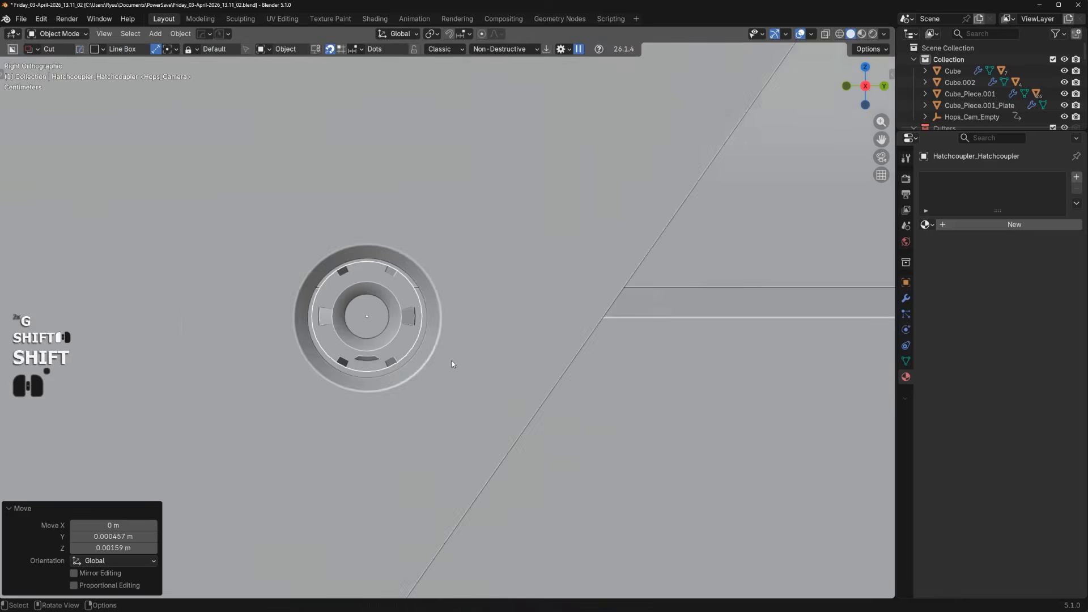
key("q")
left_click(421, 272)
right_click(423, 273)
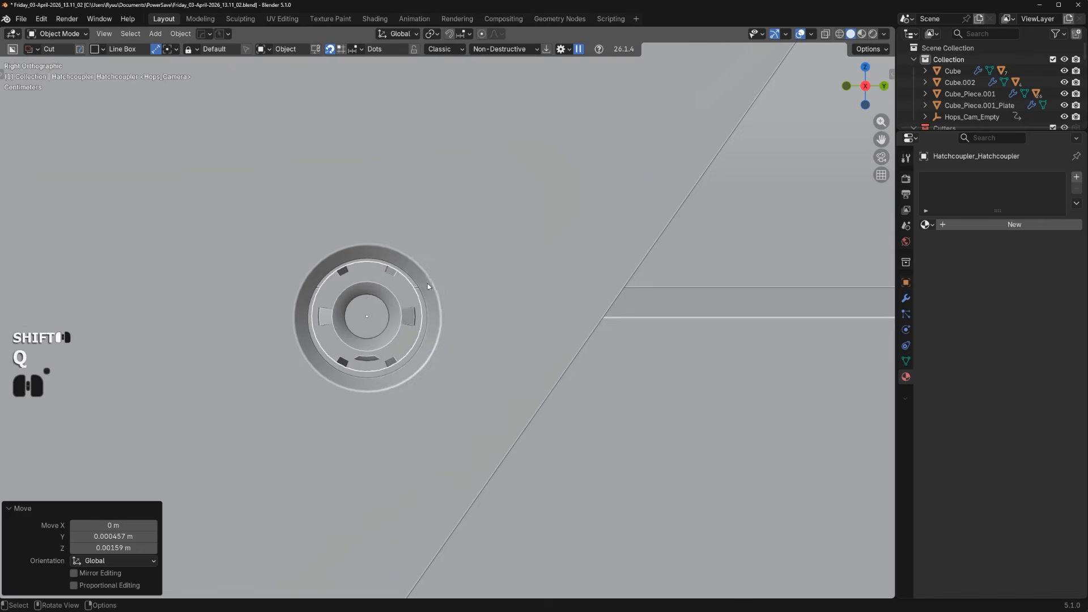
Add a 30° angle-limited HardOps bevel to the hatchcoupler
scroll(424, 282, "up", 3)
key("q")
left_click(407, 271)
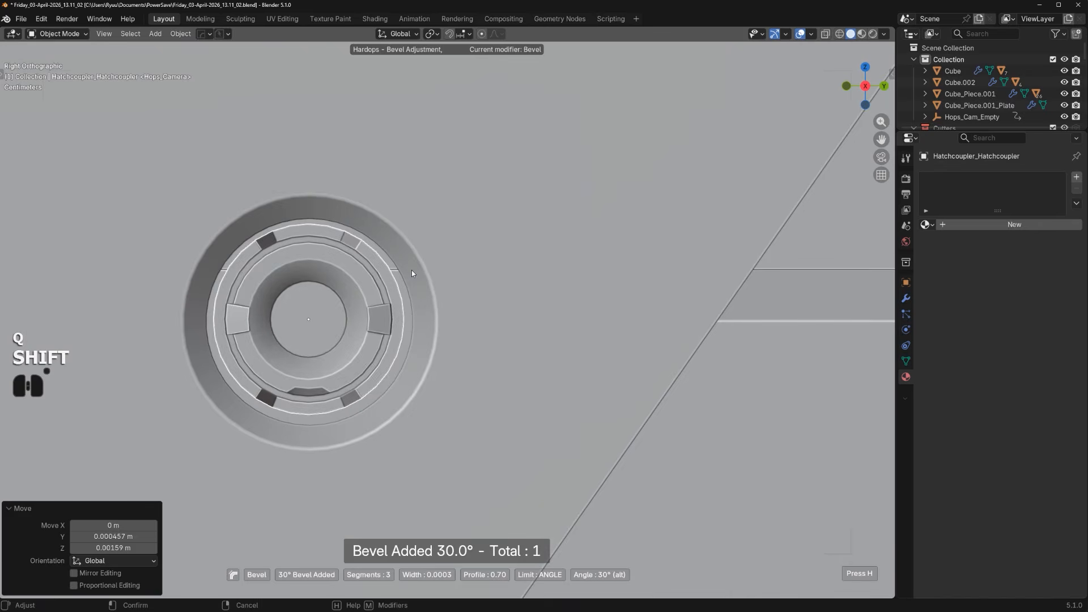
Make a linked duplicate of the hatchcoupler and place it near the lower screw hole on the hood's side
scroll(411, 270, "down", 6)
scroll(419, 306, "down", 5)
middle_click_drag(408, 354, 445, 353, "shift")
scroll(447, 354, "up", 2)
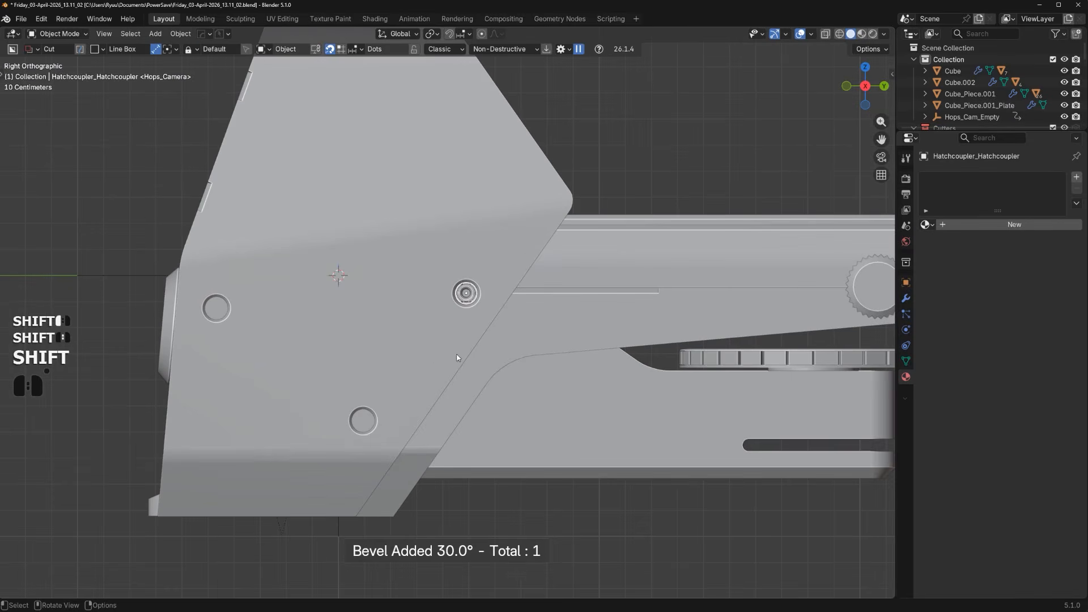
key("alt+d")
key("g")
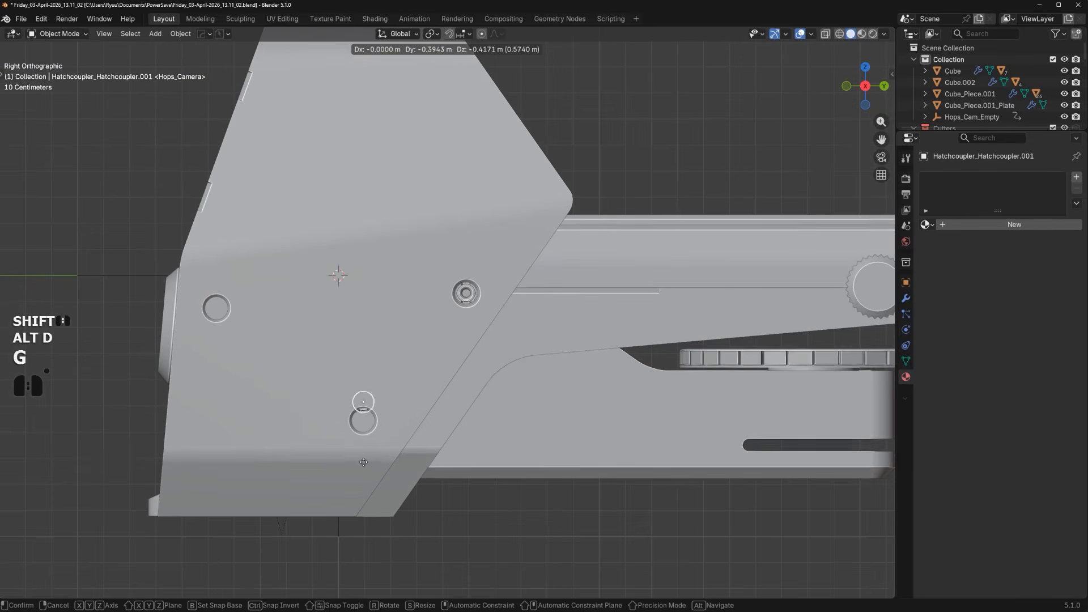
key("ctrl")
left_click(374, 465)
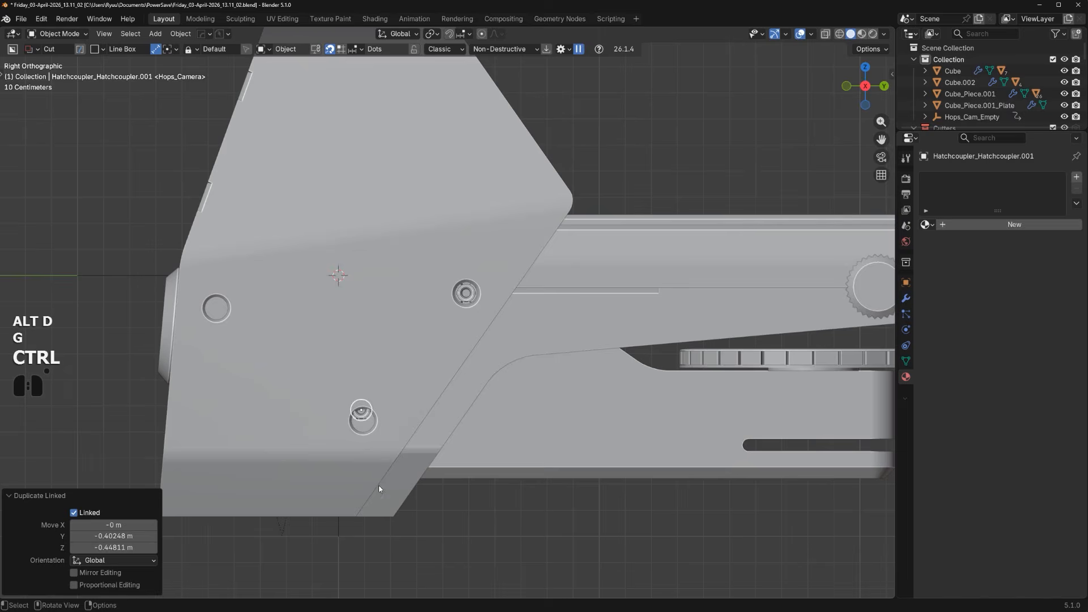
Centre the linked copy in the lower screw hole by moving it 0.006758 m in Y and -0.040941 m in Z
middle_click_drag(378, 488, 458, 366, "shift")
scroll(457, 366, "up", 1)
scroll(453, 379, "up", 3)
key("g")
key("shift")
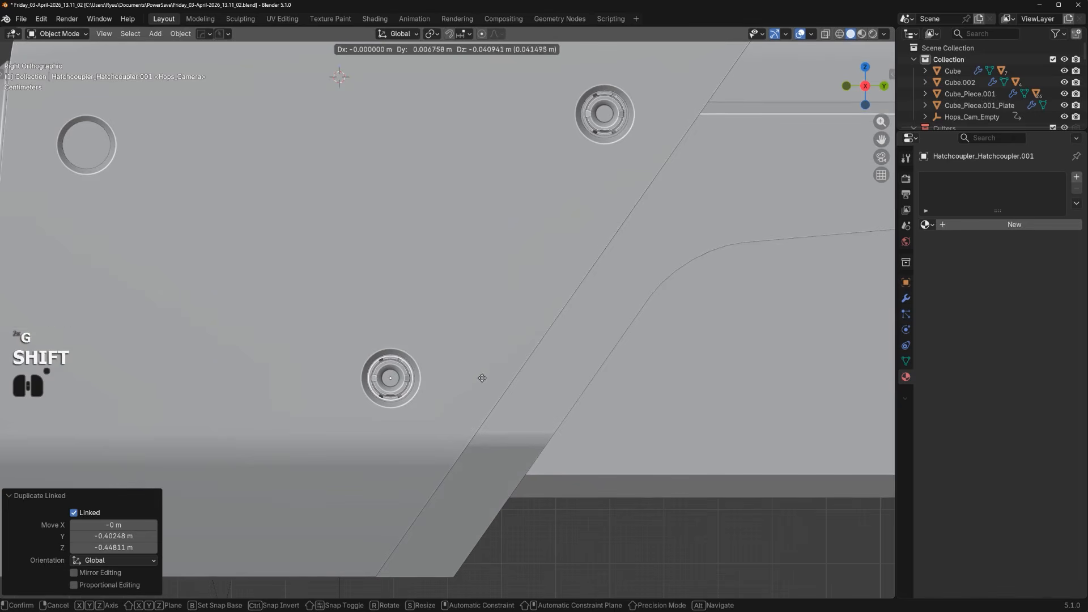
left_click(482, 377)
Place another linked duplicate of the hatchcoupler in the front screw hole on the hood's side
scroll(483, 378, "down", 3)
middle_click_drag(495, 379, 554, 396, "shift")
key("alt+d")
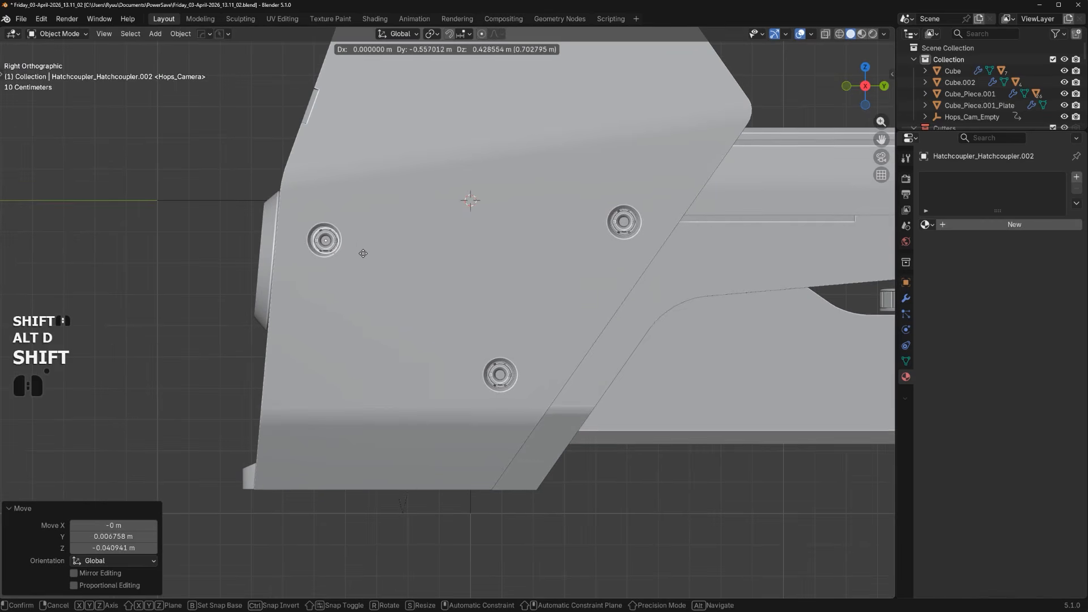
left_click(349, 246, "shift")
Mirror the three side hatchcouplers across the front plate piece along X to the sight's opposite side
left_click(504, 375, "shift")
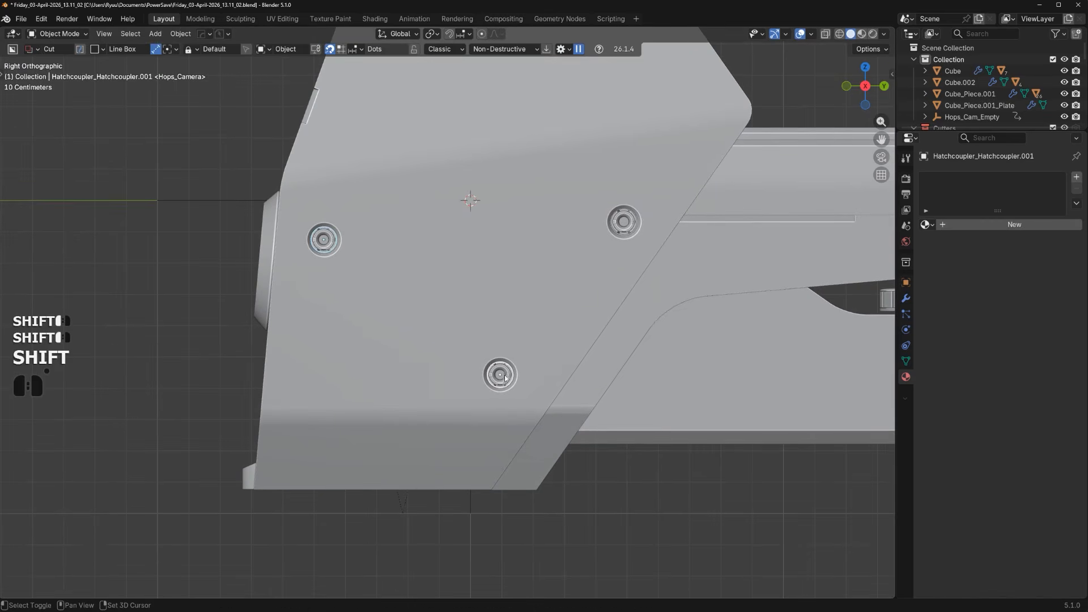
left_click(620, 229, "shift")
scroll(526, 283, "down", 3)
middle_click_drag(527, 284, 480, 286)
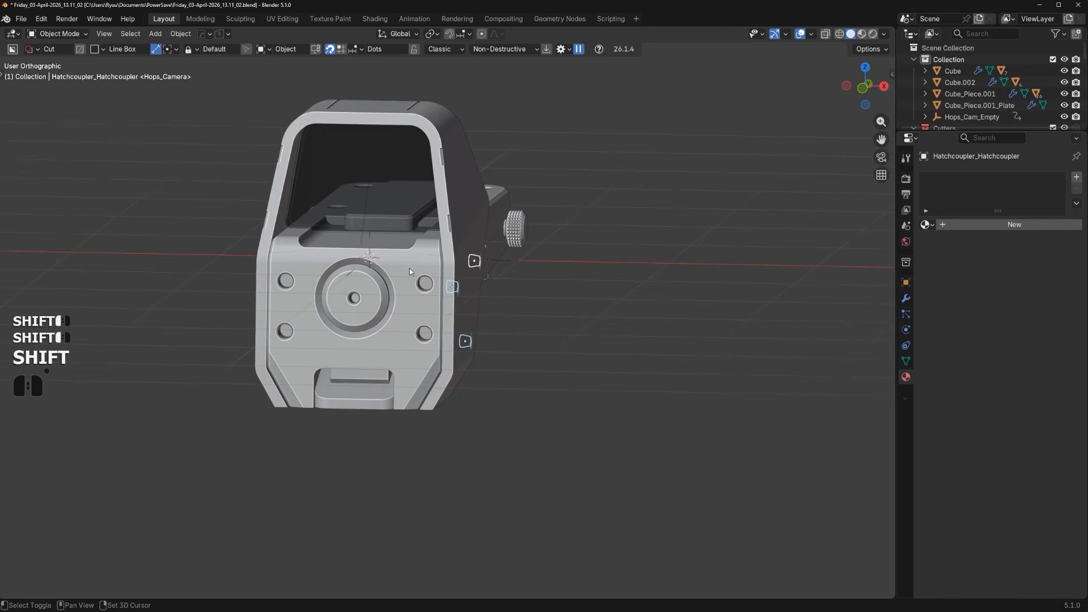
middle_click_drag(409, 270, 563, 305)
key("alt+x")
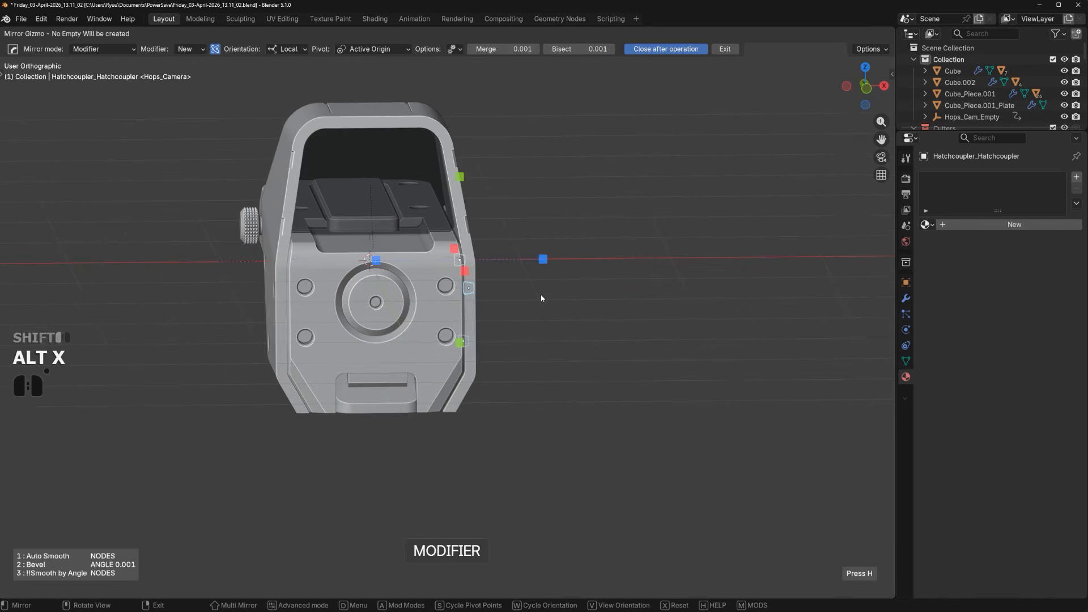
left_click(431, 270, "shift")
key("alt+x")
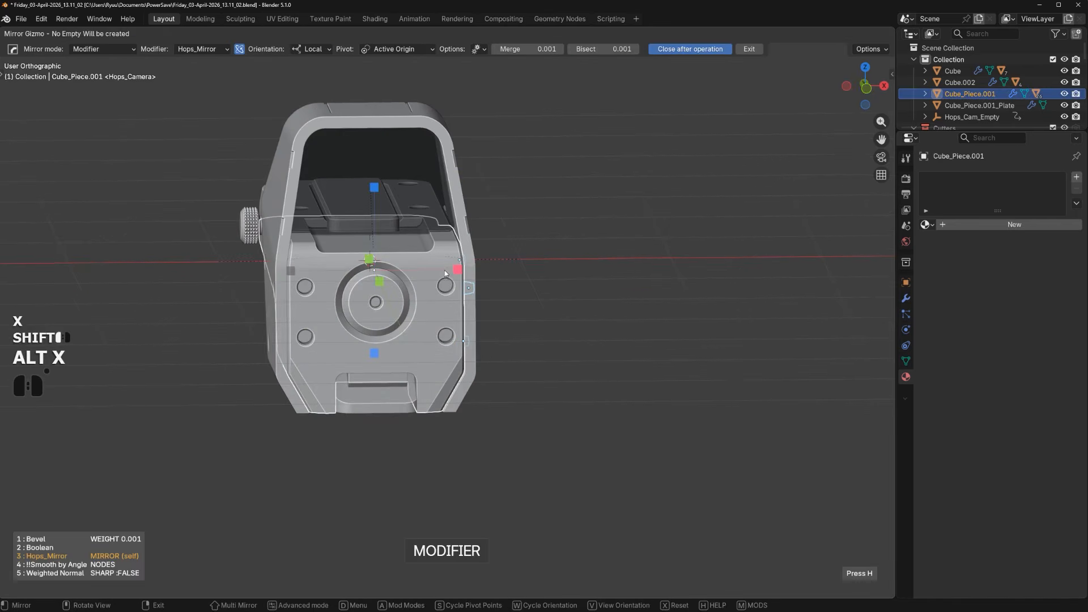
left_click(459, 270)
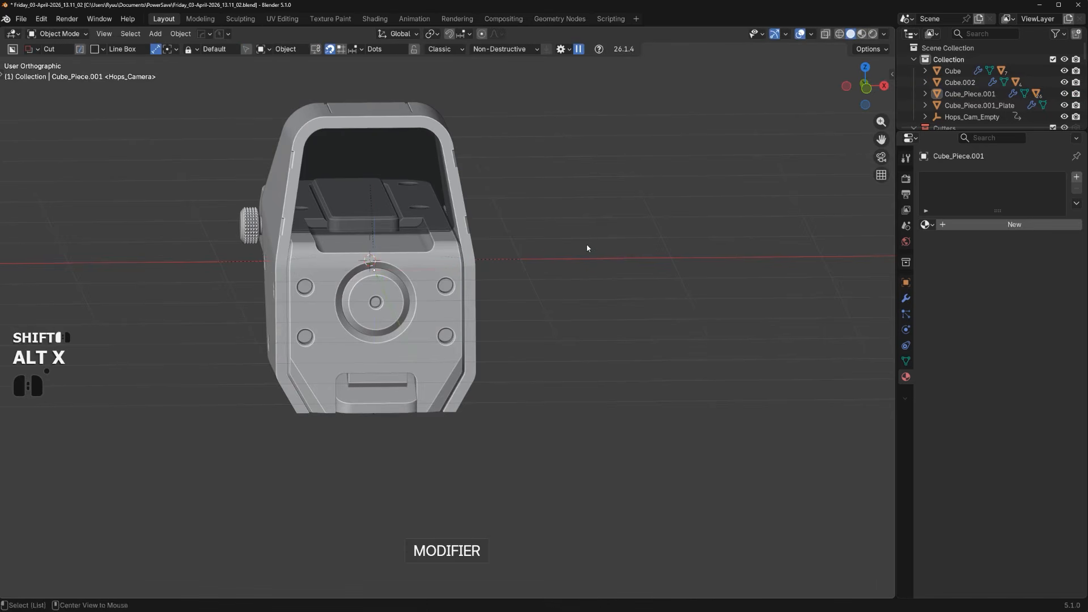
Duplicate the rear side hatchcoupler to a spot in front of the sight and rotate the copy 90° about Z
middle_click_drag(588, 247, 494, 252, "alt")
middle_click_drag(463, 294, 391, 317, "alt")
scroll(379, 315, "up", 2)
middle_click_drag(320, 276, 508, 321, "shift")
left_click(484, 305)
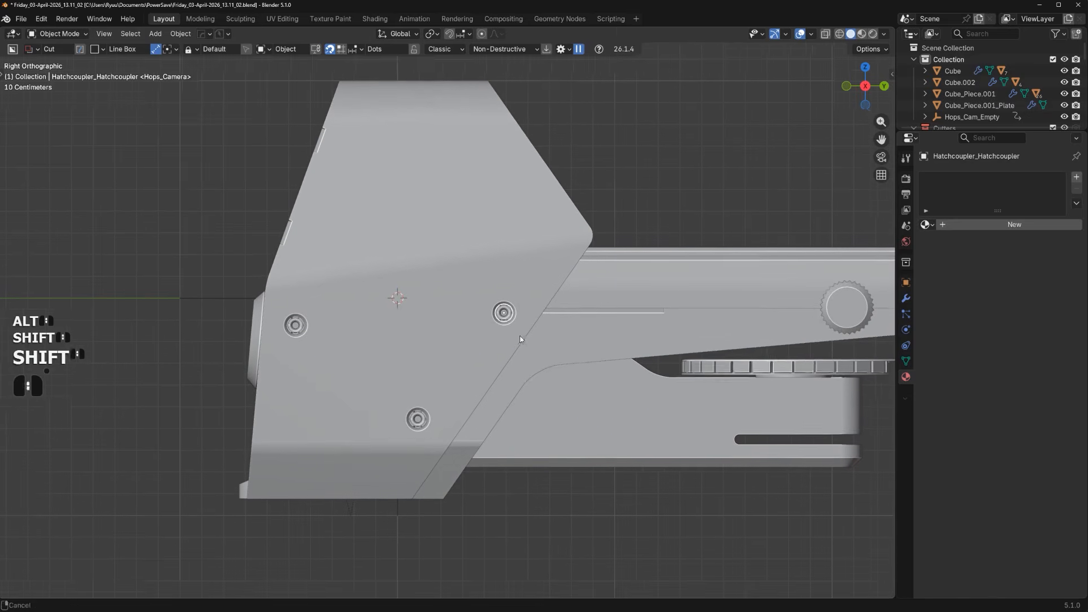
key("shift+d")
left_click(229, 341)
mouse_move(229, 341)
middle_mouse_down("alt")
mouse_move(279, 422)
mouse_move(433, 349)
middle_mouse_up("alt")
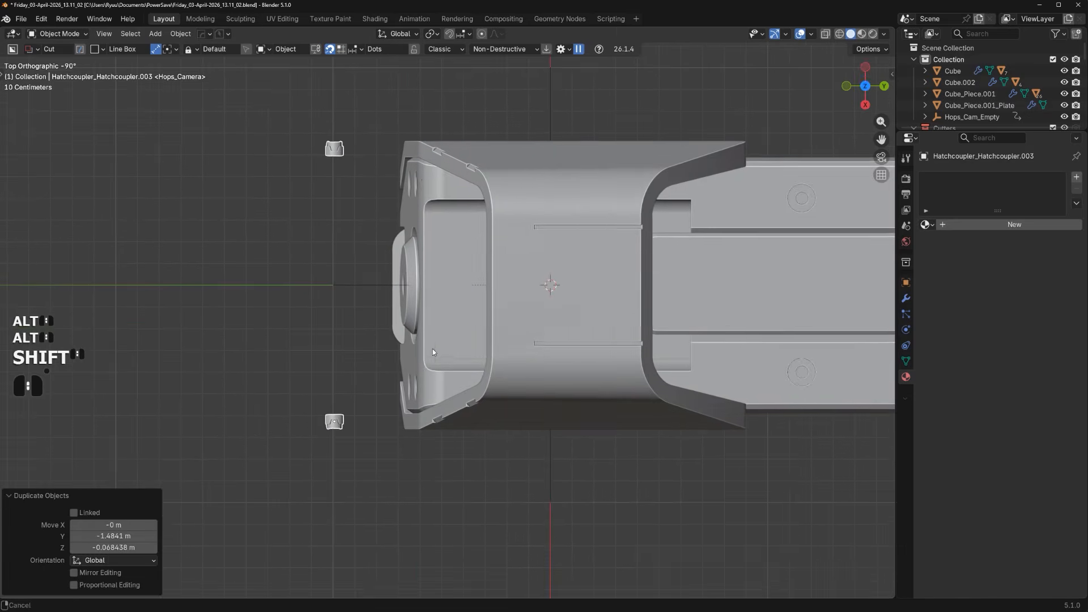
key("r")
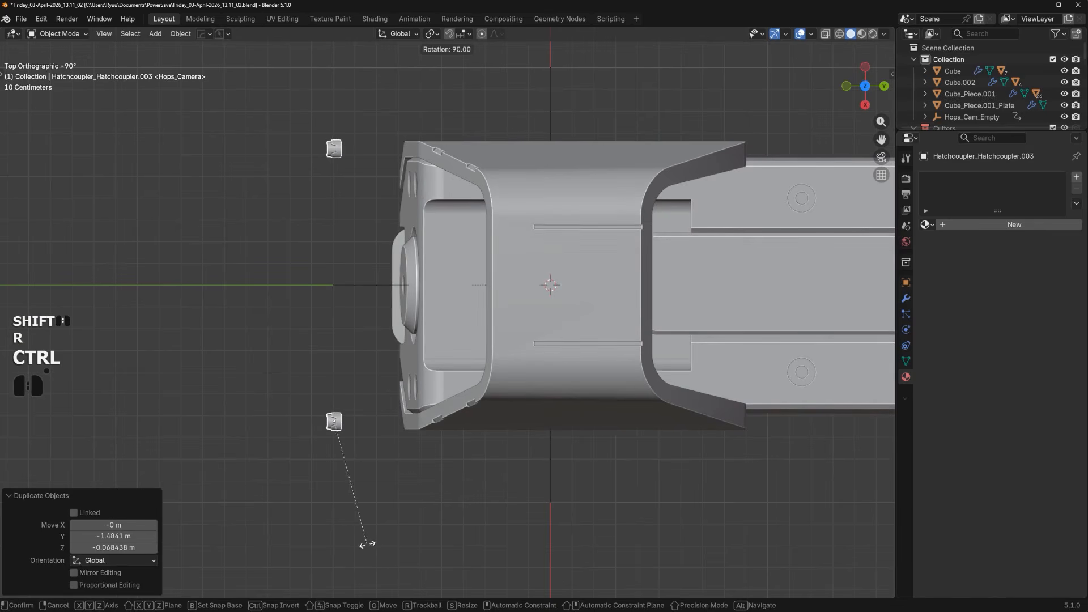
left_click(367, 532, "ctrl")
Scale the front hatchcoupler copy to 1.399 and align it with the upper screw hole of the front plate
middle_click_drag(368, 522, 583, 507, "alt")
scroll(530, 406, "up", 2)
key("s")
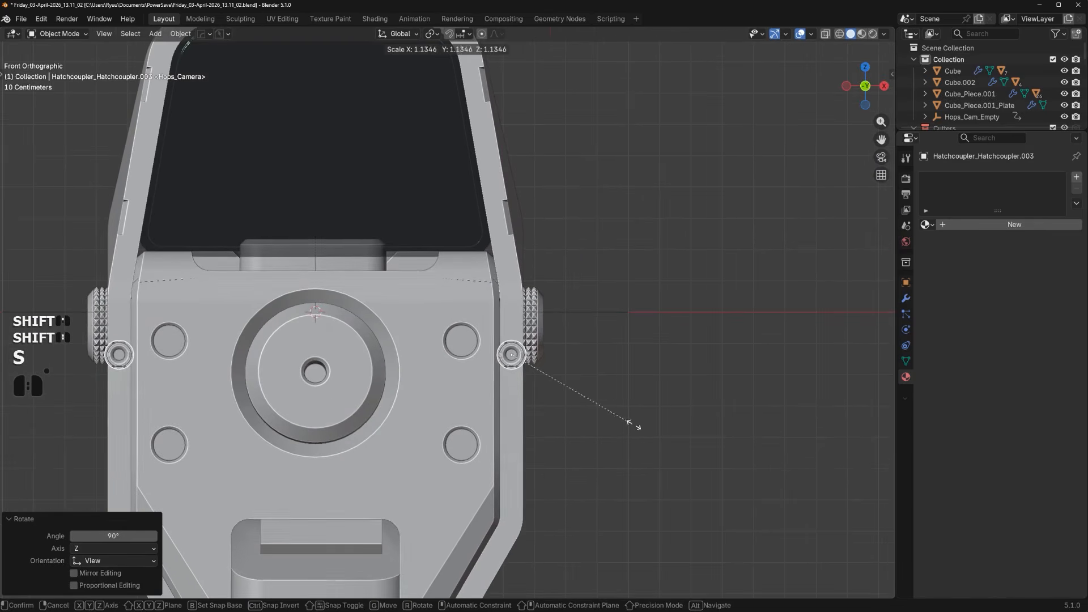
left_click(670, 418)
scroll(651, 417, "up", 2)
key("g")
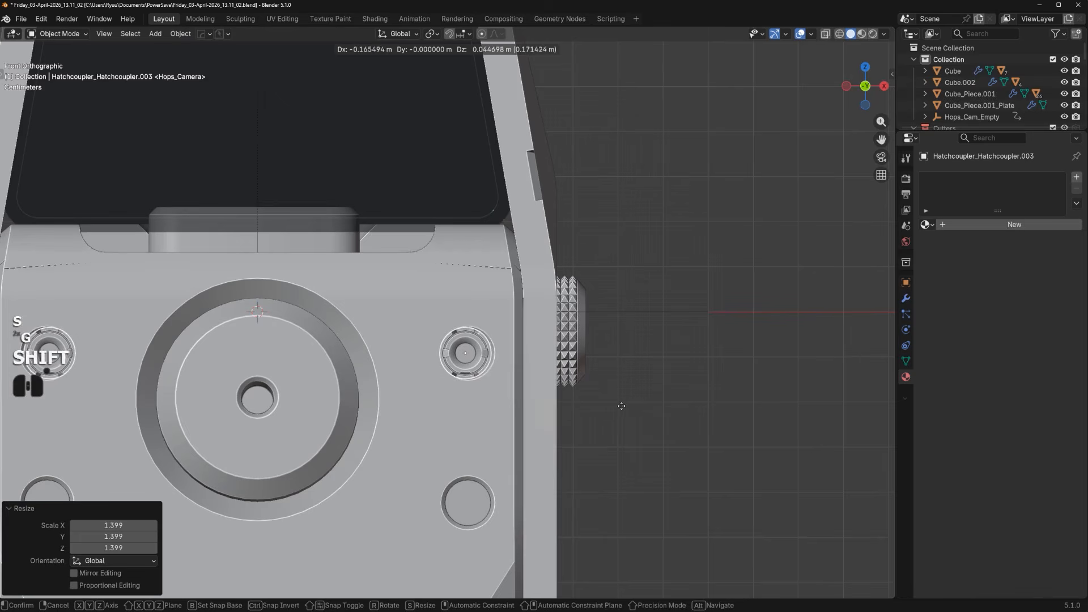
left_click(651, 406)
Scale the front hatchcoupler to 0.838 and centre it in the upper screw hole by moving it -0.003442 m in X
scroll(655, 405, "up", 2)
key("s")
left_click(675, 422)
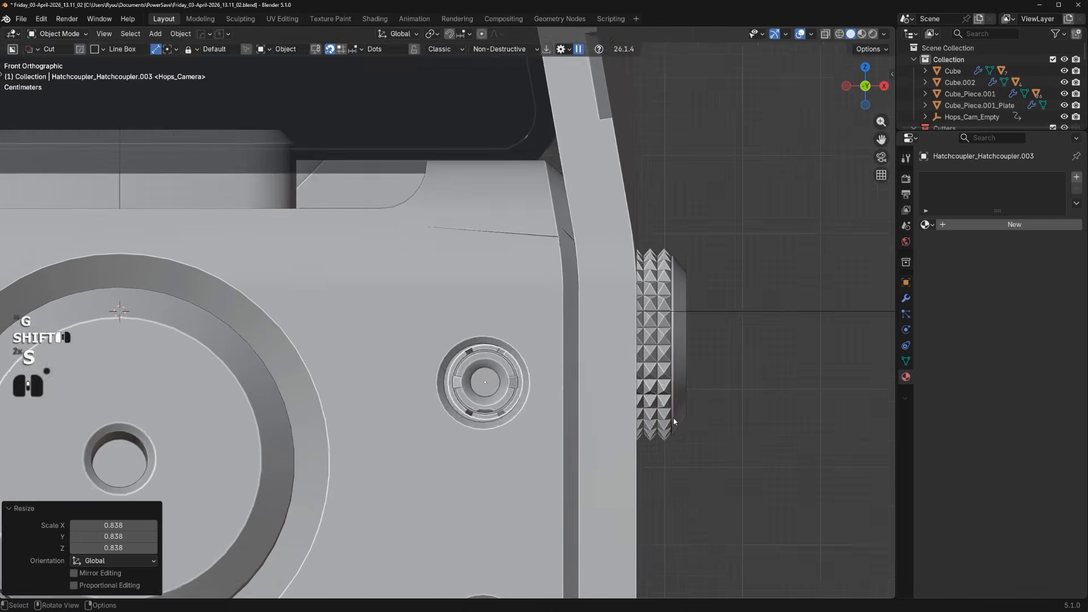
scroll(663, 425, "up", 3)
key("g")
left_click(613, 434, "shift")
Move the front hatchcoupler 0.41437 m along Y to seat it in the upper screw hole
scroll(584, 426, "down", 4)
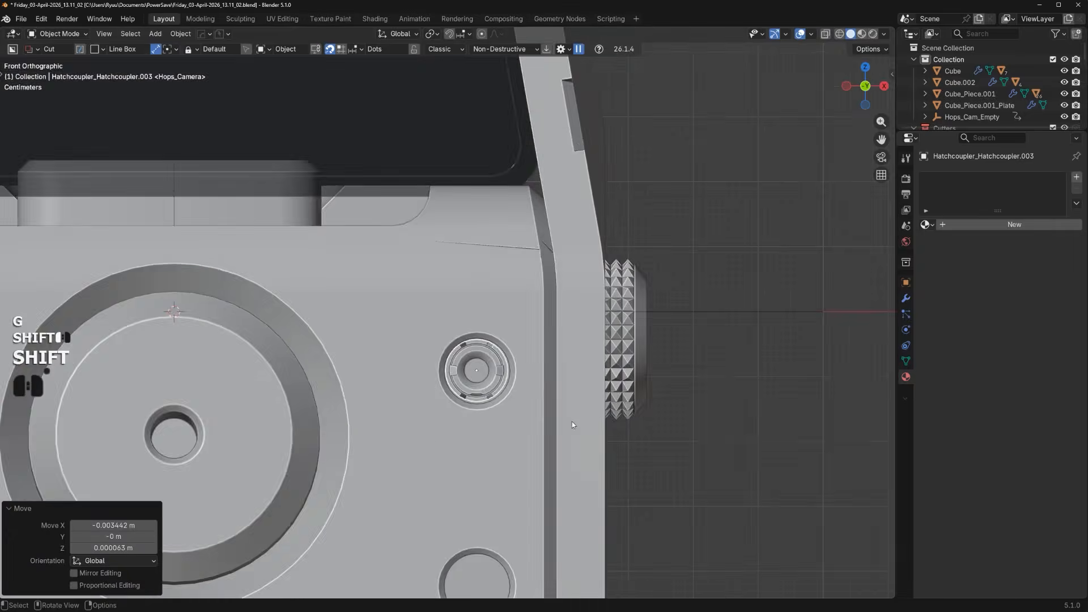
middle_click_drag(572, 425, 651, 430)
key("g")
key("y")
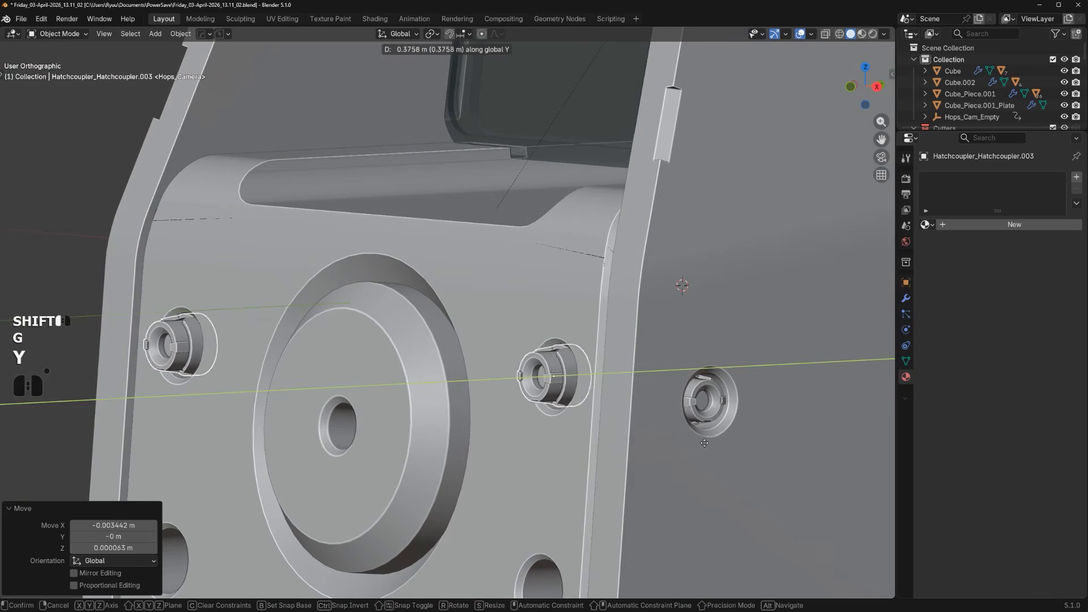
left_click(721, 447)
Make a linked duplicate of the front hatchcoupler -0.33201 m lower in Z, over the front plate's lower screw hole
middle_click_drag(721, 447, 618, 360, "alt")
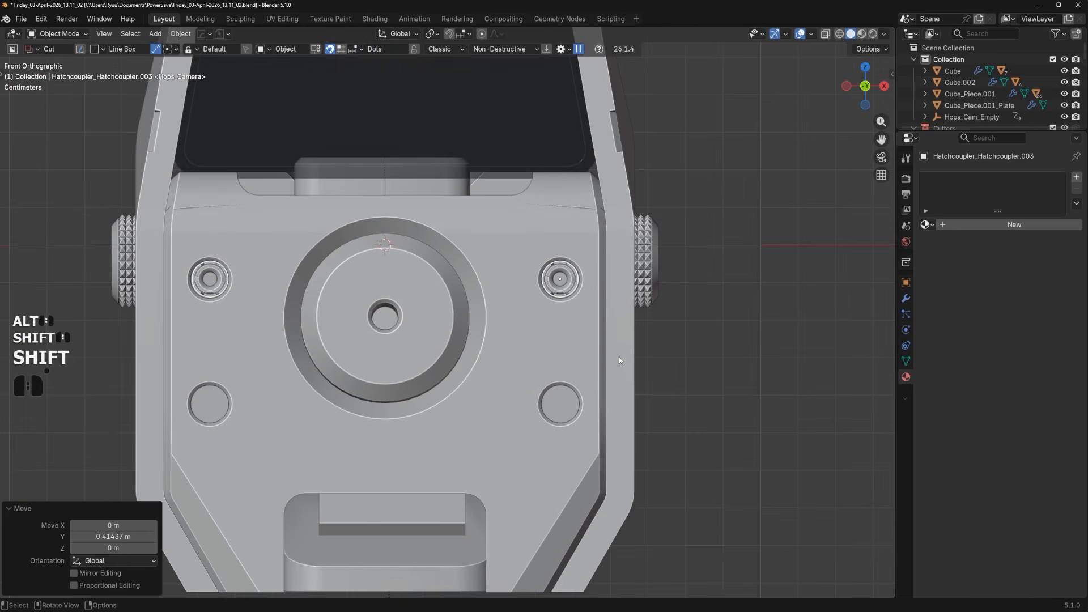
key("alt+d")
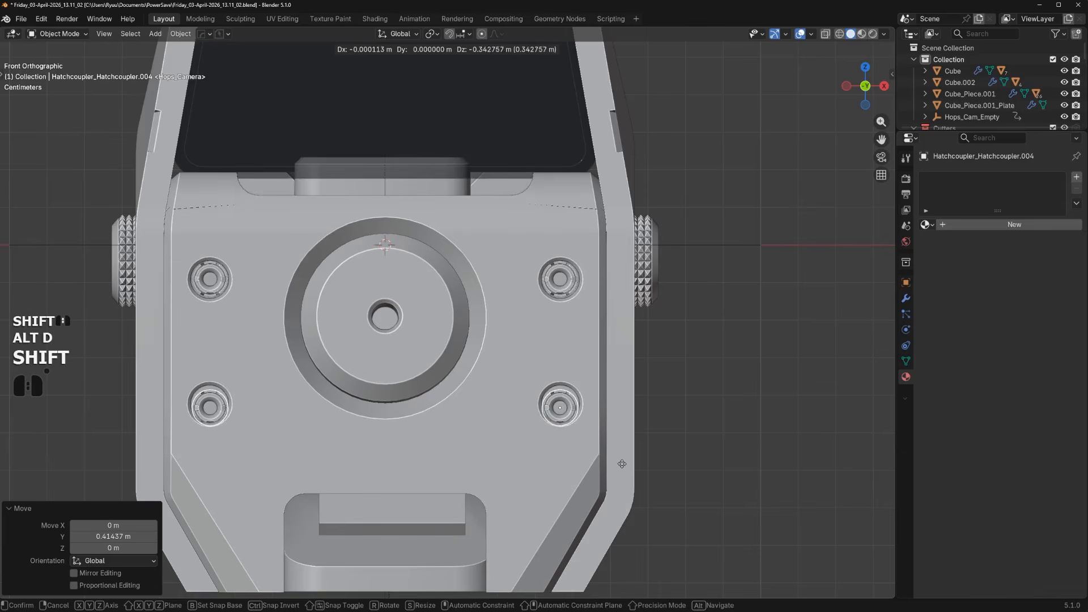
left_click(622, 429)
Adjust the lower front hatchcoupler's depth by moving it -0.030002 m along Y
middle_click_drag(623, 427, 544, 432, "alt")
key("g")
key("y")
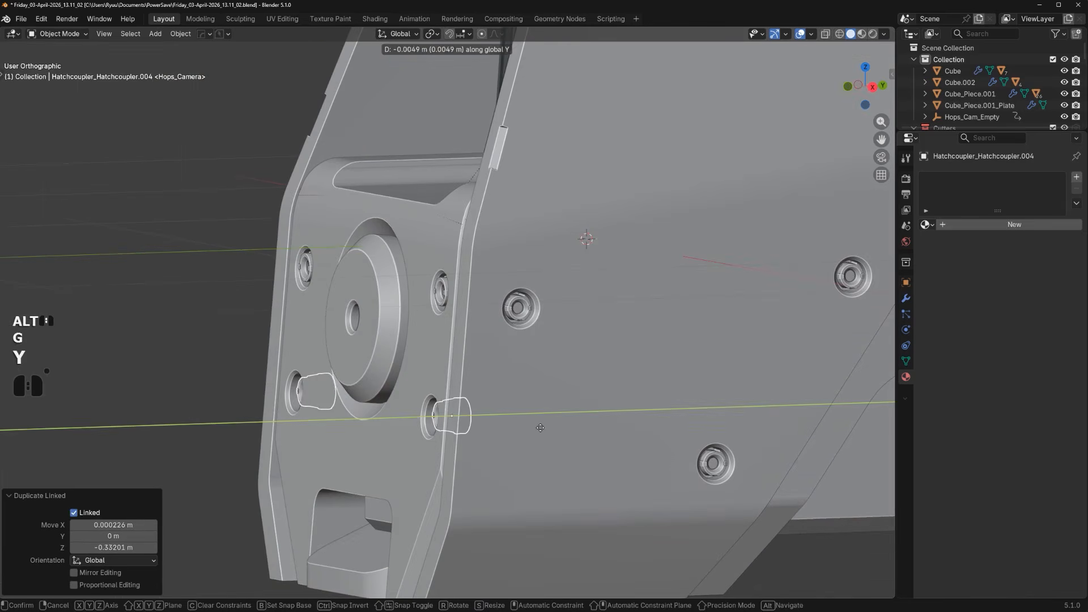
left_click(488, 419, "shift")
scroll(487, 406, "down", 3)
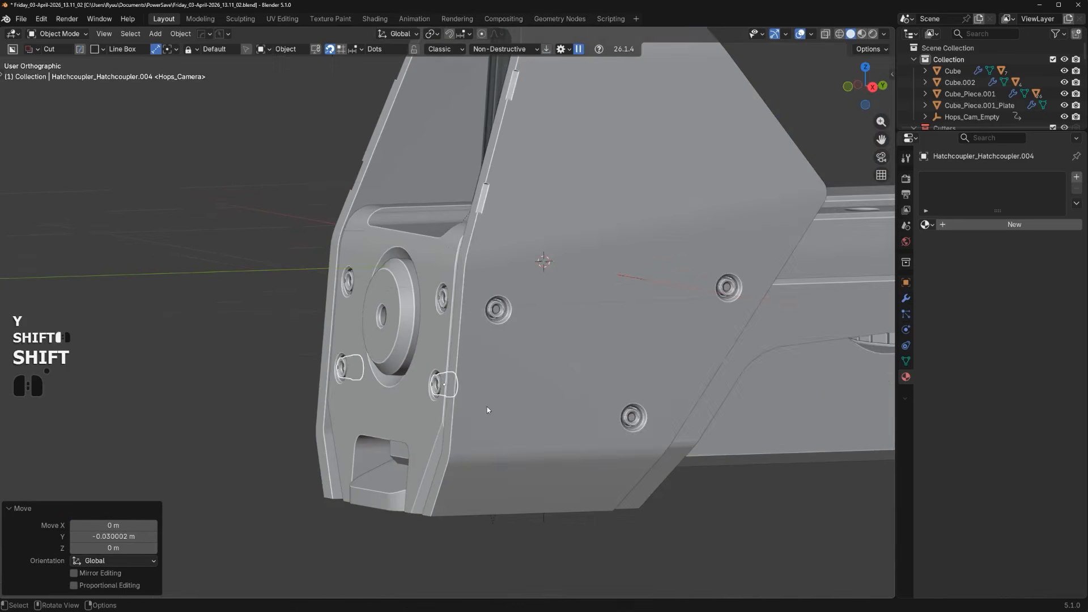
Open the rounded block in the front plate's bottom recess for mesh editing and pick an edge on it
scroll(575, 395, "down", 2)
middle_click_drag(488, 406, 550, 315, "alt")
left_click(575, 393)
scroll(575, 381, "up", 2)
scroll(576, 369, "down", 1)
scroll(519, 321, "up", 4)
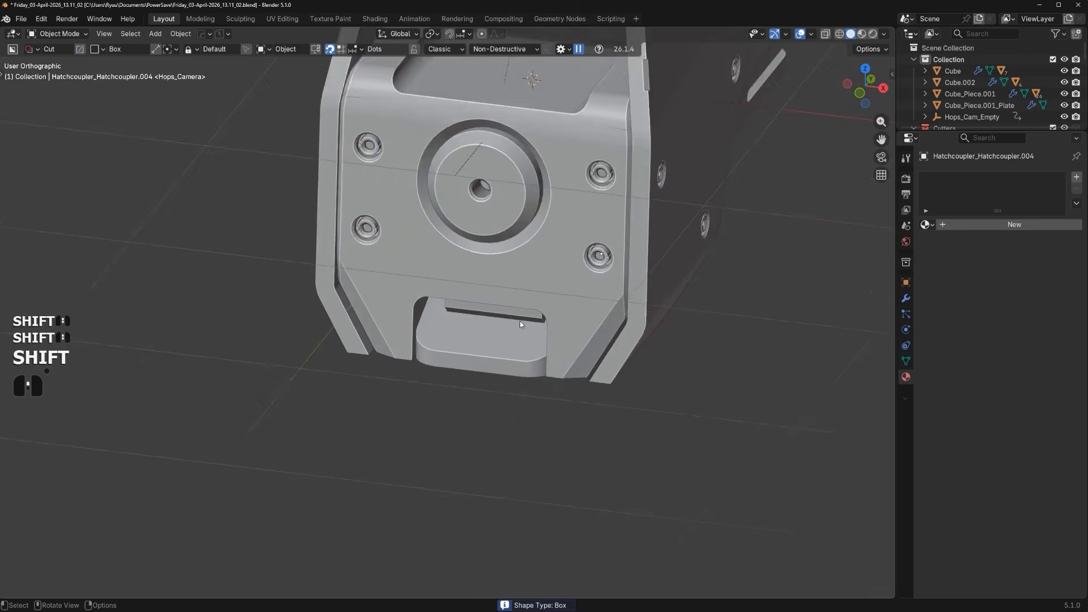
left_click(522, 364)
key("Tab")
left_click(571, 396, "alt")
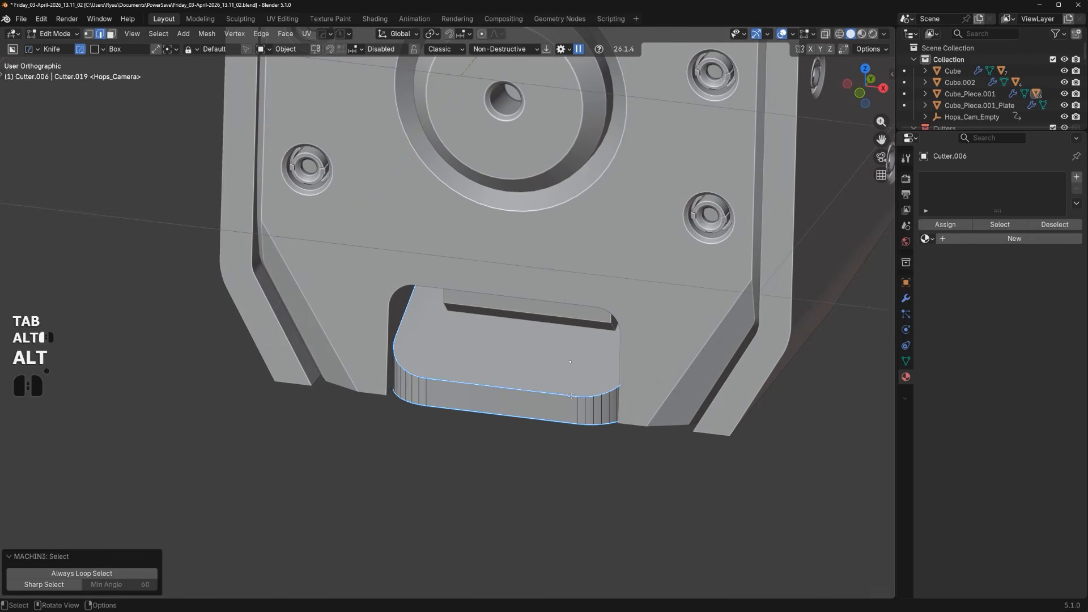
scroll(630, 371, "down", 1)
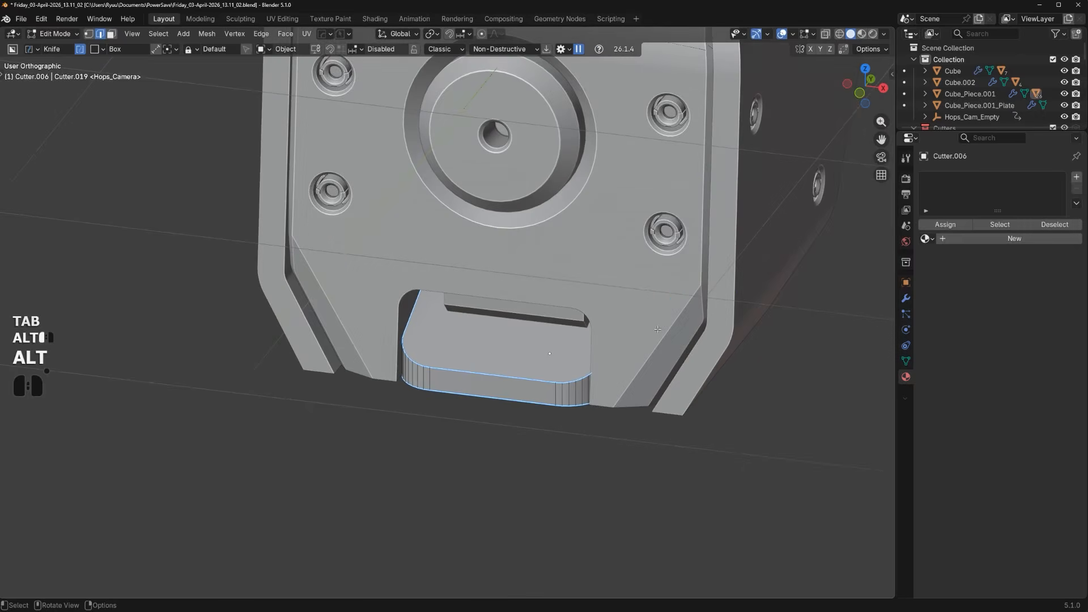
Isolate the block and bevel the crease edge across its sloped top with a 0.0408 m width and 6 segments
key("slash")
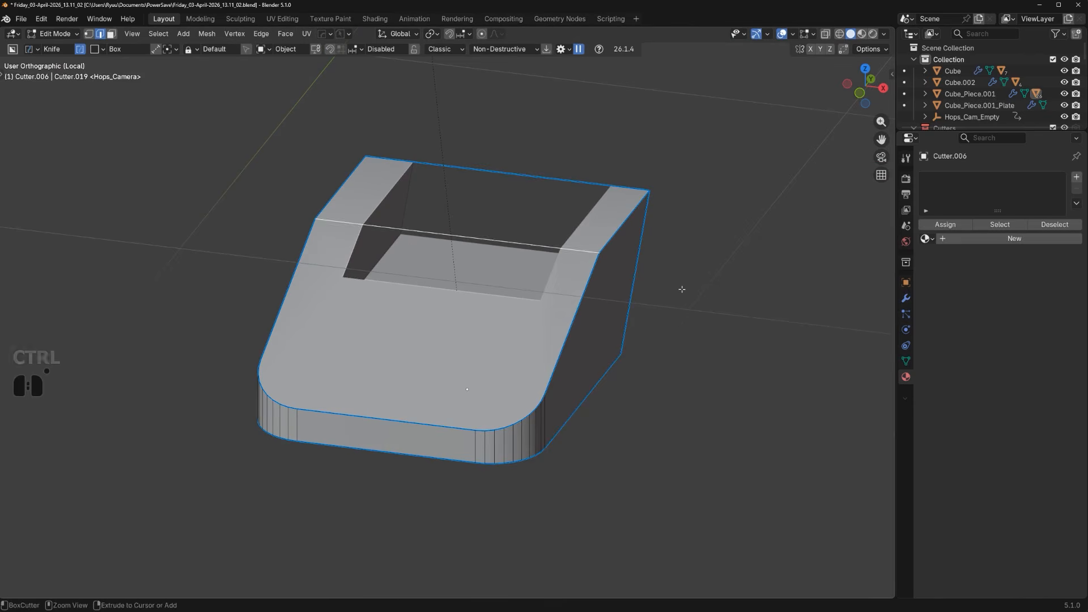
key("ctrl+b")
left_click(731, 290)
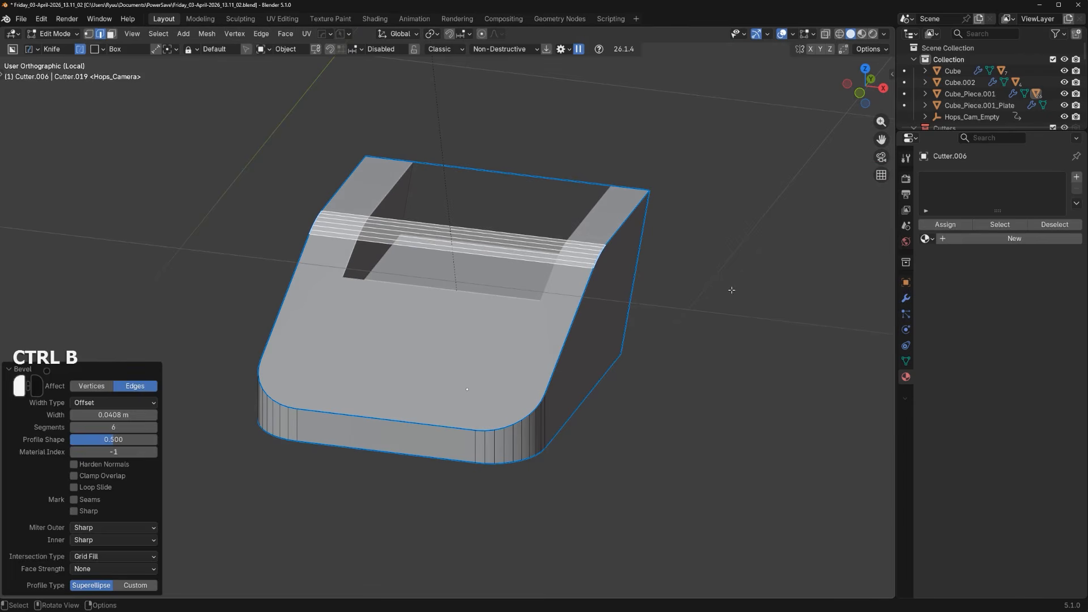
Select the outer rim edges around the recess block's sloped top and bevel them with a 0.019 m width and 1 segment
left_click(622, 219)
left_click(570, 329, "ctrl")
left_click(429, 412, "ctrl")
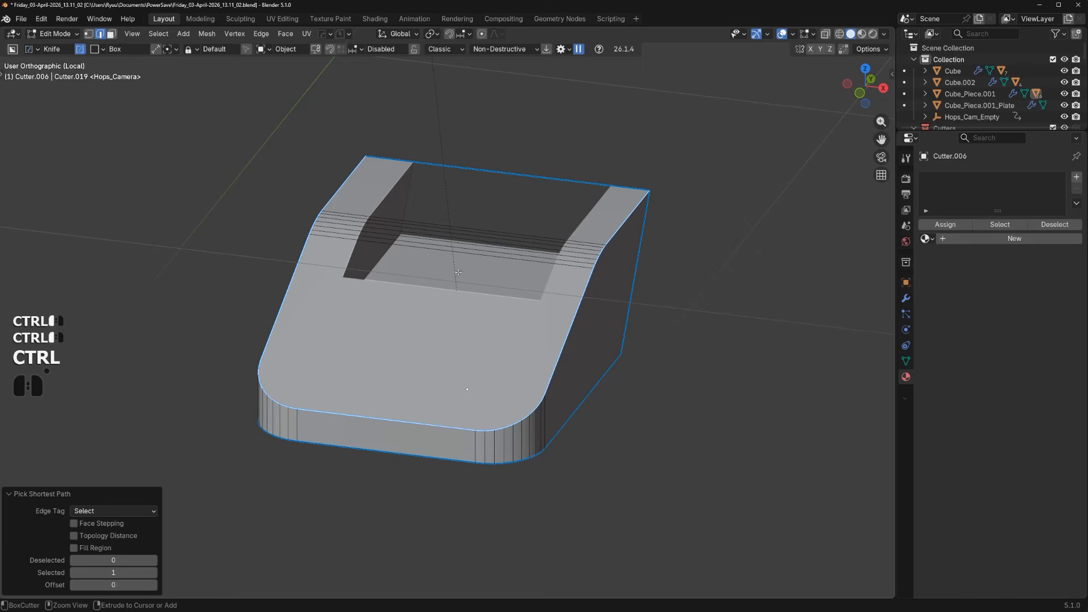
key("ctrl+b")
left_click(553, 399, "shift")
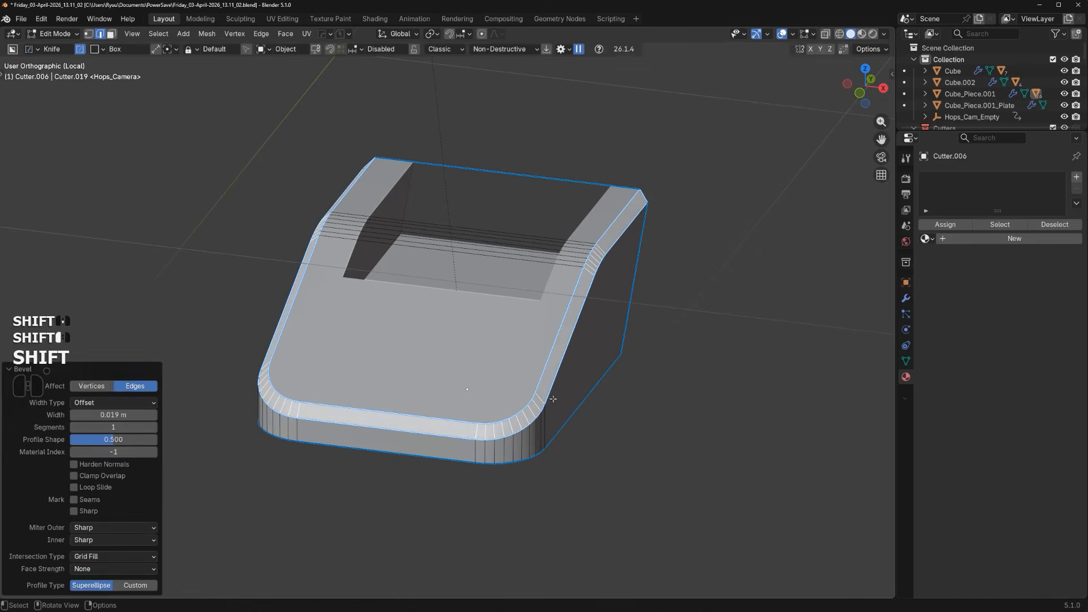
Undo the block's rim bevel and bevel the same edges again with a 0.0116 m width and 1 segment
key("Tab")
key("KP_Divide")
key("ctrl+z")
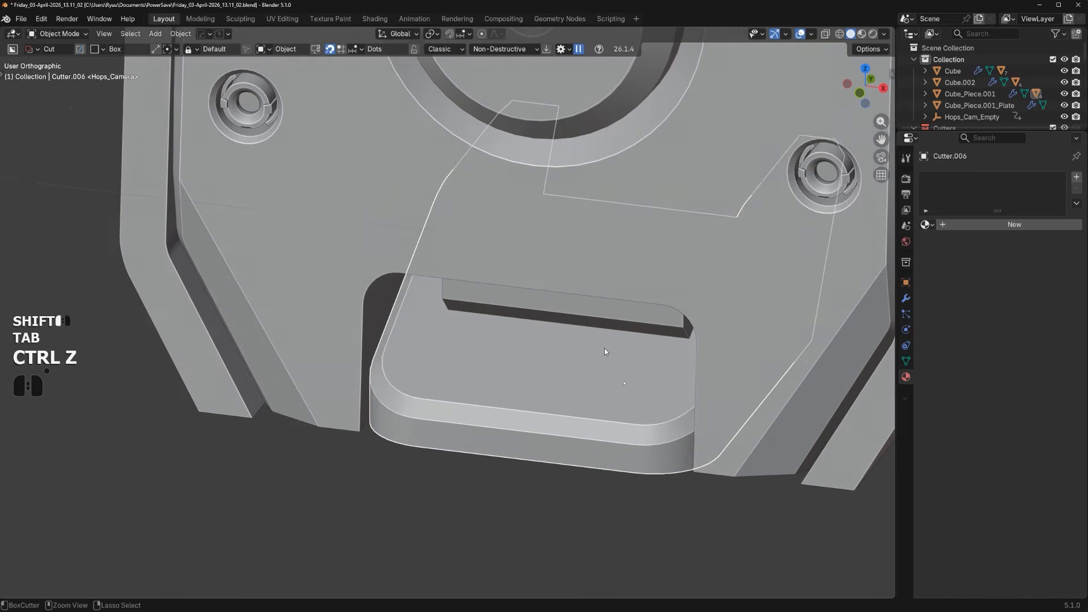
key("ctrl+n")
key("ctrl+b")
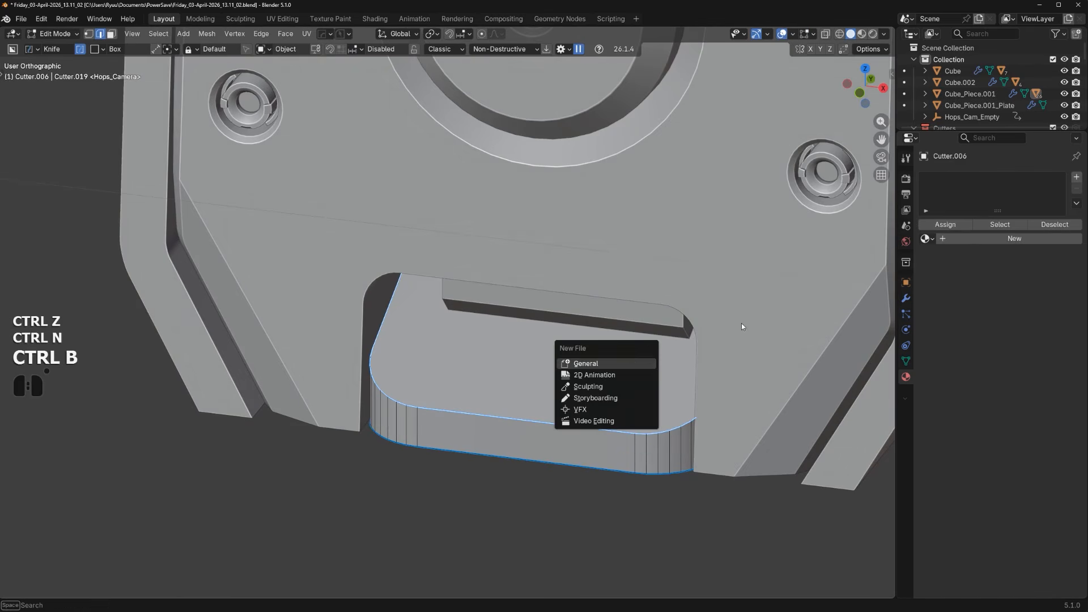
key("ctrl+b")
left_click(625, 449, "shift")
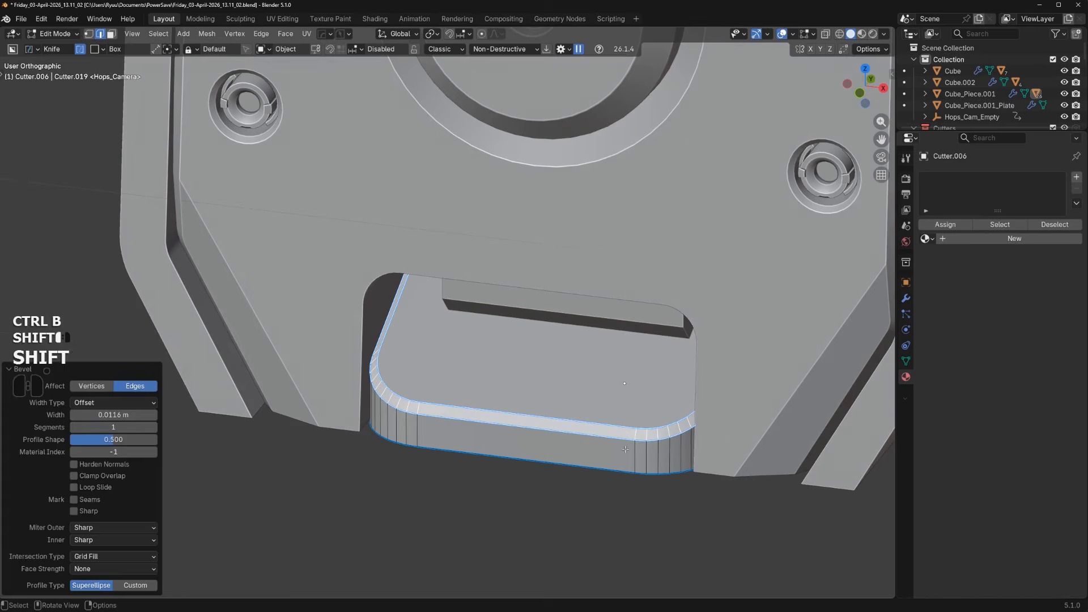
key("Tab")
Examine the beveled recess block from the front and the sight's lower housing in side view
scroll(625, 448, "down", 4)
middle_click_drag(640, 244, 621, 280, "alt")
scroll(621, 280, "up", 1)
middle_click_drag(532, 297, 402, 353, "shift")
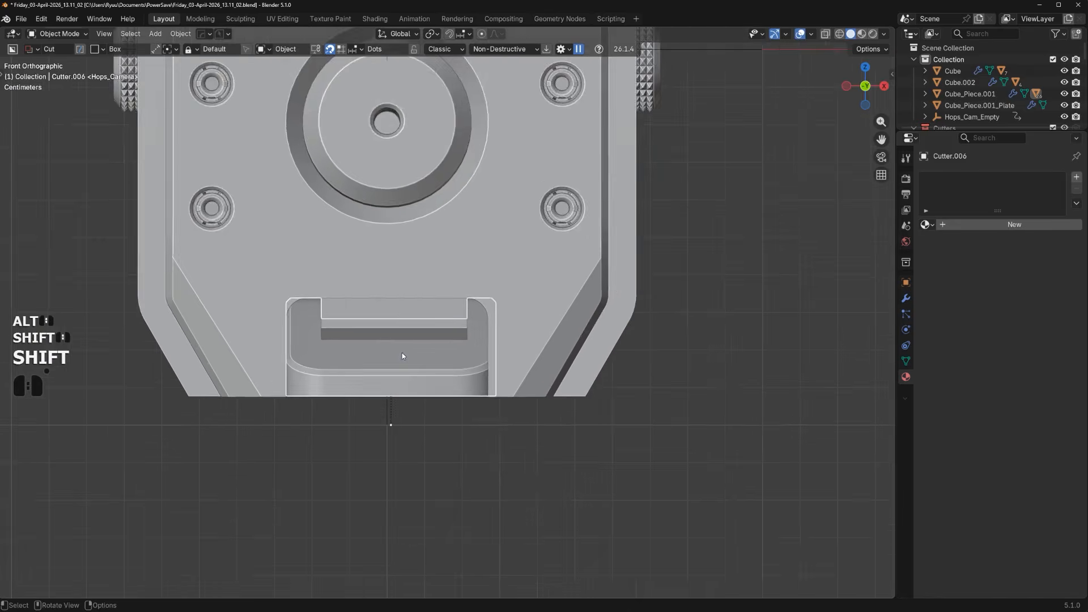
scroll(402, 356, "up", 2)
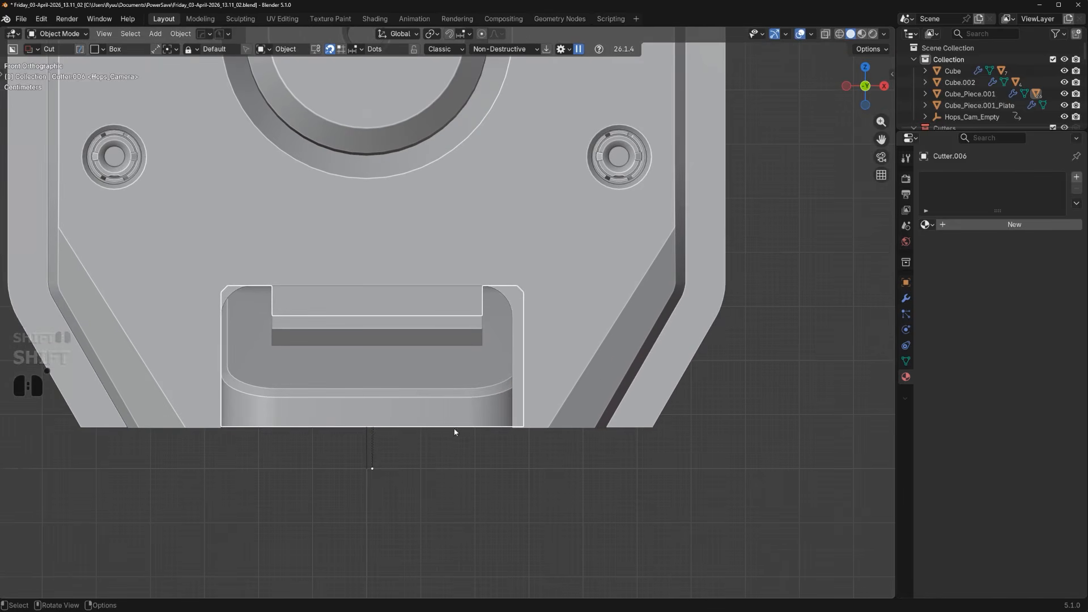
scroll(454, 432, "down", 5)
scroll(490, 416, "up", 1)
middle_click_drag(499, 380, 468, 379, "shift")
scroll(498, 381, "up", 2)
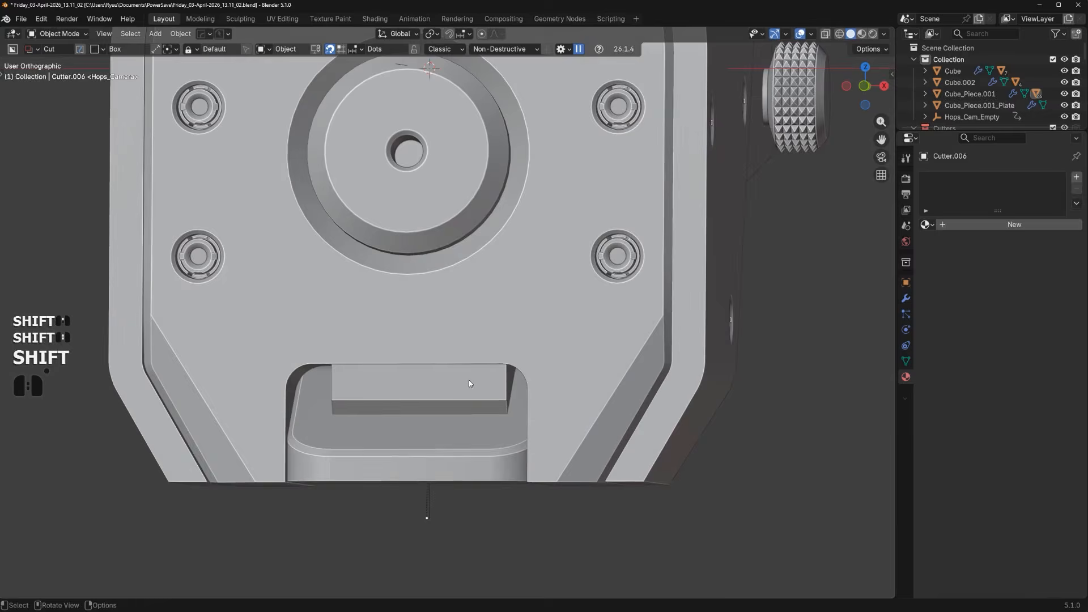
left_click(468, 379)
scroll(468, 379, "down", 5)
middle_click_drag(493, 317, 537, 320, "alt")
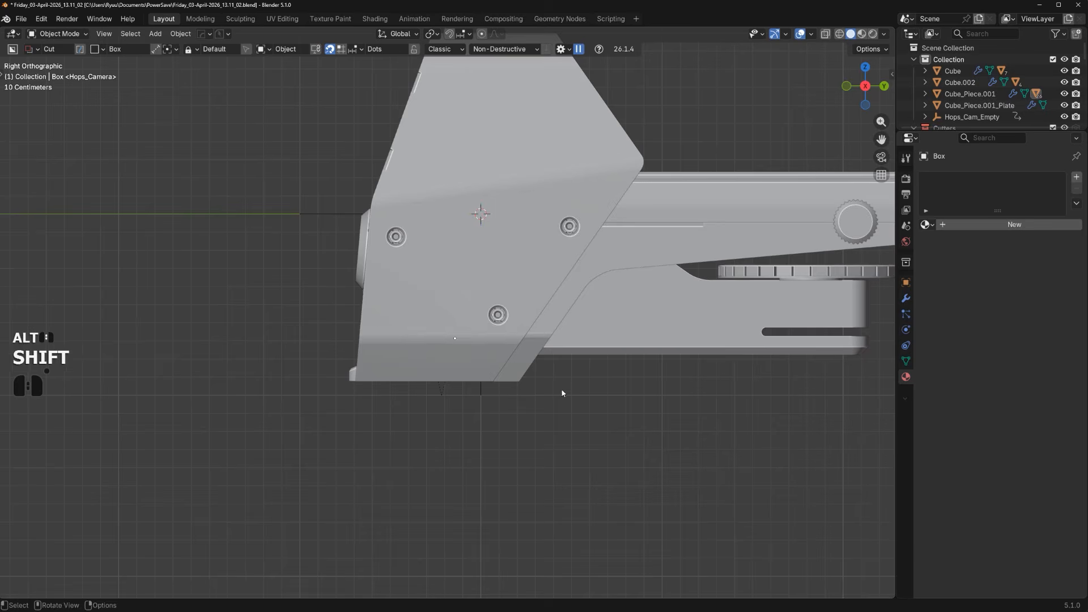
Bevel the lower rear corner edge of Cube_Piece.001 with a width of about 0.0591 m and 7 segments
middle_click_drag(561, 391, 467, 356)
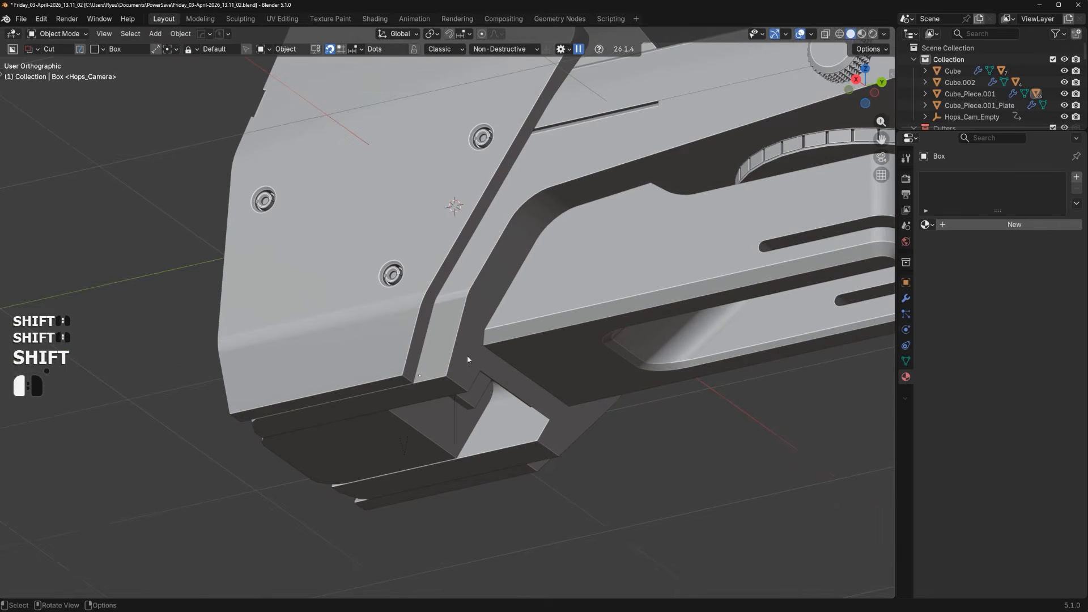
left_click(467, 355)
key("Tab")
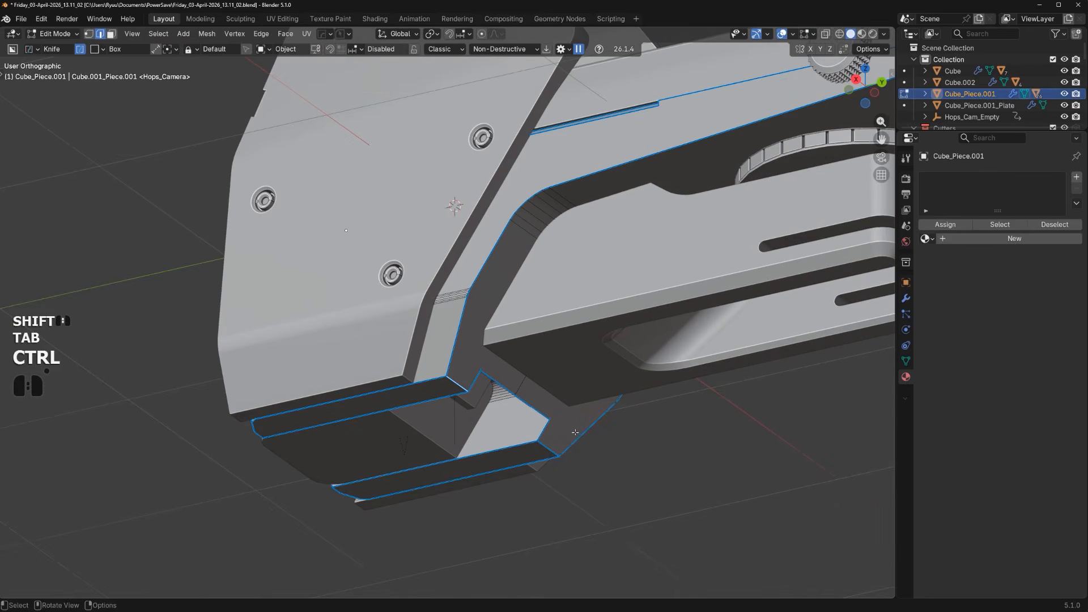
key("ctrl+b")
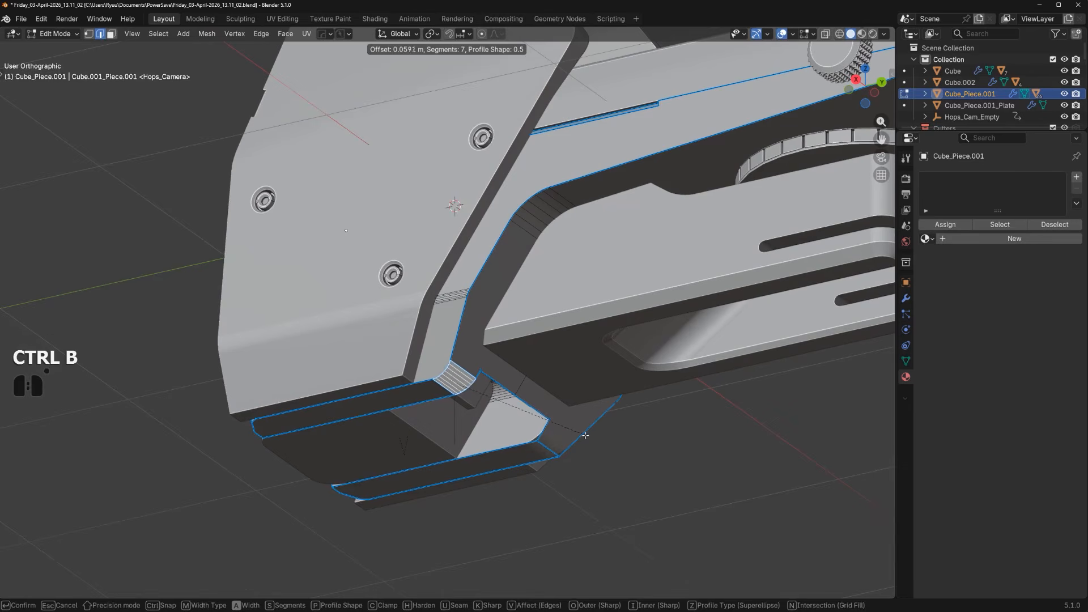
left_click(586, 435)
key("Tab")
scroll(580, 318, "down", 1)
middle_click_drag(581, 318, 602, 383, "alt")
scroll(600, 385, "down", 2)
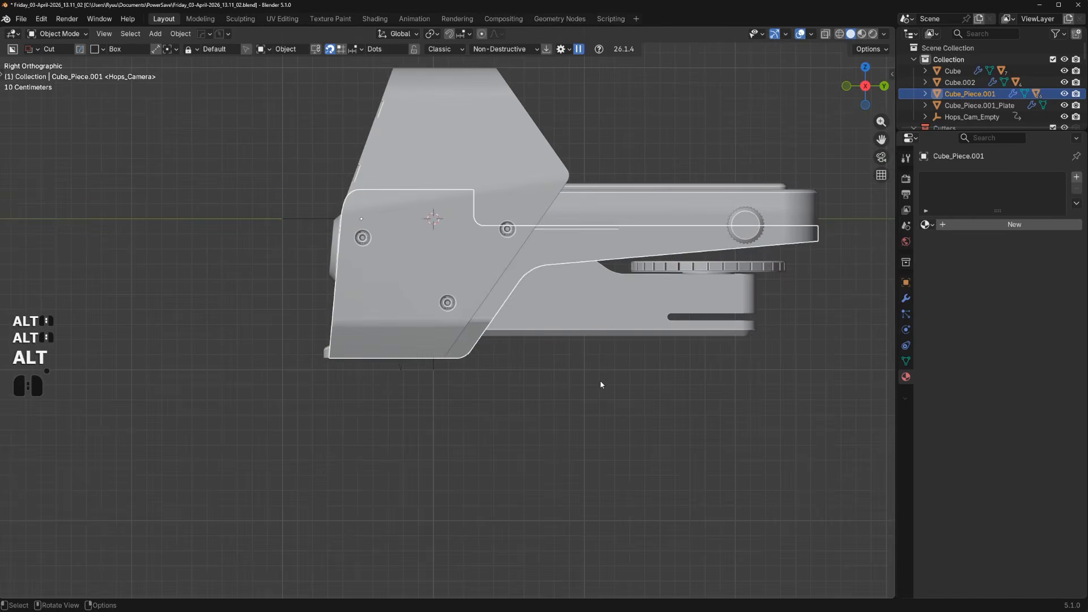
left_click(601, 385)
Select the raised panel on the top deck and draw a narrow box cutter over the rear half of its +X long edge
middle_click_drag(518, 262, 489, 297, "shift")
middle_click_drag(622, 324, 524, 326, "shift")
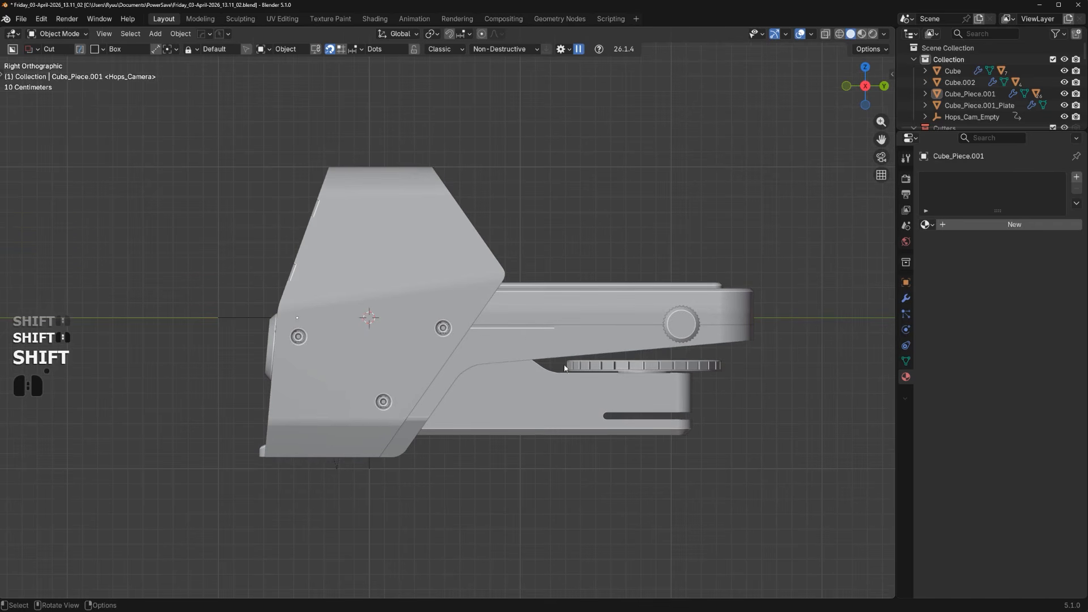
middle_click_drag(564, 368, 484, 320)
key("KP_5")
left_click(488, 338)
key("d")
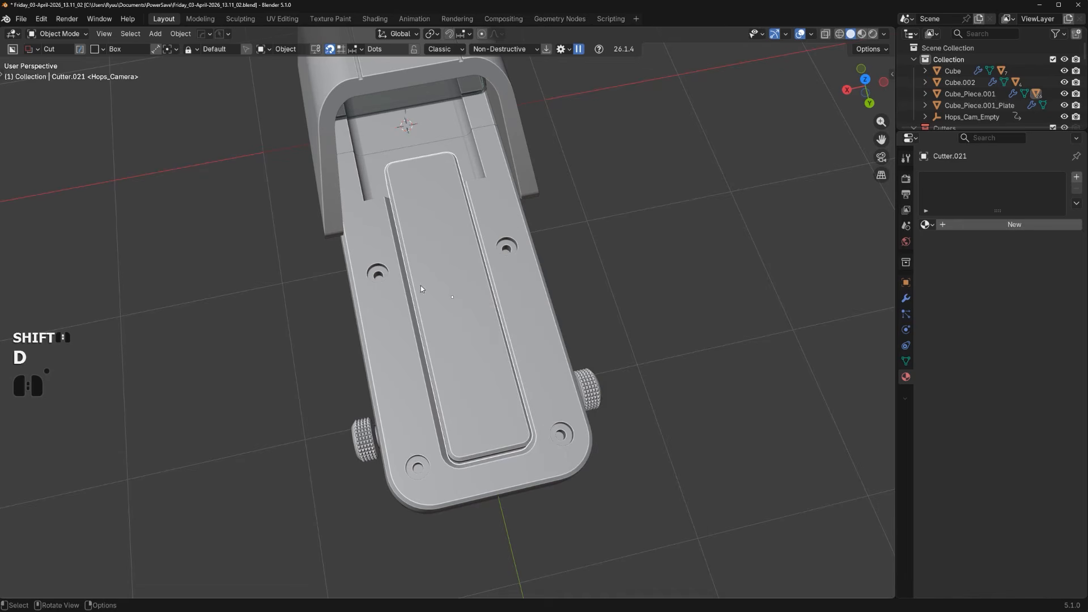
left_click_drag(421, 286, 424, 394)
left_click_drag(430, 431, 429, 431)
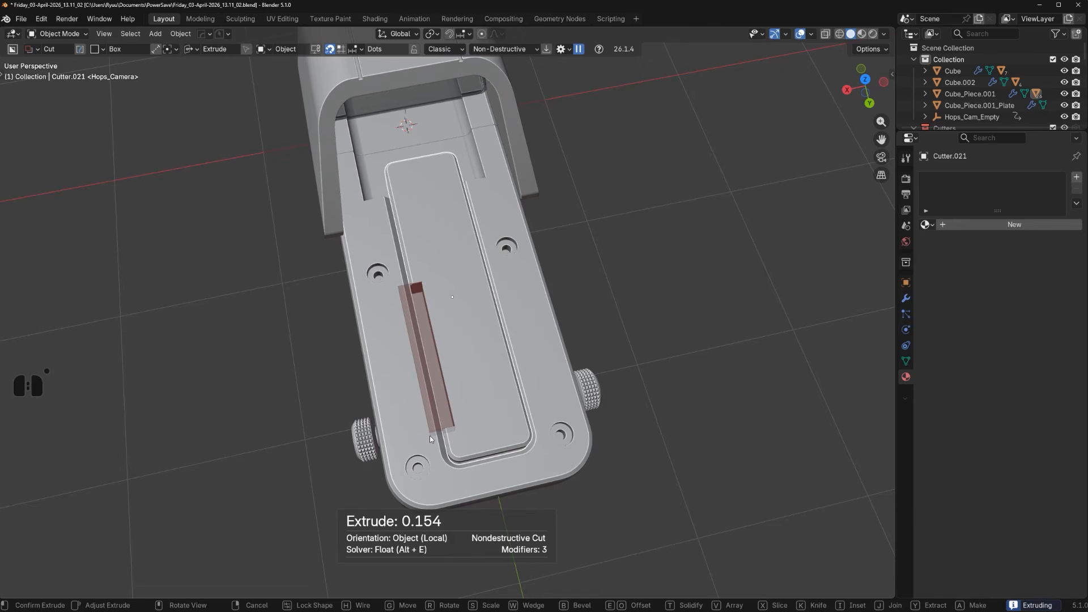
Turn the narrow box cut into an inset with a solidify thickness of about 0.039
key("x")
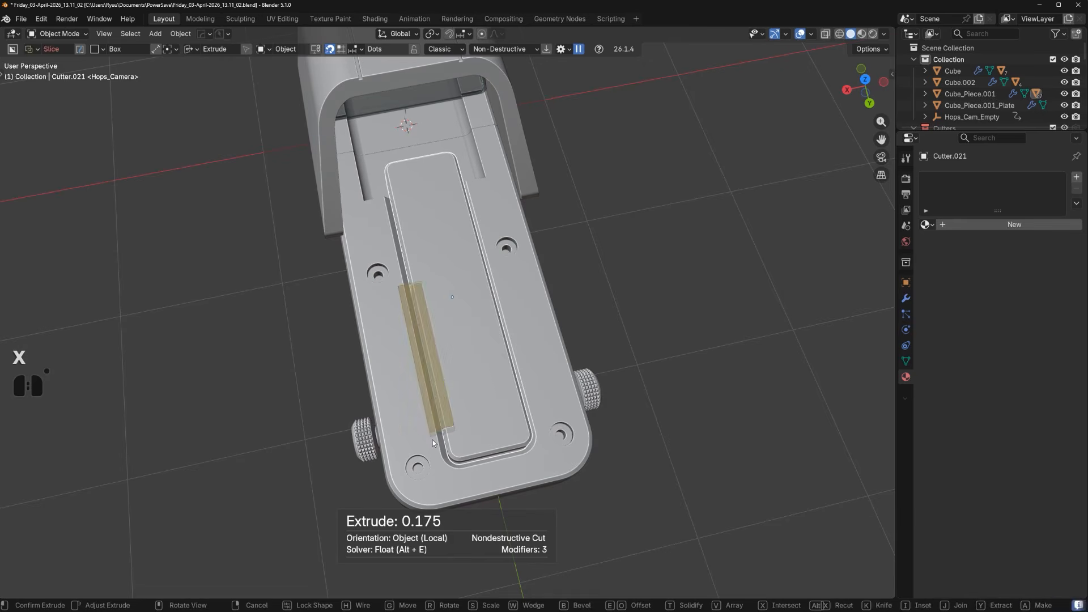
key("x")
key("t")
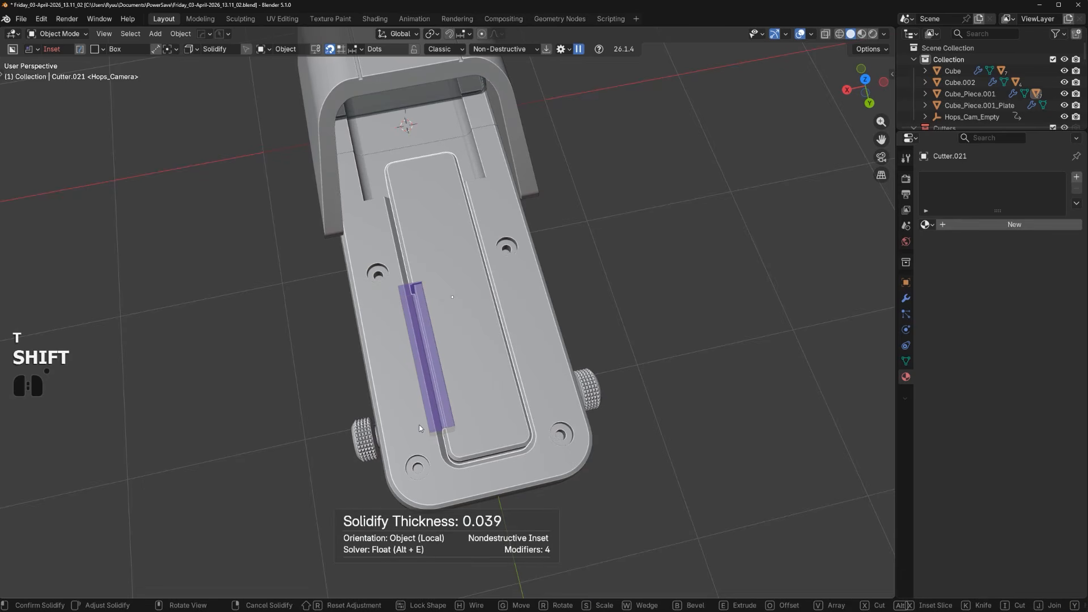
left_click(419, 429)
Mirror the edge inset to the raised panel's opposite side with a modifier mirror across its local Y axis
key("alt+x")
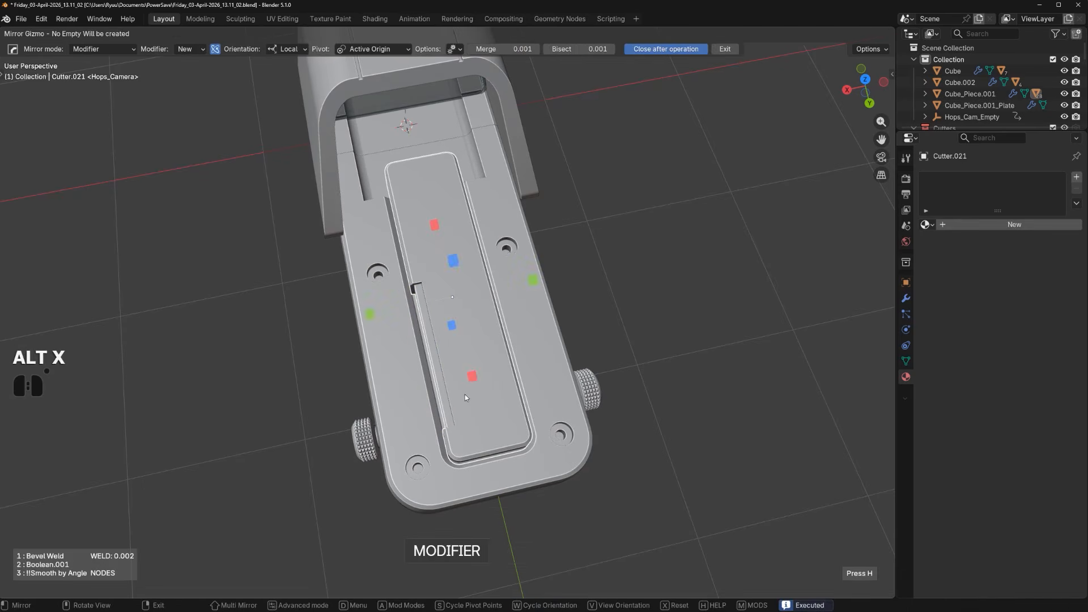
left_click(374, 315)
left_click(614, 281)
middle_click_drag(461, 355, 591, 306)
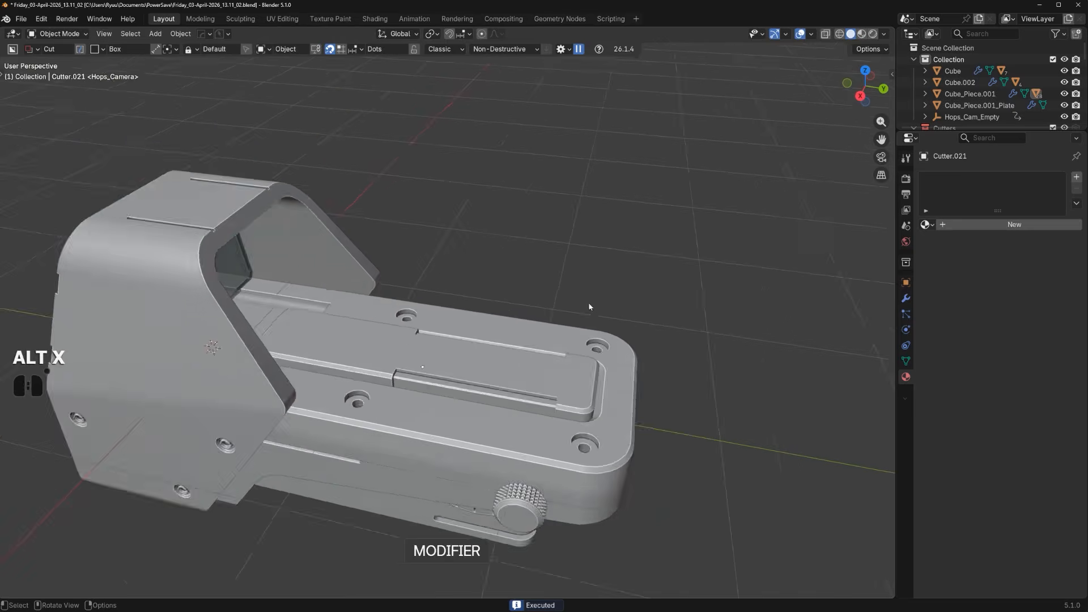
scroll(590, 306, "up", 3)
middle_click_drag(526, 365, 362, 305, "shift")
scroll(198, 159, "down", 3)
scroll(361, 303, "up", 3)
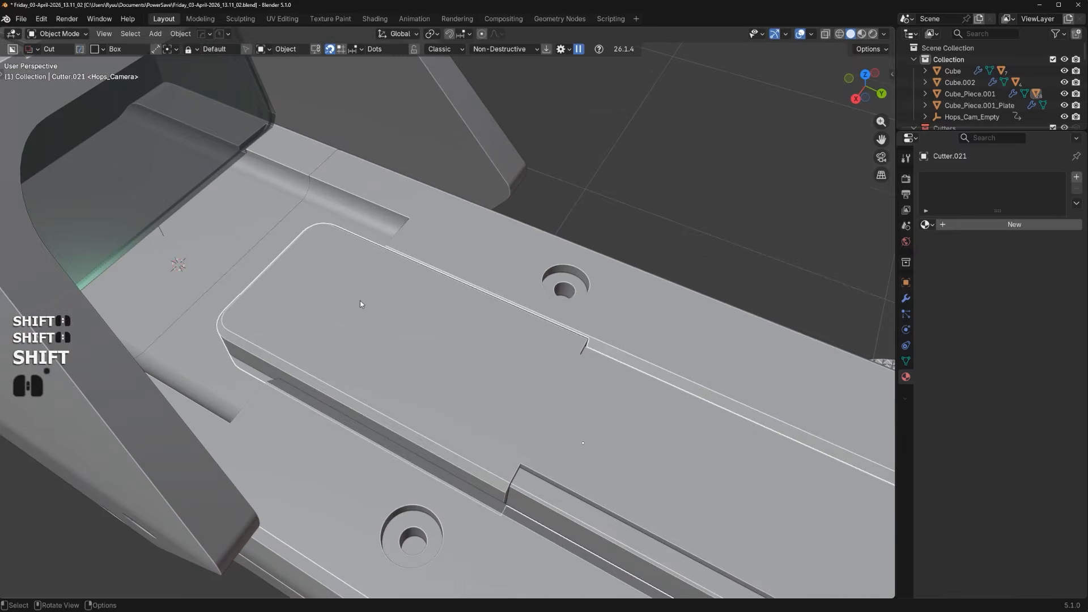
key("d")
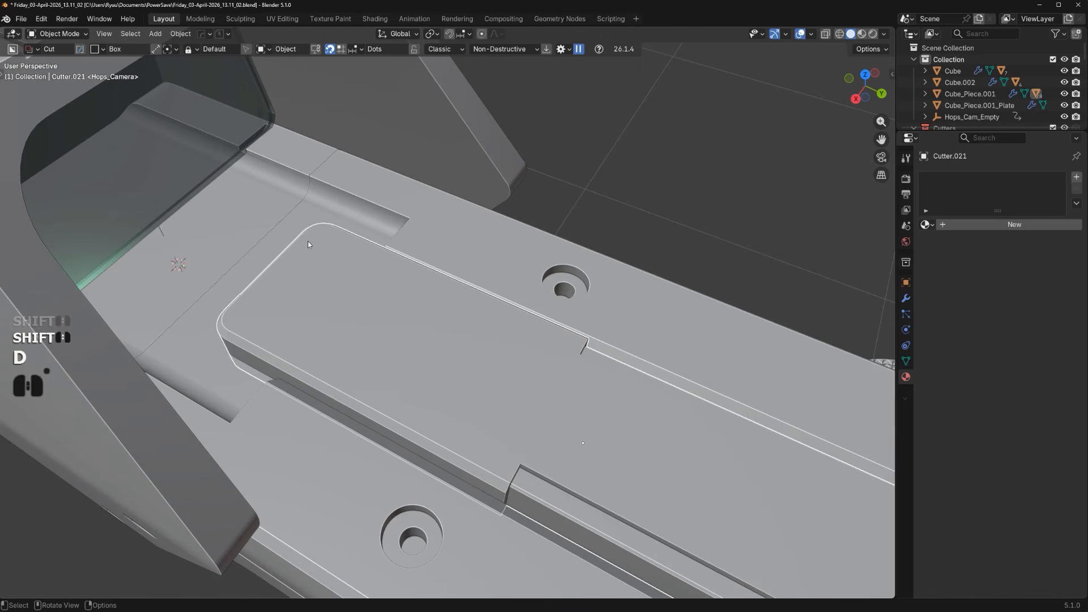
mouse_move(307, 244)
left_mouse_down()
mouse_move(273, 313)
mouse_move(272, 304)
mouse_move(321, 324)
left_mouse_up()
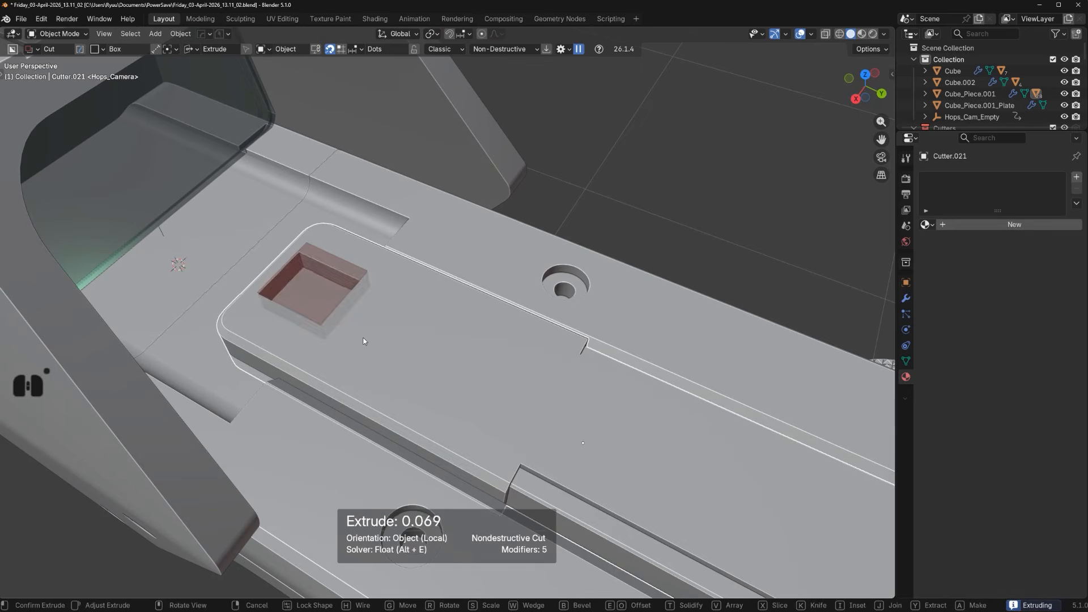
key("Escape")
Cut a rounded rectangle into the raised panel's front end and change its boolean operation to Slash
mouse_move(303, 245)
left_mouse_down()
mouse_move(283, 291)
mouse_move(380, 360)
left_mouse_up()
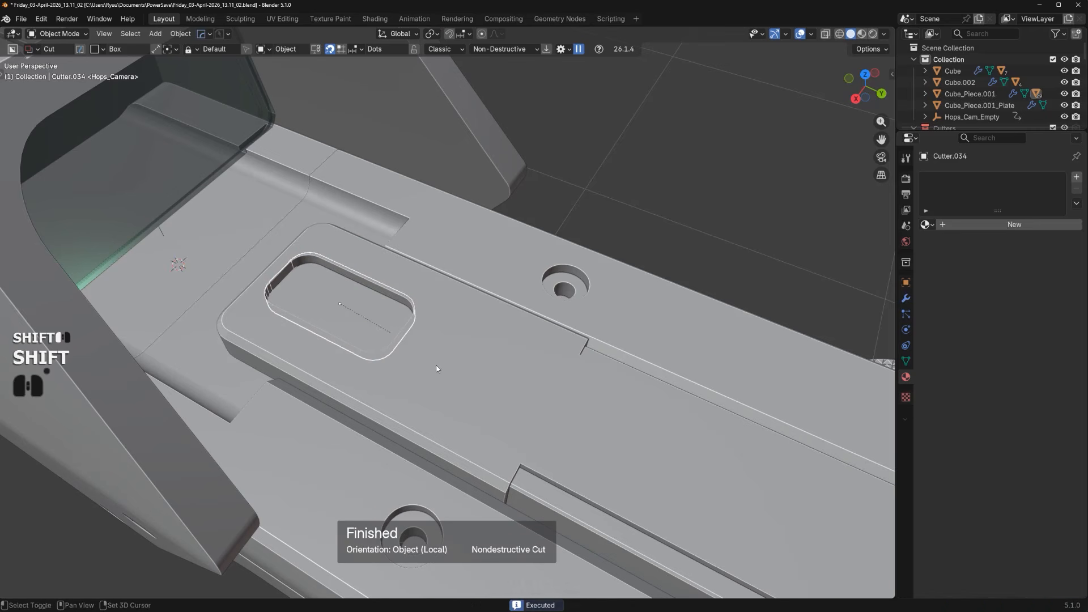
key("shift+q")
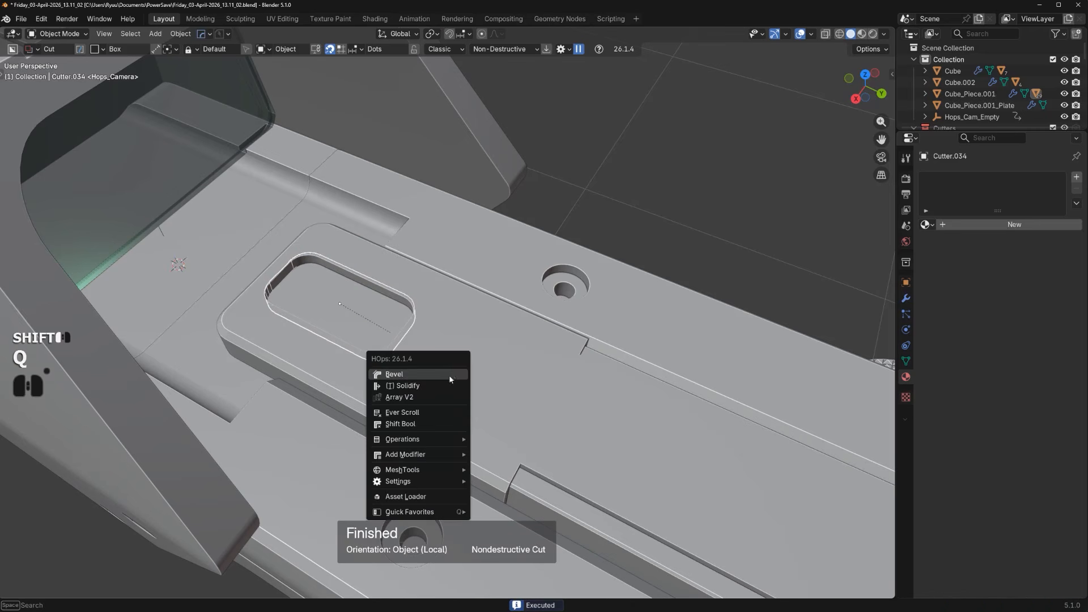
left_click(426, 424)
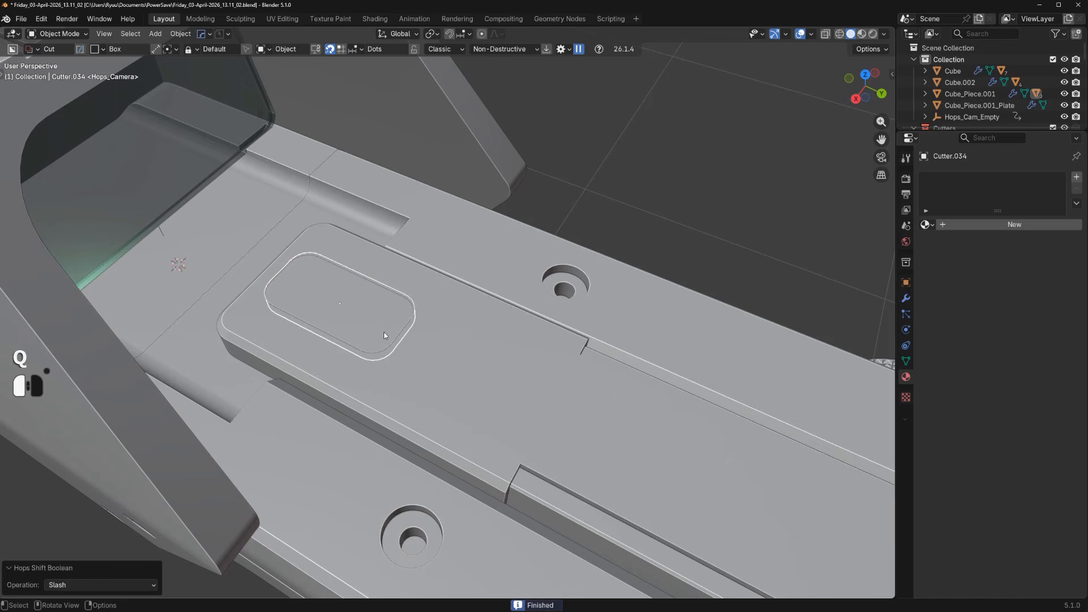
Apply the boolean modifiers on the raised panel and on the sliced rounded piece with Csharp
key("q")
left_click(446, 330, "ctrl")
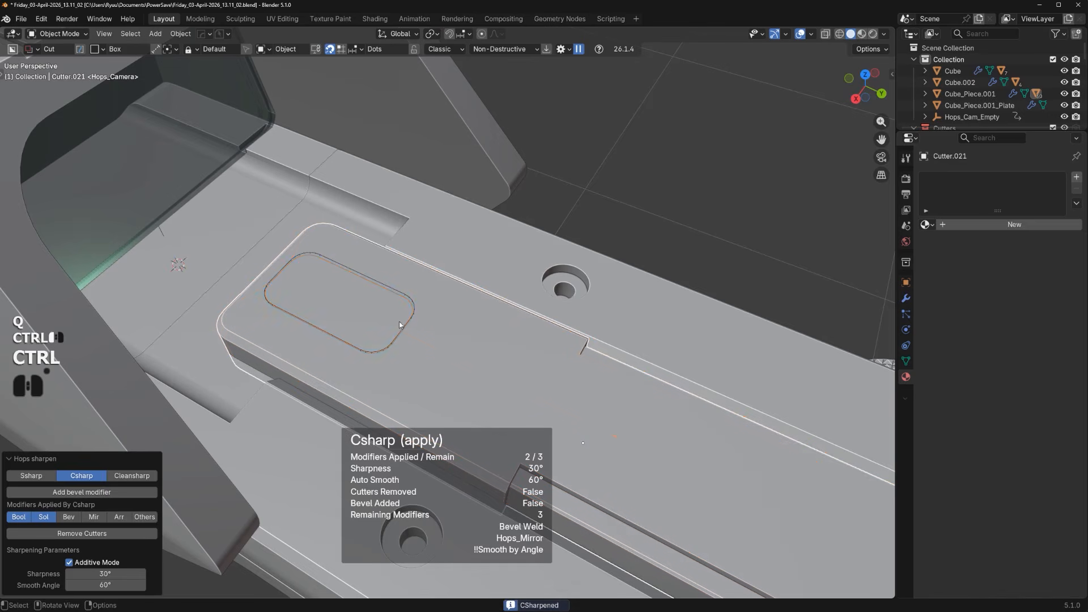
scroll(328, 302, "up", 1)
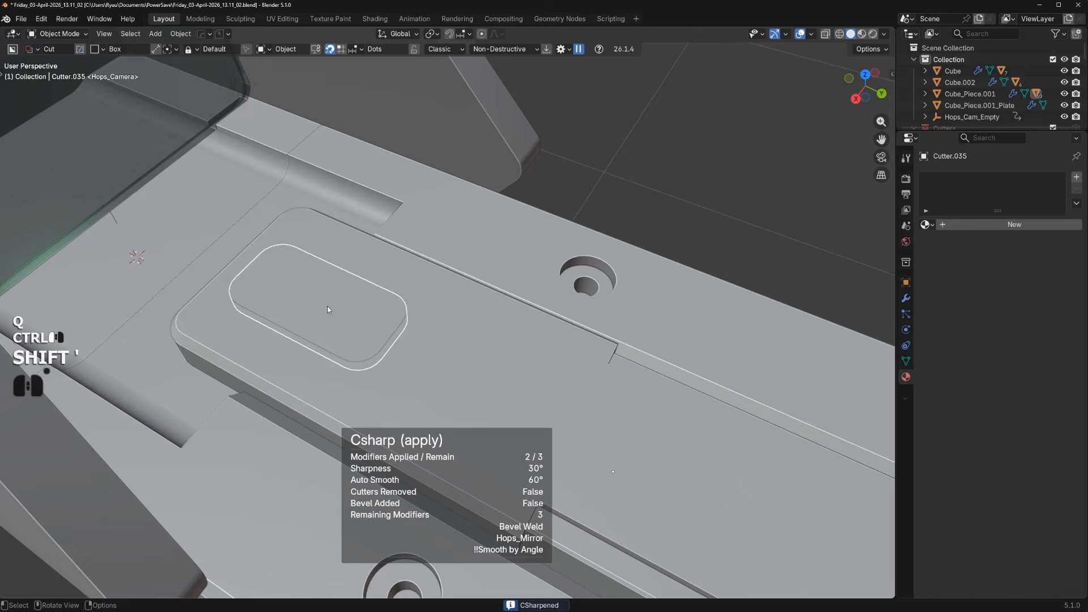
mouse_move(327, 304)
middle_mouse_down()
mouse_move(337, 309)
mouse_move(330, 288)
middle_mouse_up()
key("Tab")
key("Tab")
key("Tab")
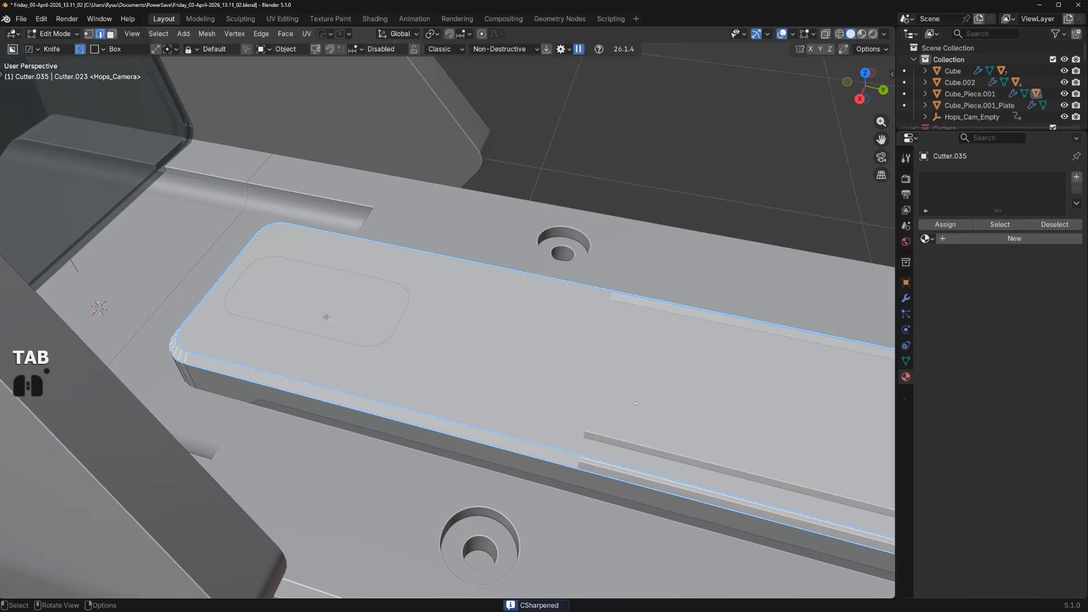
key("Tab")
key("q")
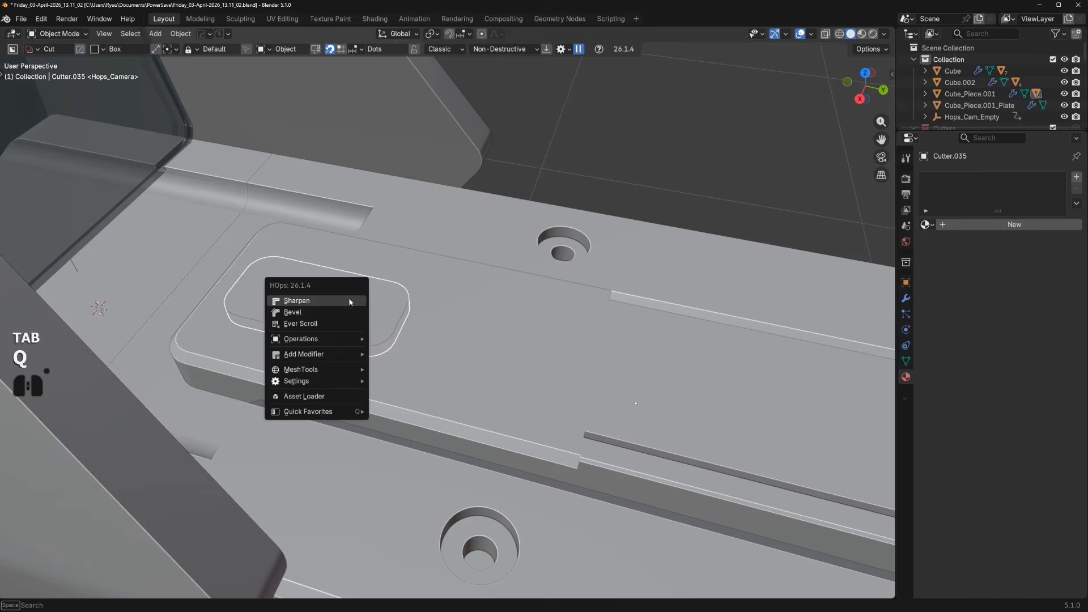
left_click(348, 302, "ctrl")
Try to add a loop cut to the rounded piece's mesh
key("Tab")
scroll(316, 326, "up", 2)
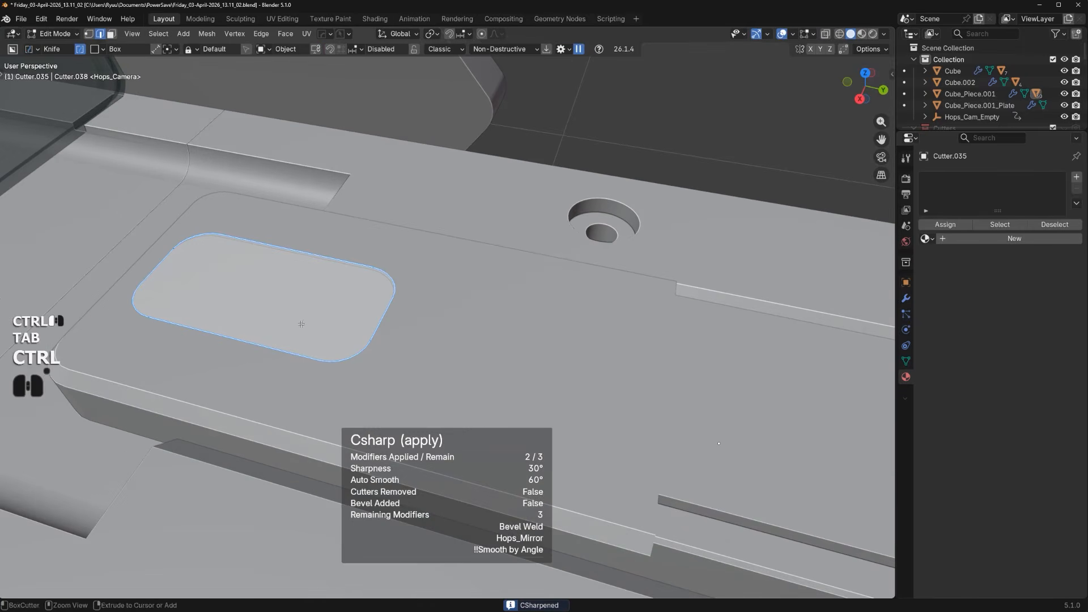
key("ctrl+r")
right_click(306, 262)
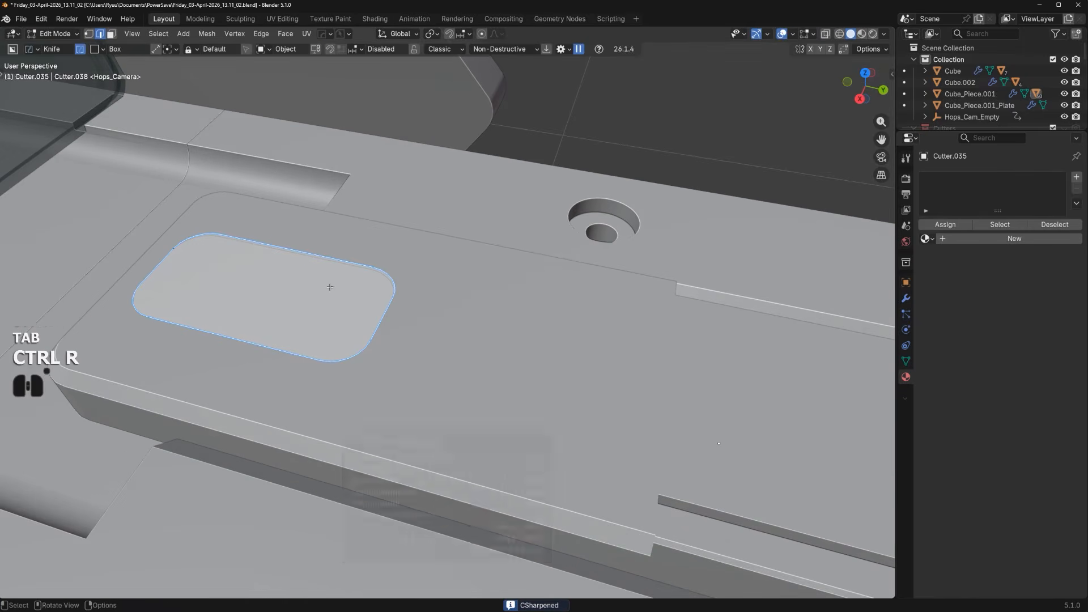
Isolate the rounded piece and knife a straight cut across it from above, about a third in from its +Y end
key("KP_Divide")
middle_click_drag(418, 308, 560, 394, "alt")
key("KP_5")
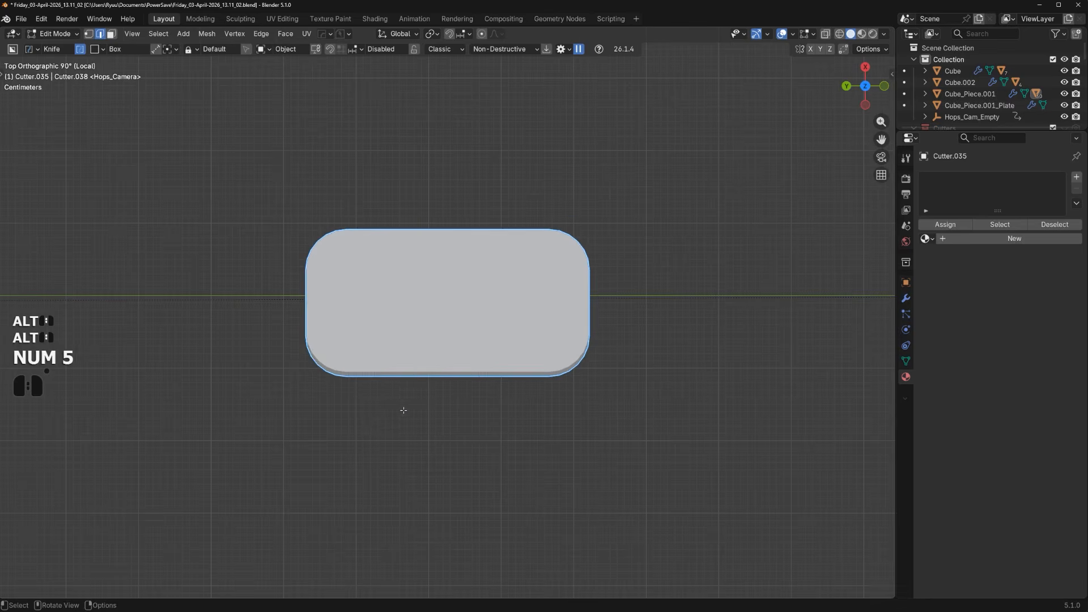
key("Tab")
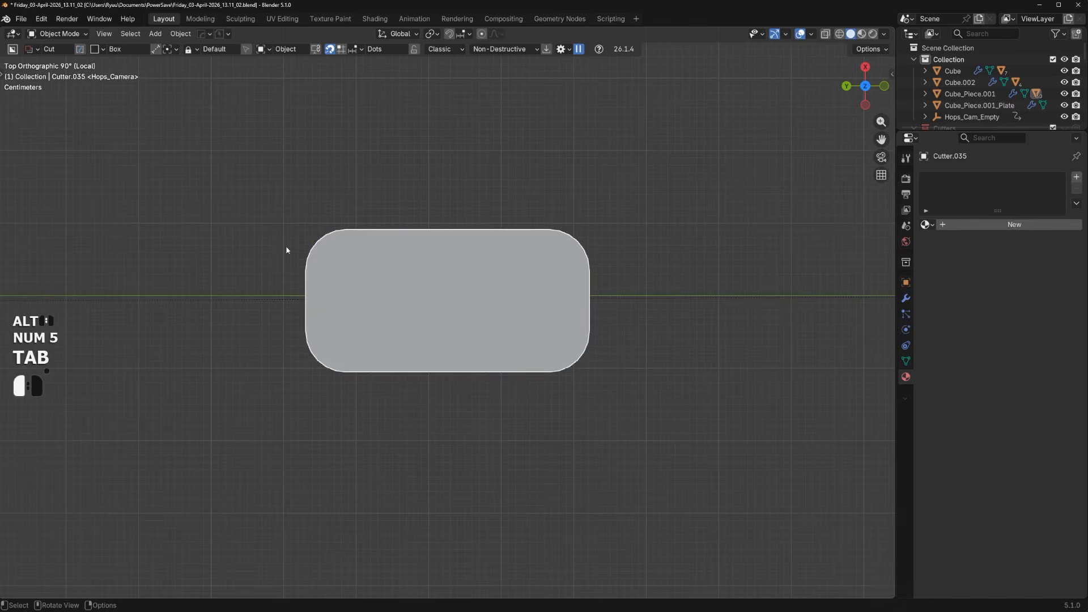
left_click_drag(267, 182, 404, 432)
key("space")
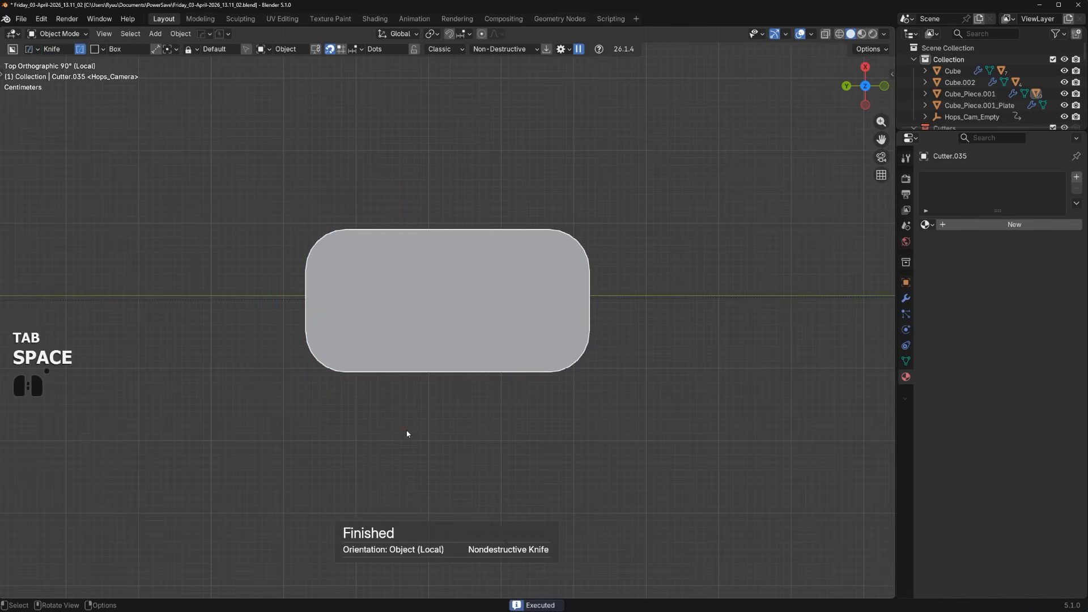
Move the rounded piece's origin to the knife-cut edge and snap the 3D cursor to that origin
key("Tab")
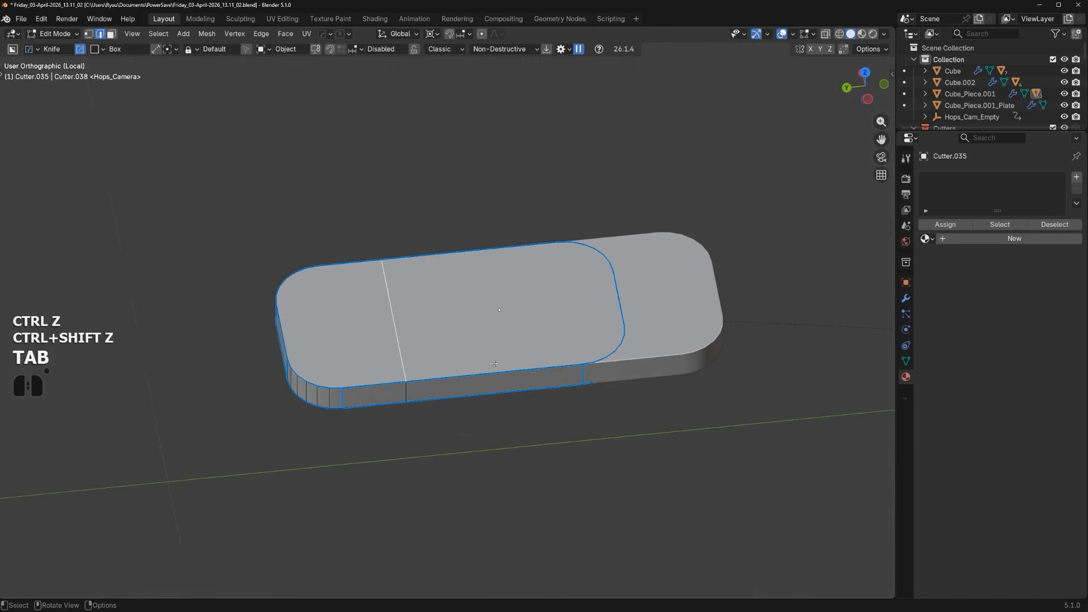
key("shift+s")
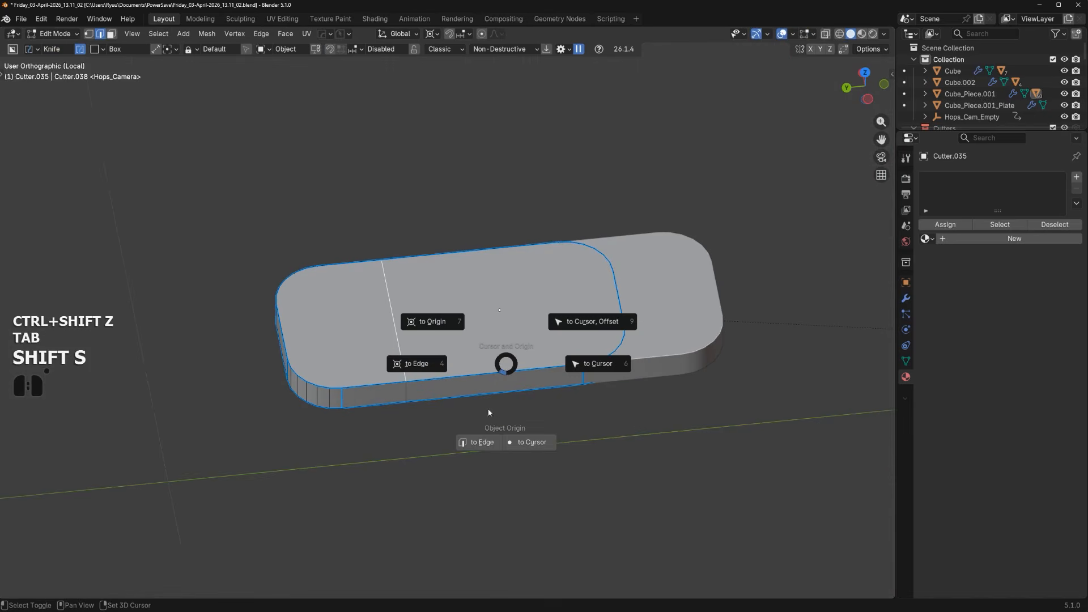
left_click(481, 443)
scroll(524, 416, "down", 3)
key("Tab")
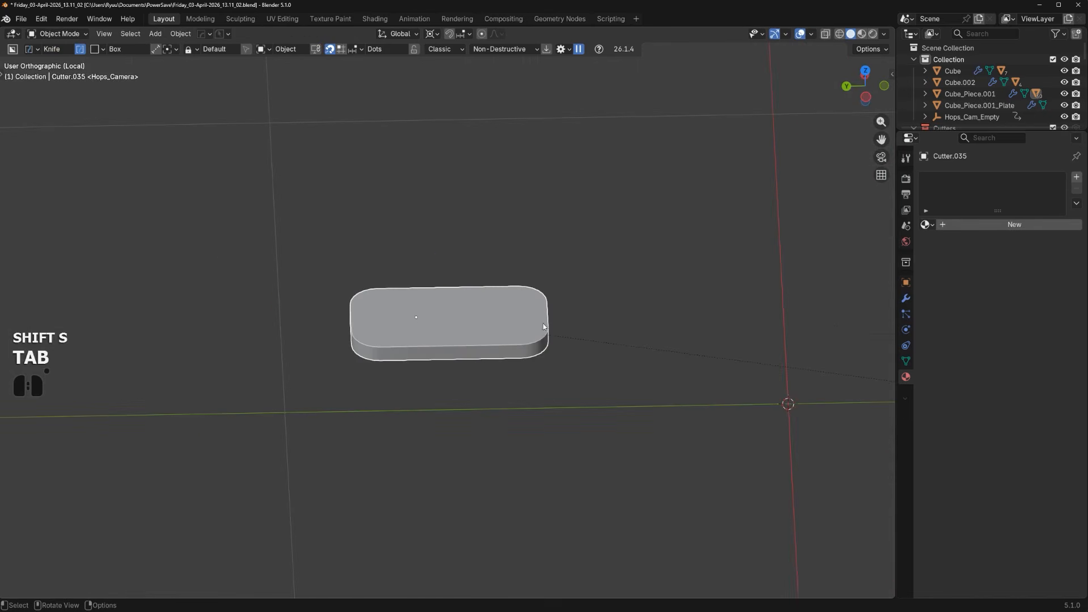
key("ctrl+z")
key("shift+s")
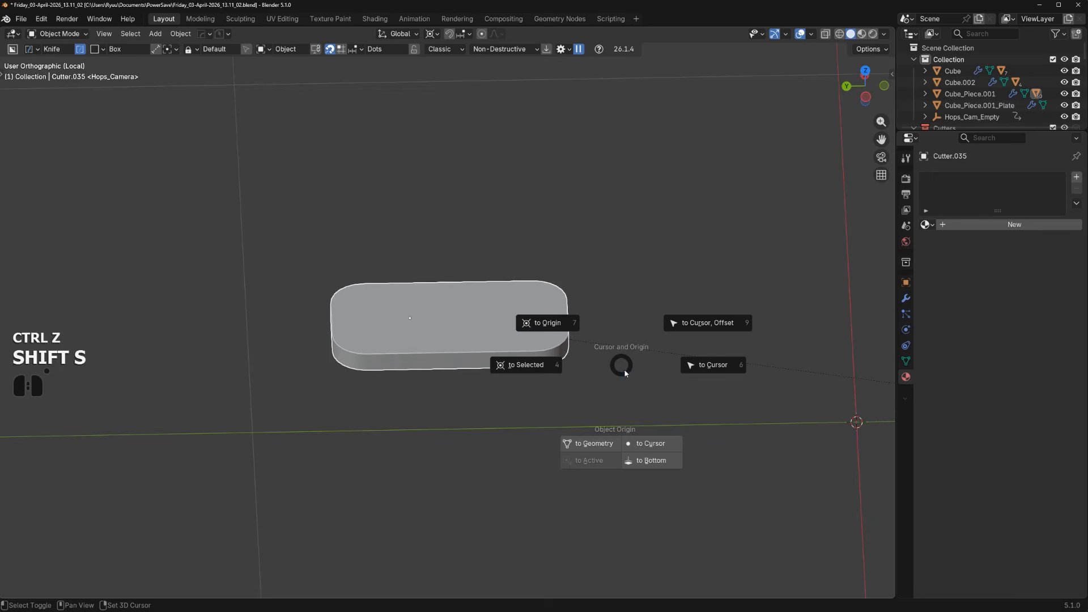
left_click(543, 365)
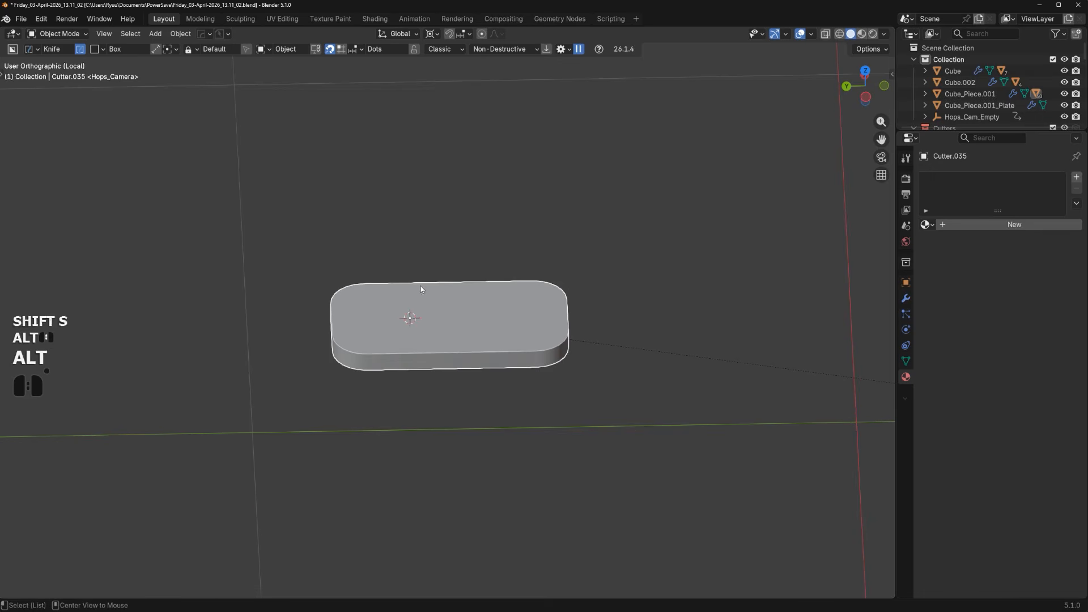
middle_click_drag(420, 285, 485, 320, "alt")
key("alt")
middle_click_drag(577, 345, 635, 362)
Select the larger top face beside the knife cut and set the transform pivot point to the 3D cursor
right_click(621, 337)
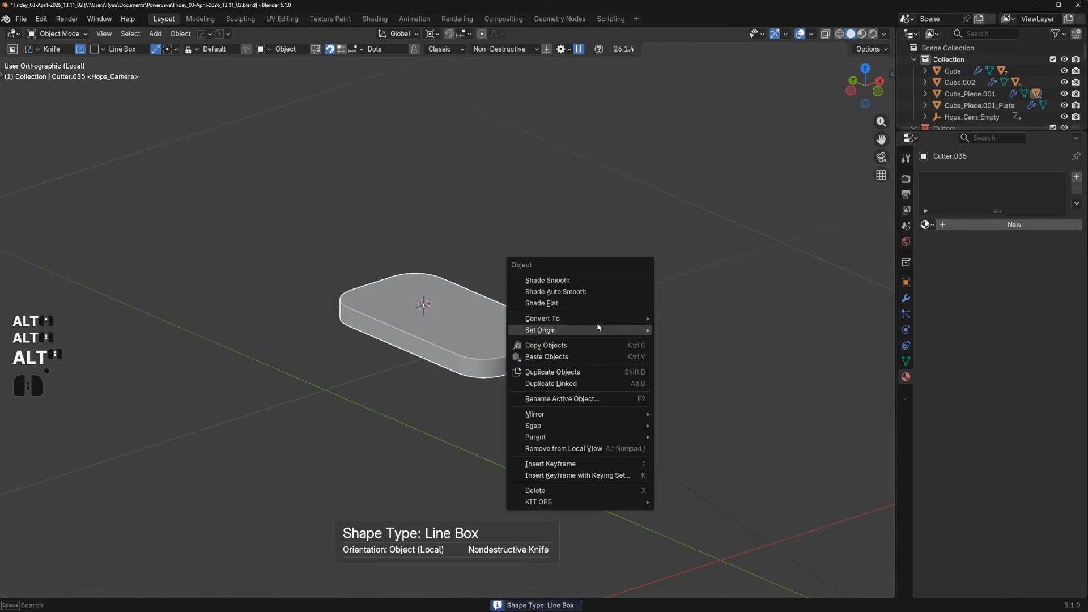
scroll(416, 274, "up", 2)
key("Tab")
left_click(482, 324)
scroll(481, 324, "down", 1)
middle_click_drag(510, 335, 614, 325, "alt")
left_click(432, 33)
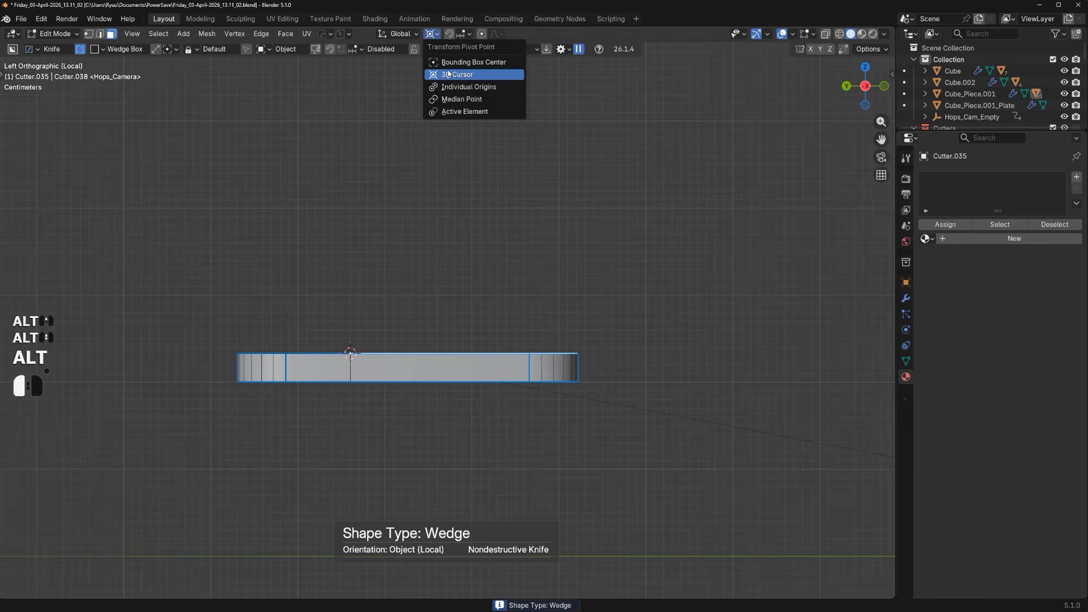
left_click(448, 74)
key("r")
key("ctrl")
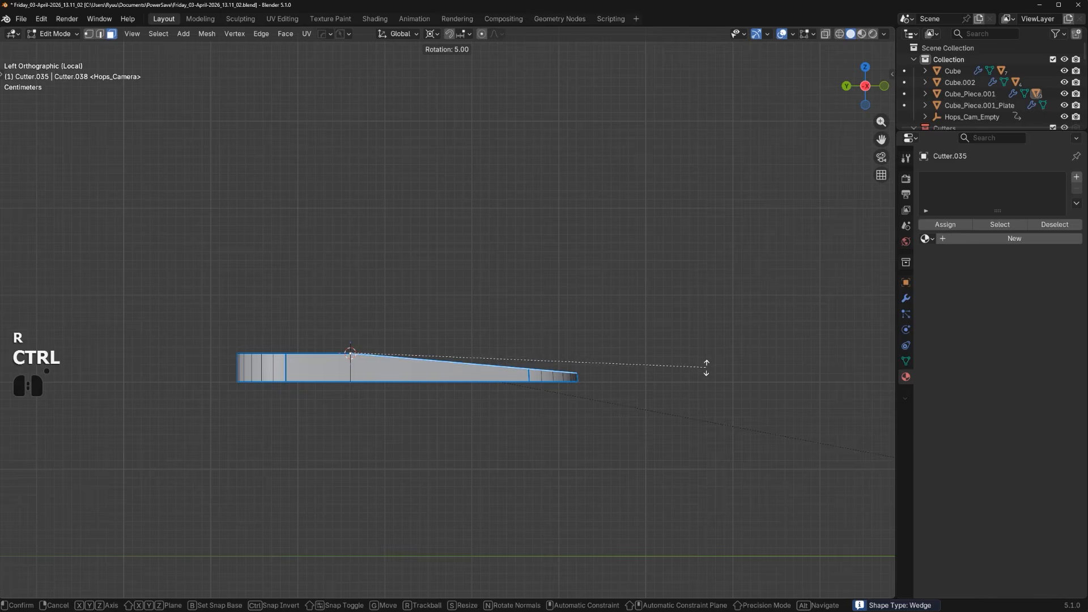
right_click(707, 366)
Rotate the larger top face by about 4.4° around the 3D cursor in side view to slope it downward
scroll(706, 334, "up", 1)
key("r")
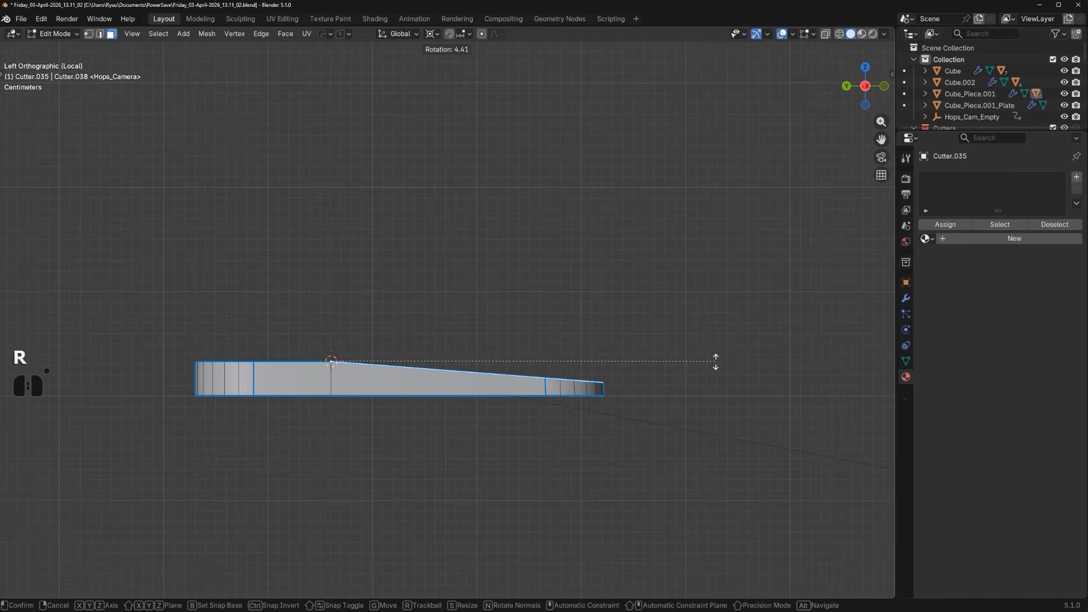
left_click(715, 361)
key("Tab")
Scale the sloped piece to 0.978 within its recess and add a 30° bevel with 3 segments
scroll(616, 349, "down", 2)
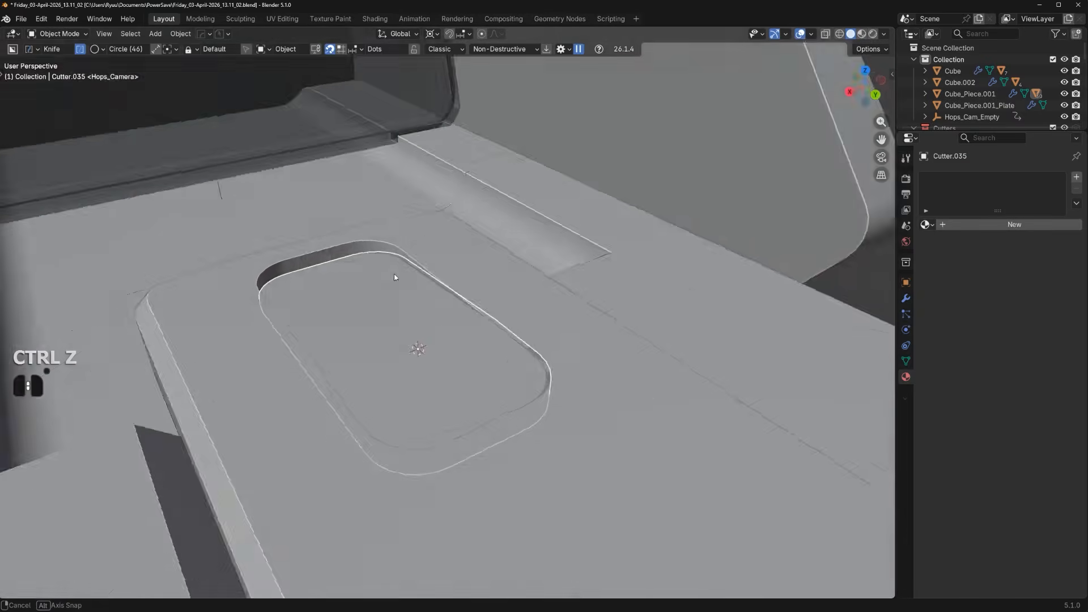
middle_click_drag(395, 277, 427, 303)
key("s")
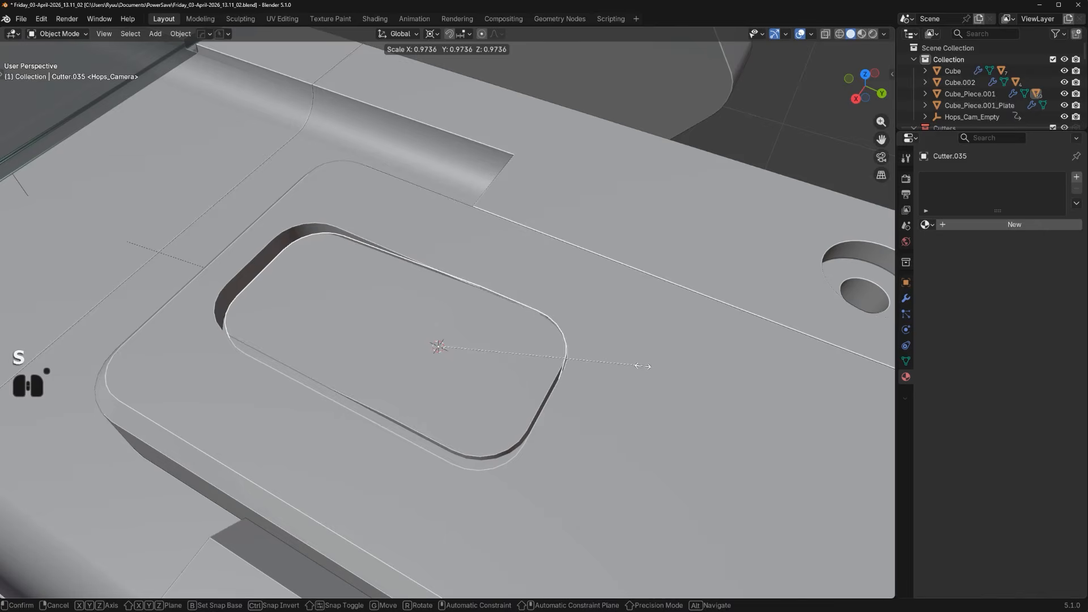
left_click(643, 365)
key("q")
left_click(513, 408, "ctrl")
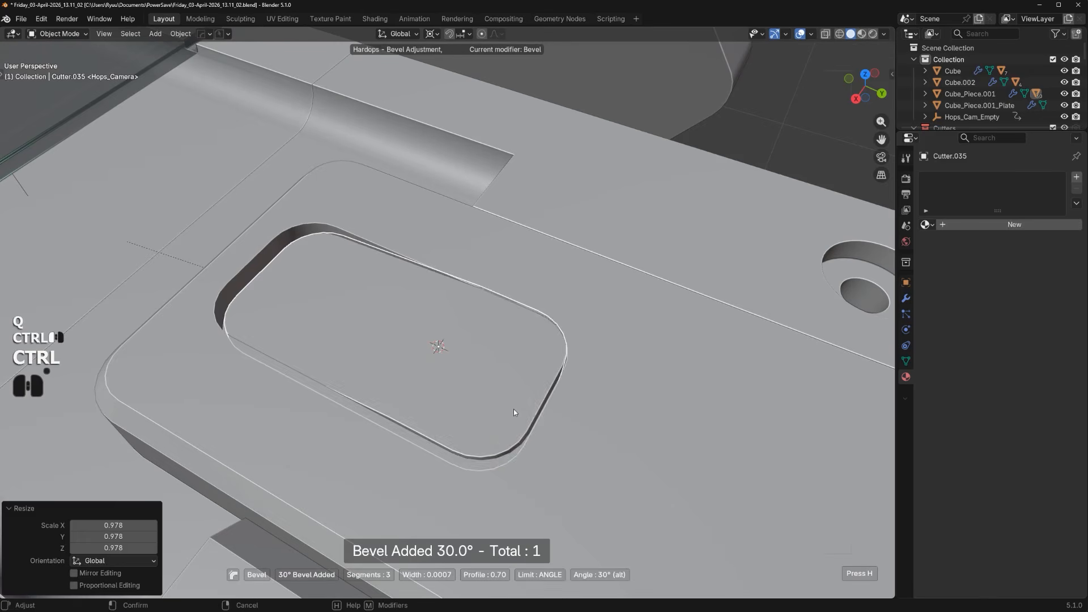
left_click(511, 406, "shift")
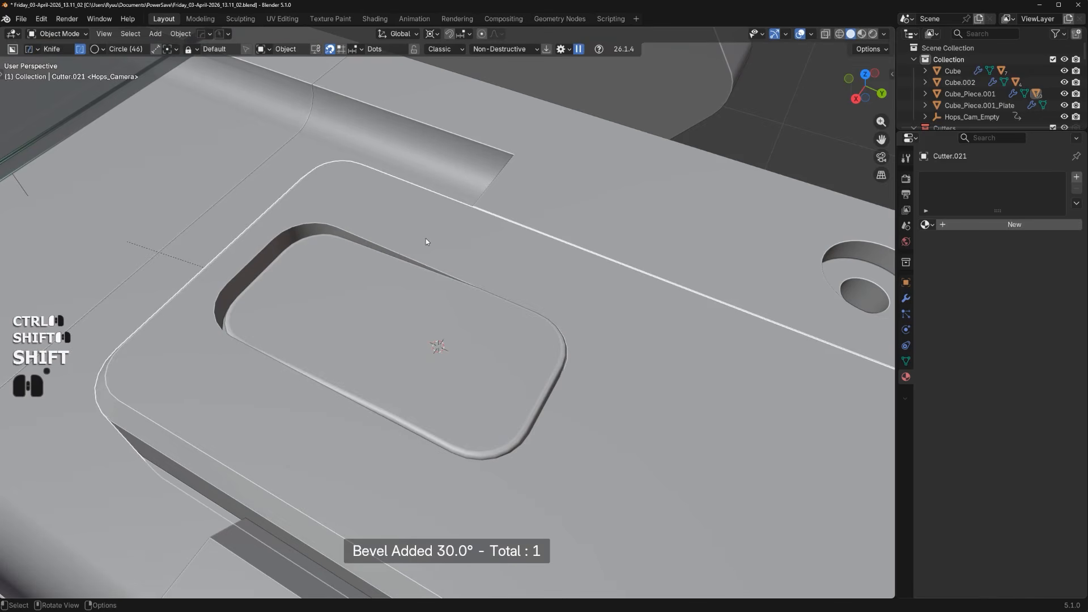
Sharpen the raised panel with Csharp and add a 30° bevel with 3 segments and a 0.70 profile
key("q")
left_click(426, 241, "ctrl")
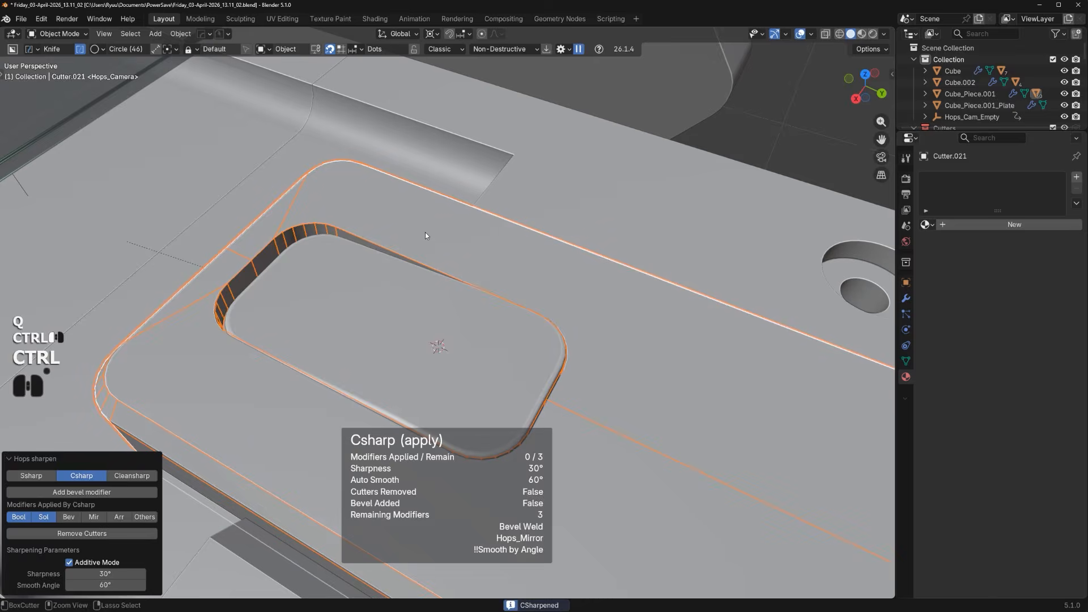
key("q")
left_click(426, 241, "shift")
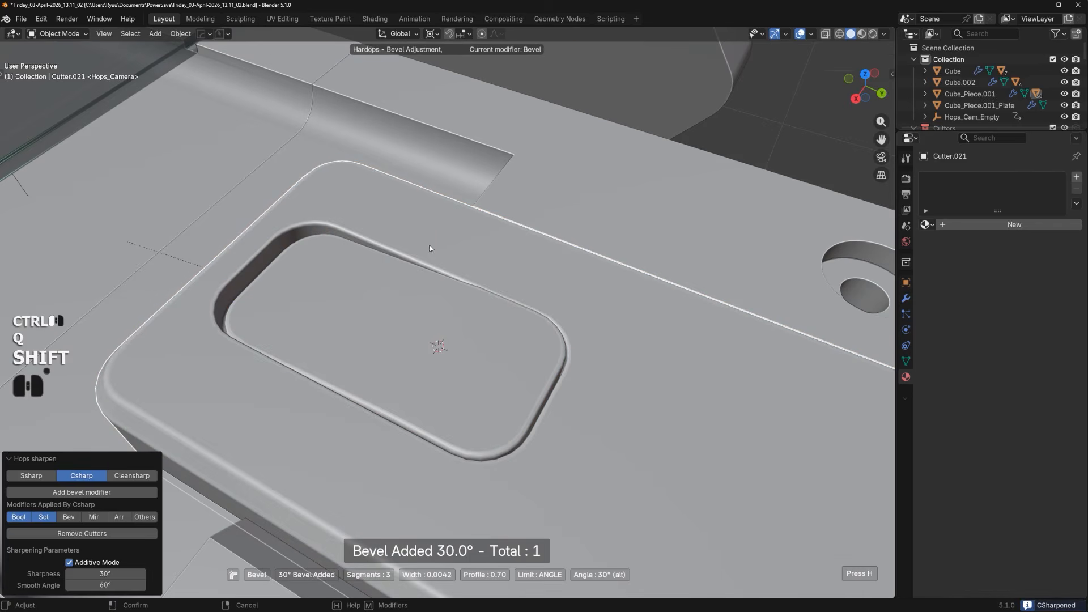
left_click(434, 251, "shift")
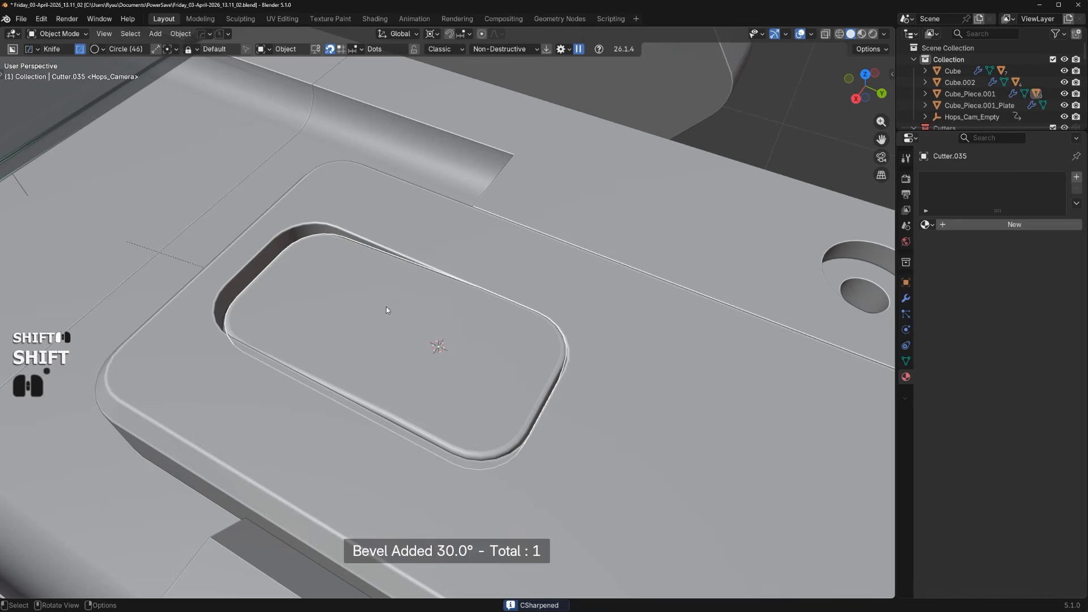
scroll(368, 319, "down", 7)
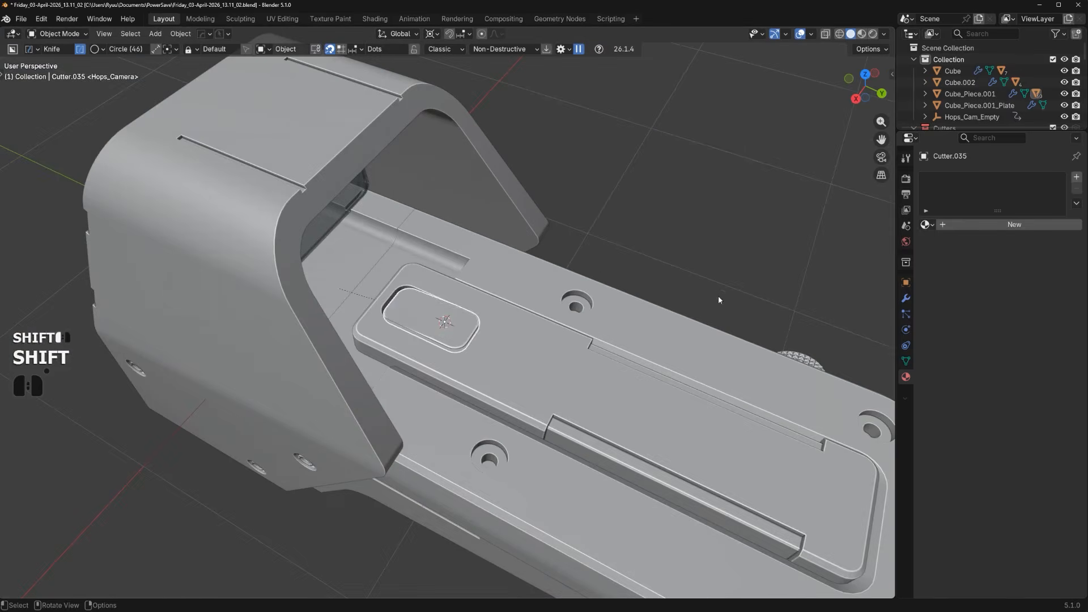
left_click(718, 294)
scroll(680, 317, "down", 3)
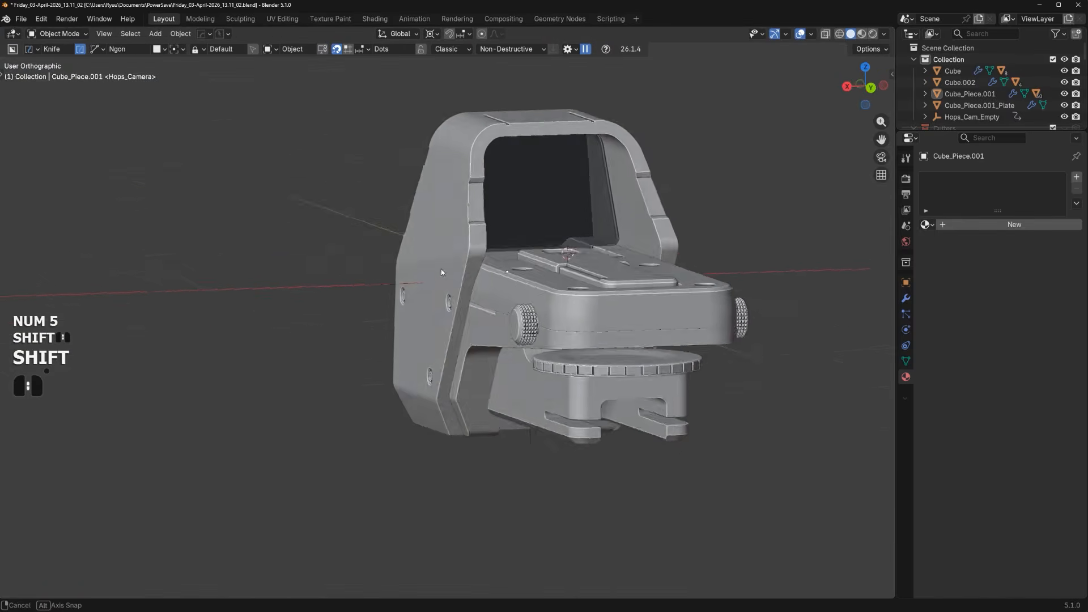
key("KP_5")
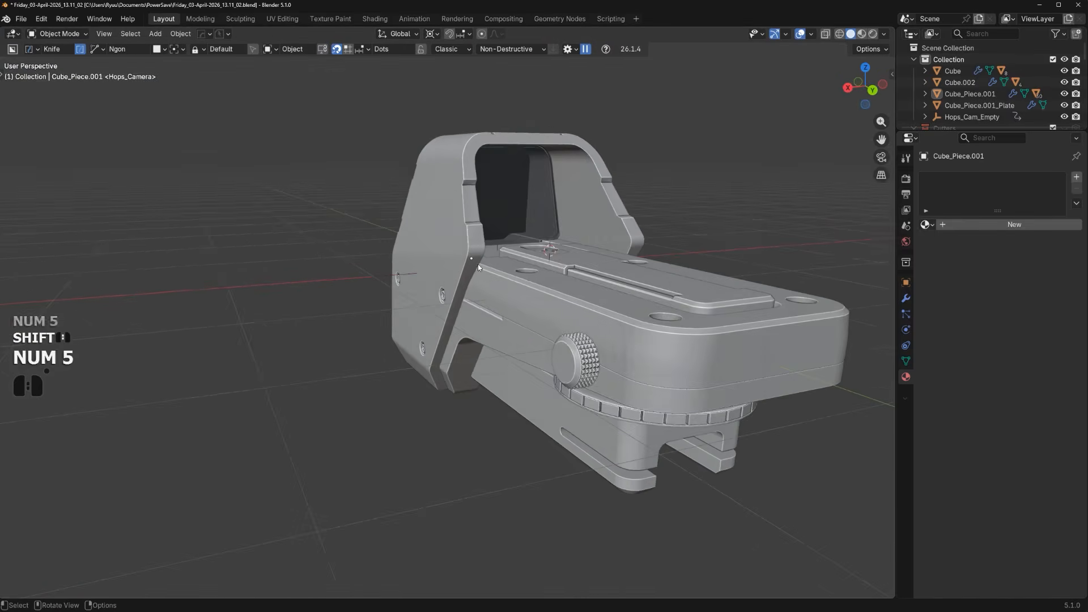